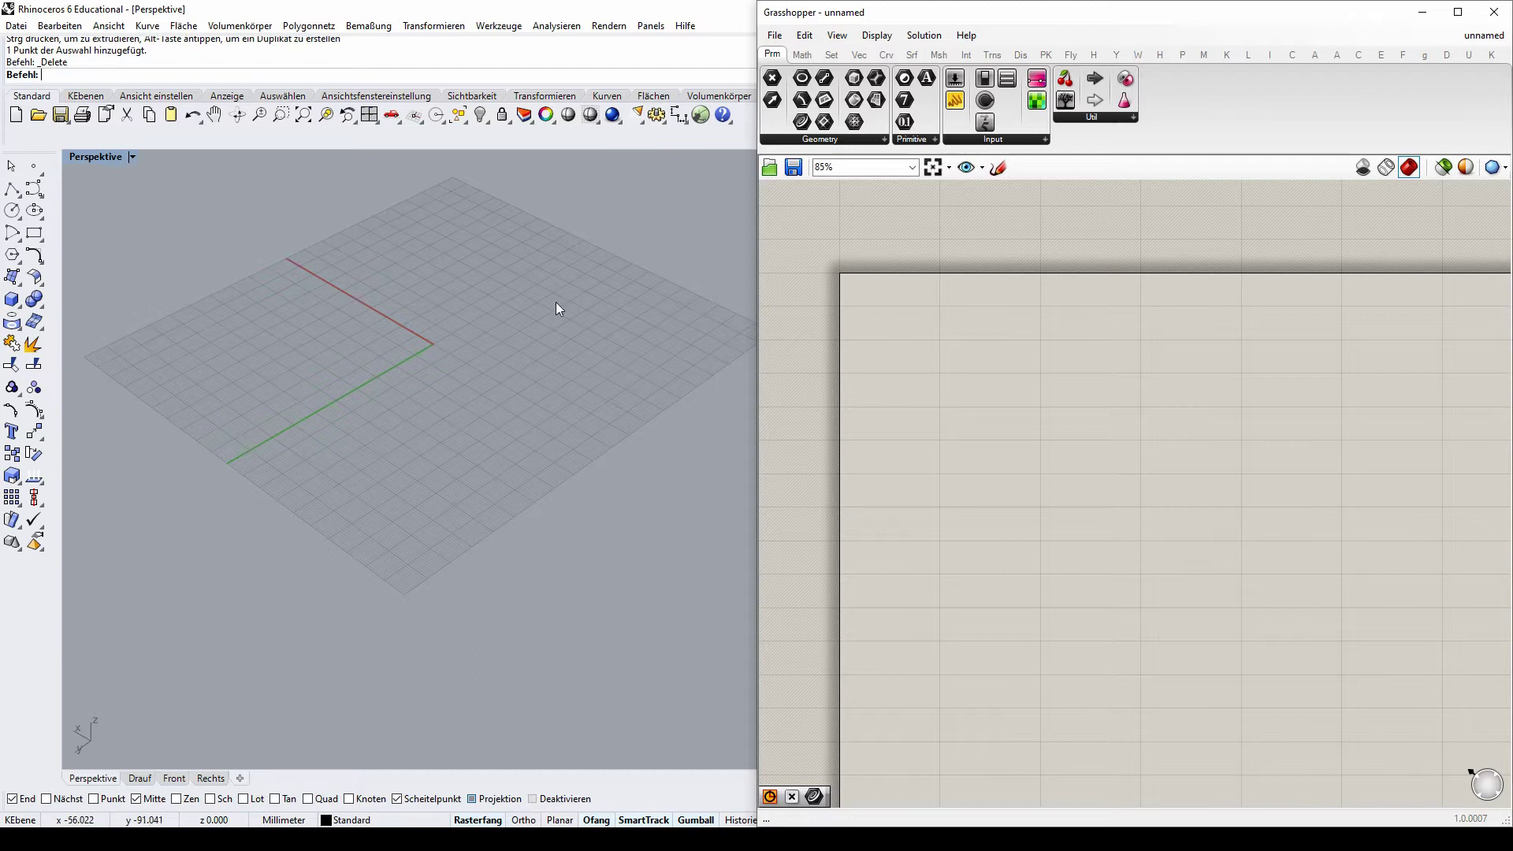
- Create a solid sphere centred near the world origin on the construction plane
scroll(435, 357, "down", 3)
scroll(544, 260, "up", 2)
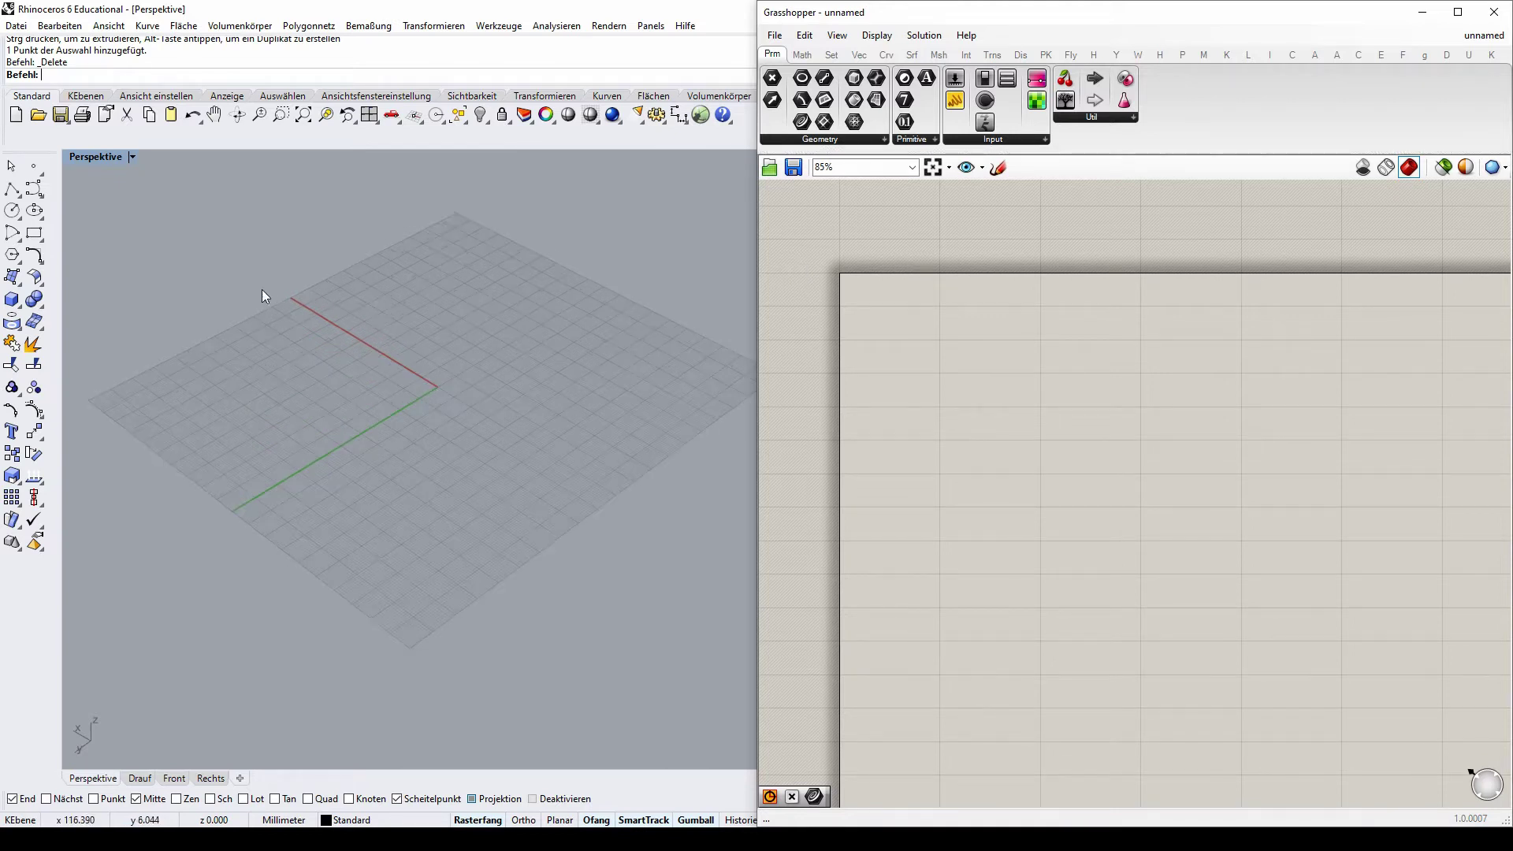
right_click_drag(262, 290, 316, 298)
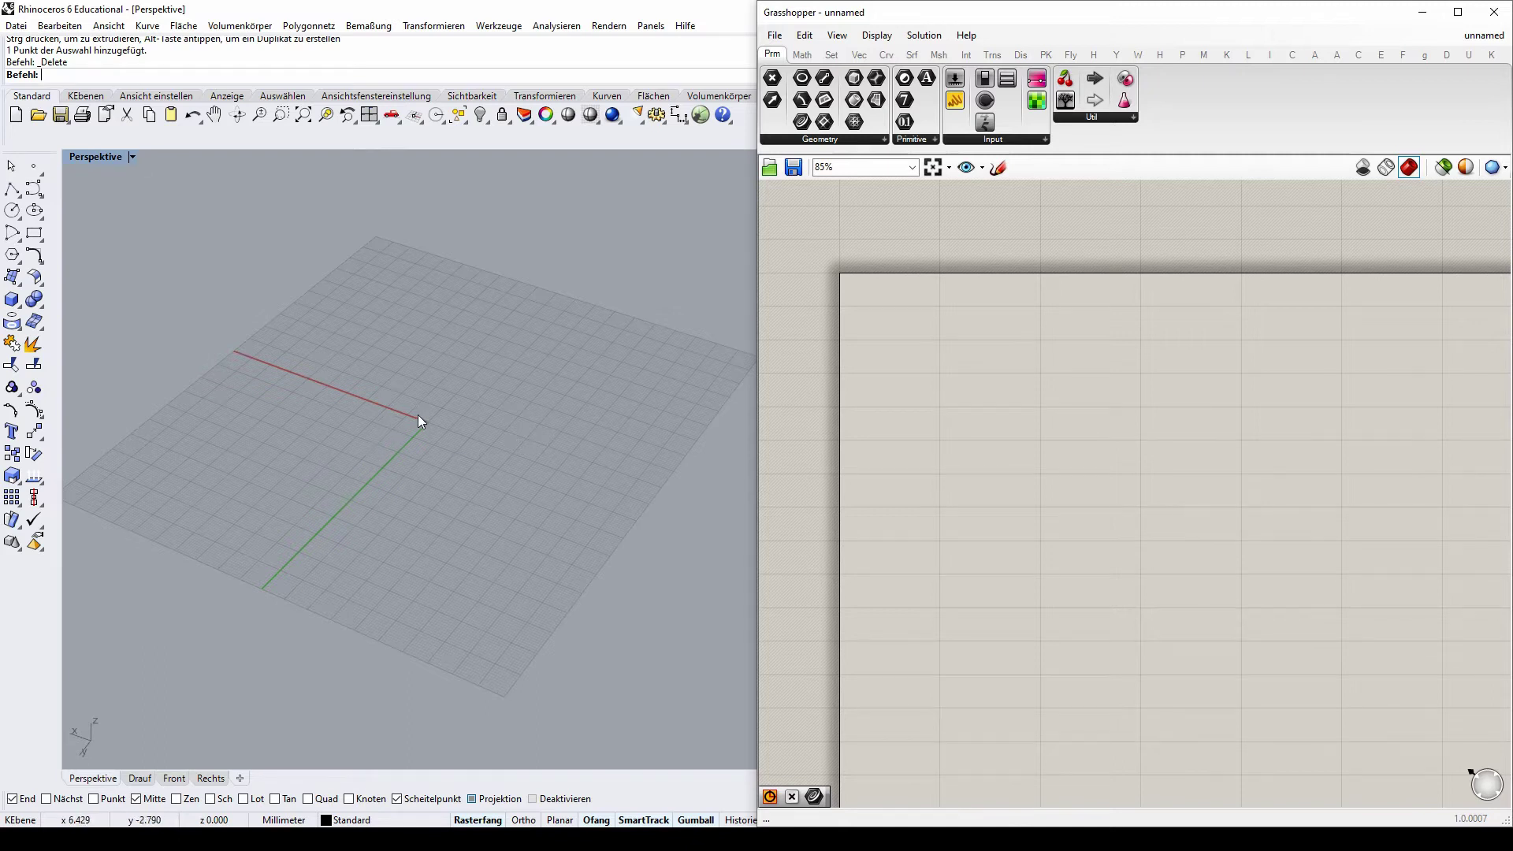
right_click_drag(423, 388, 369, 406)
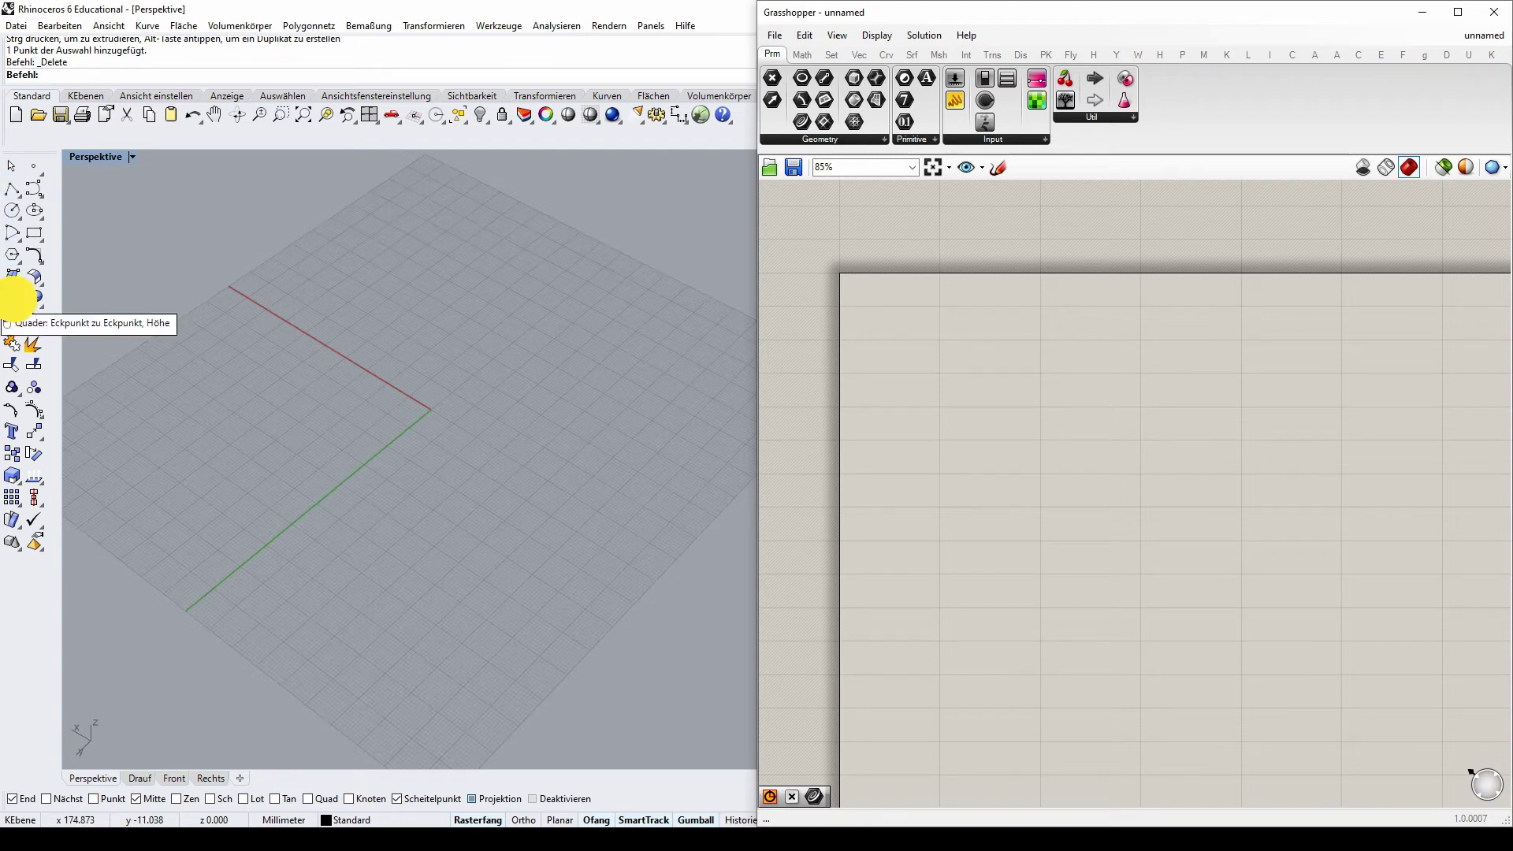
left_click(15, 306)
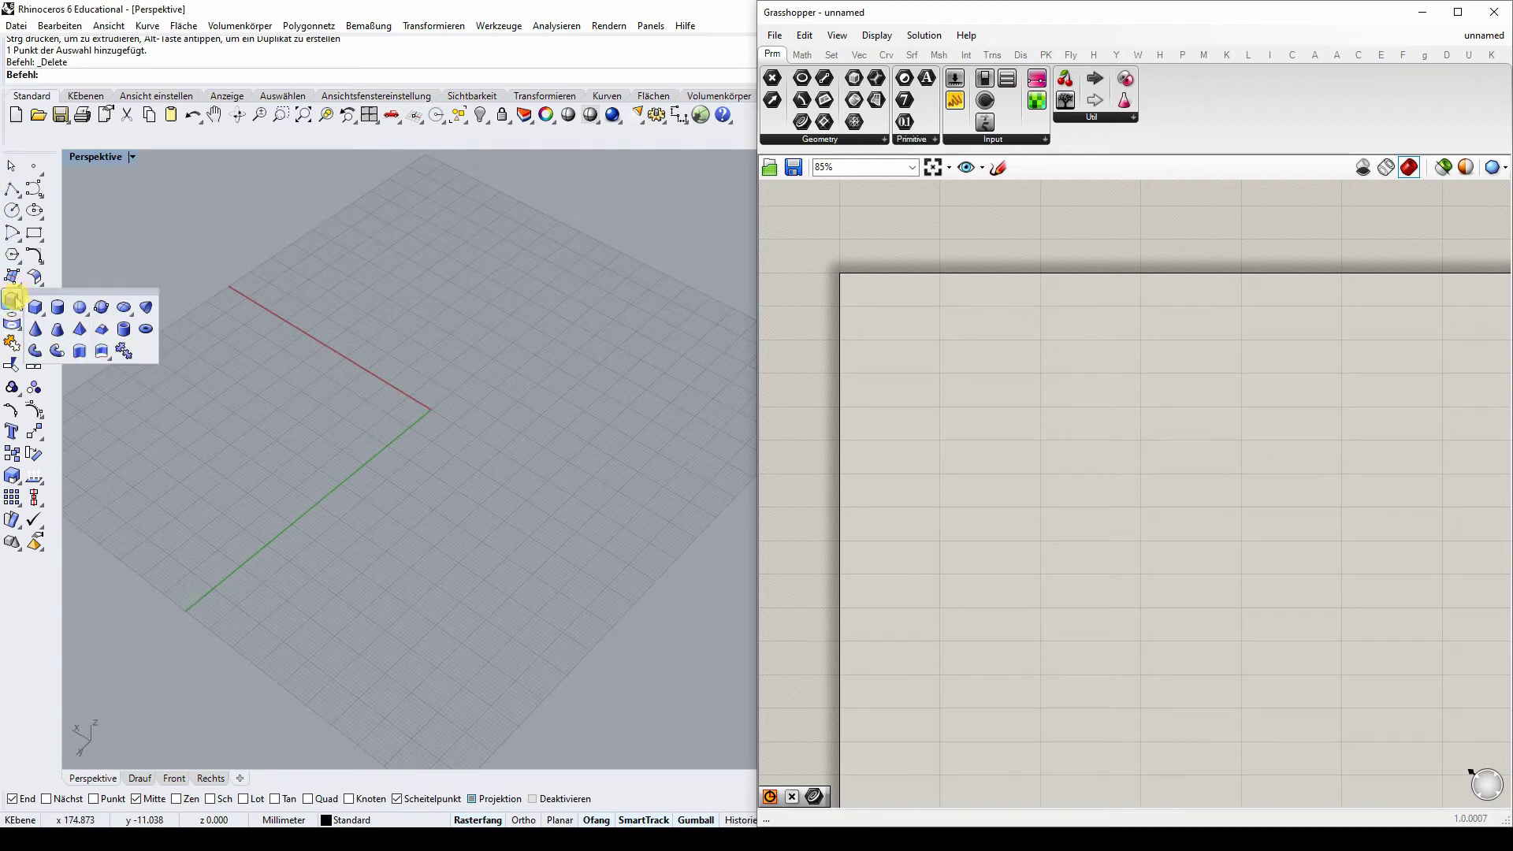
left_click(102, 307)
left_click(427, 394)
left_click(397, 339)
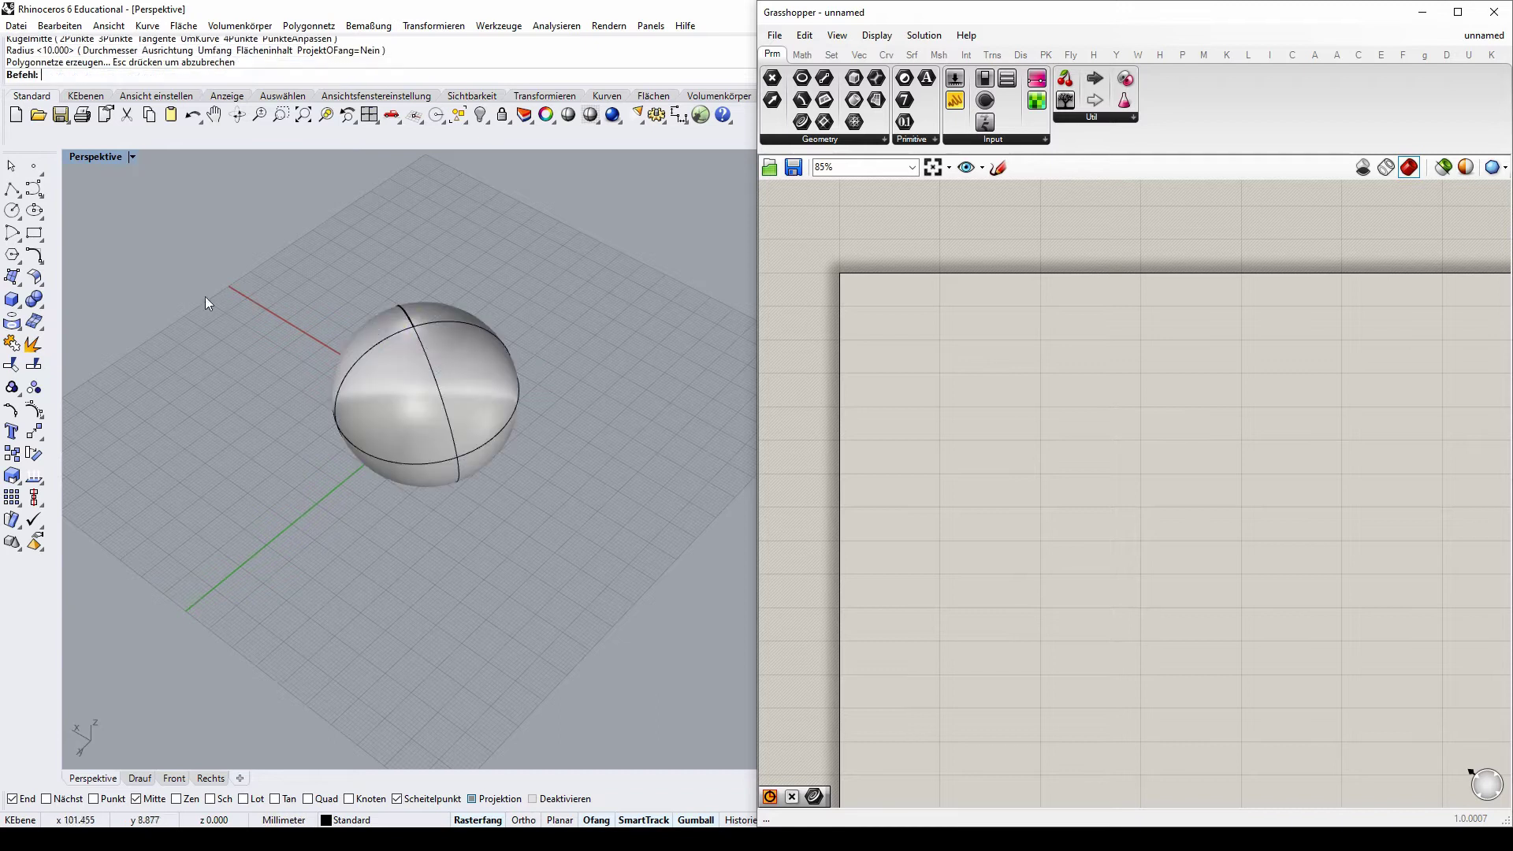
- Examine the sphere's smooth surface and its isocurves from several sides
mouse_move(273, 408)
right_mouse_down()
mouse_move(308, 341)
mouse_move(451, 382)
mouse_move(397, 410)
right_mouse_up()
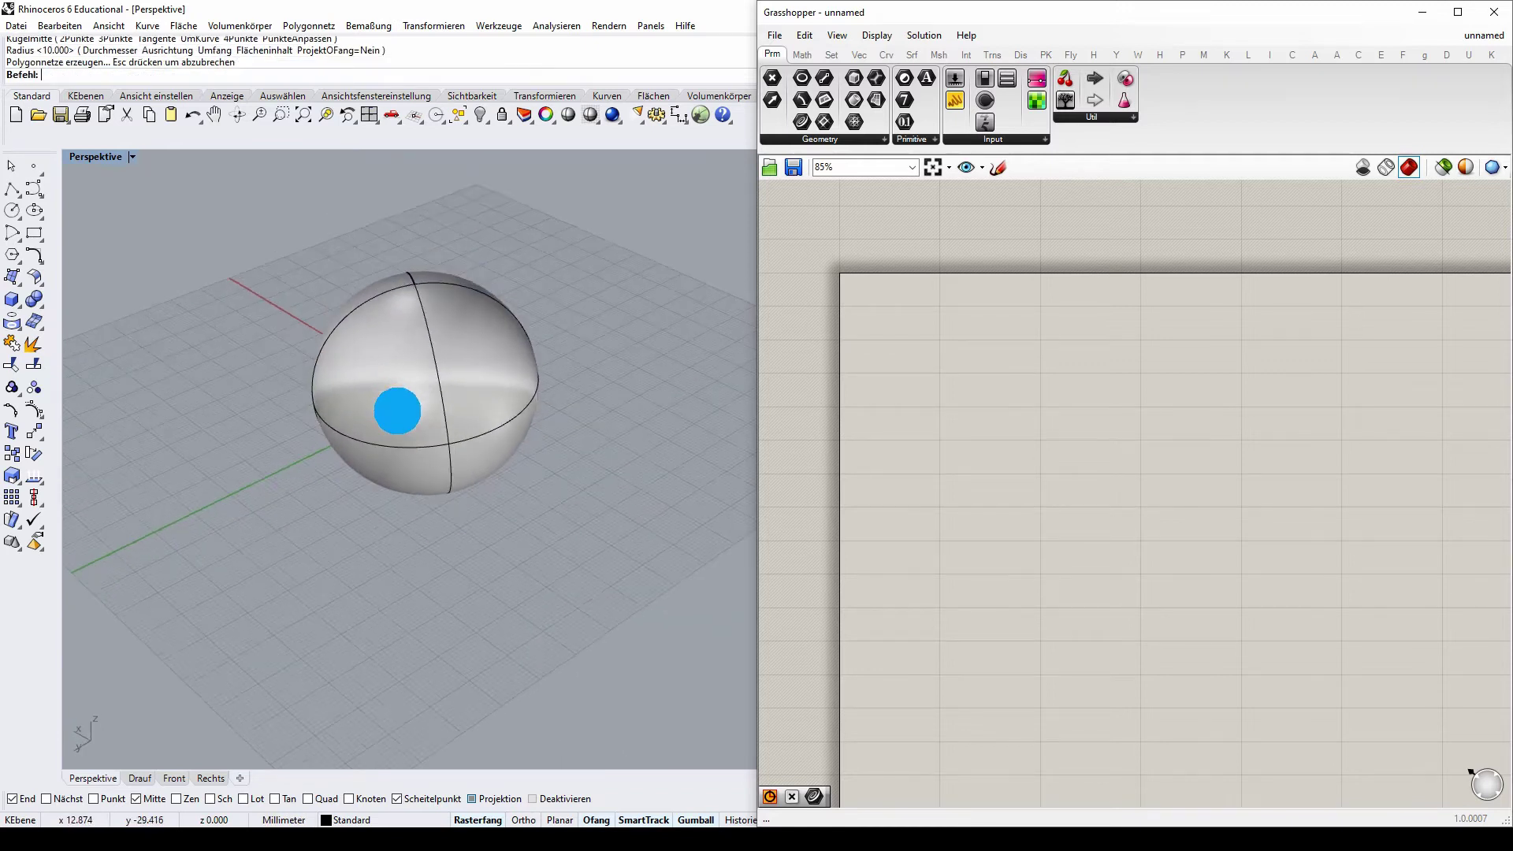
right_click_drag(292, 324, 547, 311)
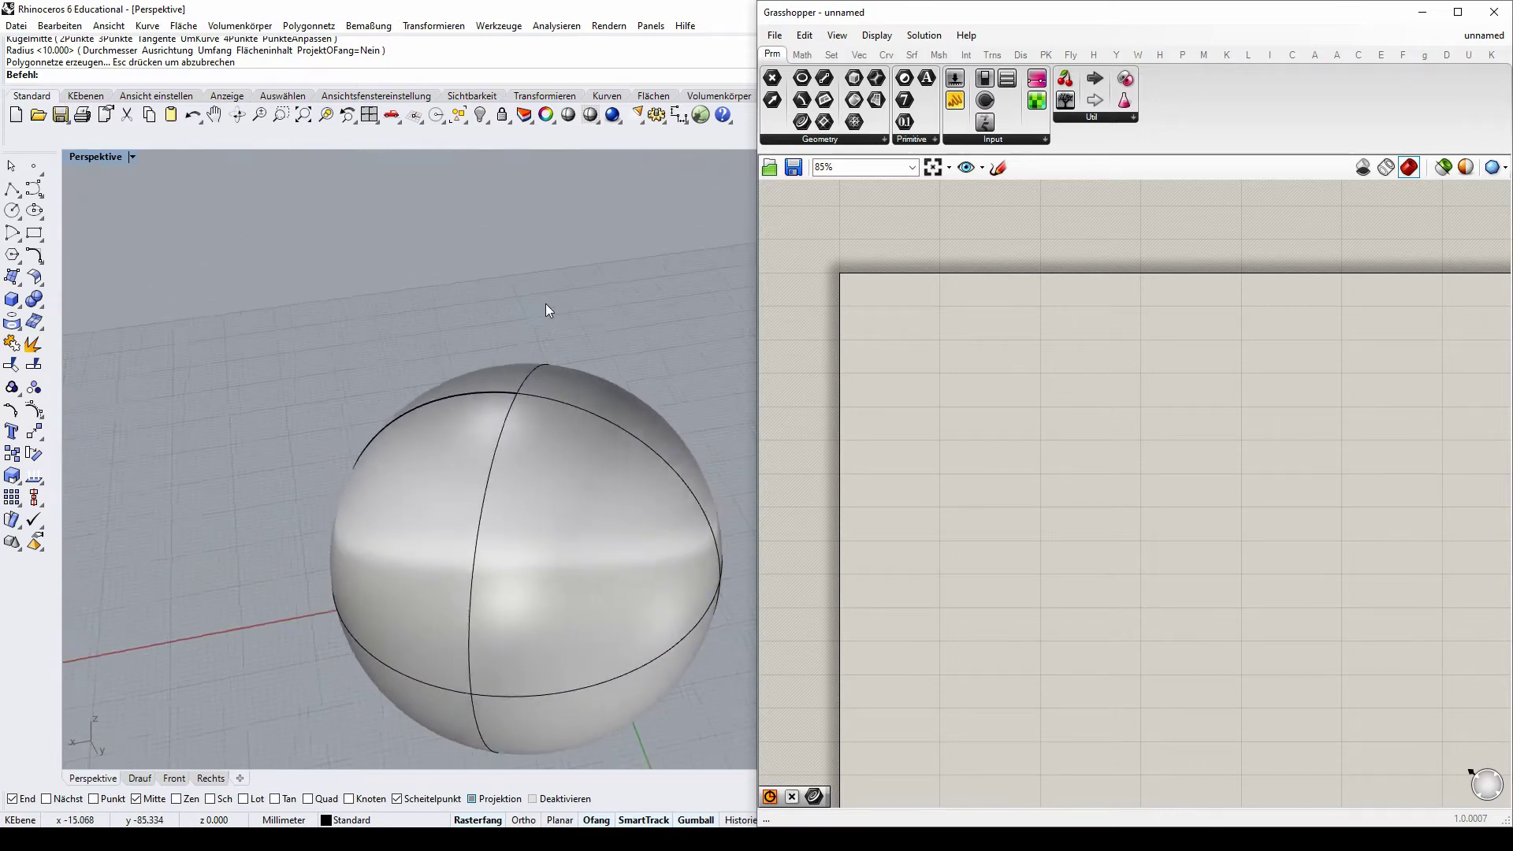
scroll(432, 483, "down", 3)
right_click_drag(433, 483, 464, 422)
right_click_drag(555, 440, 415, 507)
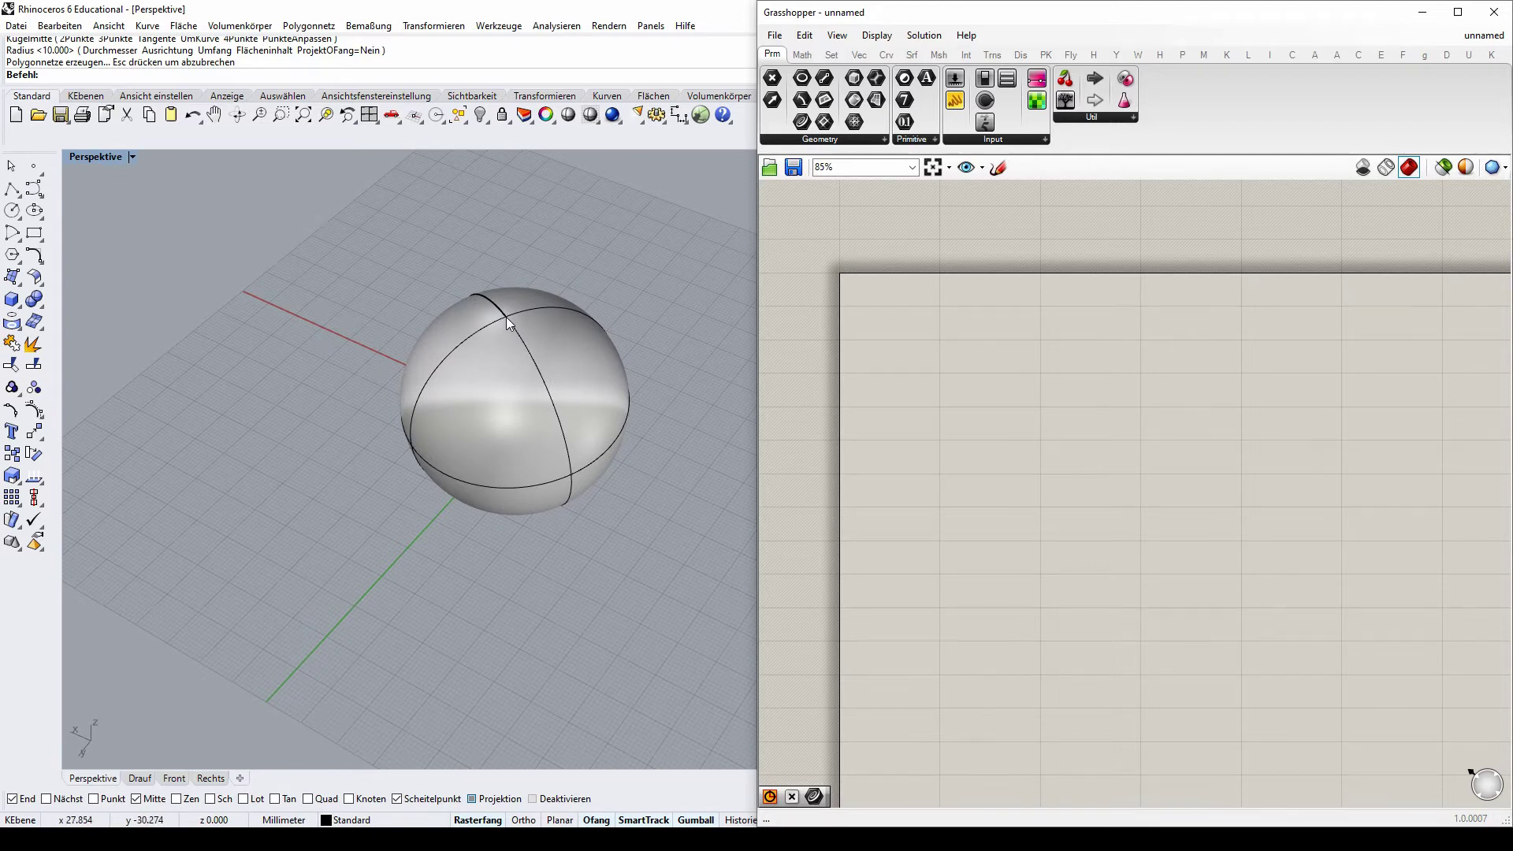
right_click_drag(435, 353, 424, 432)
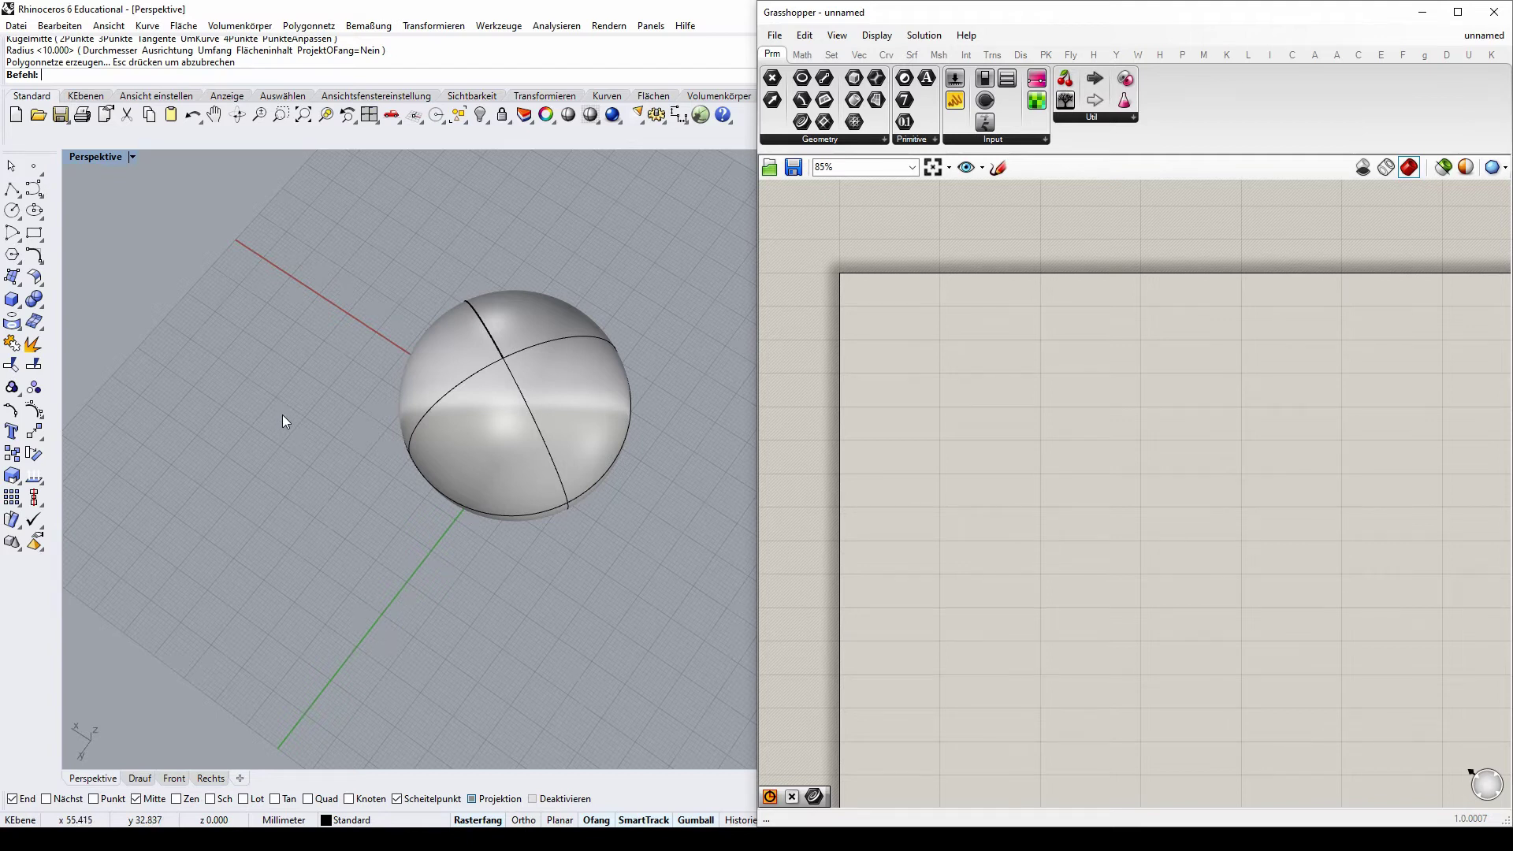
right_click_drag(381, 408, 559, 333)
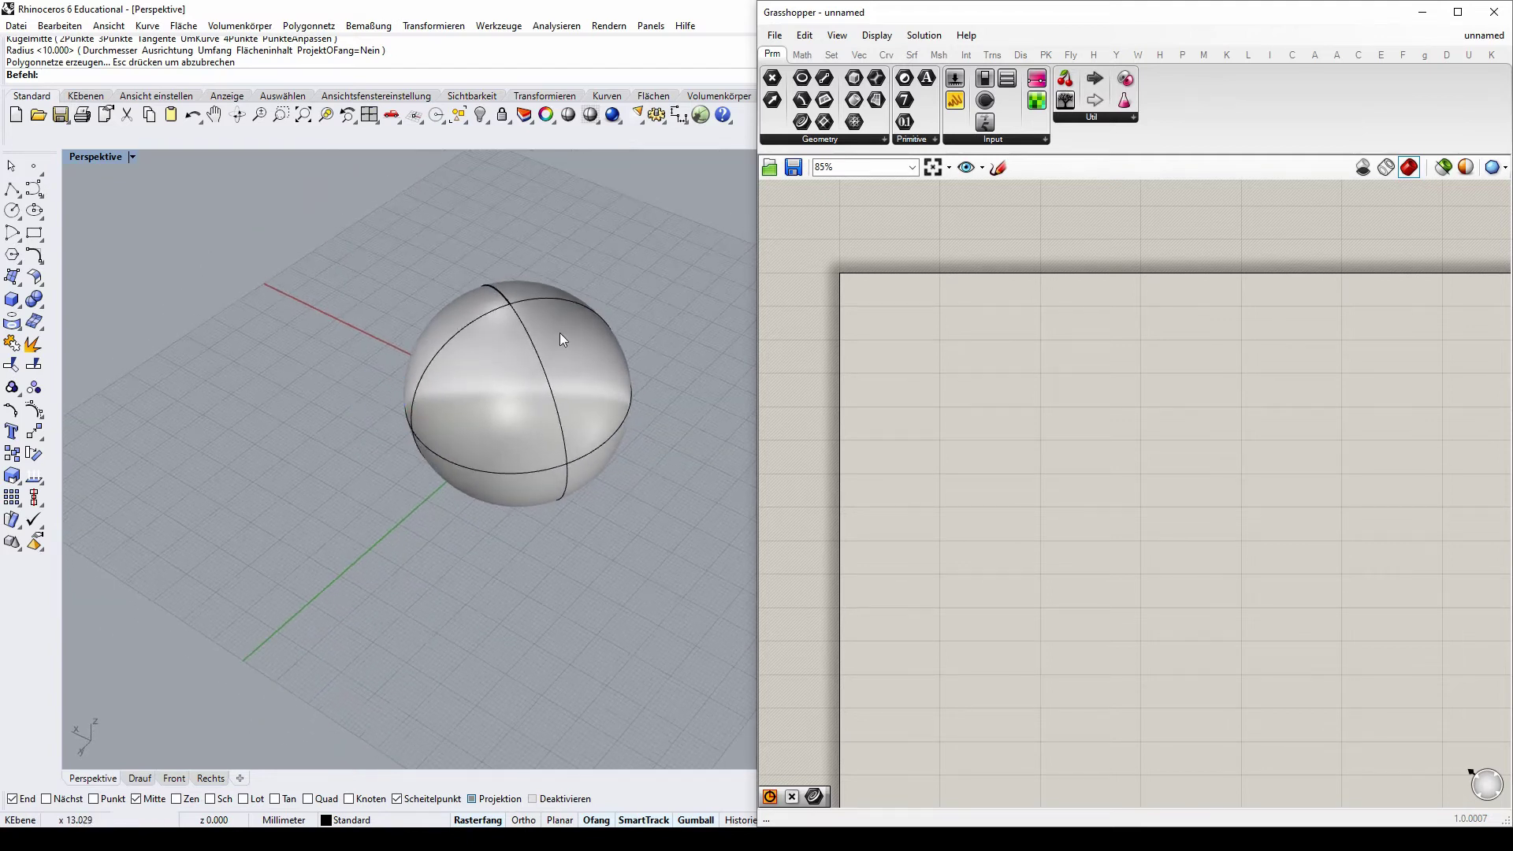
scroll(559, 331, "up", 3)
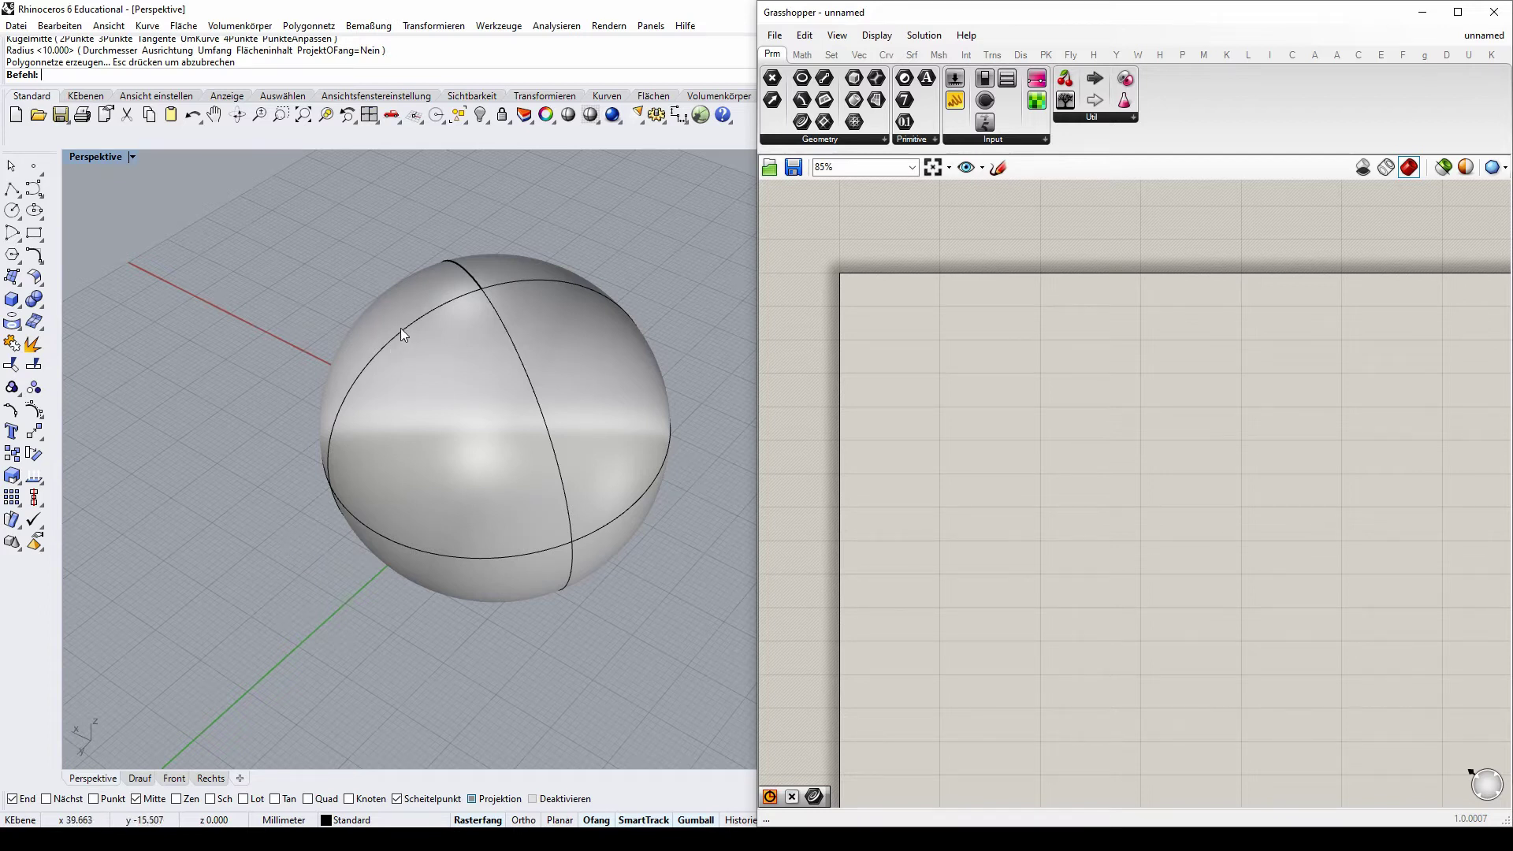
right_click_drag(400, 328, 614, 325)
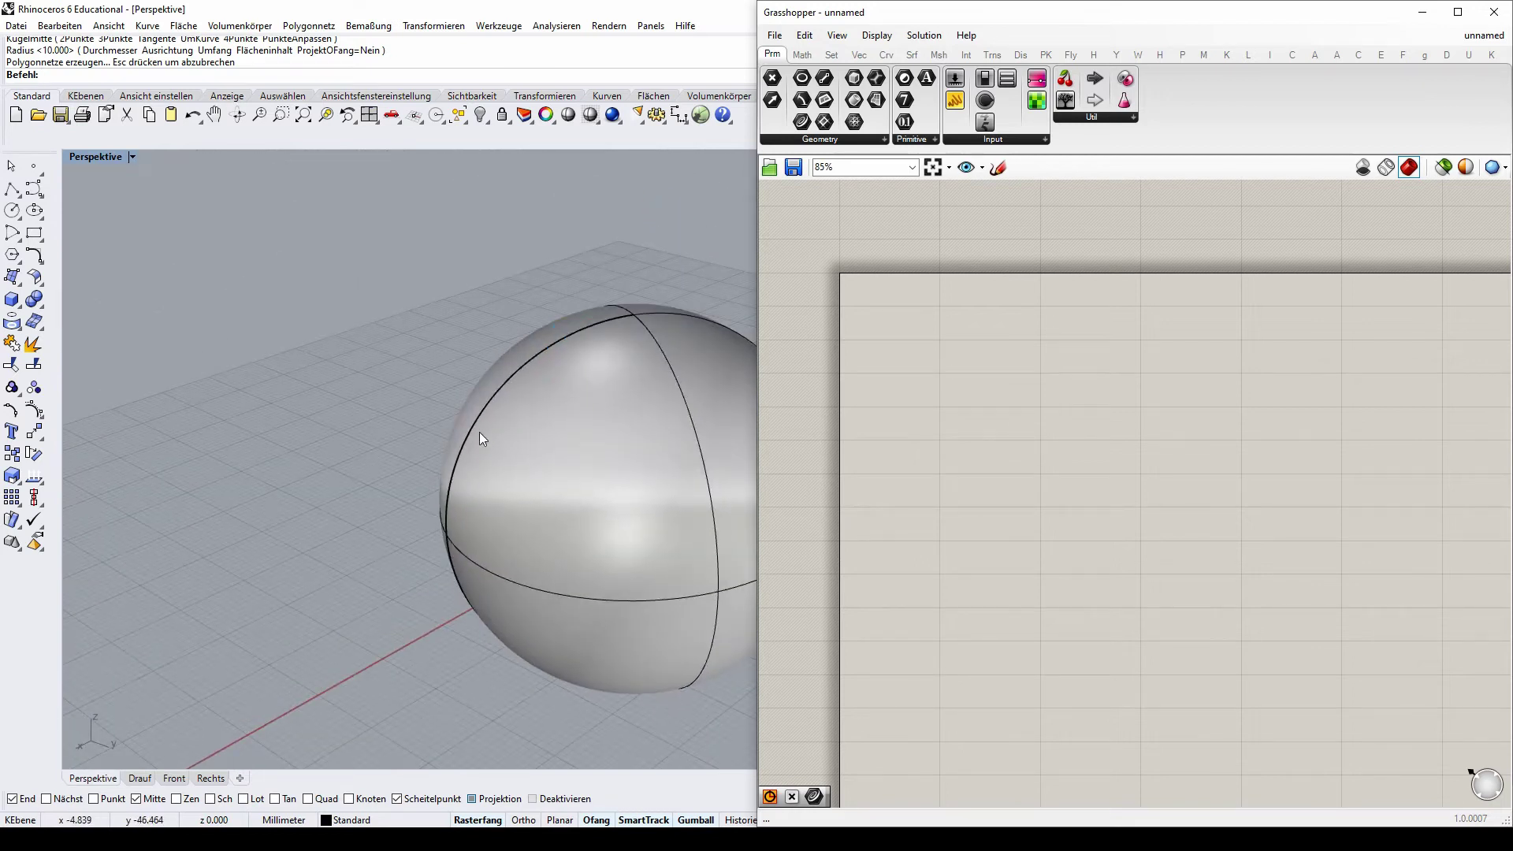
- Minimize the Grasshopper window and inspect the sphere's isocurves and upper pole in the enlarged Rhino viewport
left_click(1423, 12)
right_click_drag(616, 405, 798, 281)
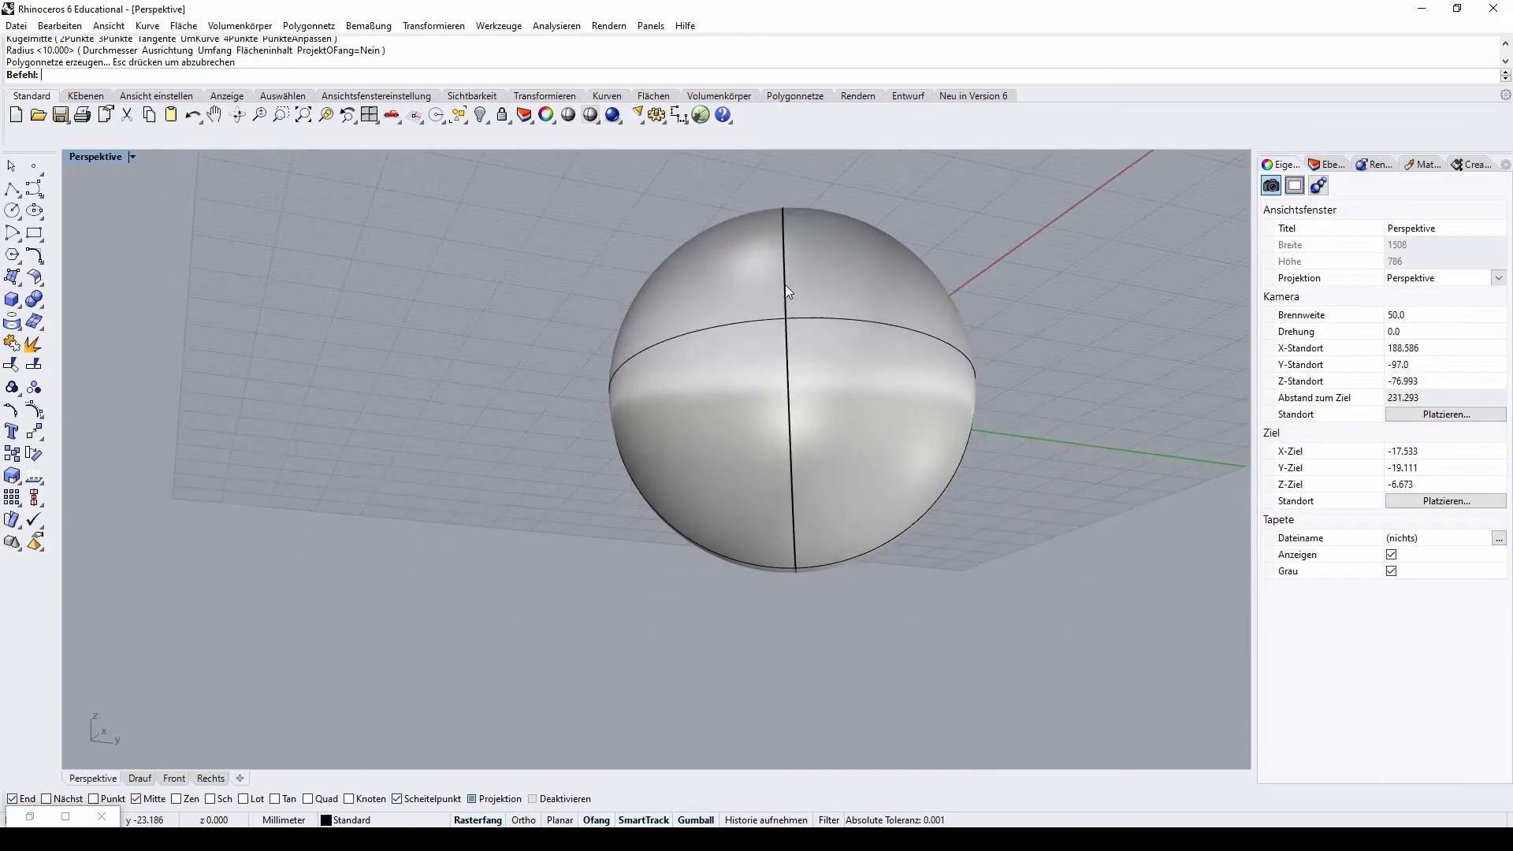
right_click_drag(662, 297, 388, 486)
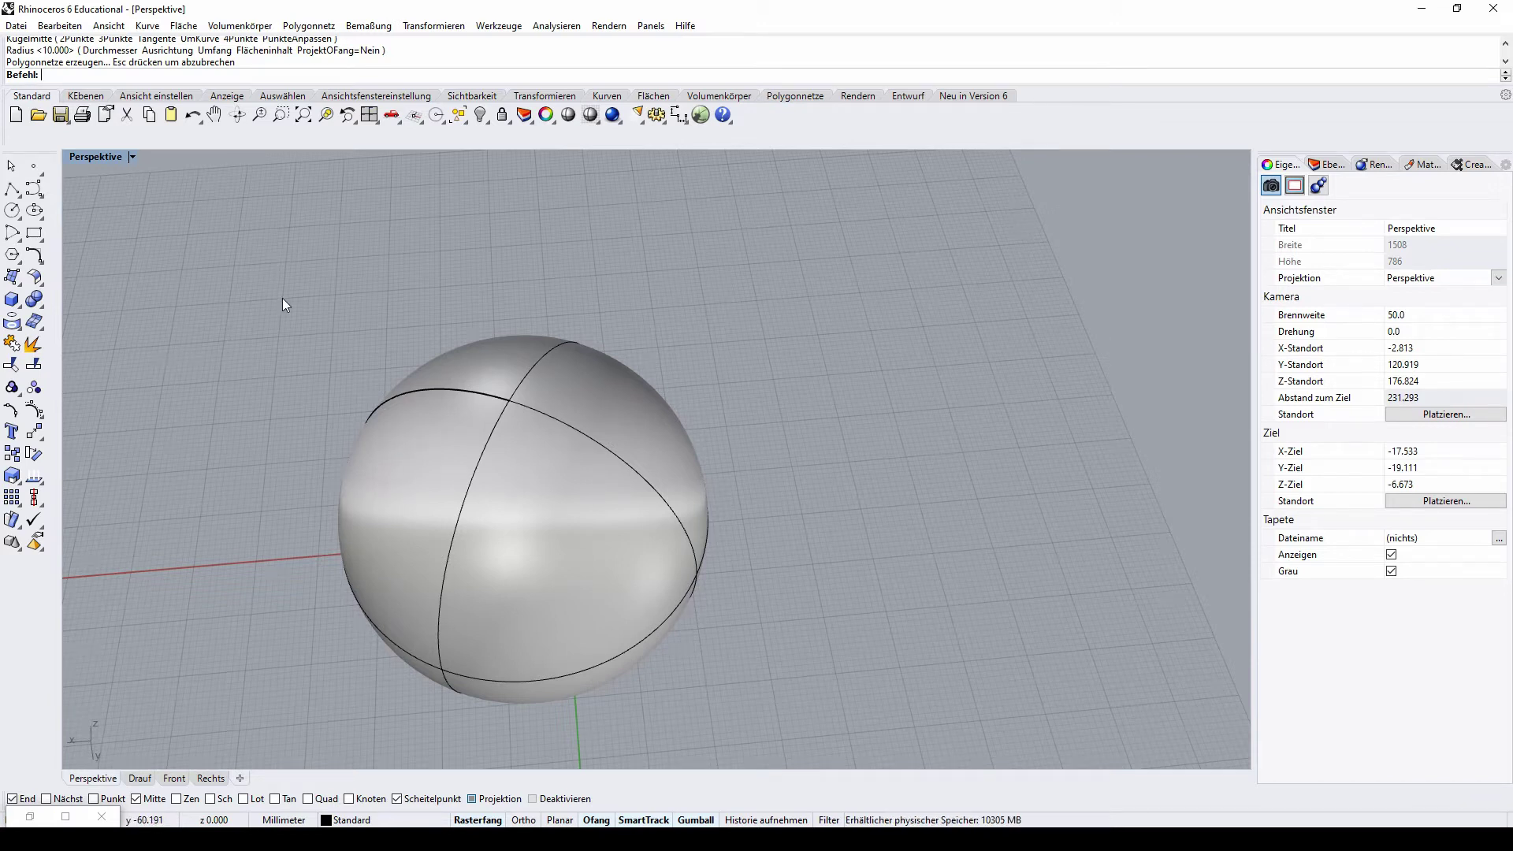
right_click_drag(417, 307, 665, 394)
scroll(769, 260, "down", 4)
scroll(664, 480, "up", 4)
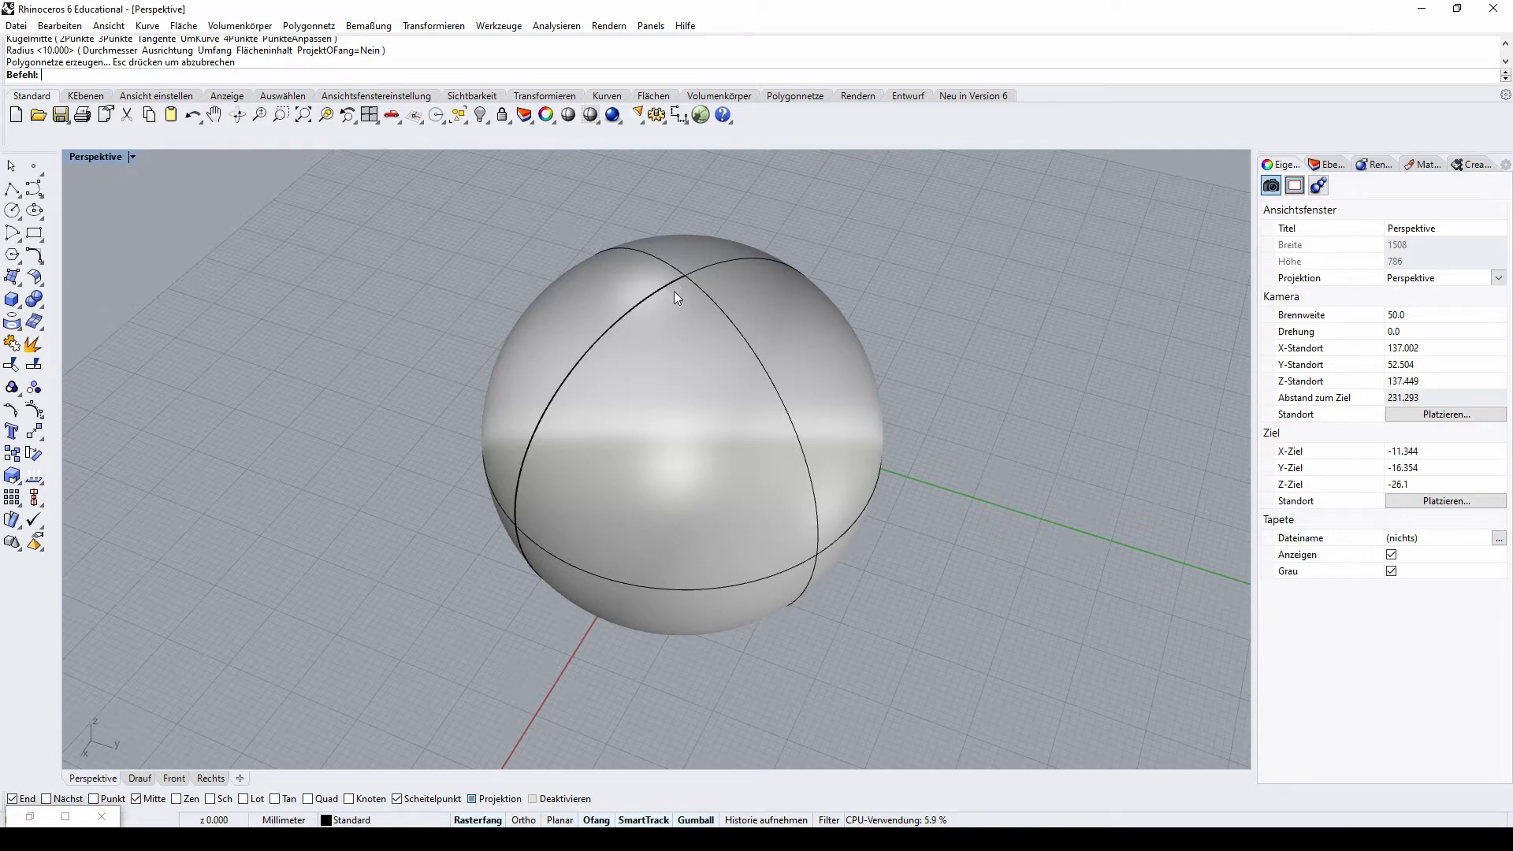
scroll(730, 216, "up", 5)
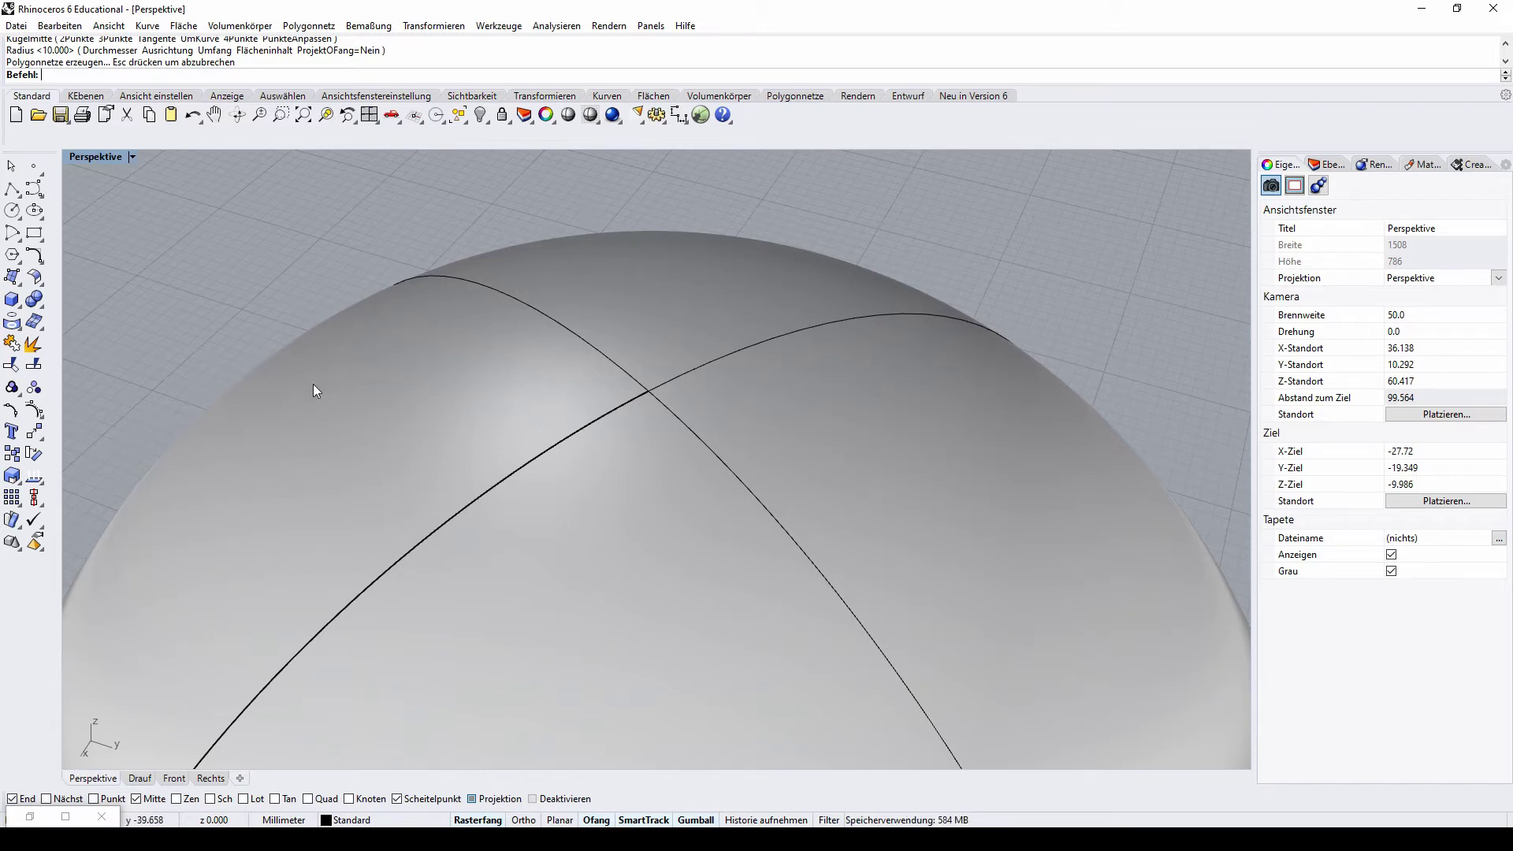
scroll(987, 353, "down", 3)
right_click_drag(990, 360, 456, 338)
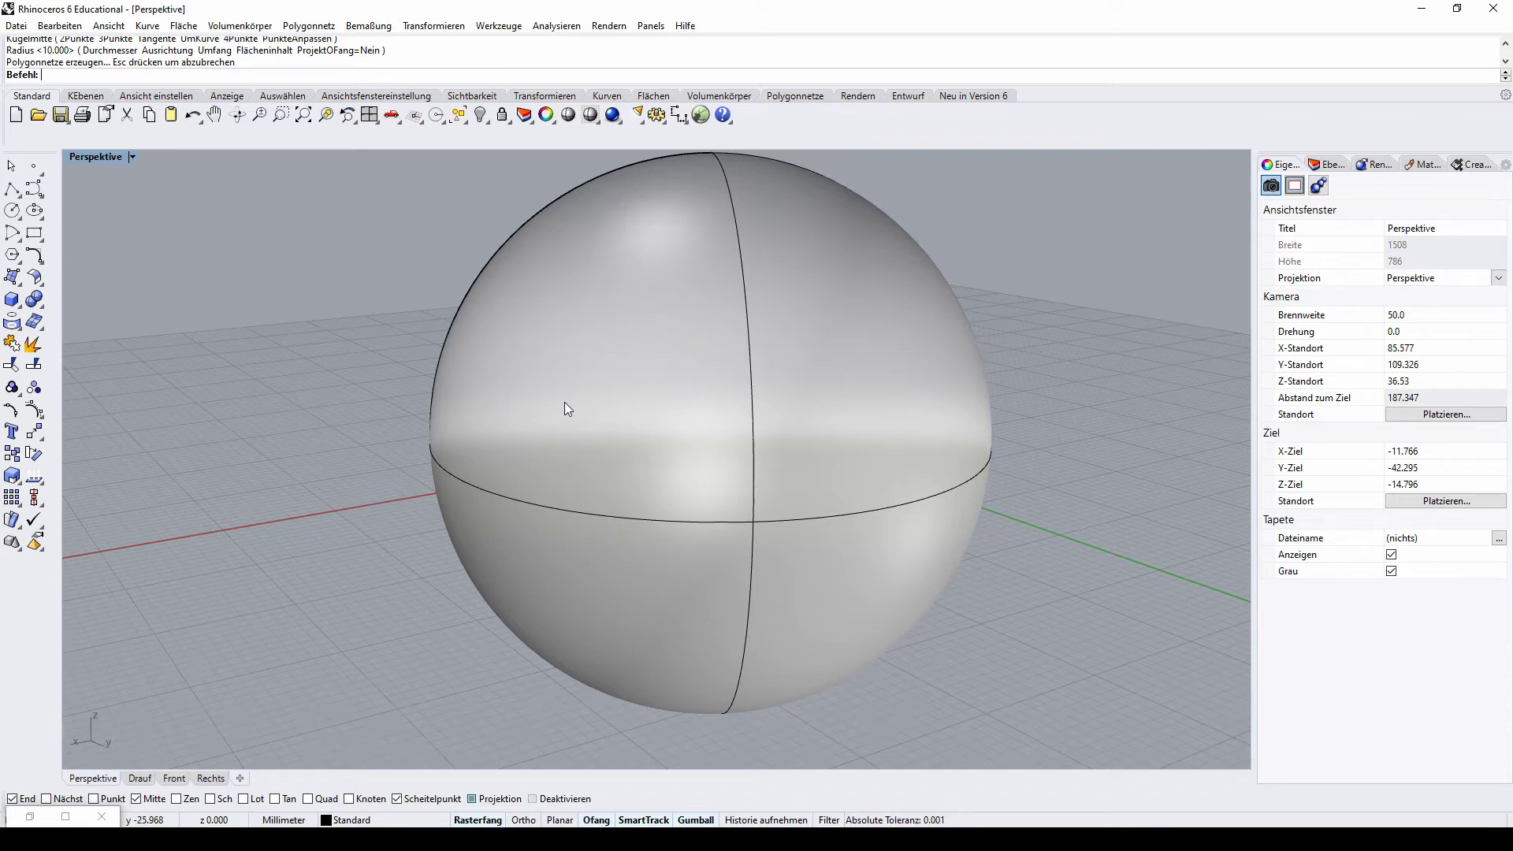
scroll(685, 404, "down", 3)
scroll(732, 254, "up", 2)
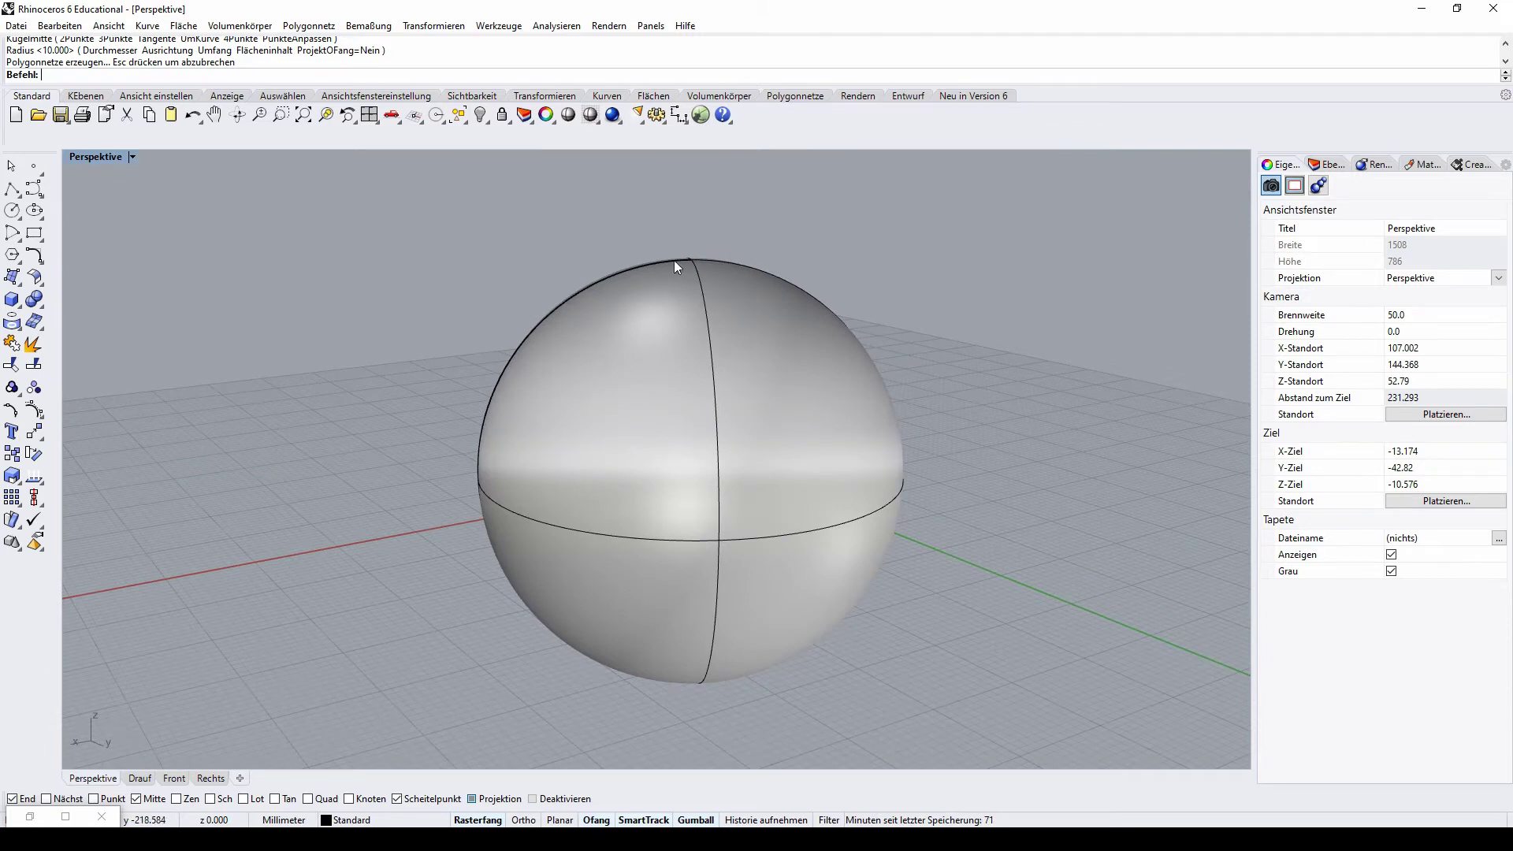
- Generate a polygon mesh from the sphere, previewing it and accepting the existing detailed mesh settings
right_click_drag(674, 260, 791, 337)
left_click(791, 337)
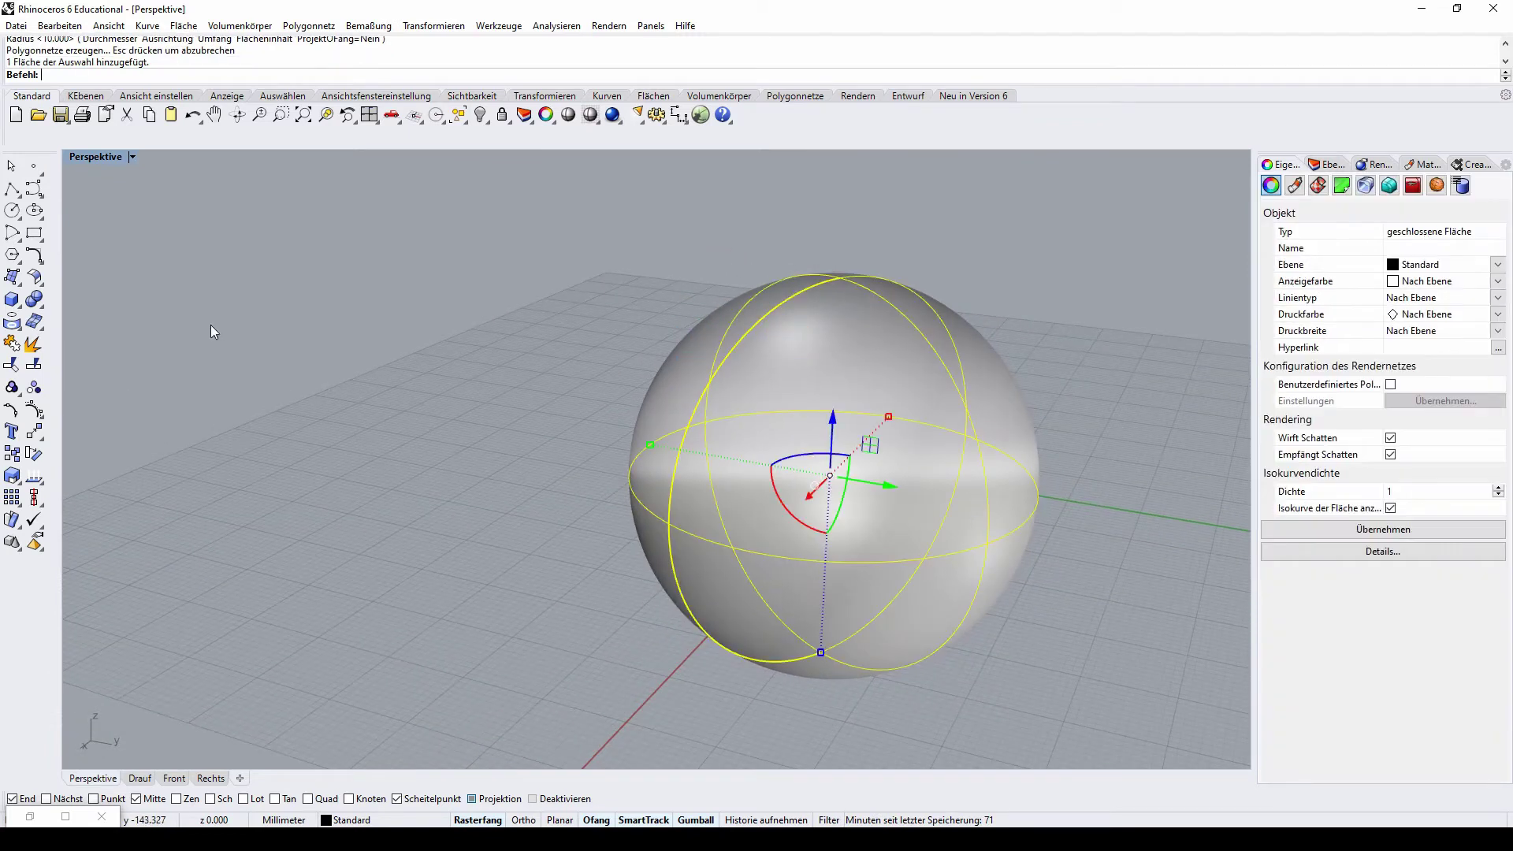
left_click(11, 321)
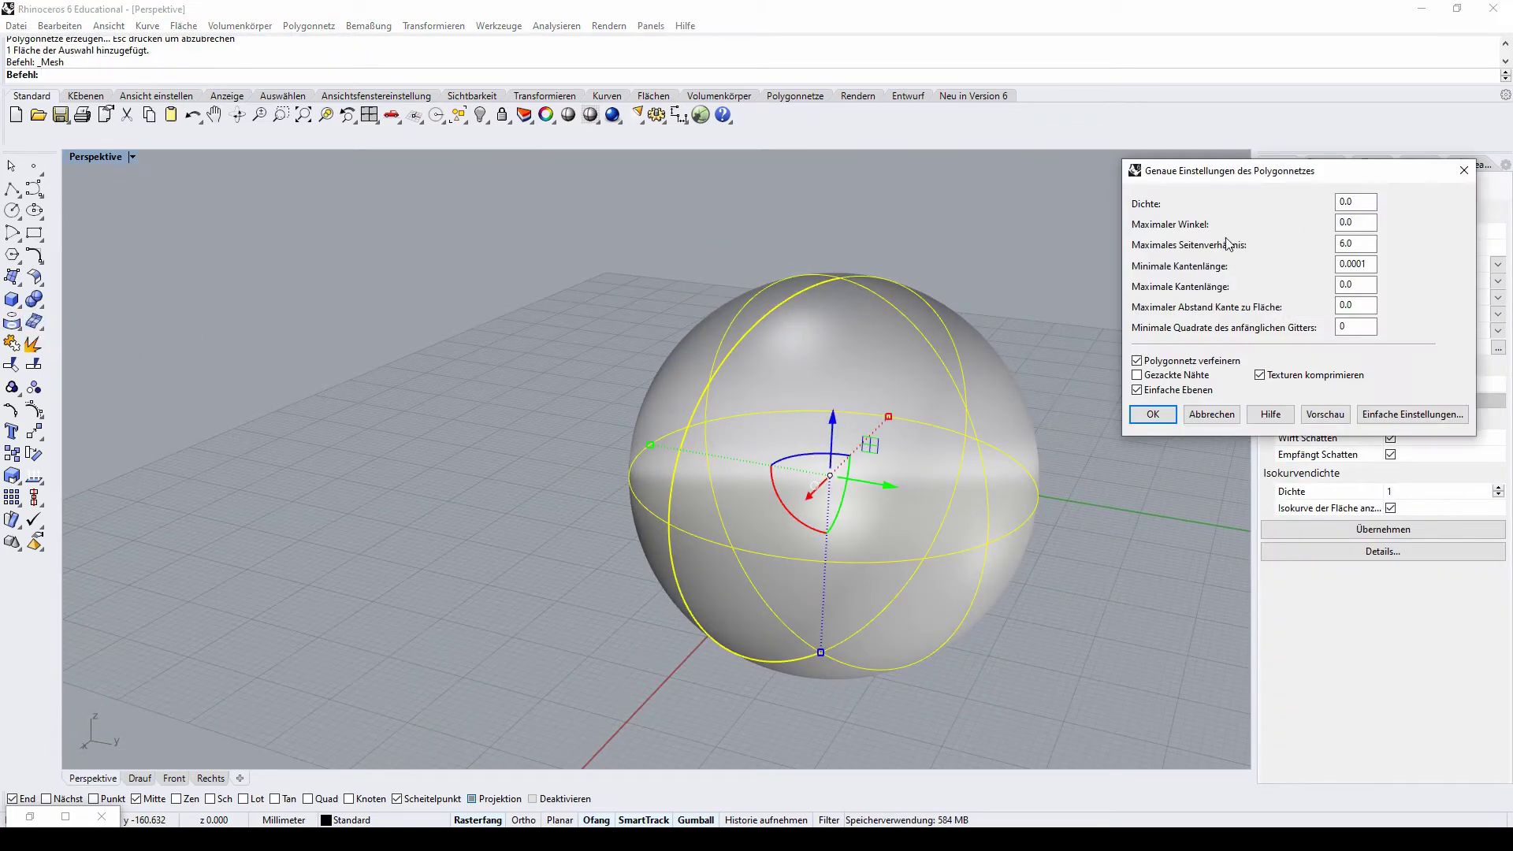
left_click(1314, 414)
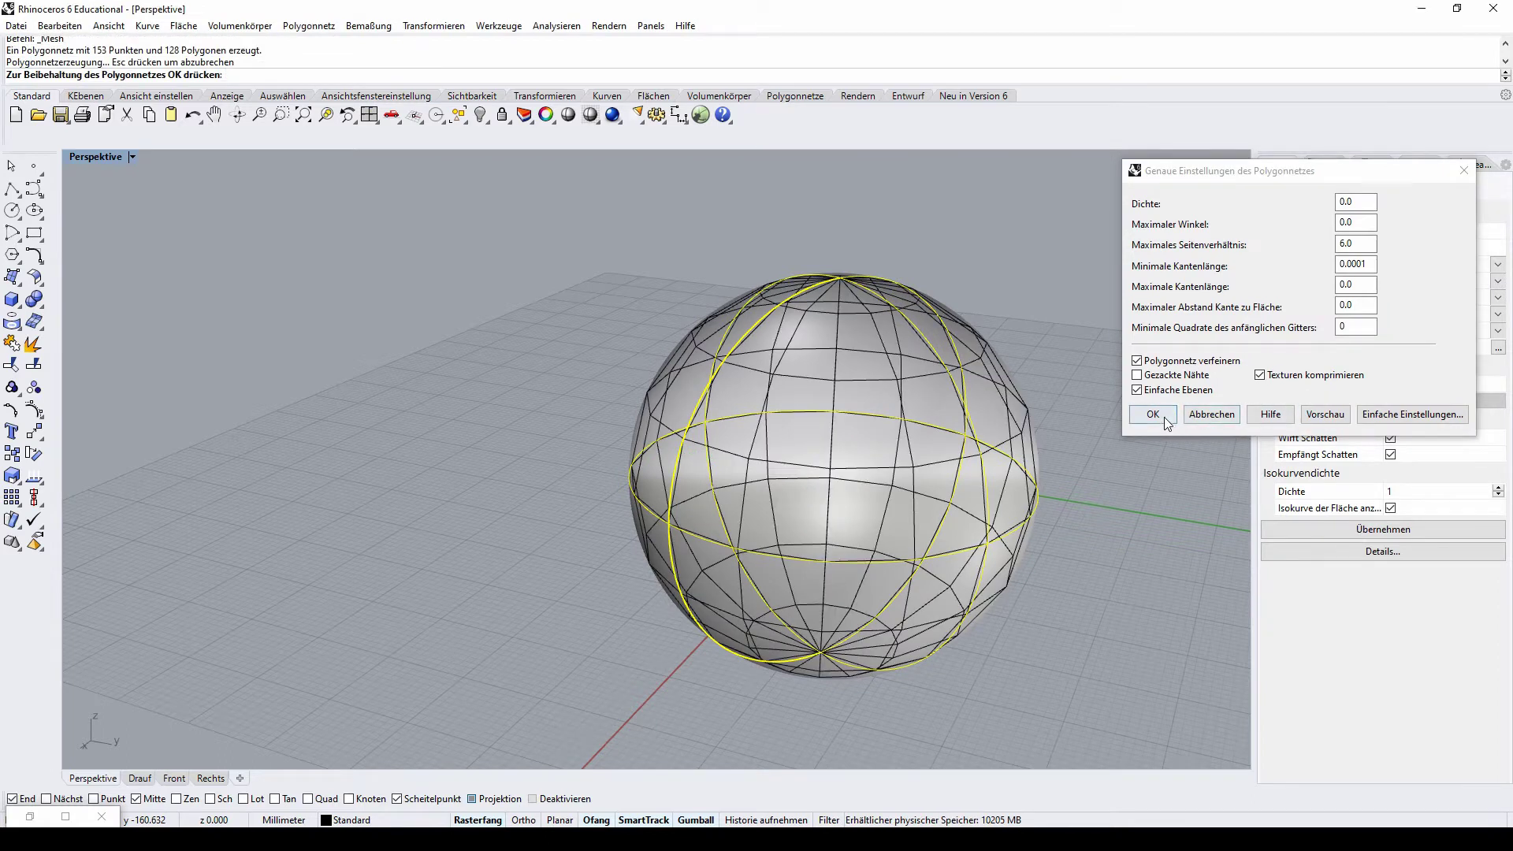
left_click(1165, 417)
- Move the original NURBS sphere along the negative Y direction so it sits beside the mesh sphere
left_click(844, 371)
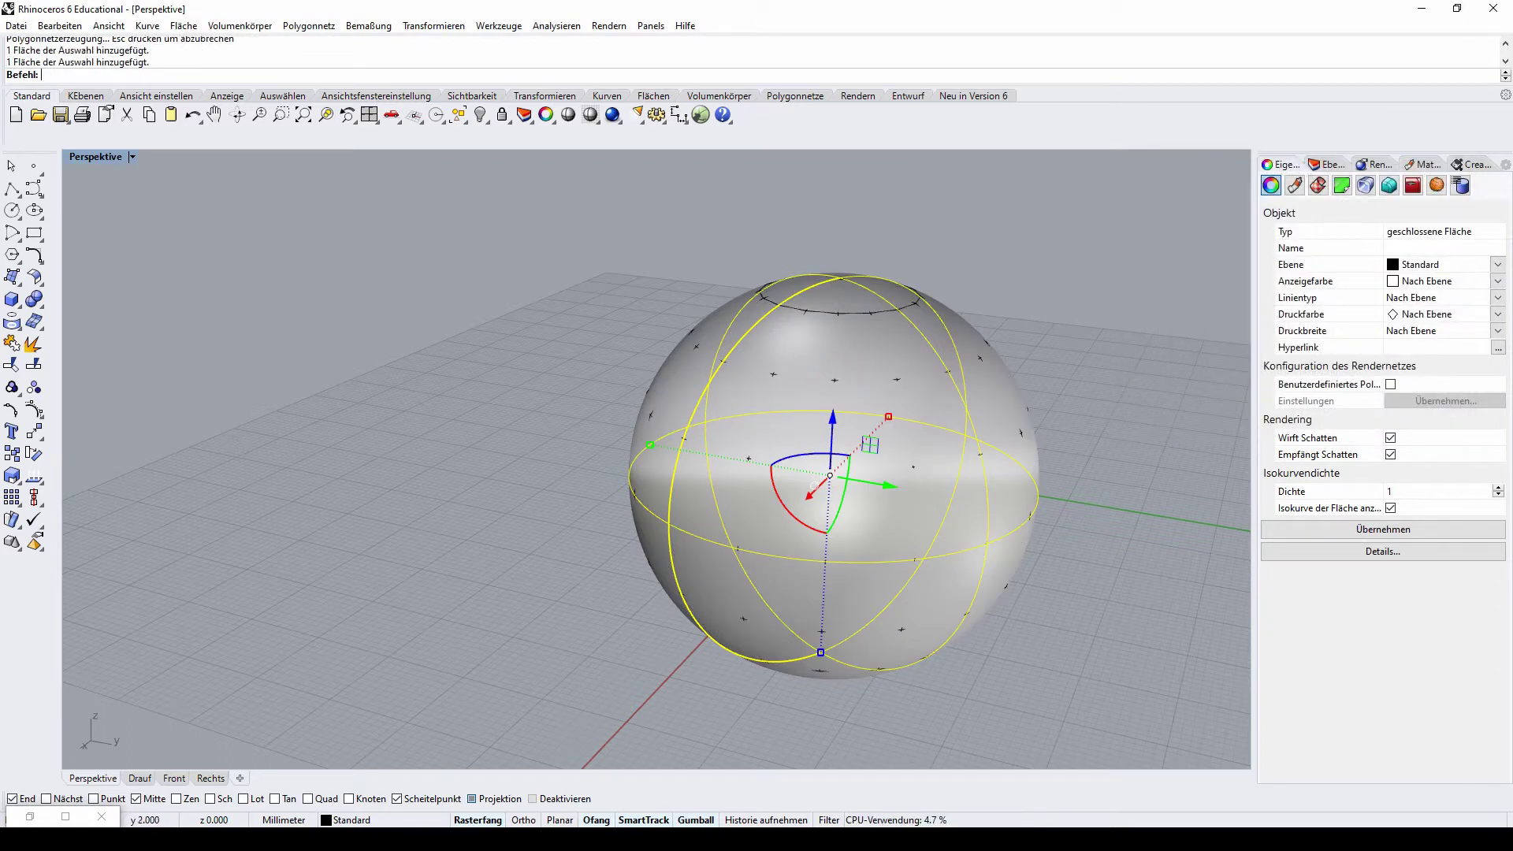
left_click(499, 362)
right_click_drag(504, 362, 561, 368)
left_click(713, 369)
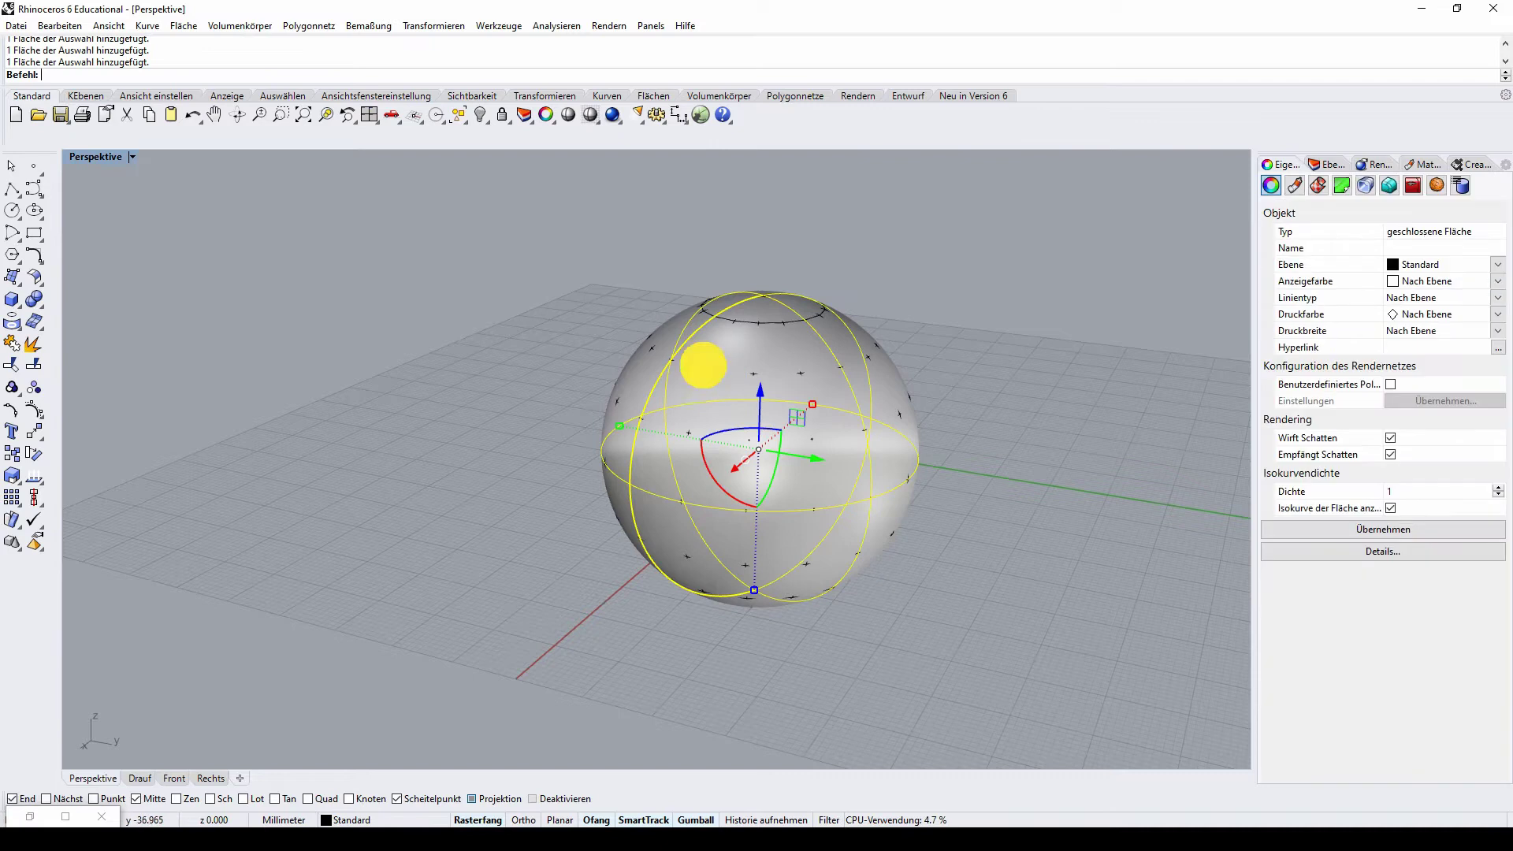
left_click_drag(808, 457, 528, 374)
left_click(742, 243)
right_click_drag(749, 341, 142, 395)
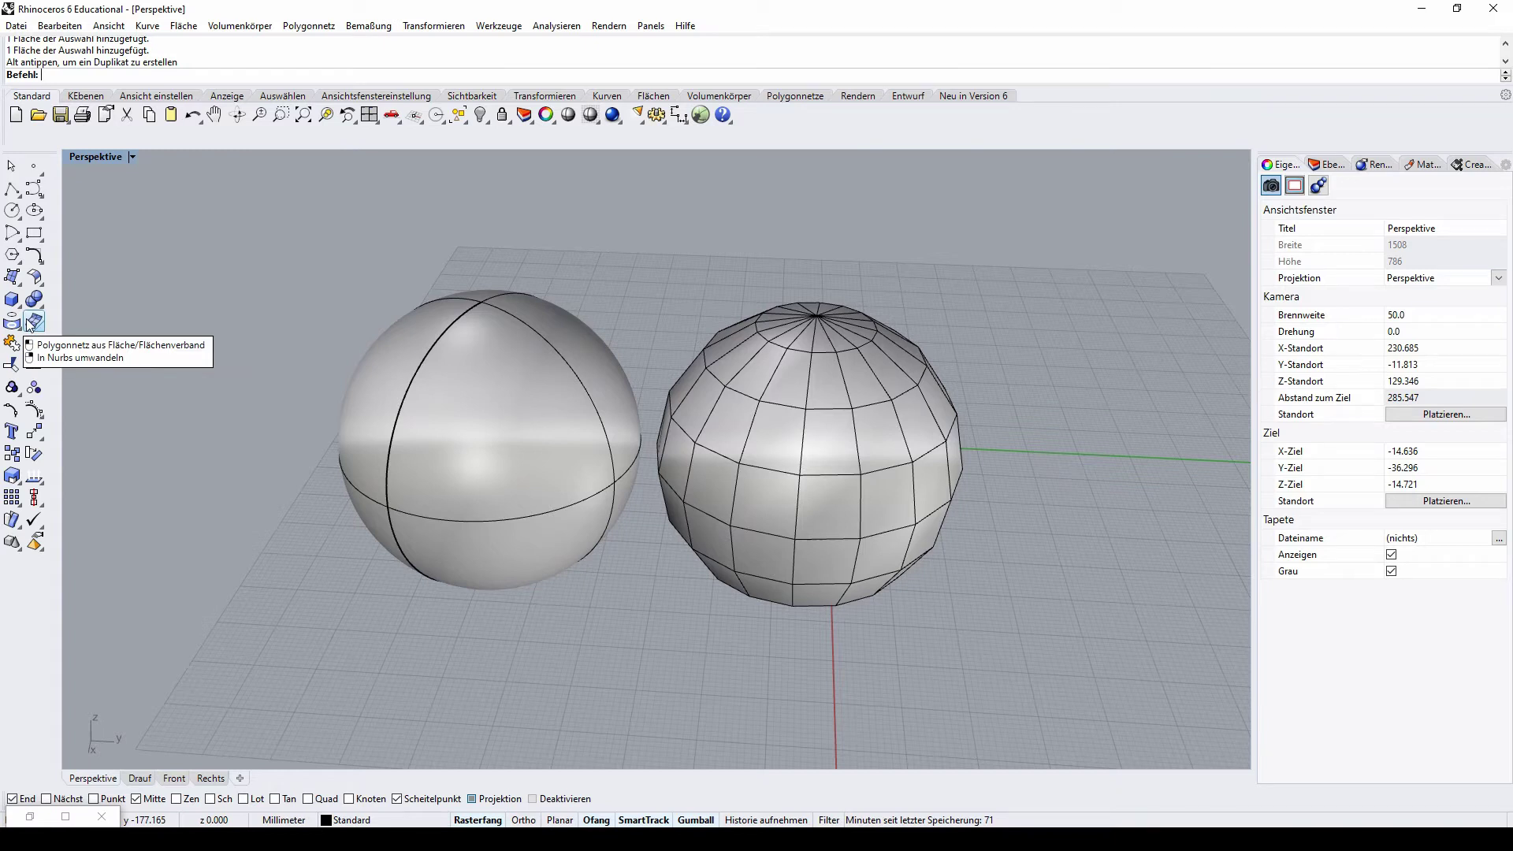
- Compare the faceted mesh sphere with the smooth NURBS sphere, selecting each and examining the mesh faces and edges
left_click(784, 441)
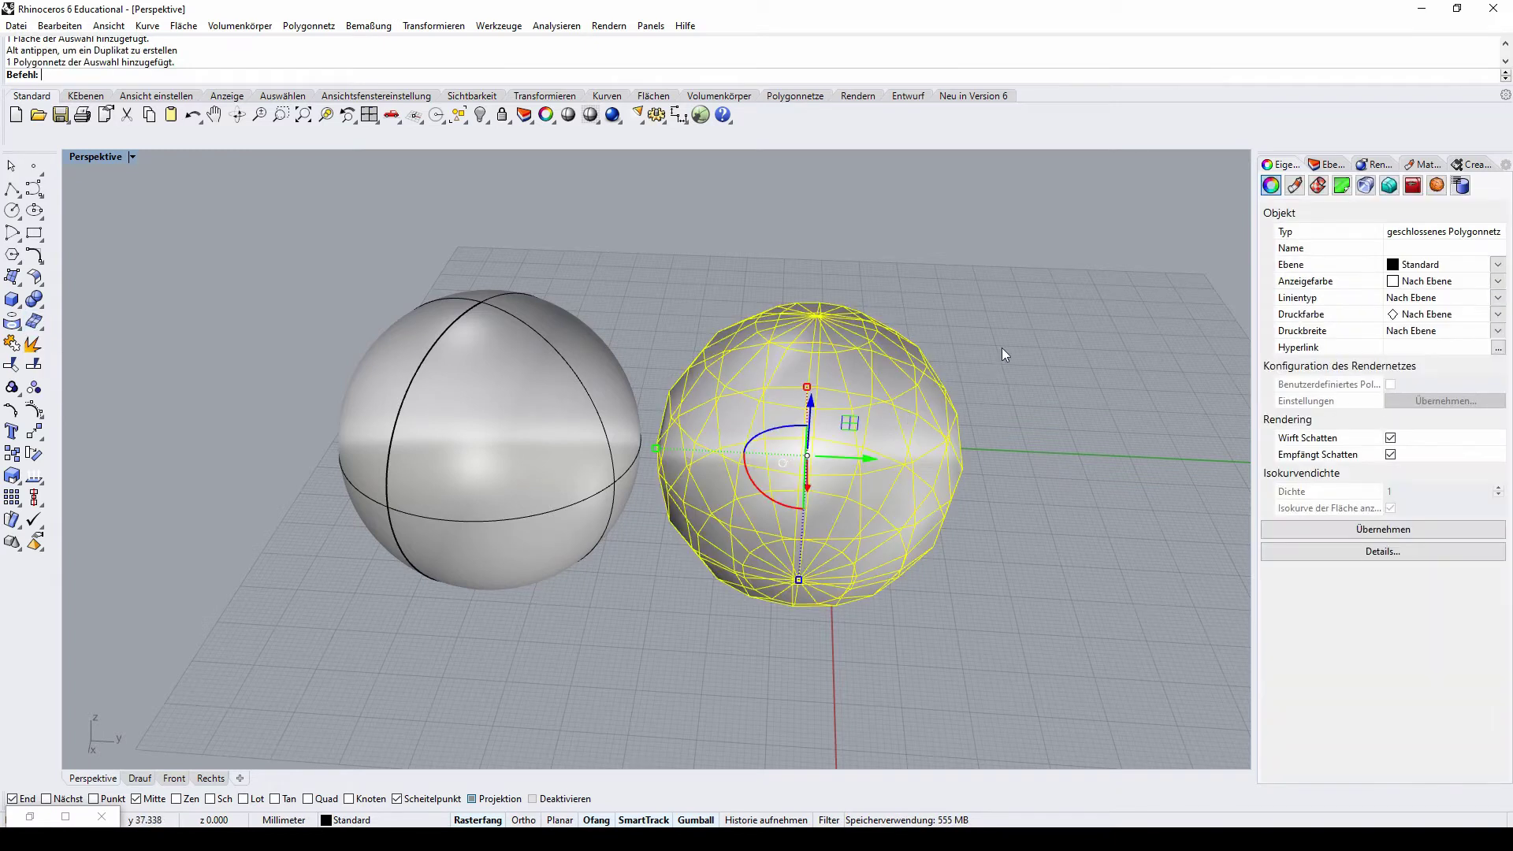
left_click(1001, 349)
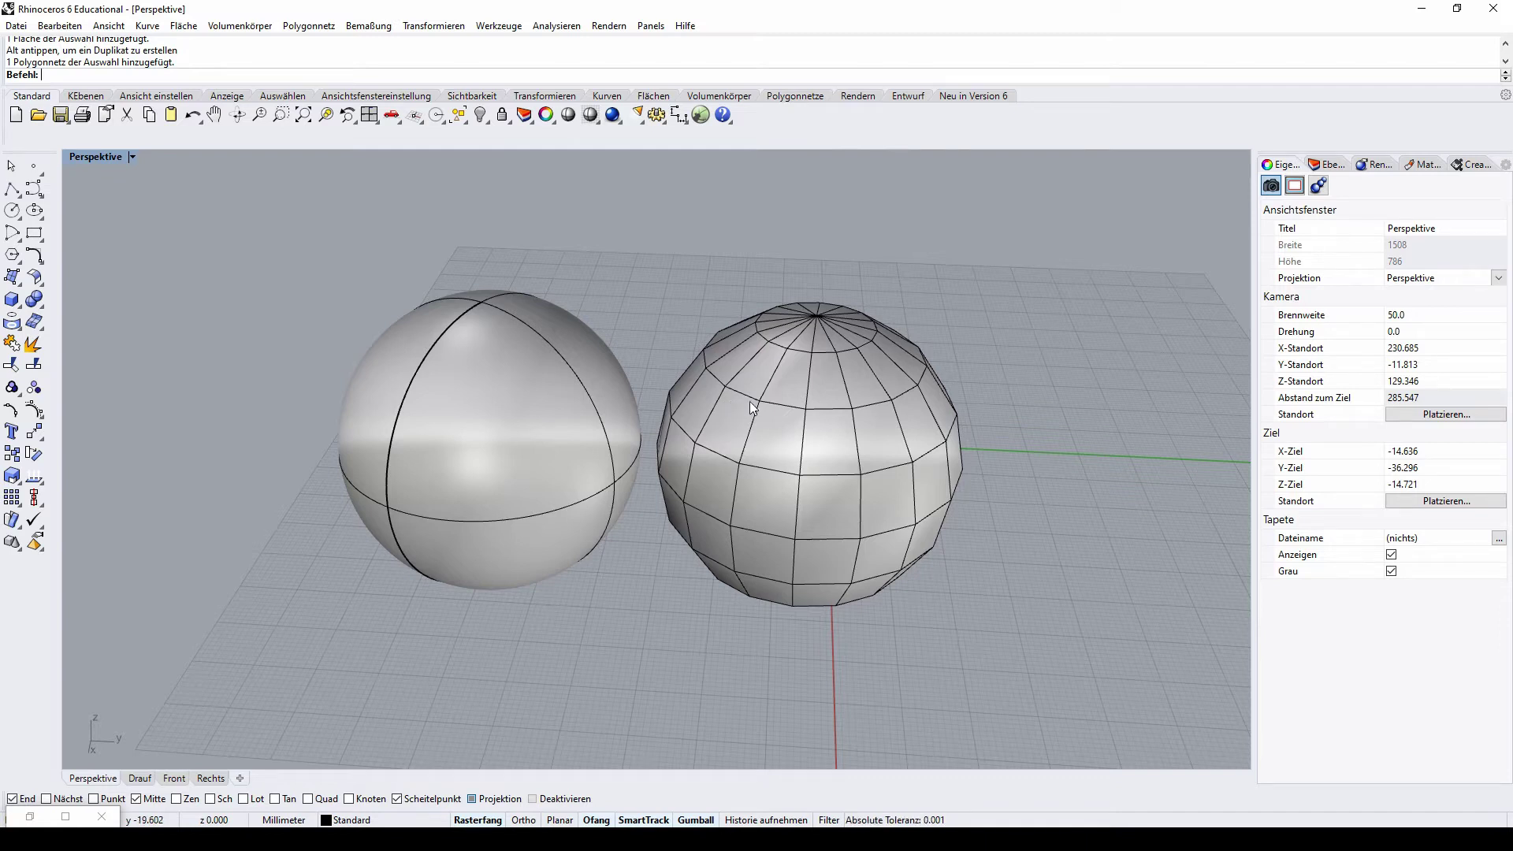
right_click_drag(877, 310, 836, 366)
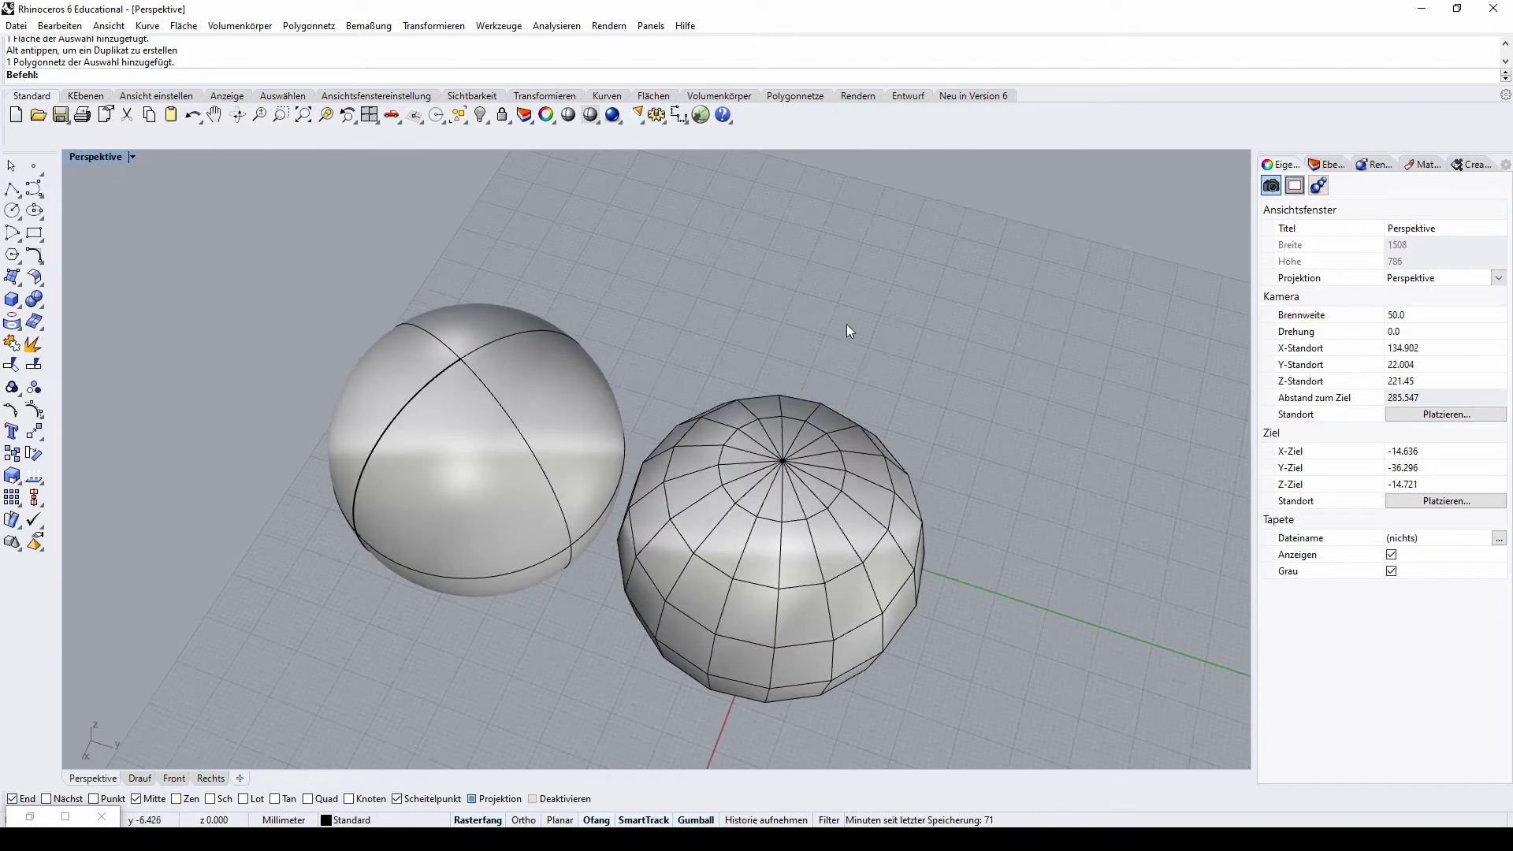
scroll(846, 323, "down", 3)
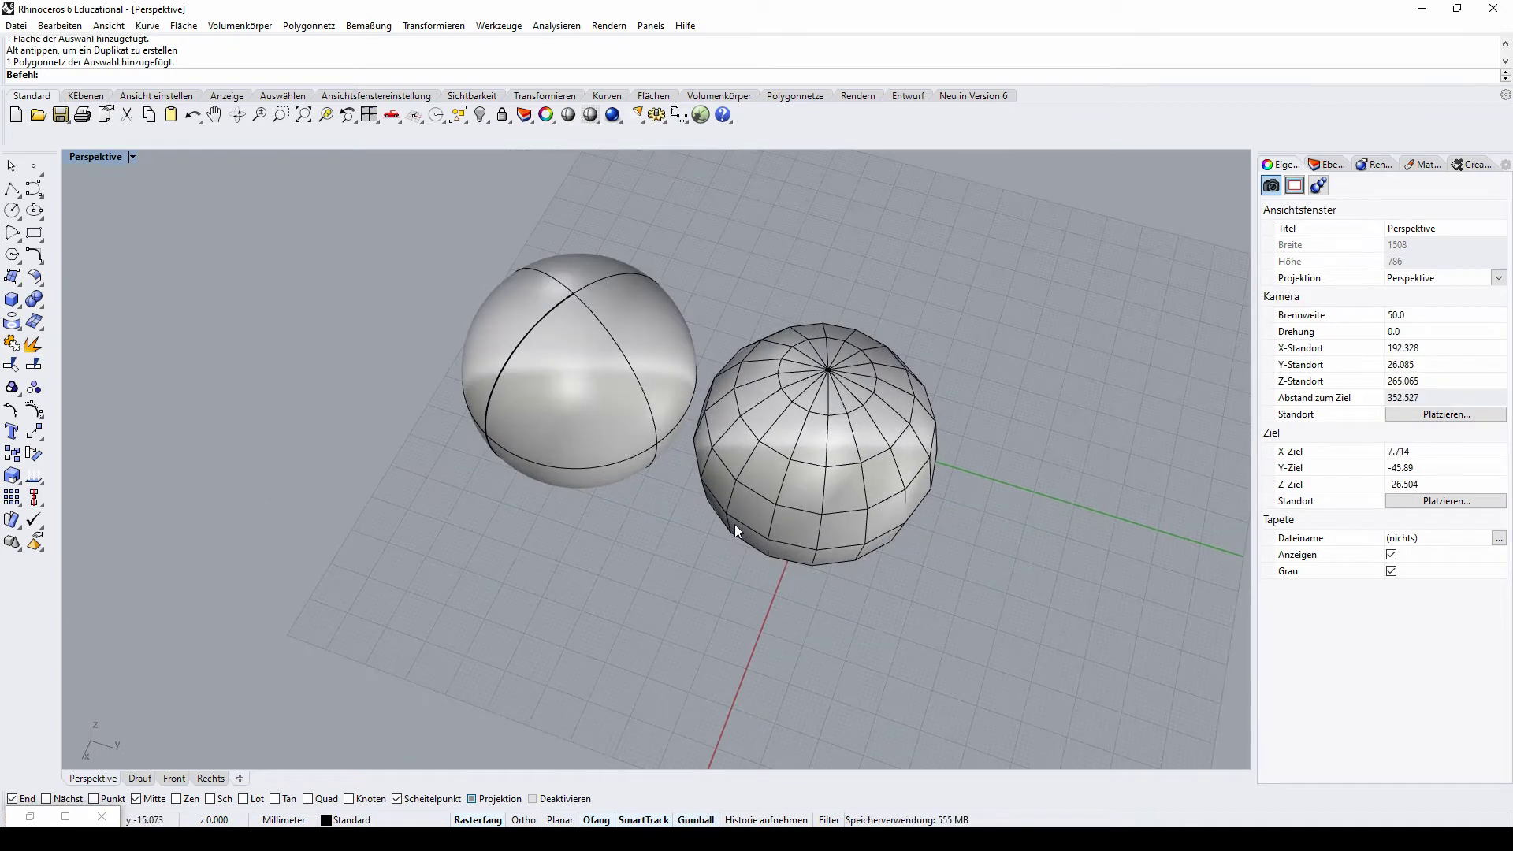
left_click(713, 531)
right_click_drag(713, 532, 780, 339)
scroll(786, 330, "up", 3)
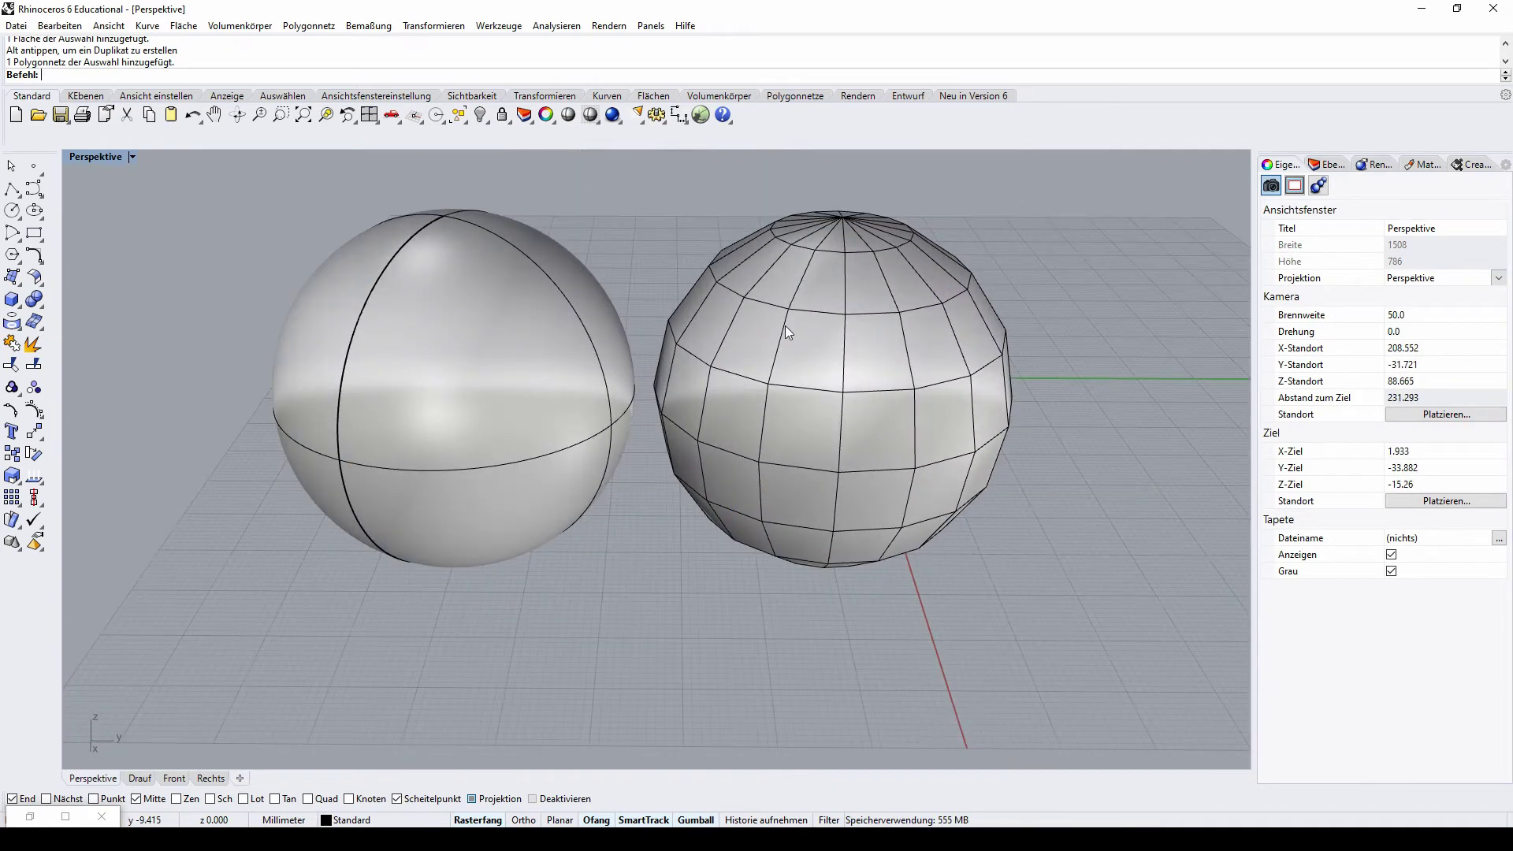
scroll(796, 317, "up", 2)
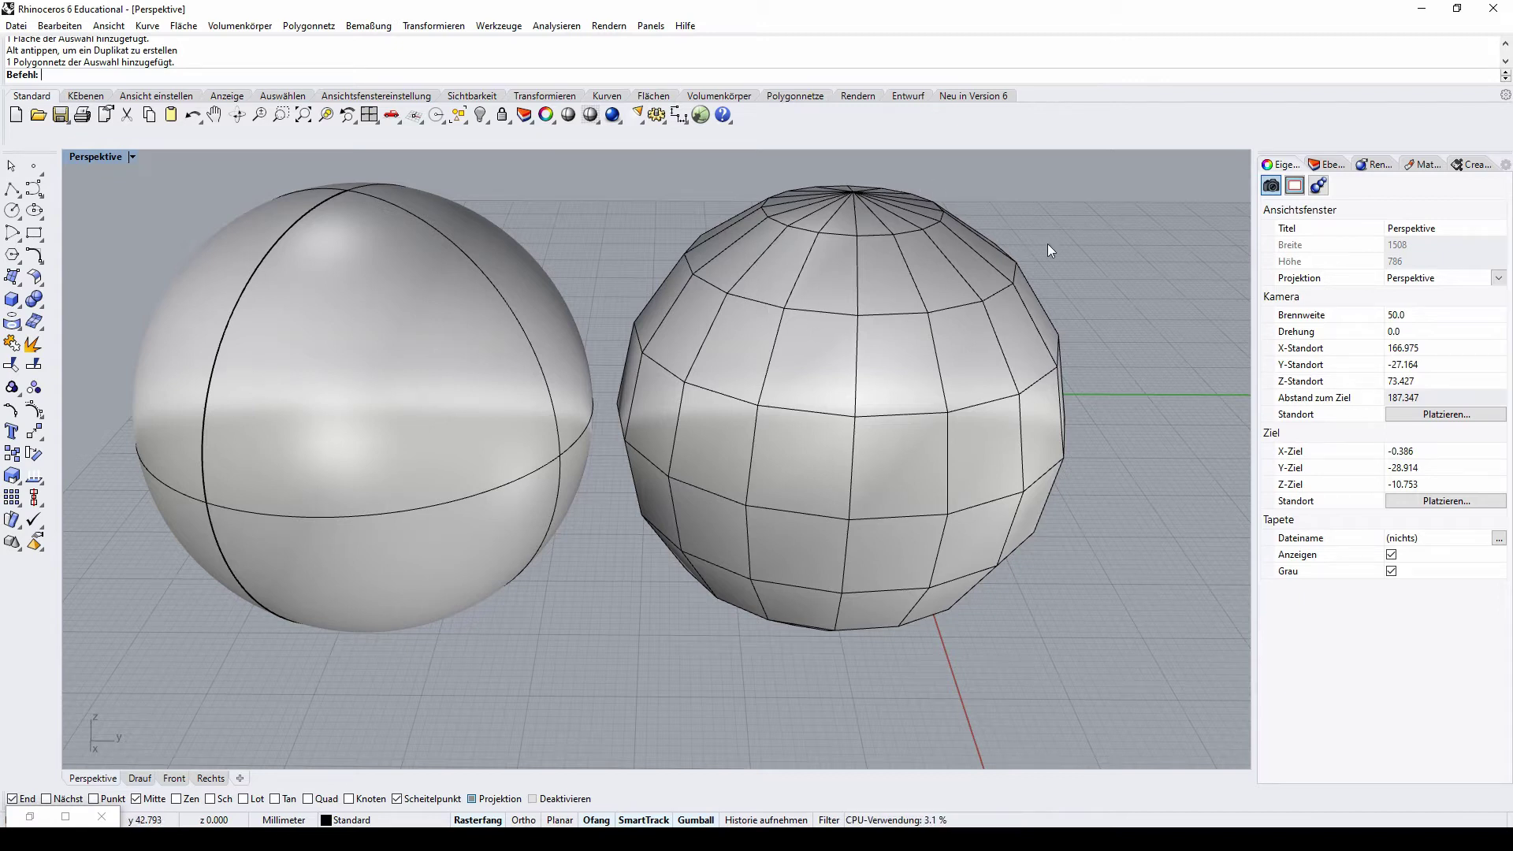
left_click(683, 399)
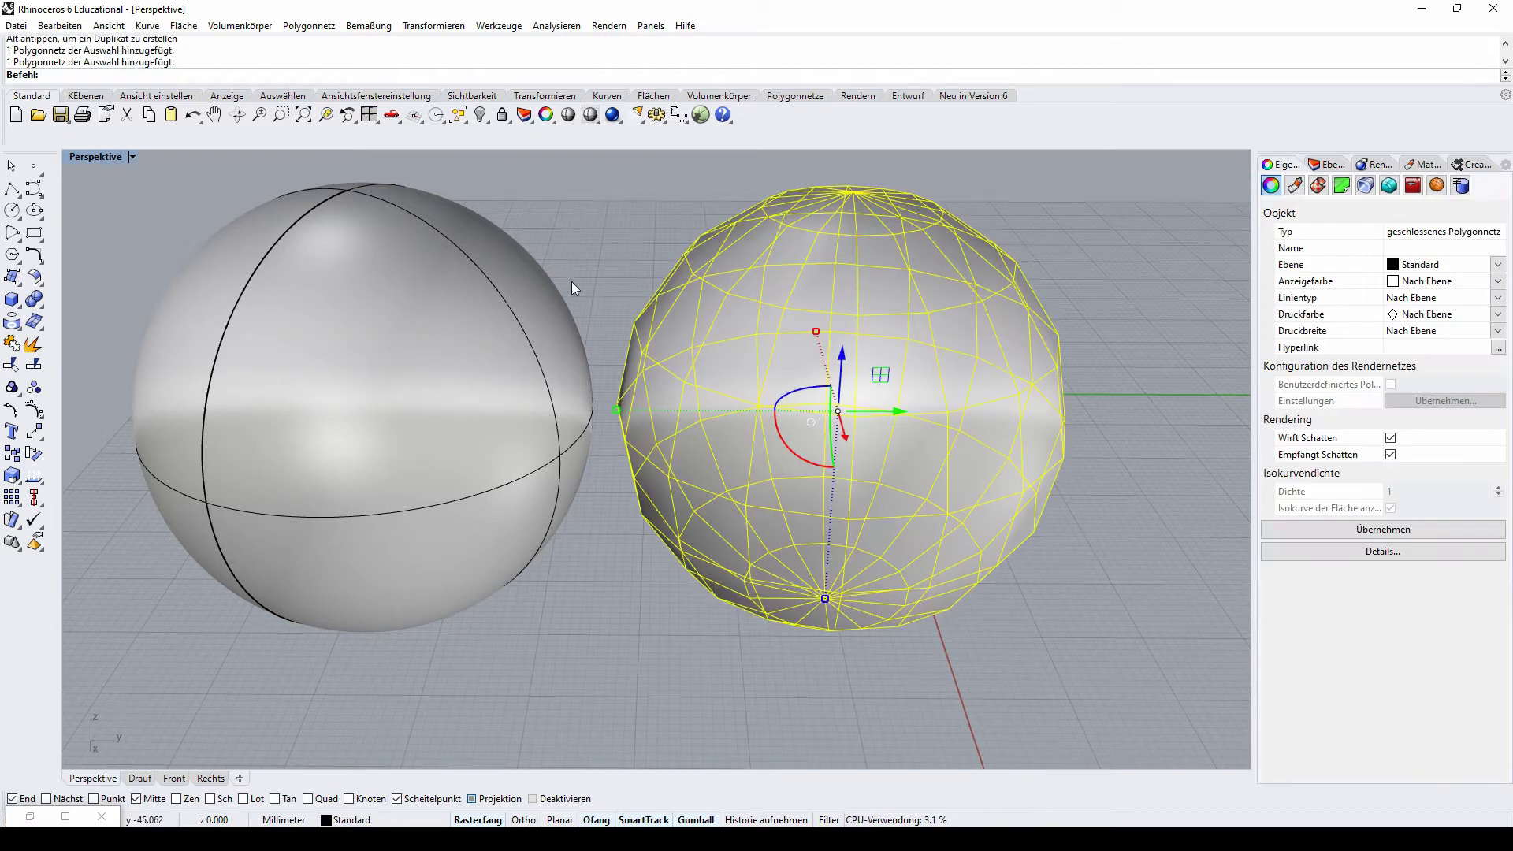
key("Escape")
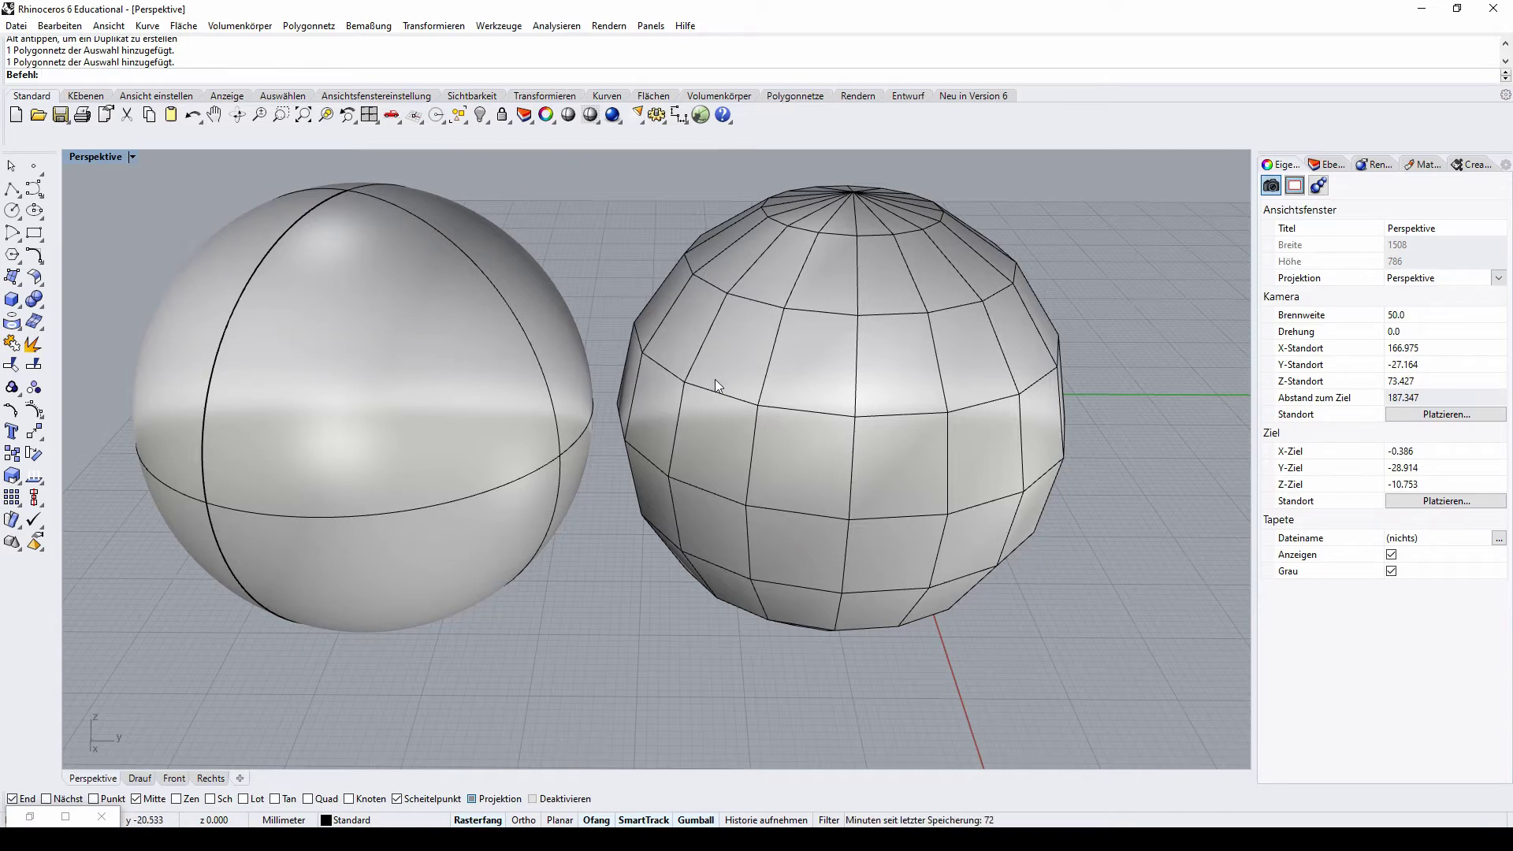
scroll(819, 313, "up", 2)
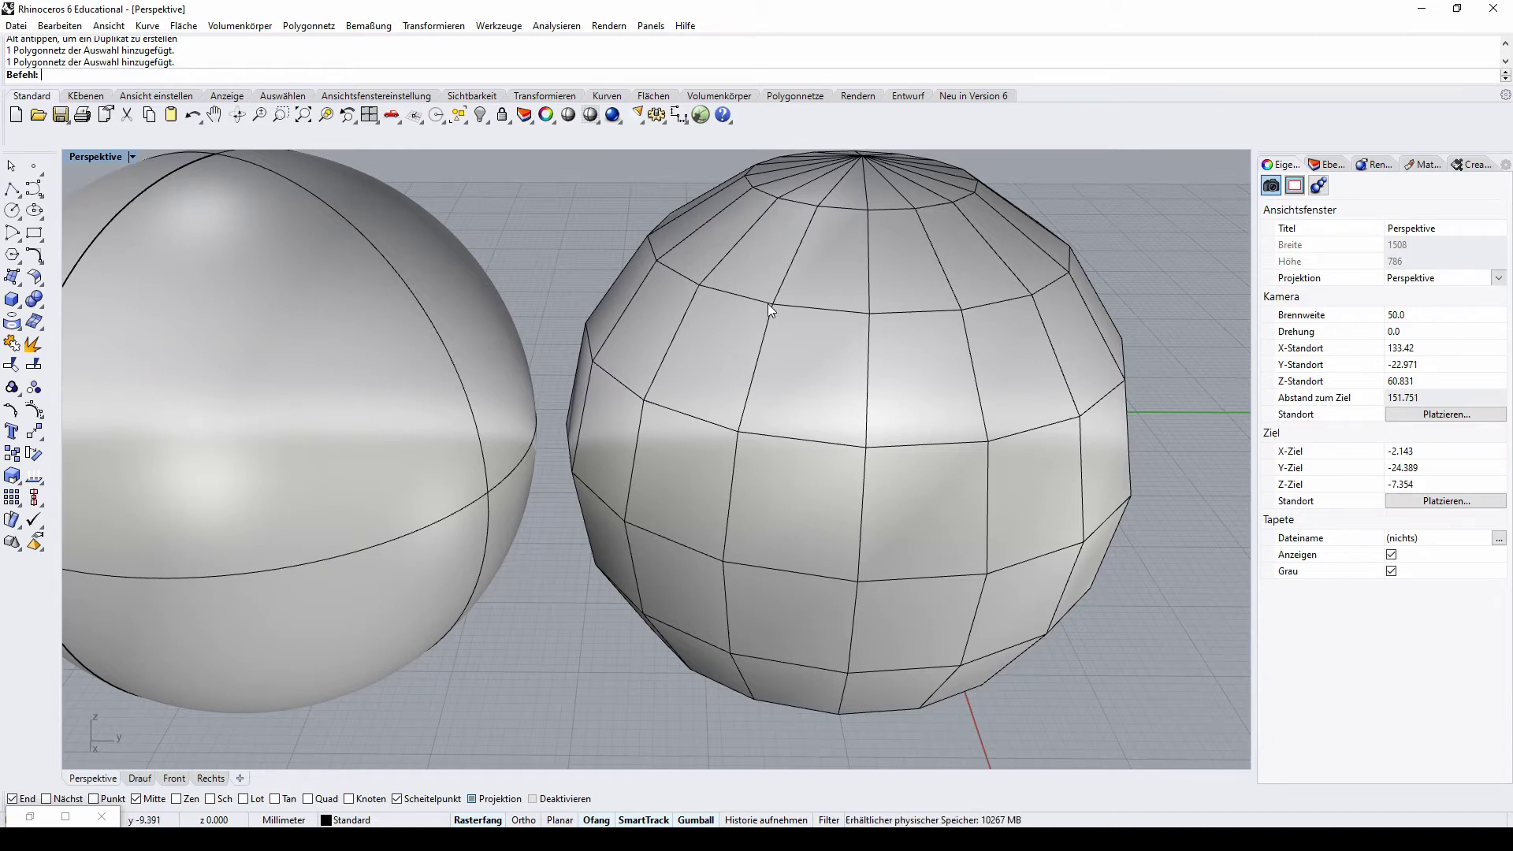
scroll(802, 321, "down", 4)
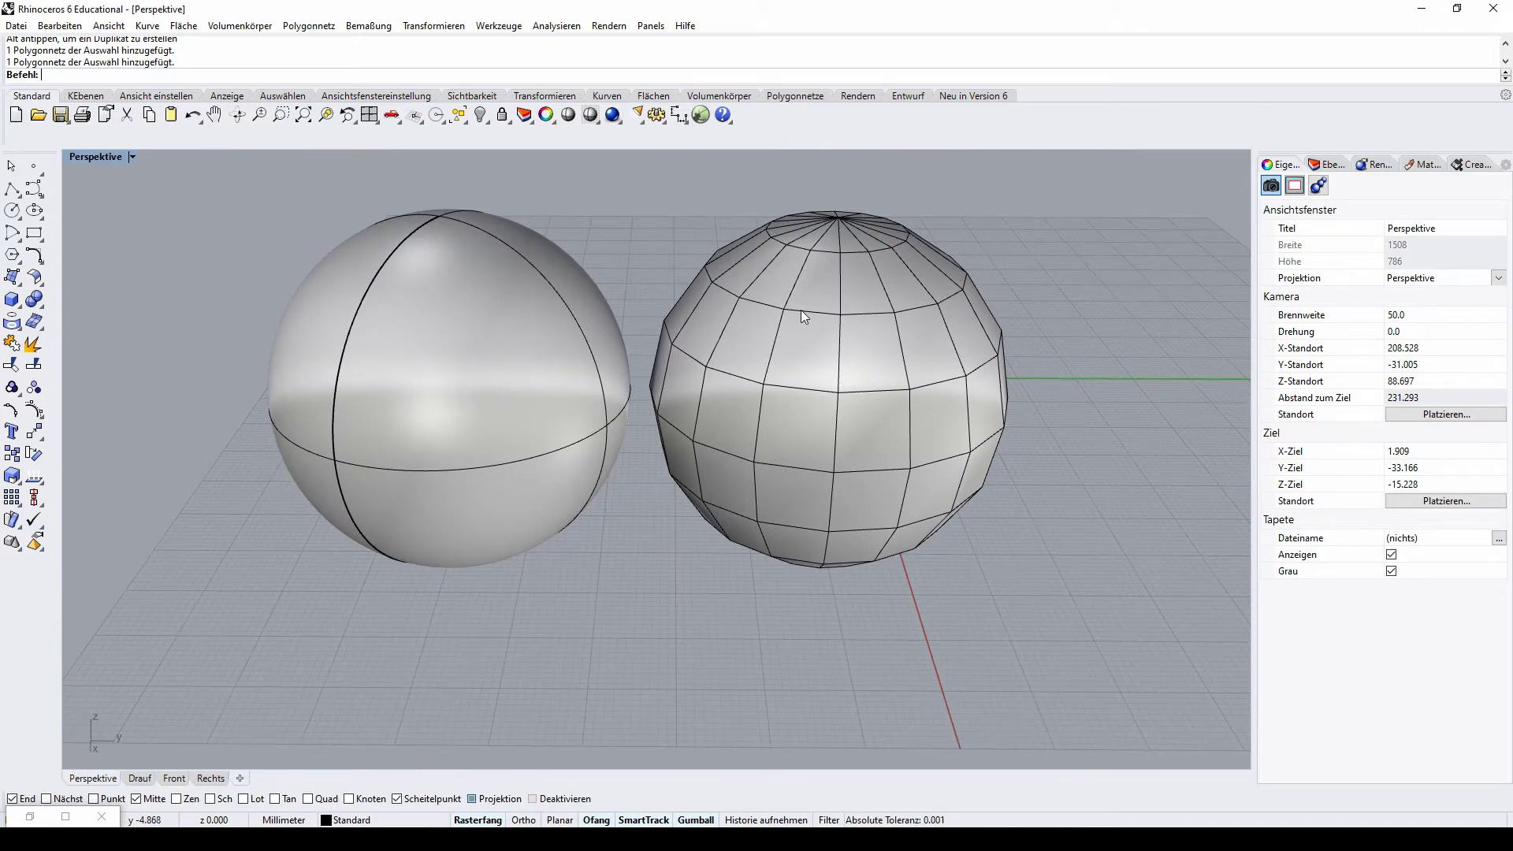
left_click(320, 298)
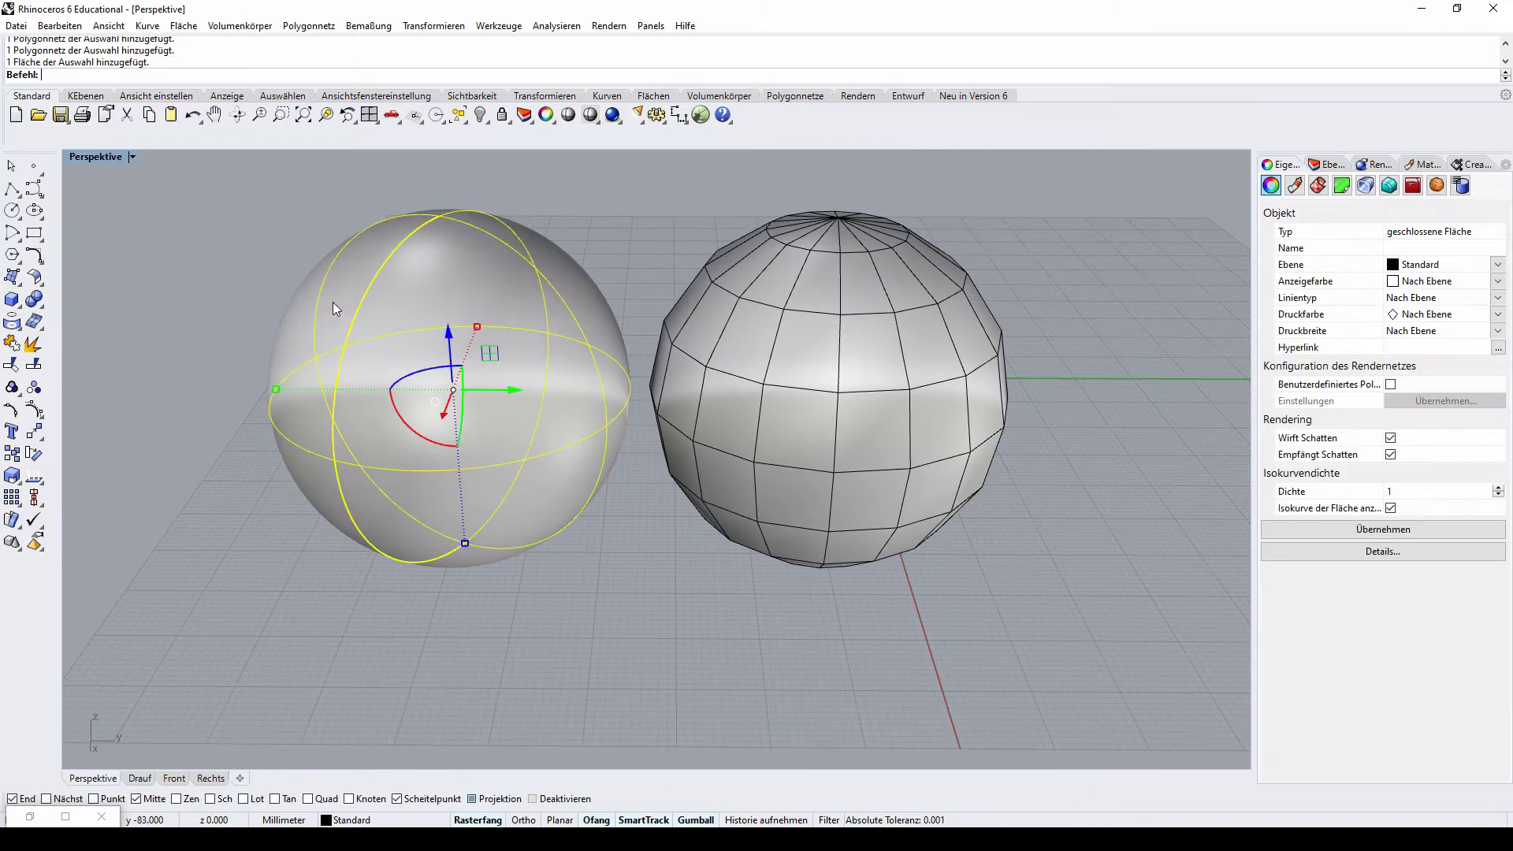
- Select the mesh sphere and the NURBS sphere in turn, examine the NURBS sphere's isocurves, and clear the selection
left_click(849, 315)
left_click(1040, 608)
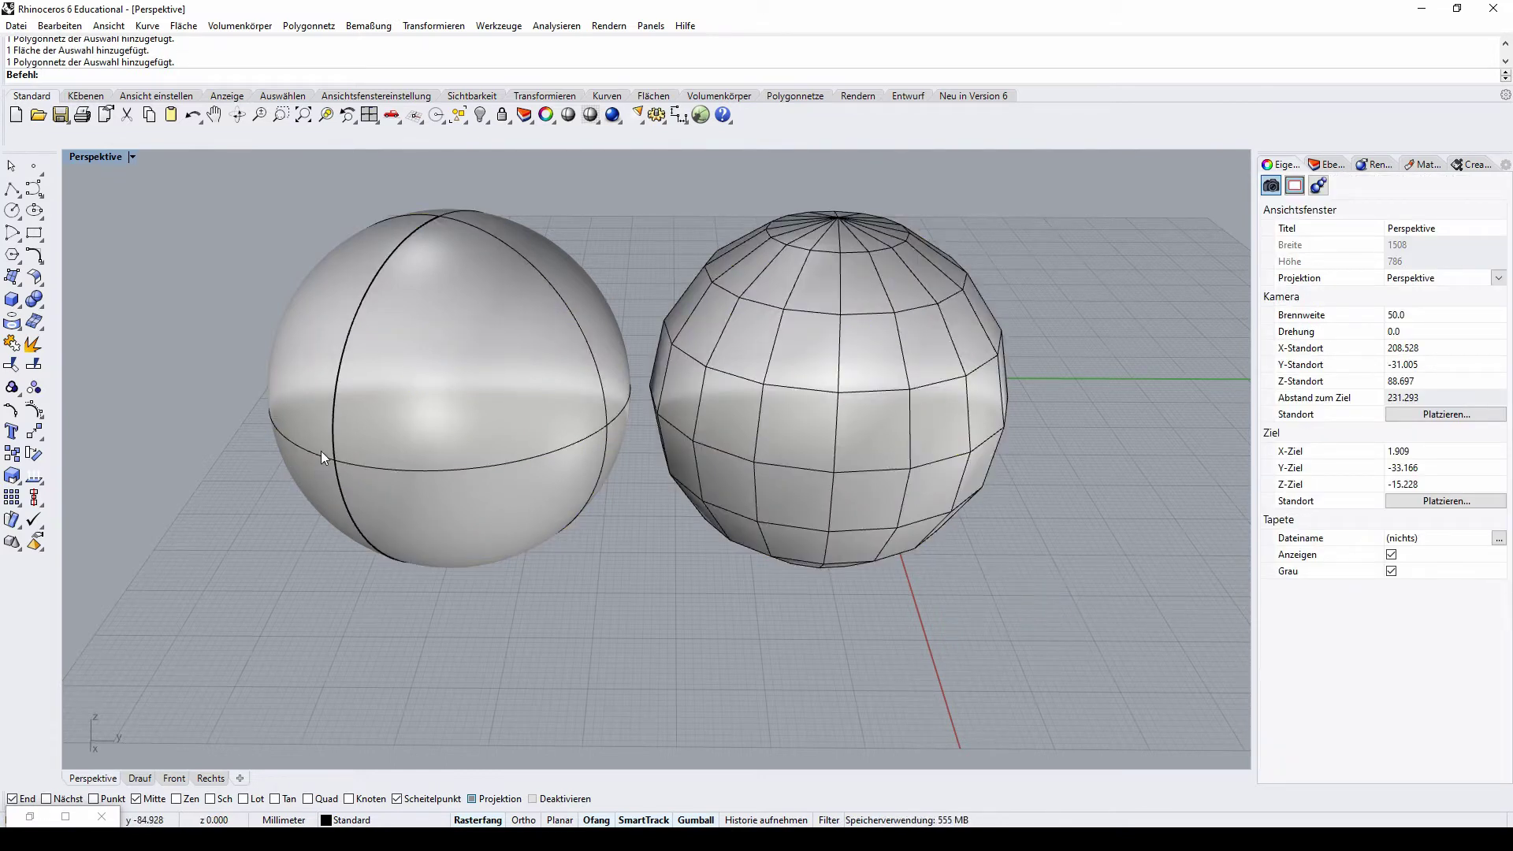
left_click(347, 466)
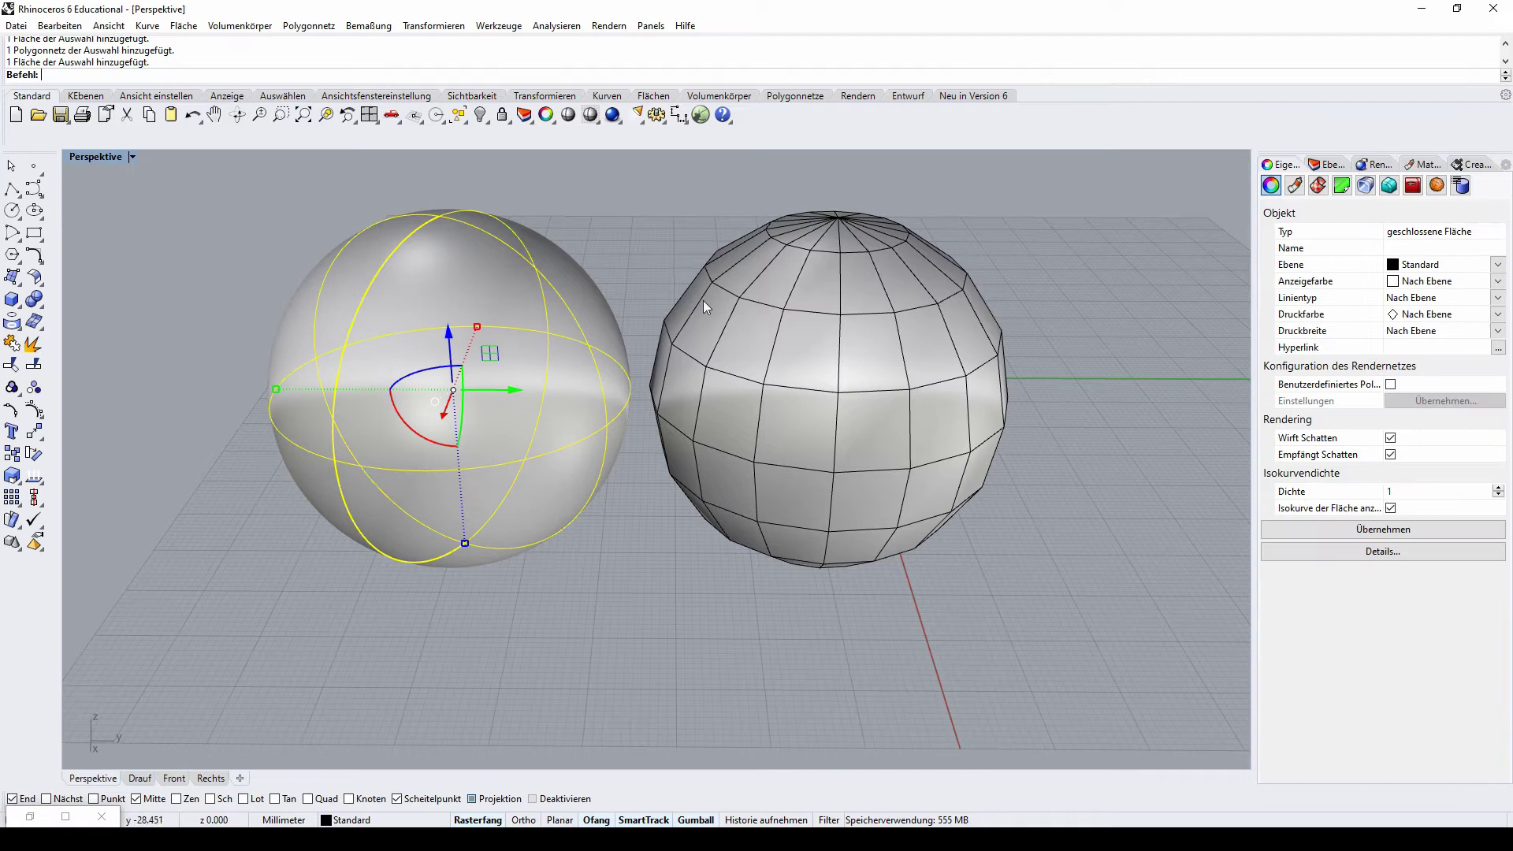
scroll(329, 205, "up", 2)
scroll(329, 205, "up", 1)
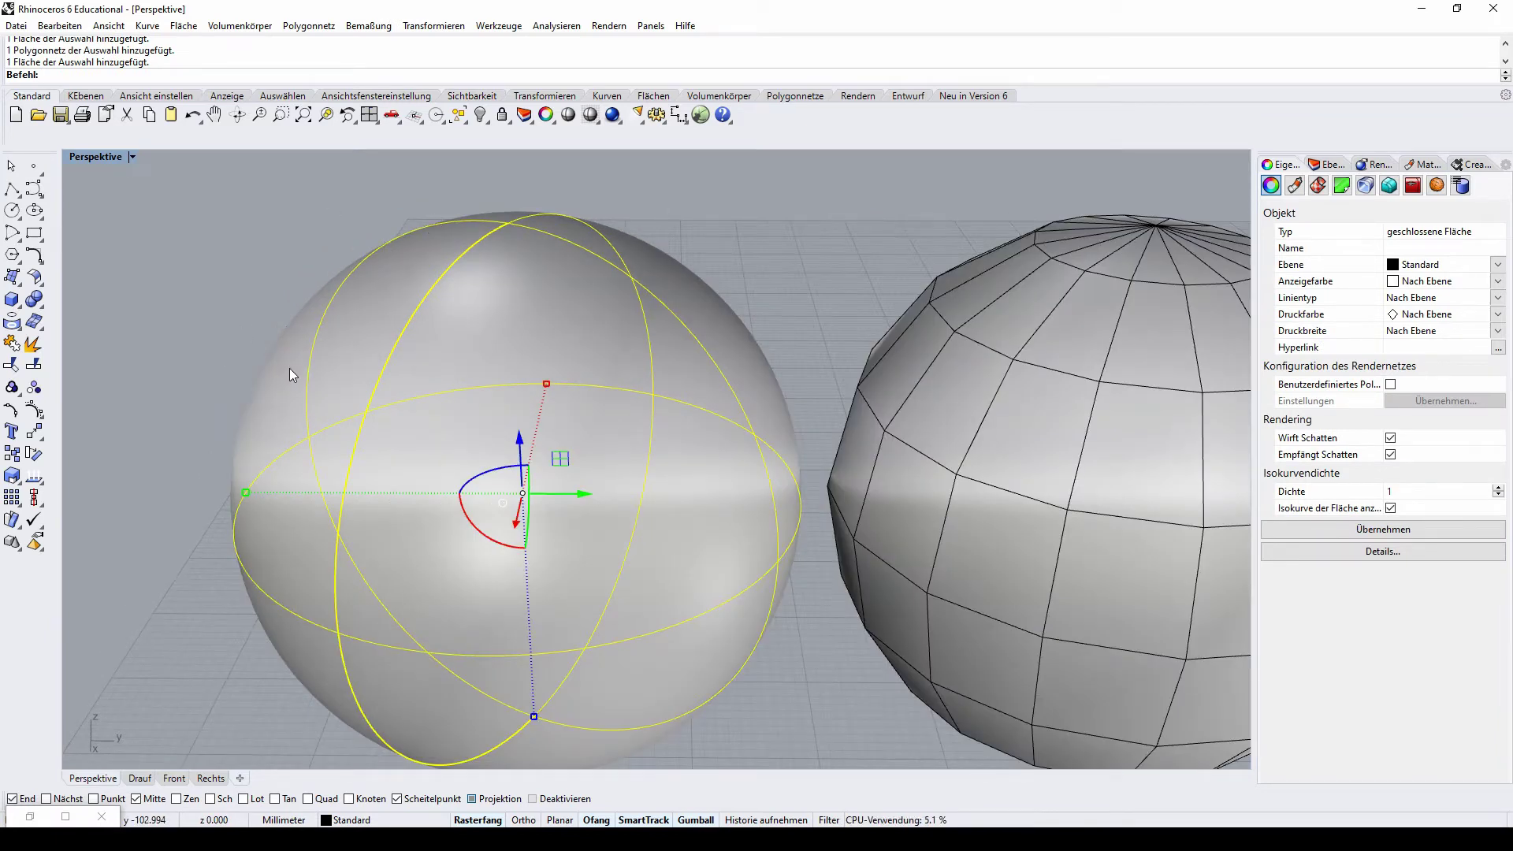
scroll(433, 302, "down", 2)
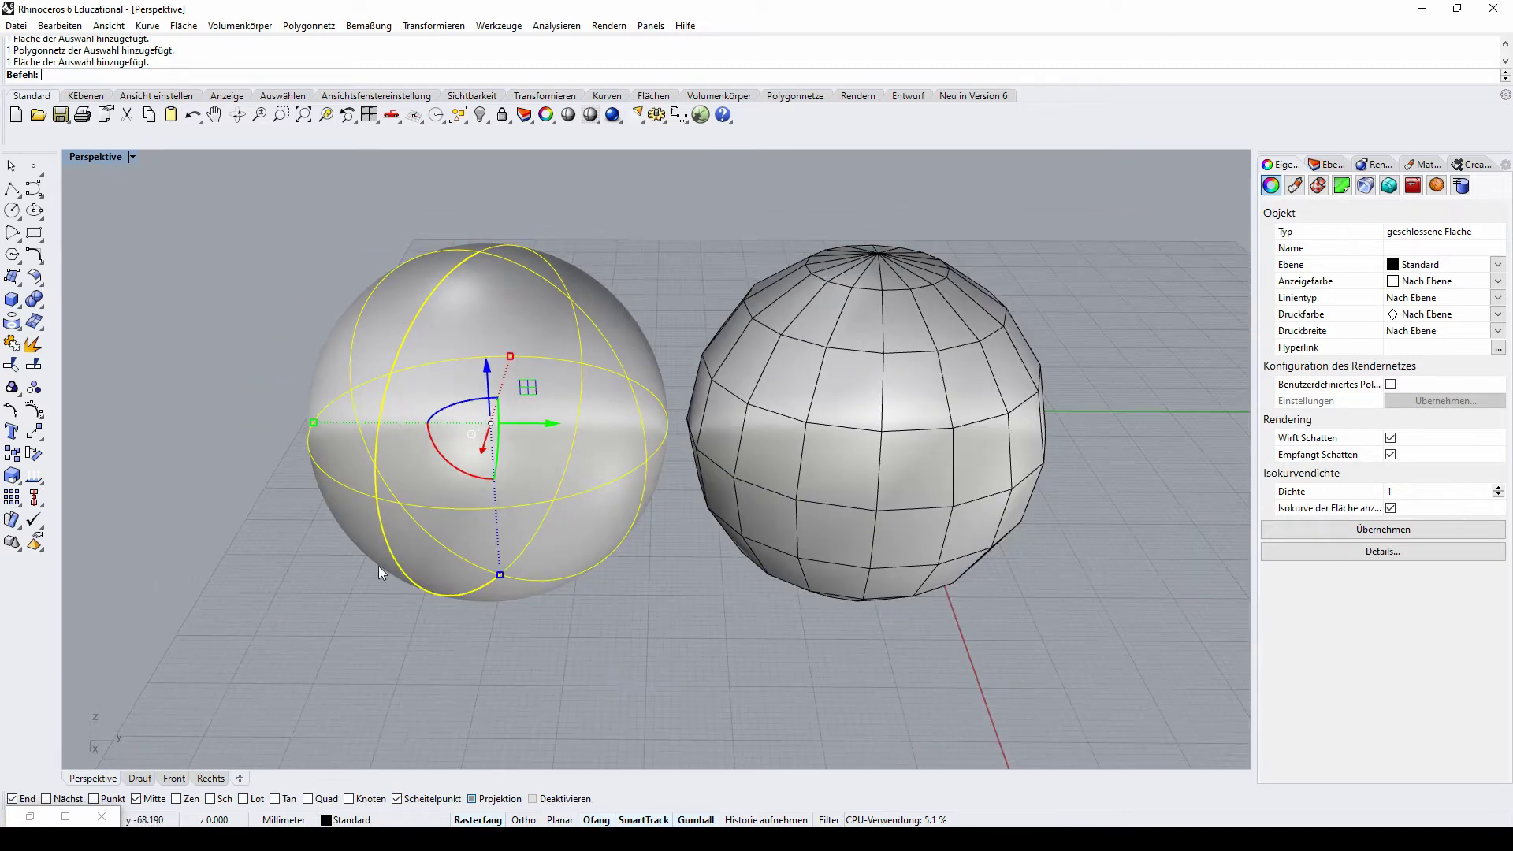
left_click(204, 499)
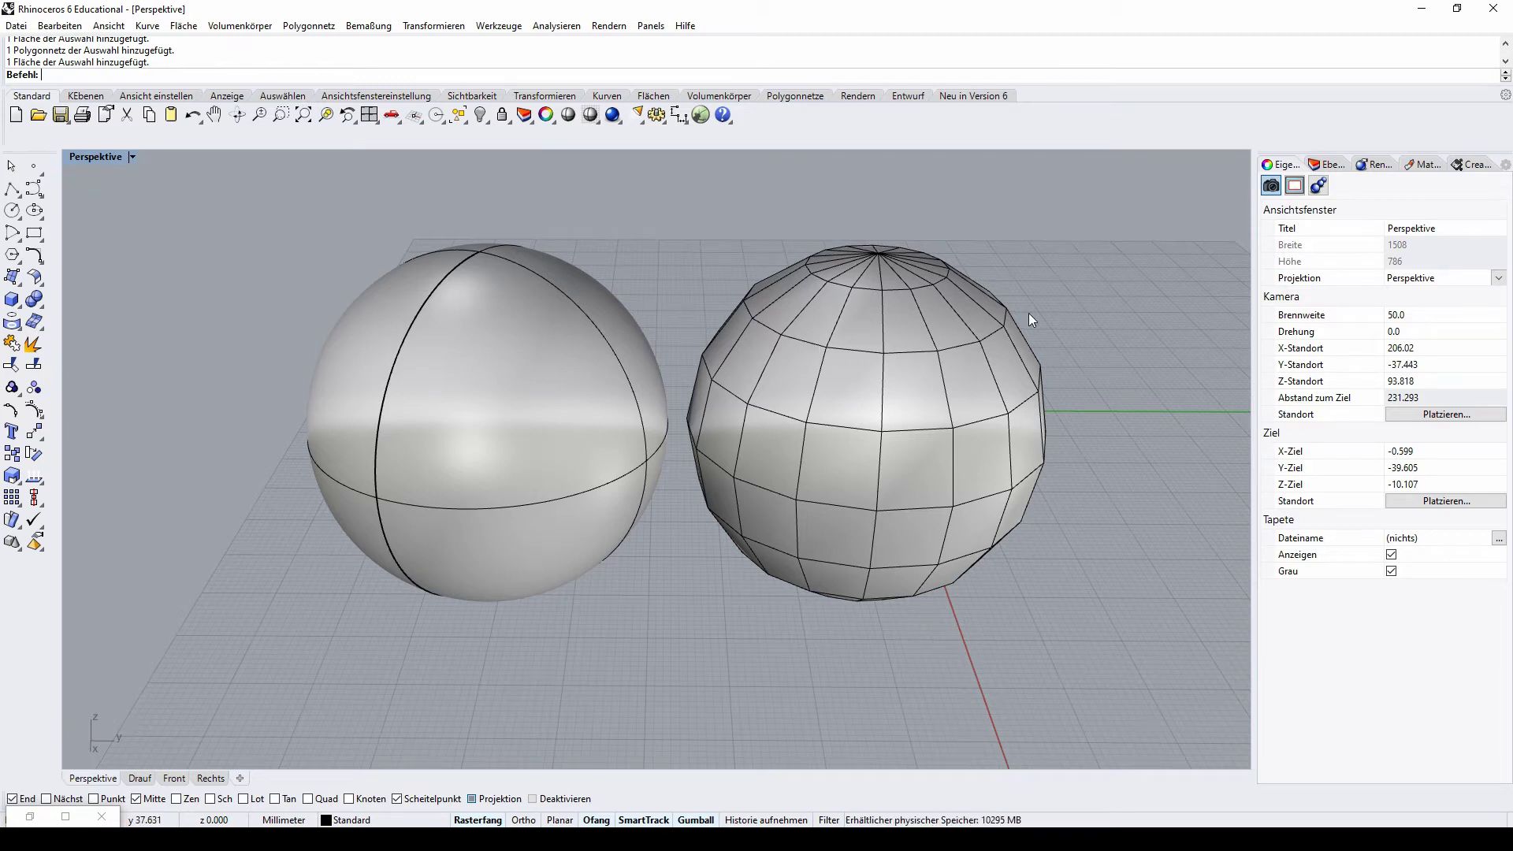
- Examine the mesh sphere's flat faces and angular silhouette up close, comparing them with the smooth NURBS sphere
scroll(1028, 313, "up", 15)
scroll(949, 320, "down", 10)
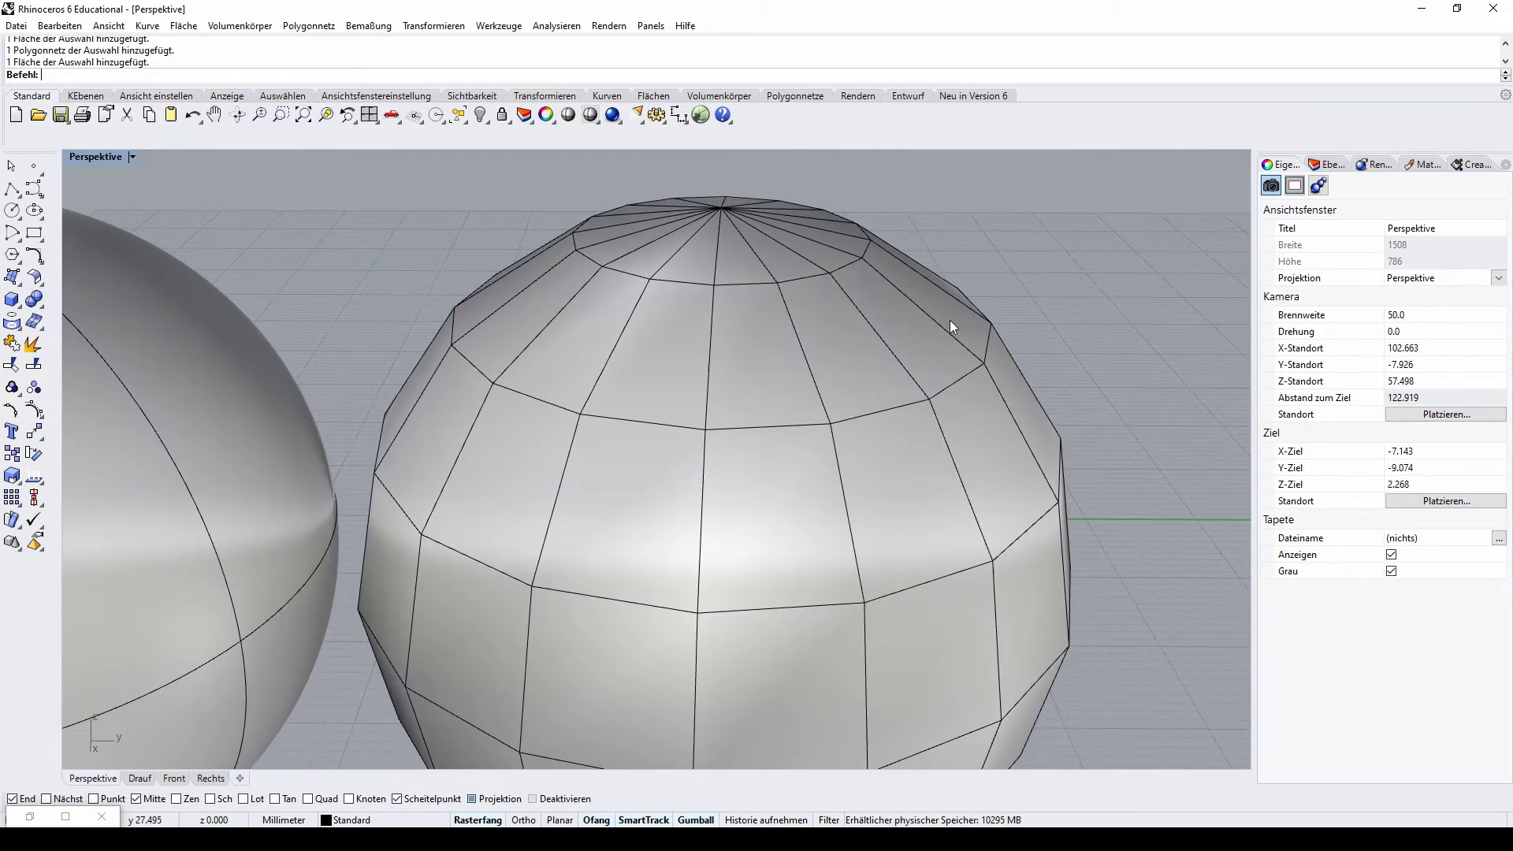
scroll(833, 397, "down", 5)
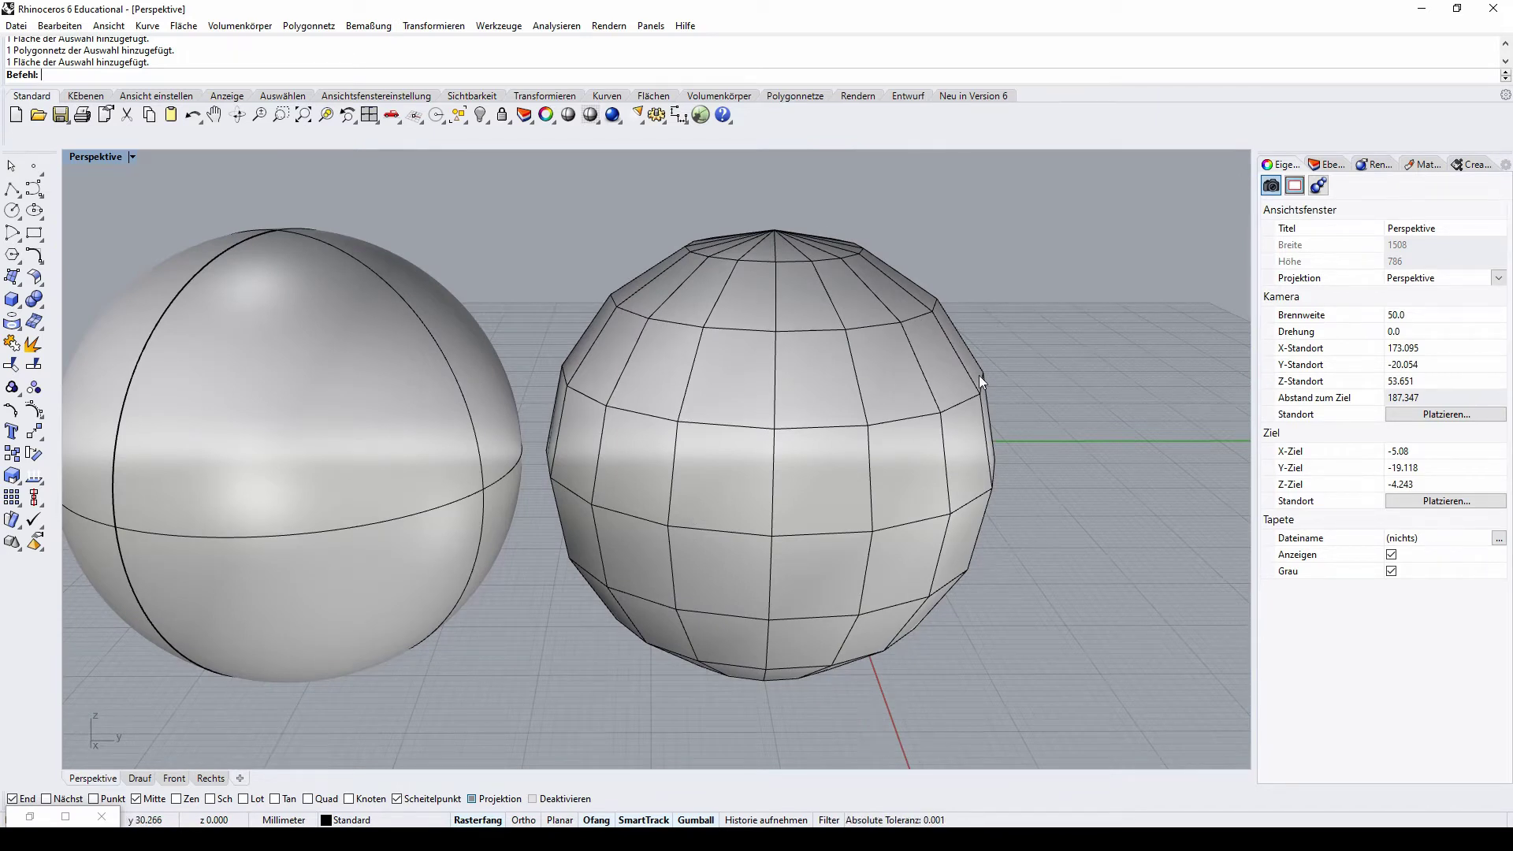
scroll(930, 380, "down", 2)
scroll(776, 398, "down", 1)
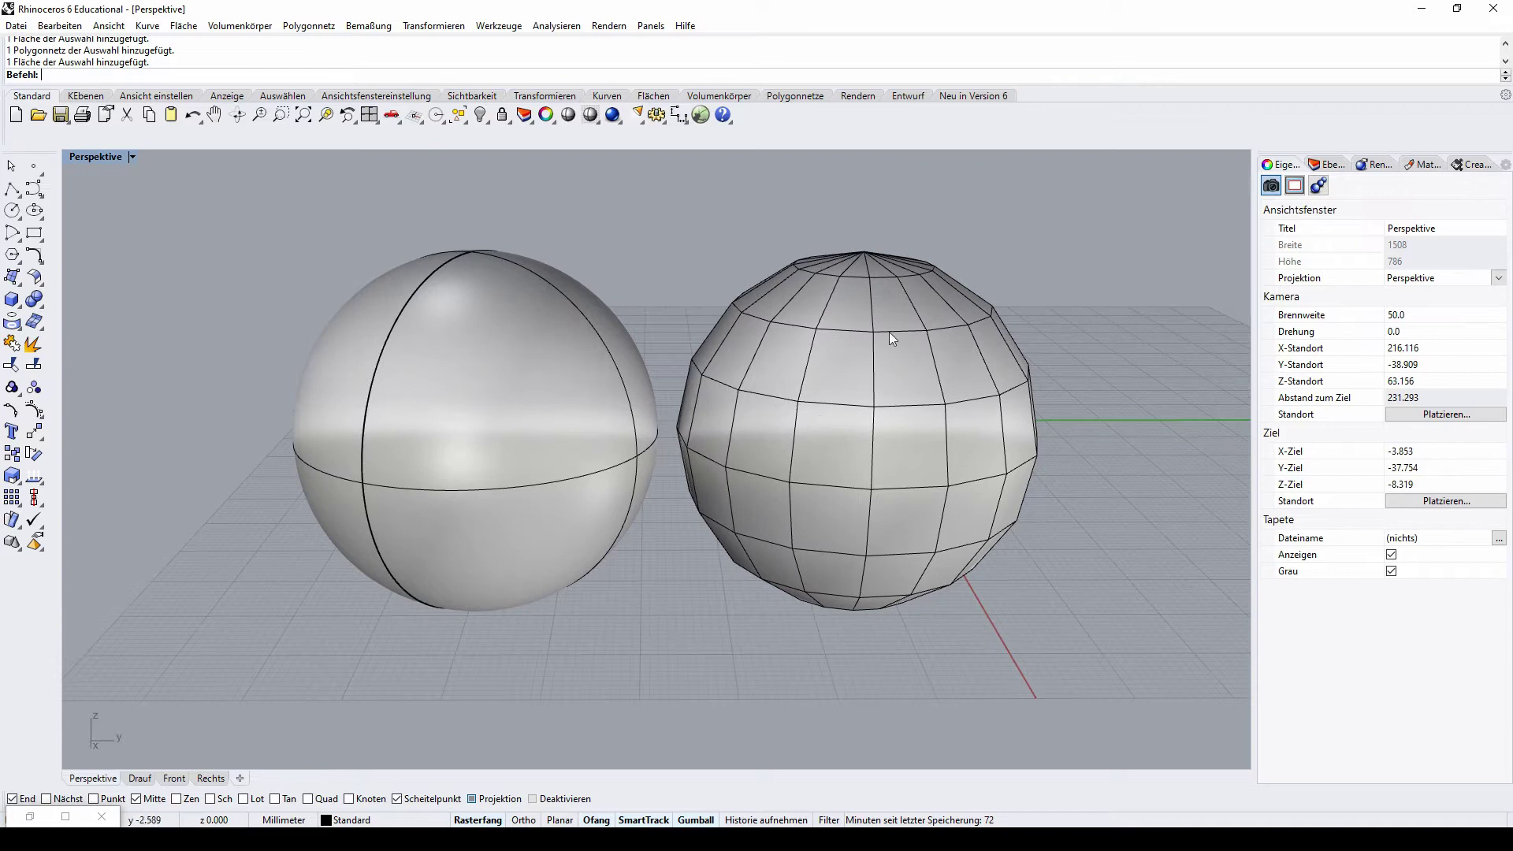
scroll(878, 389, "up", 4)
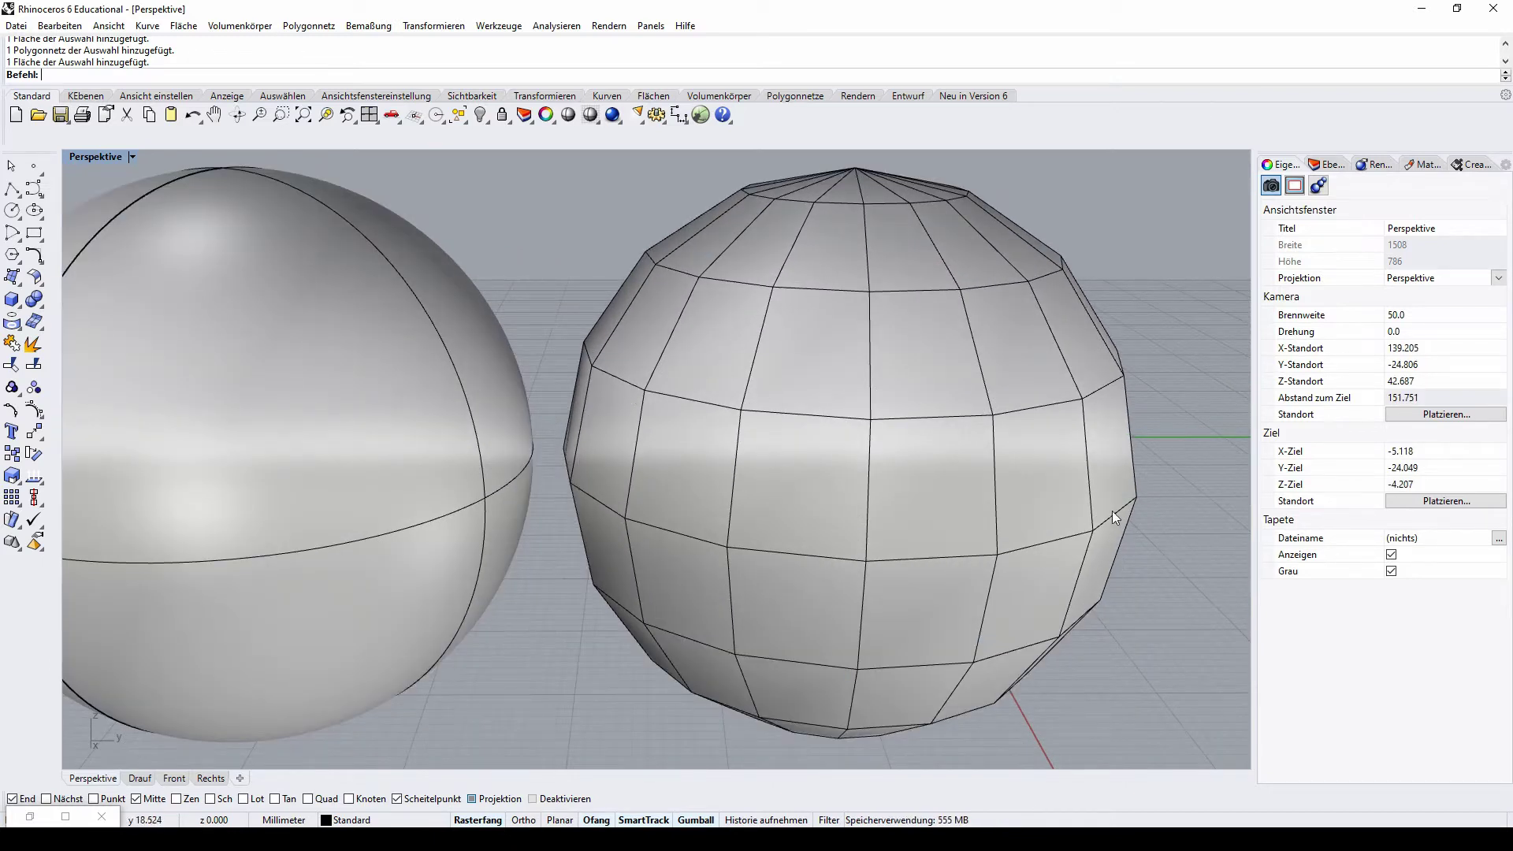
scroll(1018, 491, "down", 2)
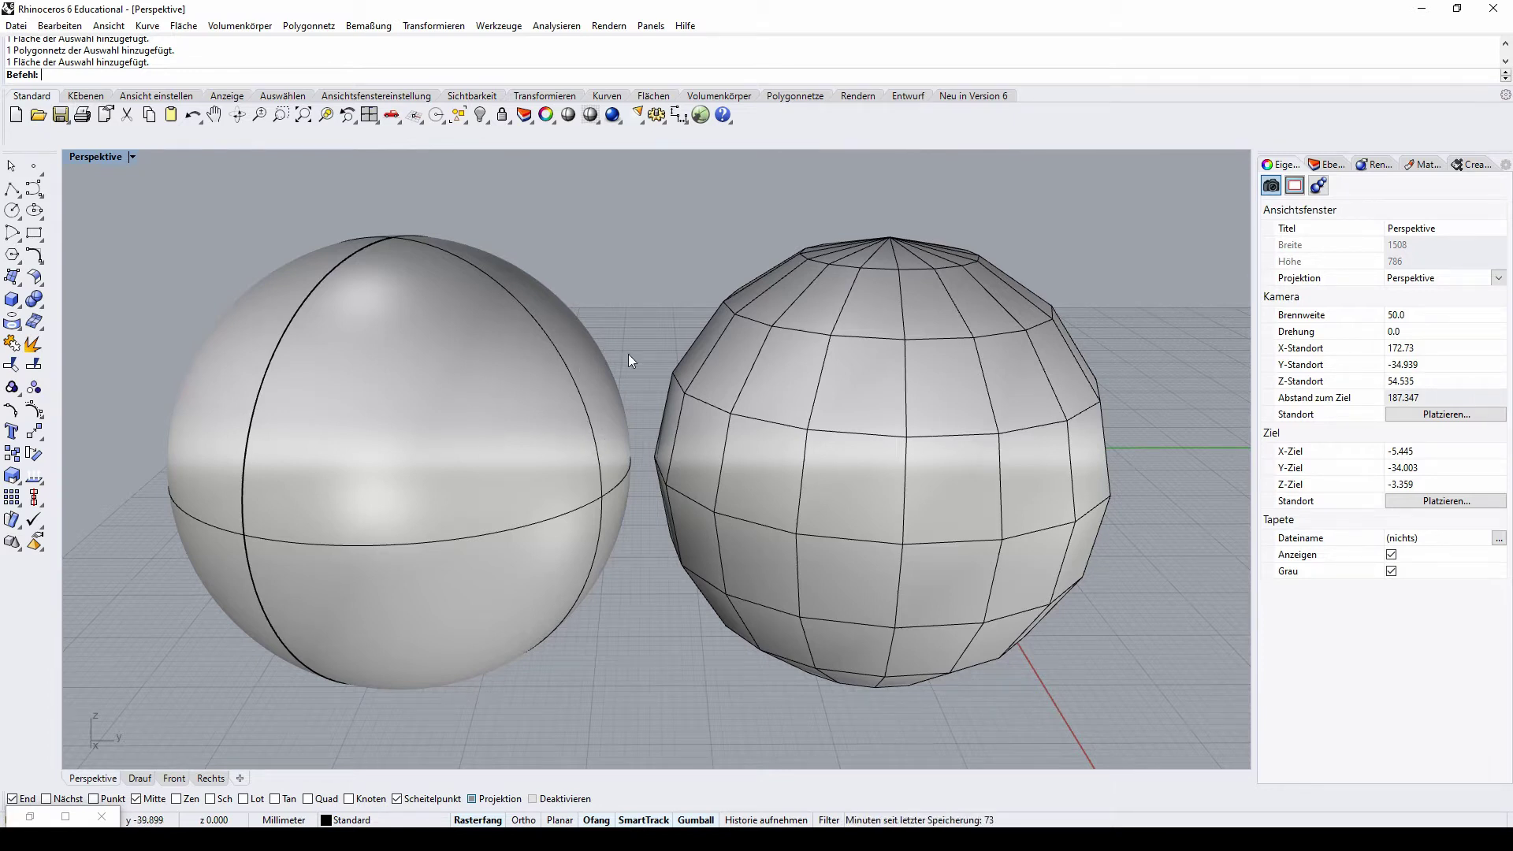
scroll(766, 287, "down", 2)
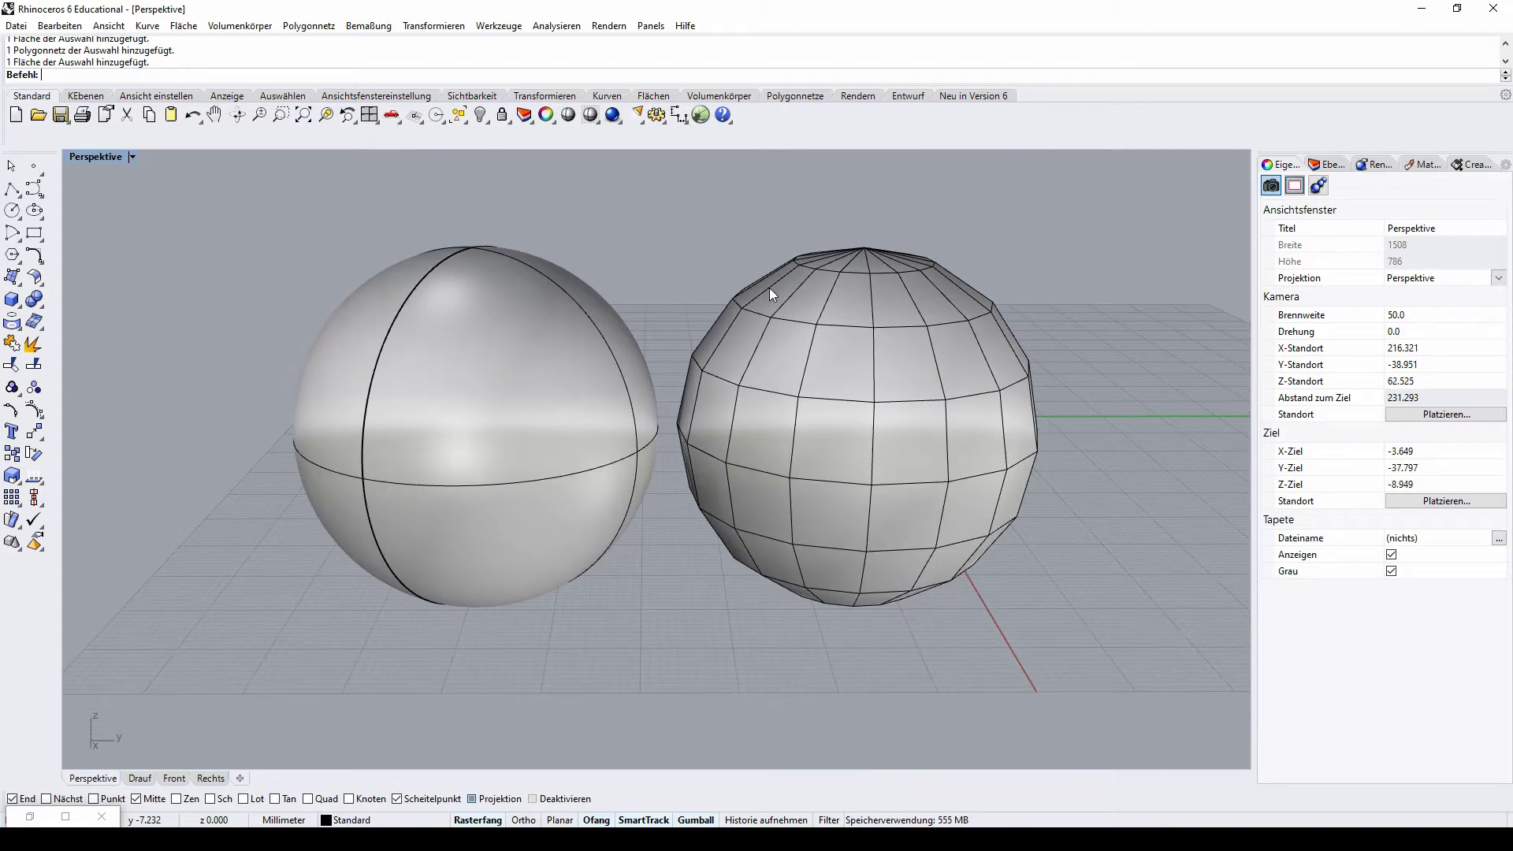
- Compare both spheres from a higher viewpoint, highlighting each one separately to inspect the isocurves and the mesh edges
right_click_drag(774, 292, 763, 324)
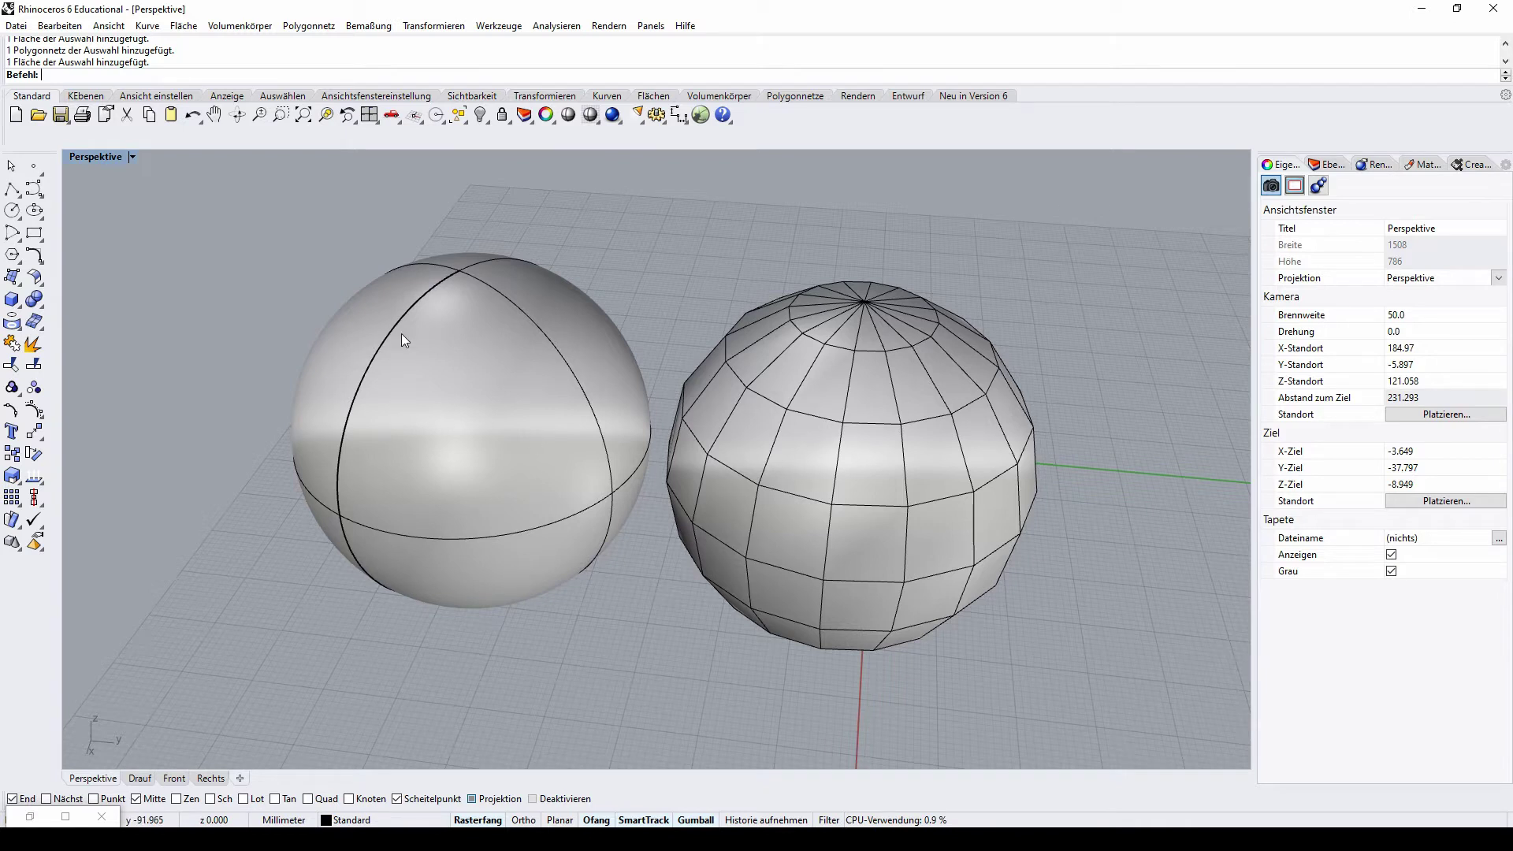
left_click(447, 336)
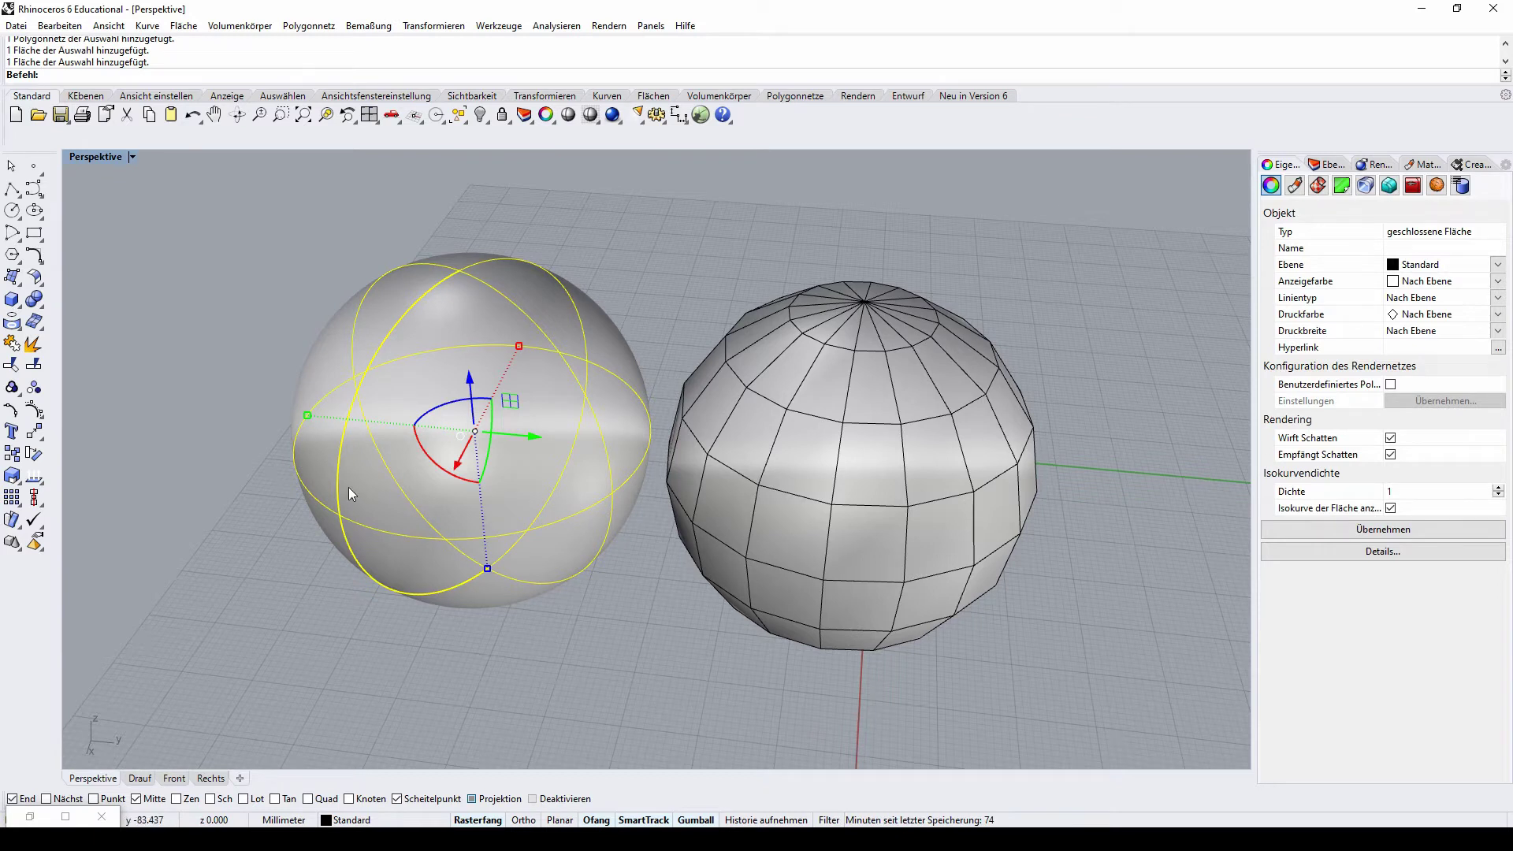
left_click(268, 588)
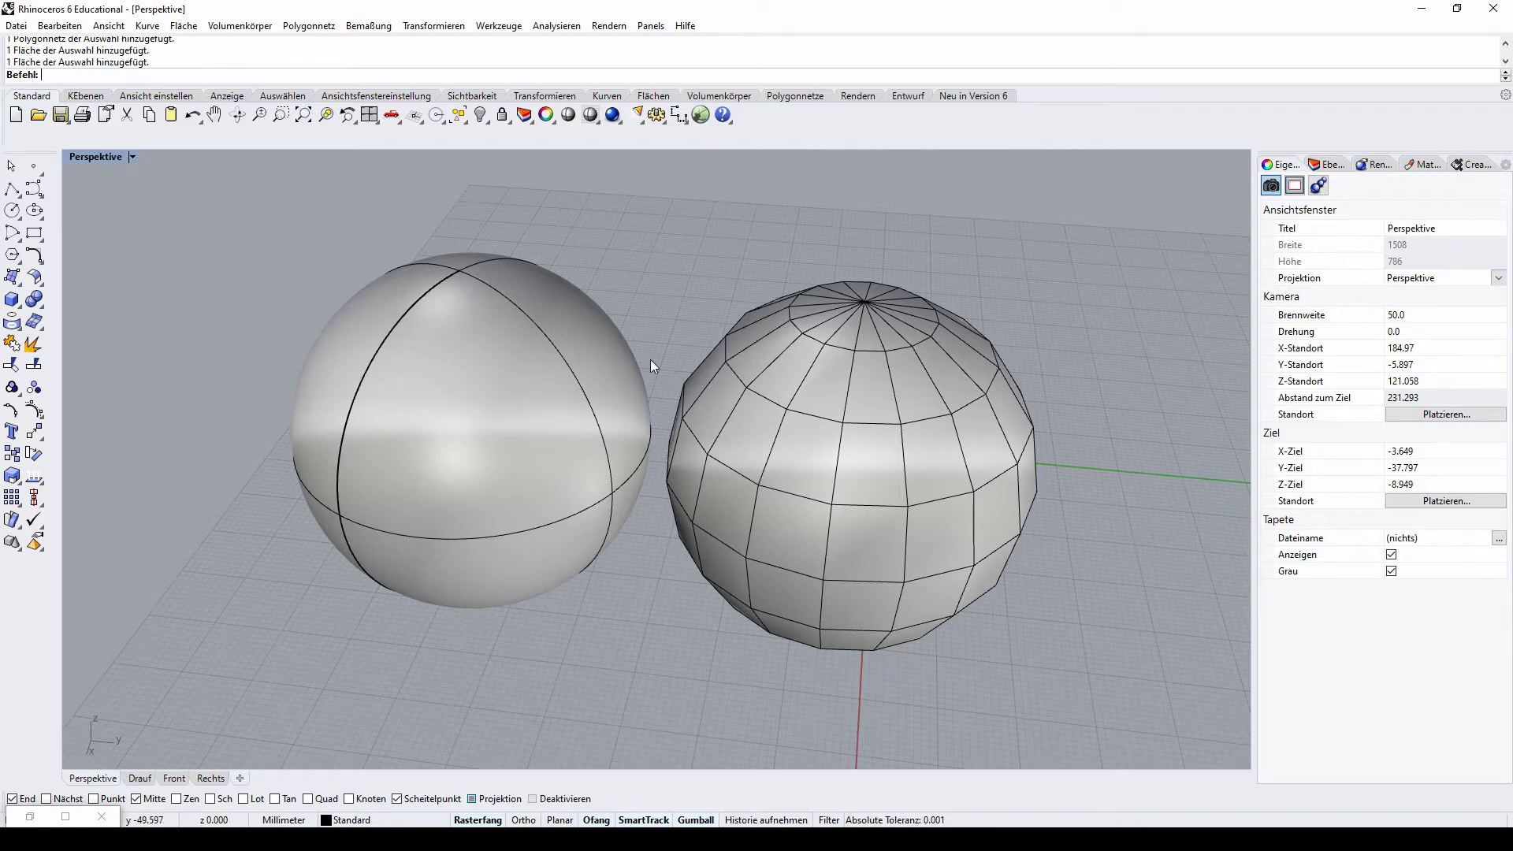
left_click(815, 377)
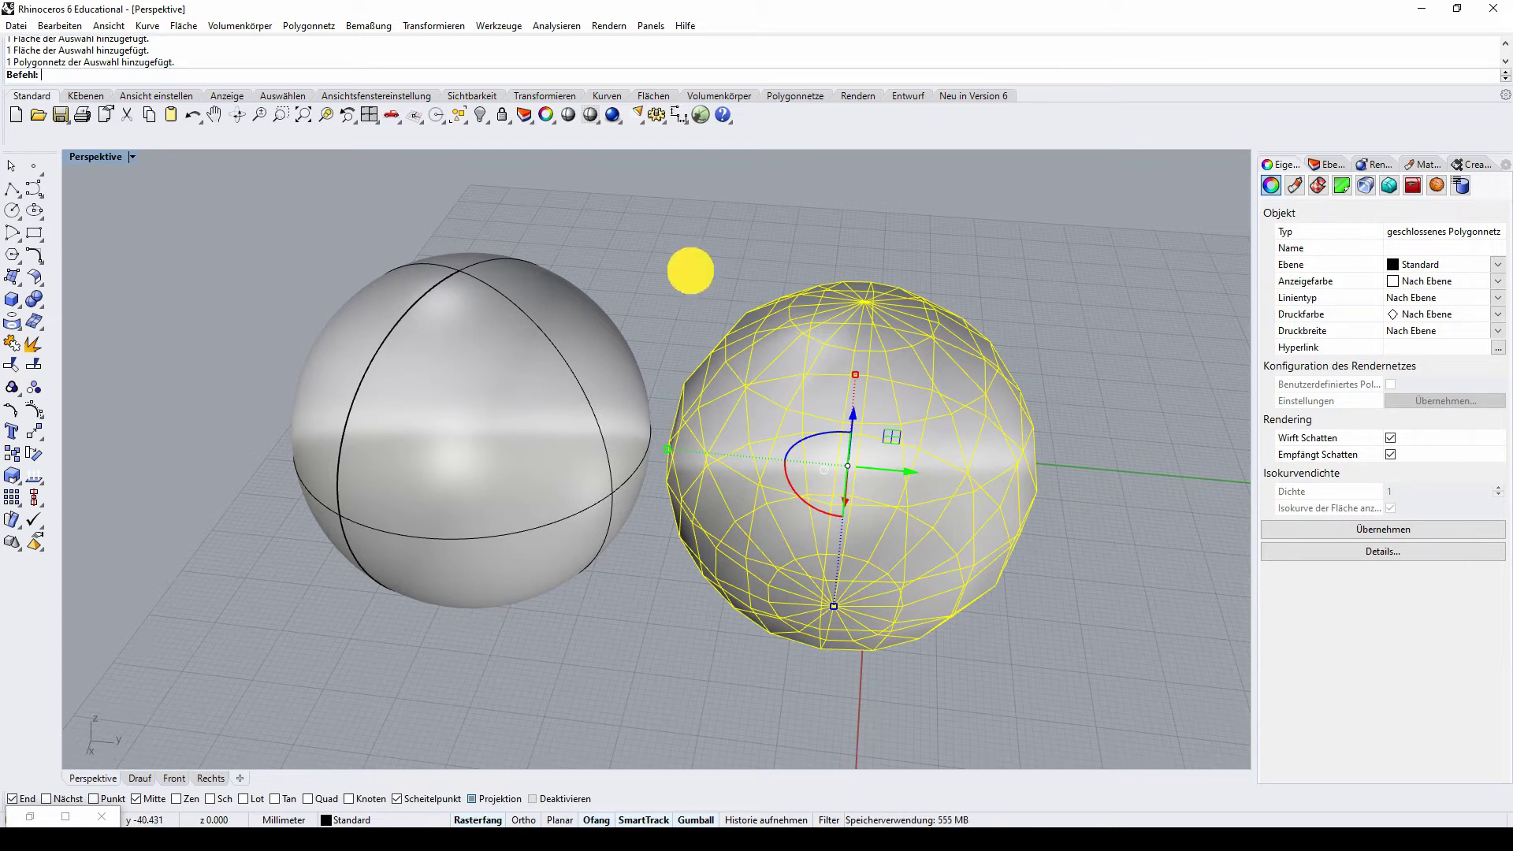
key("Escape")
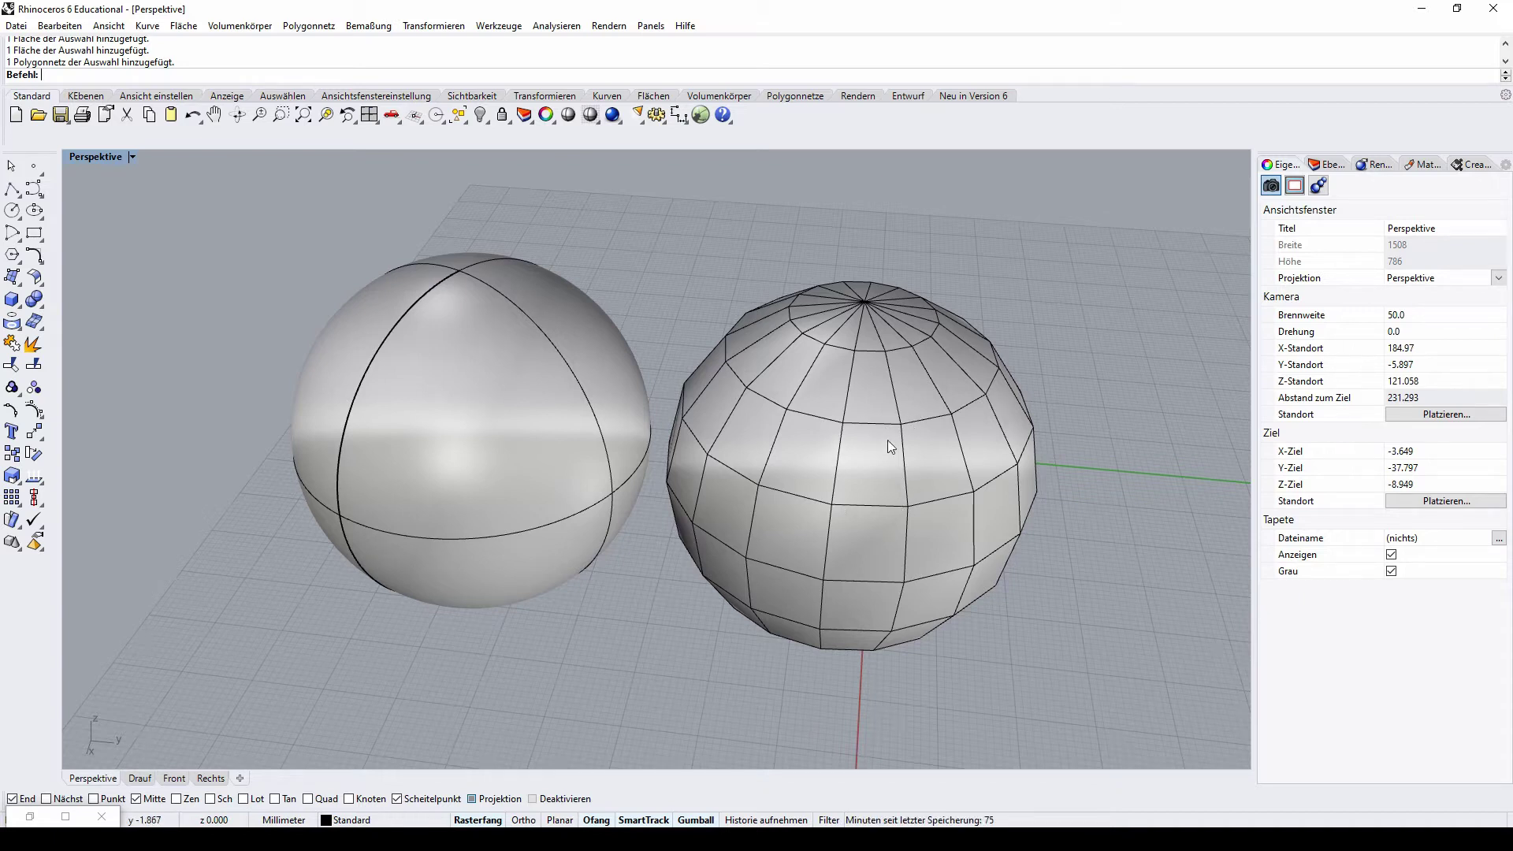
right_click_drag(825, 520, 868, 386)
scroll(871, 465, "down", 4)
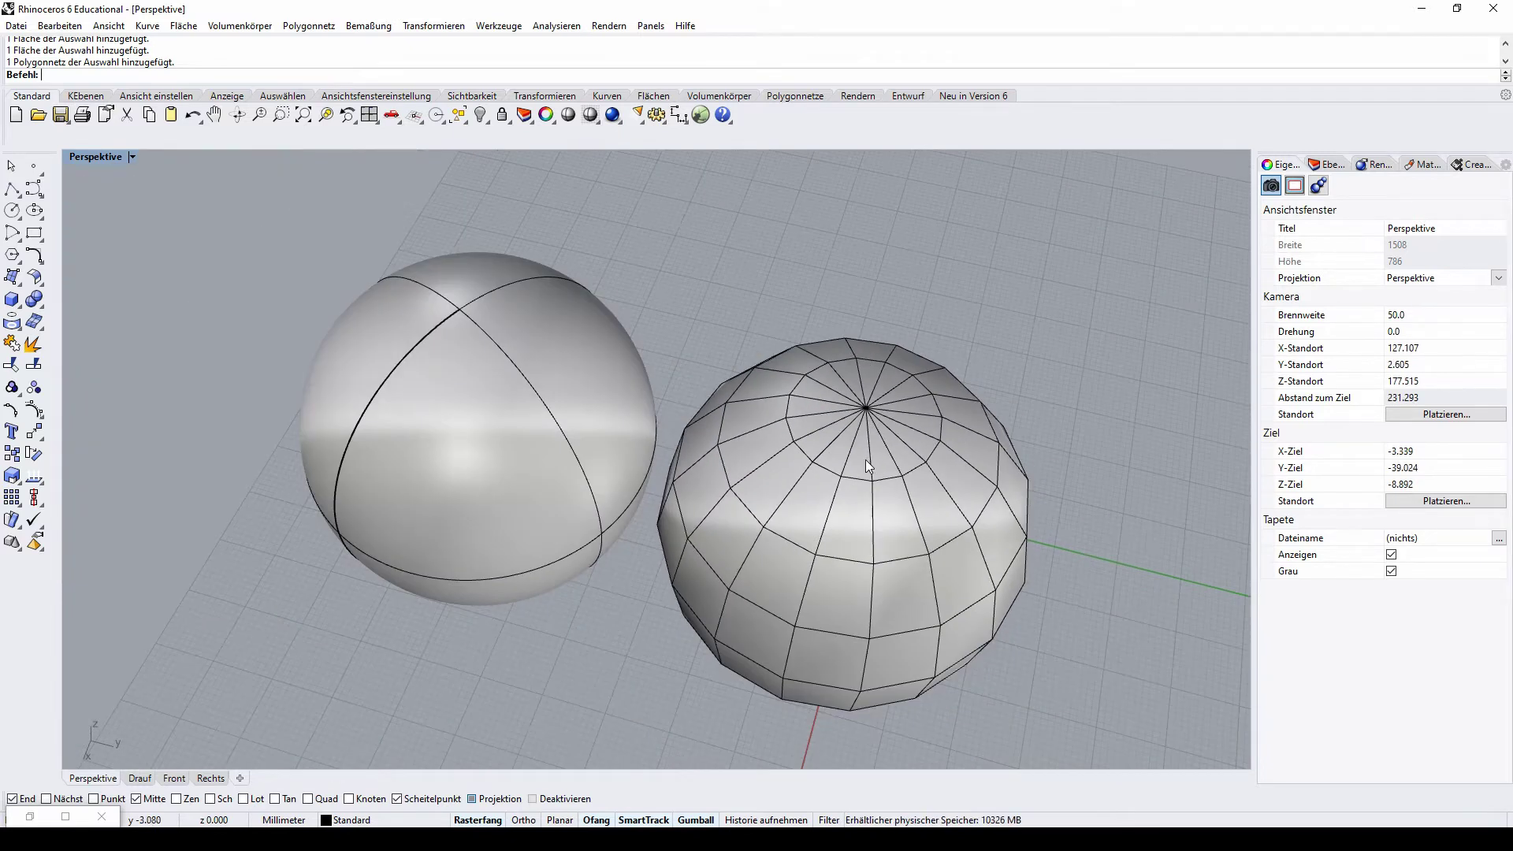
right_click_drag(720, 496, 761, 440)
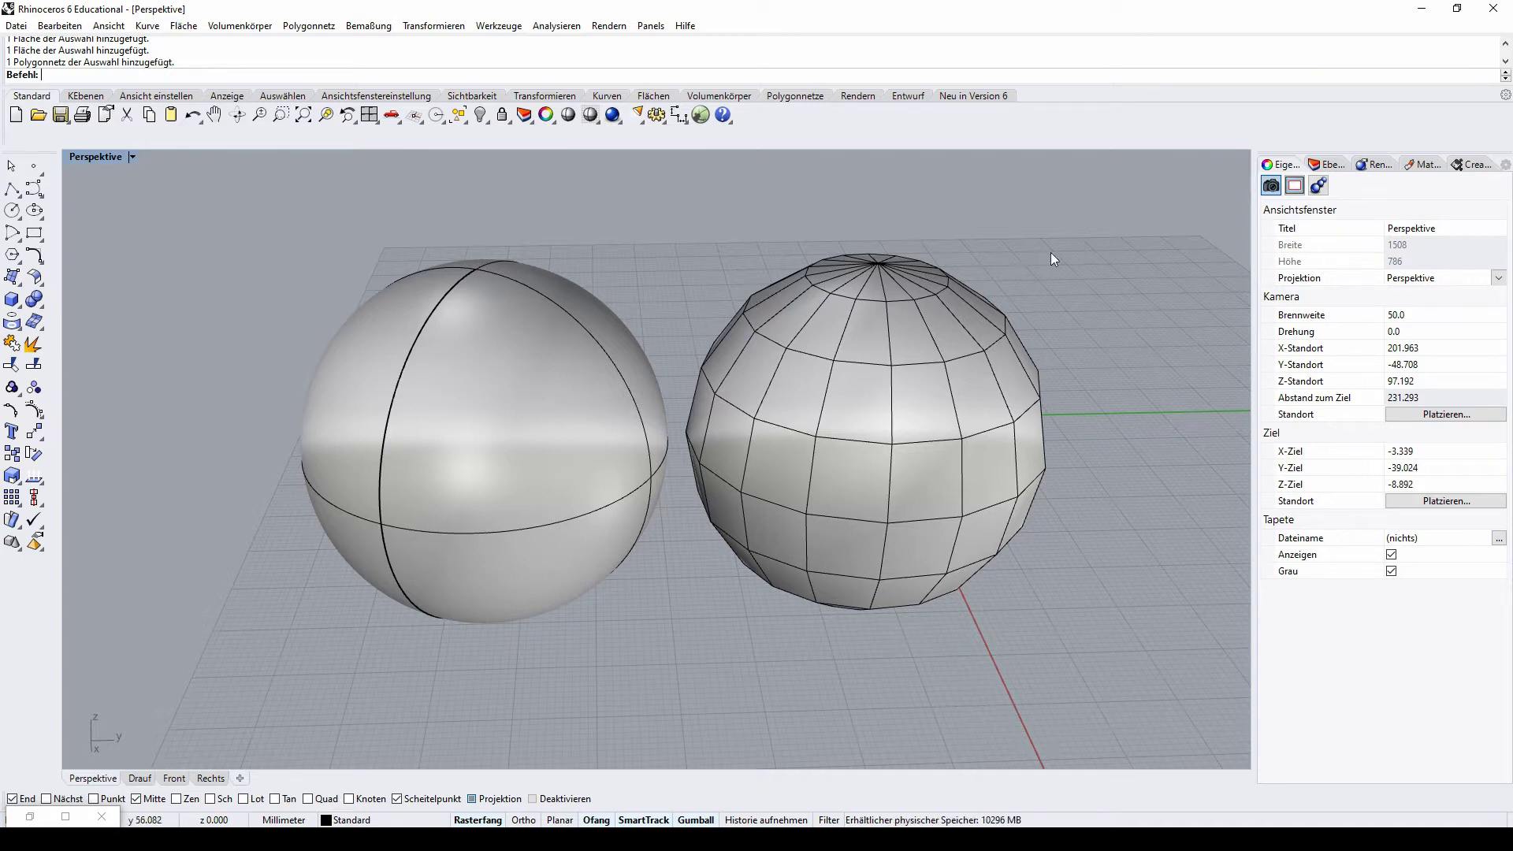
- Delete both spheres and arrange the Grasshopper window side by side with the Rhino viewport
left_click_drag(1059, 247, 453, 479)
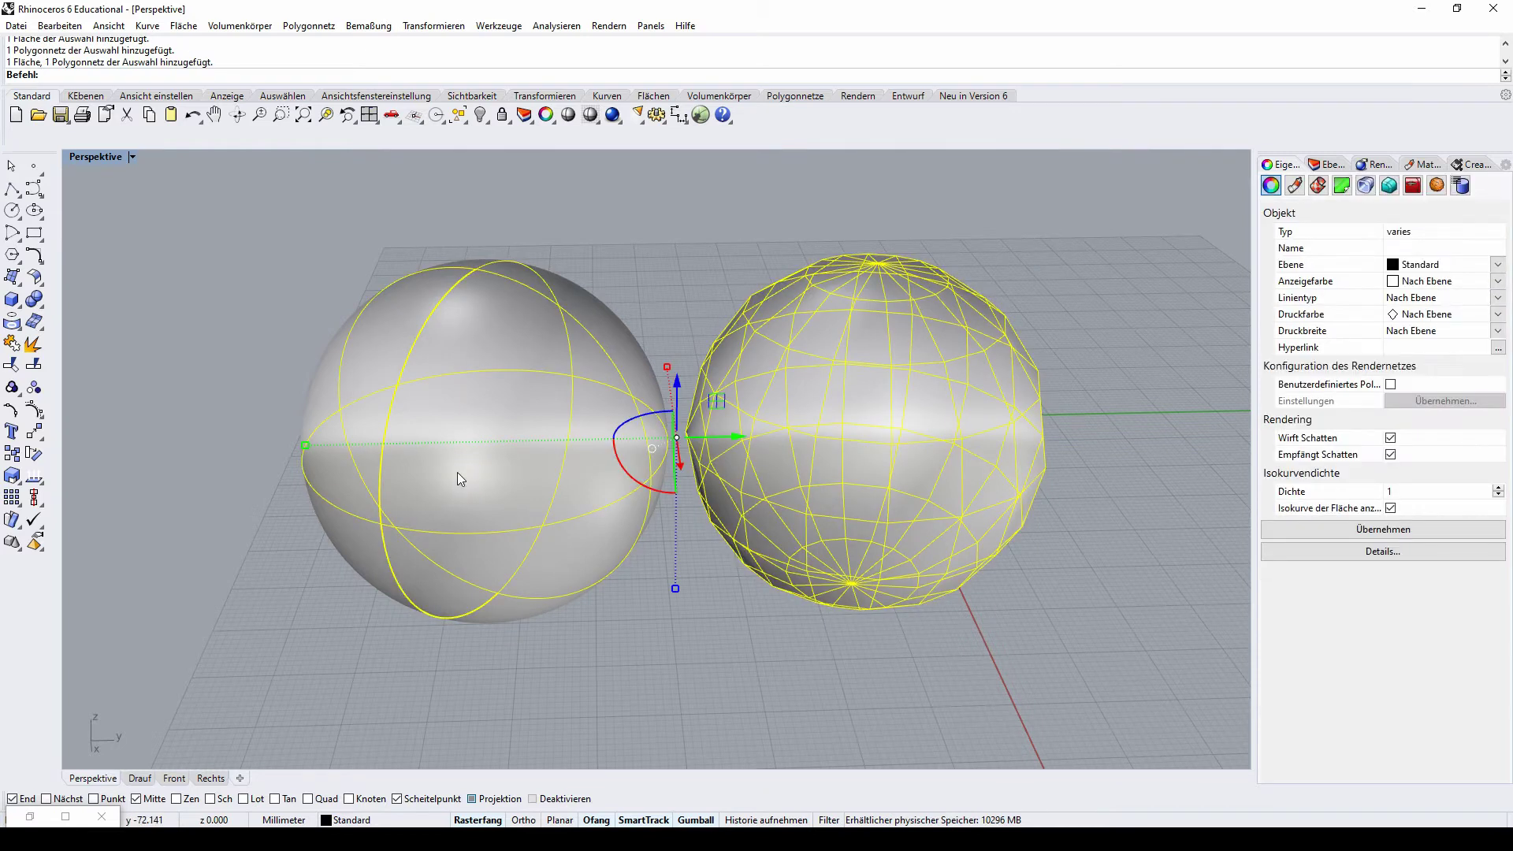
key("Delete")
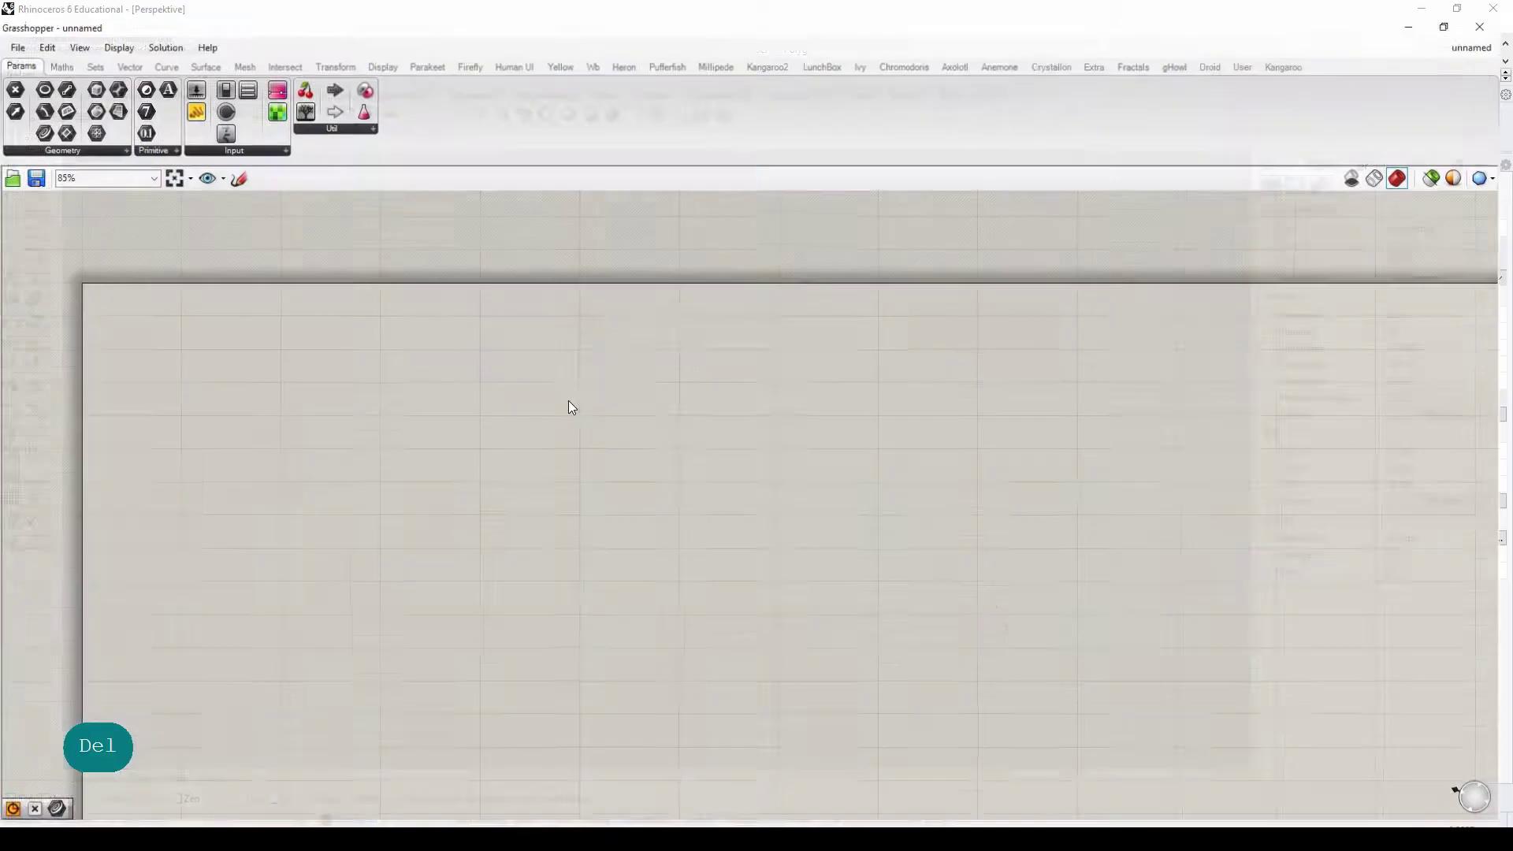
left_click_drag(472, 9, 1509, 315)
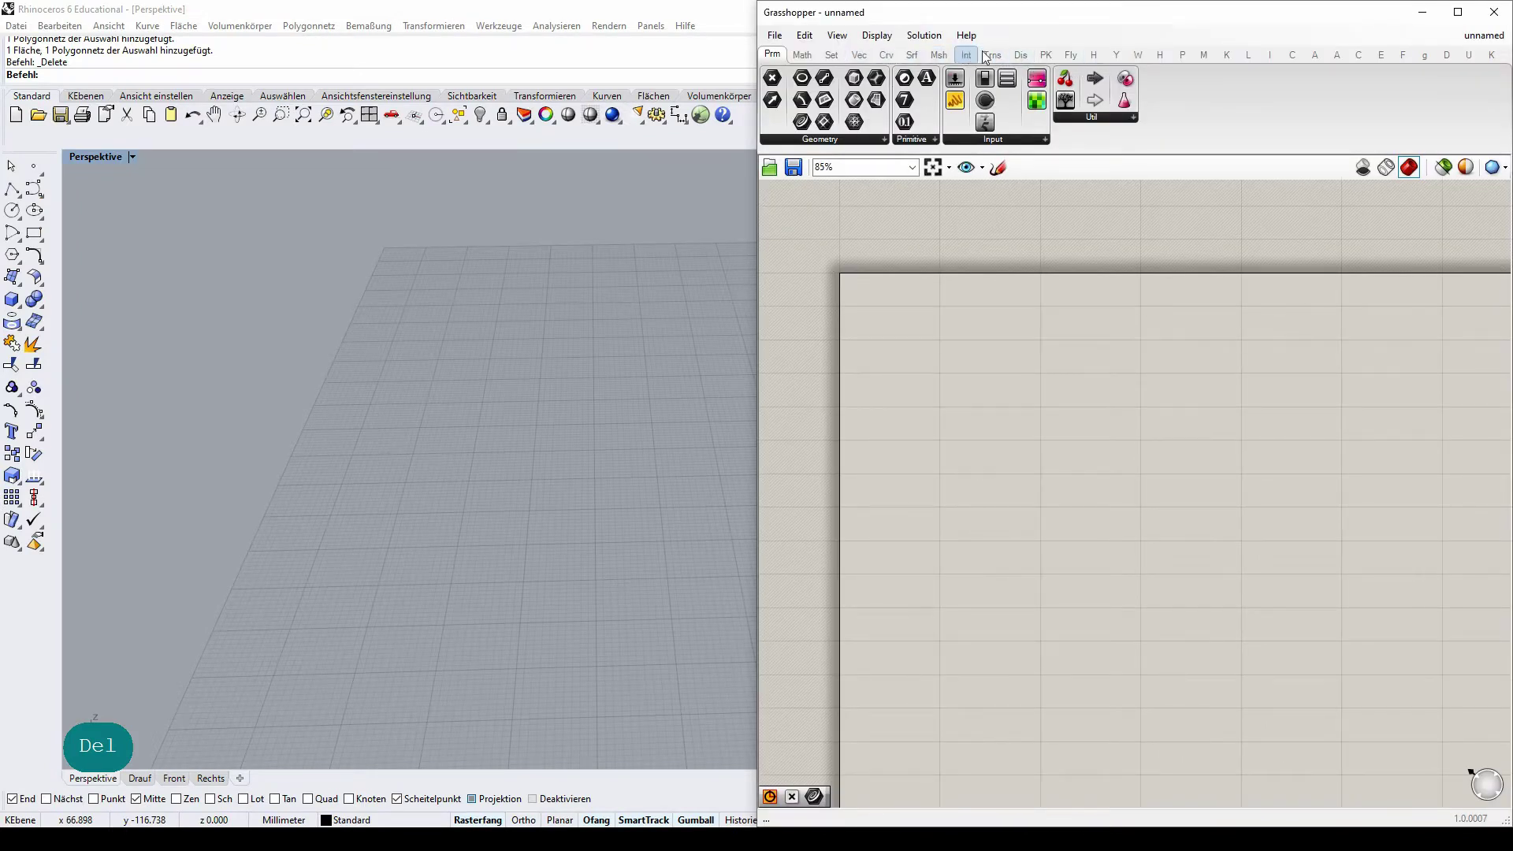
- Look over Grasshopper's Mesh component category and locate the Surface category for comparison
left_click(939, 56)
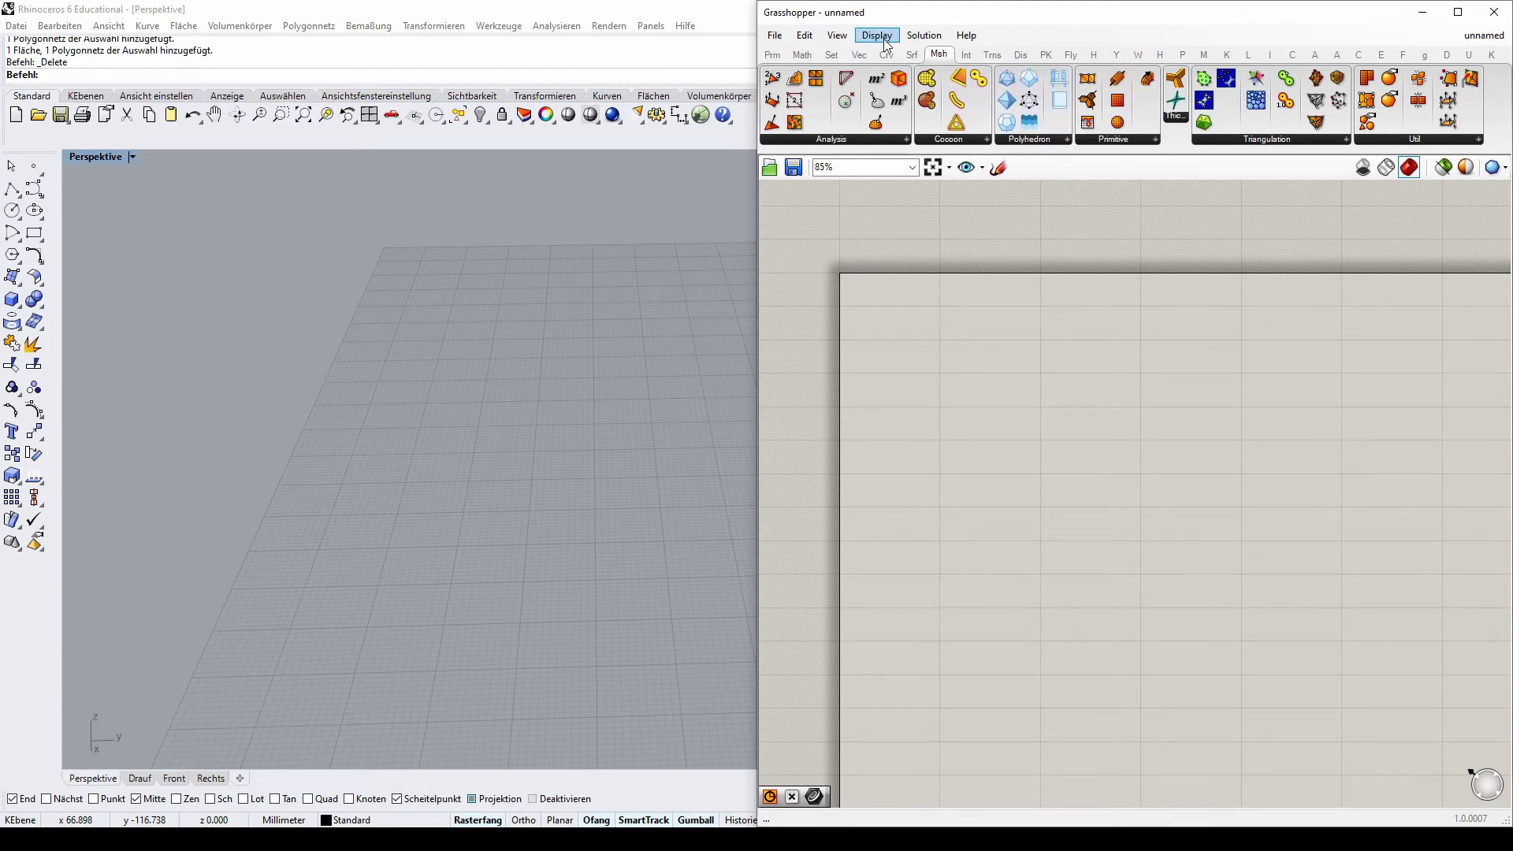
left_click(911, 56)
left_click(941, 57)
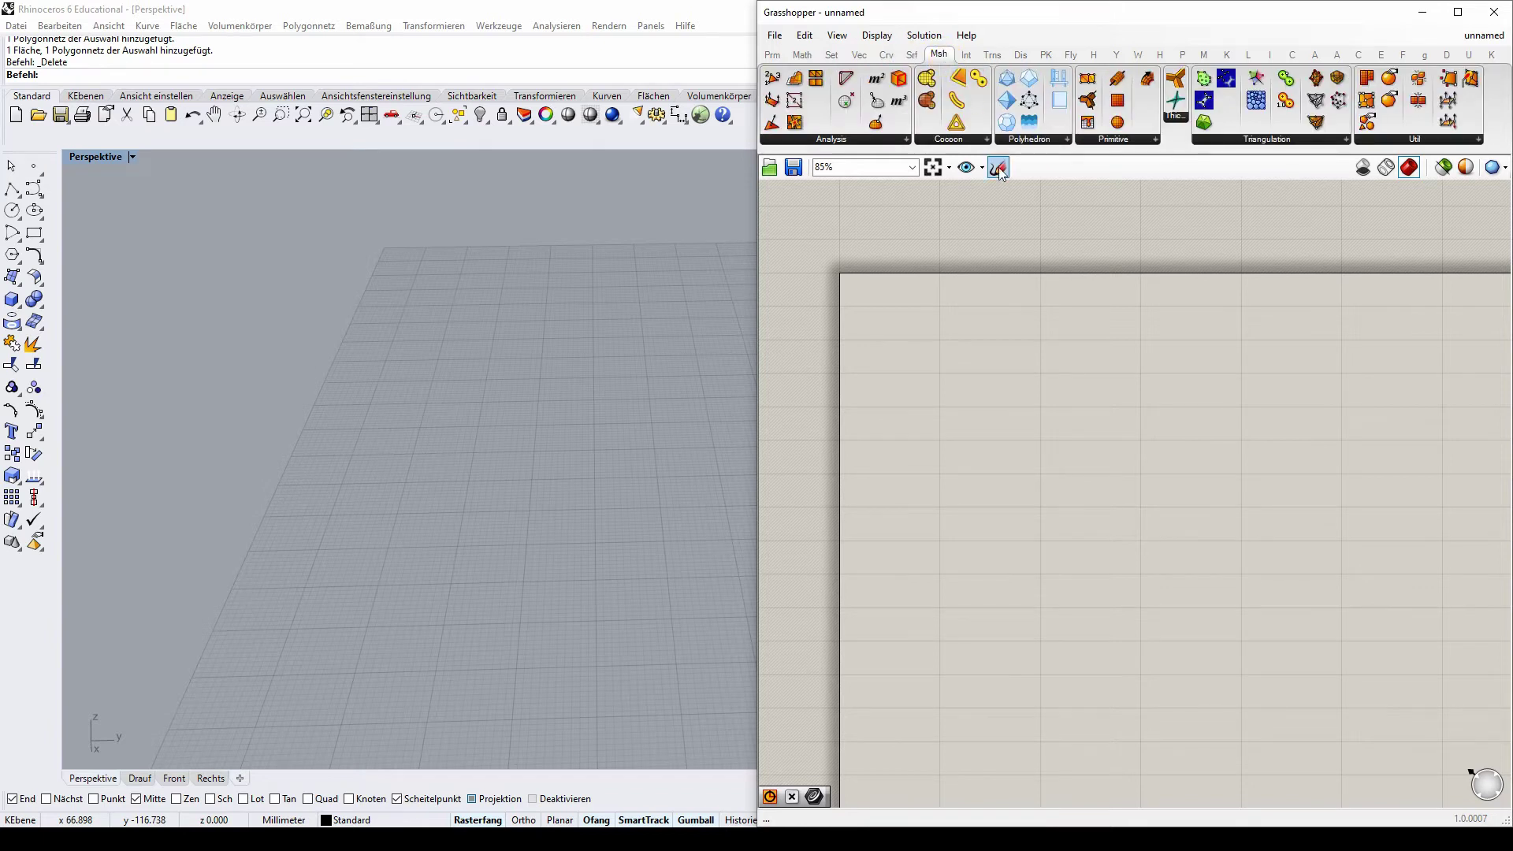
left_click(911, 55)
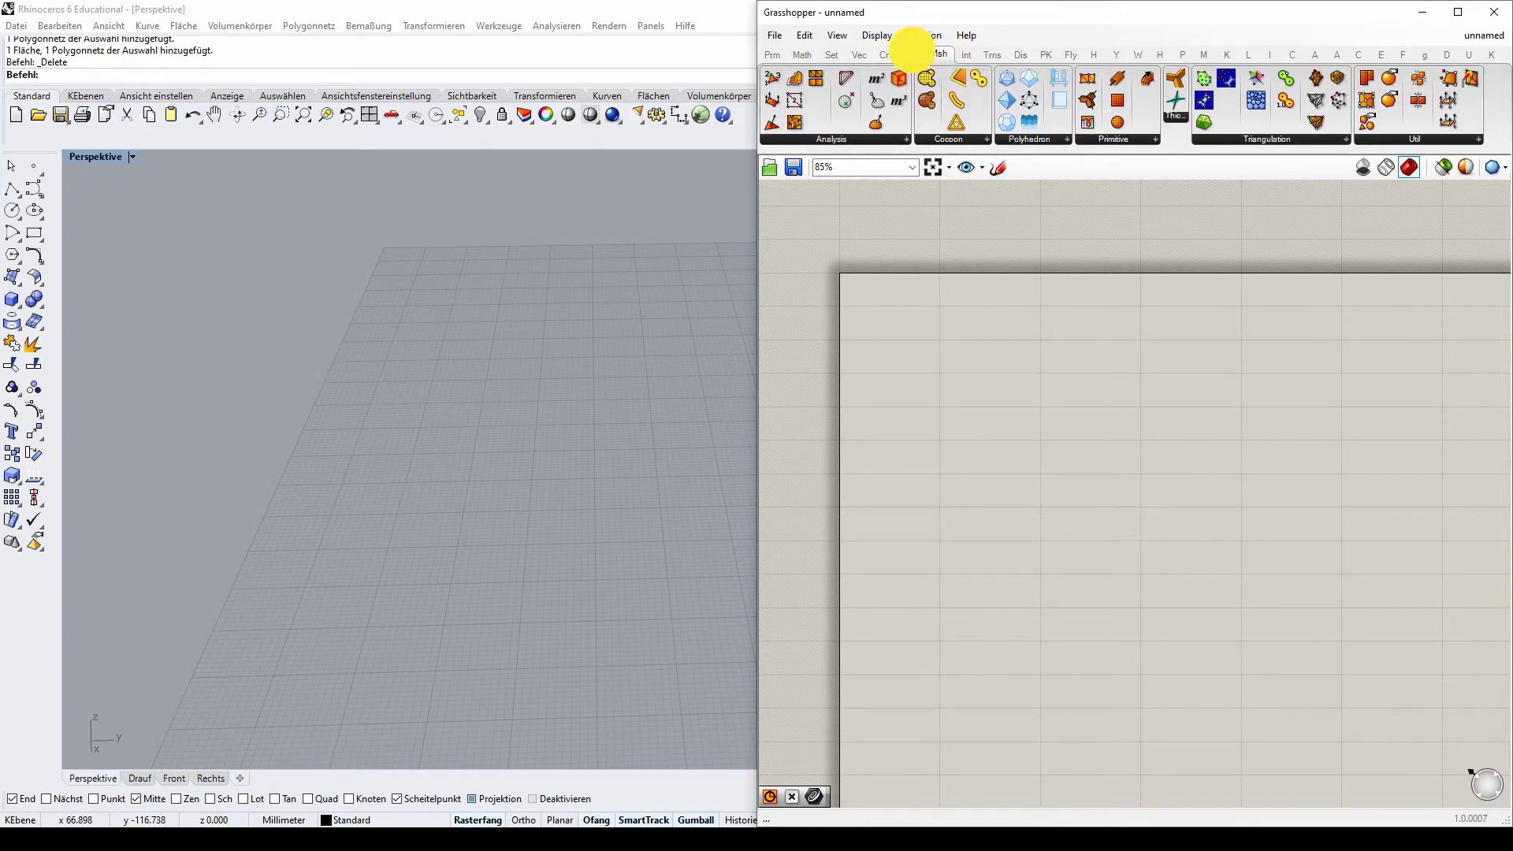
left_click(938, 56)
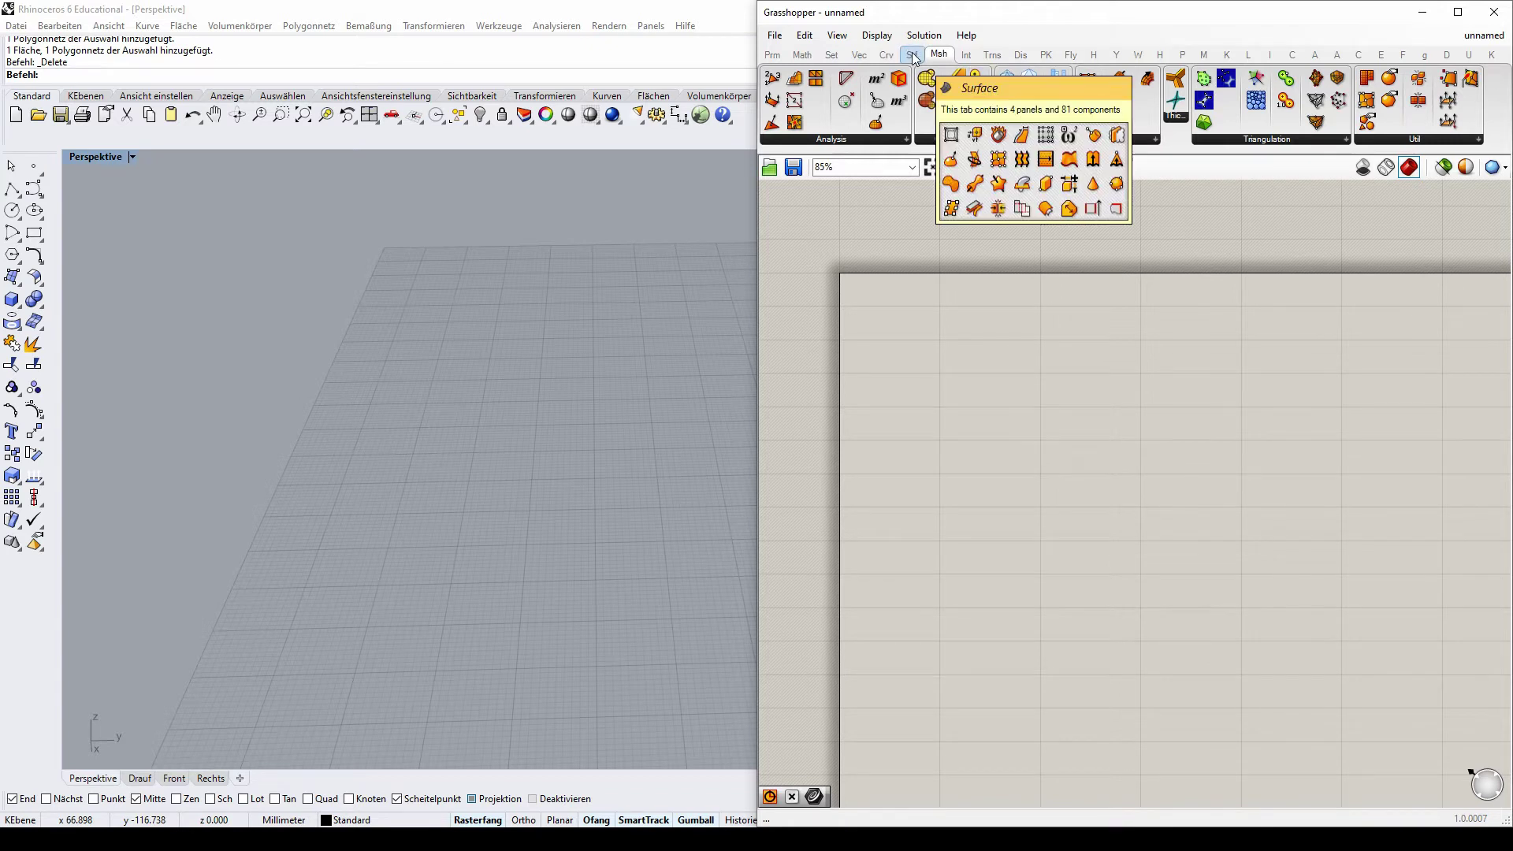
- Place a Mesh Box component from the Mesh primitives on the Grasshopper canvas, reposition it, and deselect it
right_click_drag(426, 307, 483, 263)
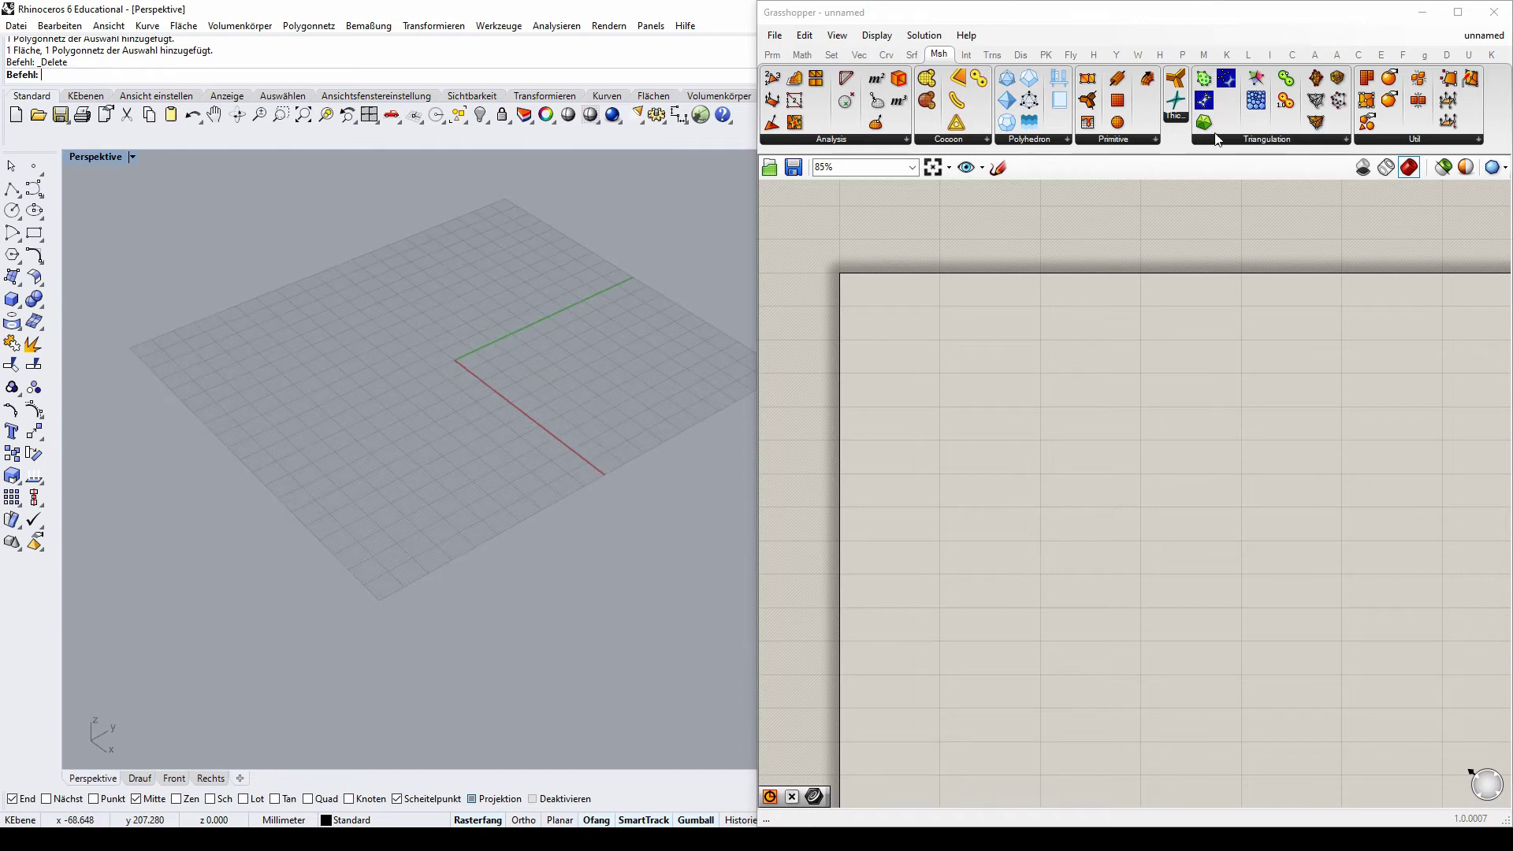
left_click(1114, 140)
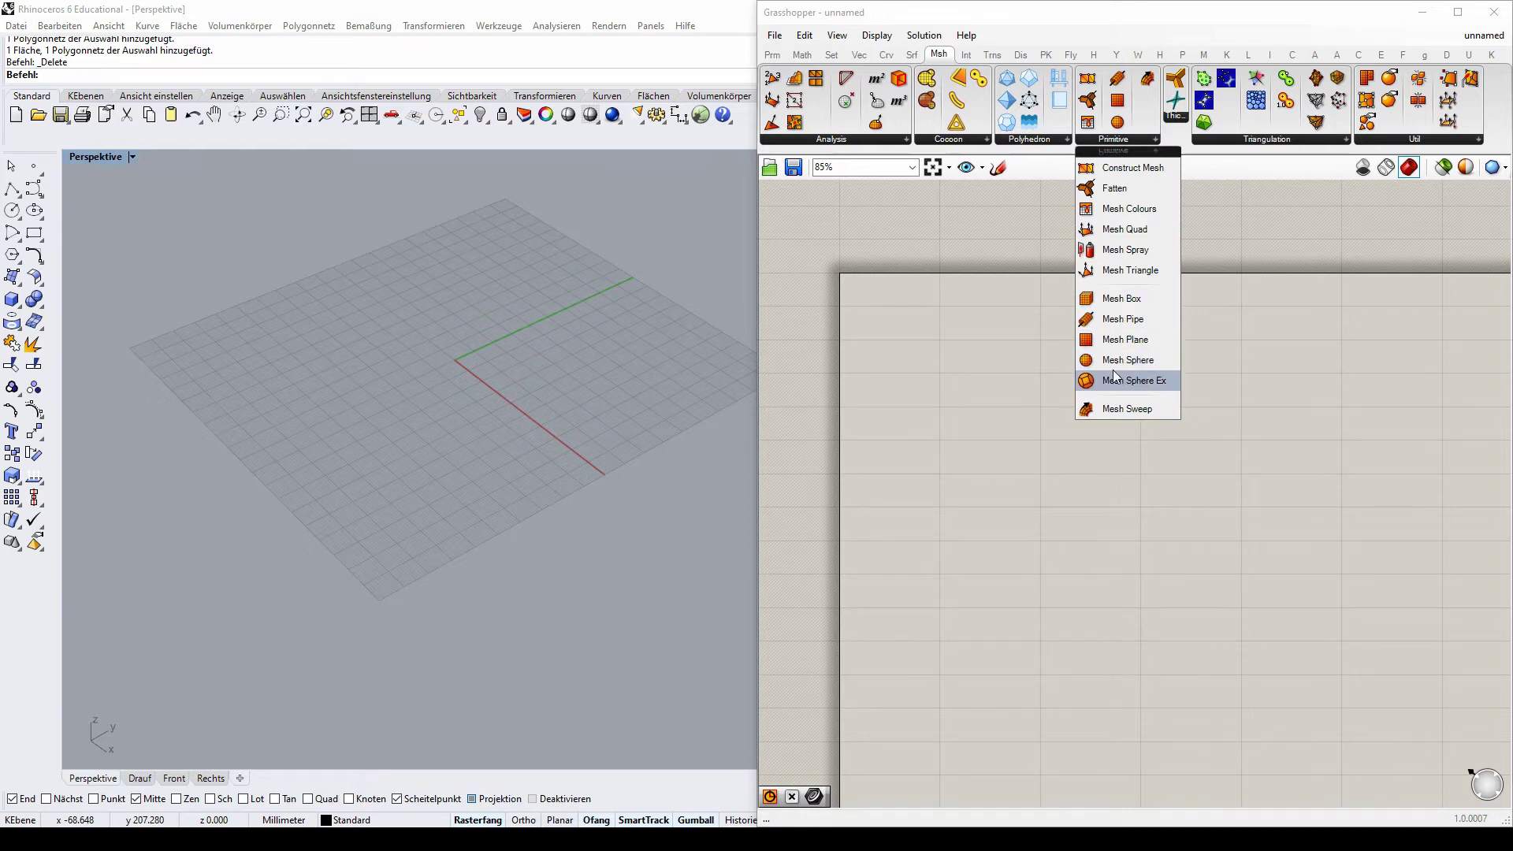
left_click(1110, 300)
left_click(1075, 386)
scroll(1065, 354, "up", 2)
scroll(1065, 354, "up", 2)
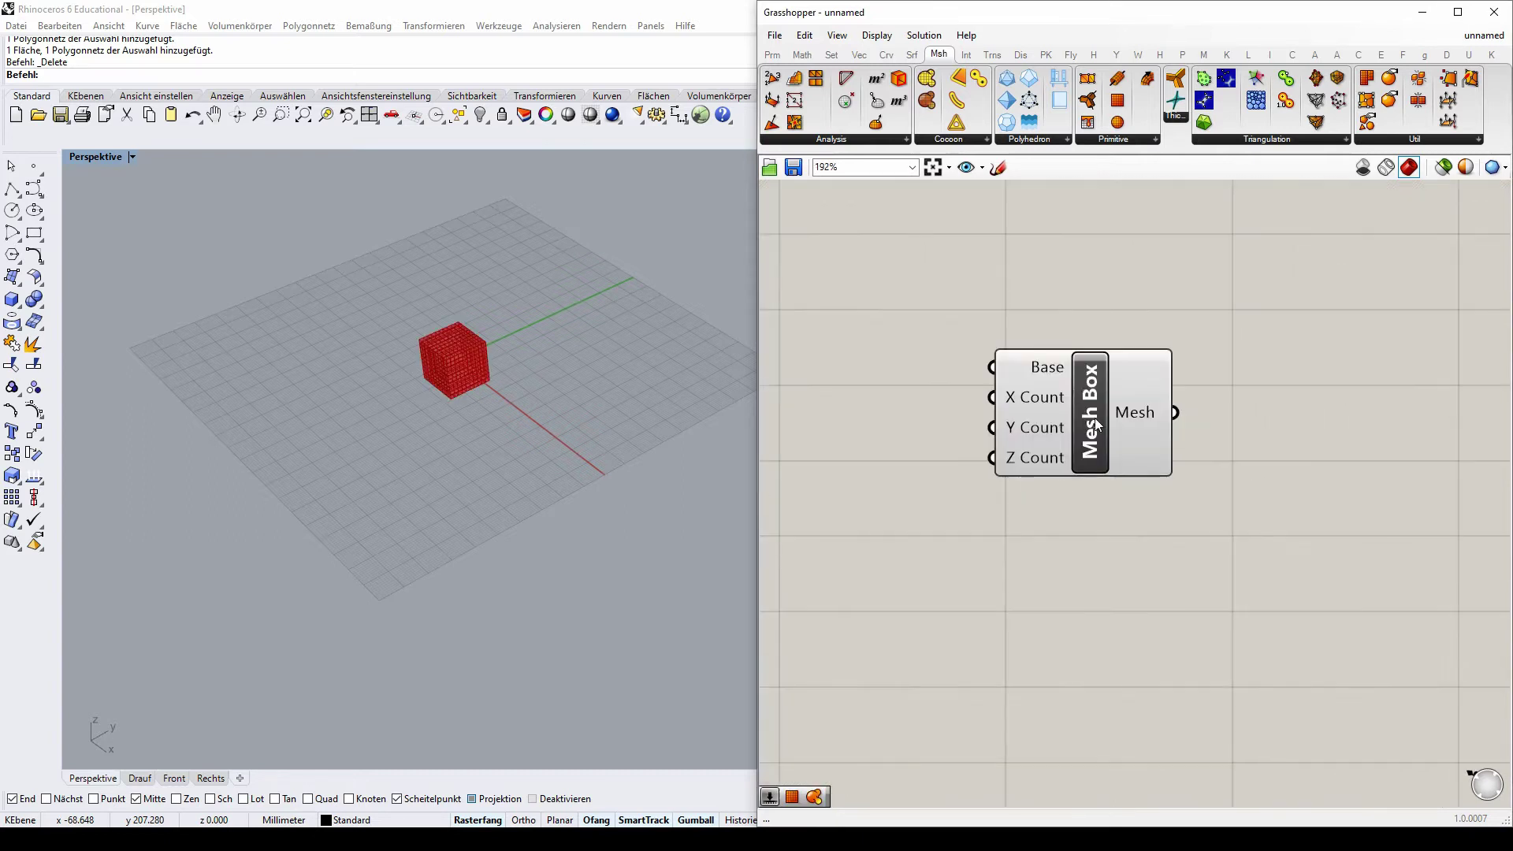
left_click_drag(1094, 418, 1175, 347)
left_click(1010, 349)
- Examine the mesh box's subdivided faces in the Rhino viewport and compare the Surface primitives with the Mesh components
left_click(364, 358)
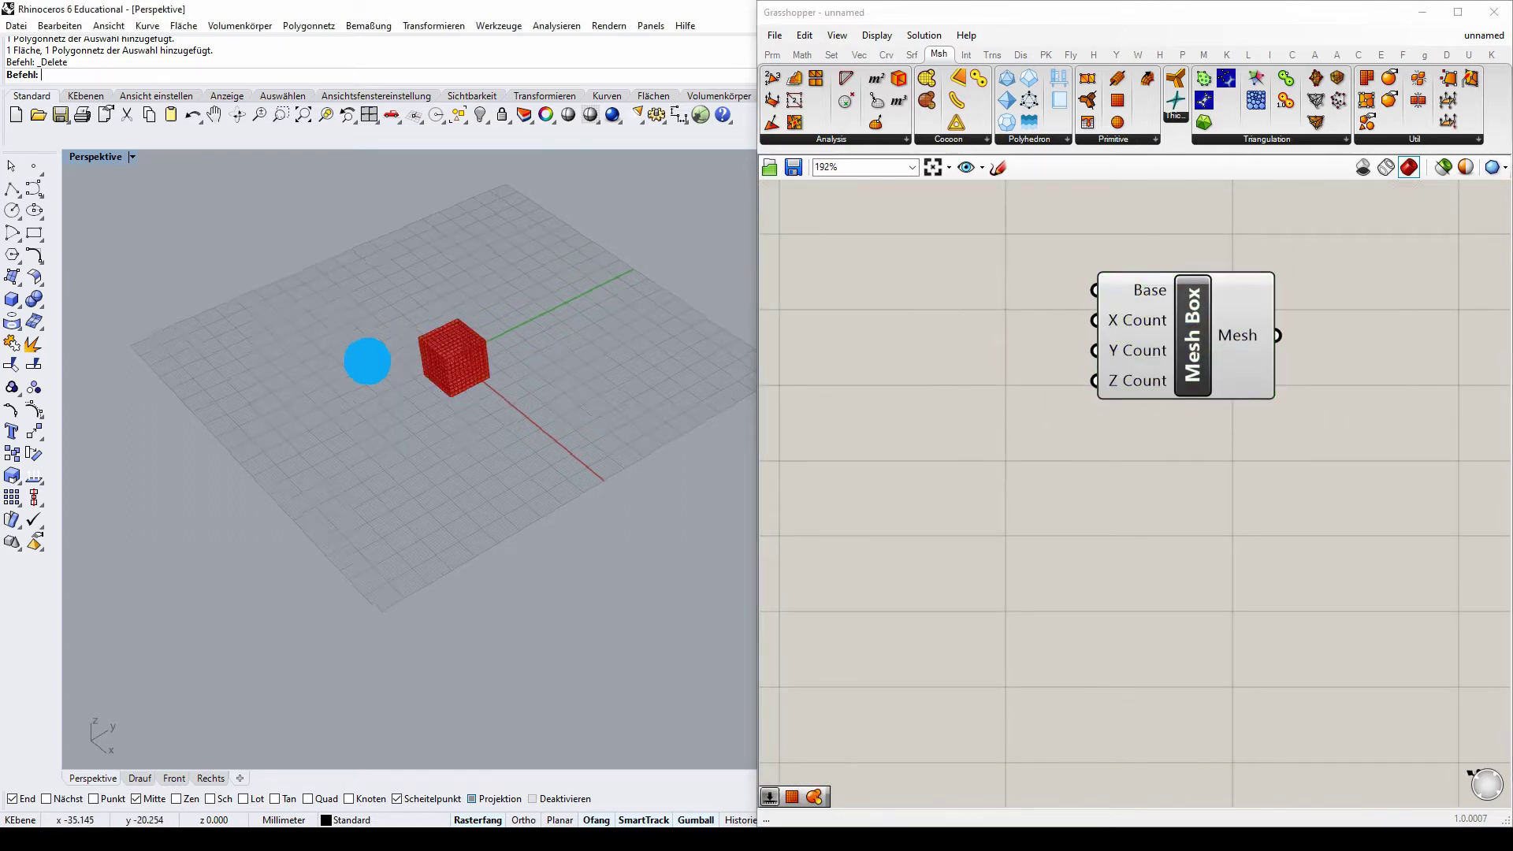
scroll(457, 329, "up", 5)
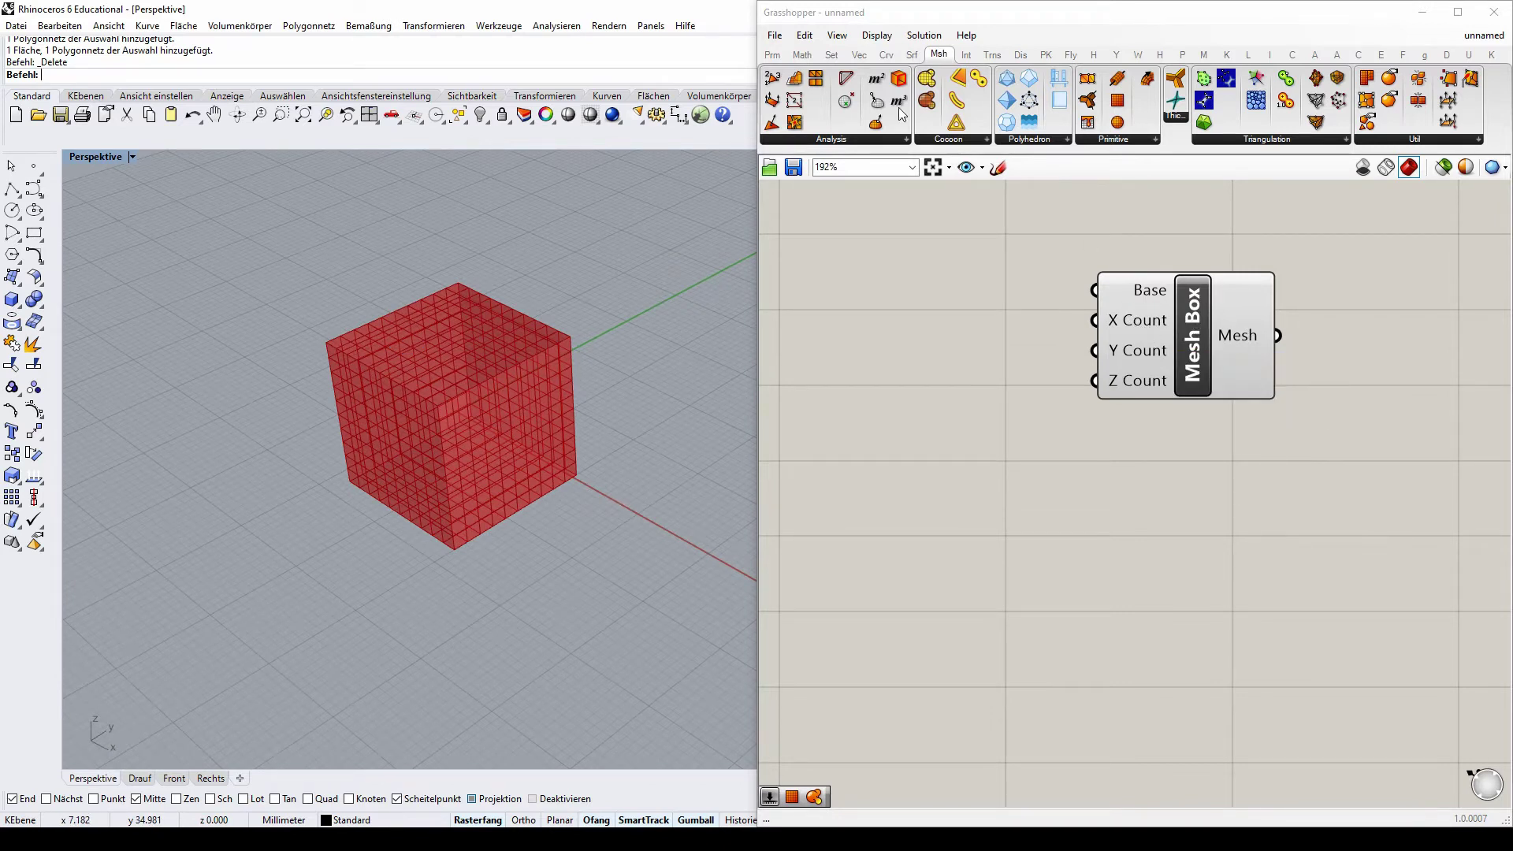
left_click(912, 54)
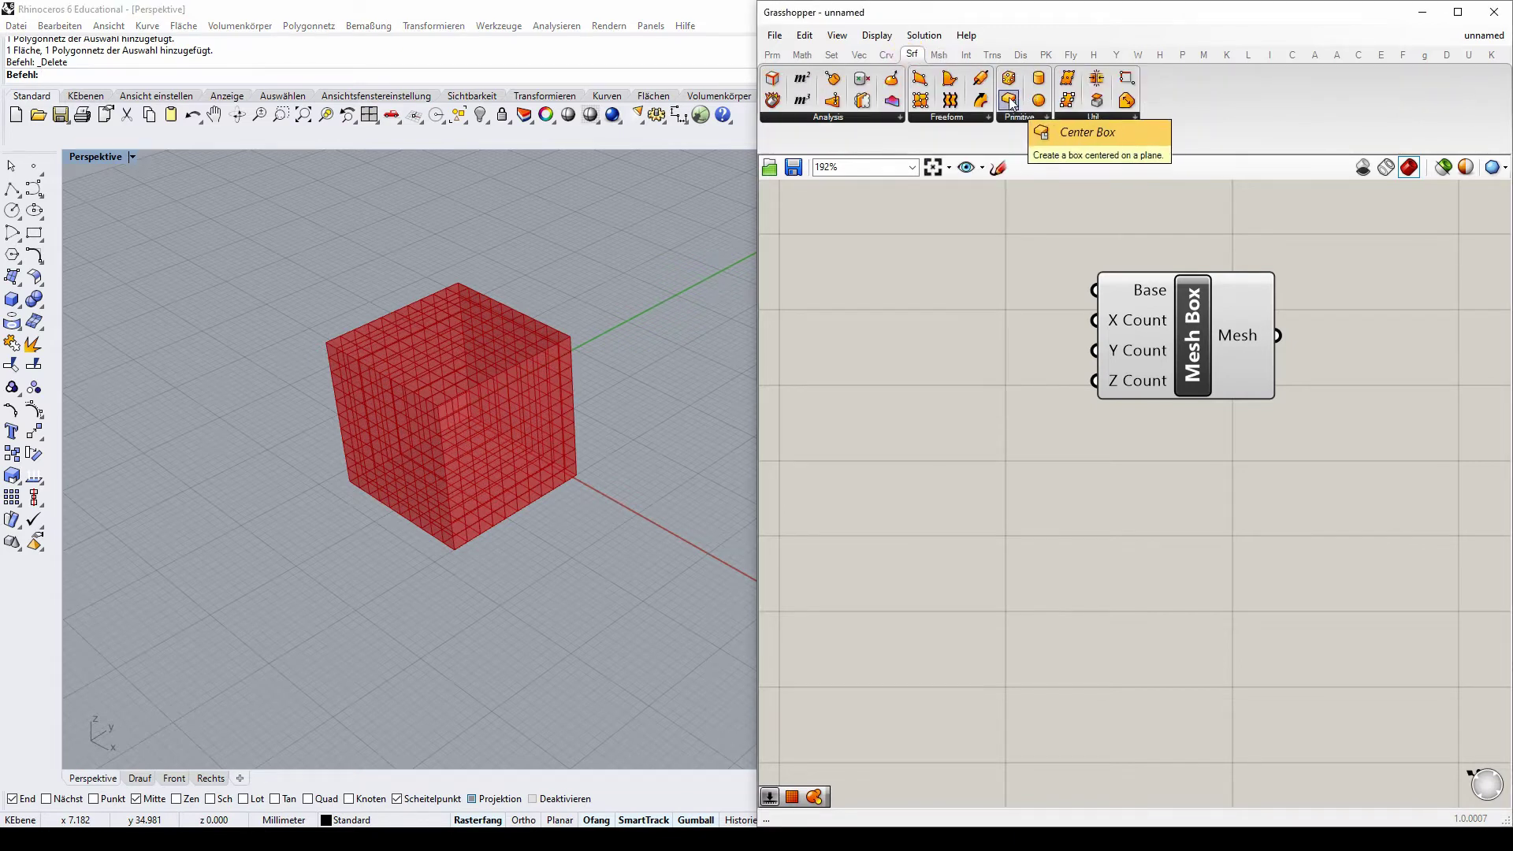
left_click(935, 55)
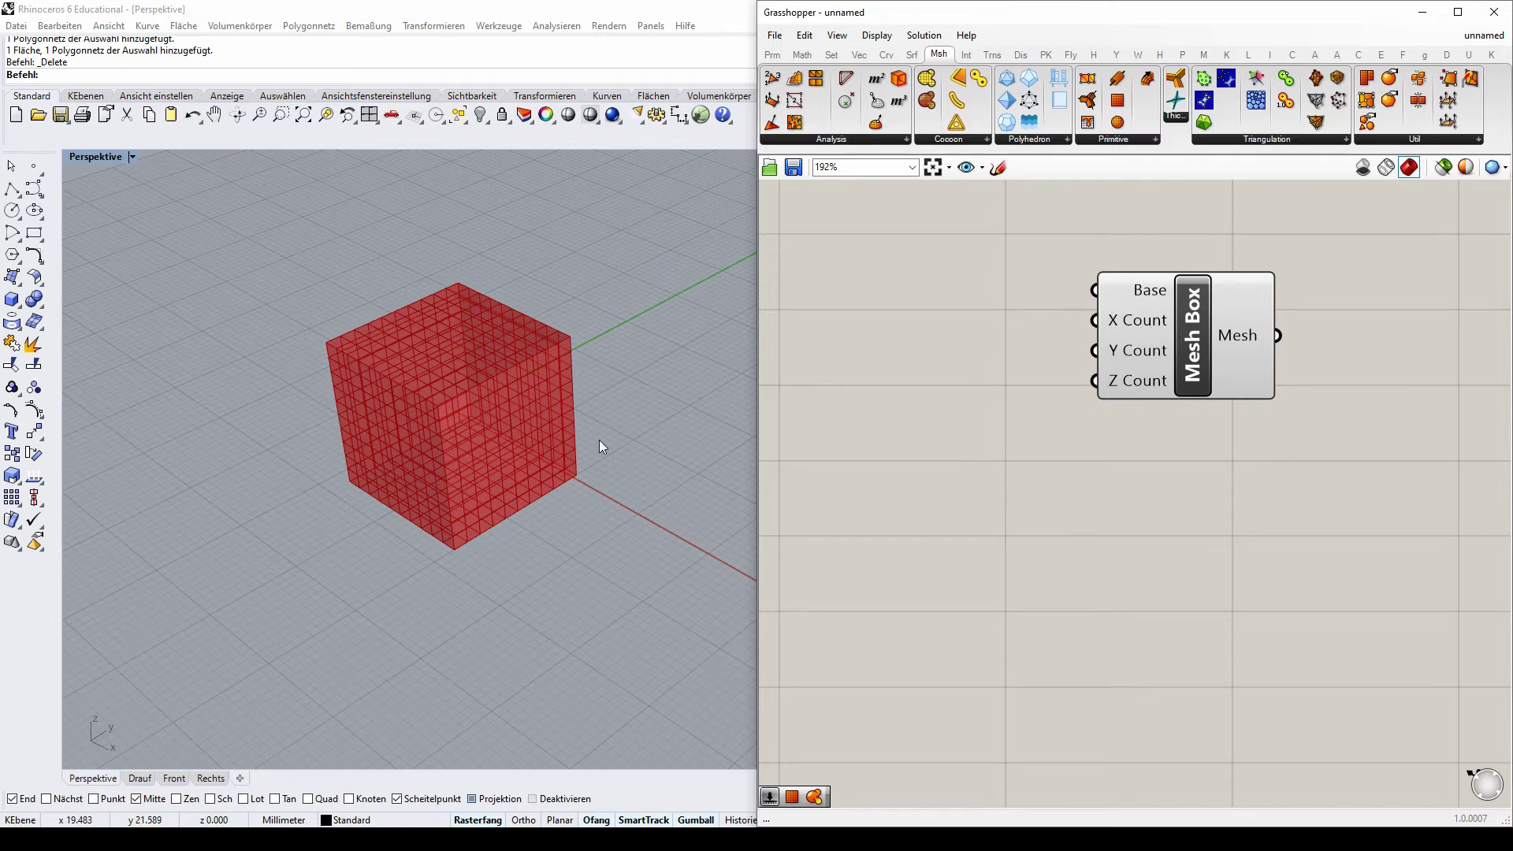
scroll(417, 350, "up", 2)
mouse_move(371, 342)
right_mouse_down()
mouse_move(426, 413)
mouse_move(398, 341)
right_mouse_up()
scroll(283, 315, "up", 3)
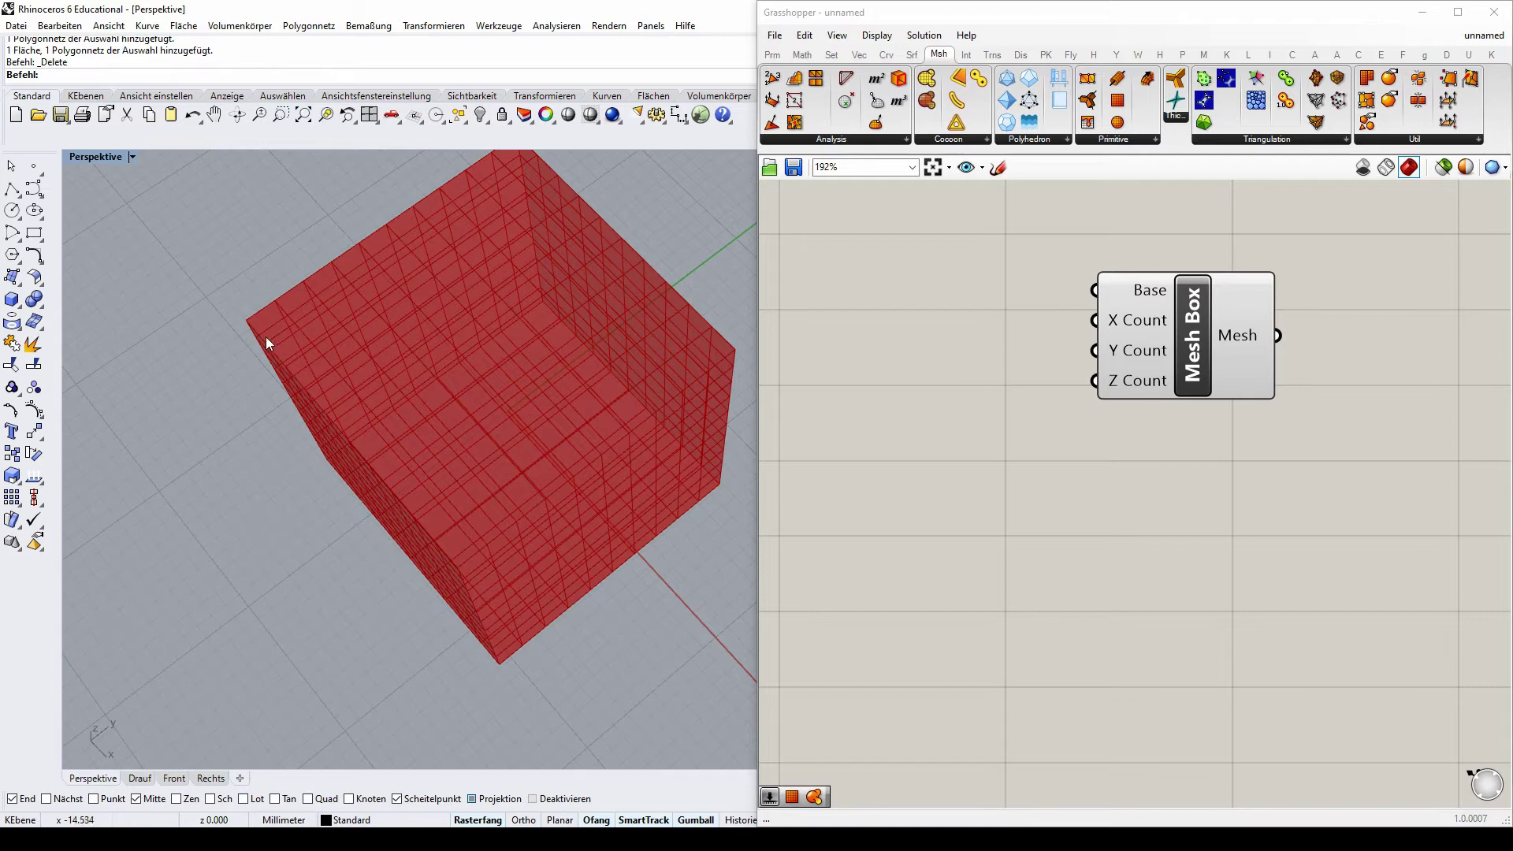
right_click_drag(691, 337, 504, 412)
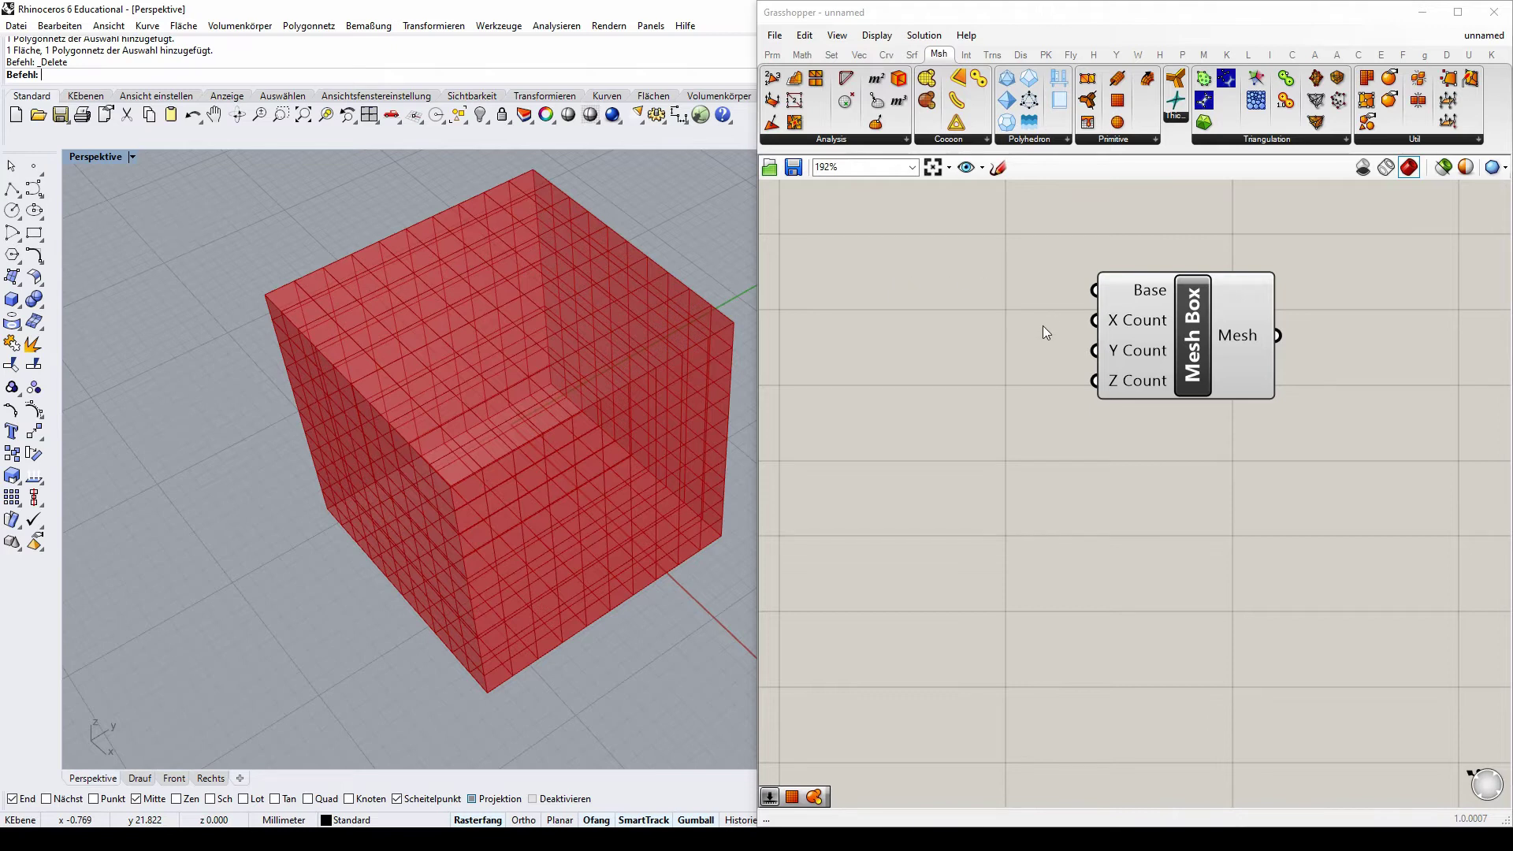
- Move the Mesh Box component down and to the right on the canvas, leaving space beside its inputs, and deselect it
left_click_drag(1147, 315, 1195, 384)
left_click(985, 399)
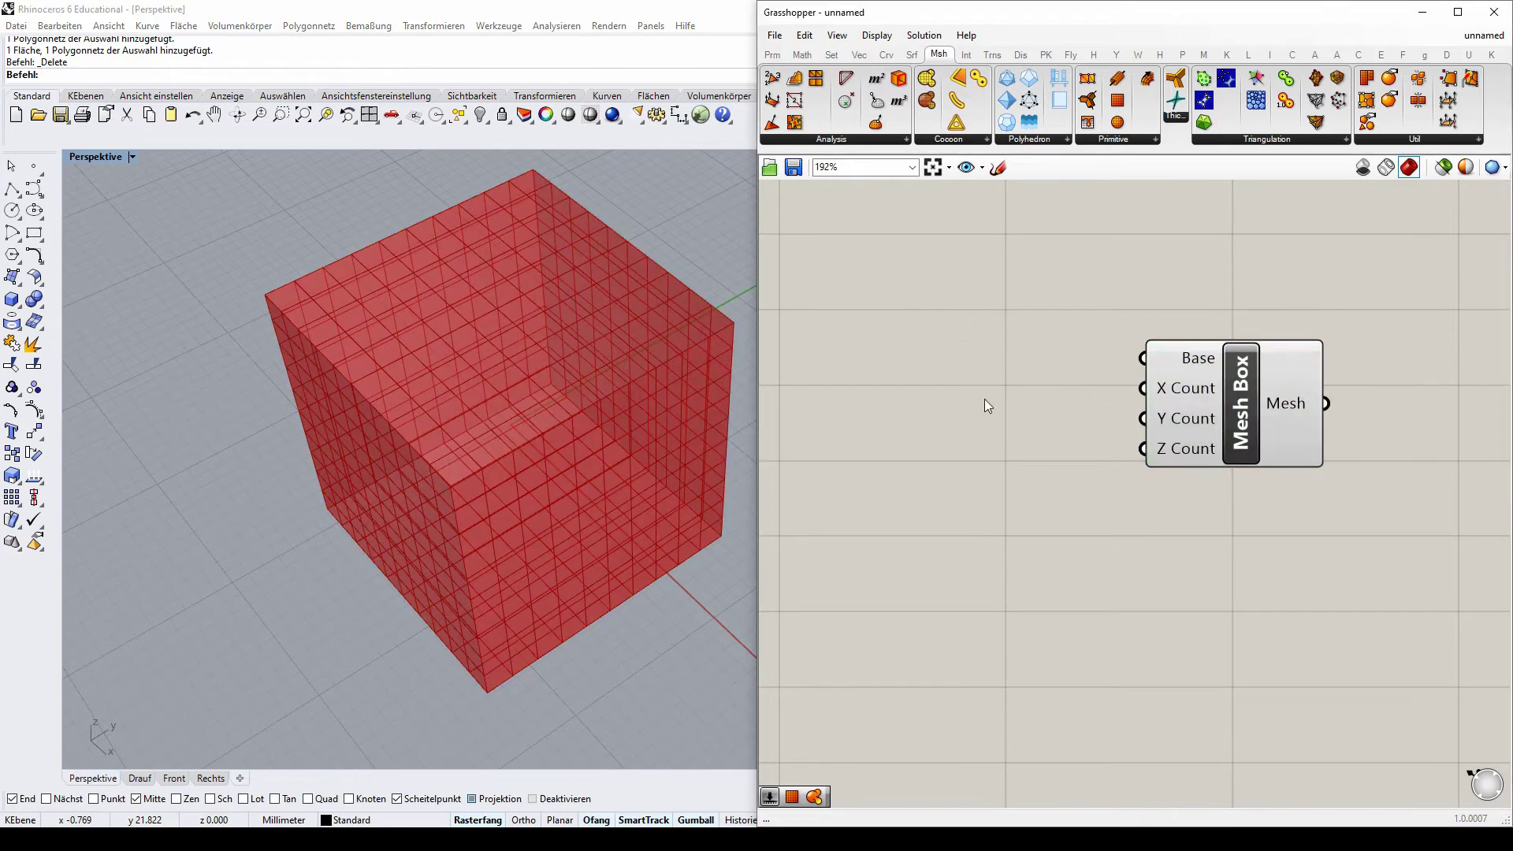
- Add a number slider with value 10 beside the Mesh Box inputs and duplicate it twice
double_click(988, 381)
type("10")
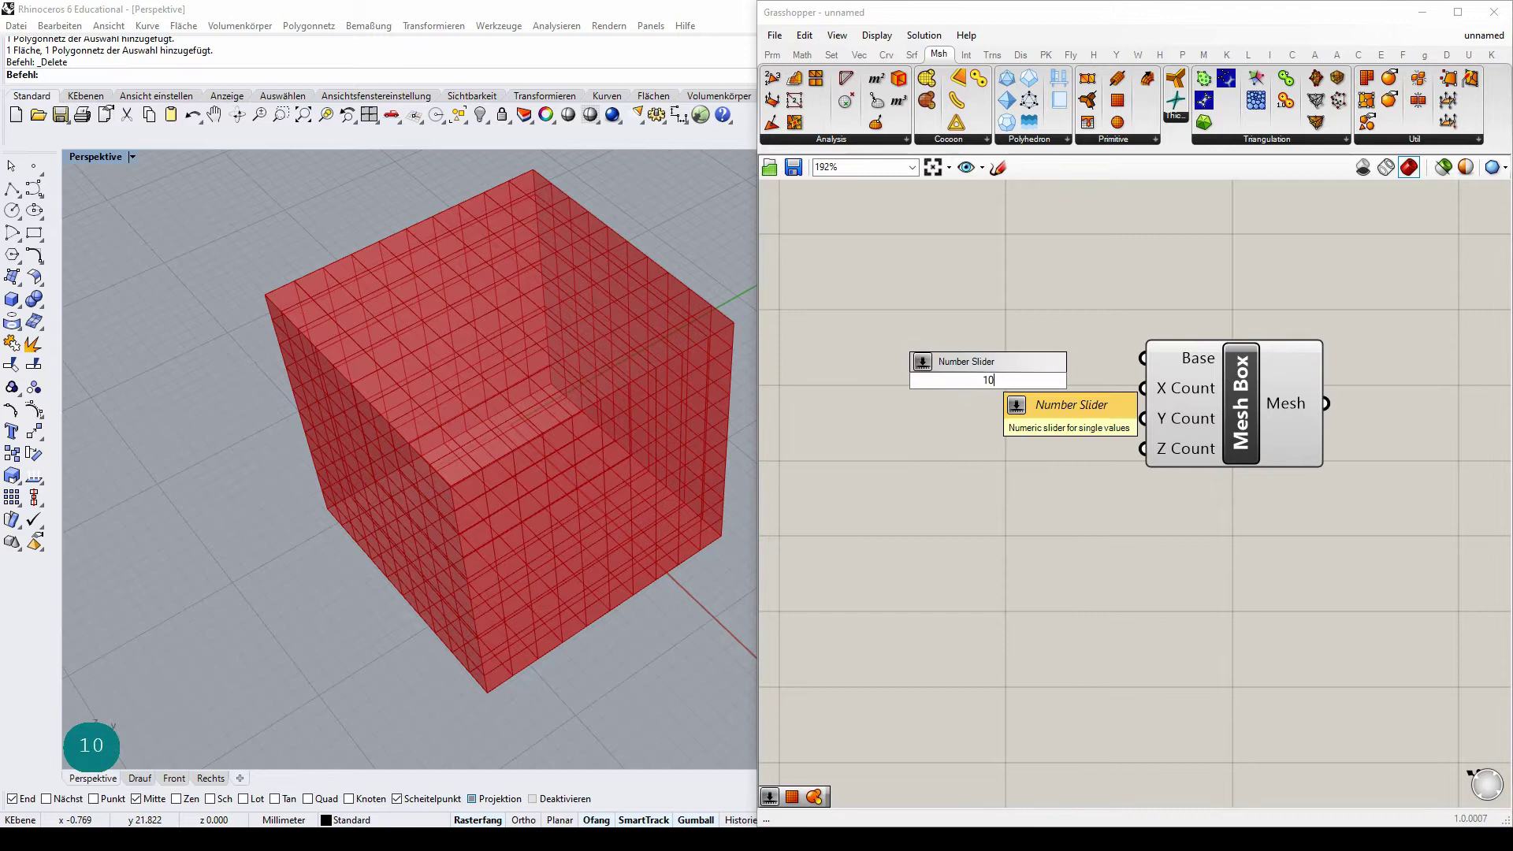
key("Return")
left_click_drag(1014, 398, 956, 427)
key("ctrl+c")
key("ctrl+v")
key("ctrl+v")
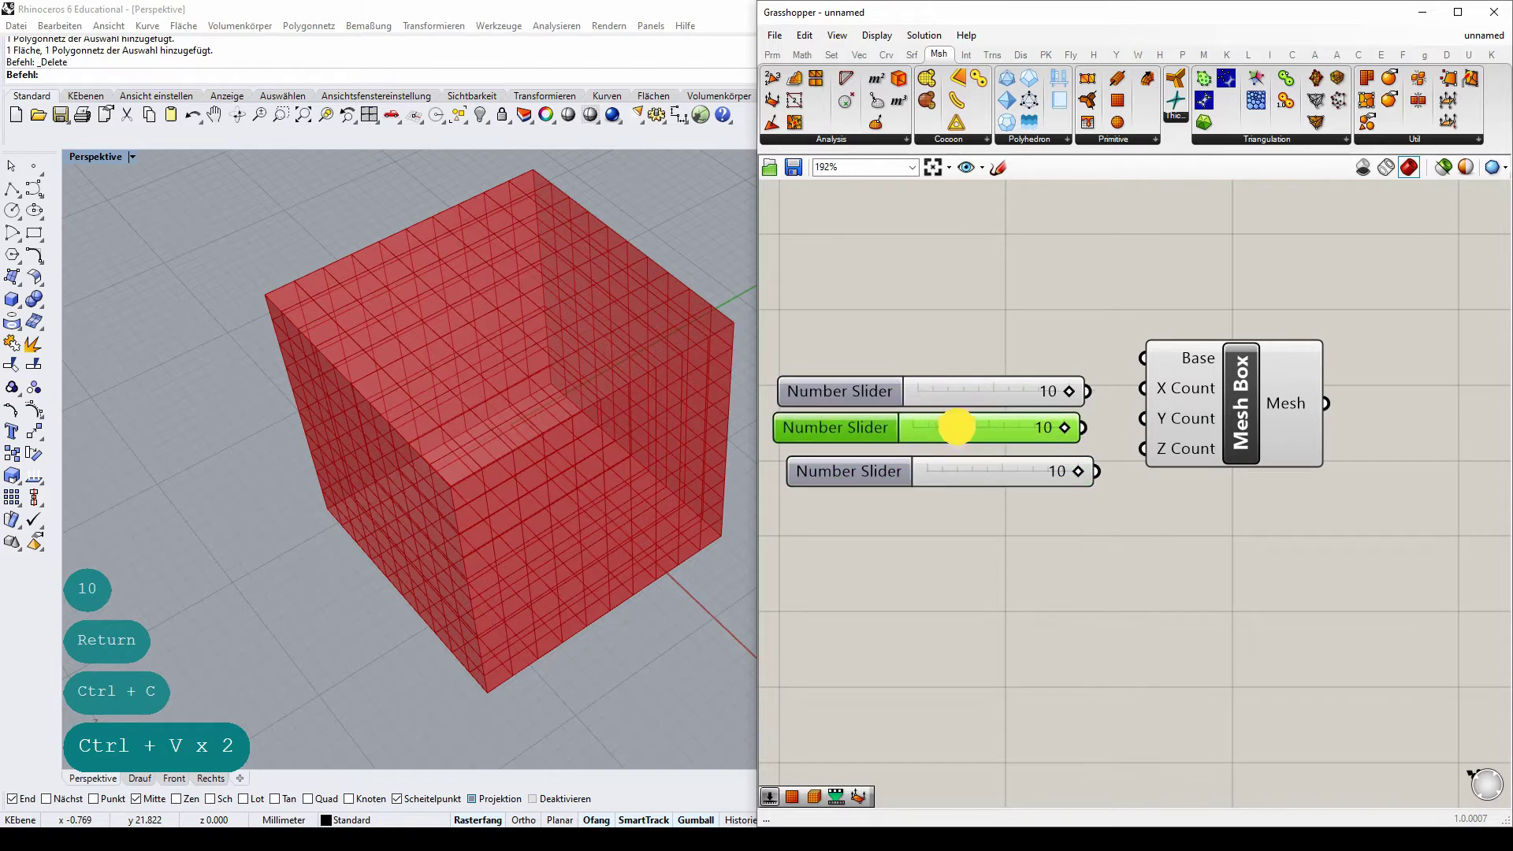
- Wire the three sliders to the Mesh Box's X Count, Y Count and Z Count inputs, and shift the component down to align with them
left_click_drag(1087, 391, 1142, 419)
left_click_drag(1096, 471, 1143, 448)
left_click(1084, 317)
left_click_drag(1241, 408, 1223, 431)
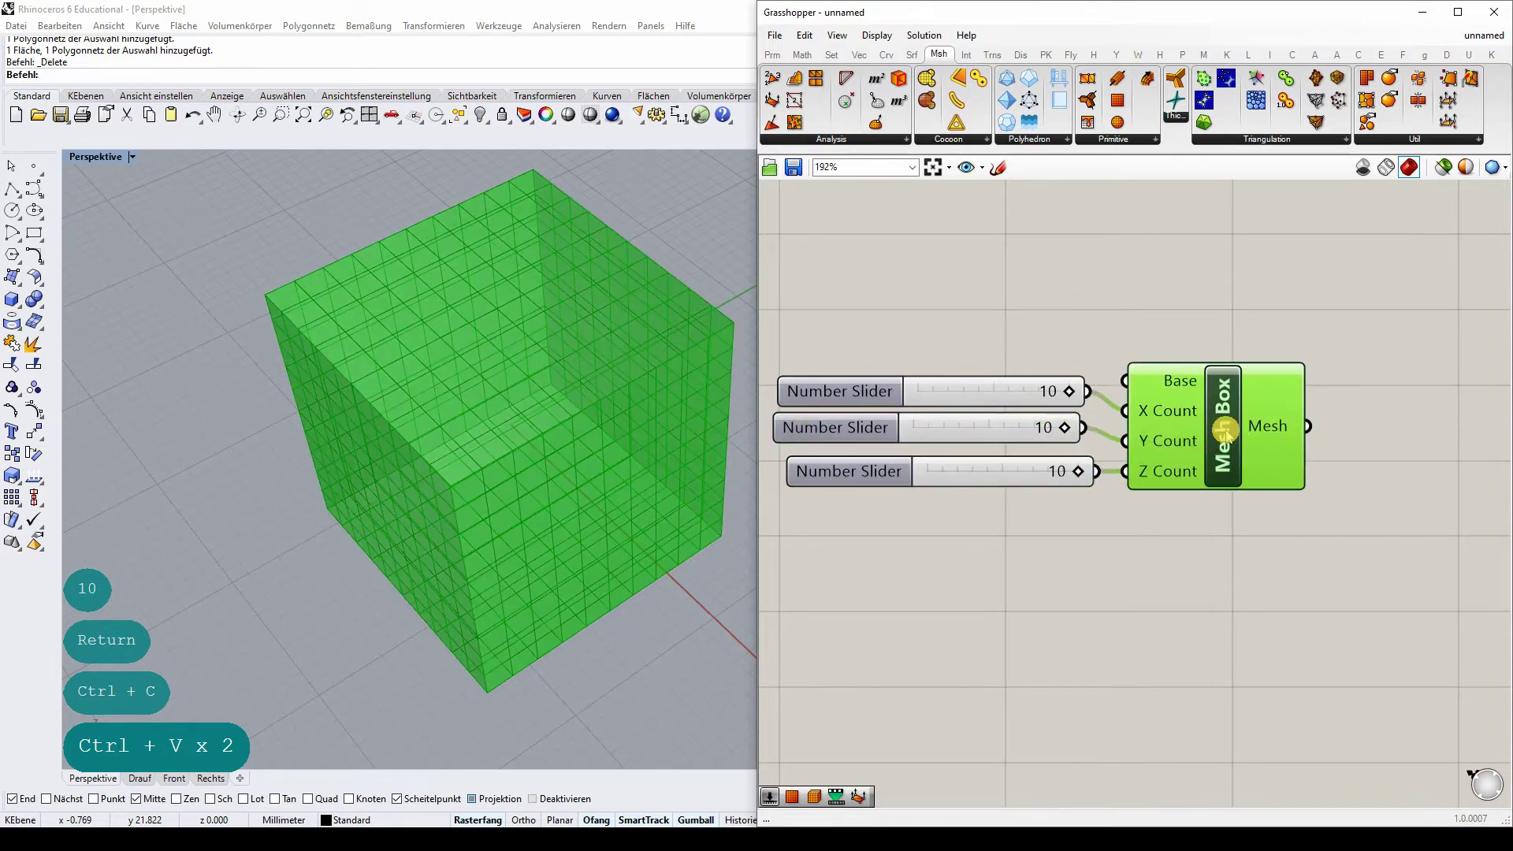
left_click(1114, 327)
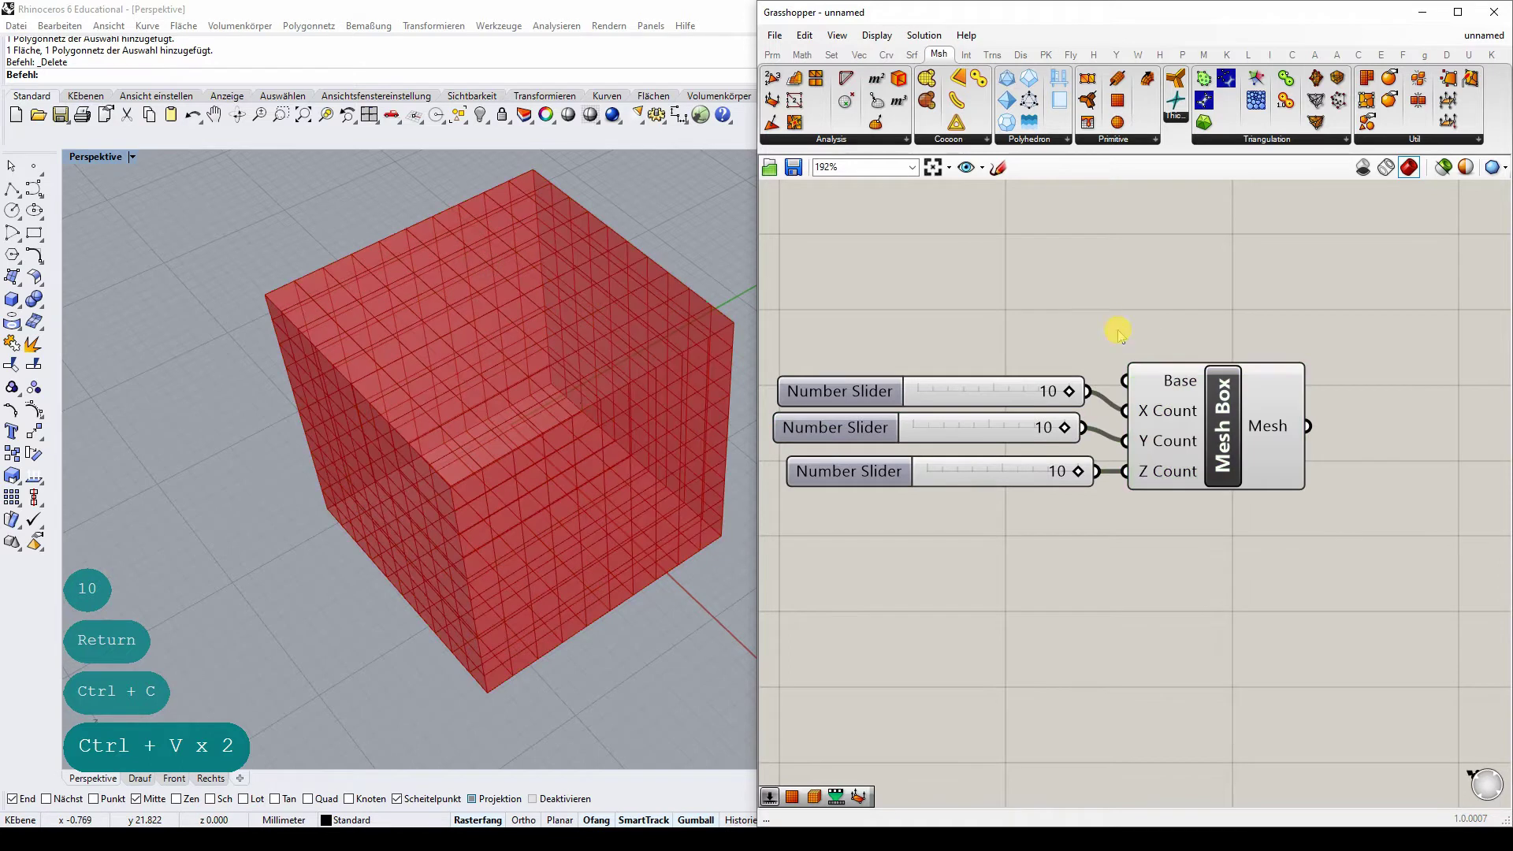
- Toggle the preview of mesh edges off and on again to compare the box's appearance
left_click(867, 37)
left_click(914, 288)
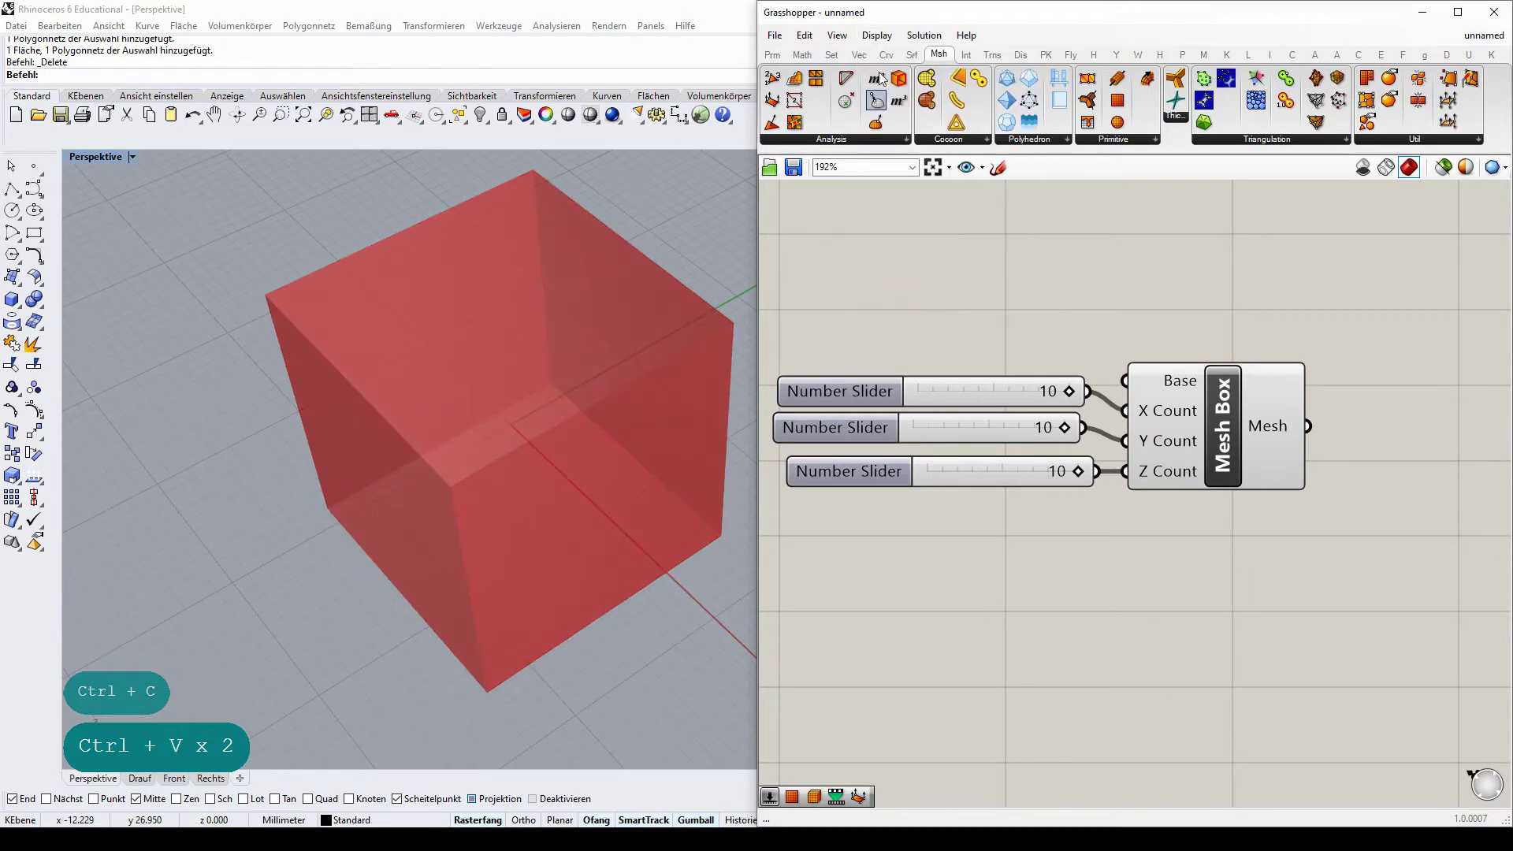
left_click(876, 35)
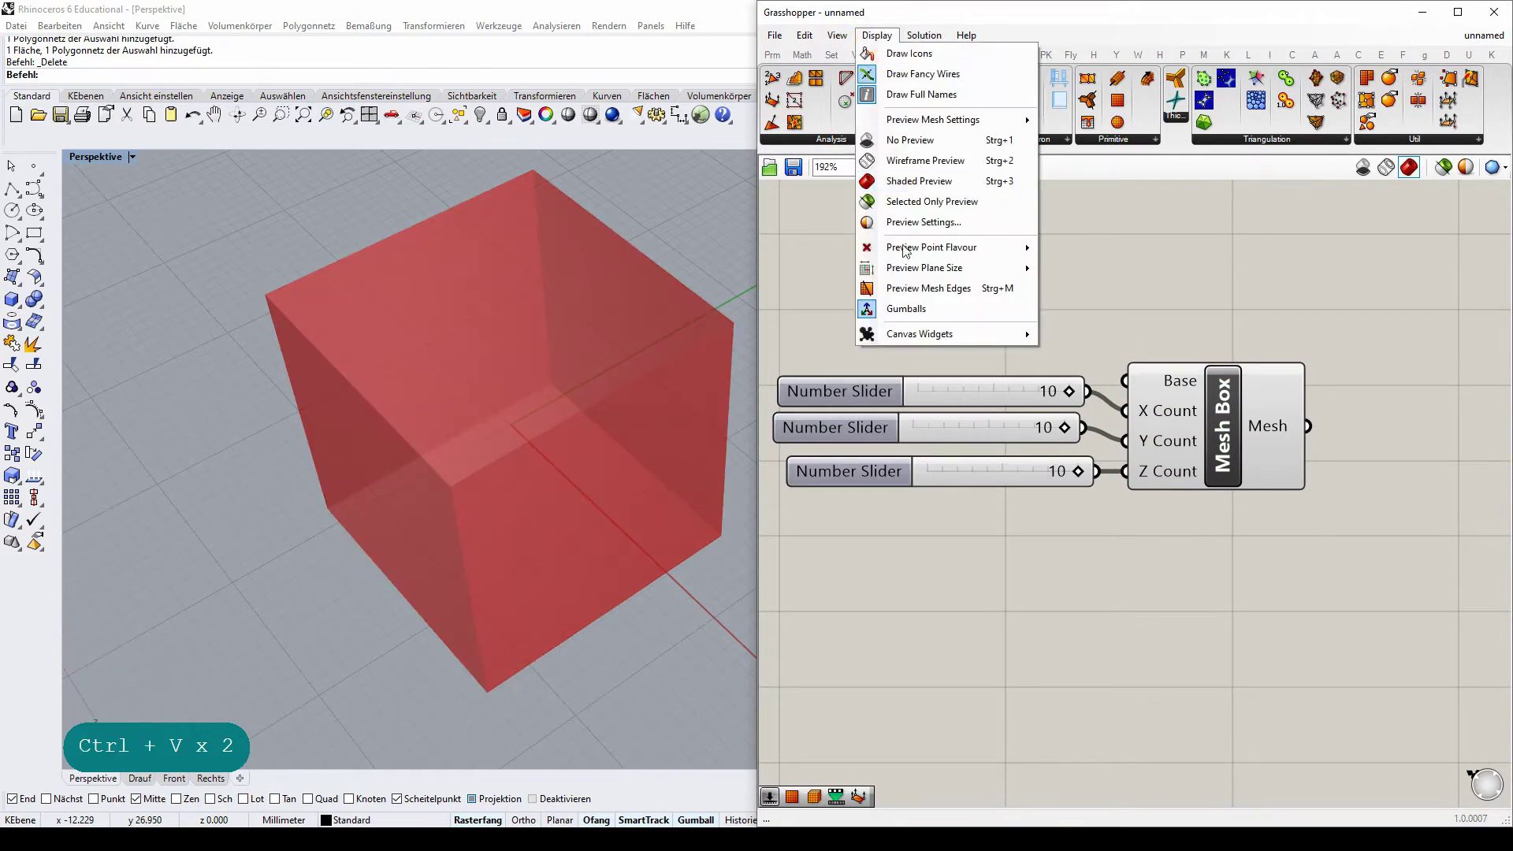
left_click(944, 289)
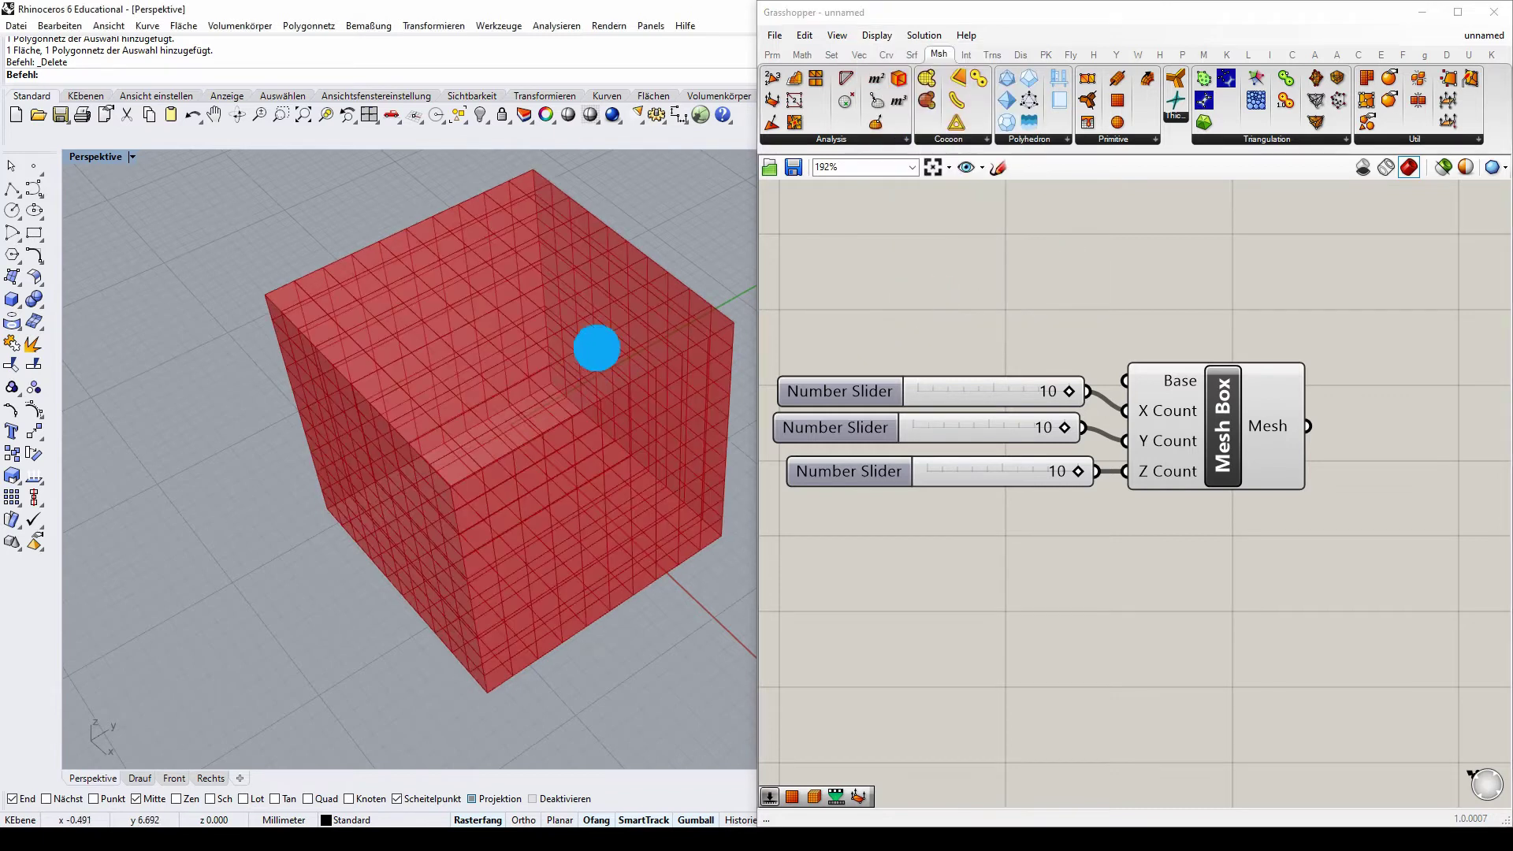
- Reposition the Mesh Box component beside its sliders and move the Z Count slider closer beneath the other two
mouse_move(594, 344)
right_mouse_down()
mouse_move(597, 307)
mouse_move(584, 351)
right_mouse_up()
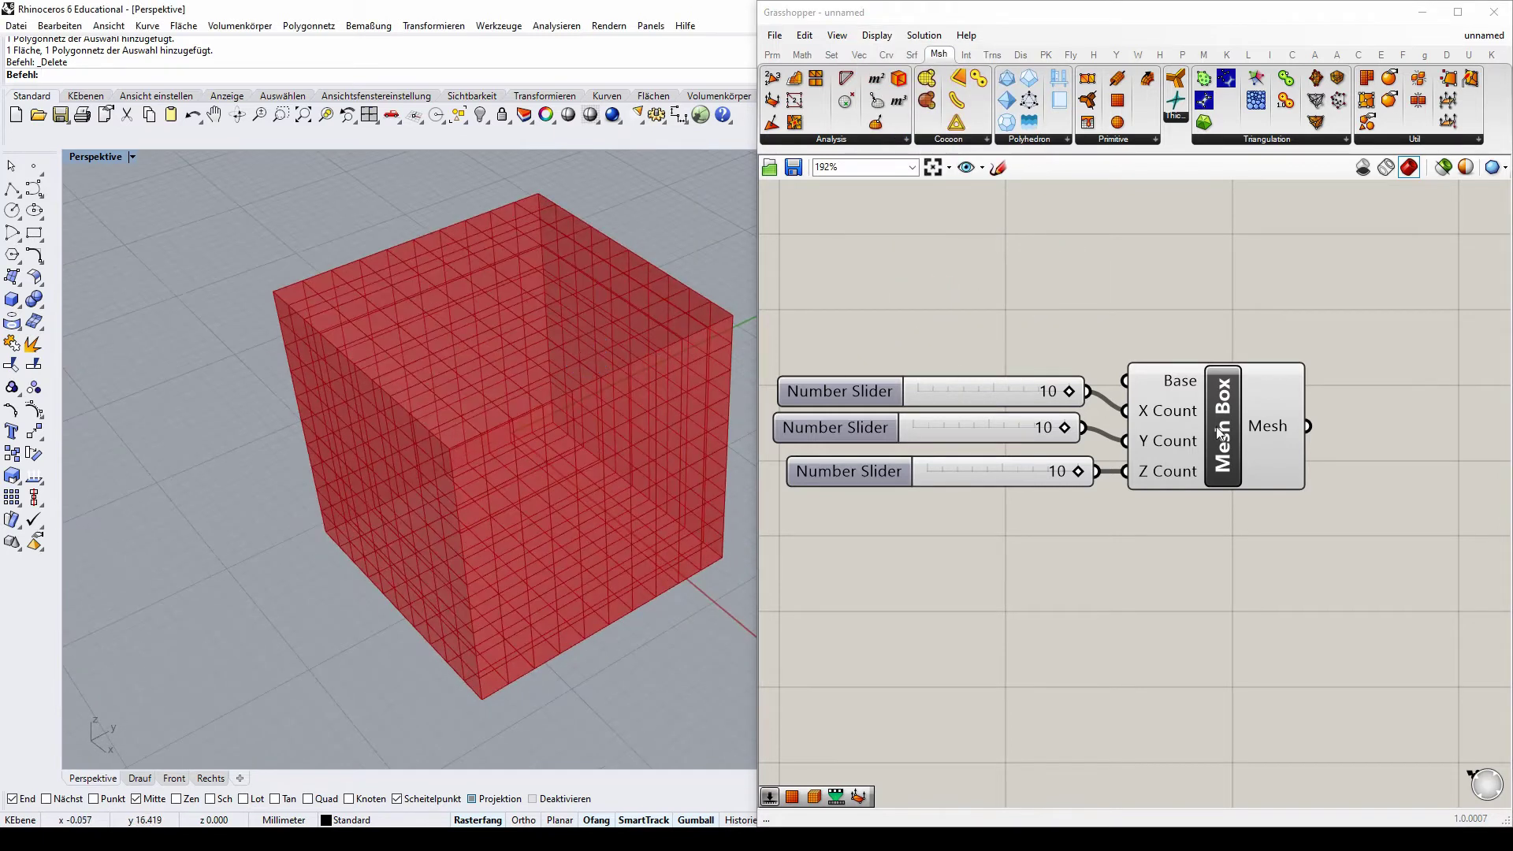
left_click_drag(1217, 427, 1225, 408)
left_click(1094, 323)
right_click(345, 334)
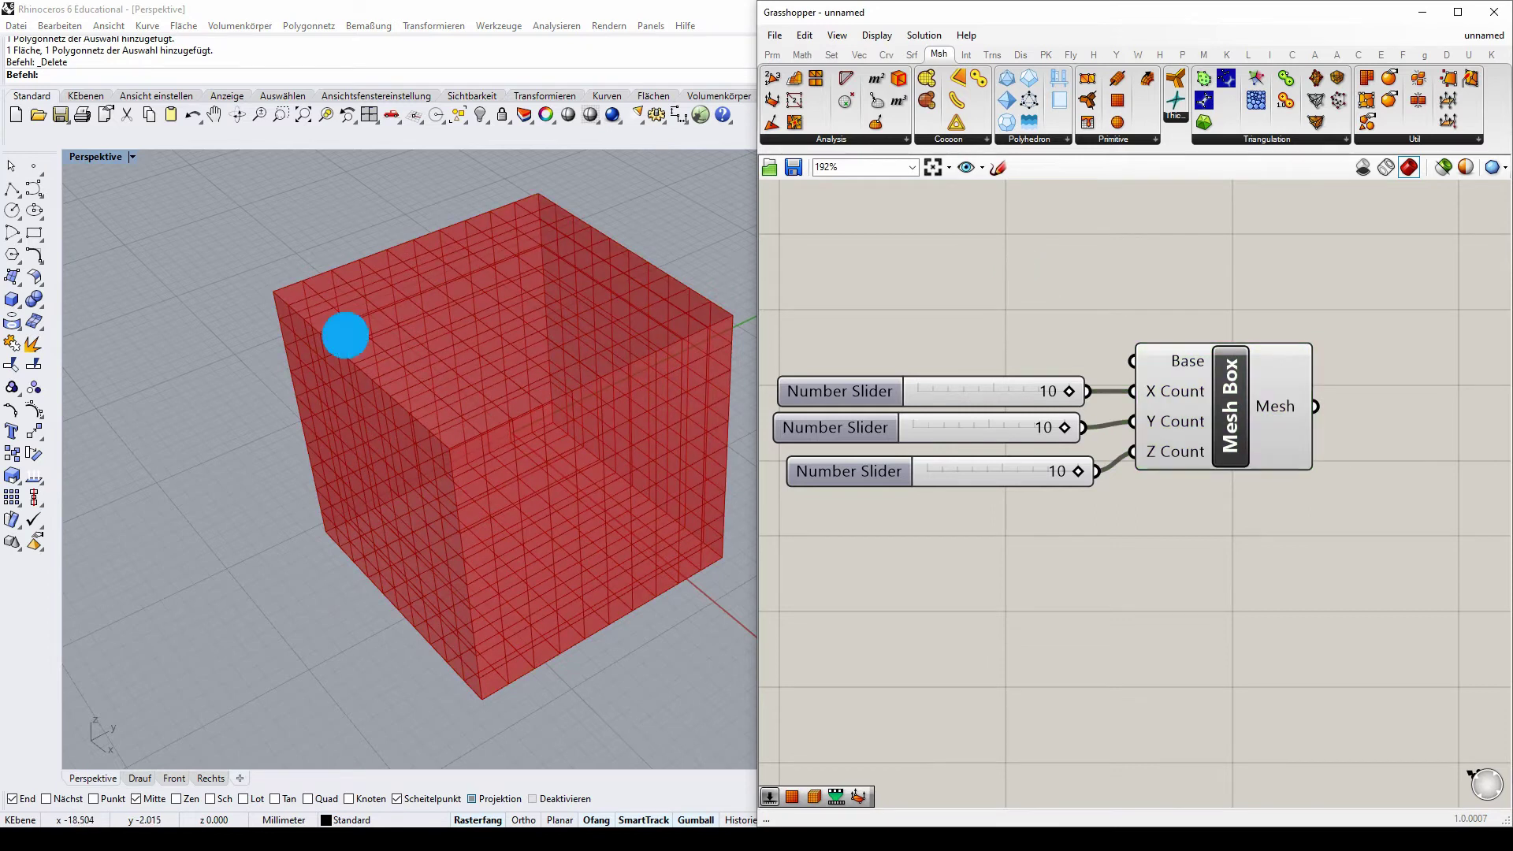
mouse_move(345, 335)
right_mouse_down()
mouse_move(334, 381)
mouse_move(358, 253)
mouse_move(392, 236)
mouse_move(349, 347)
right_mouse_up()
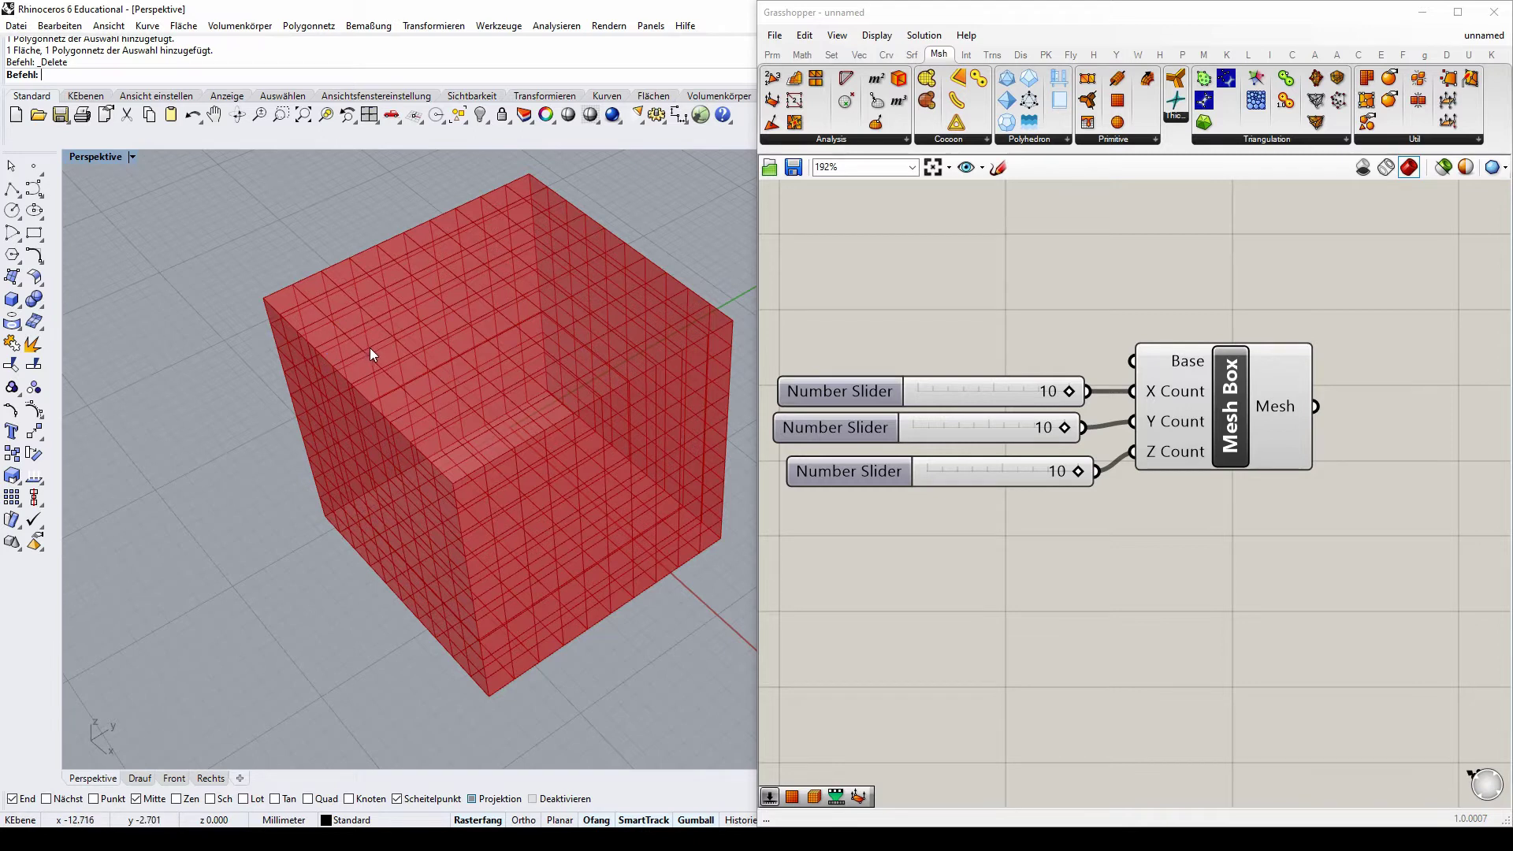
left_click_drag(1229, 406, 1244, 425)
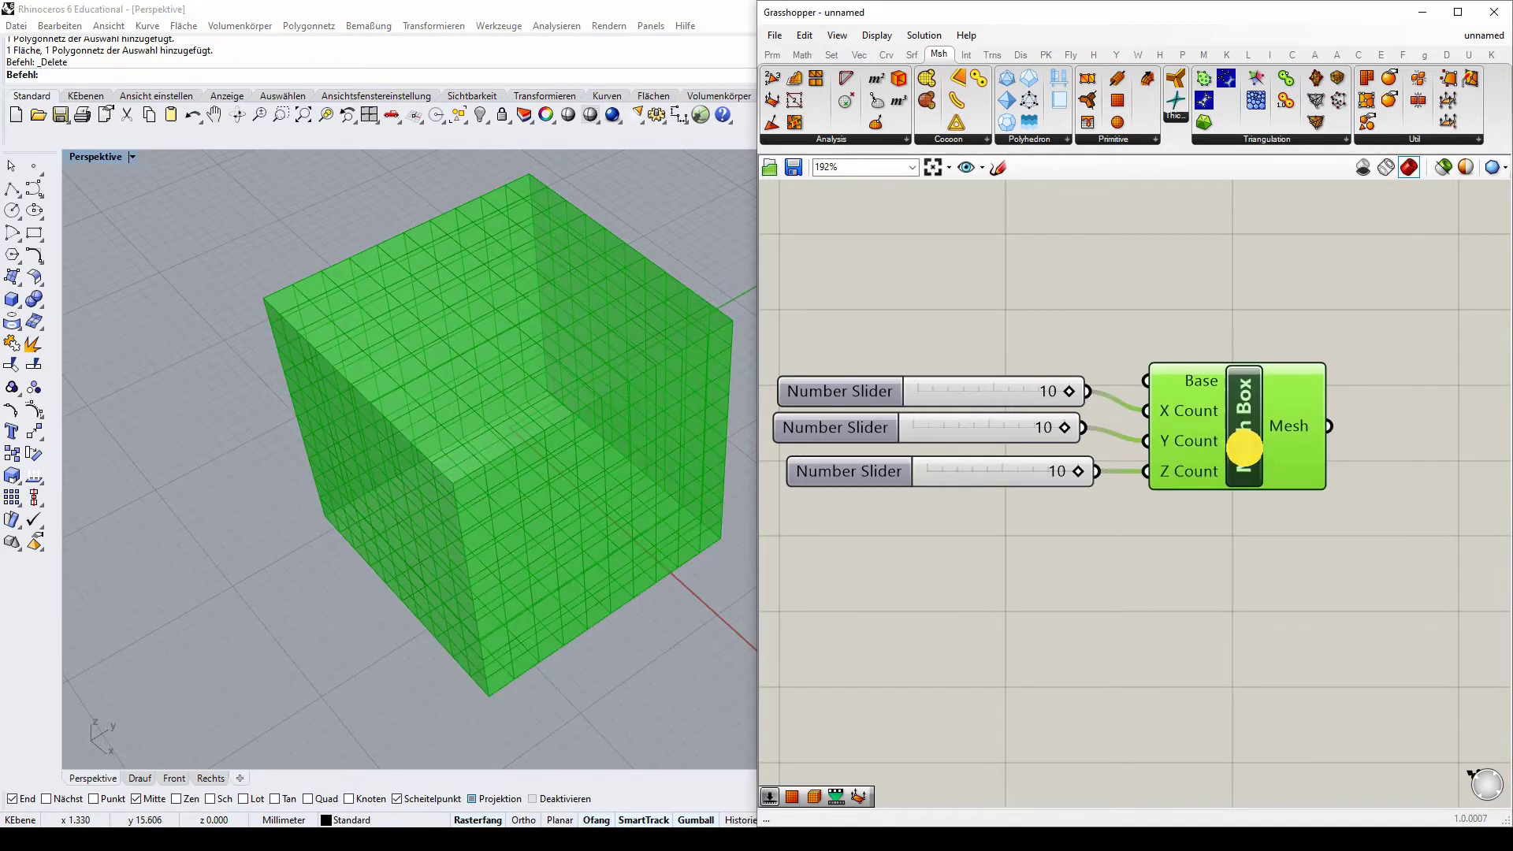
left_click(1076, 398)
scroll(1024, 474, "up", 2)
left_click_drag(1003, 465, 1015, 451)
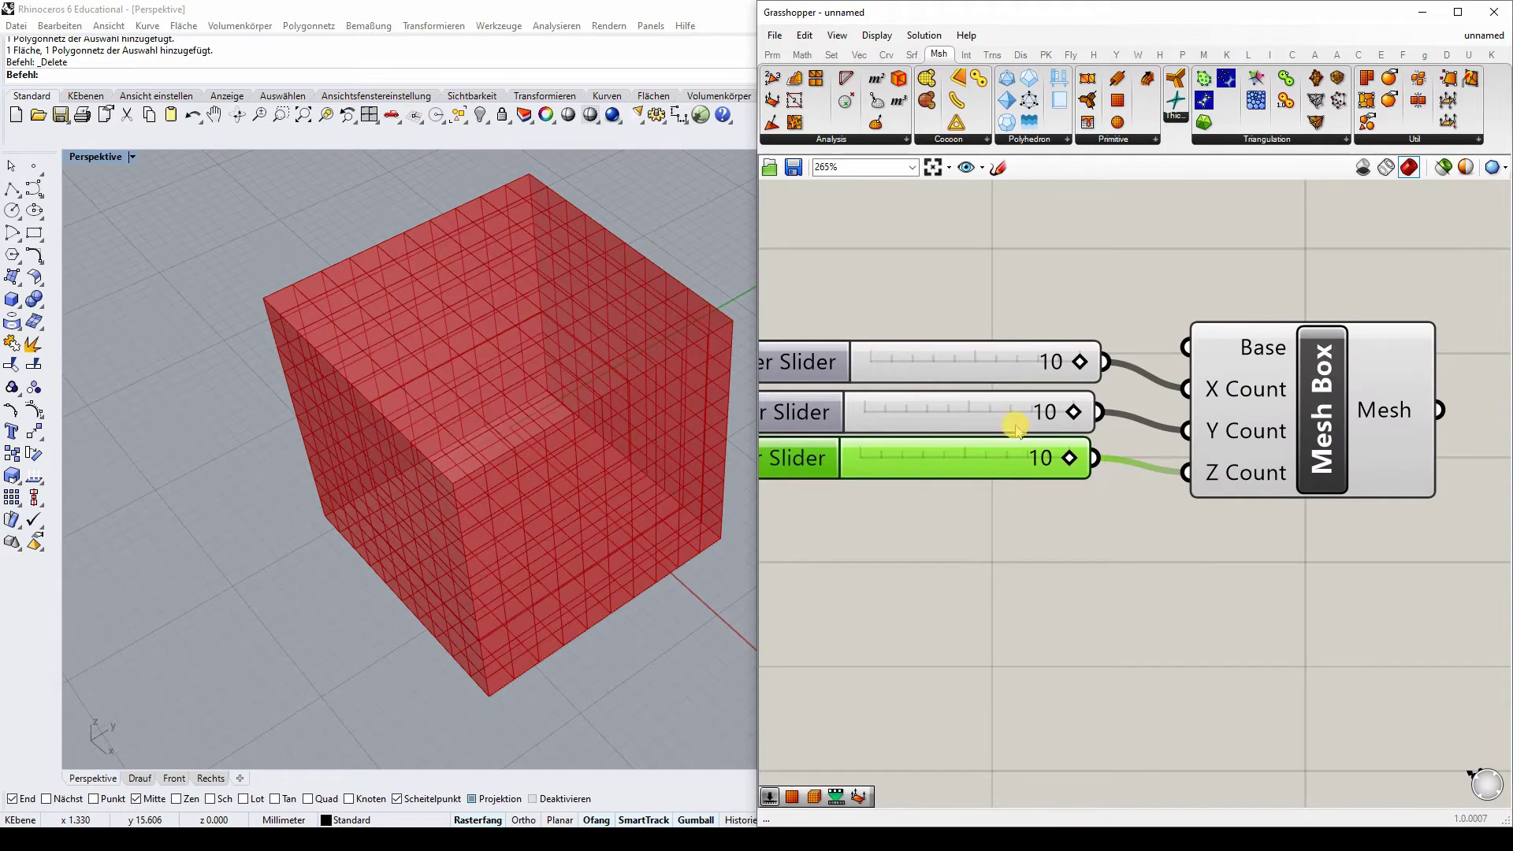
- Set the X Count and Y Count sliders to 1 and view the mesh box's remaining horizontal divisions
left_click(1019, 363)
left_click_drag(1018, 364, 875, 359)
left_click_drag(1074, 412, 884, 410)
right_click_drag(546, 399, 543, 368)
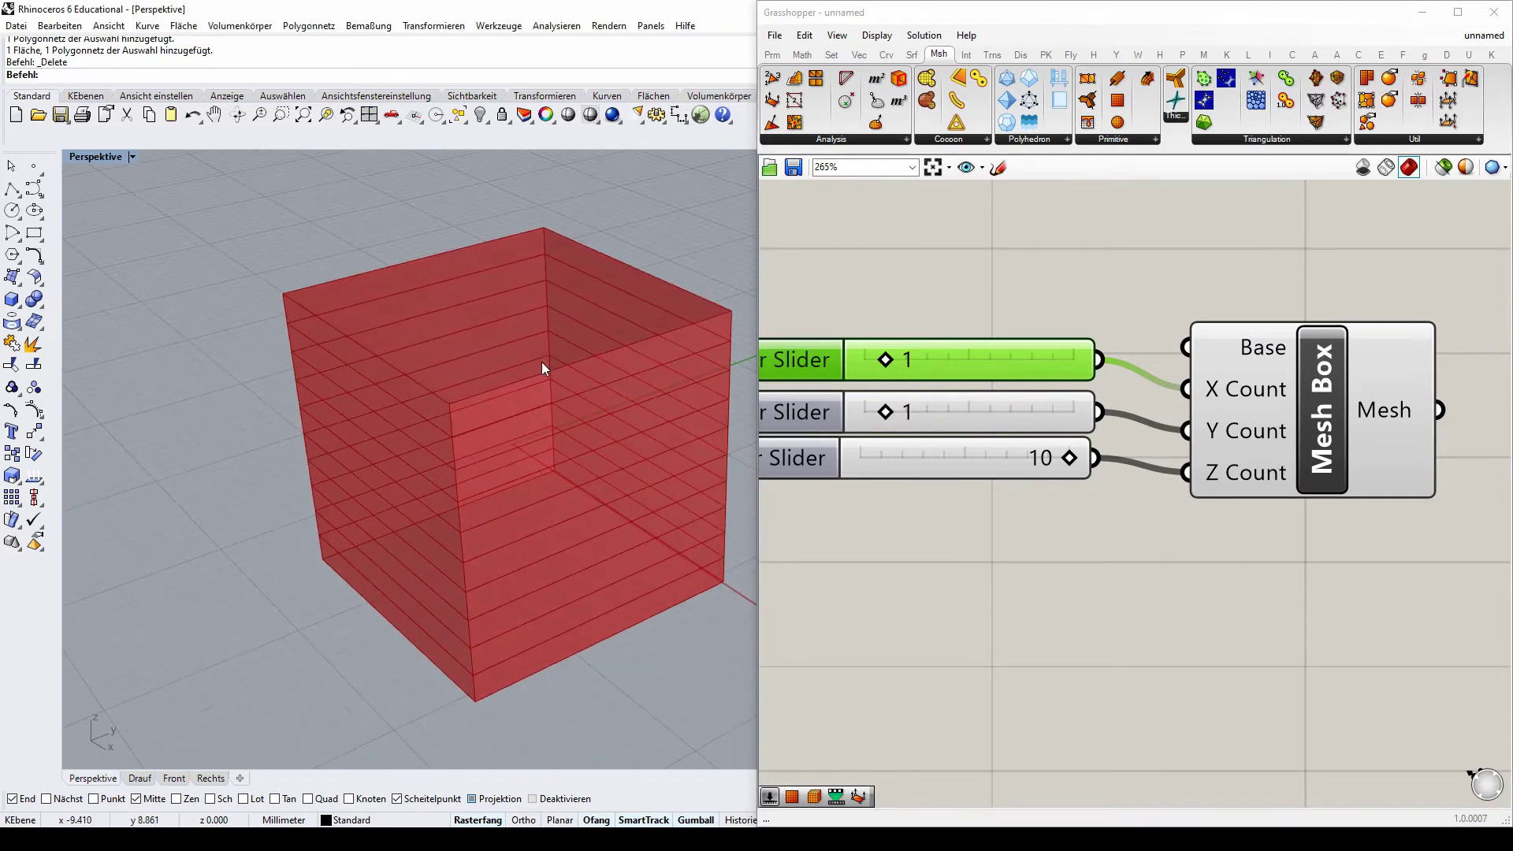
left_click(829, 56)
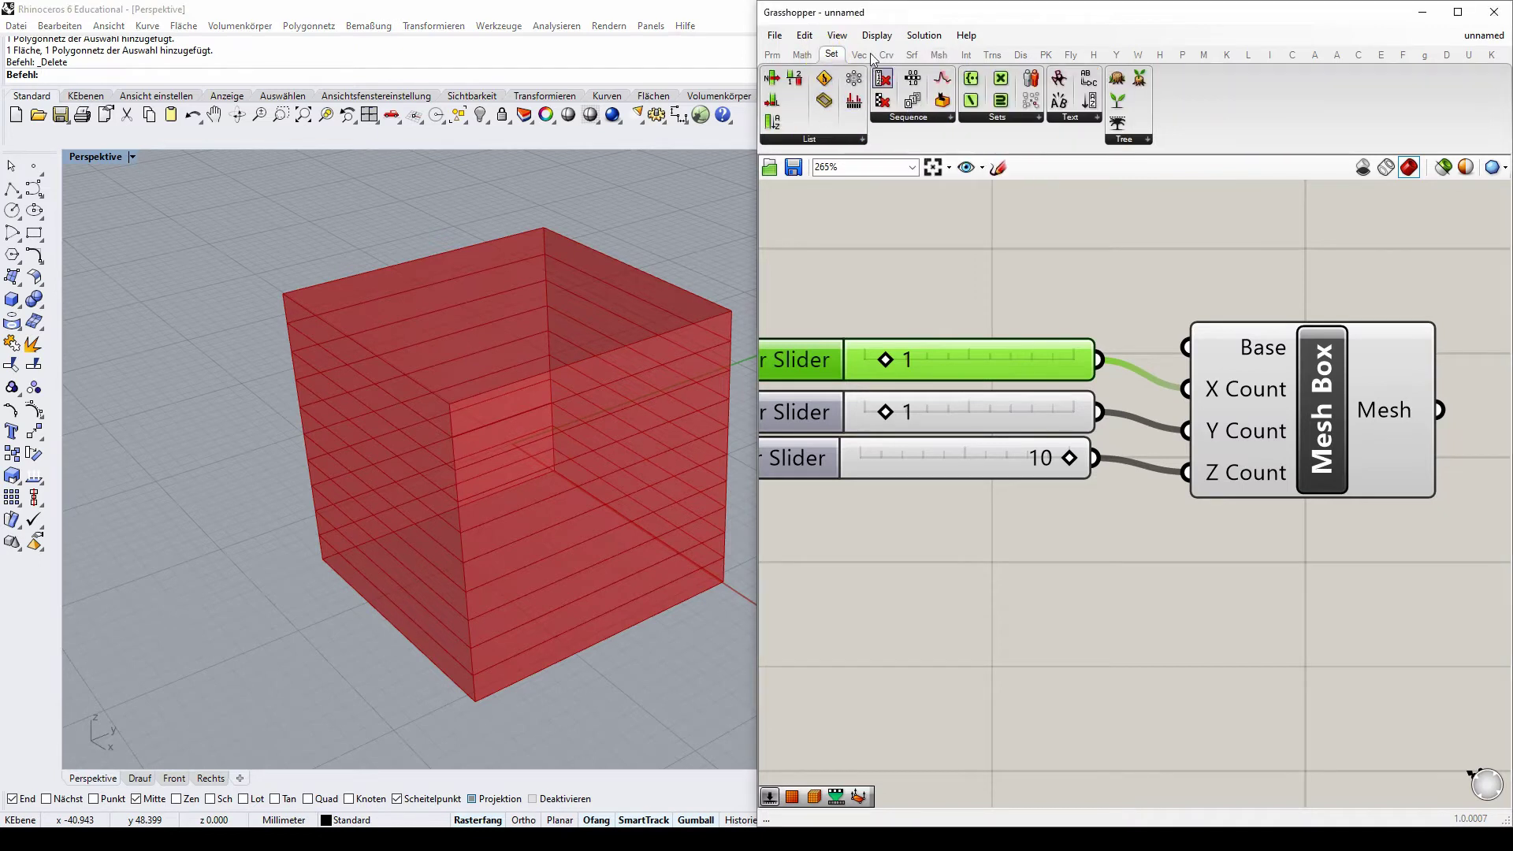
left_click(859, 54)
left_click(840, 118)
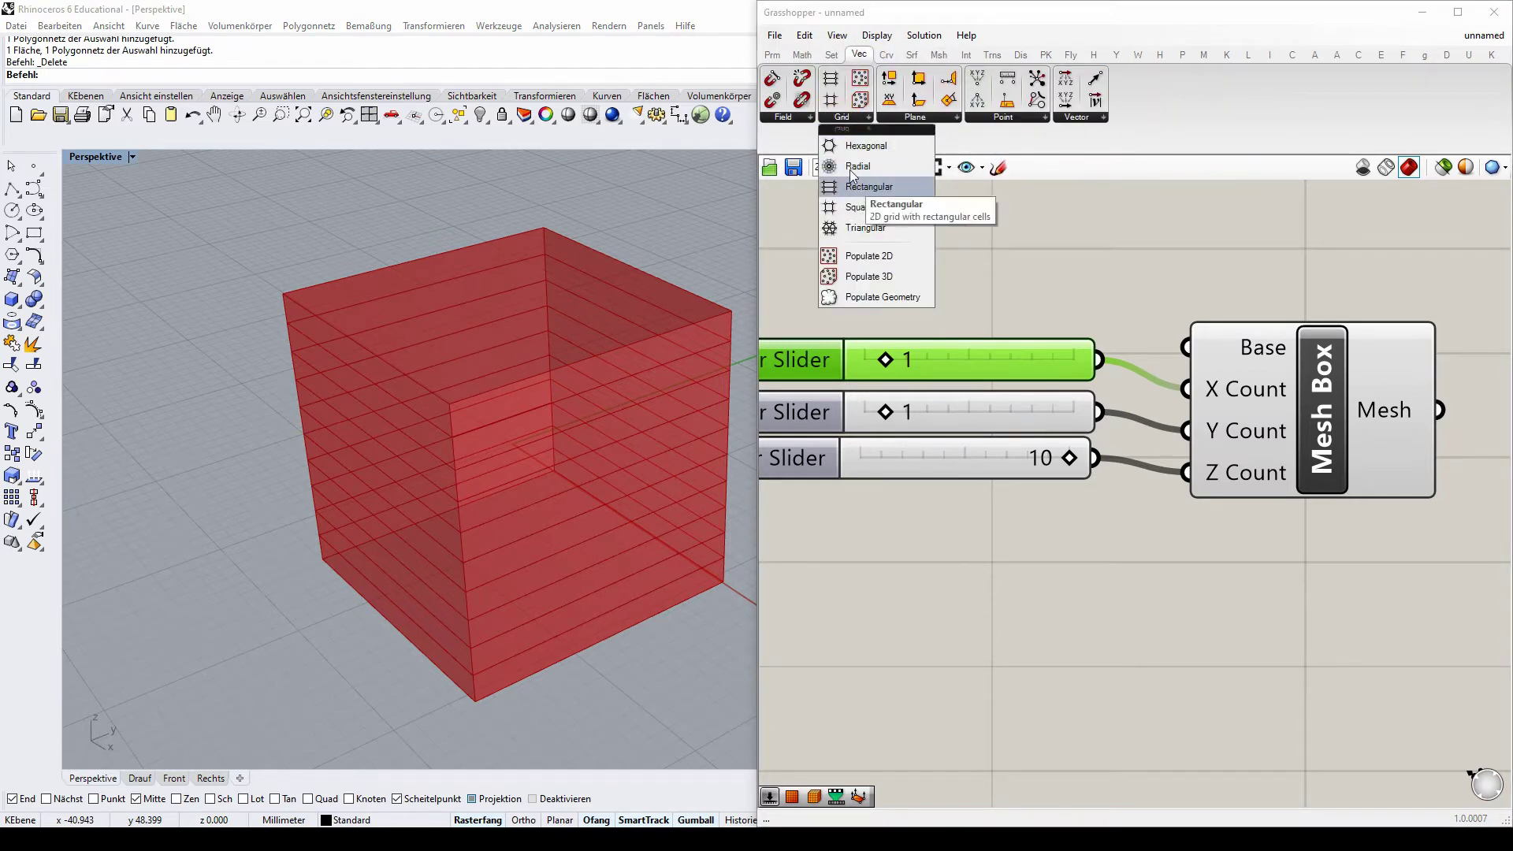
left_click(1013, 269)
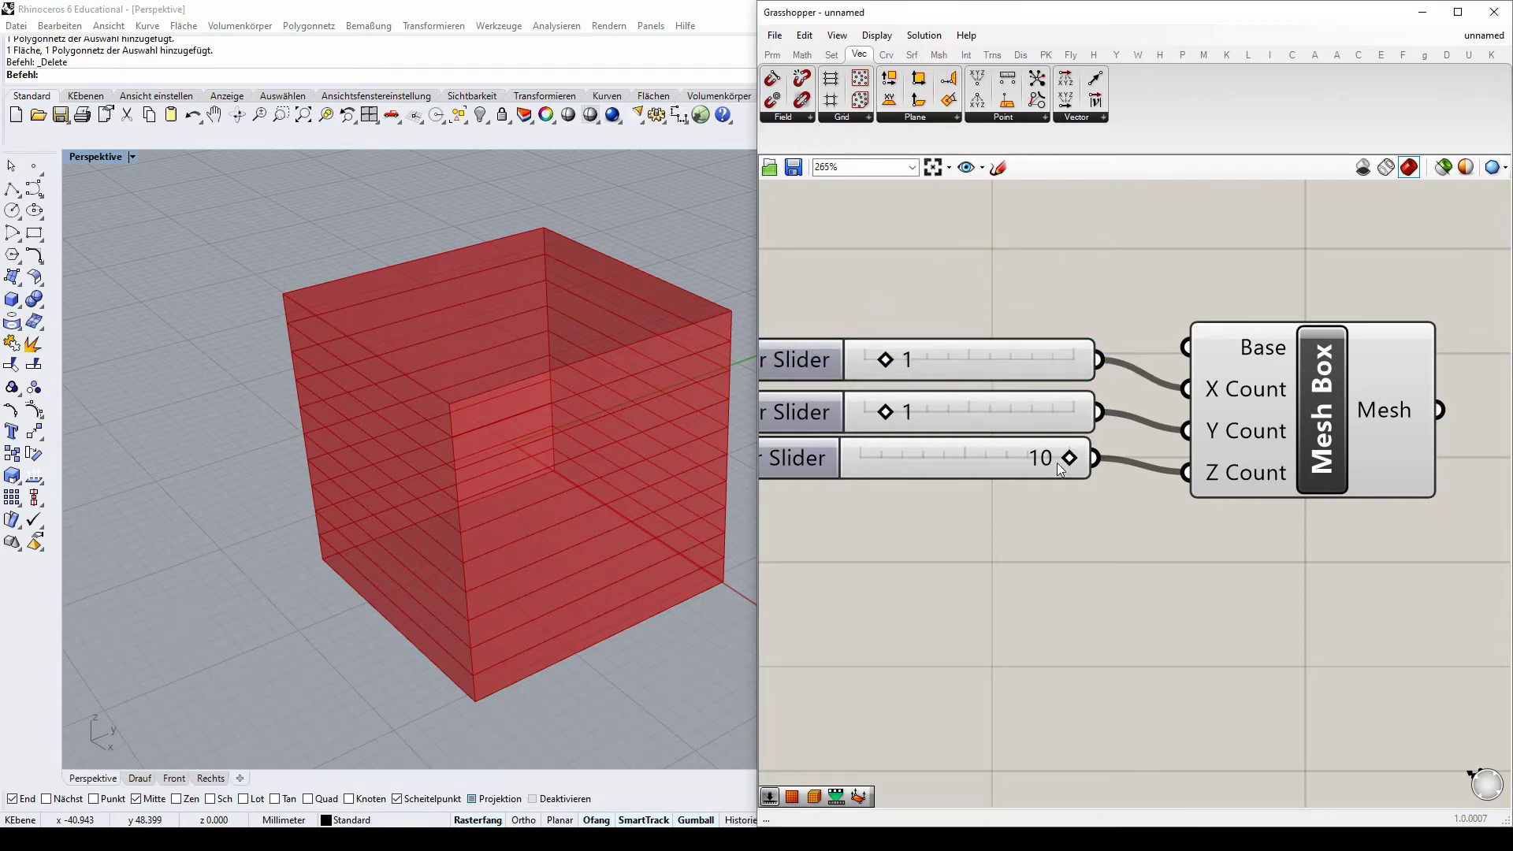
- Set the Z Count slider to 1 and inspect the undivided mesh box from several angles
left_click_drag(1069, 458, 881, 460)
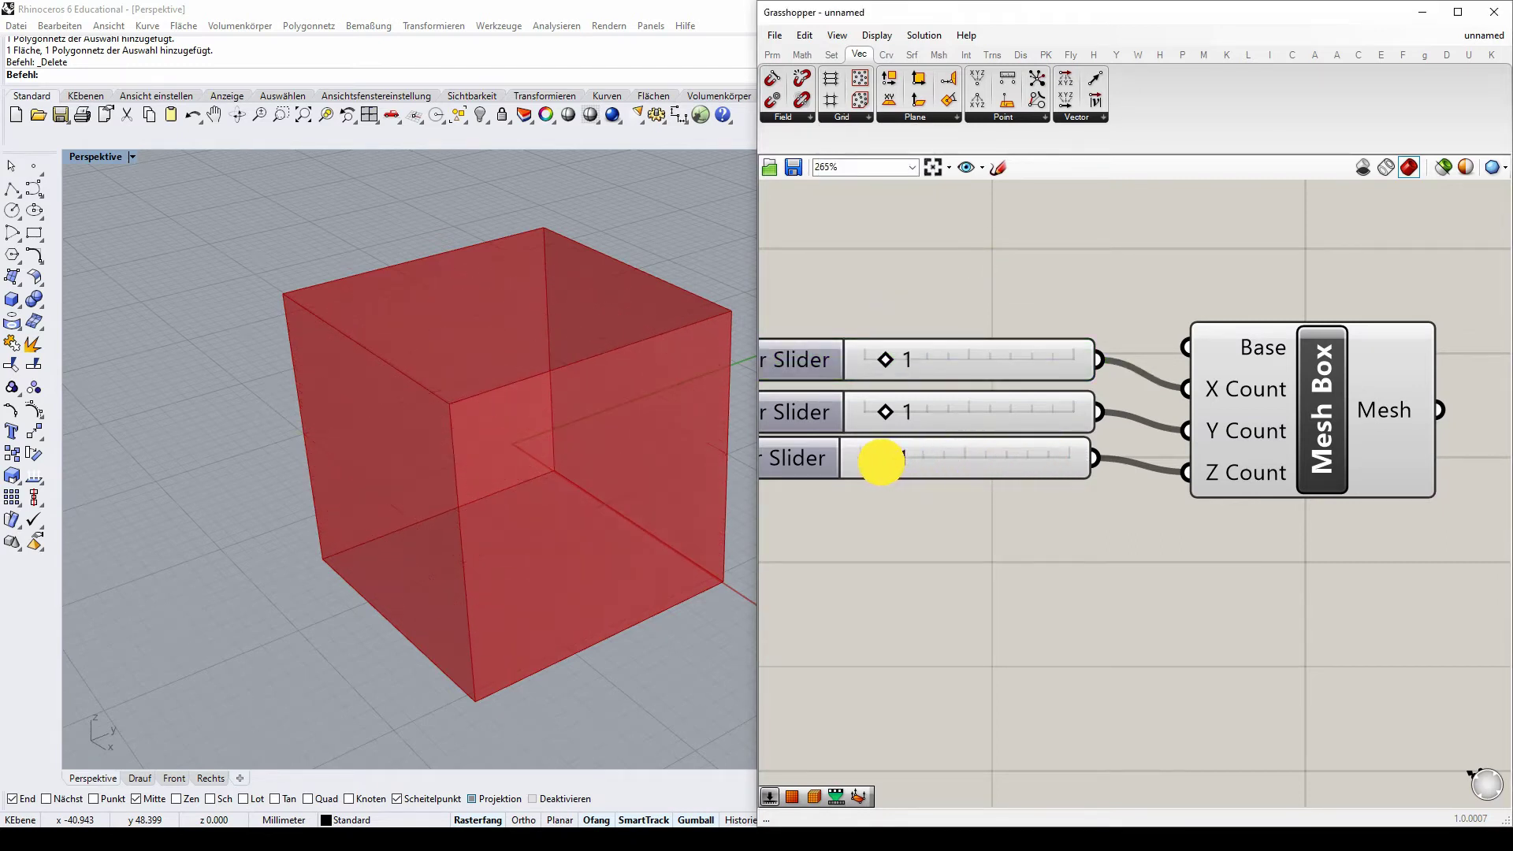
mouse_move(435, 372)
right_mouse_down()
mouse_move(355, 442)
mouse_move(468, 332)
mouse_move(513, 395)
mouse_move(459, 364)
right_mouse_up()
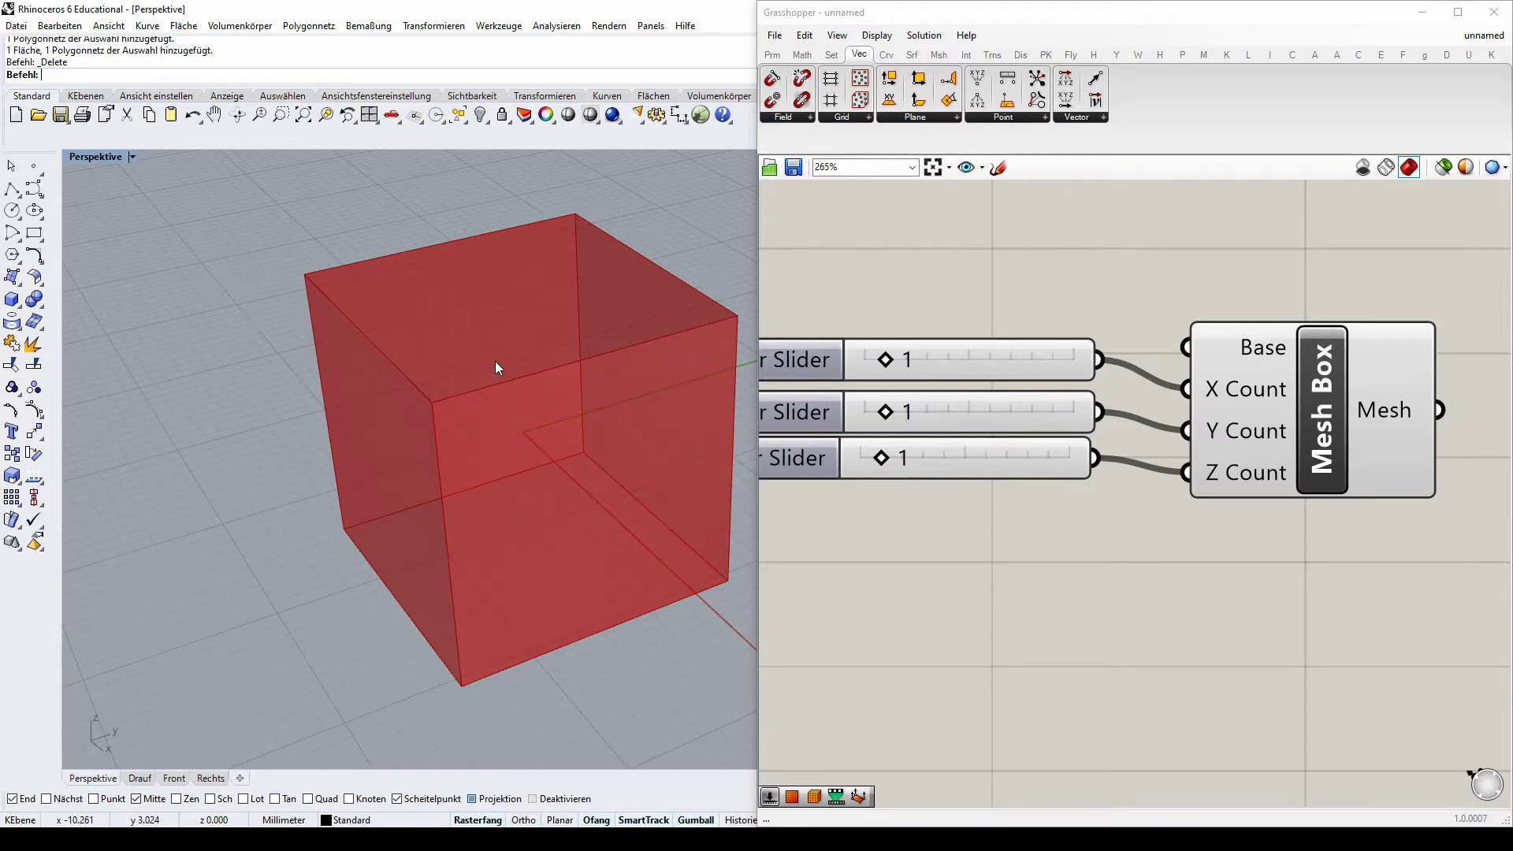
mouse_move(494, 360)
right_mouse_down()
mouse_move(399, 375)
mouse_move(513, 338)
mouse_move(503, 365)
mouse_move(512, 332)
mouse_move(483, 382)
mouse_move(482, 357)
mouse_move(517, 362)
mouse_move(558, 379)
mouse_move(557, 405)
mouse_move(475, 360)
right_mouse_up()
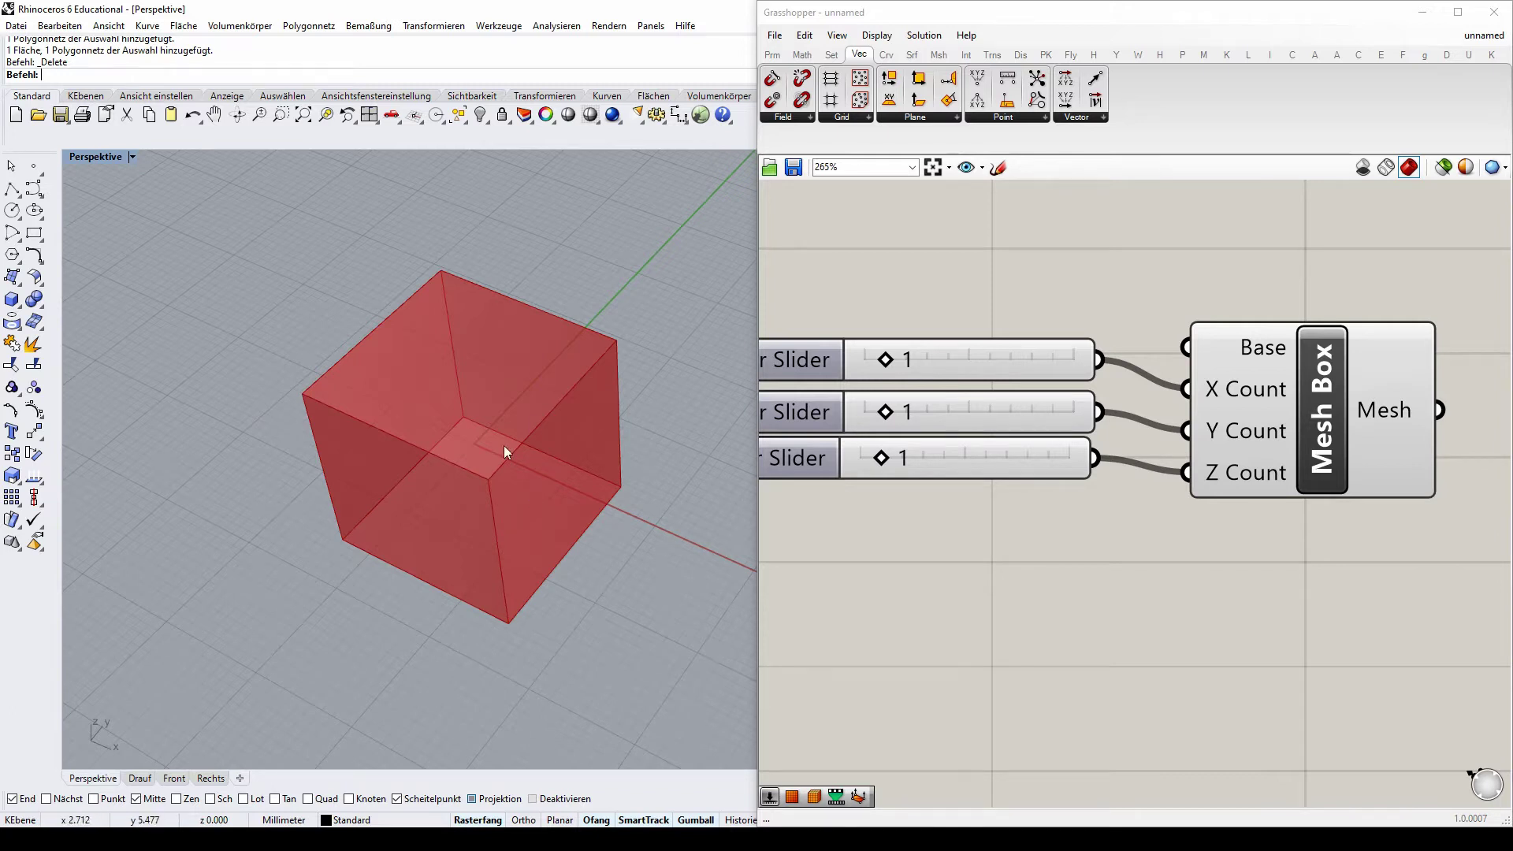
right_click_drag(367, 515, 482, 368)
scroll(453, 323, "up", 3)
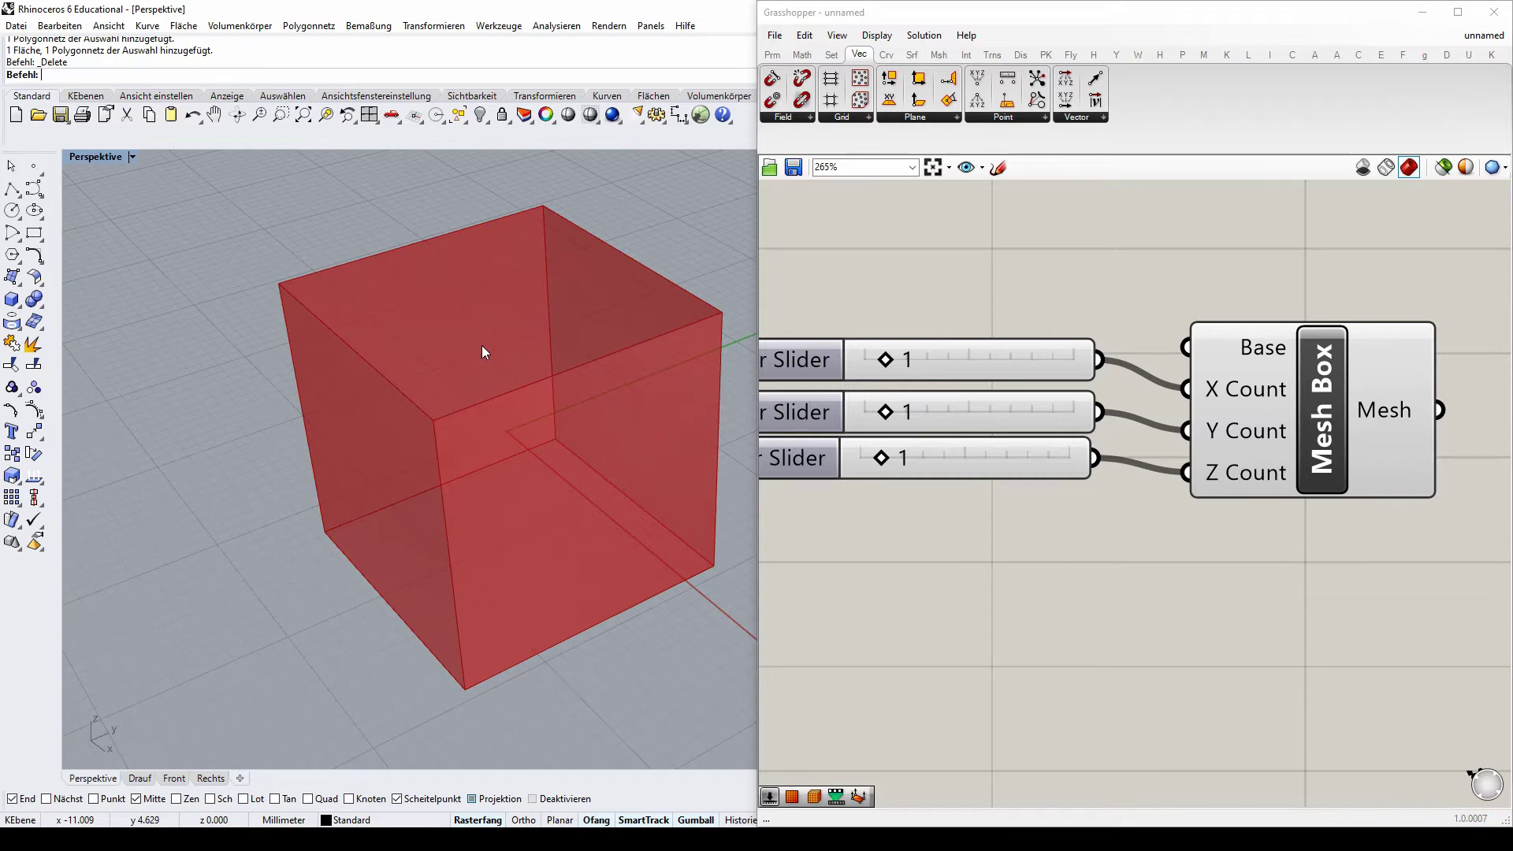
- Set the X Count, Y Count and Z Count sliders to 4 each
left_click(1114, 310)
left_click(914, 360)
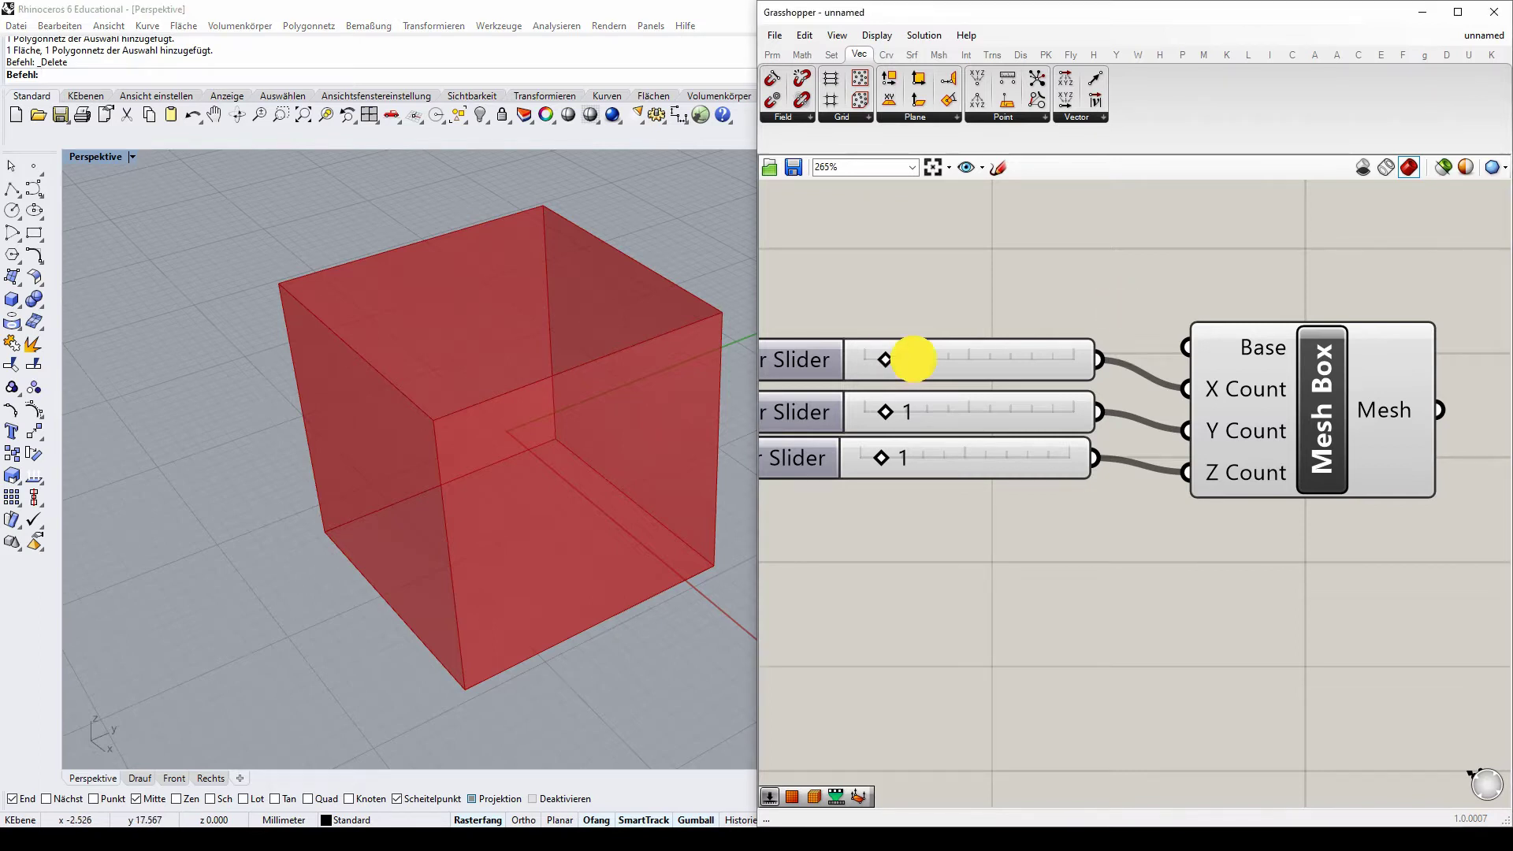
left_click_drag(914, 360, 947, 360)
left_click_drag(884, 411, 947, 412)
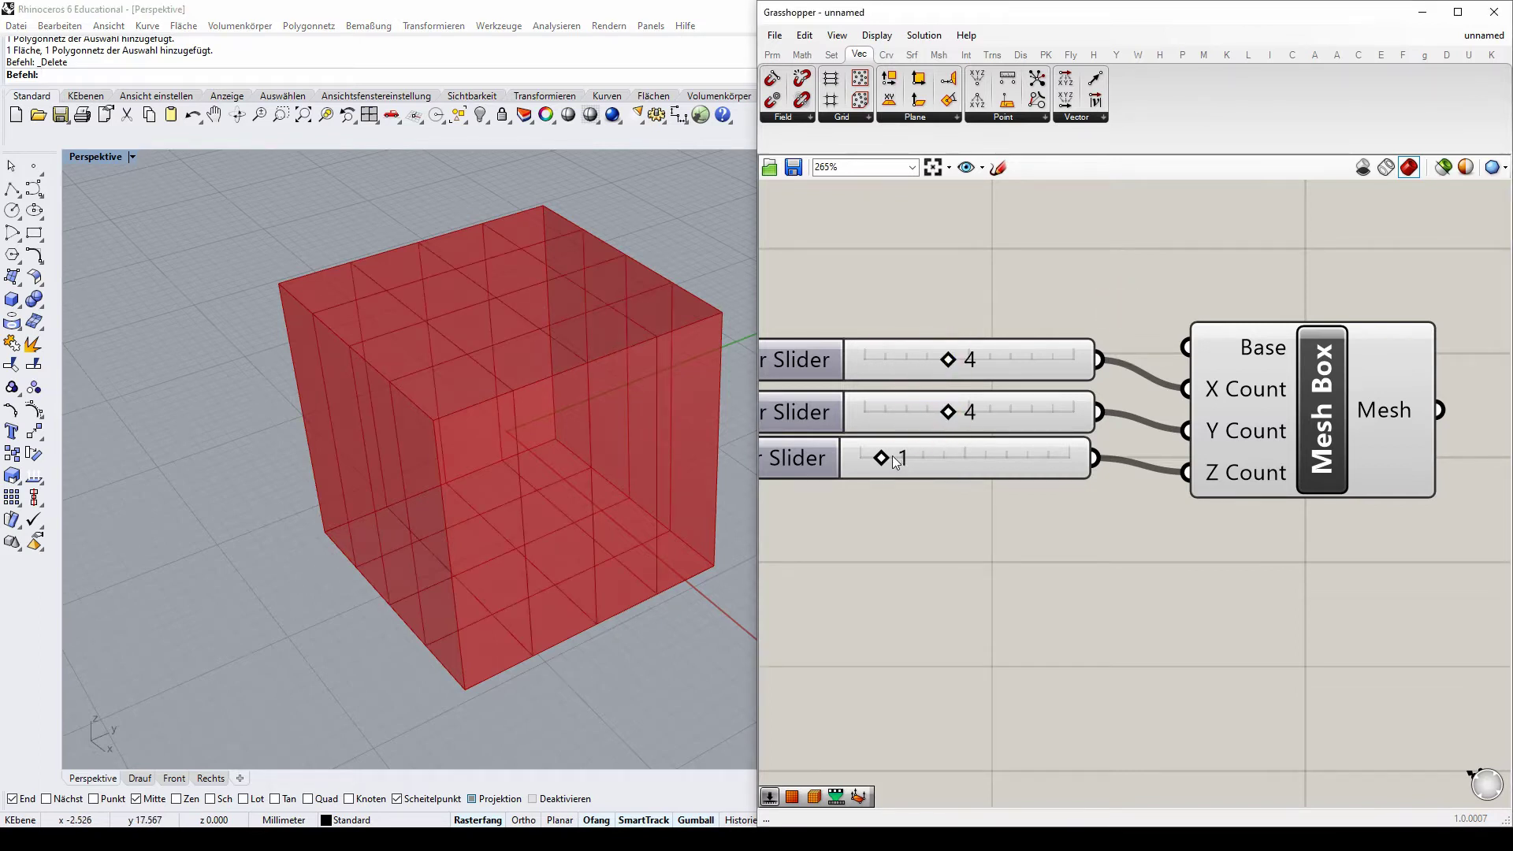
left_click_drag(881, 458, 949, 456)
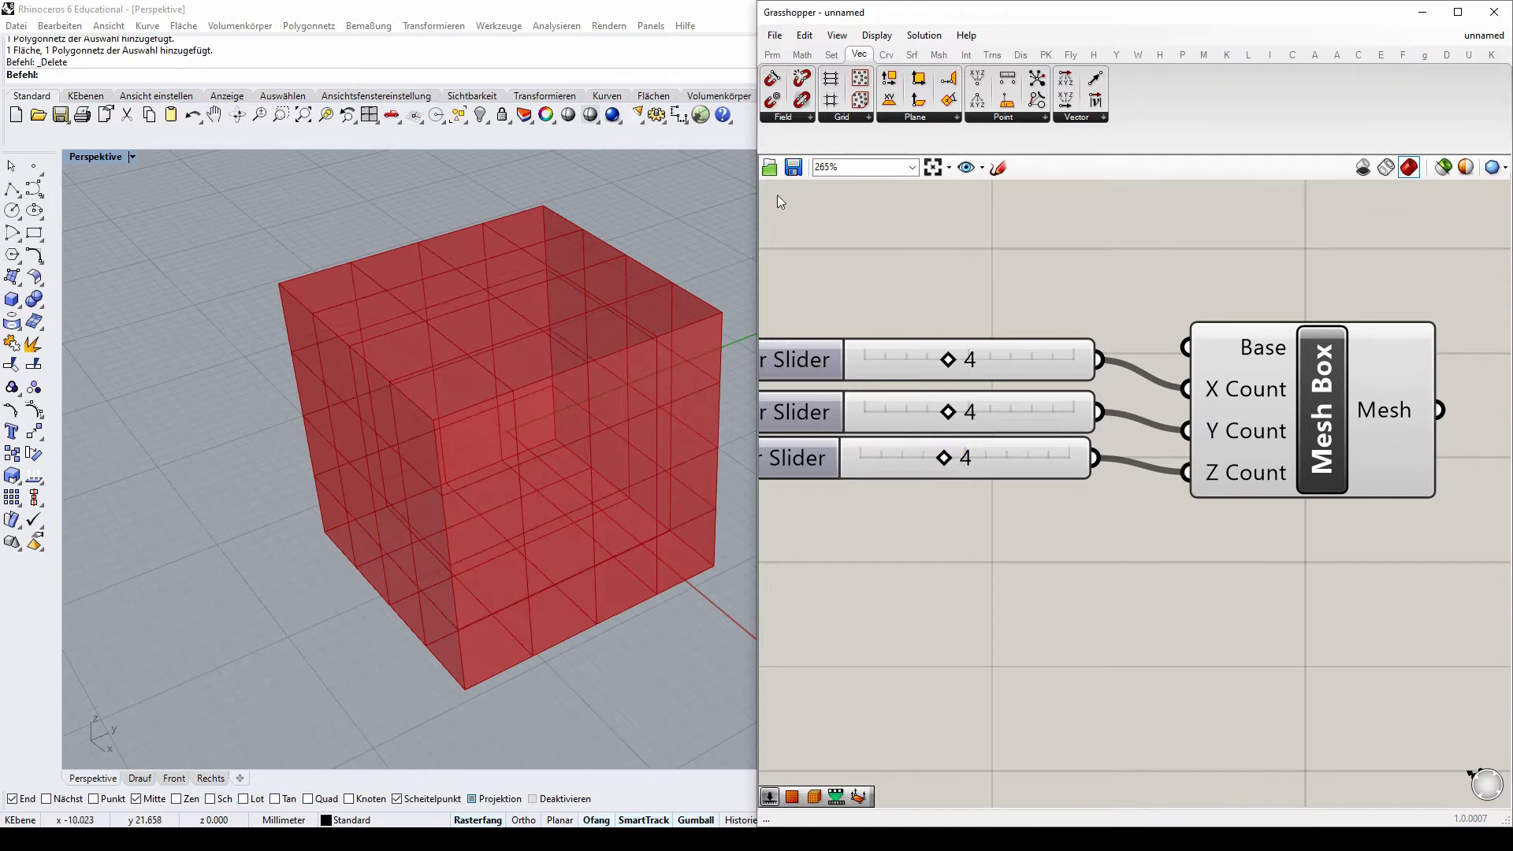
- Place a Mesh Sphere component from the Mesh primitives below the Mesh Box, and delete the Mesh Box
left_click(938, 54)
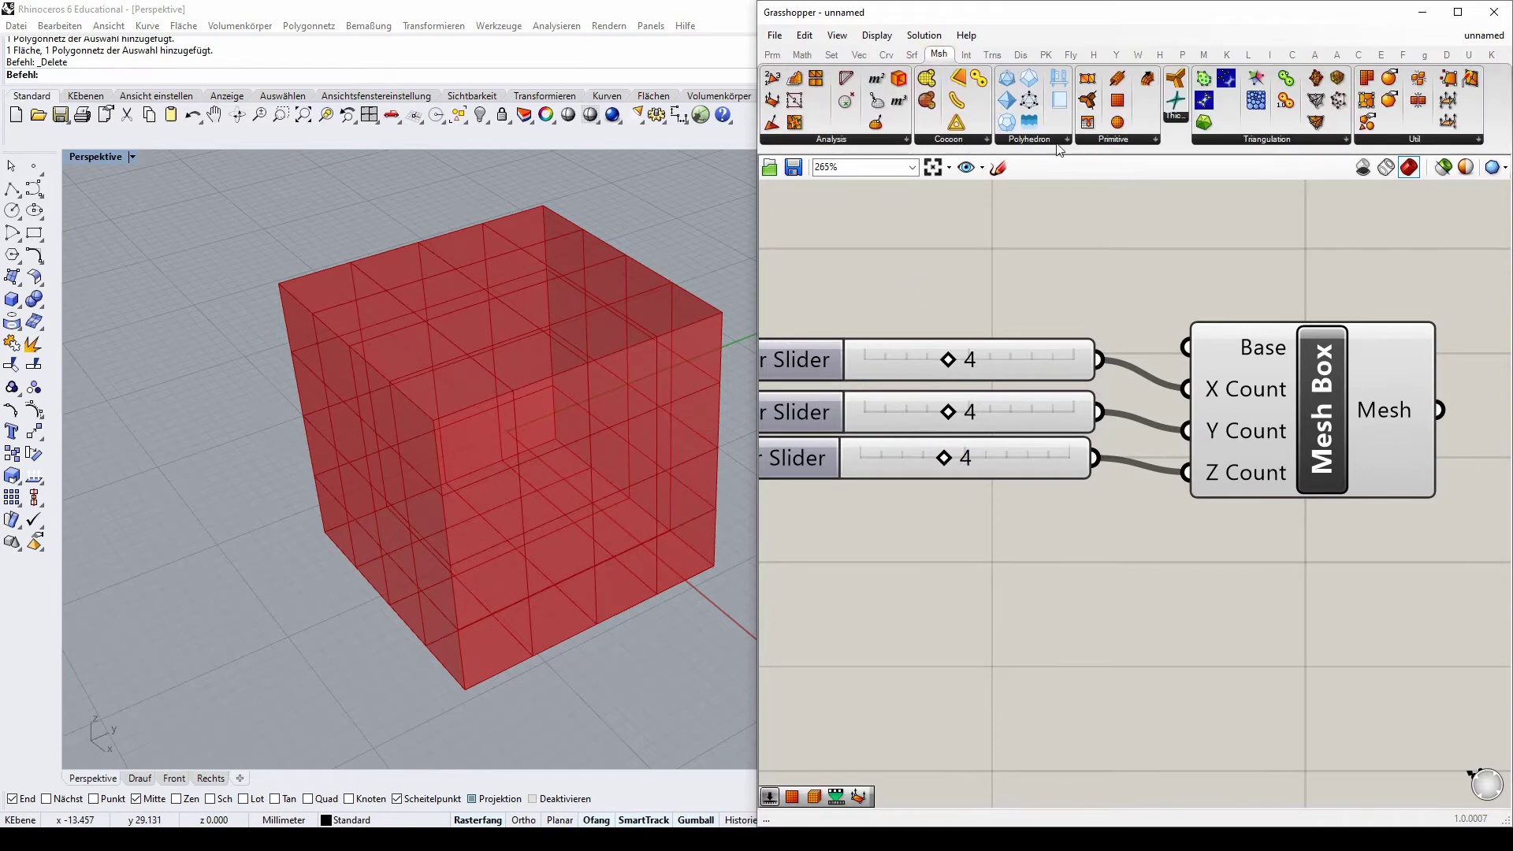
left_click(1111, 140)
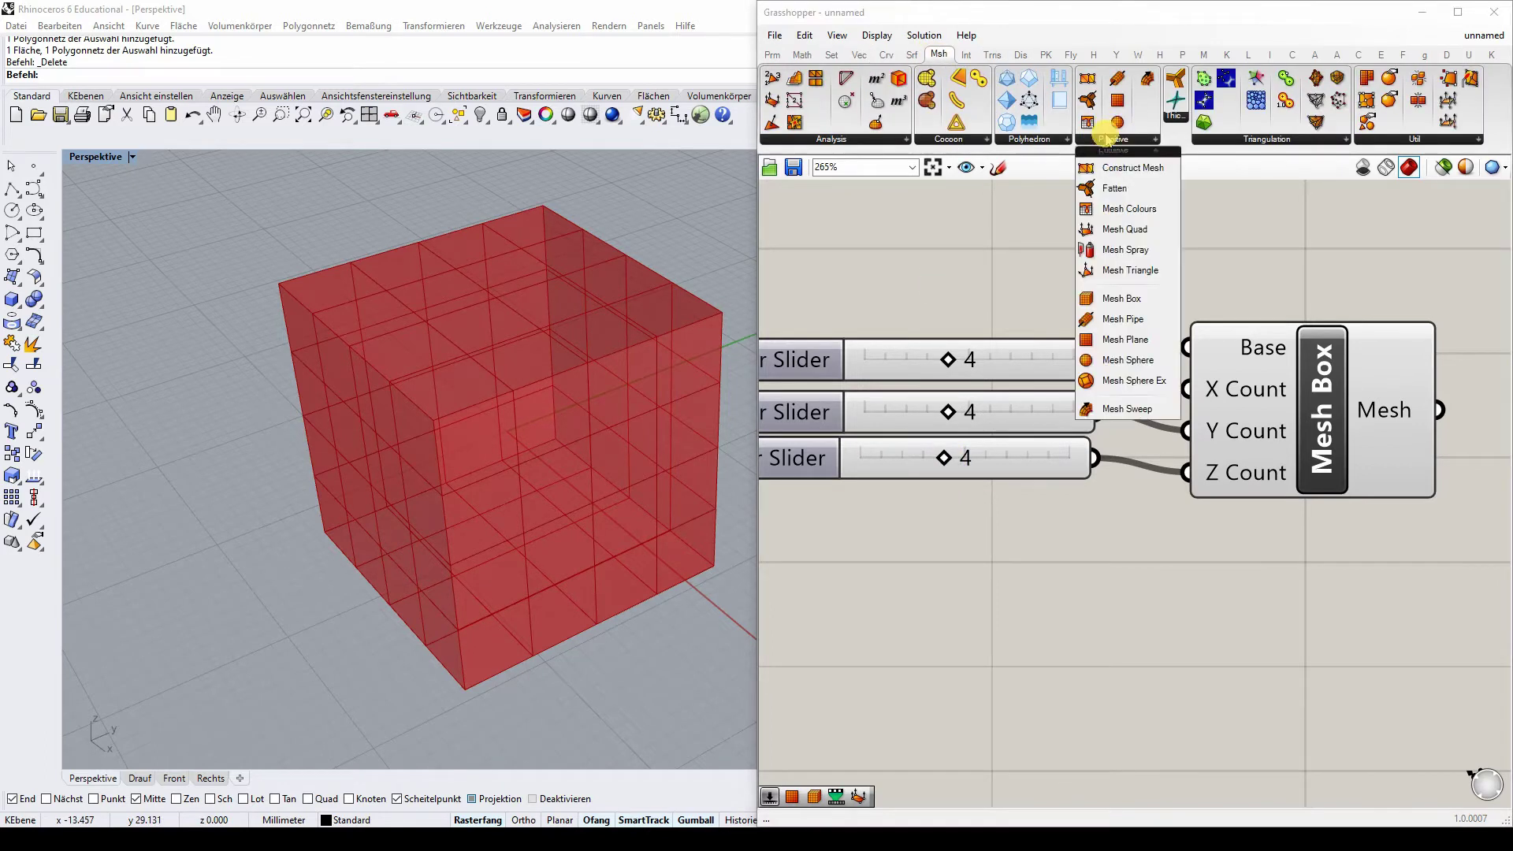
left_click(1127, 361)
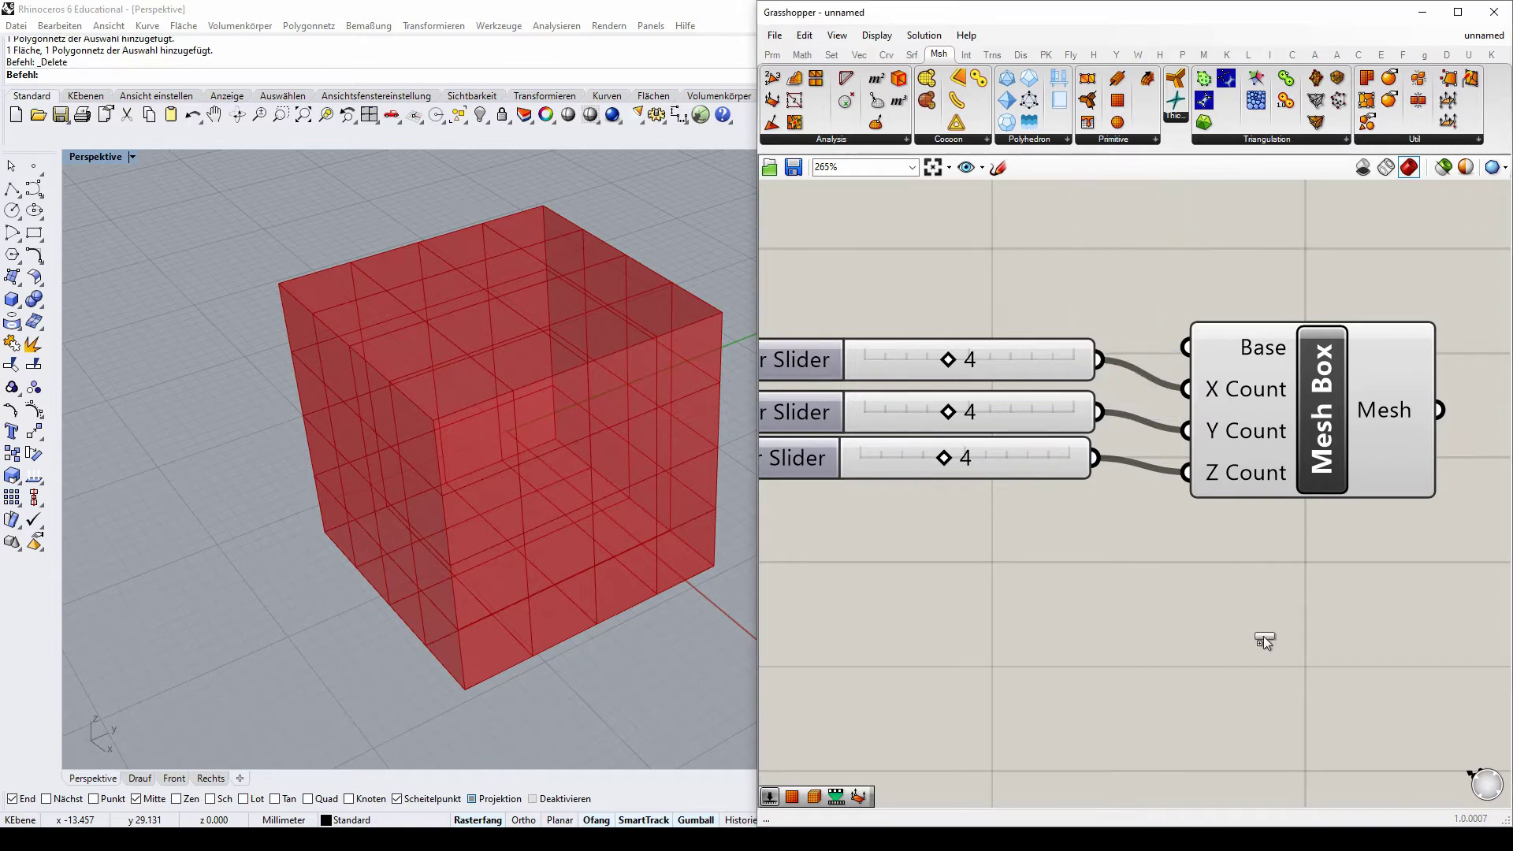
left_click(1276, 613)
scroll(1276, 466, "down", 2)
left_click(1274, 428)
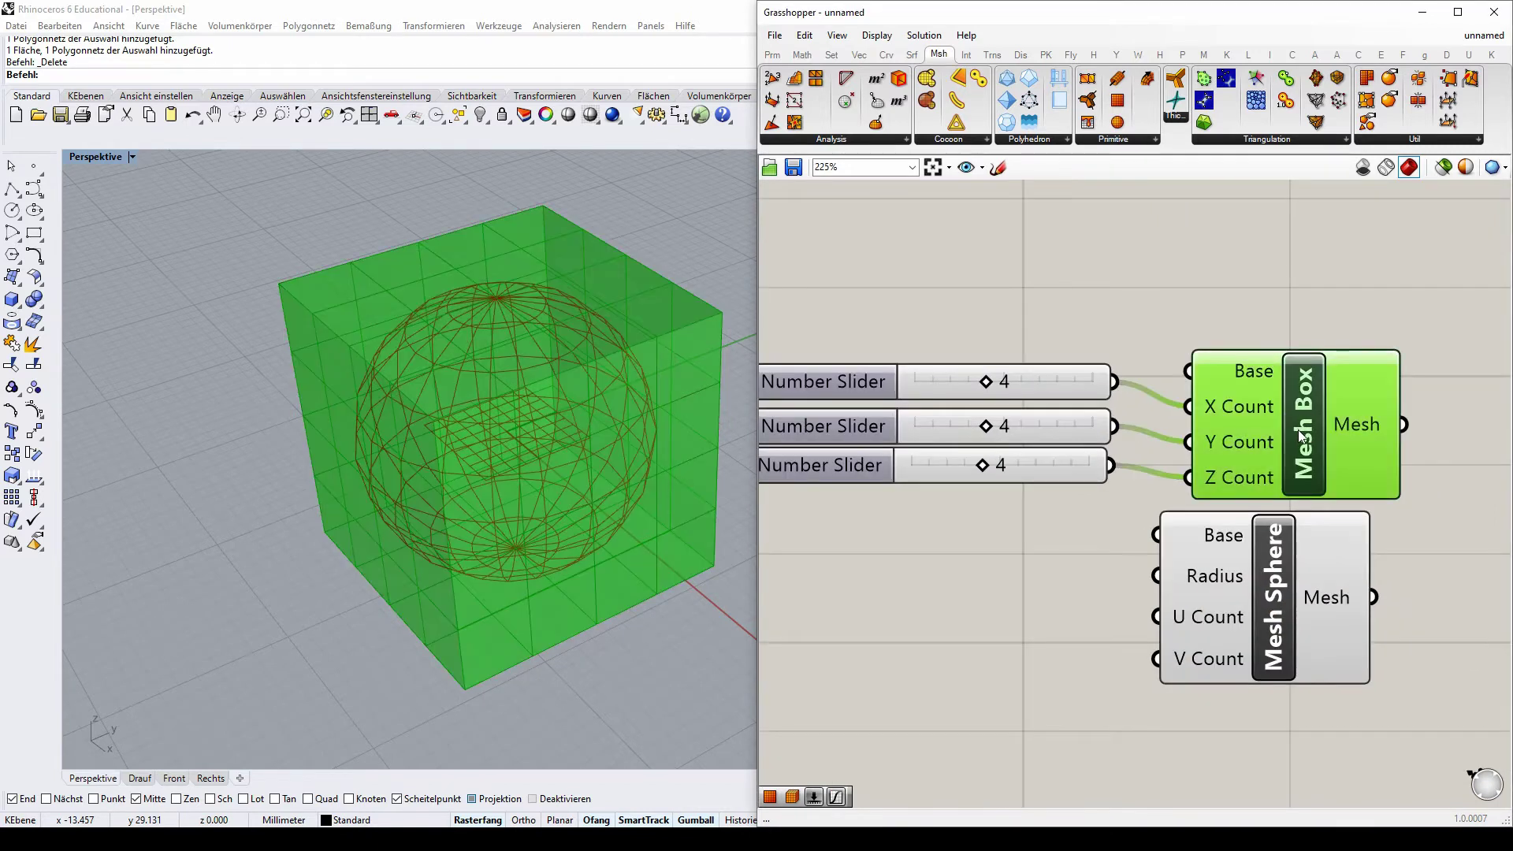
key("Delete")
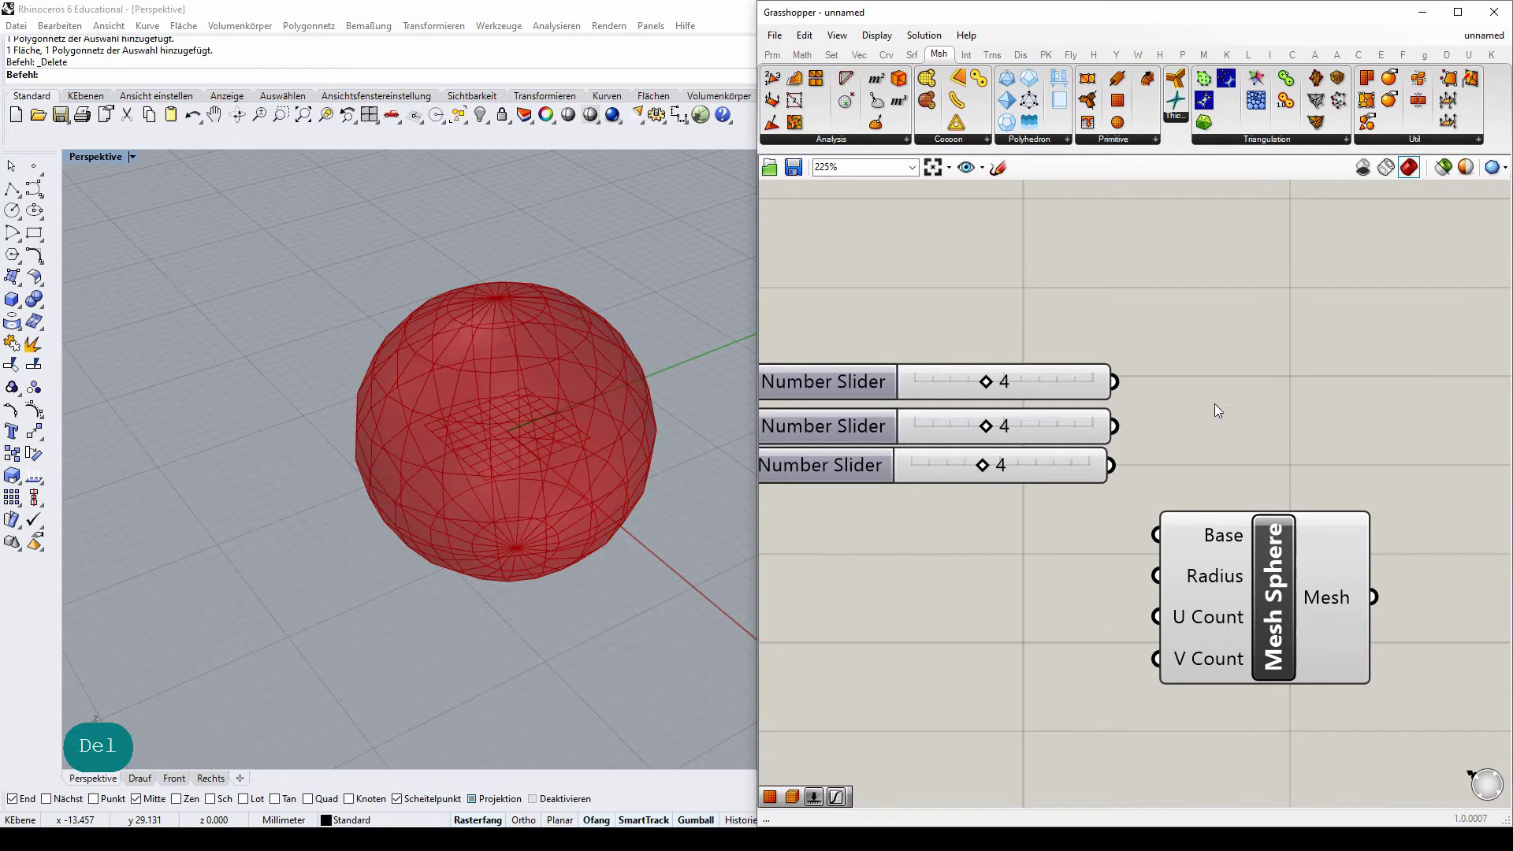
- Move all three number sliders down together beside the Mesh Sphere's count inputs and deselect them
left_click(1053, 463)
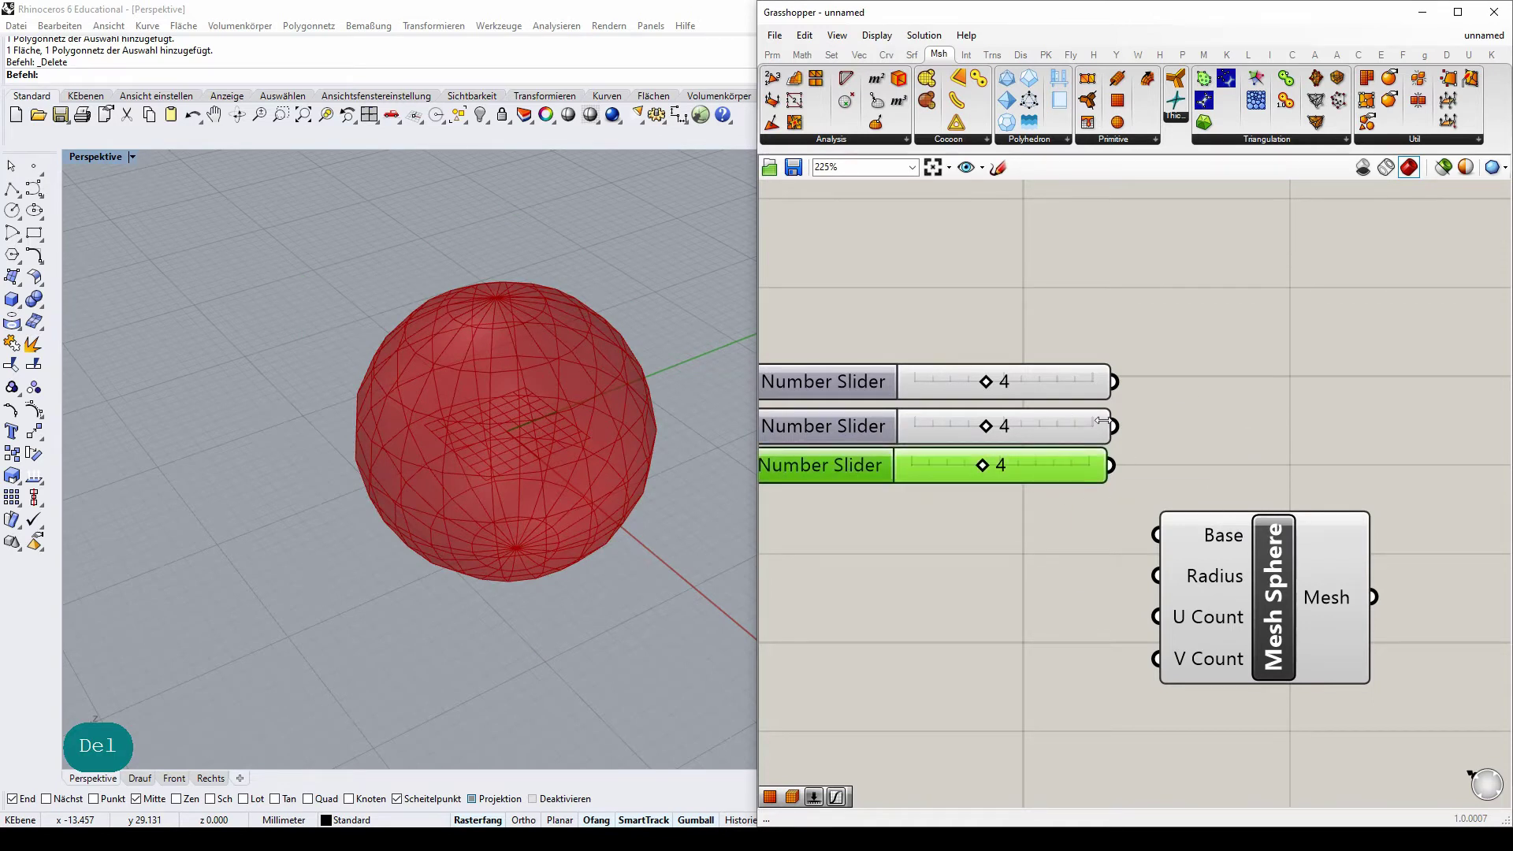
left_click(1028, 428)
left_click_drag(1041, 382, 1003, 608)
left_click(1057, 479)
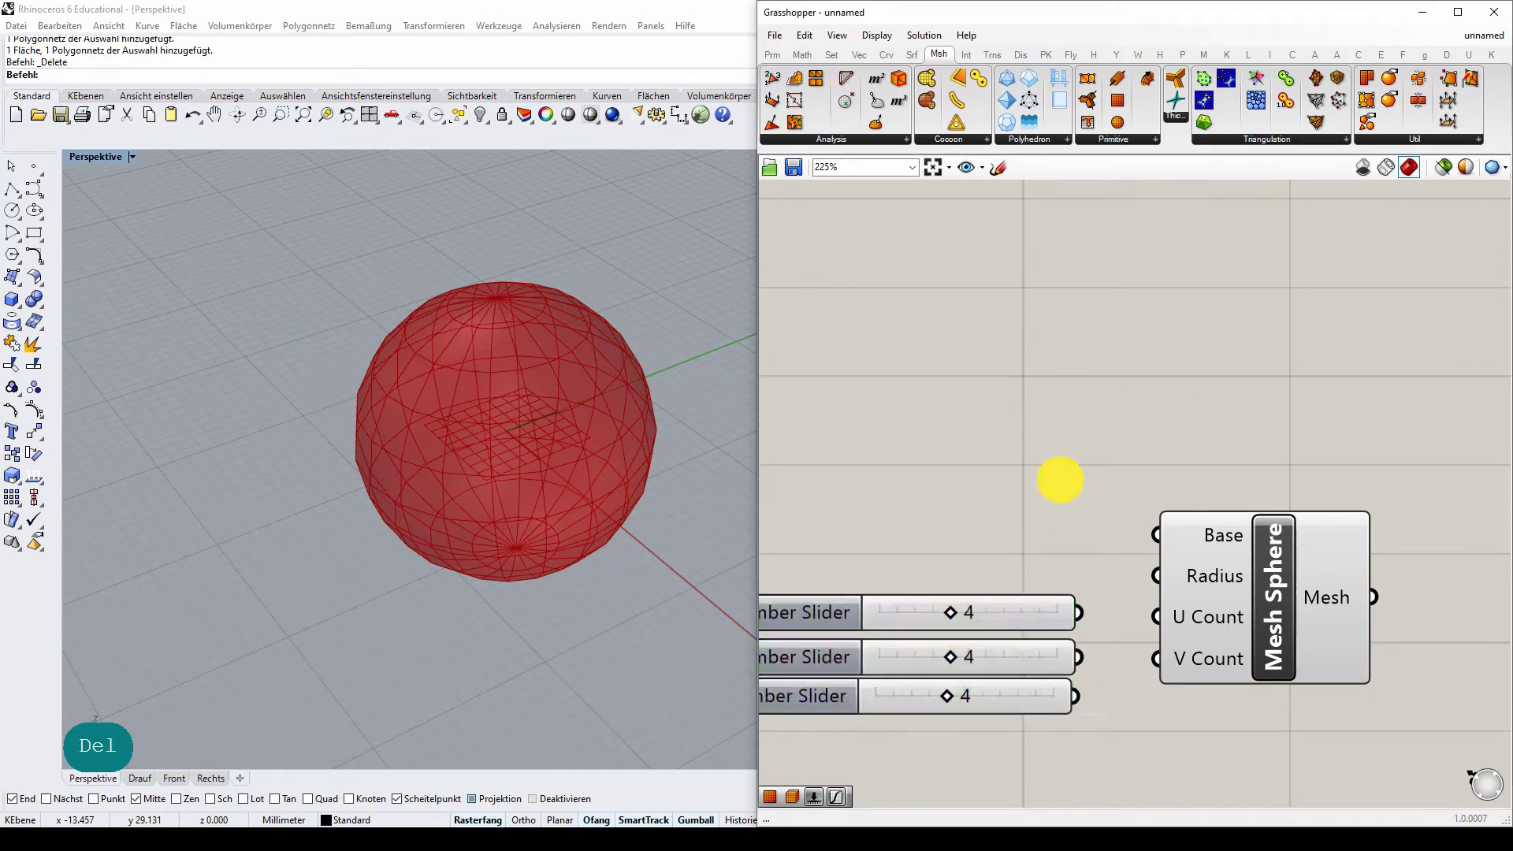
- Wire the upper two sliders to the Mesh Sphere's U Count and V Count inputs
scroll(1106, 589, "up", 2)
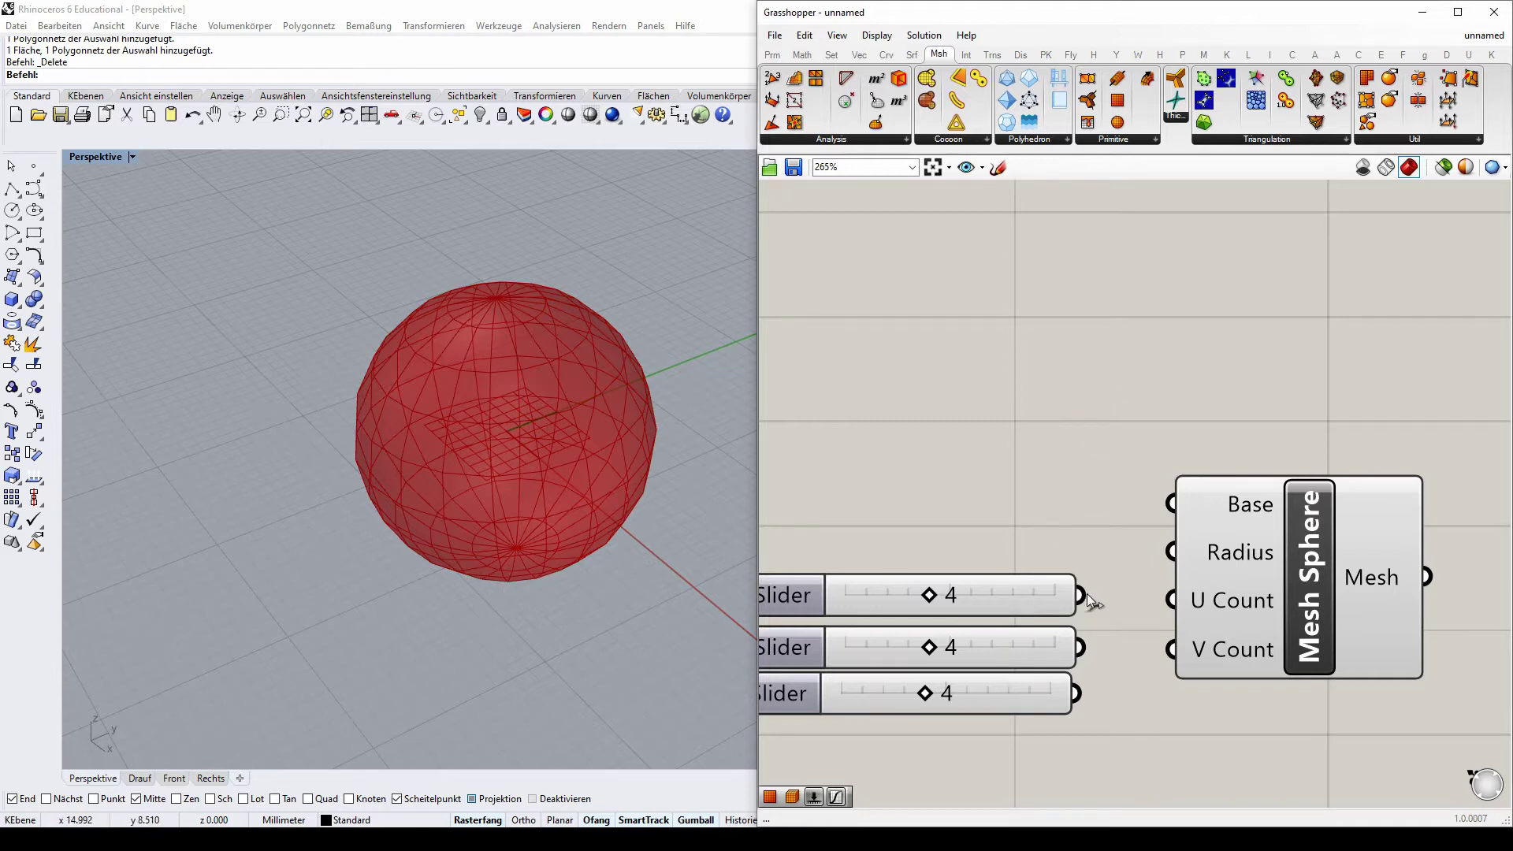
left_click_drag(1087, 600, 1166, 601)
left_click_drag(1082, 647, 1174, 650)
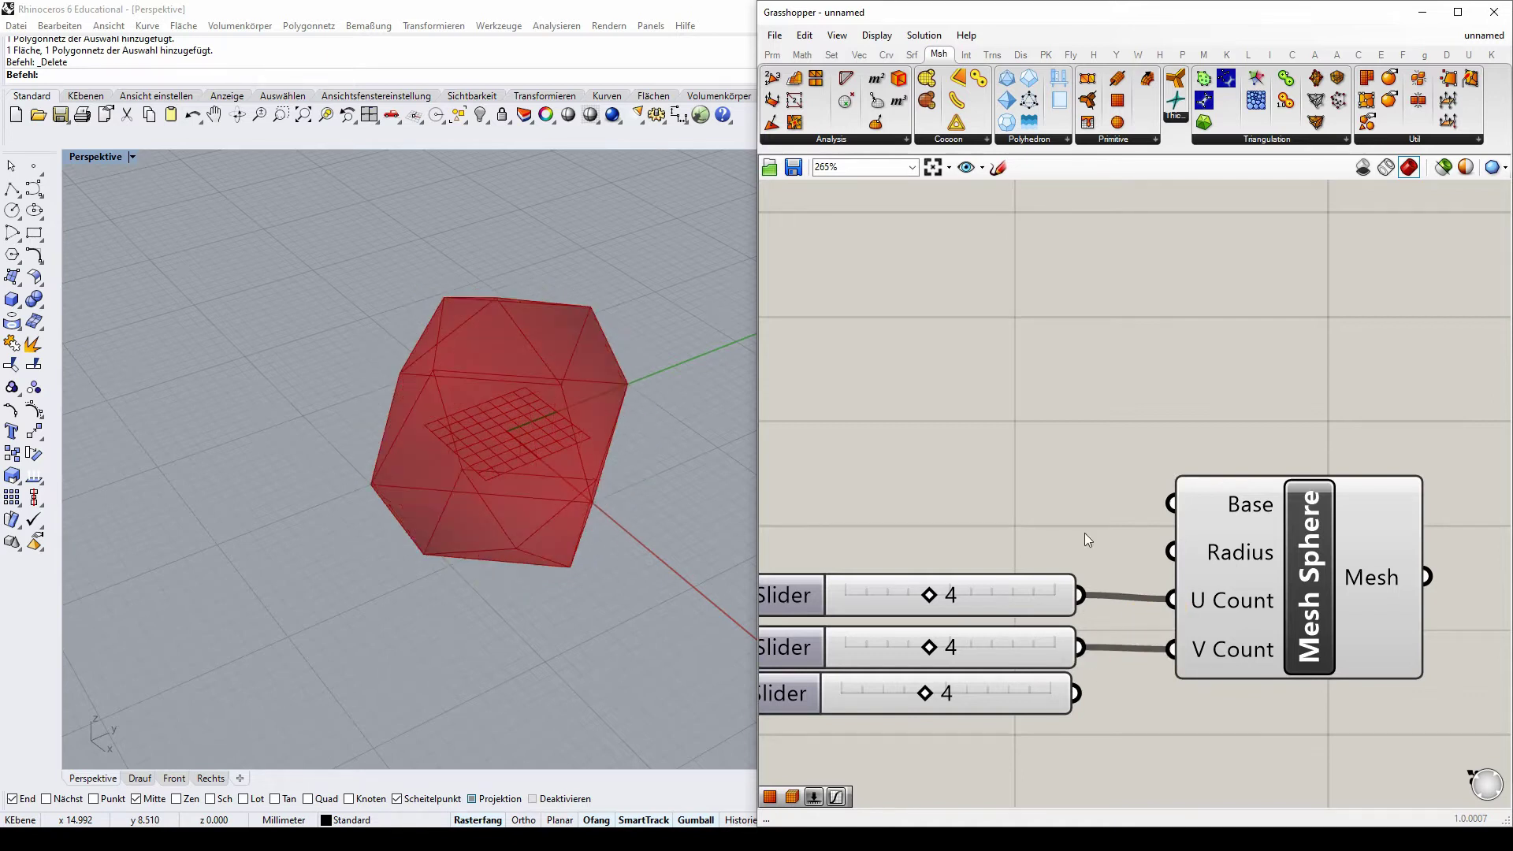
- Set the Mesh Sphere's U Count slider to 3 and inspect the coarse mesh from above
mouse_move(567, 362)
right_mouse_down()
mouse_move(456, 436)
mouse_move(584, 341)
right_mouse_up()
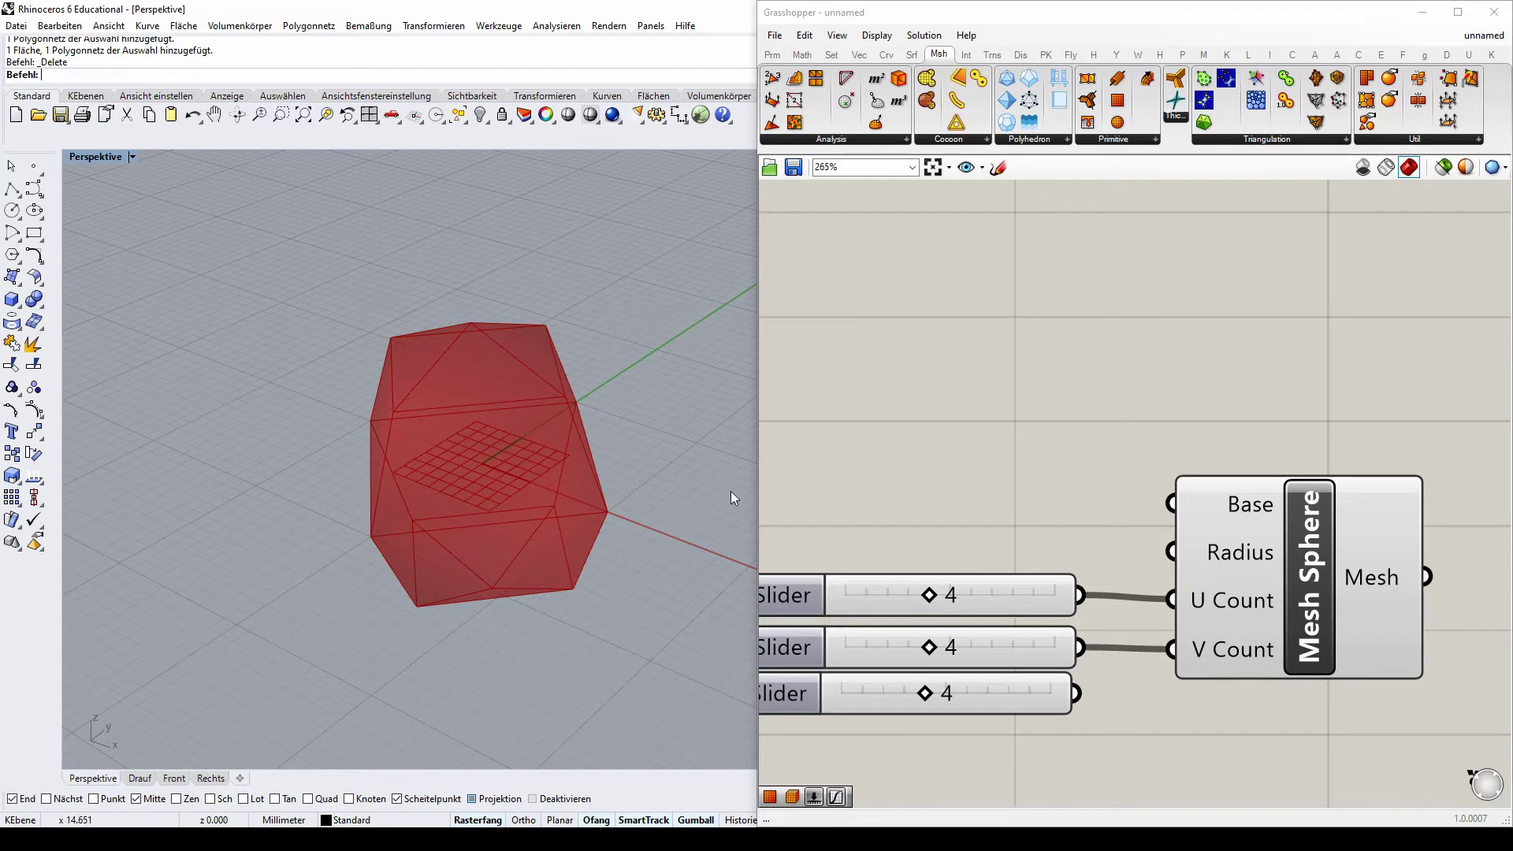
mouse_move(935, 605)
left_mouse_down()
mouse_move(889, 599)
mouse_move(905, 601)
left_mouse_up()
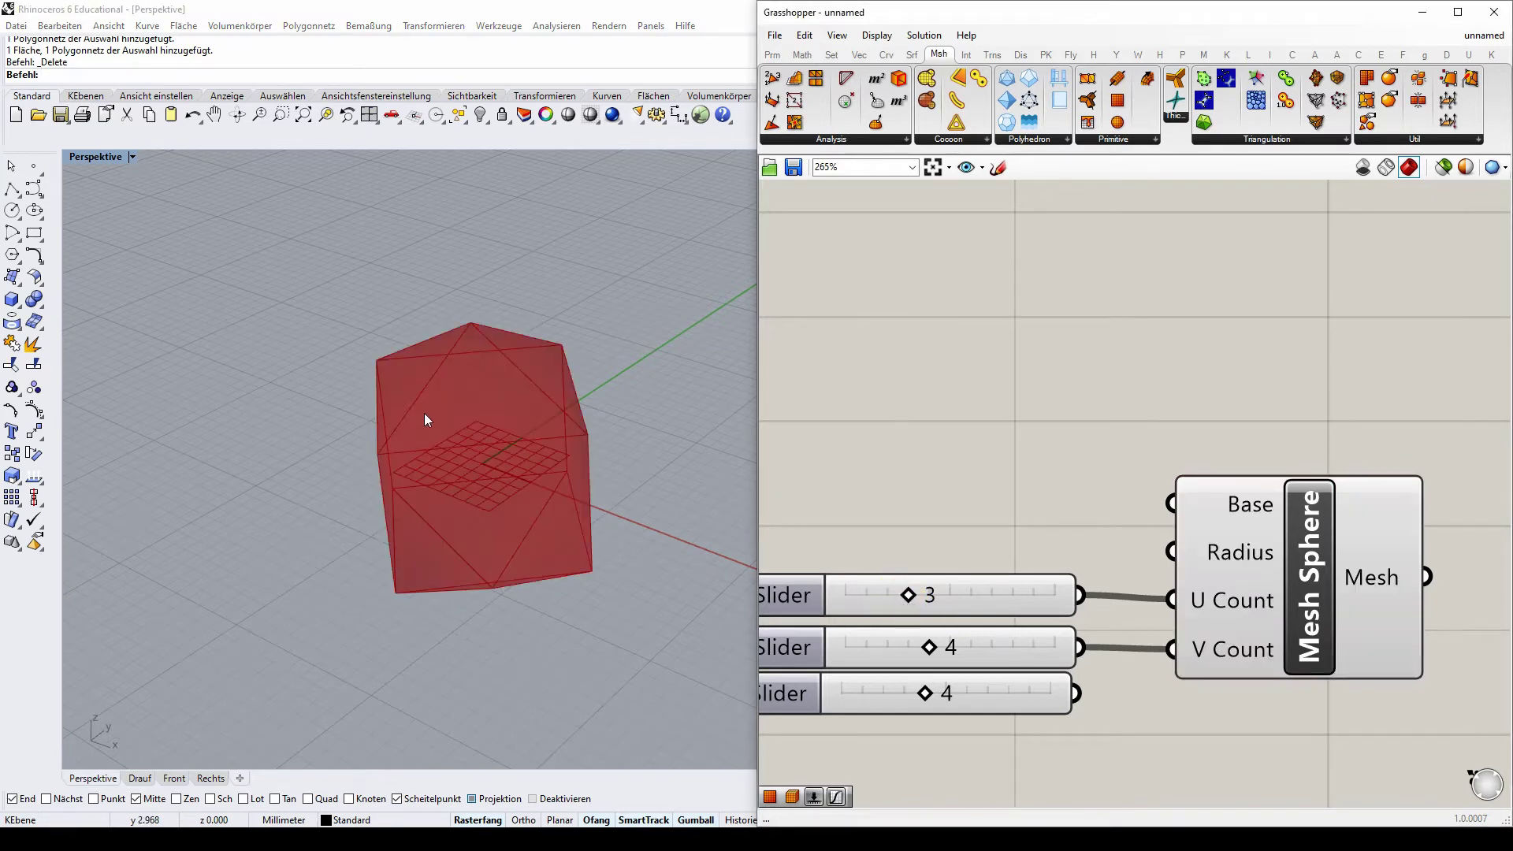
right_click_drag(424, 413, 484, 475)
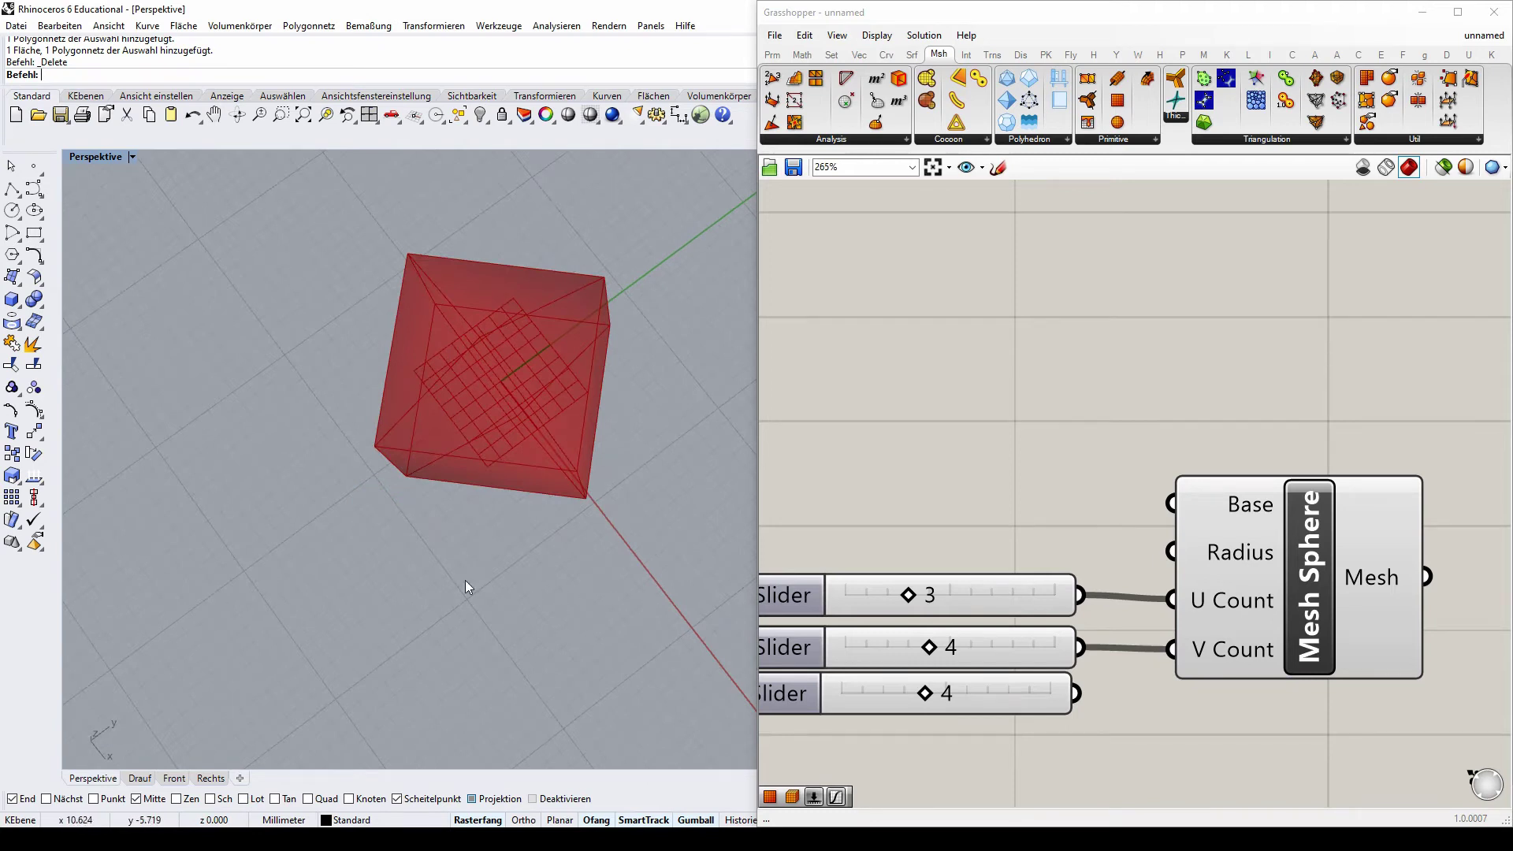
- Set the Mesh Sphere's V Count slider to 3 and inspect the coarse mesh at an angle
right_click_drag(321, 488, 382, 320)
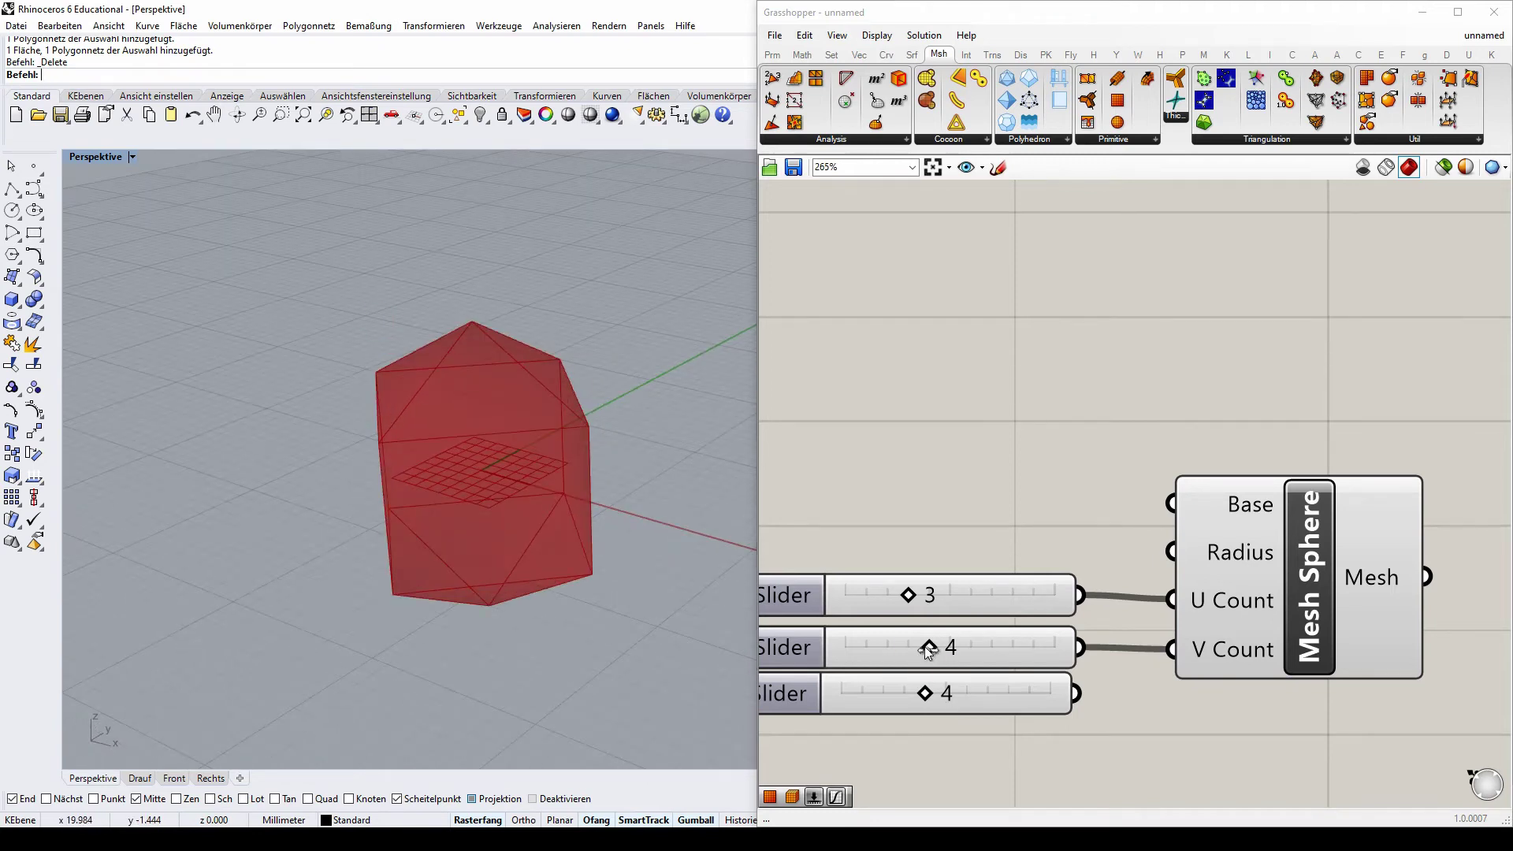
left_click_drag(928, 650, 895, 641)
right_click_drag(355, 378, 430, 402)
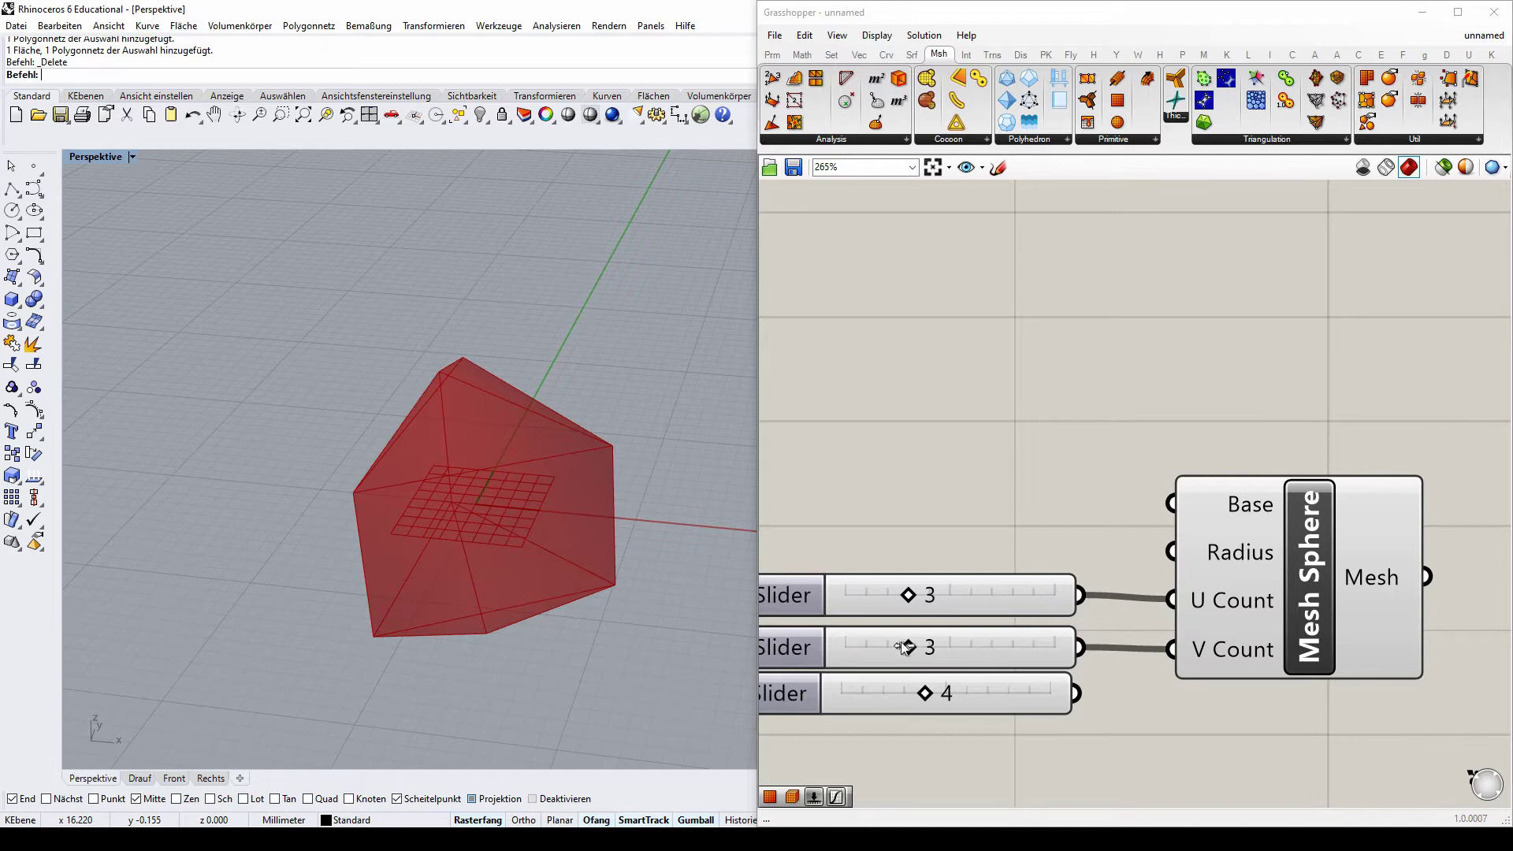
- Raise both the U Count and V Count sliders of the Mesh Sphere to 10 and inspect the rounder mesh
left_click_drag(904, 647, 1146, 667)
left_click_drag(918, 599, 1103, 623)
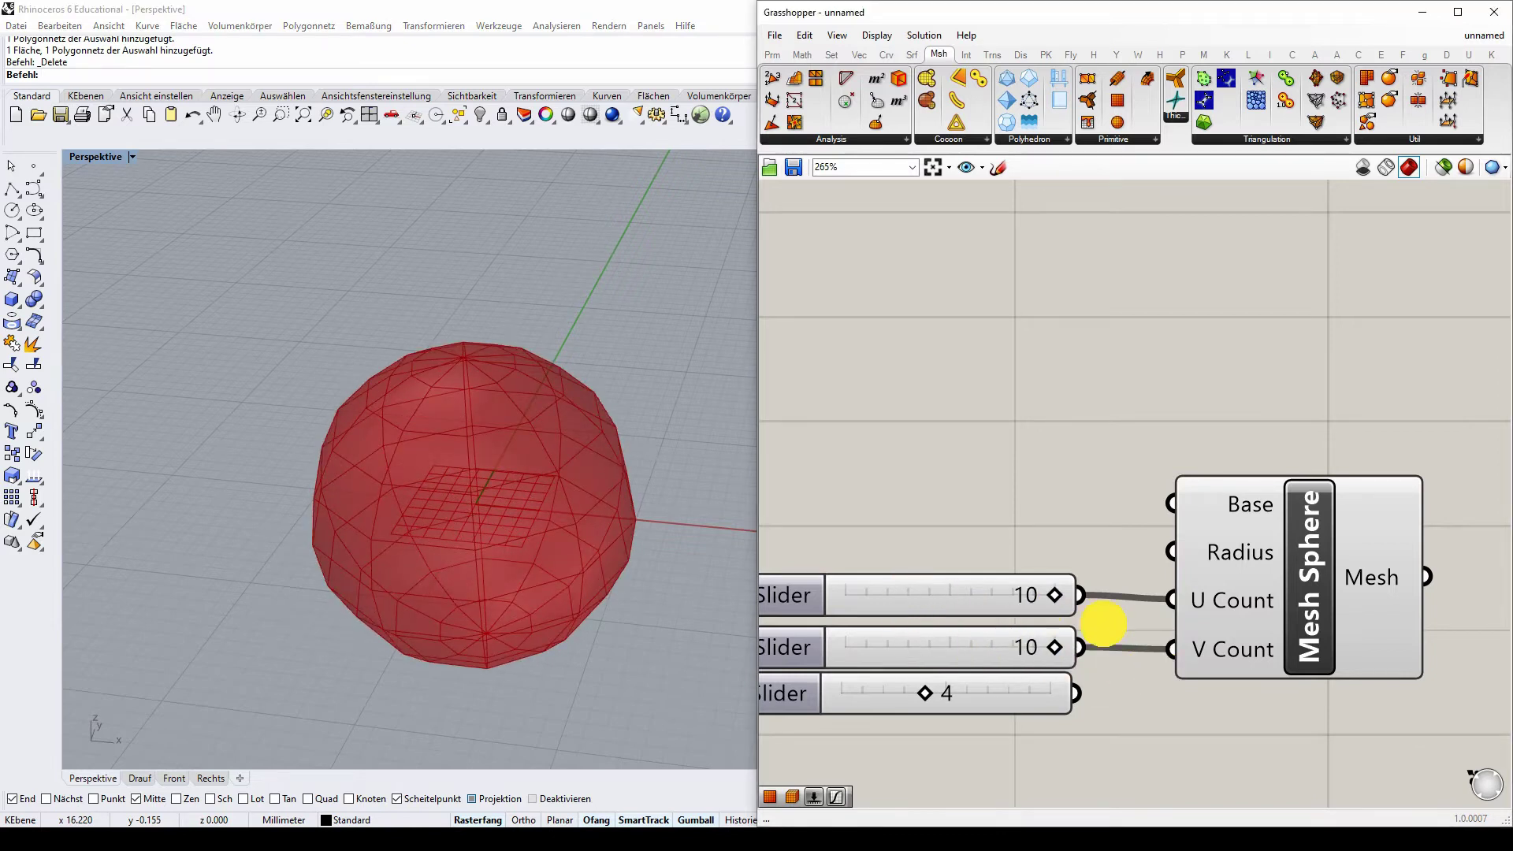
right_click_drag(383, 520, 336, 537)
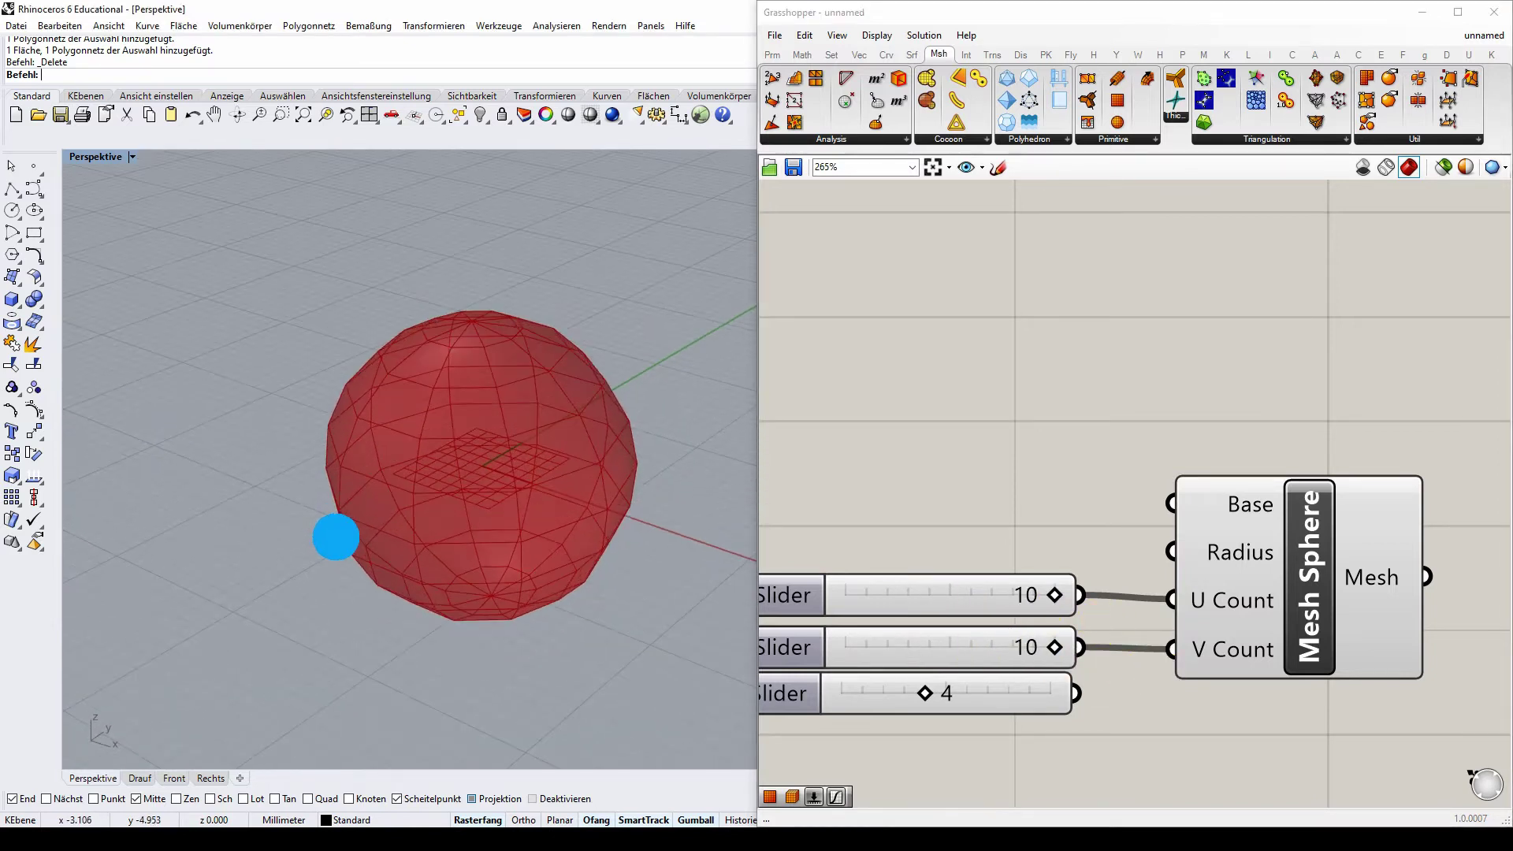
- Delete all three number sliders beside the Mesh Sphere
right_click_drag(1056, 412, 1144, 358)
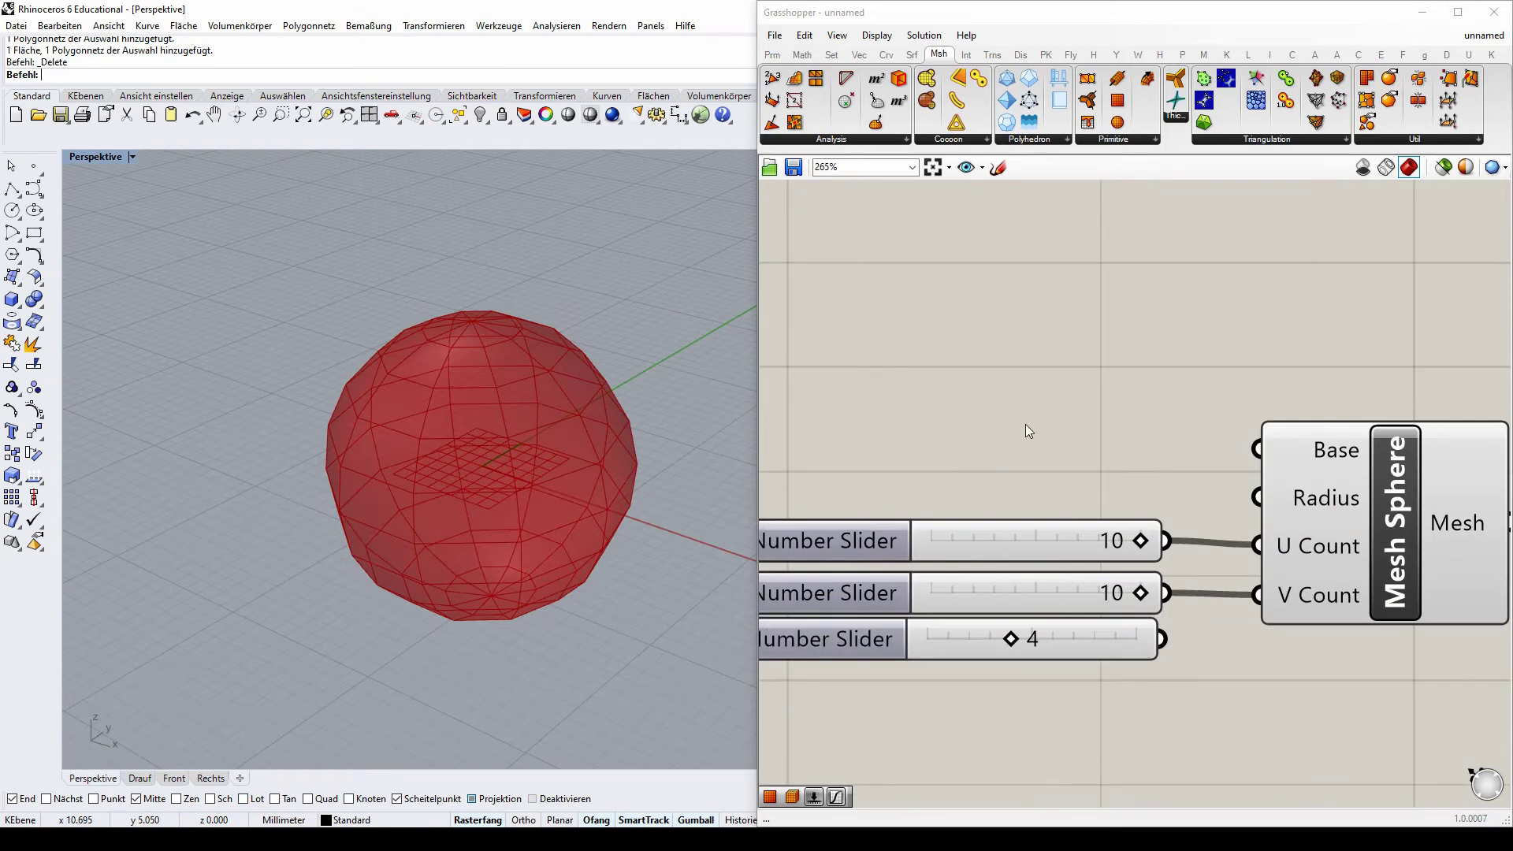
left_click_drag(1025, 424, 944, 662)
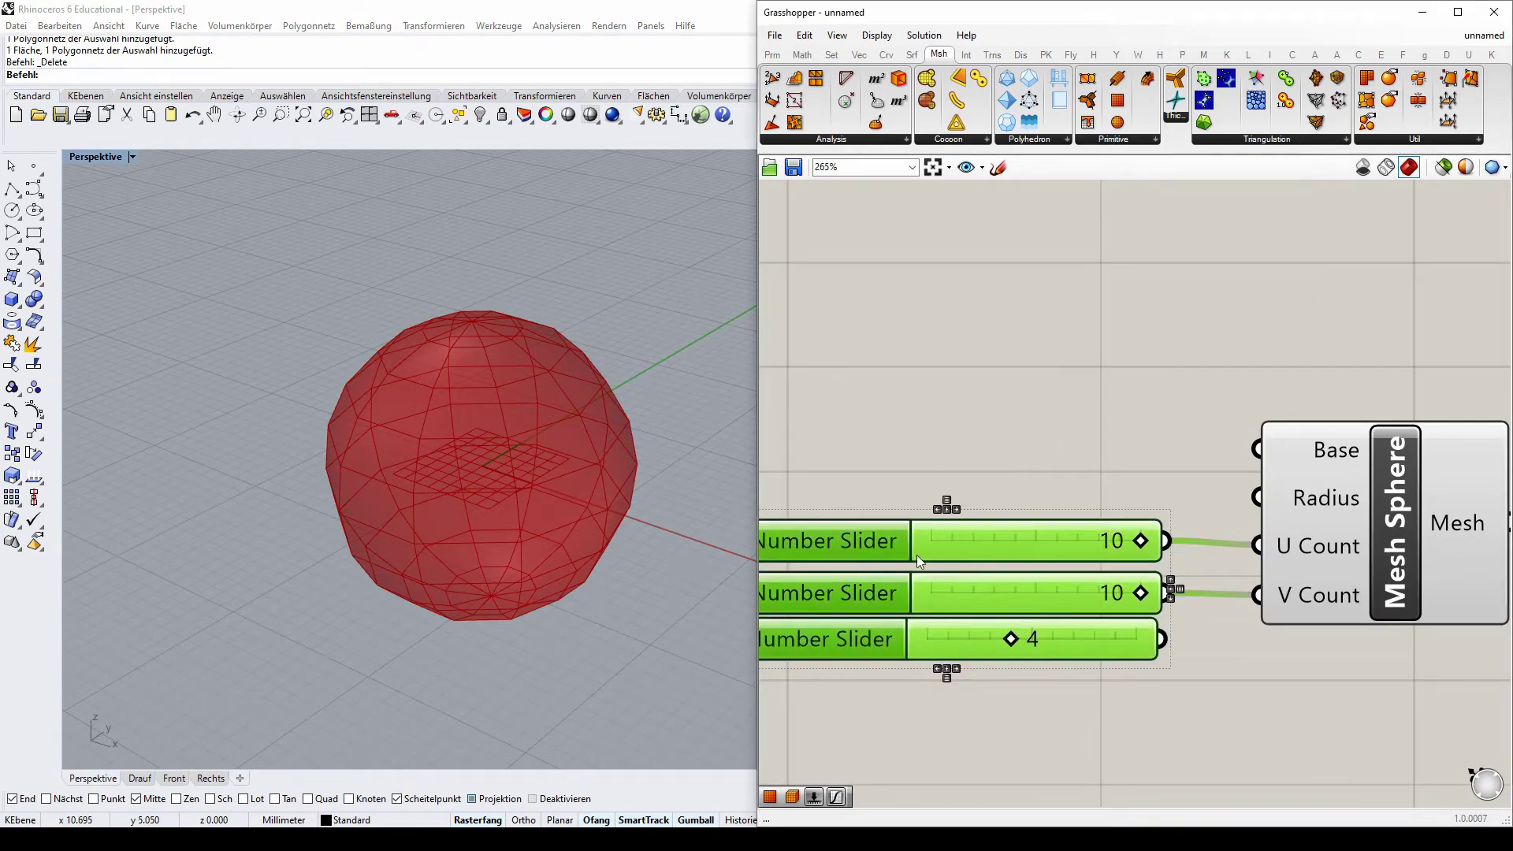
key("Delete")
key("Delete")
- Add a number slider with value 100, wire it to both U Count and V Count, and inspect the dense mesh sphere
double_click(967, 518)
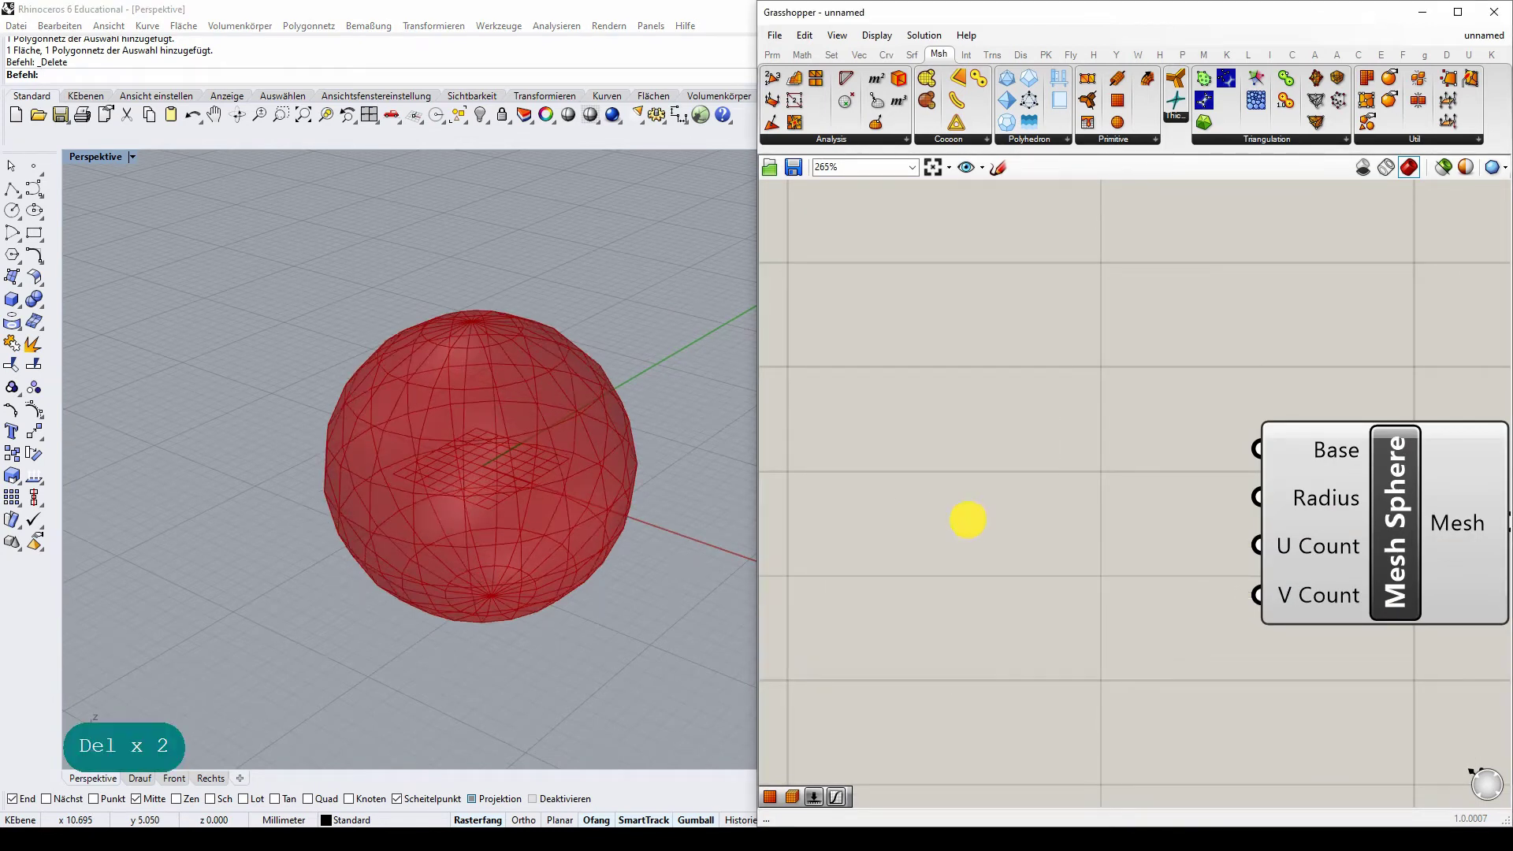
type("100")
key("Return")
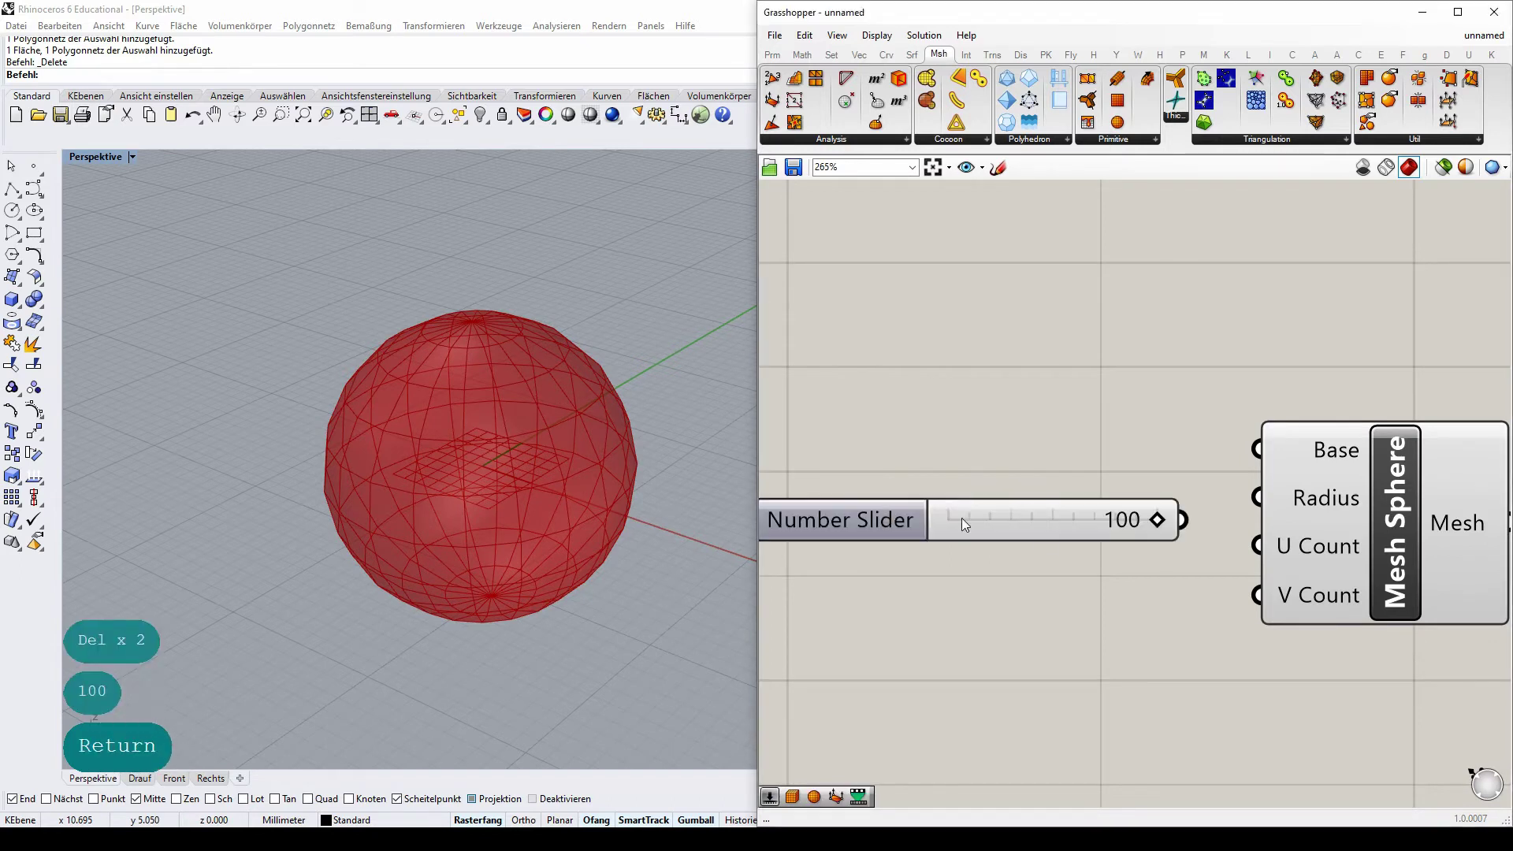
left_click_drag(1182, 520, 1256, 595)
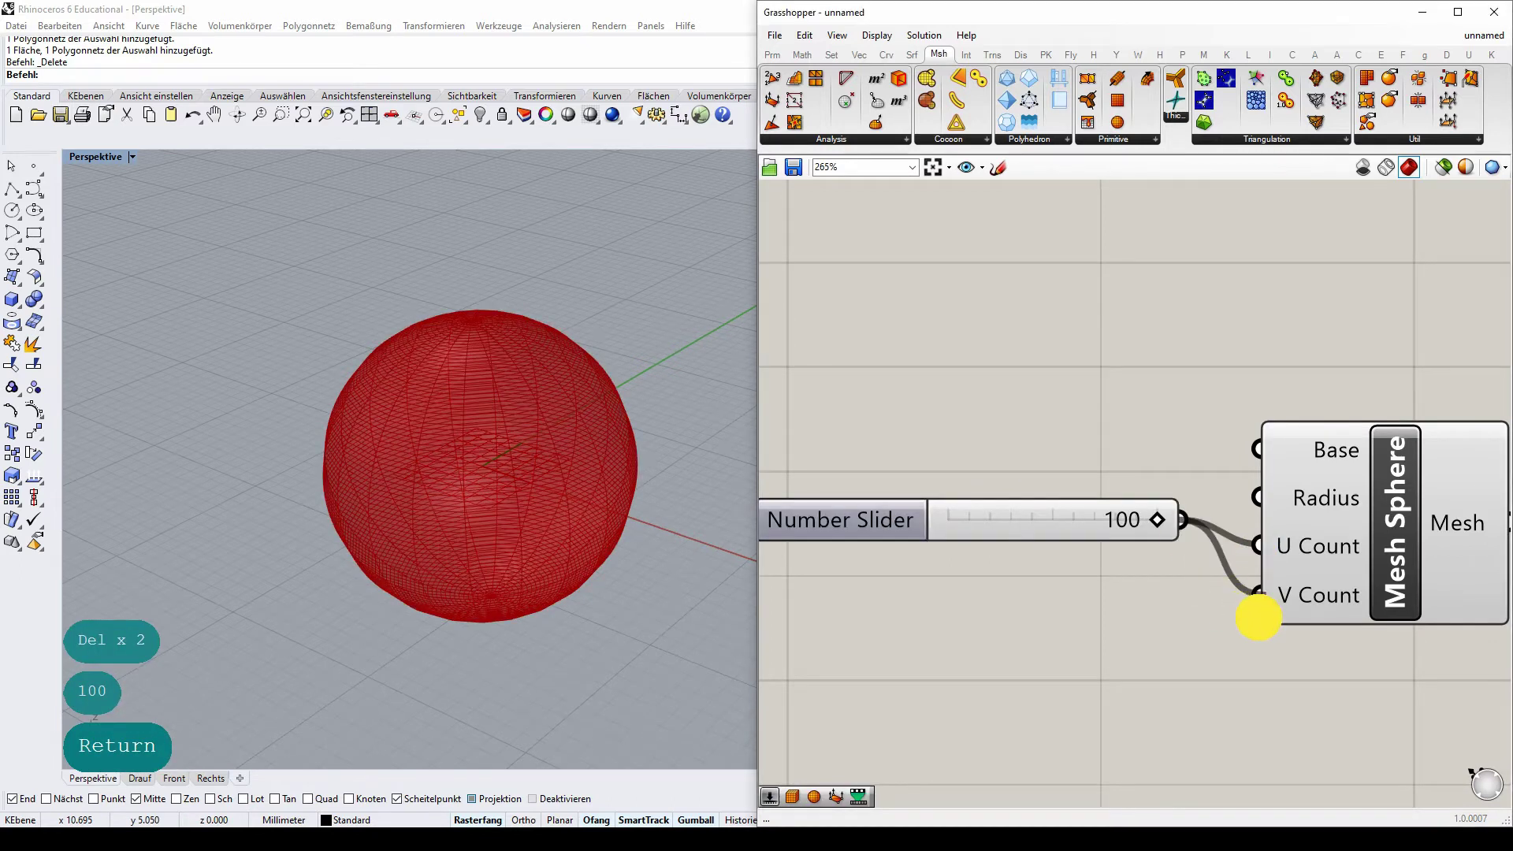
scroll(445, 410, "up", 5)
left_click(419, 399)
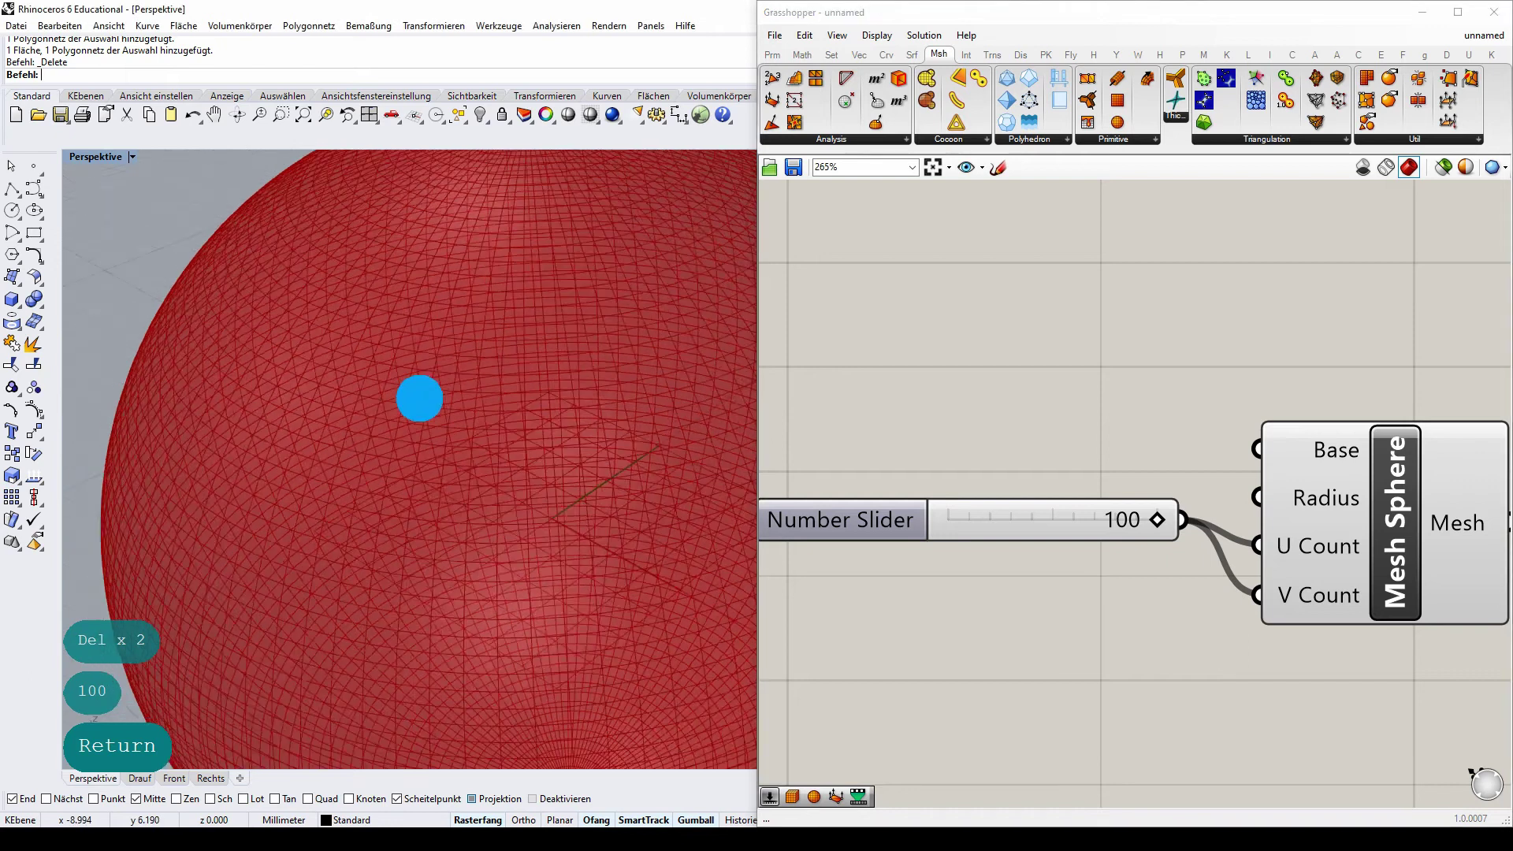
scroll(426, 406, "down", 3)
scroll(425, 403, "down", 3)
- Turn off the mesh edge preview and inspect the shaded sphere up close and as a whole
left_click(876, 35)
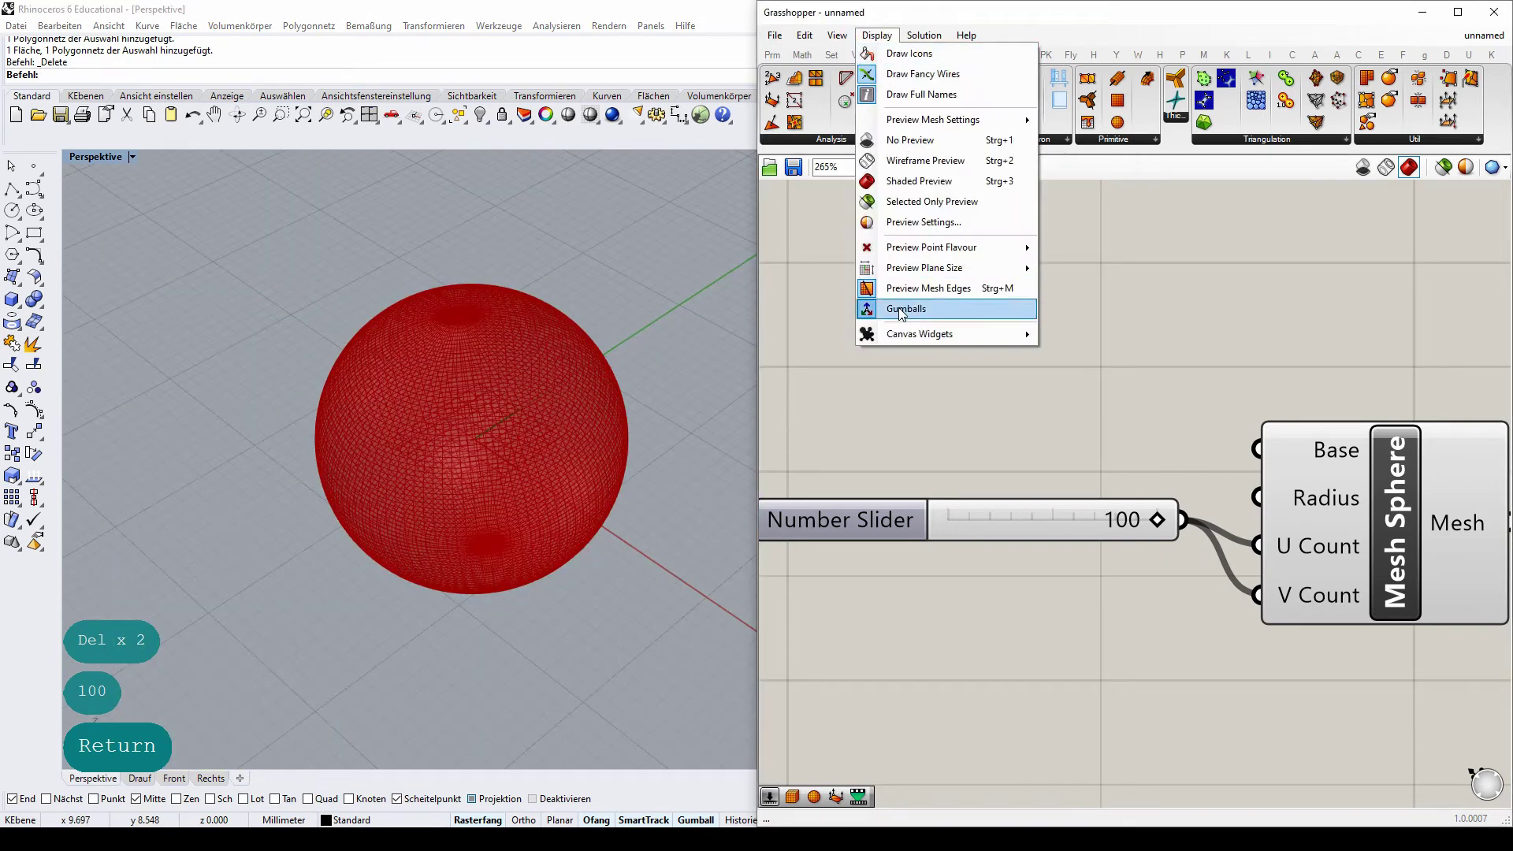
left_click(903, 292)
right_click_drag(442, 418, 378, 517)
scroll(334, 347, "up", 5)
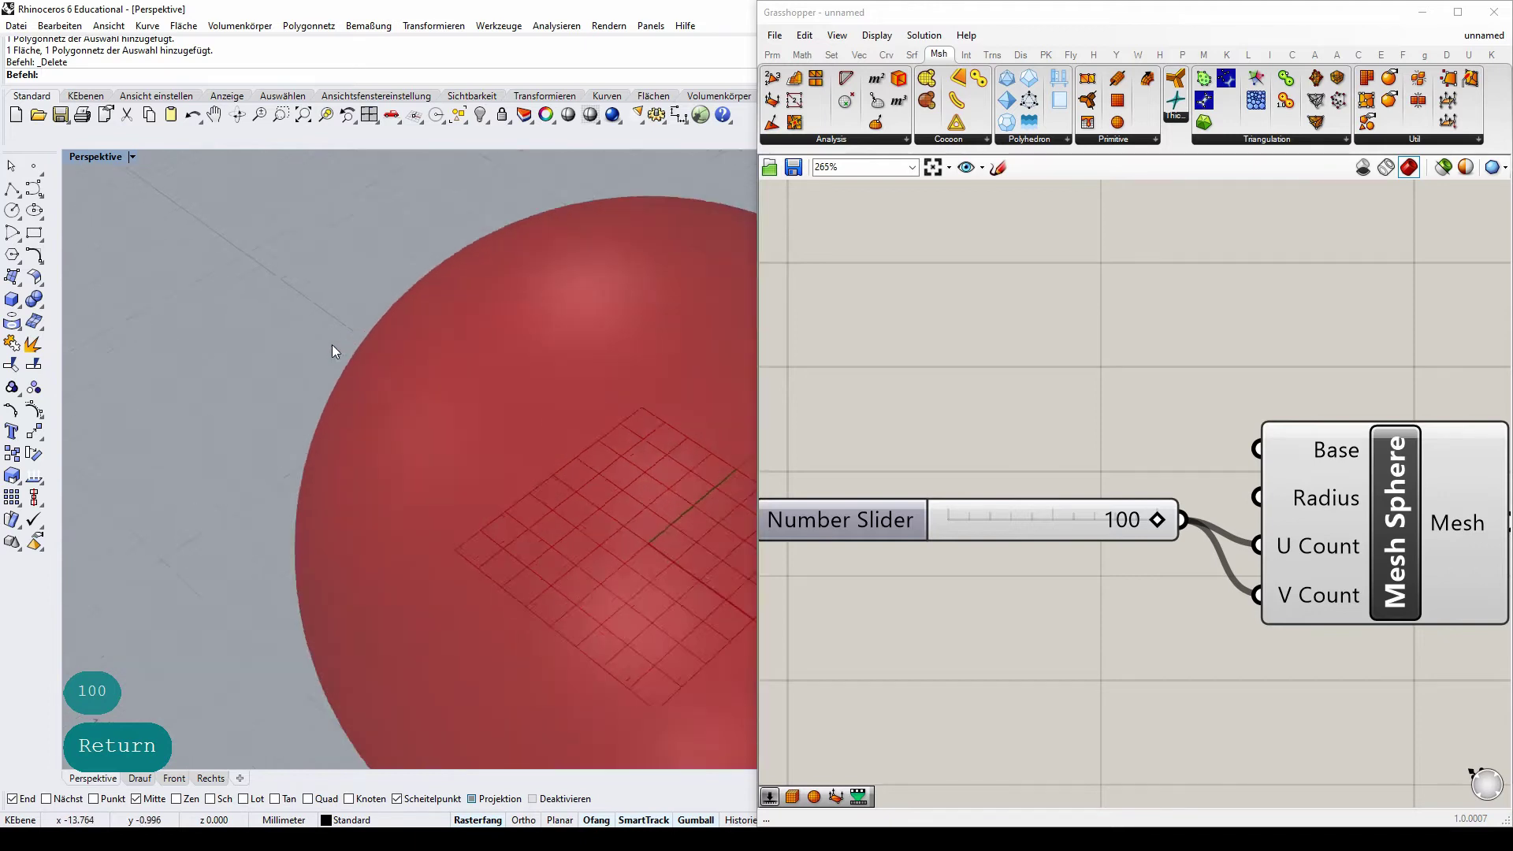
scroll(342, 347, "down", 5)
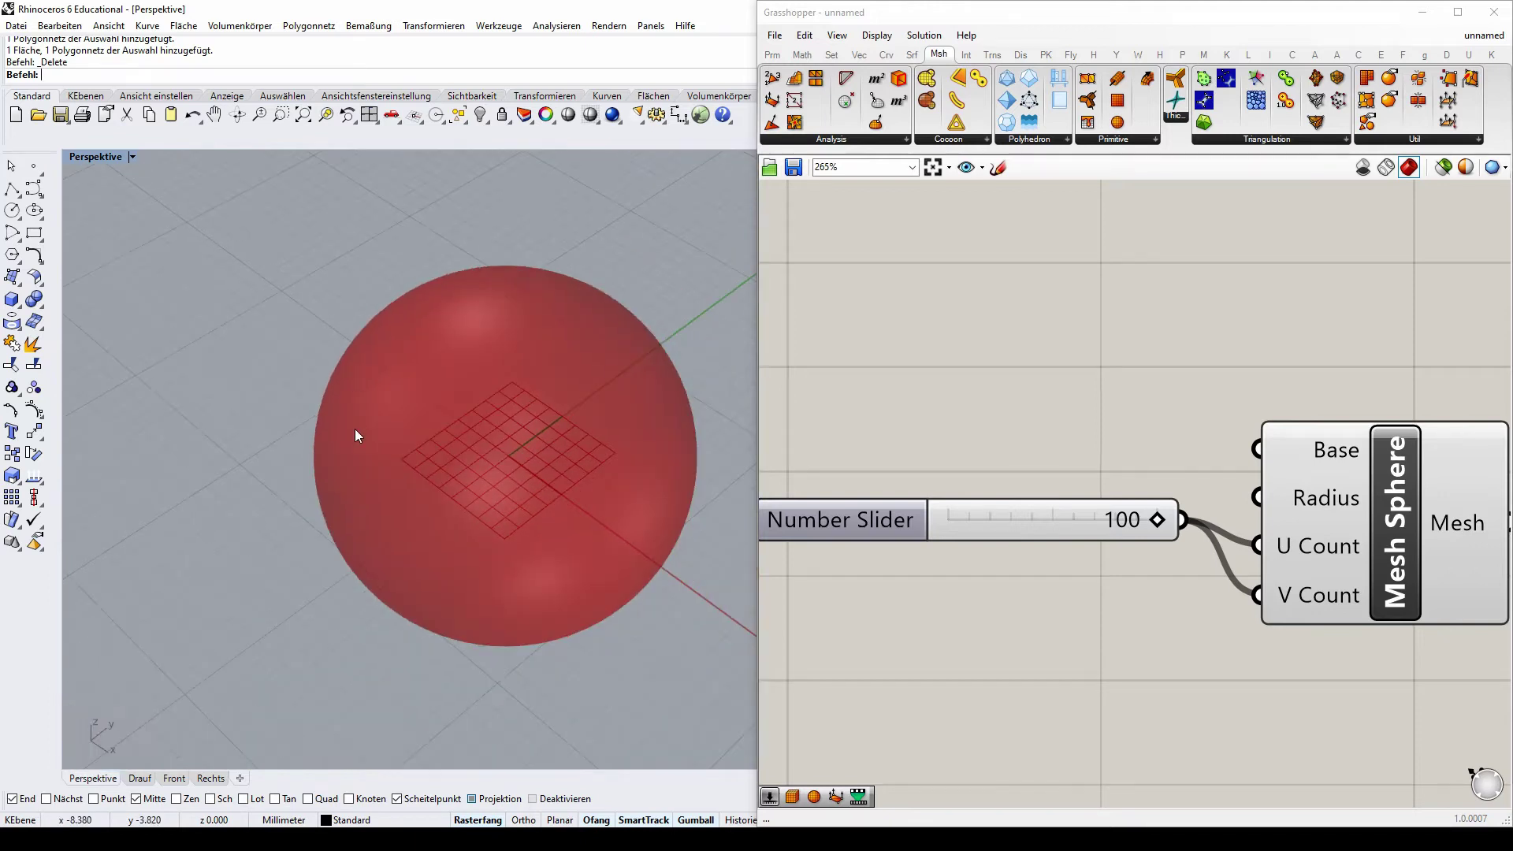
right_click_drag(355, 428, 379, 355)
- Move the number slider down, closer to the Mesh Sphere's count inputs, and deselect it
left_click(1178, 427)
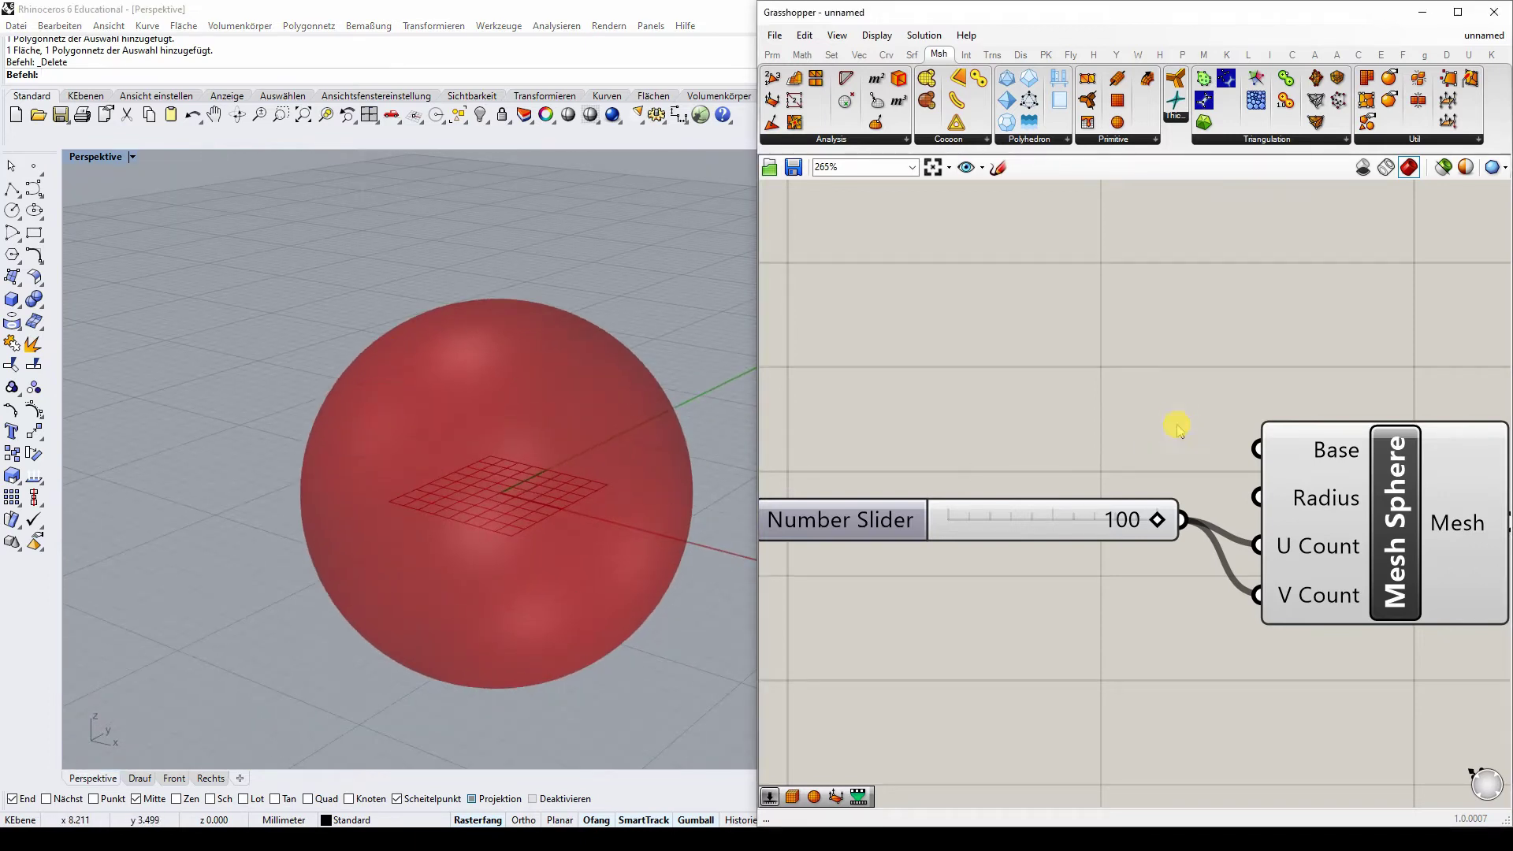
left_click_drag(1098, 514, 1123, 556)
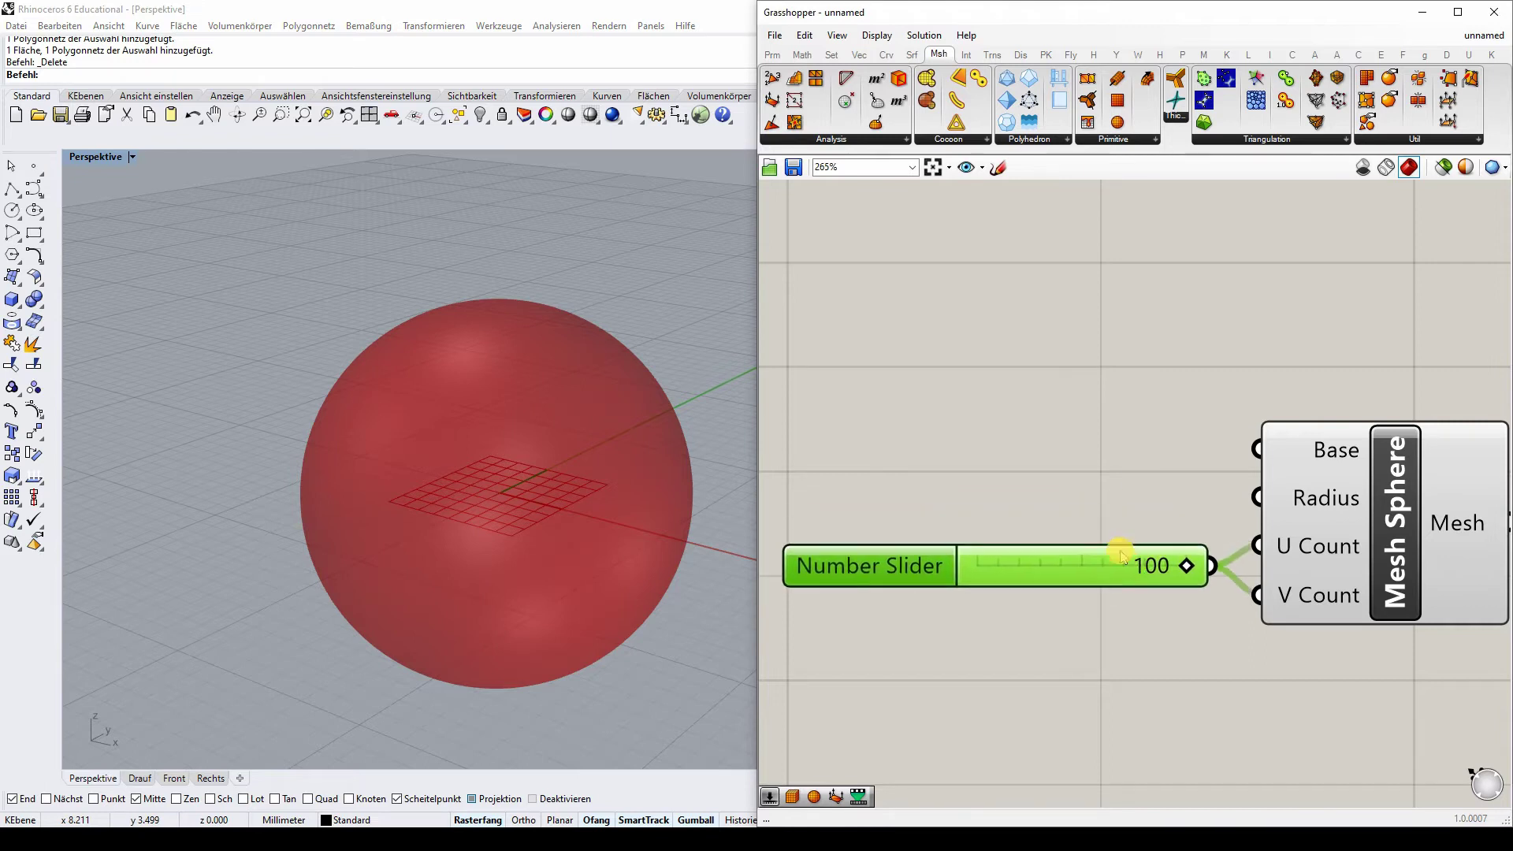
left_click(1116, 438)
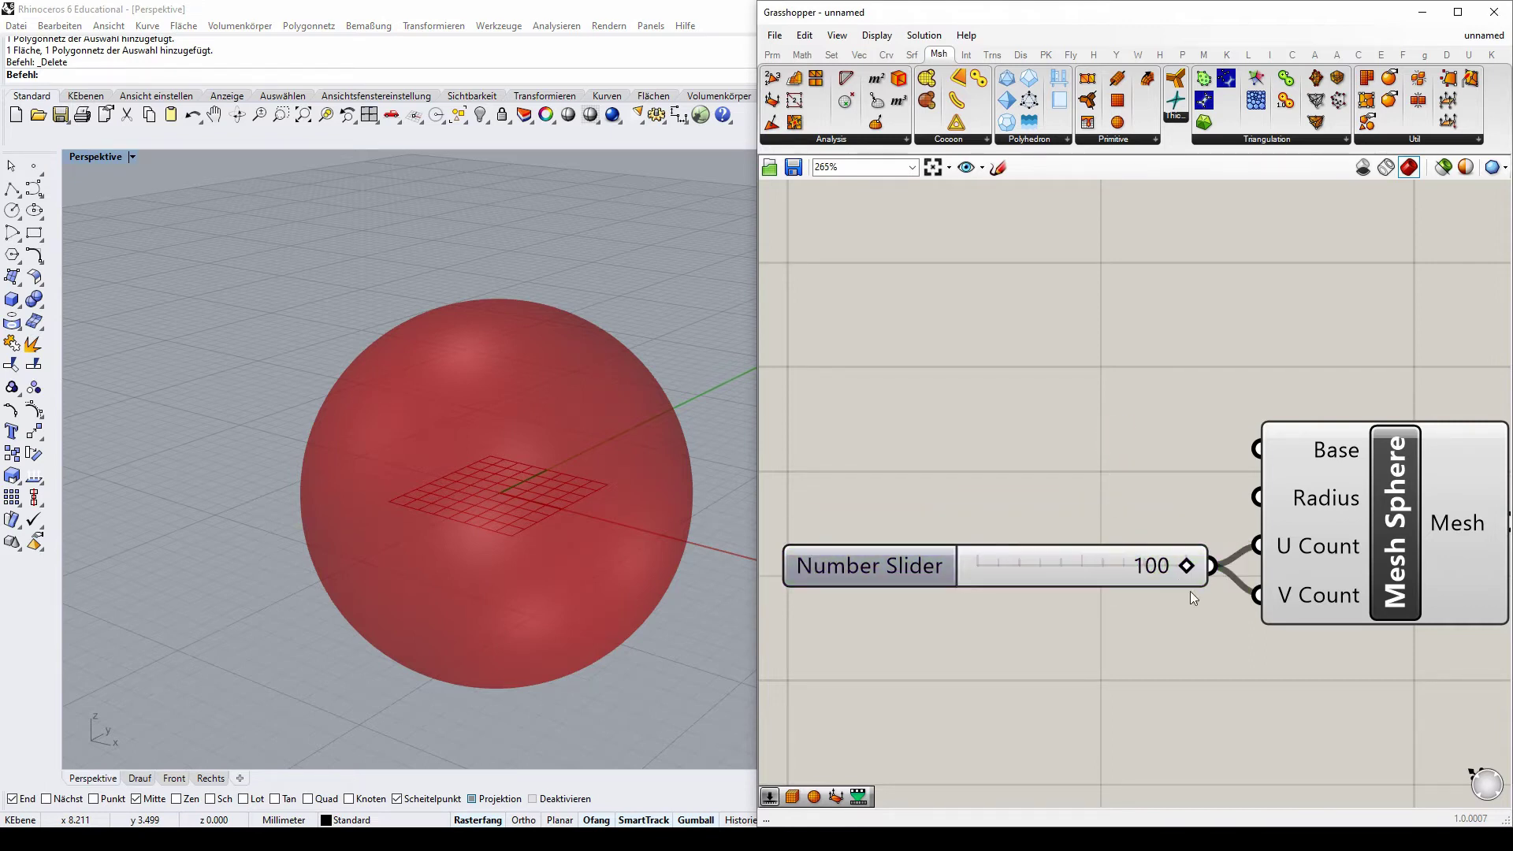
- Turn the mesh edge preview back on and lower the shared U and V Count slider to 25
left_click(876, 35)
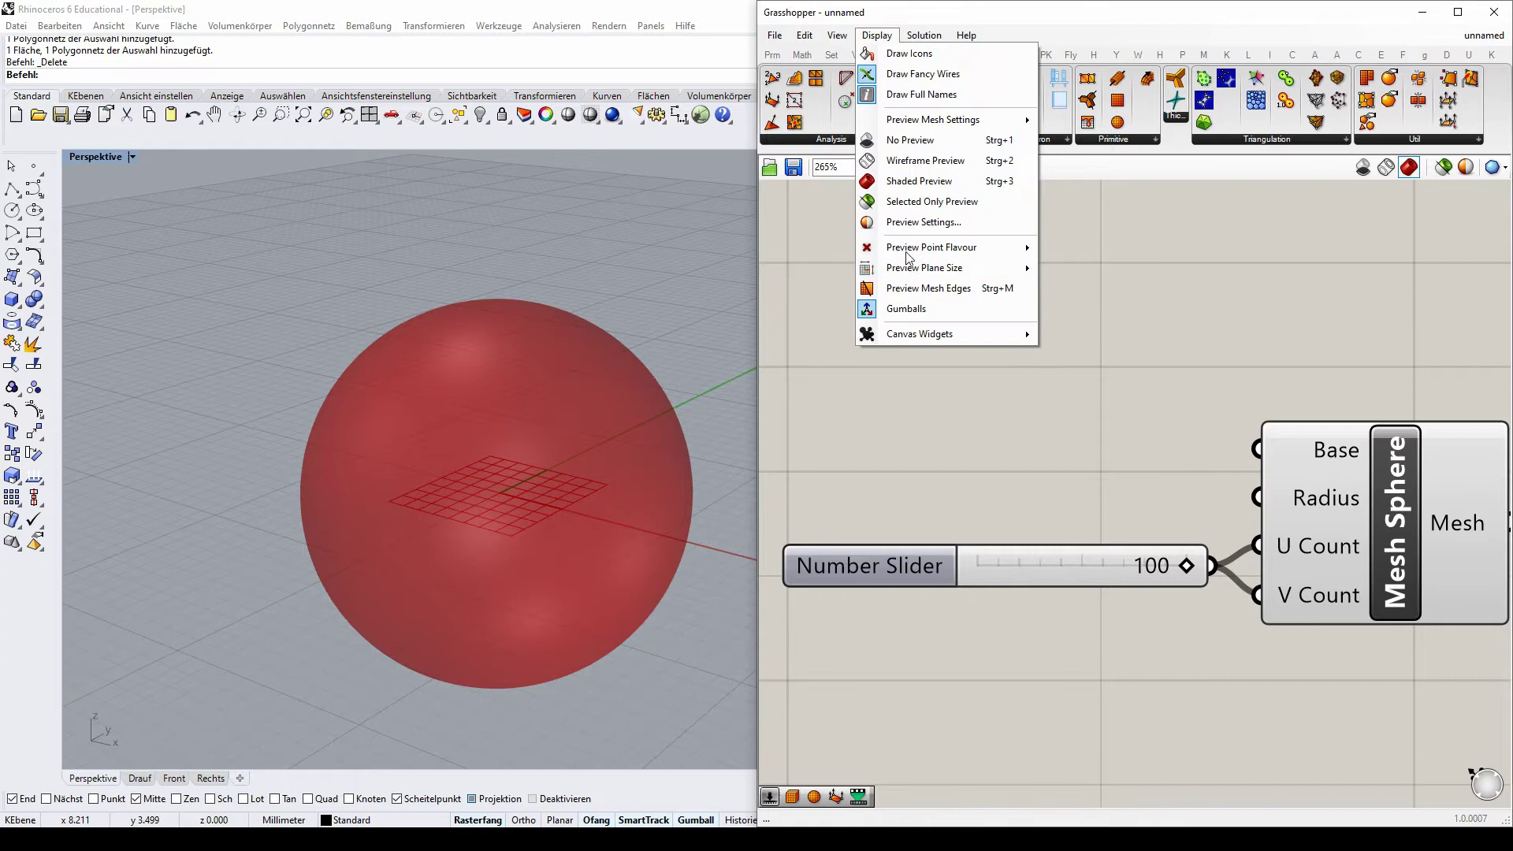
left_click(918, 290)
scroll(1013, 307, "down", 2)
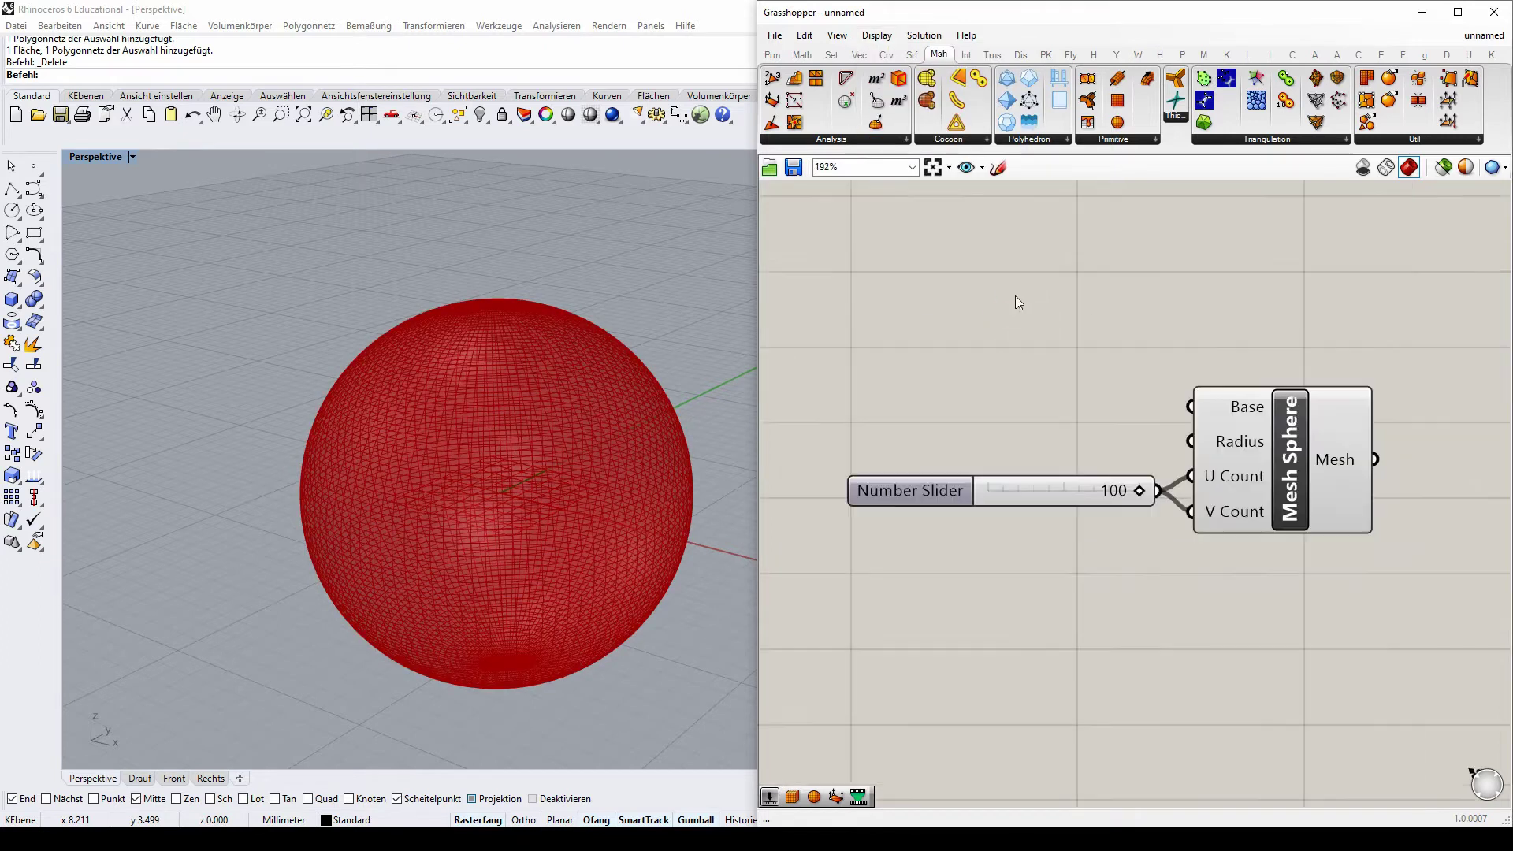
scroll(1056, 432, "up", 2)
left_click_drag(1161, 470, 1000, 483)
scroll(974, 364, "down", 2)
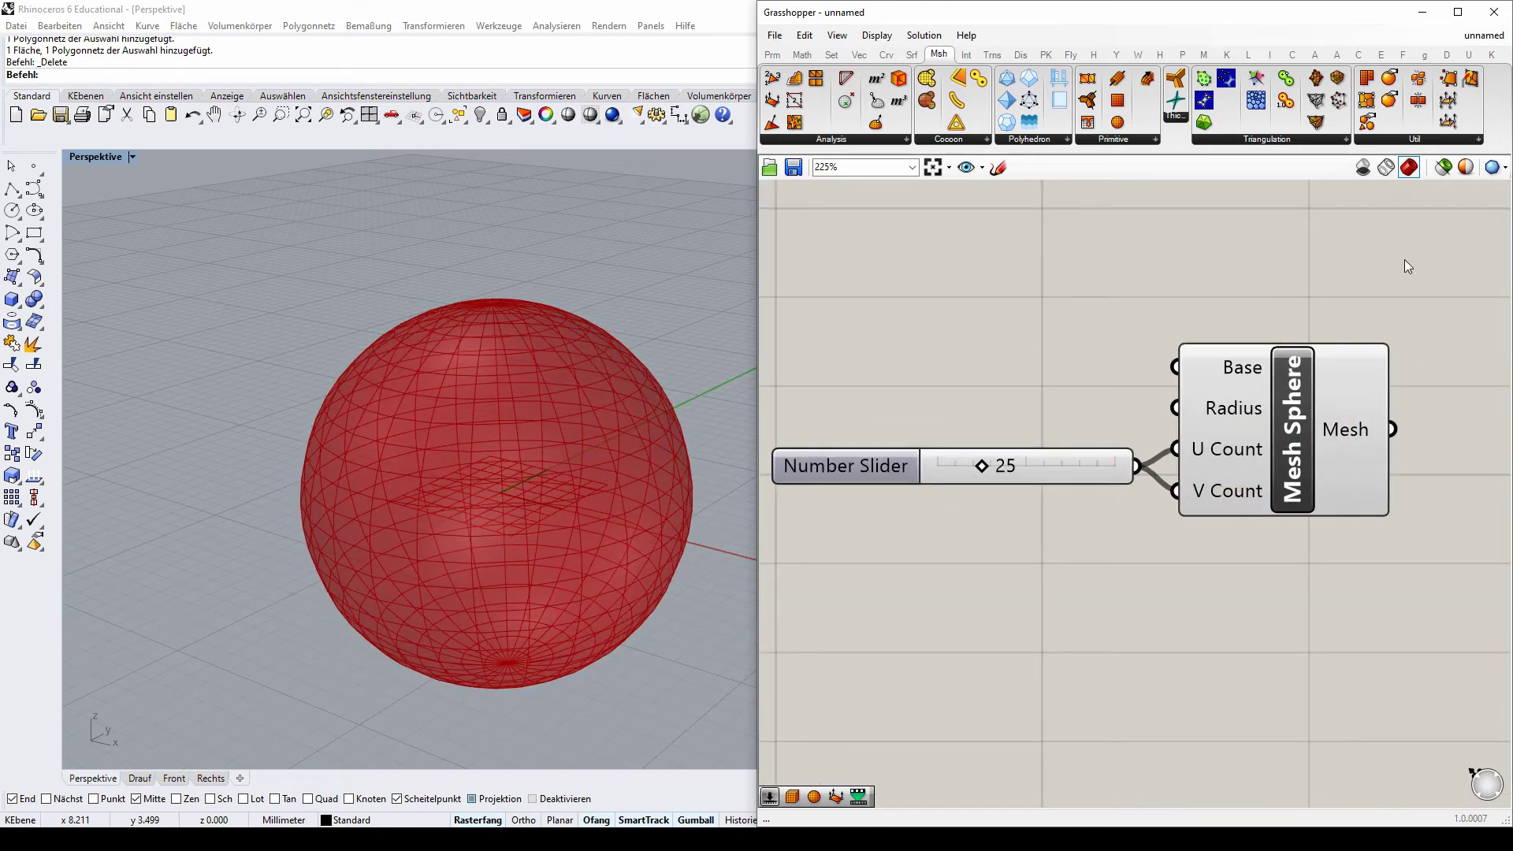
- Delete the slider together with the Mesh Sphere, and place a Mesh Plane component from the Mesh primitives
left_click_drag(1404, 258, 1038, 536)
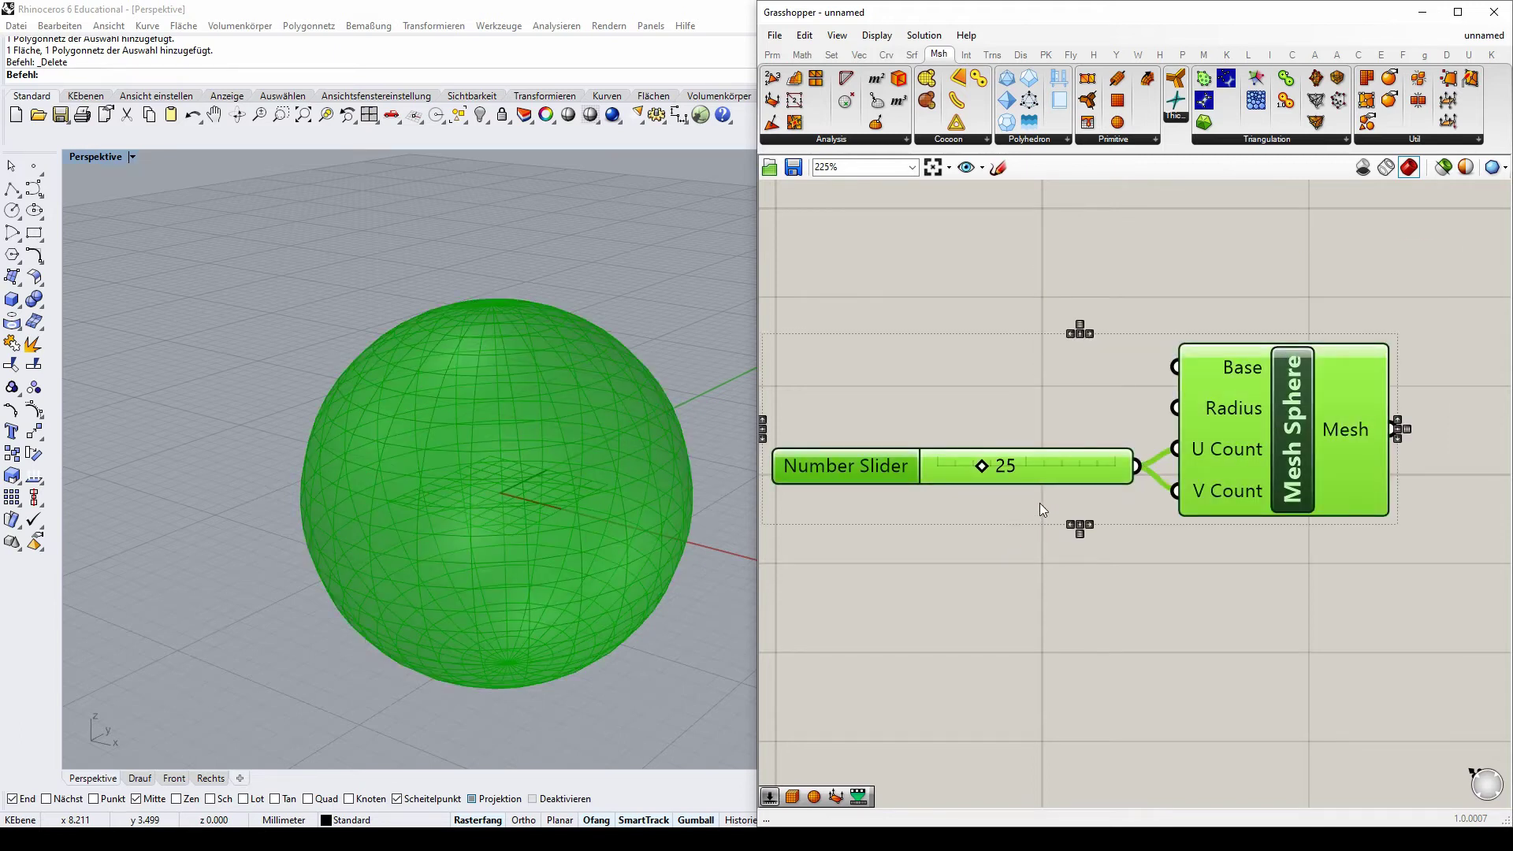
key("Delete")
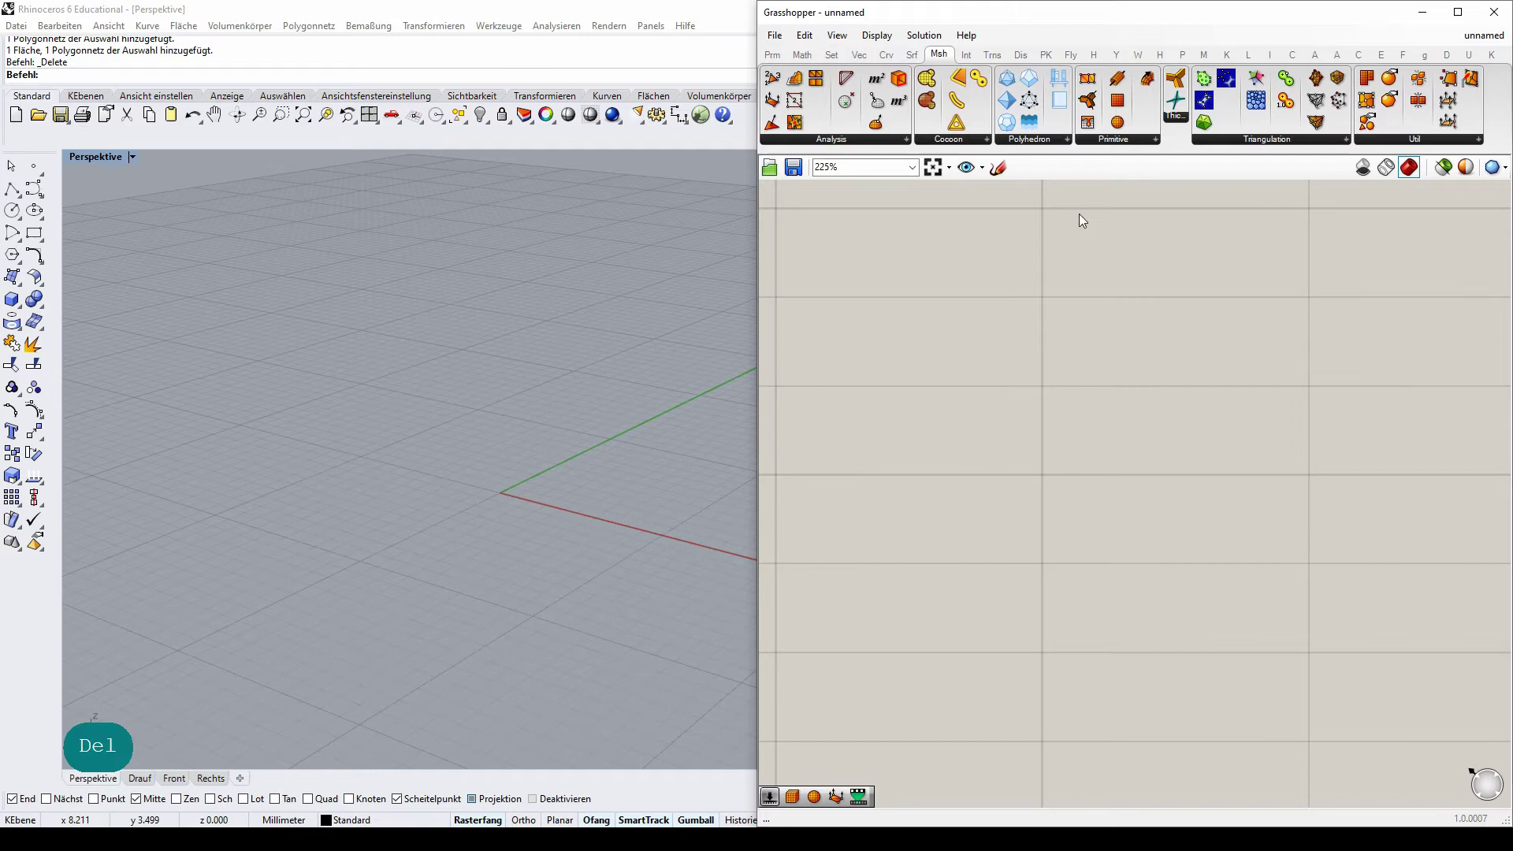
left_click(1125, 140)
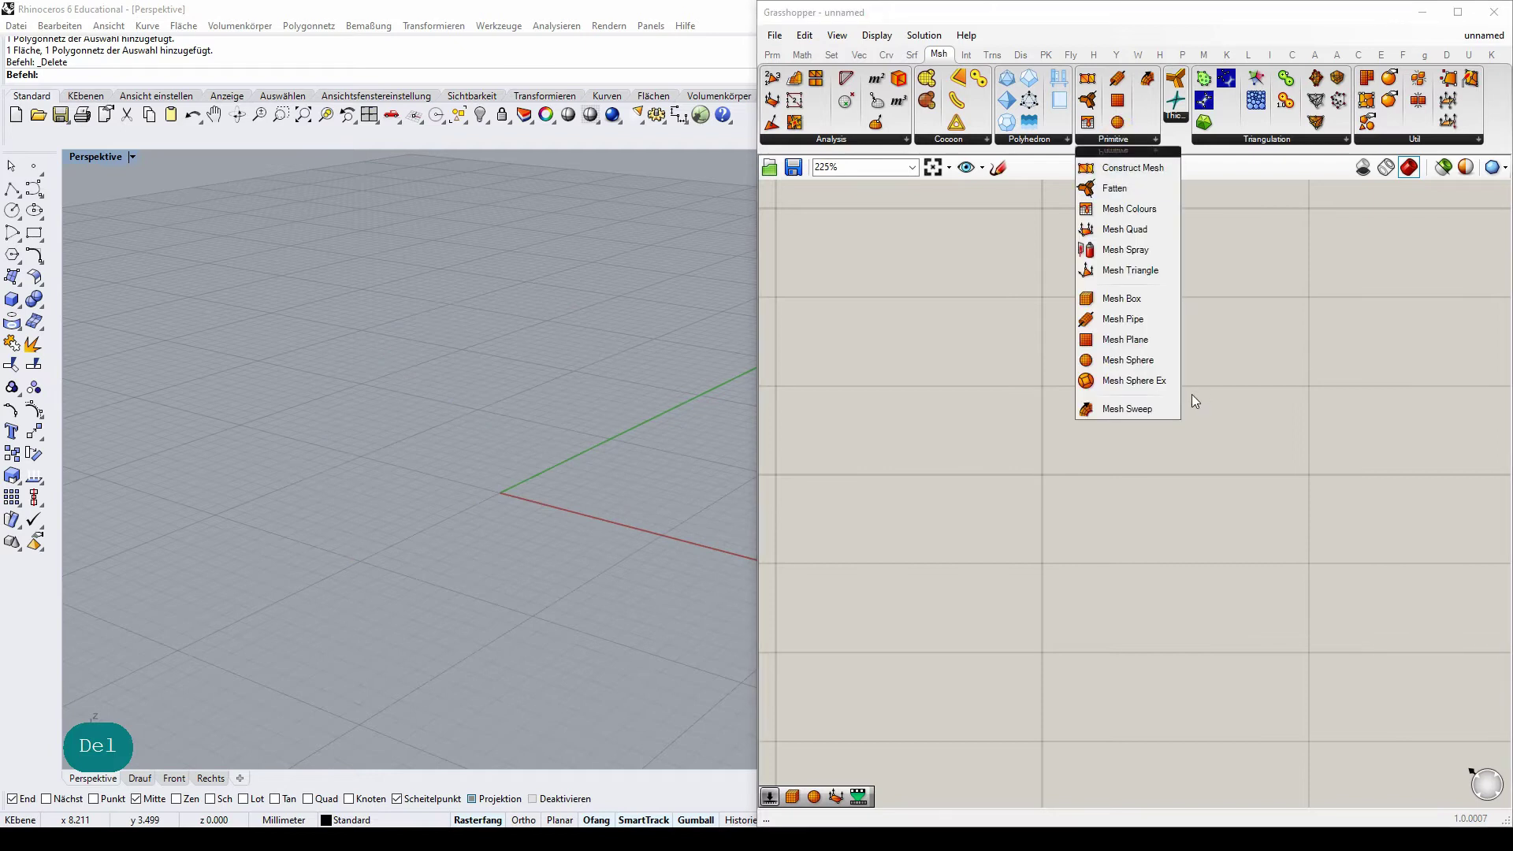
left_click(1109, 334)
left_click(1158, 446)
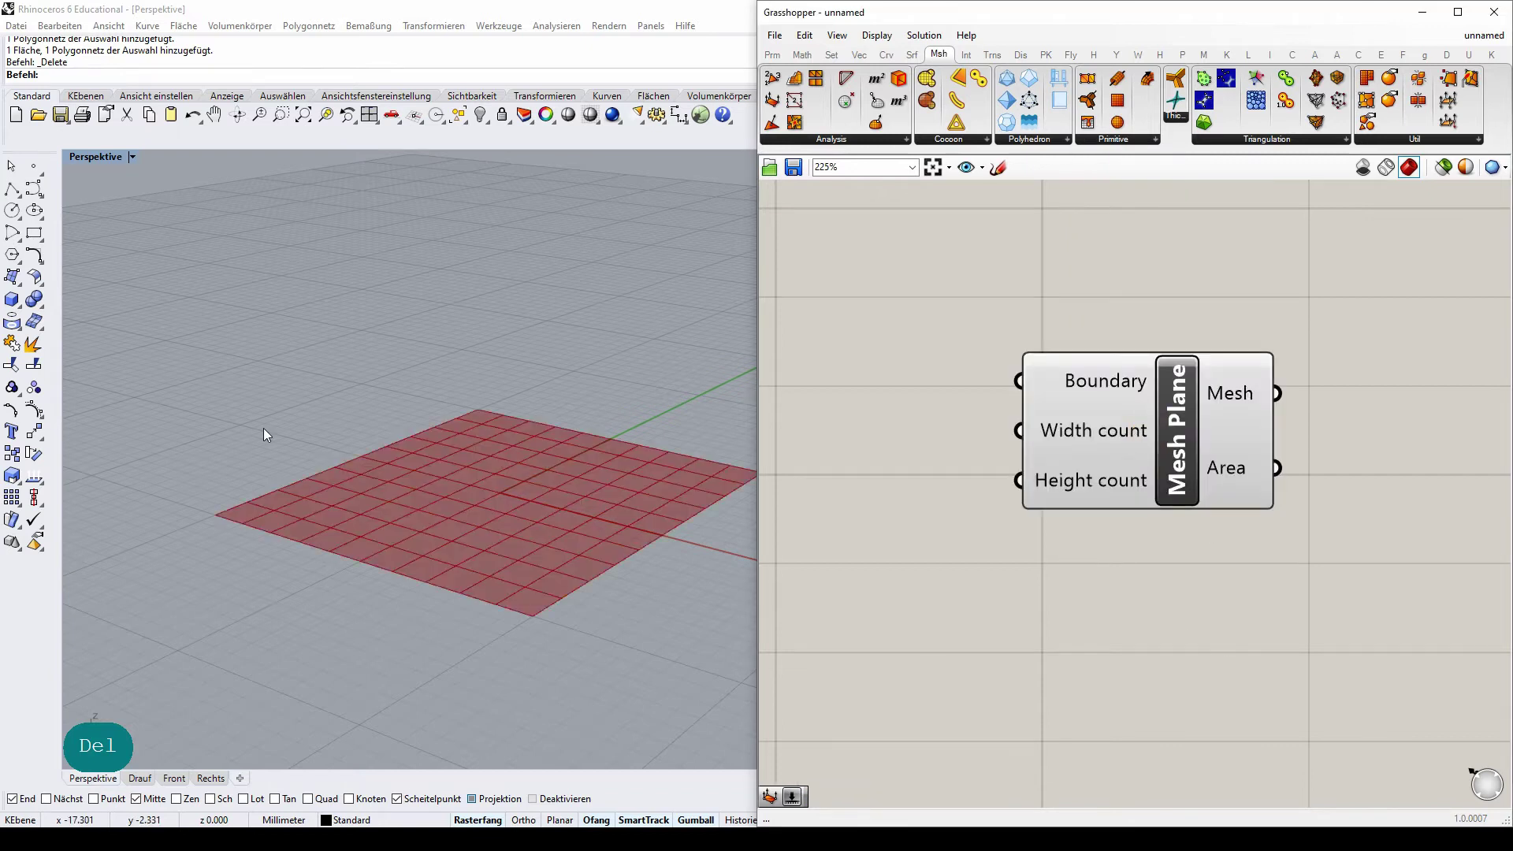
- Inspect the mesh plane's face grid, and move the Mesh Plane component right to leave room for sliders before its inputs
right_click_drag(263, 432, 441, 468)
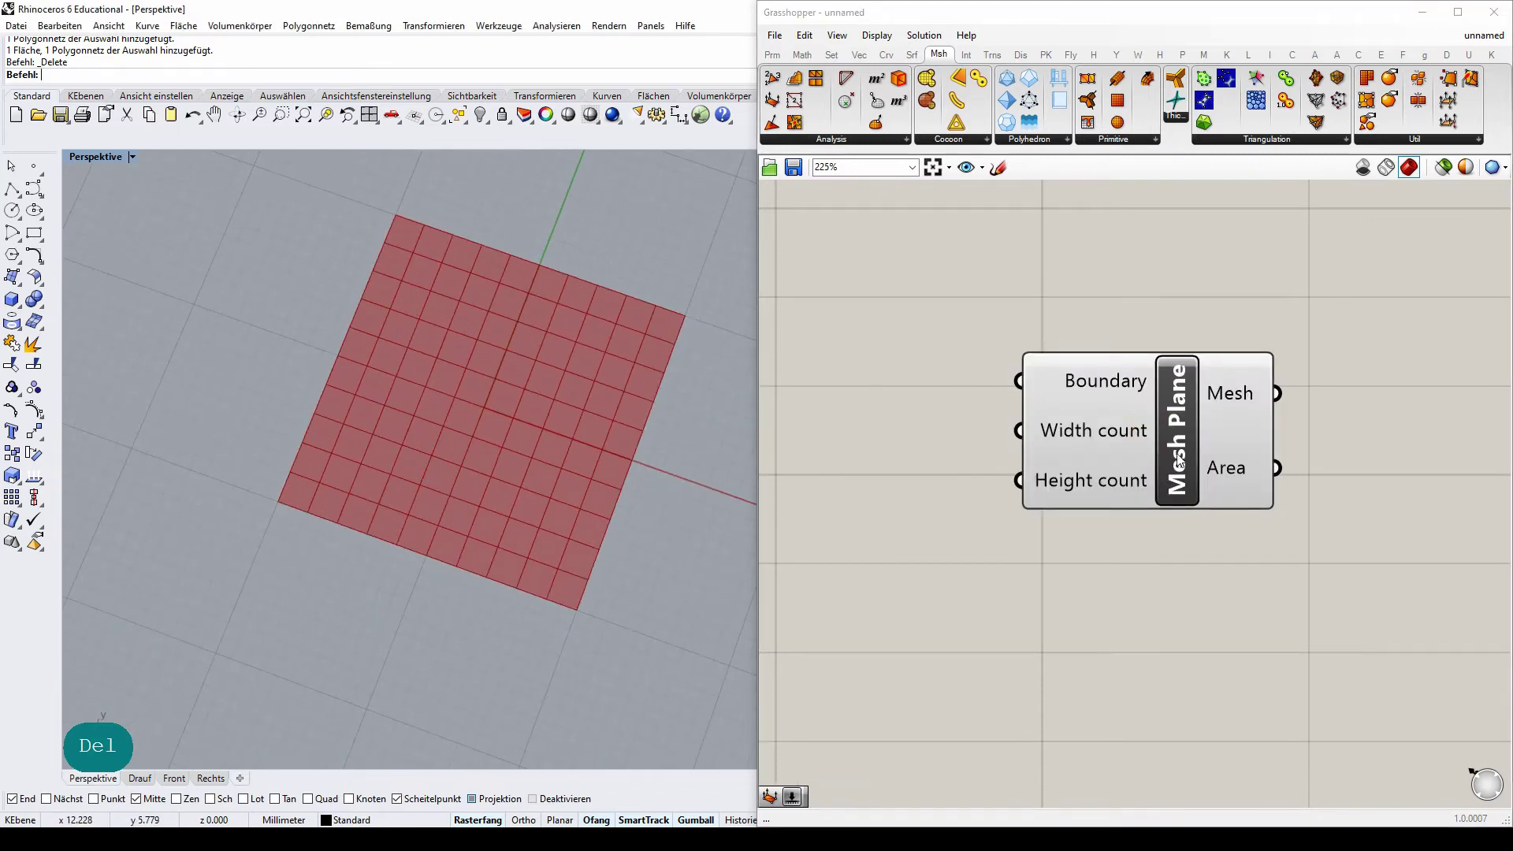
left_click_drag(1178, 457, 1201, 427)
left_click(878, 341)
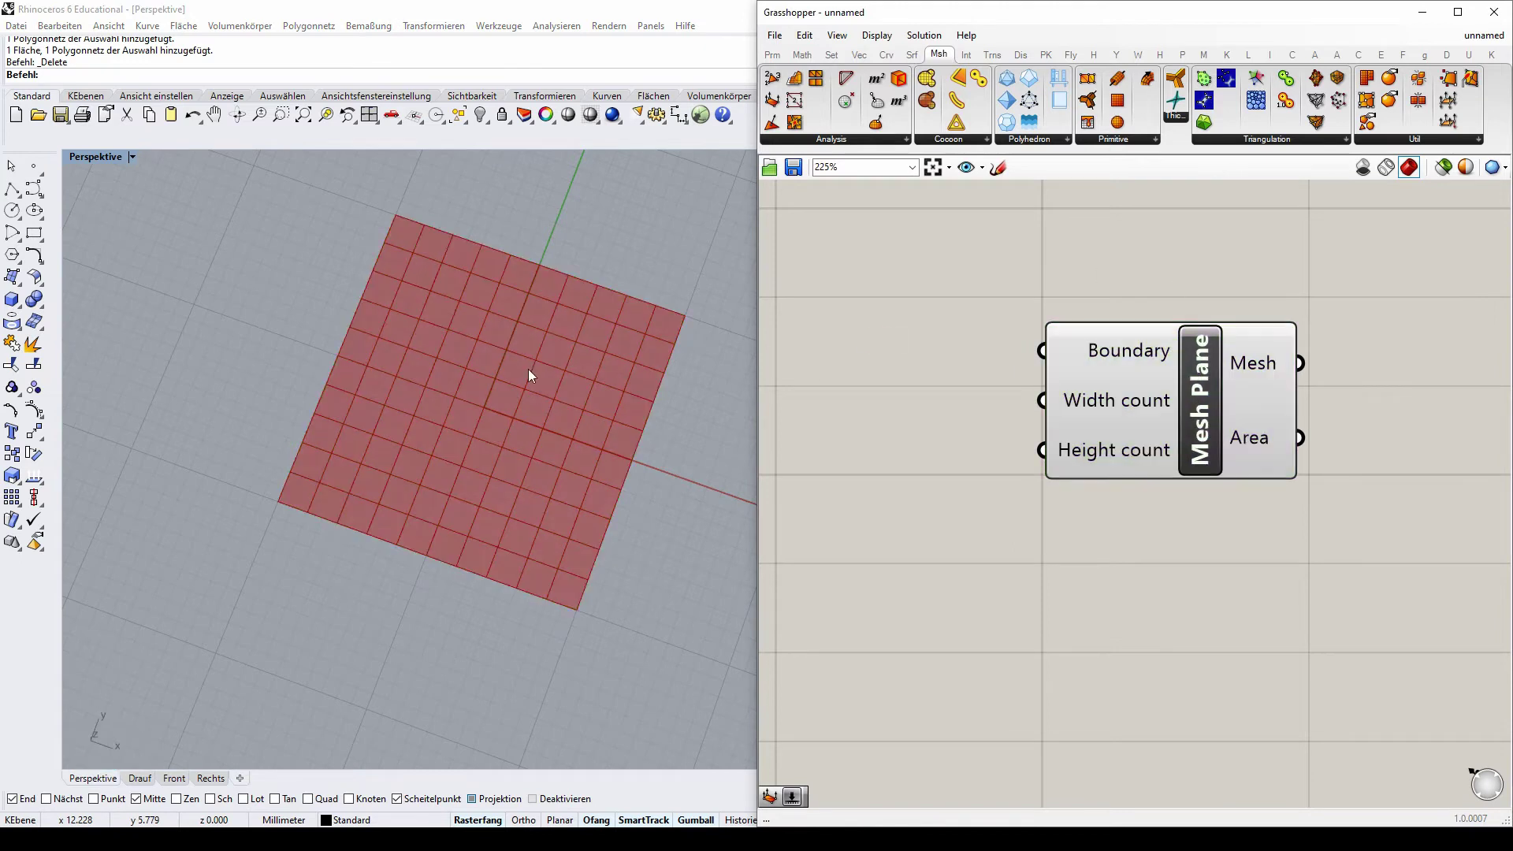
scroll(465, 302, "up", 2)
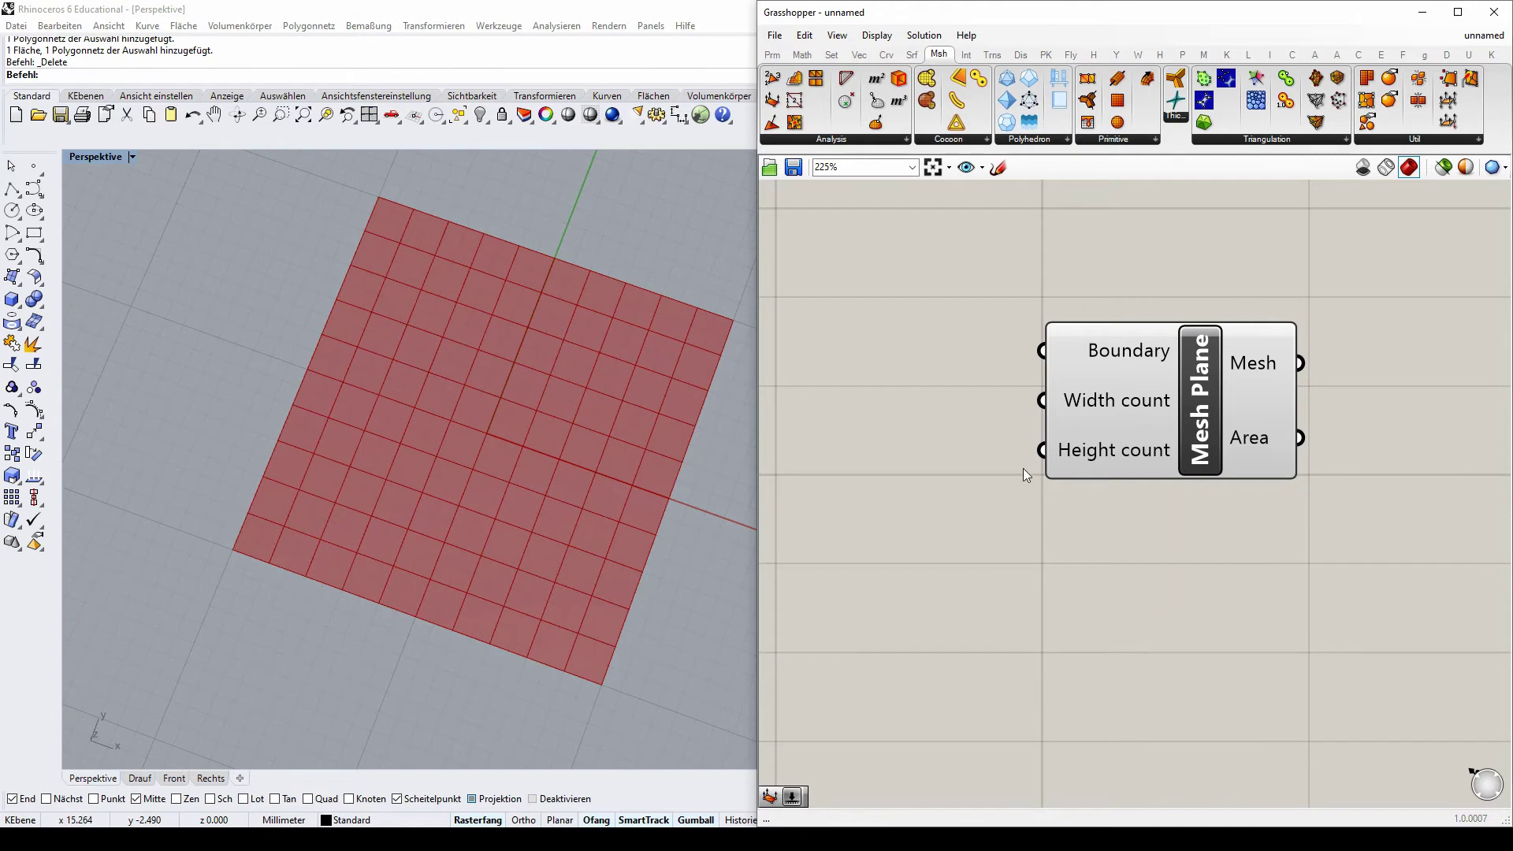
scroll(267, 402, "down", 1)
scroll(666, 410, "up", 1)
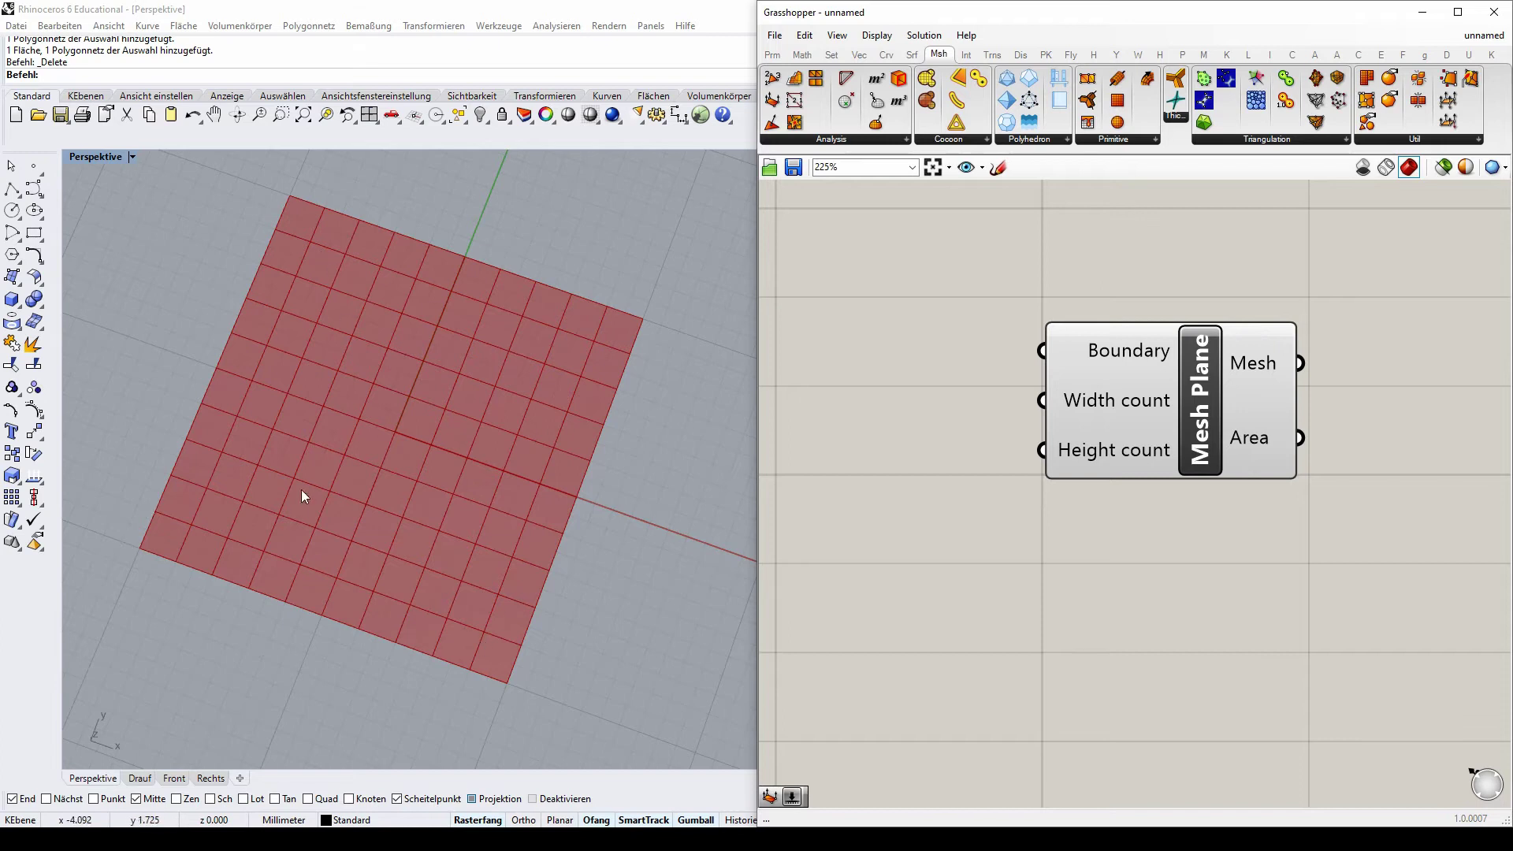
mouse_move(301, 489)
right_mouse_down()
mouse_move(239, 318)
mouse_move(319, 473)
mouse_move(311, 489)
right_mouse_up()
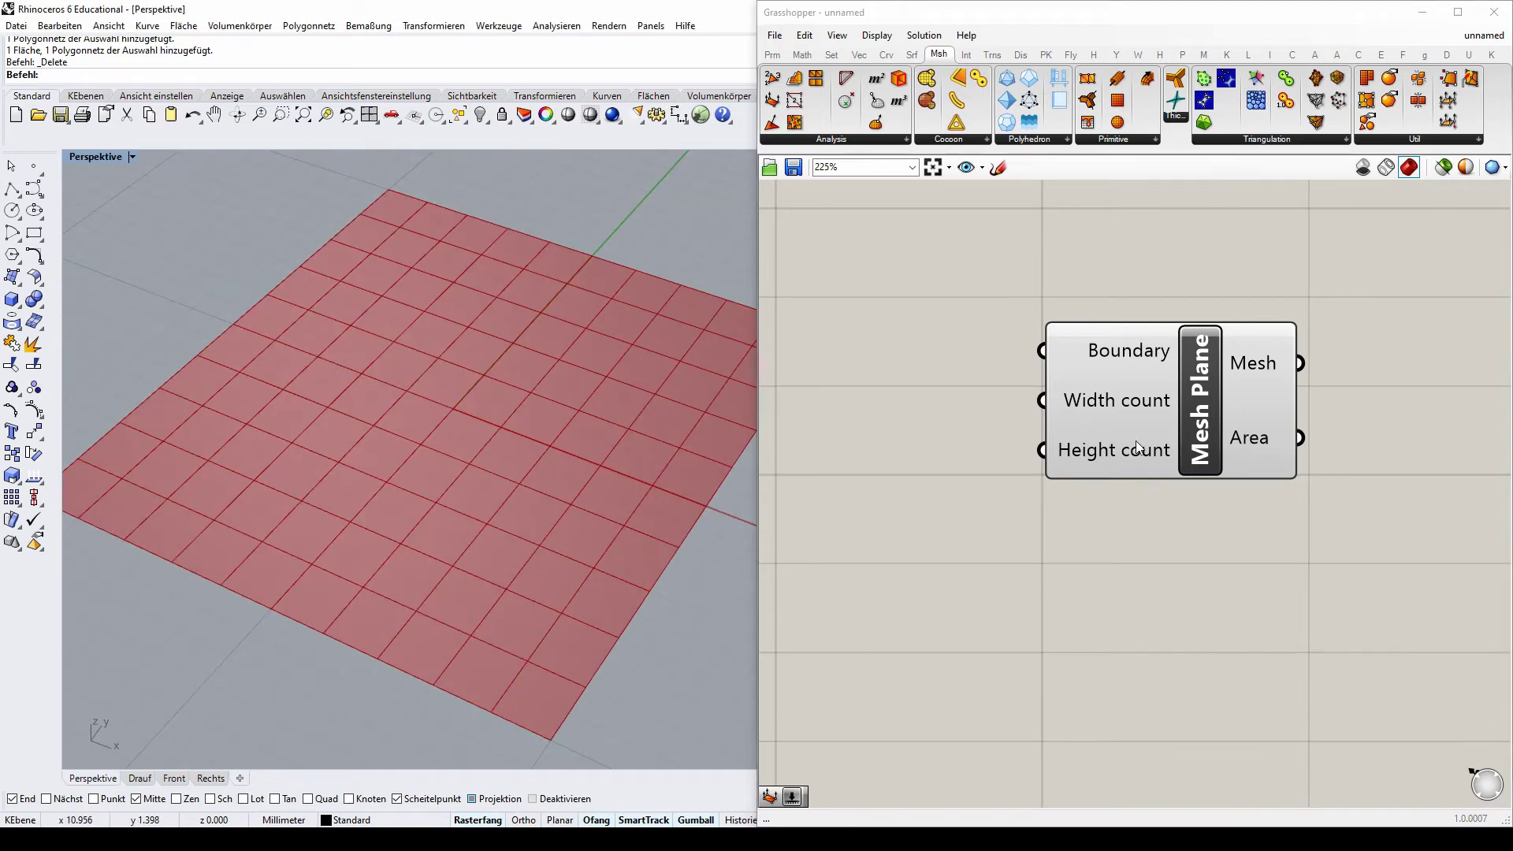
left_click_drag(1137, 447, 1275, 491)
left_click(1100, 474)
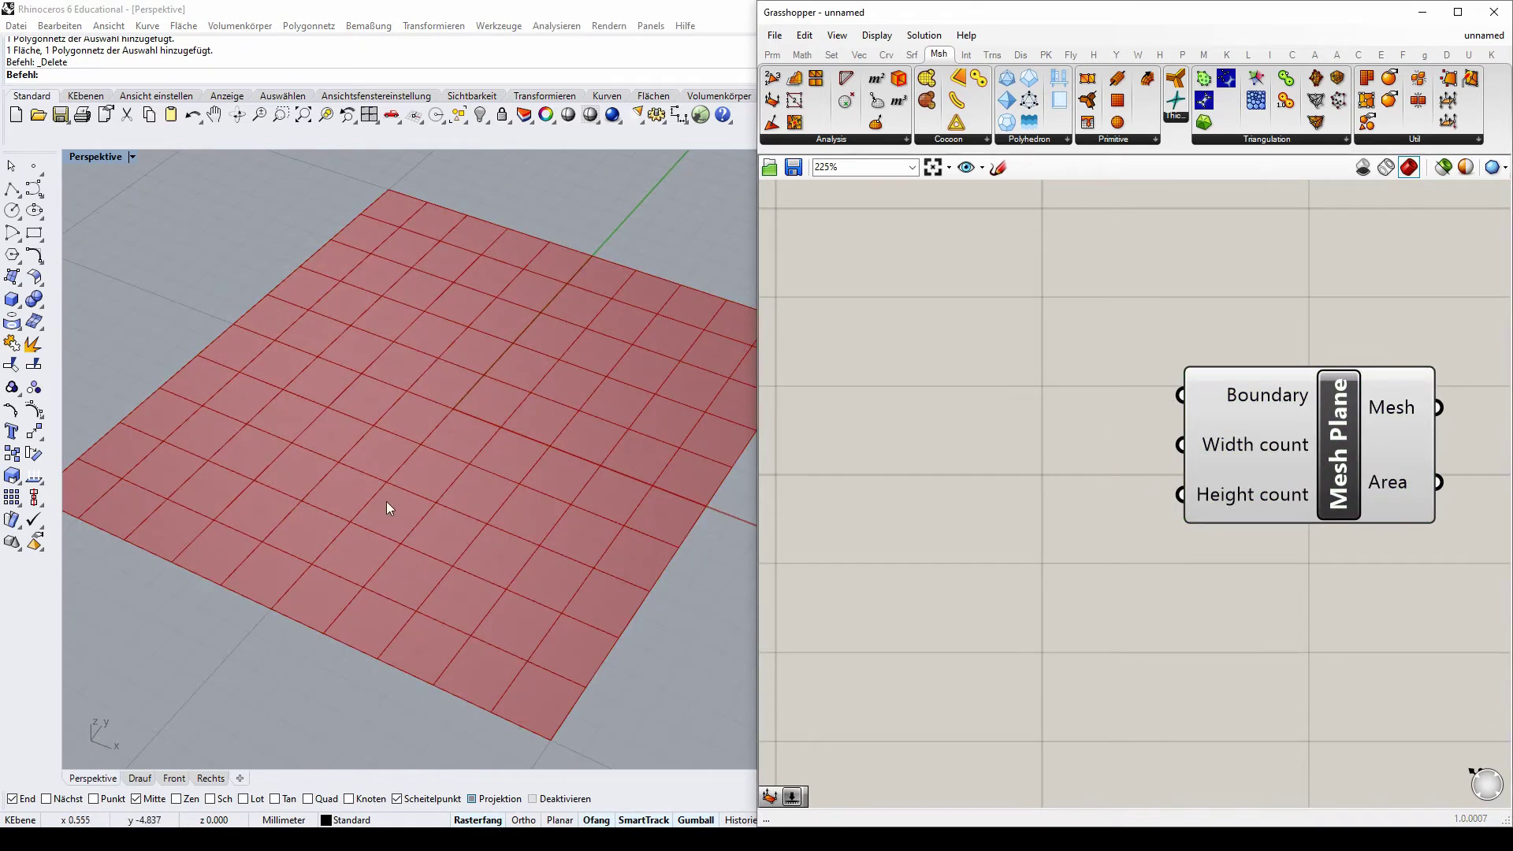
scroll(419, 401, "down", 2)
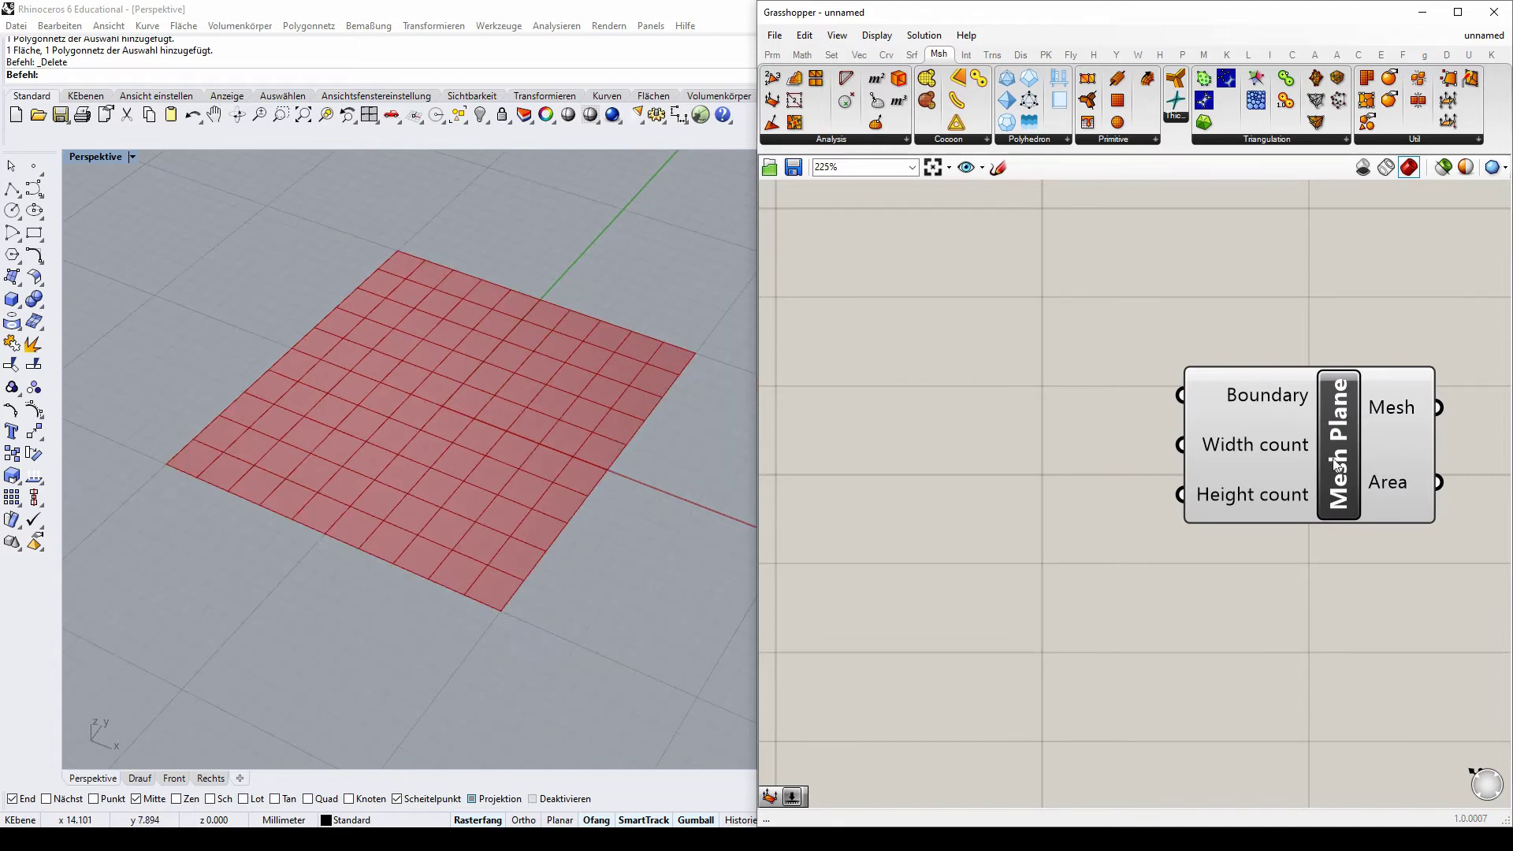
left_click_drag(1333, 457, 1308, 446)
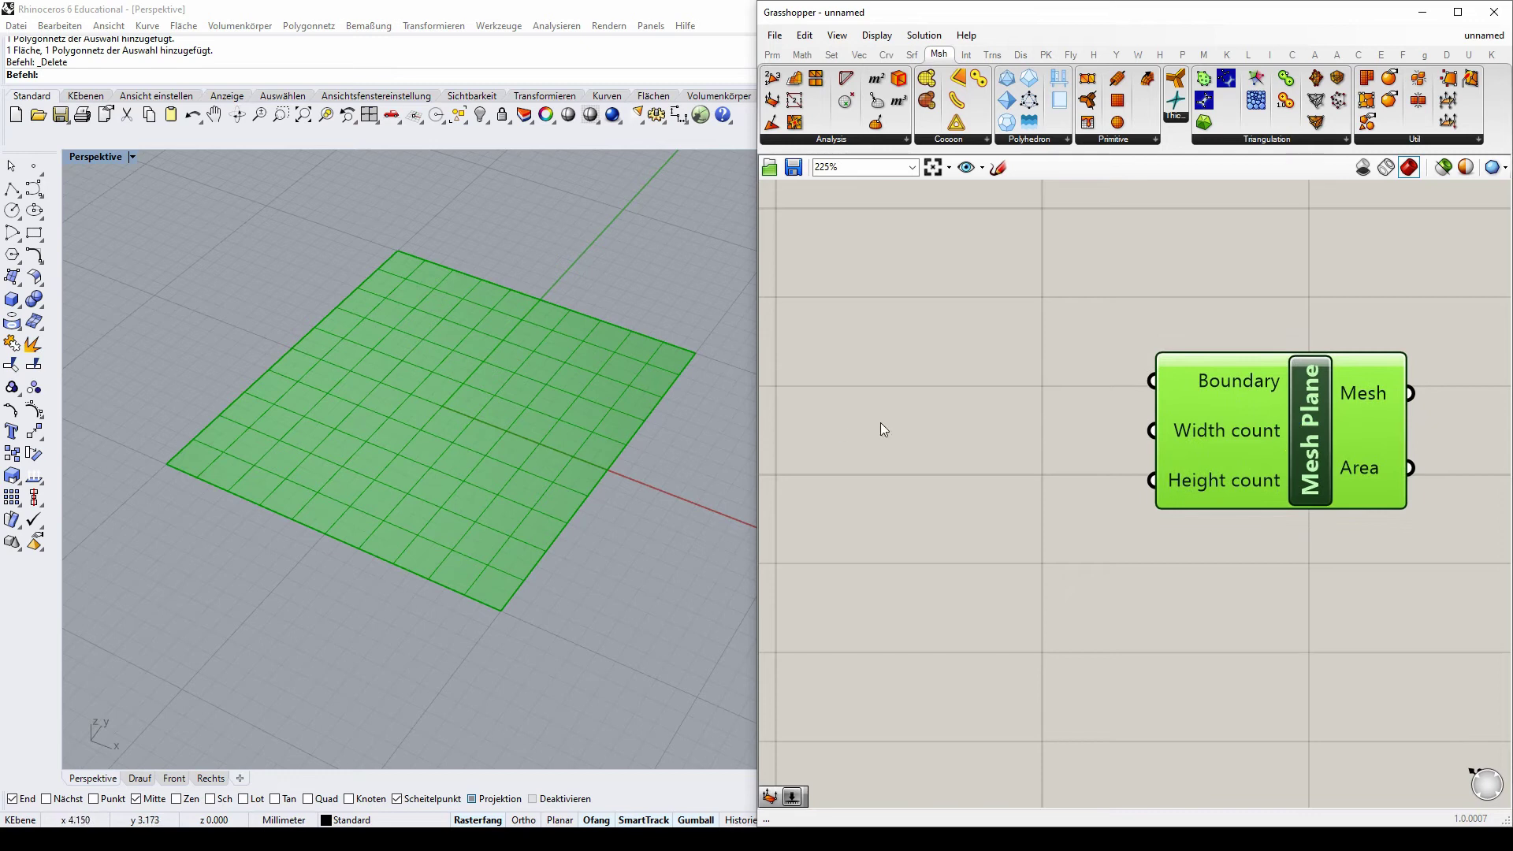
left_click(1016, 417)
- Add a number slider with value 50 beside the Mesh Plane's Width count input and place a copy of it directly below
double_click(1000, 418)
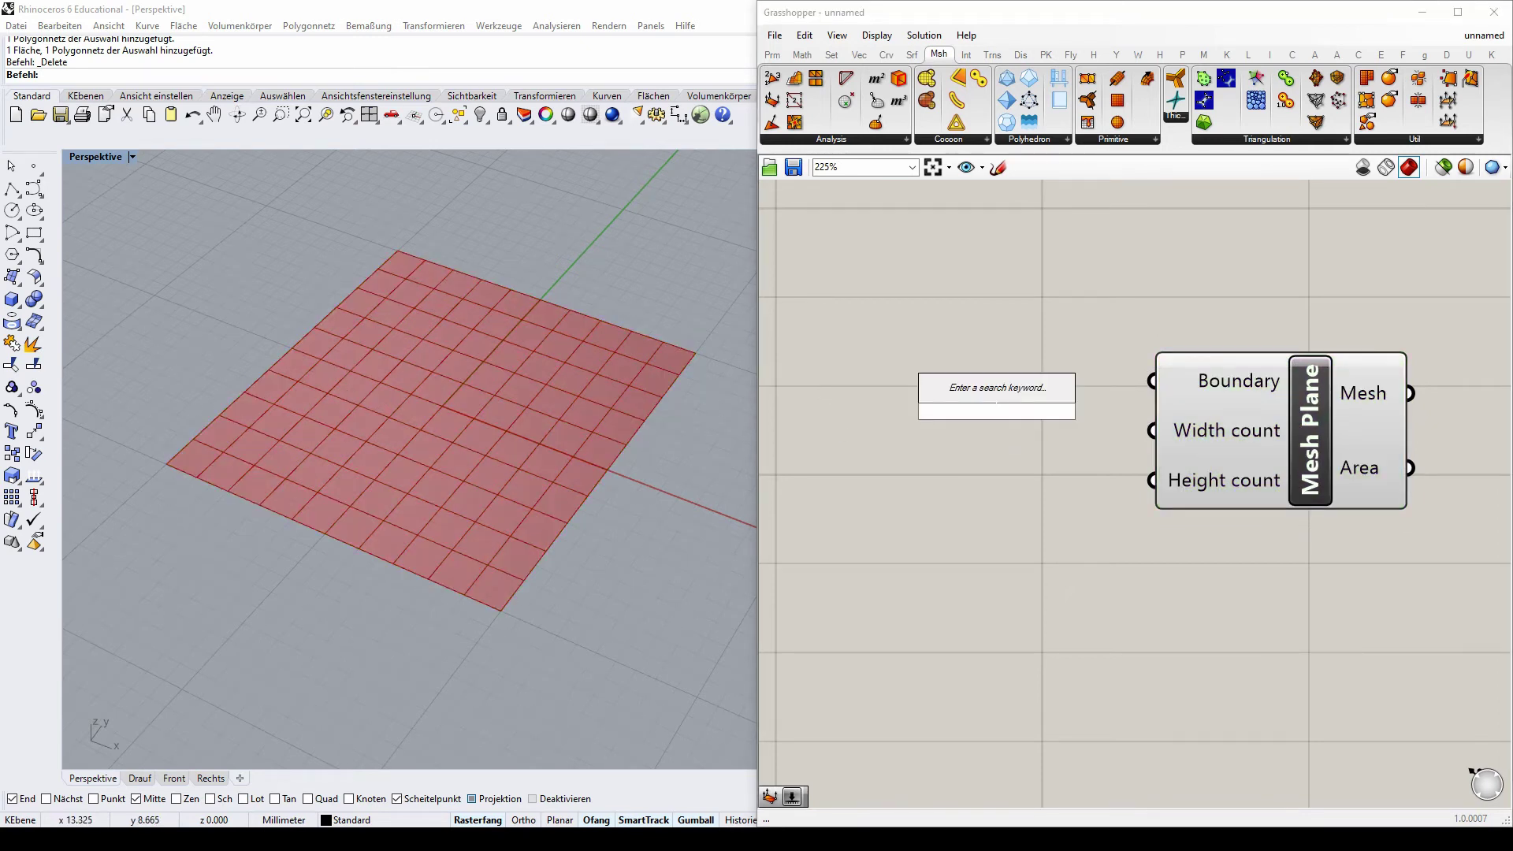
type("50")
key("Return")
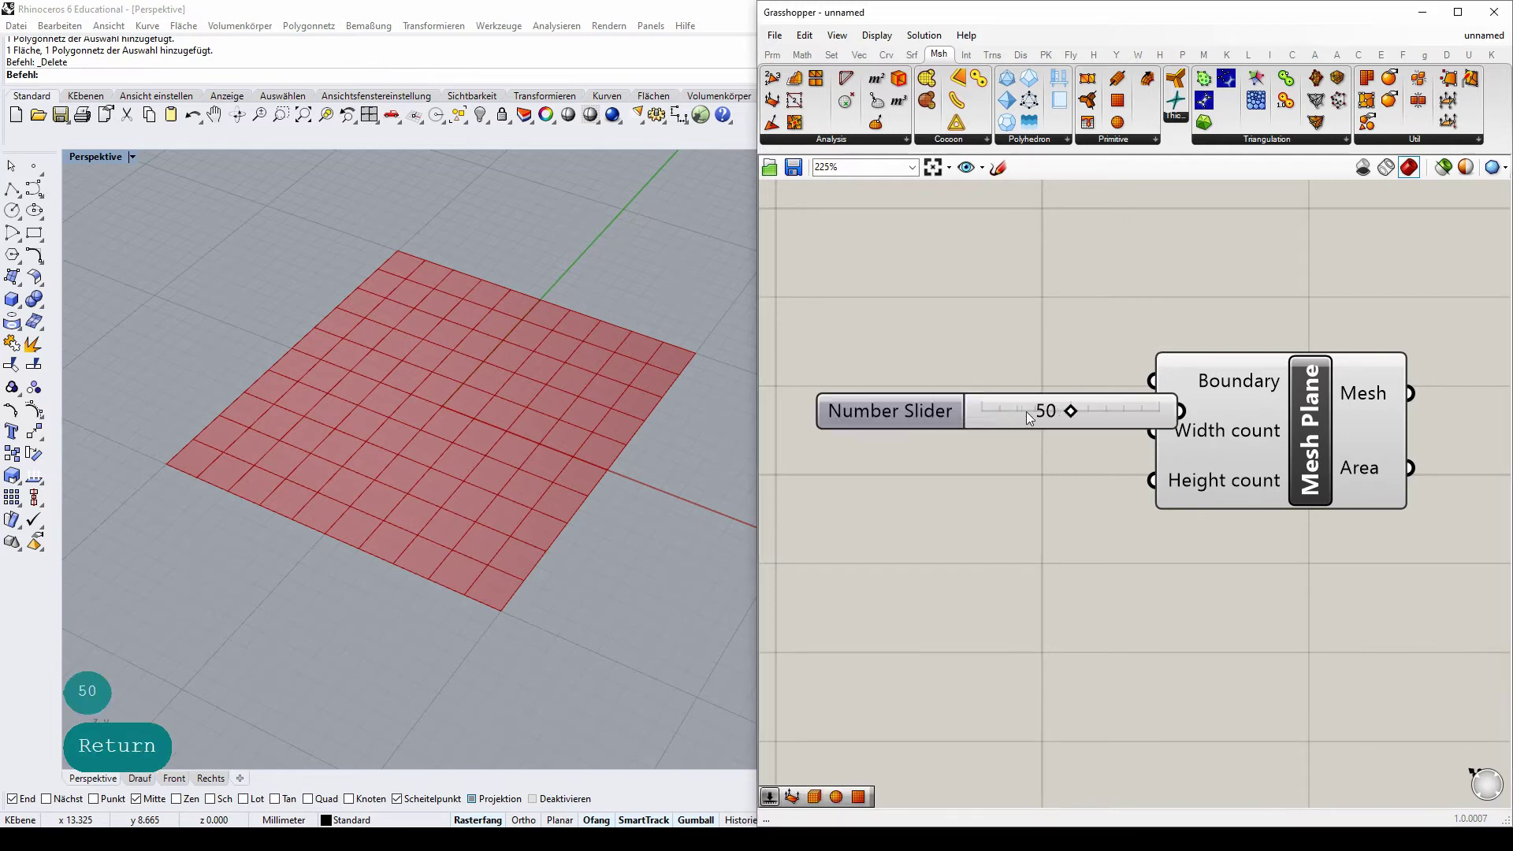
left_click_drag(1026, 411, 930, 440)
key("ctrl+c")
key("ctrl+v")
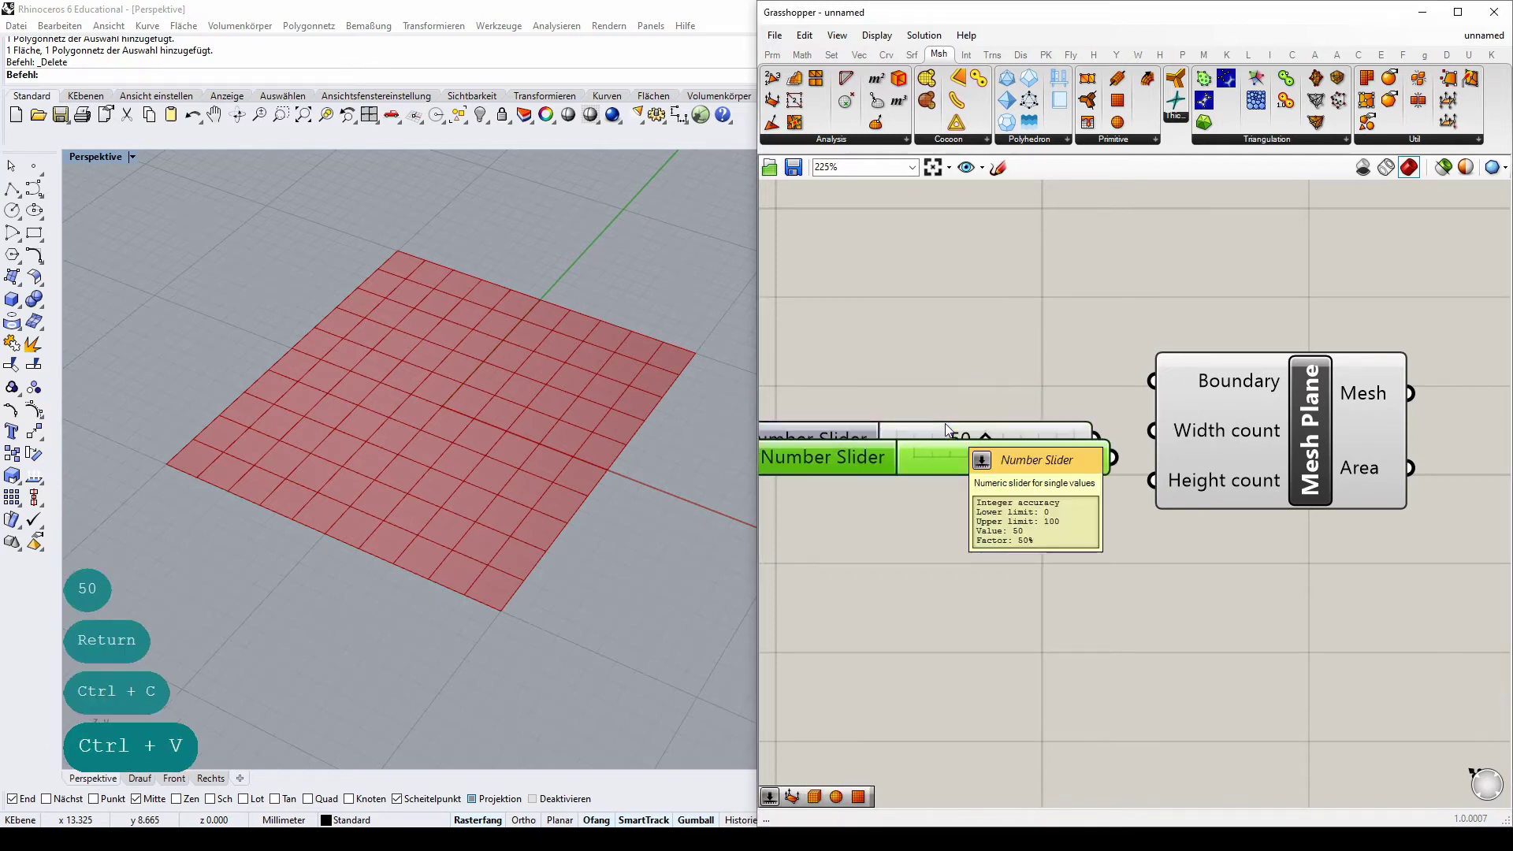
left_click_drag(974, 465, 970, 493)
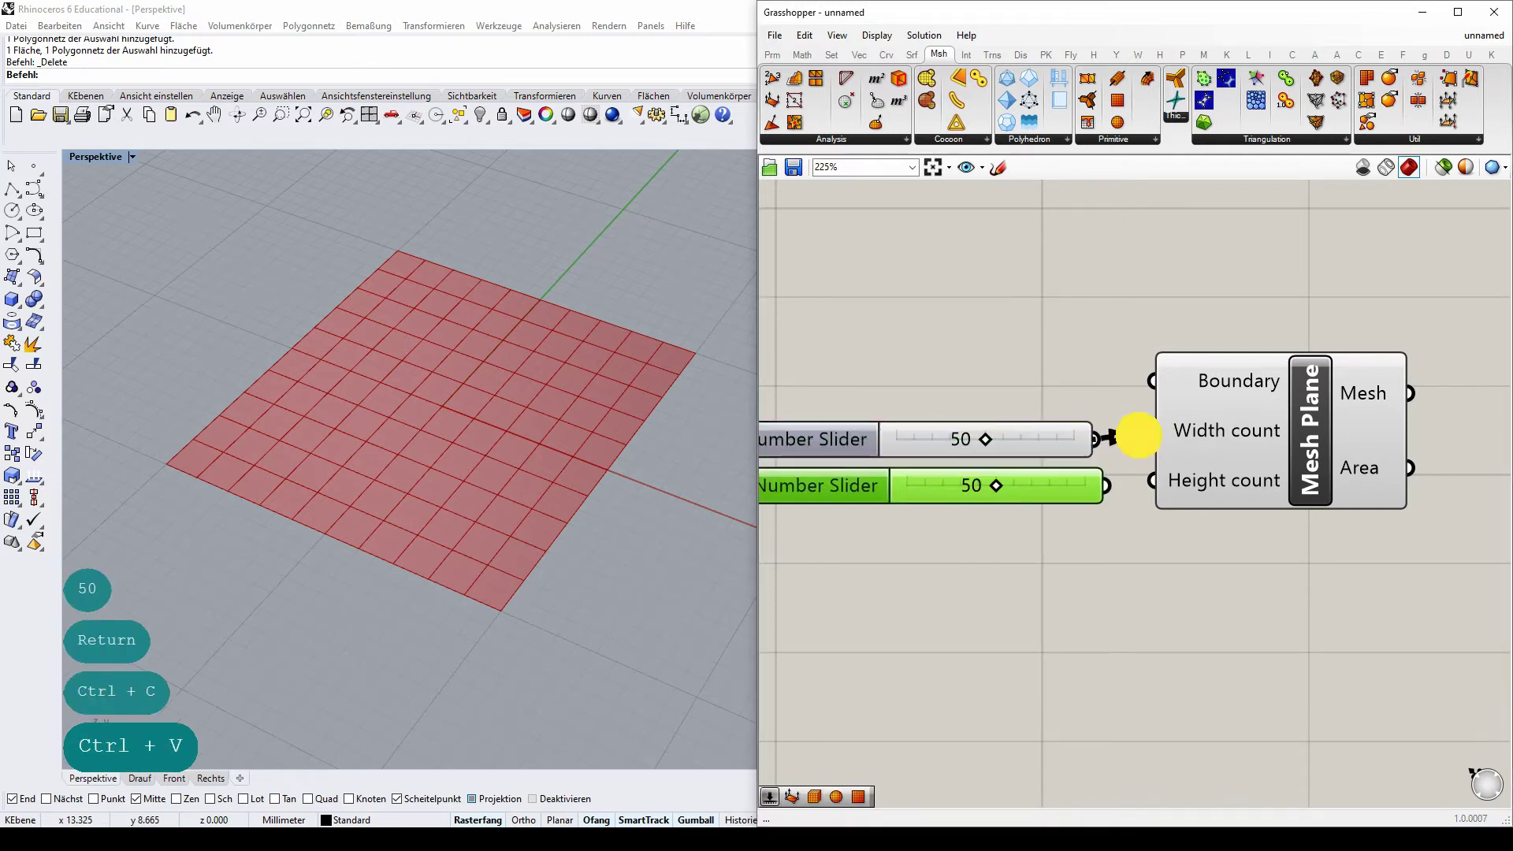
- Connect the two sliders to the Mesh Plane's Width count and Height count inputs and view the denser grid
left_click_drag(1137, 435, 1152, 430)
left_click_drag(1107, 485, 1152, 480)
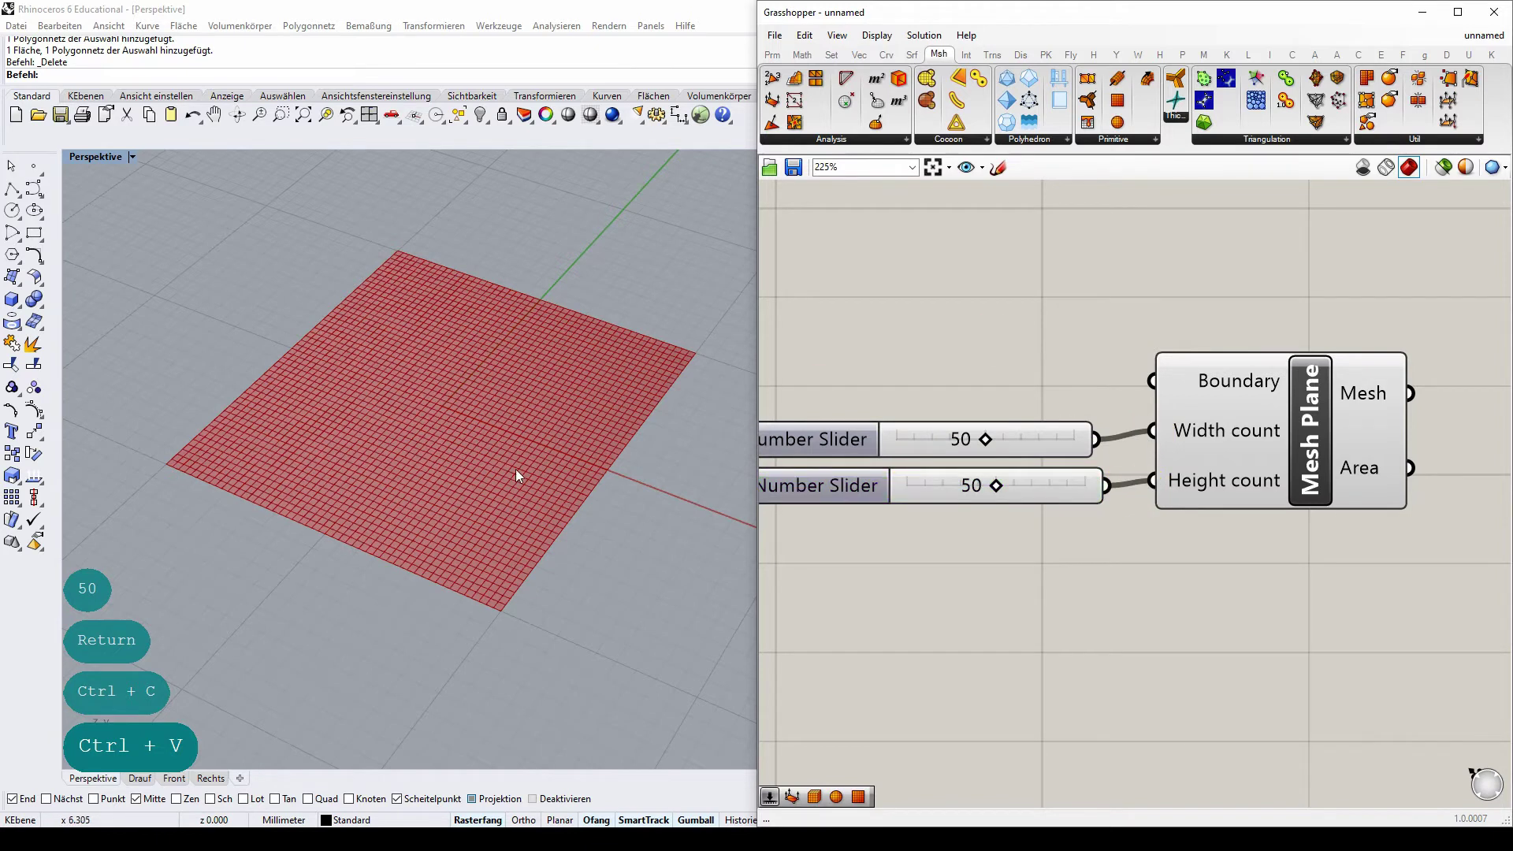
scroll(515, 469, "up", 3)
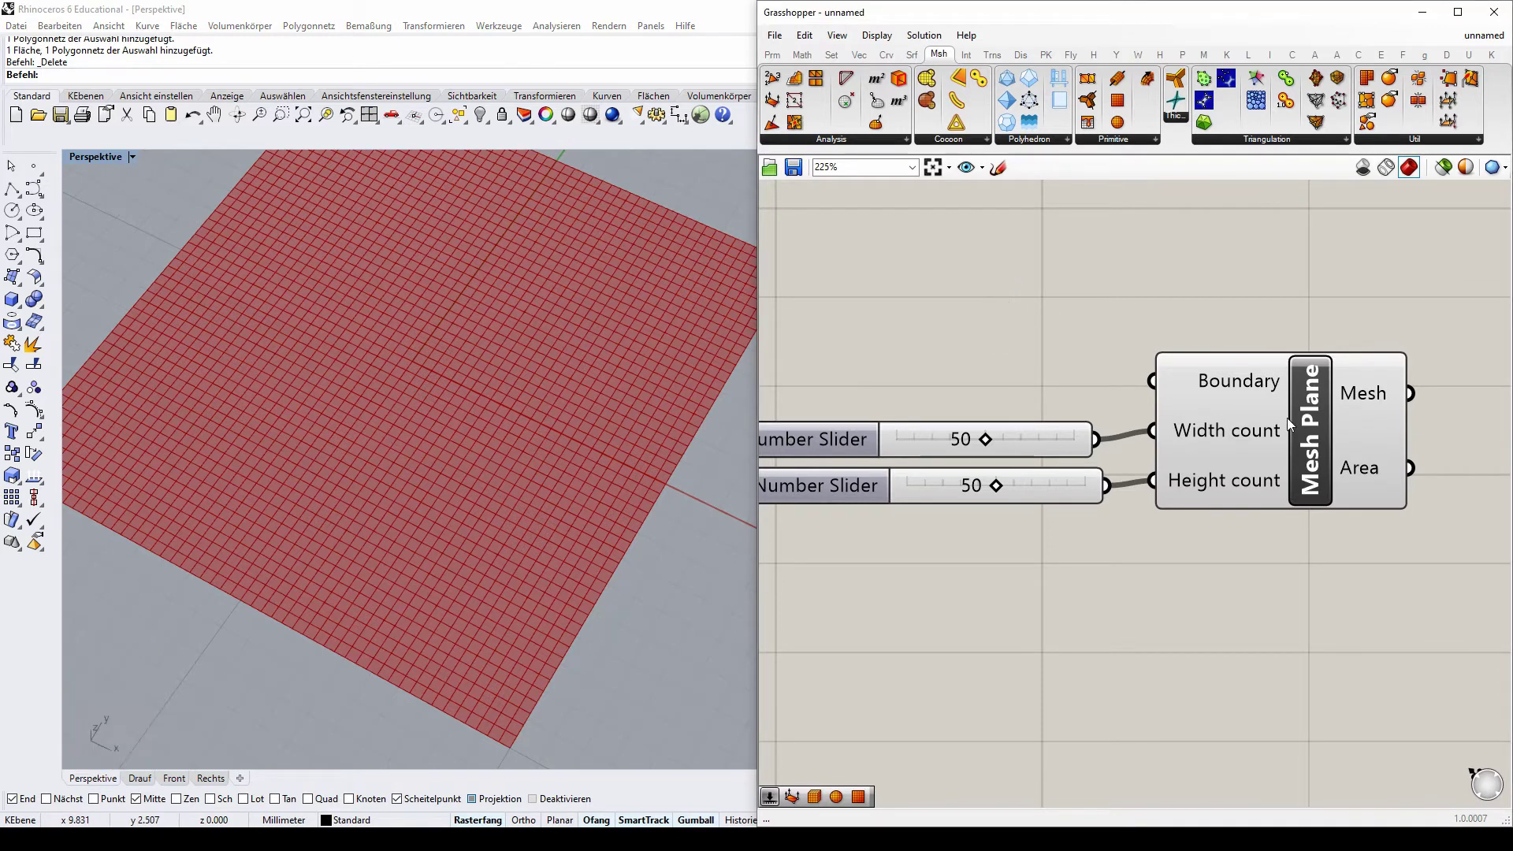
- Move the Mesh Plane component closer to its sliders and align the Width count slider with the one below
mouse_move(1317, 445)
left_mouse_down()
mouse_move(1329, 454)
mouse_move(1300, 433)
left_mouse_up()
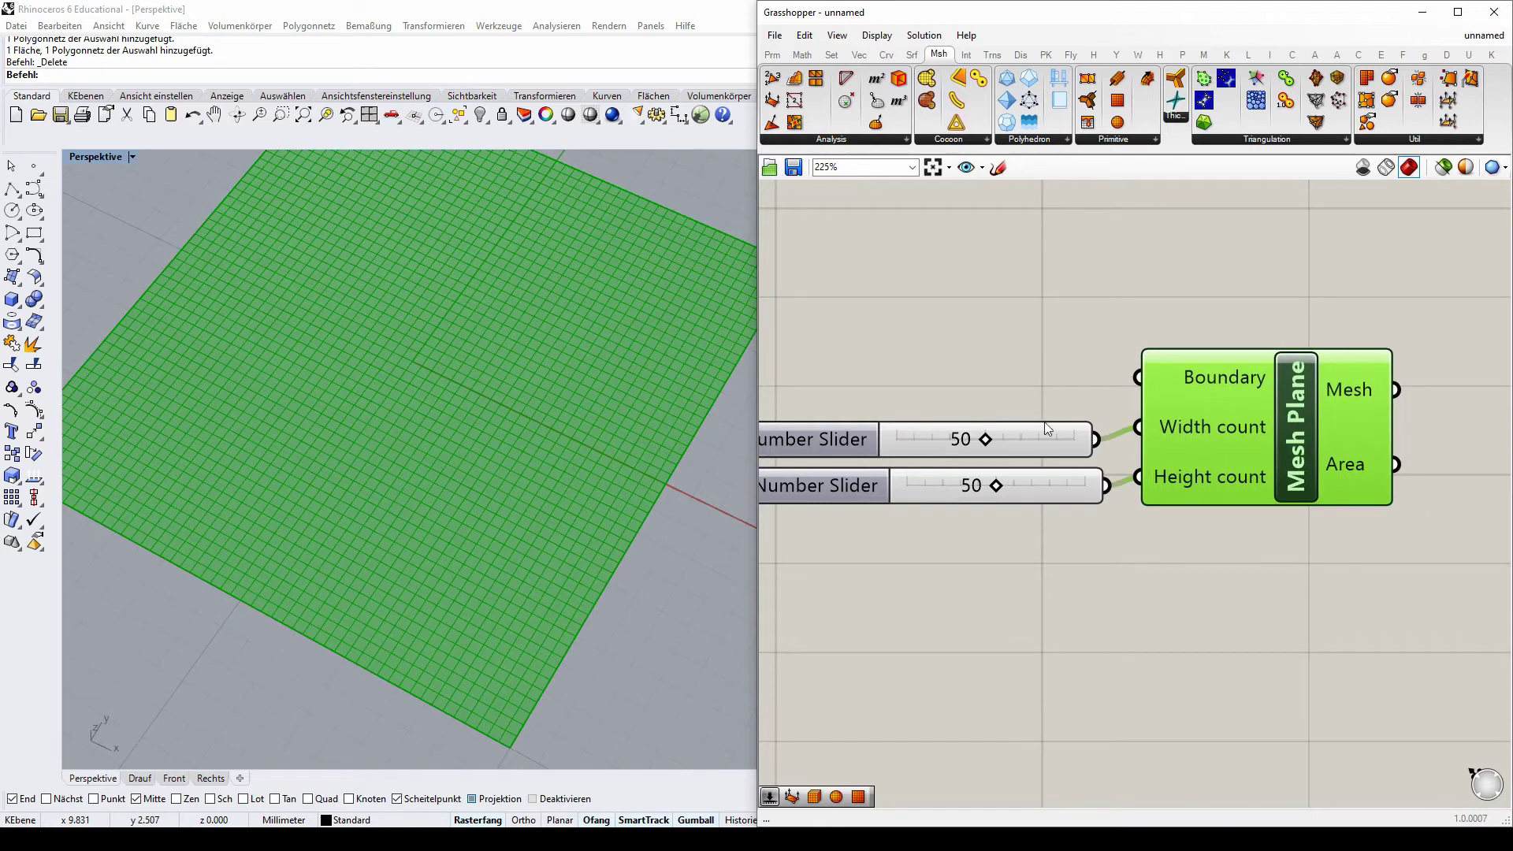
scroll(1053, 433, "up", 3)
left_click(1063, 432)
left_click_drag(1066, 437, 1068, 444)
left_click(1047, 348)
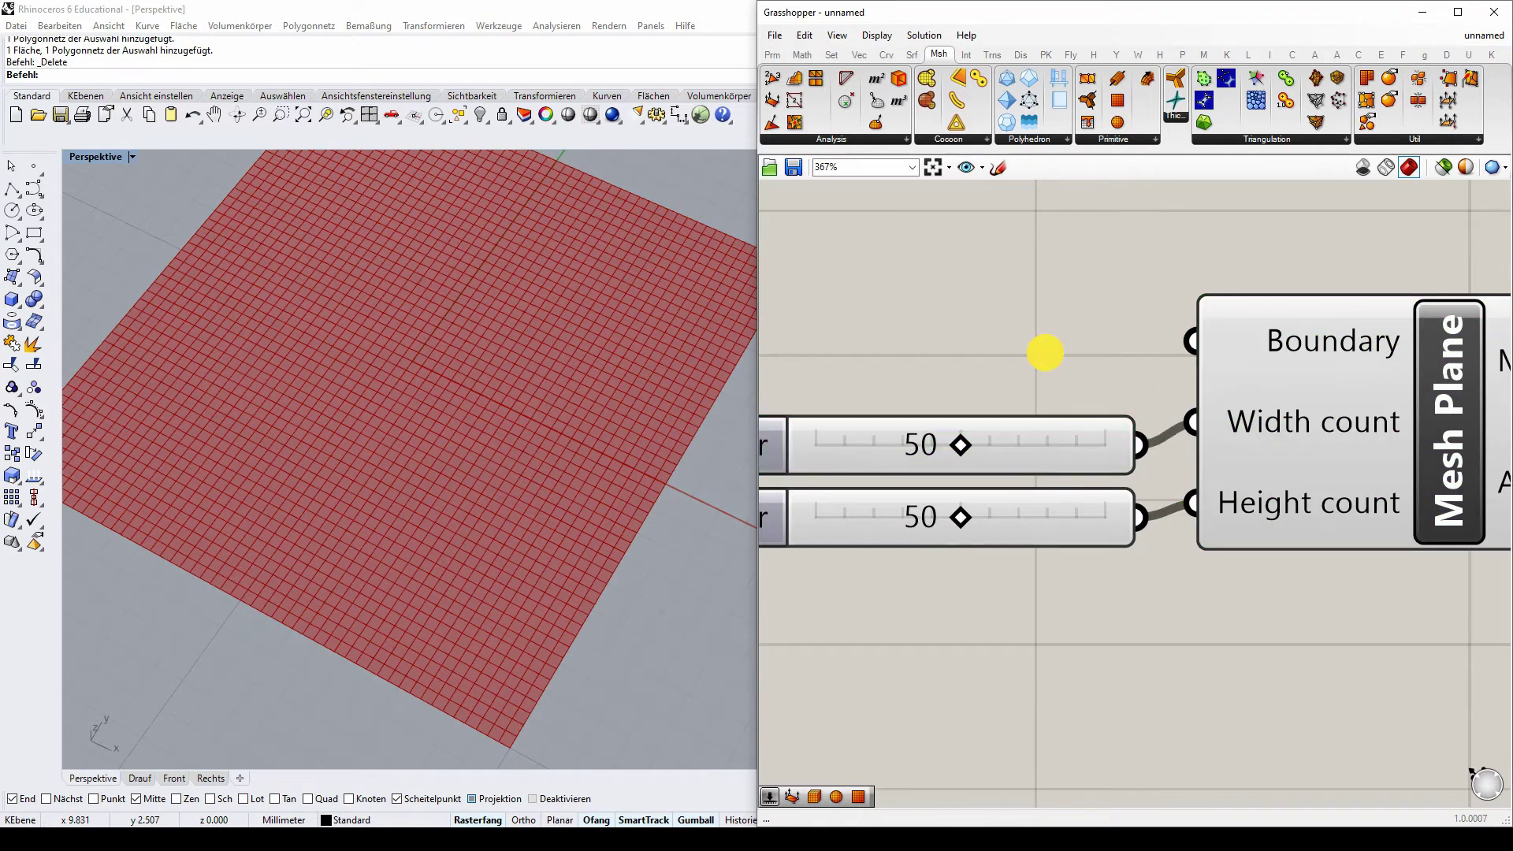
- Add a Deconstruct Mesh component beside the Mesh Plane and connect the Mesh output to its Mesh input
scroll(499, 366, "down", 3)
left_click(1099, 345)
scroll(1020, 351, "down", 3)
scroll(1241, 357, "up", 2)
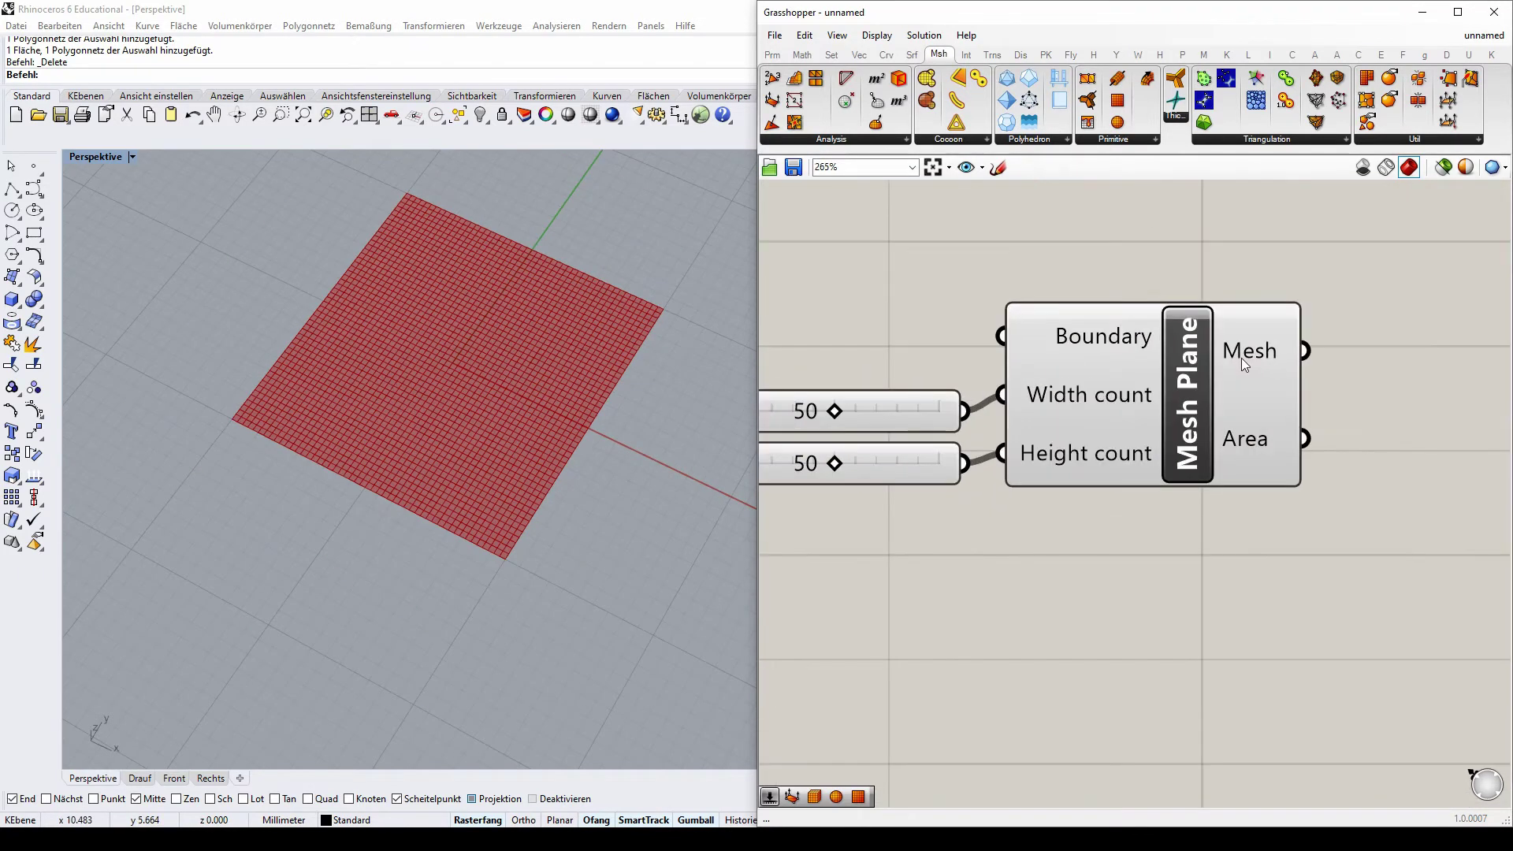
mouse_move(1255, 357)
left_click(833, 139)
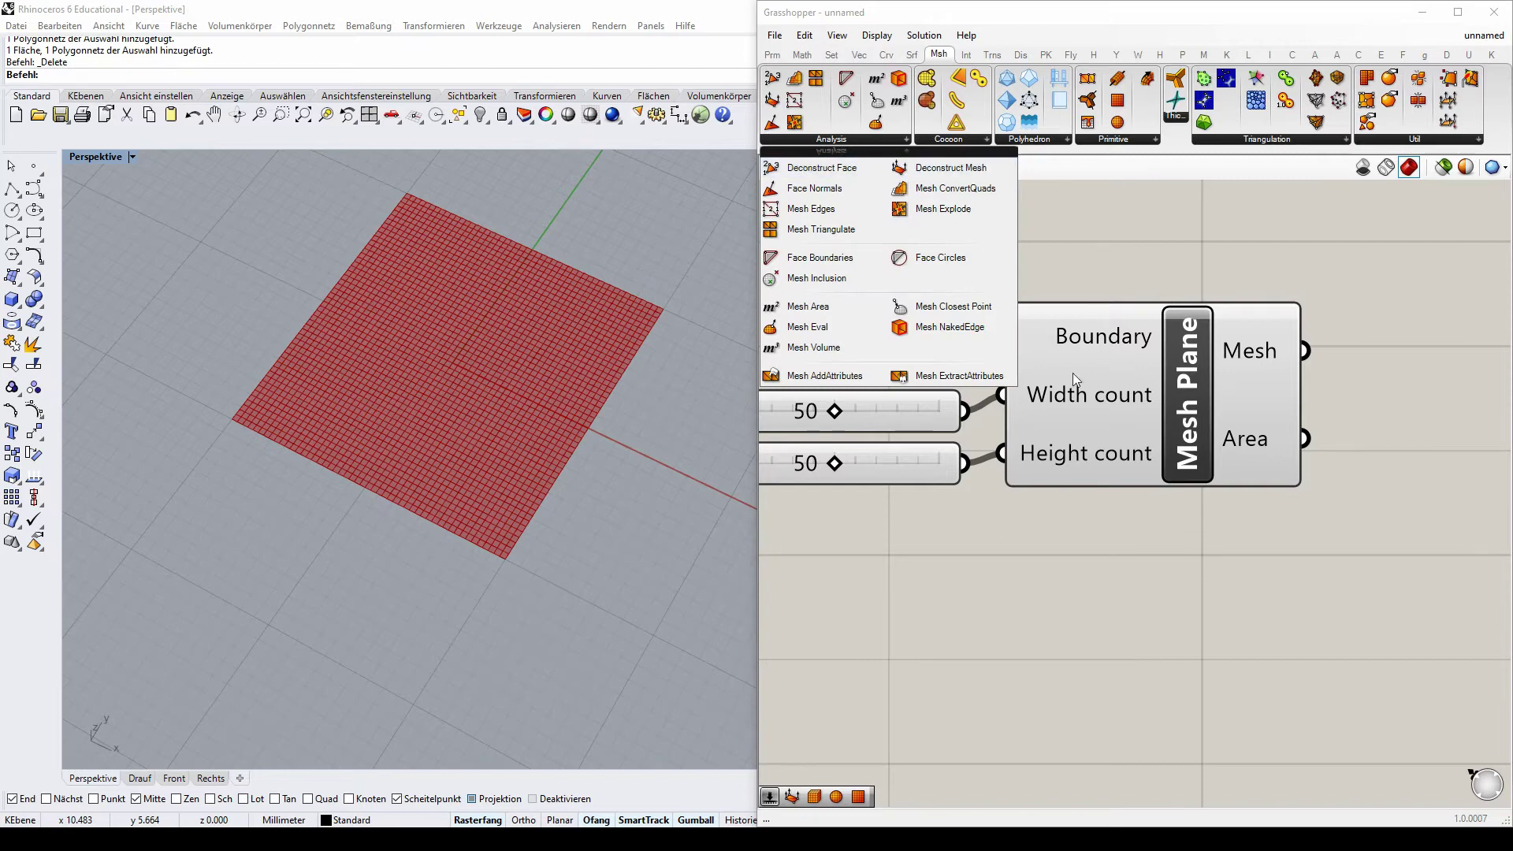
left_click(946, 175)
scroll(867, 244, "down", 2)
scroll(1256, 338, "up", 2)
left_click(1430, 425)
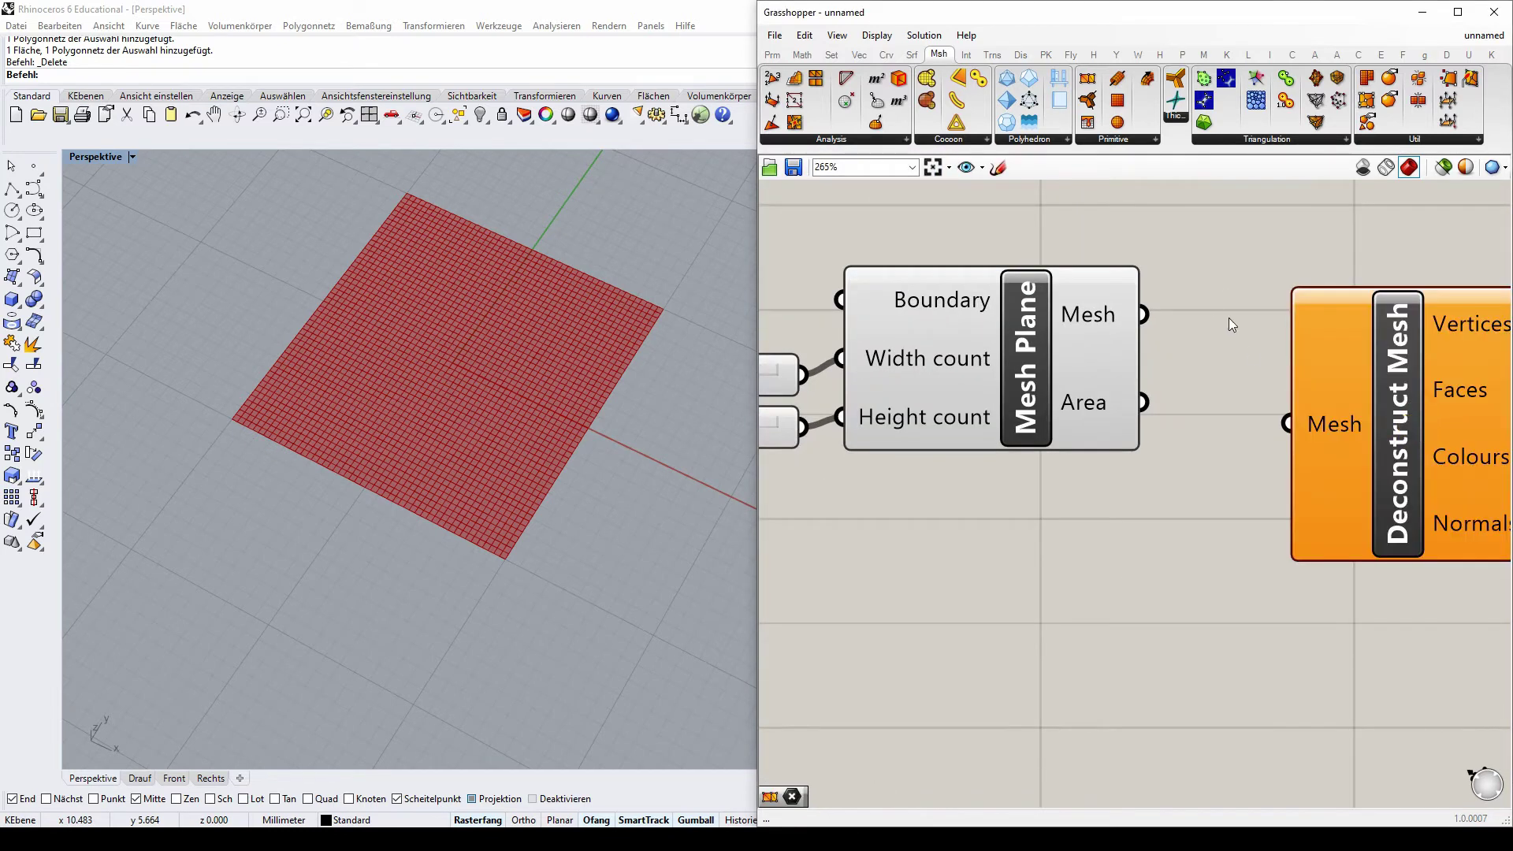
left_click_drag(1161, 316, 1285, 418)
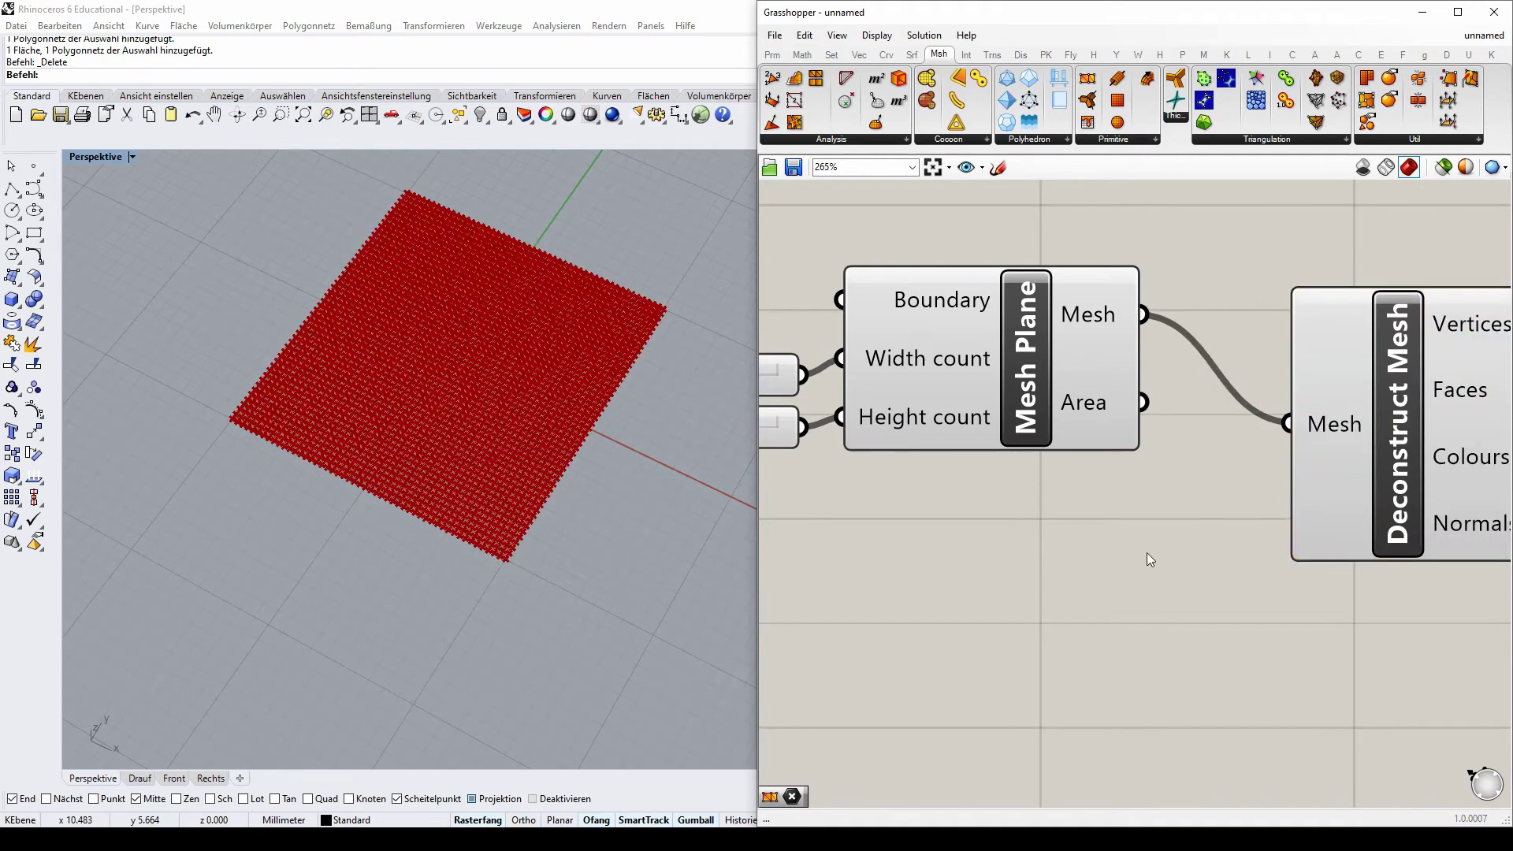
- Reposition the Deconstruct Mesh component slightly lower and nearer to the Mesh Plane
scroll(1135, 543, "down", 1)
right_click_drag(1121, 534, 1030, 571)
left_click_drag(1253, 394, 1259, 498)
left_click(1270, 328)
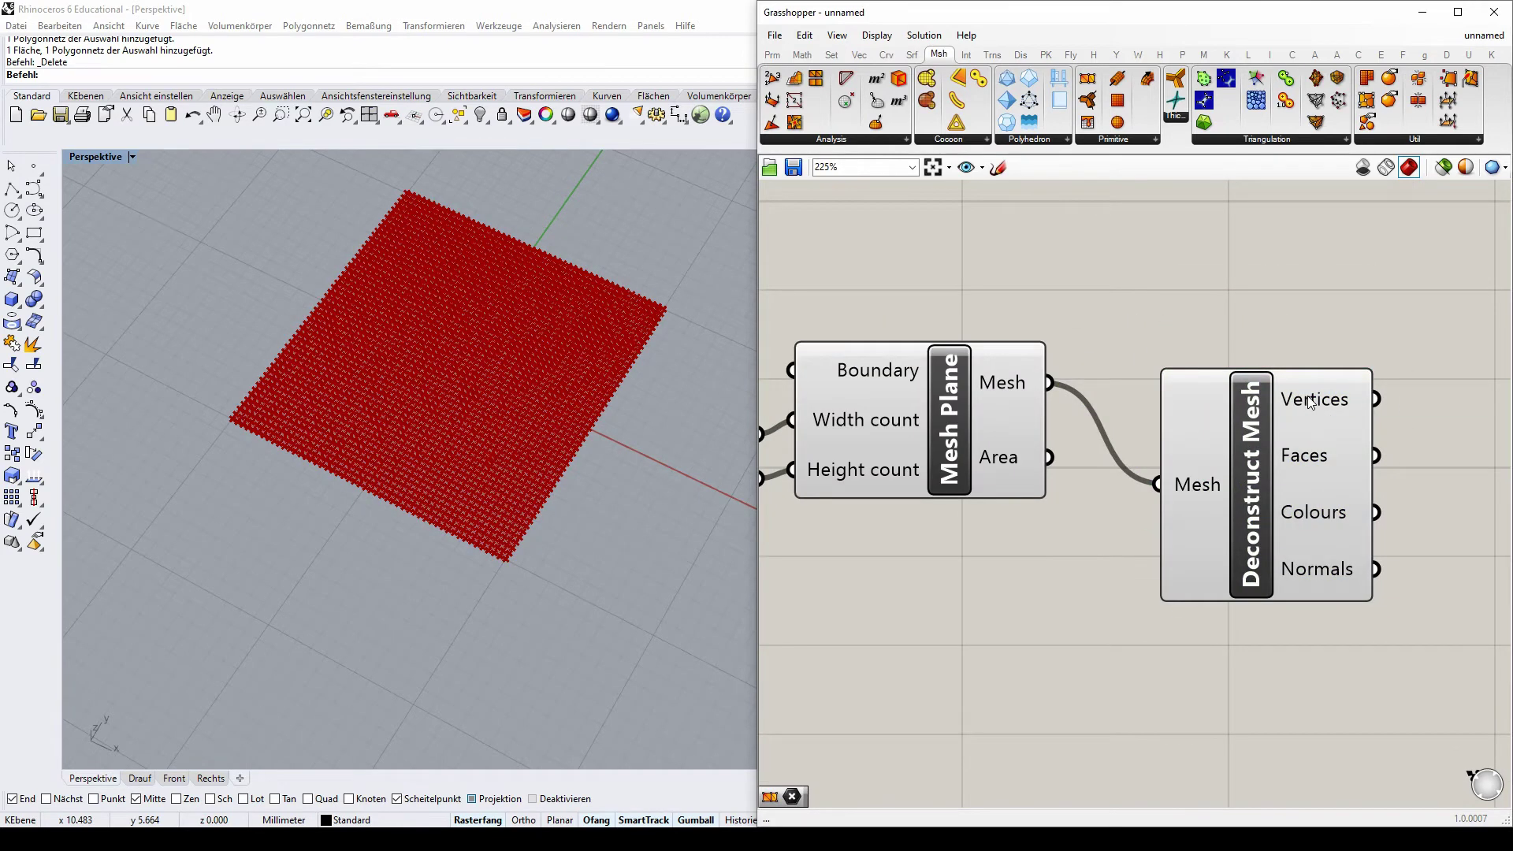
- Examine Deconstruct Mesh's Vertices, Faces and Colours outputs against the vertices and faces at the mesh plane's corner
mouse_move(1309, 403)
scroll(361, 216, "up", 5)
scroll(386, 230, "up", 2)
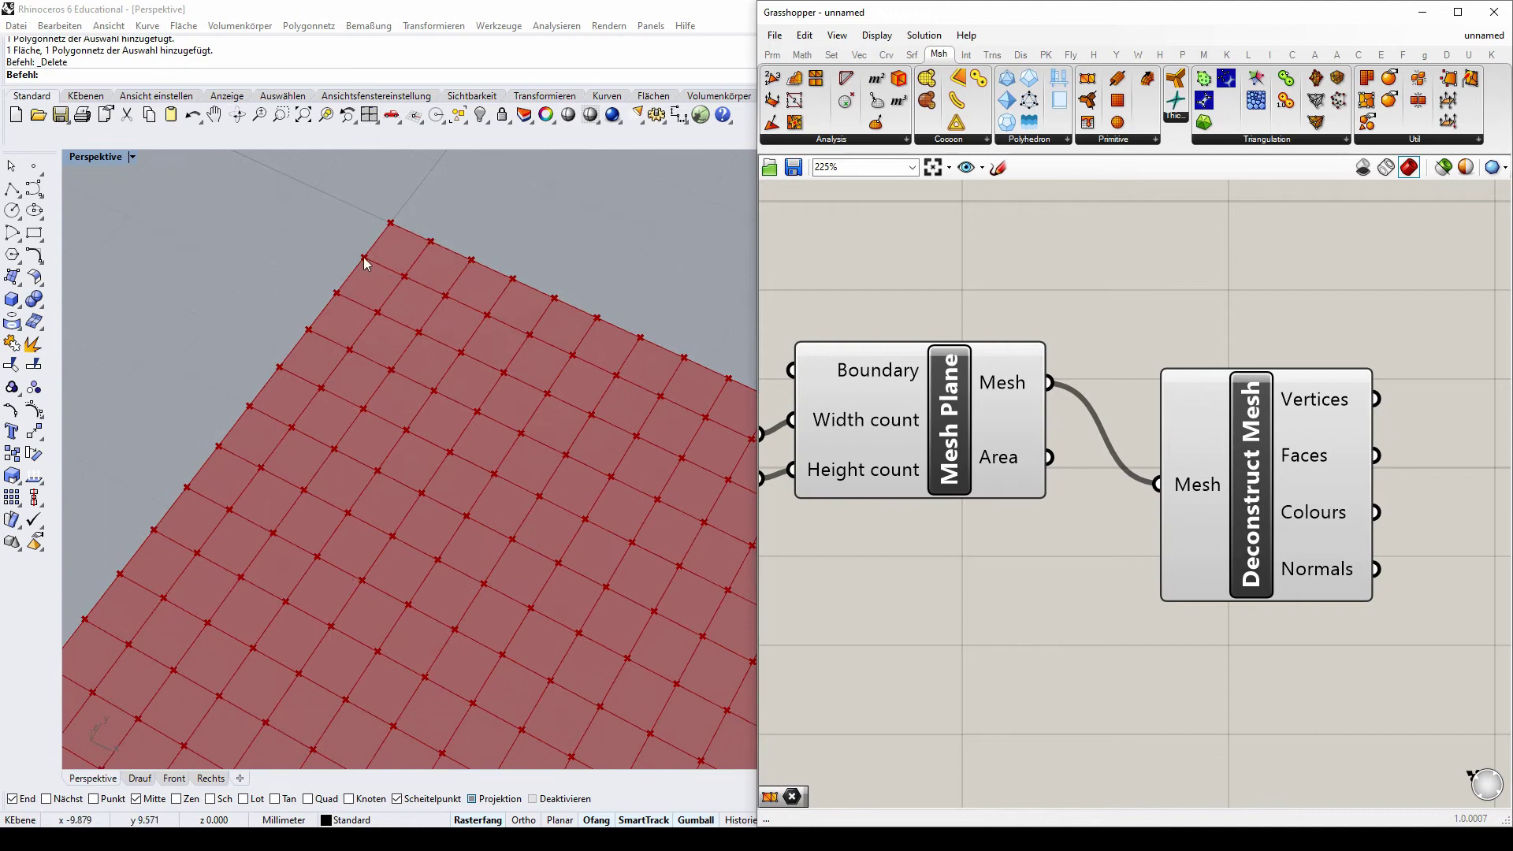
mouse_move(1337, 405)
mouse_move(1303, 459)
scroll(477, 203, "down", 5)
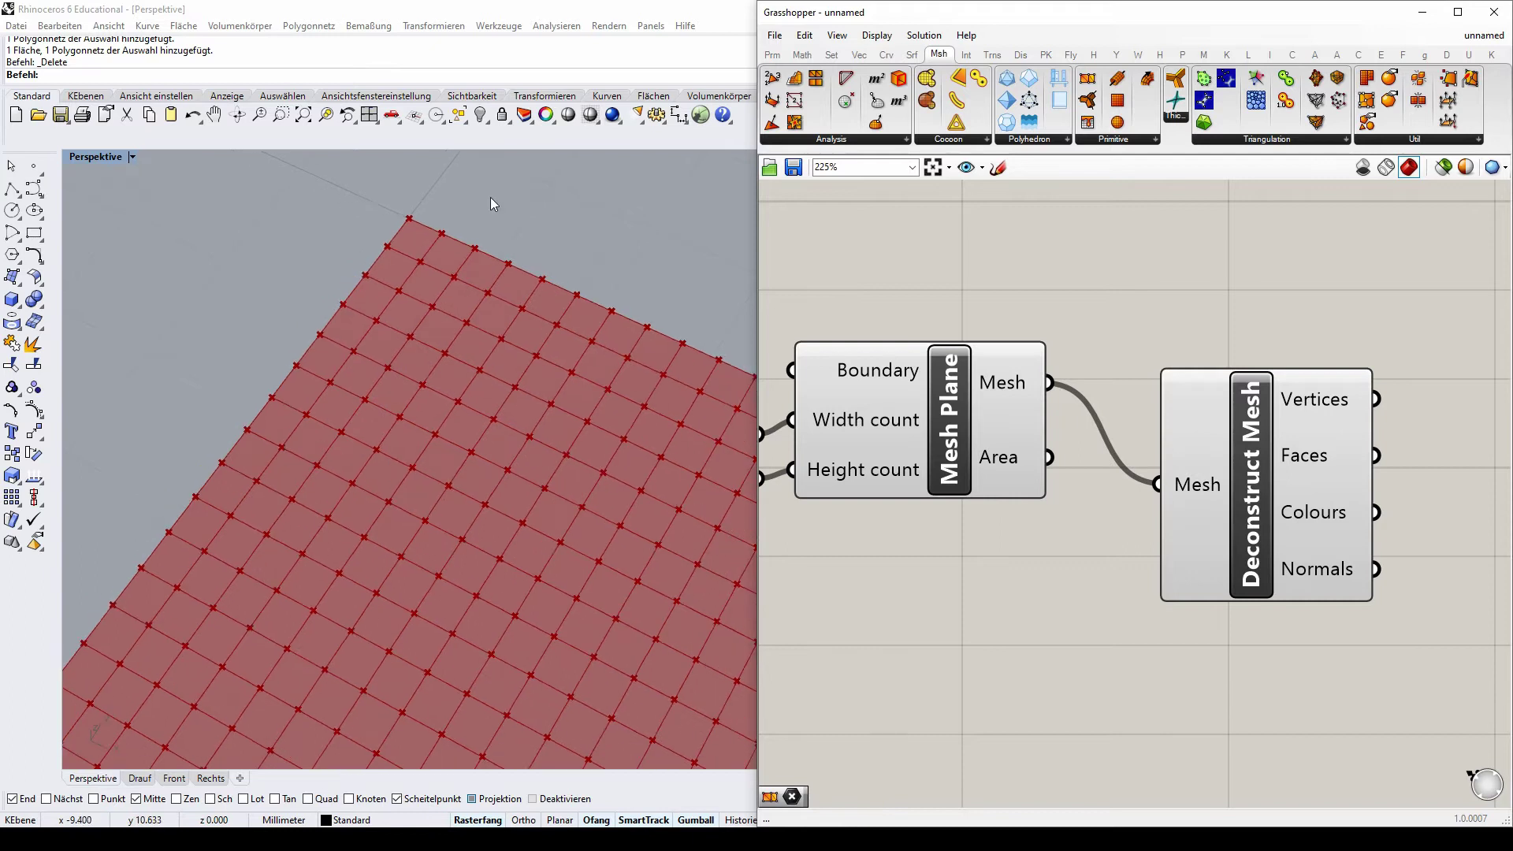
scroll(500, 263, "up", 6)
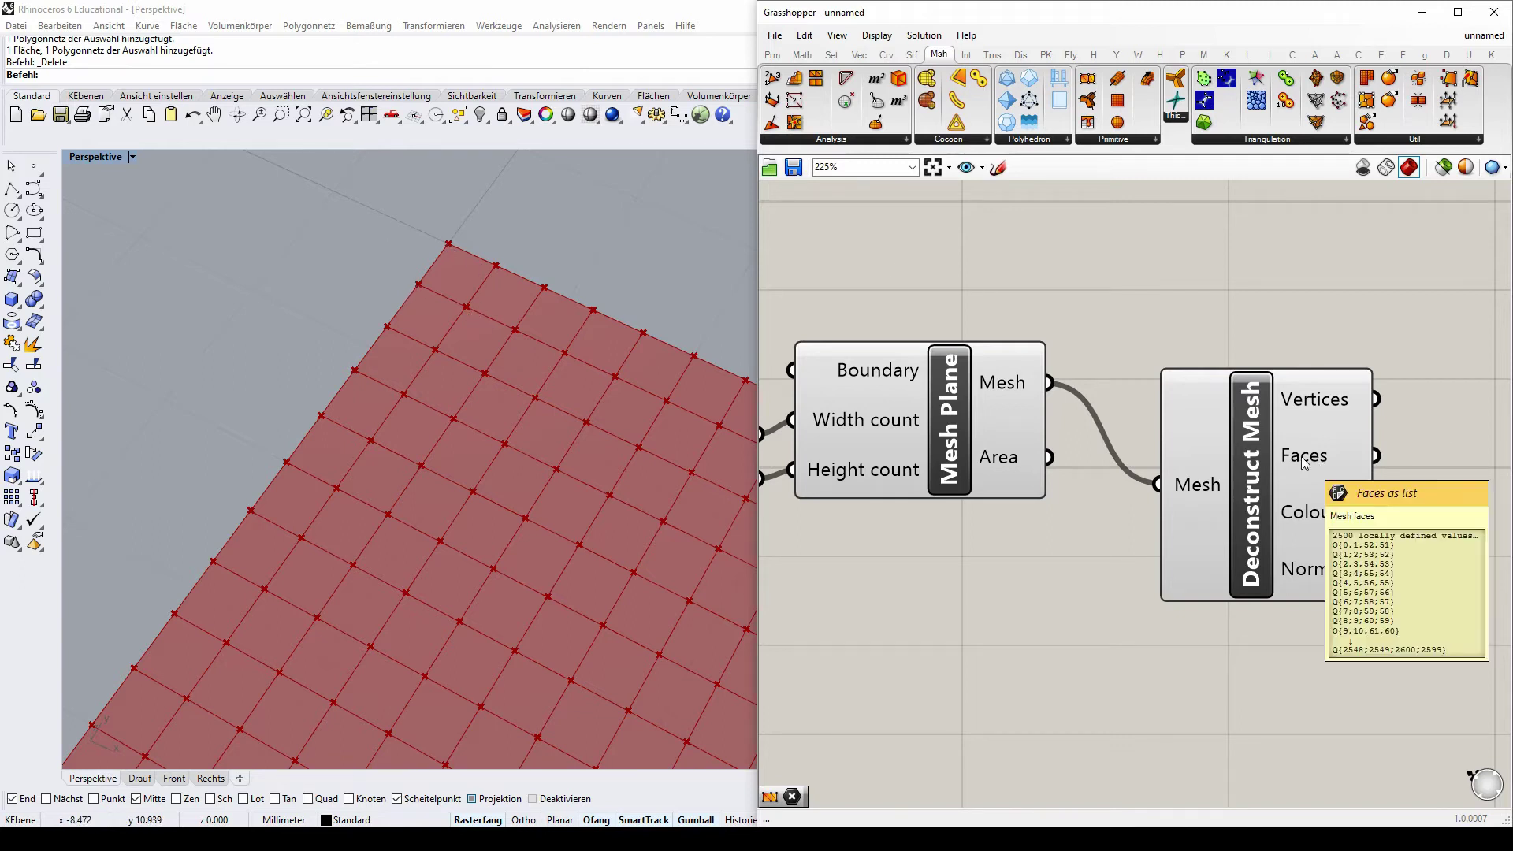
scroll(357, 257, "down", 5)
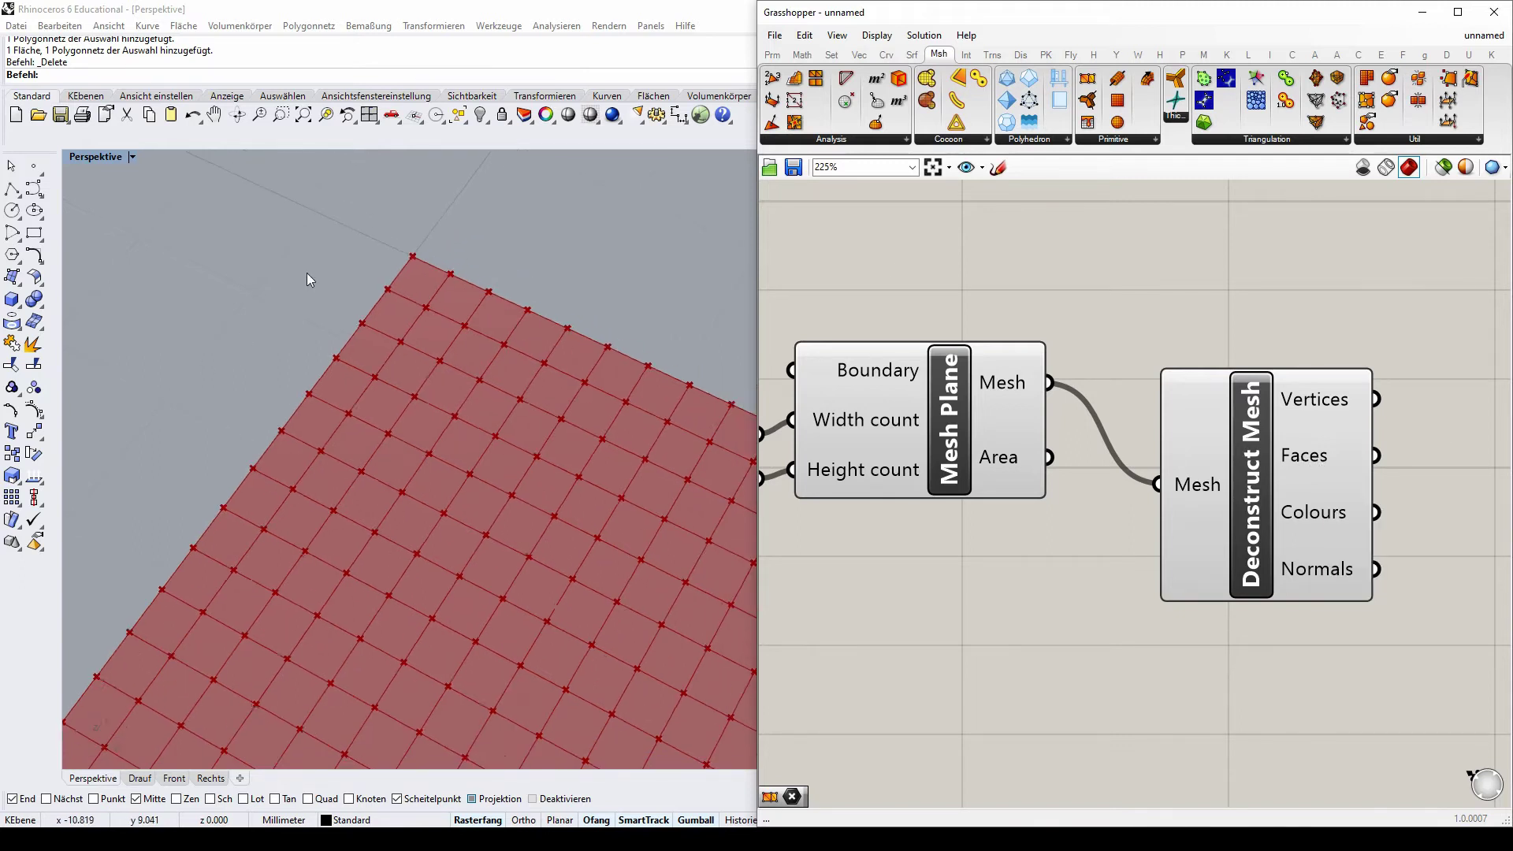
scroll(357, 257, "down", 2)
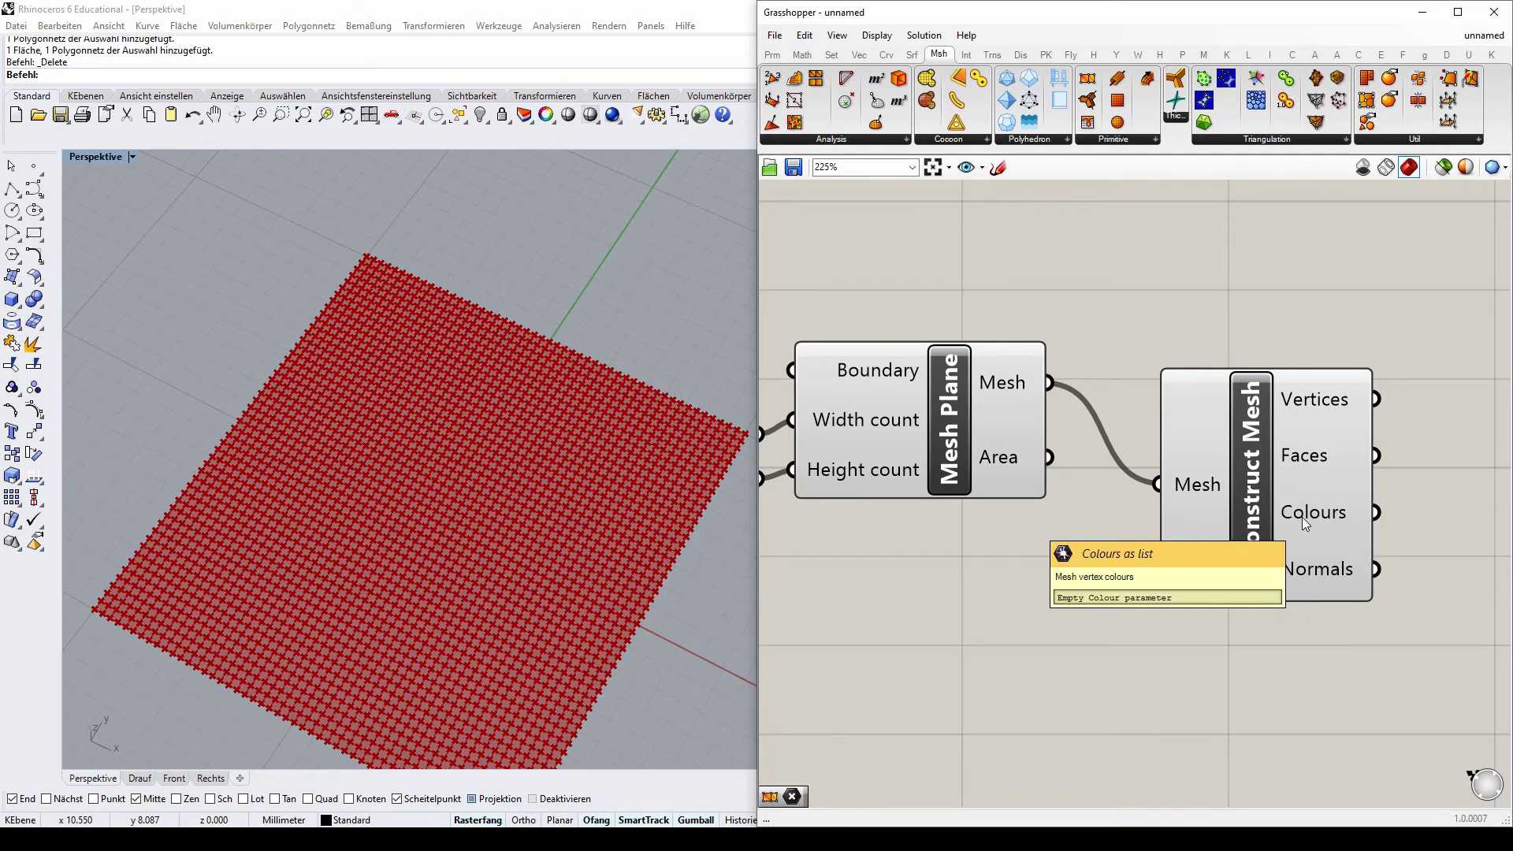
- Tighten the layout by moving the Deconstruct Mesh component up and closer to the Mesh Plane's outputs
scroll(1177, 293, "down", 2)
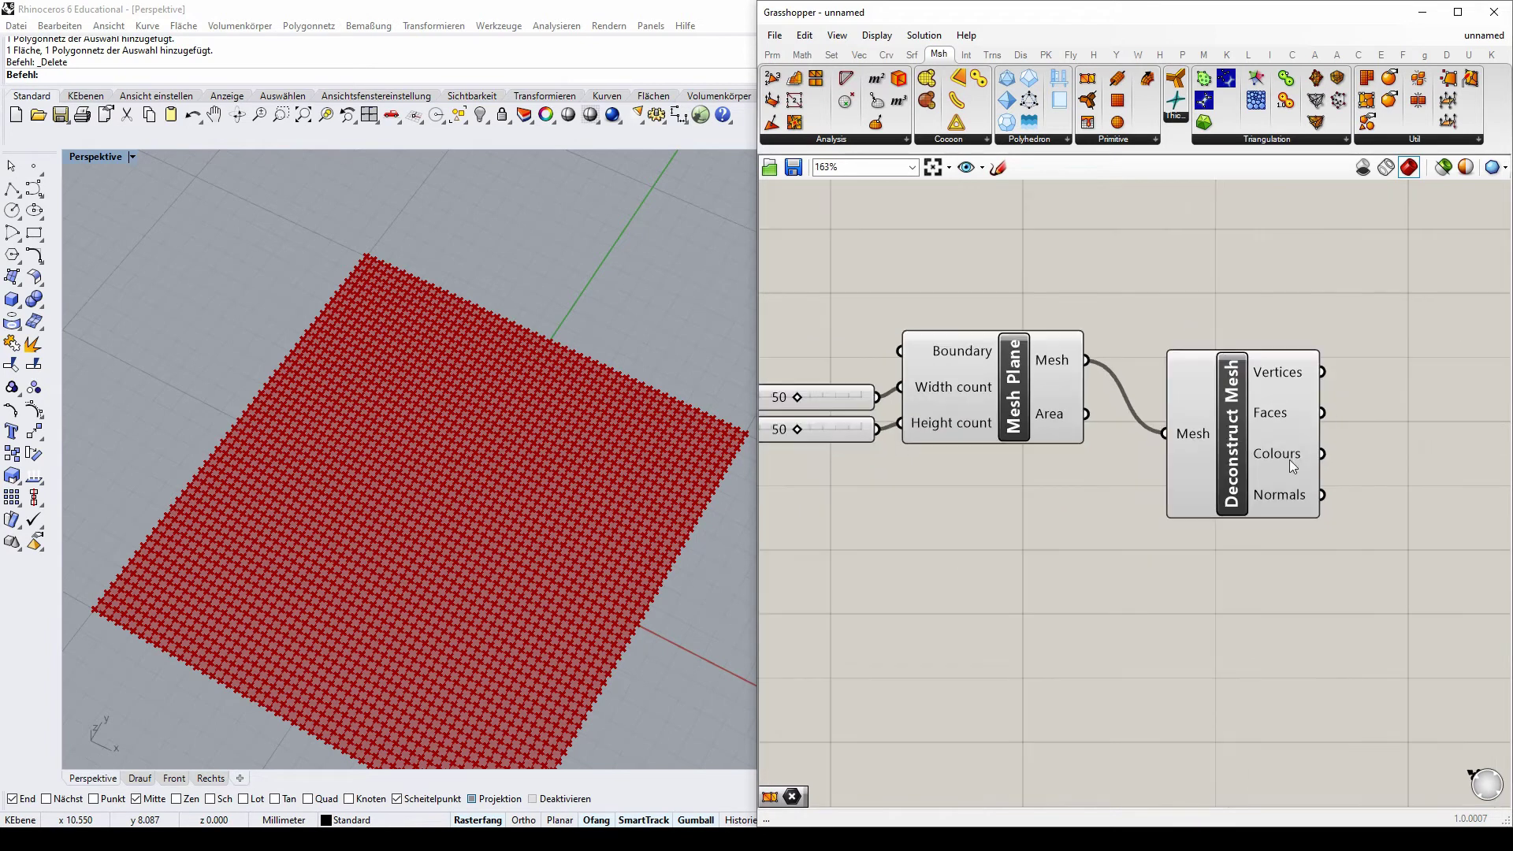
scroll(1339, 630, "up", 1)
left_click(1197, 425)
left_click_drag(1198, 426, 1193, 444)
left_click(1050, 253)
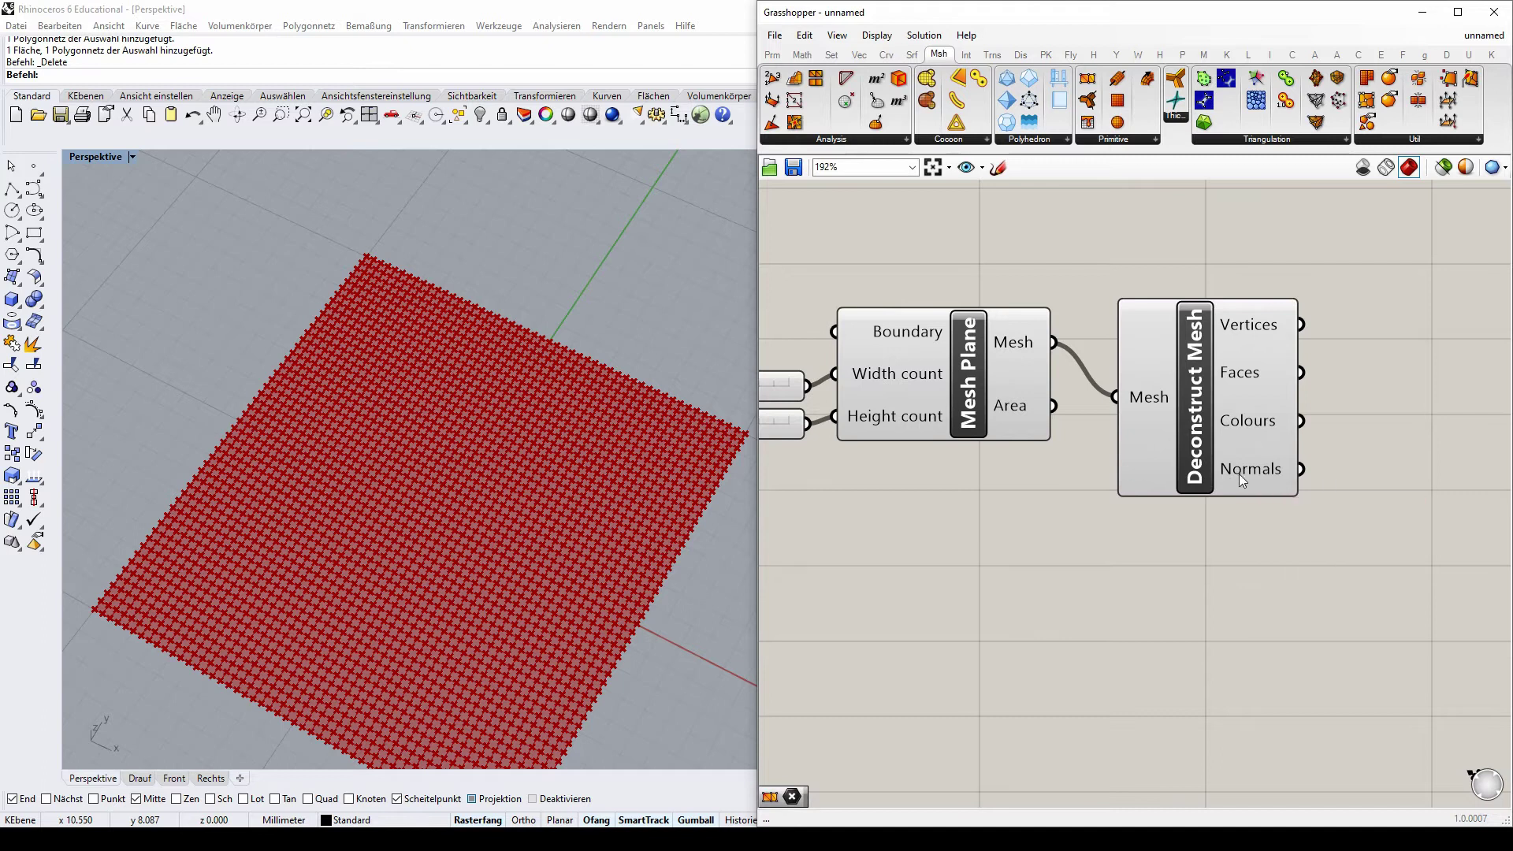
- Examine the vertices at the mesh plane's corner in relation to the Normals output, and inspect the whole grid
scroll(425, 290, "up", 5)
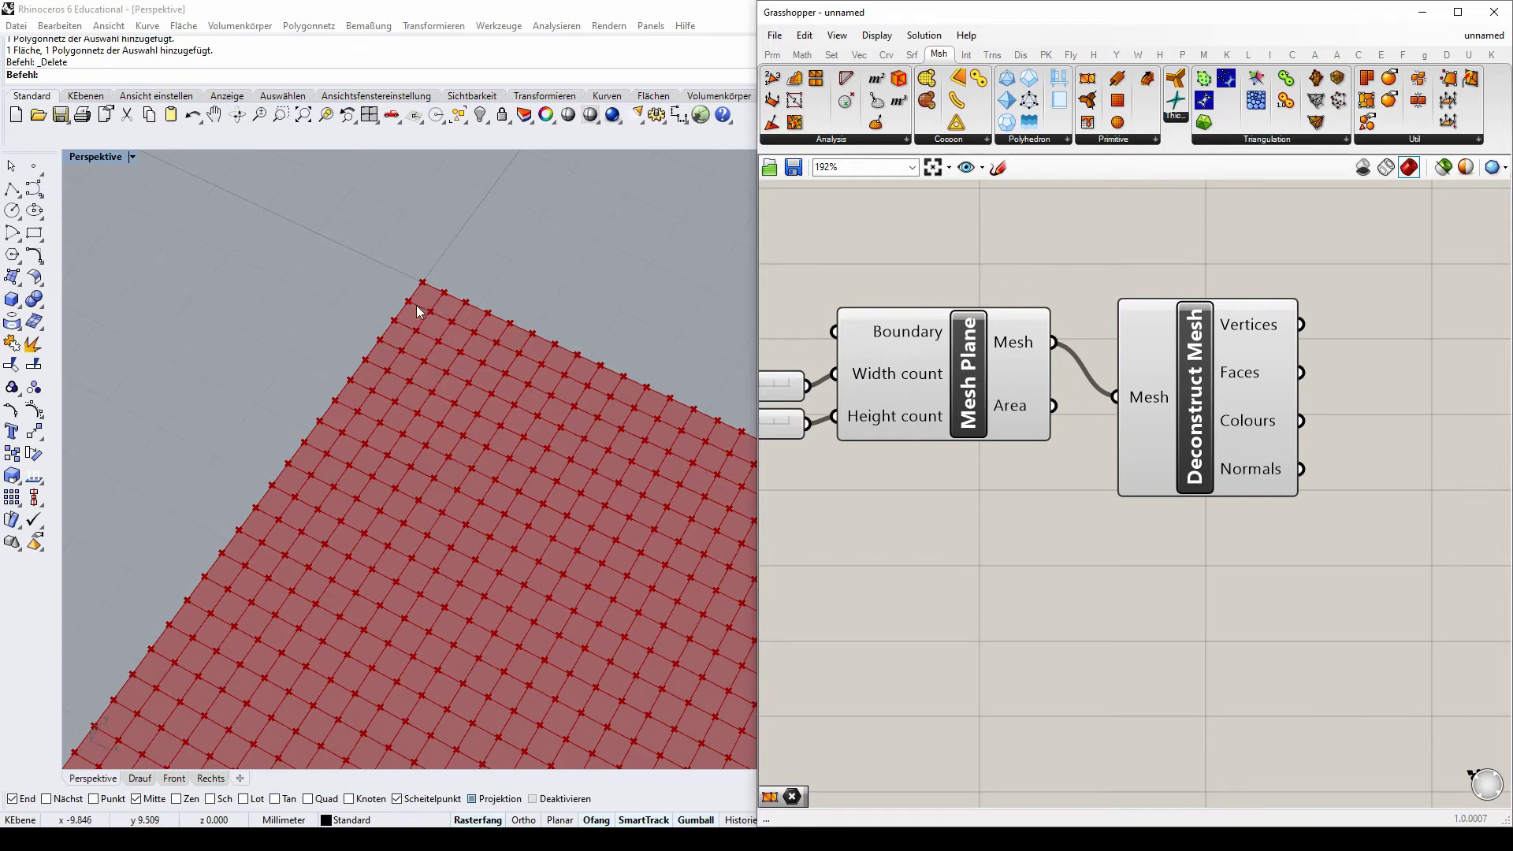
scroll(423, 303, "up", 3)
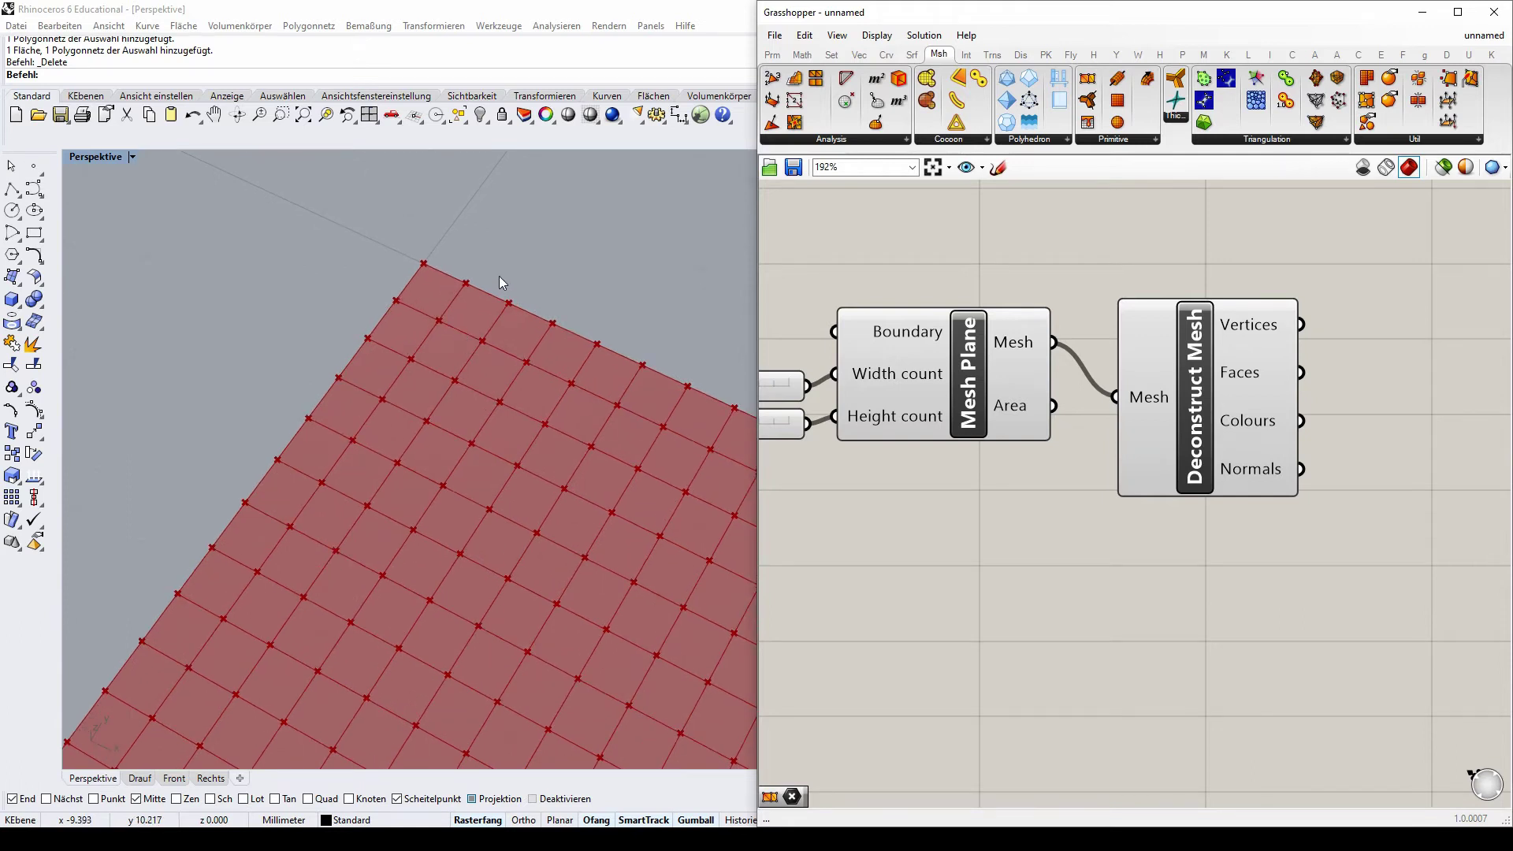
scroll(499, 282, "down", 3)
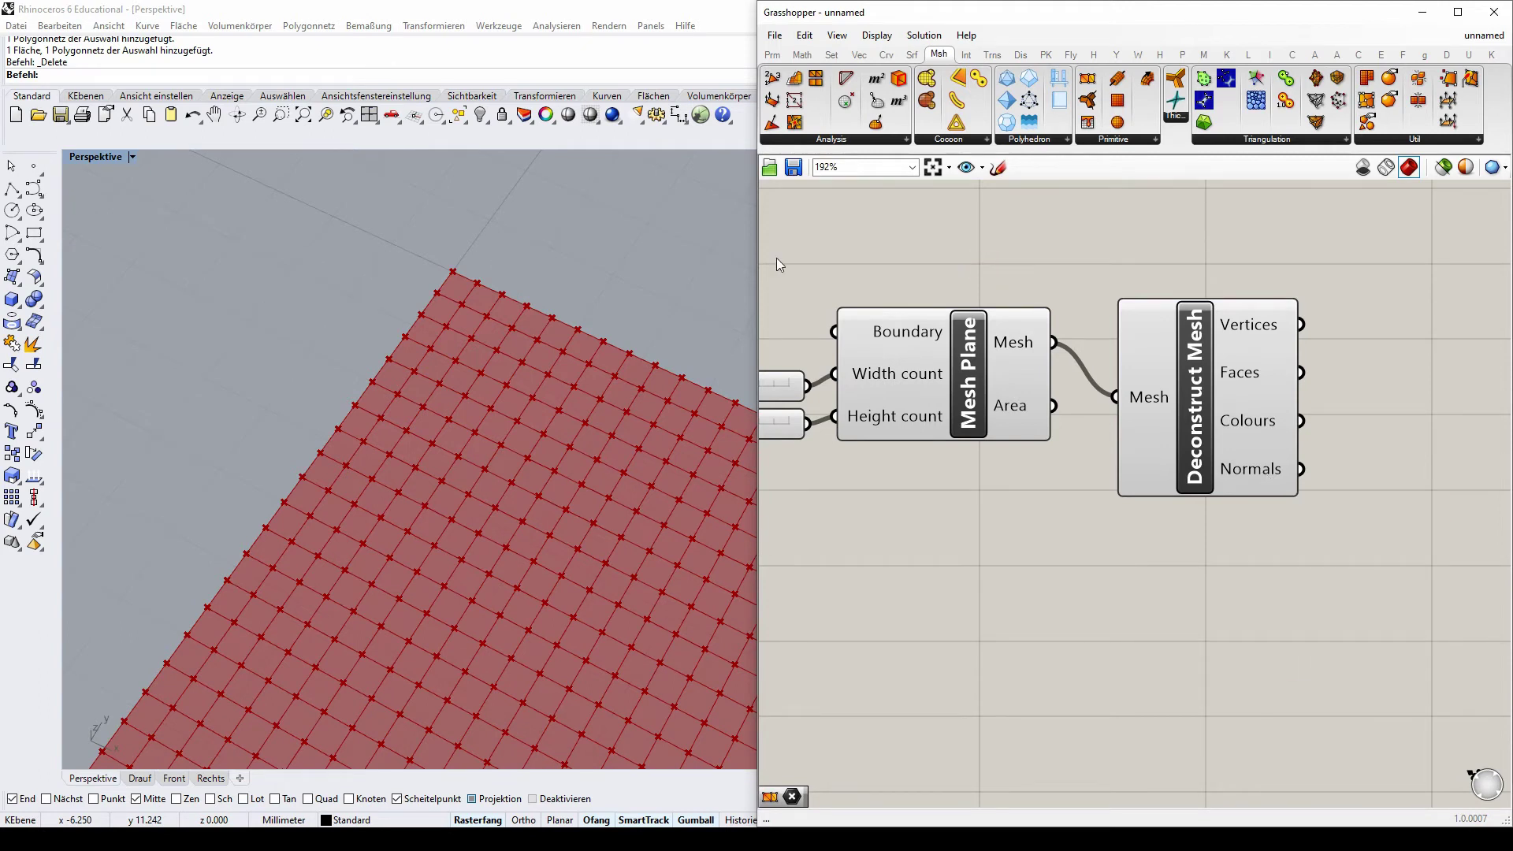
scroll(364, 253, "down", 6)
right_click_drag(423, 410, 475, 285)
scroll(475, 287, "up", 3)
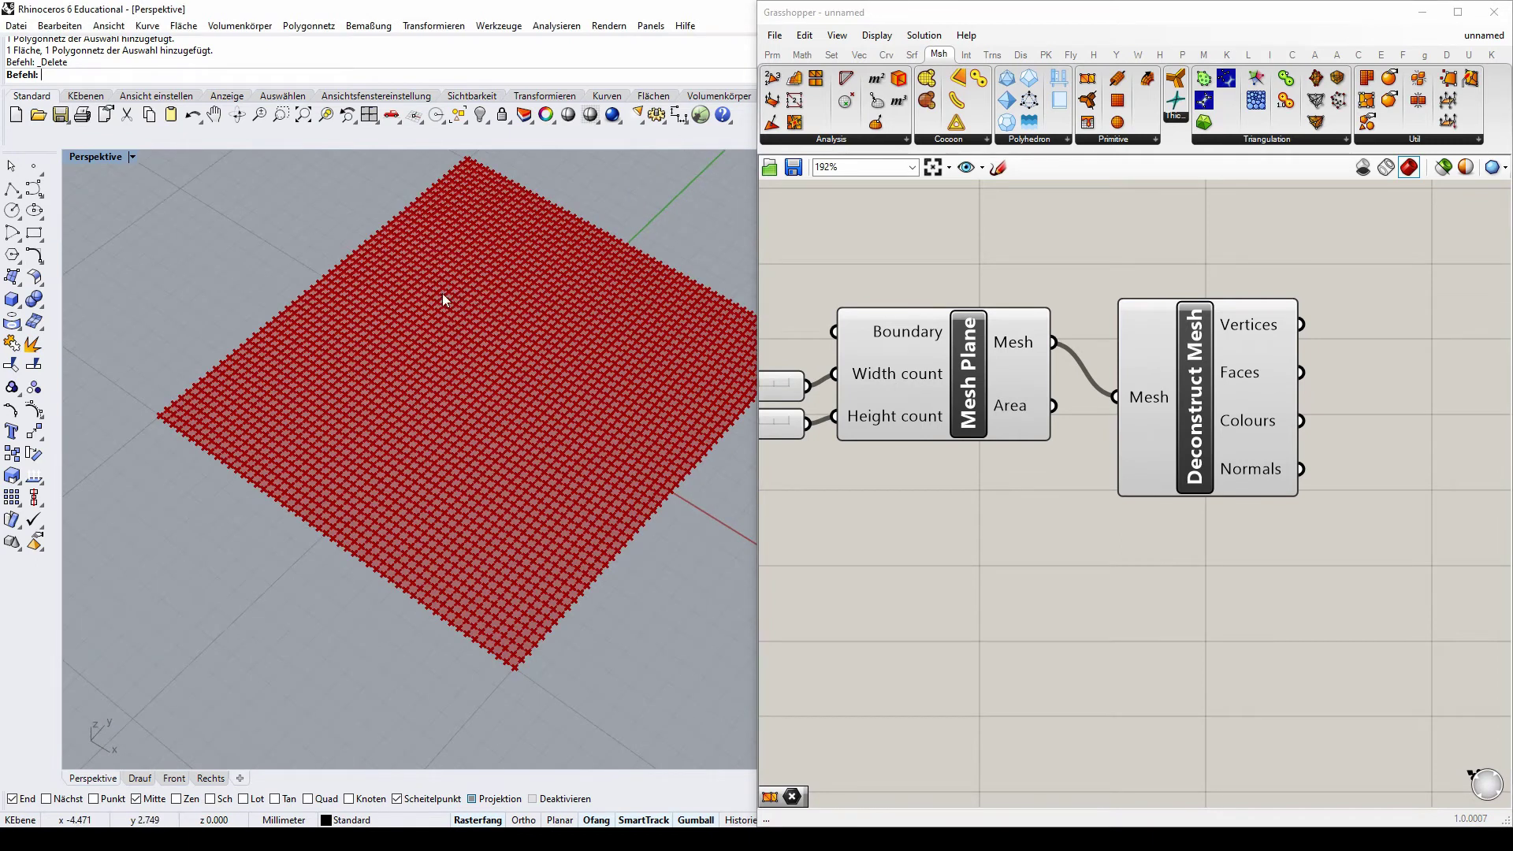
scroll(451, 301, "down", 2)
scroll(451, 301, "up", 1)
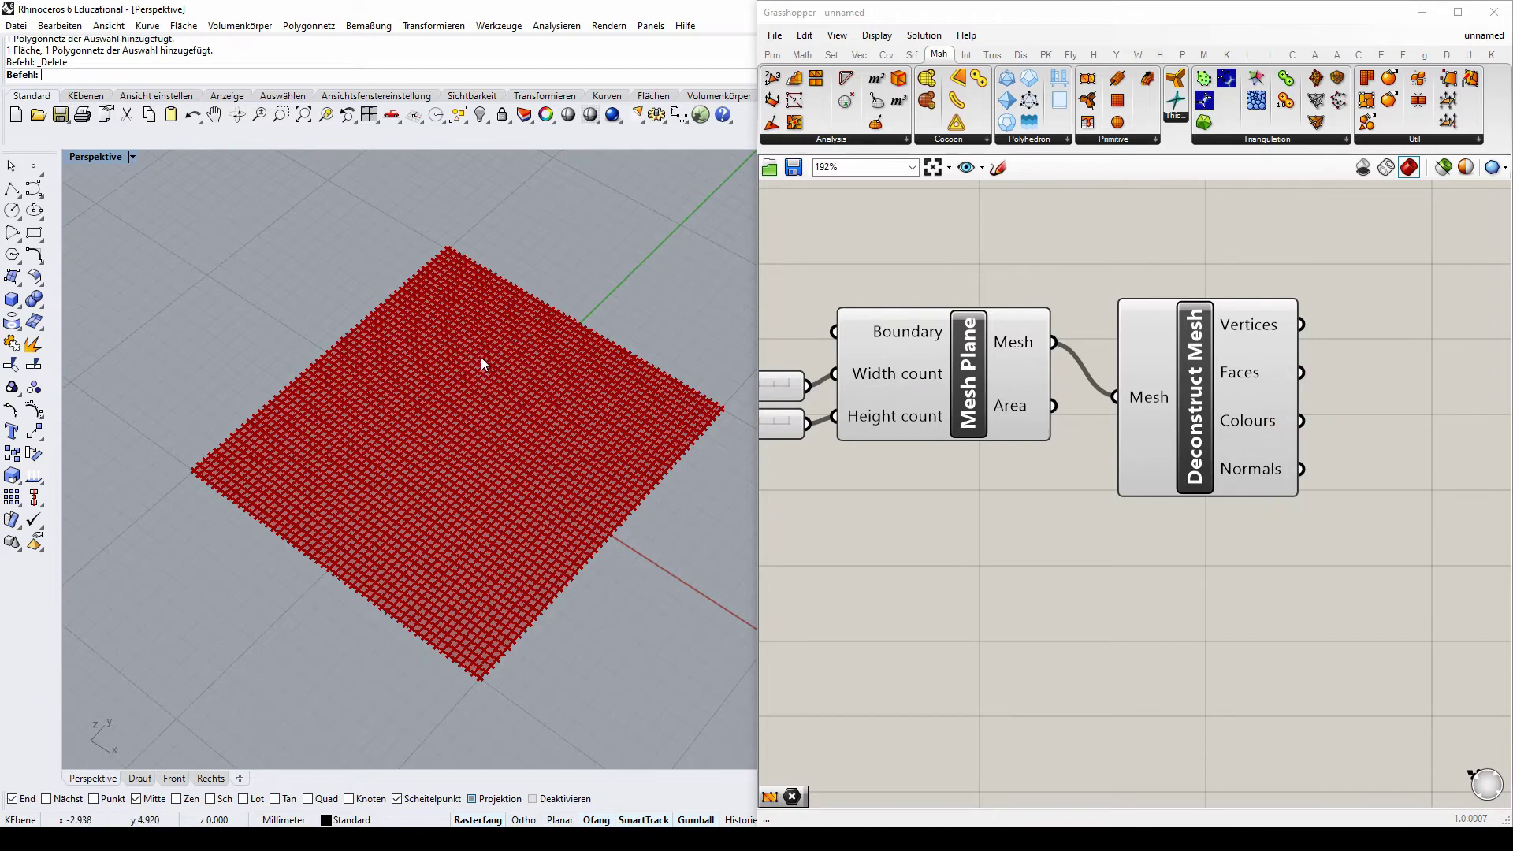
- Place a point object in the Rhino perspective view beside the mesh plane, raise it and move it over the mesh
left_click(34, 166)
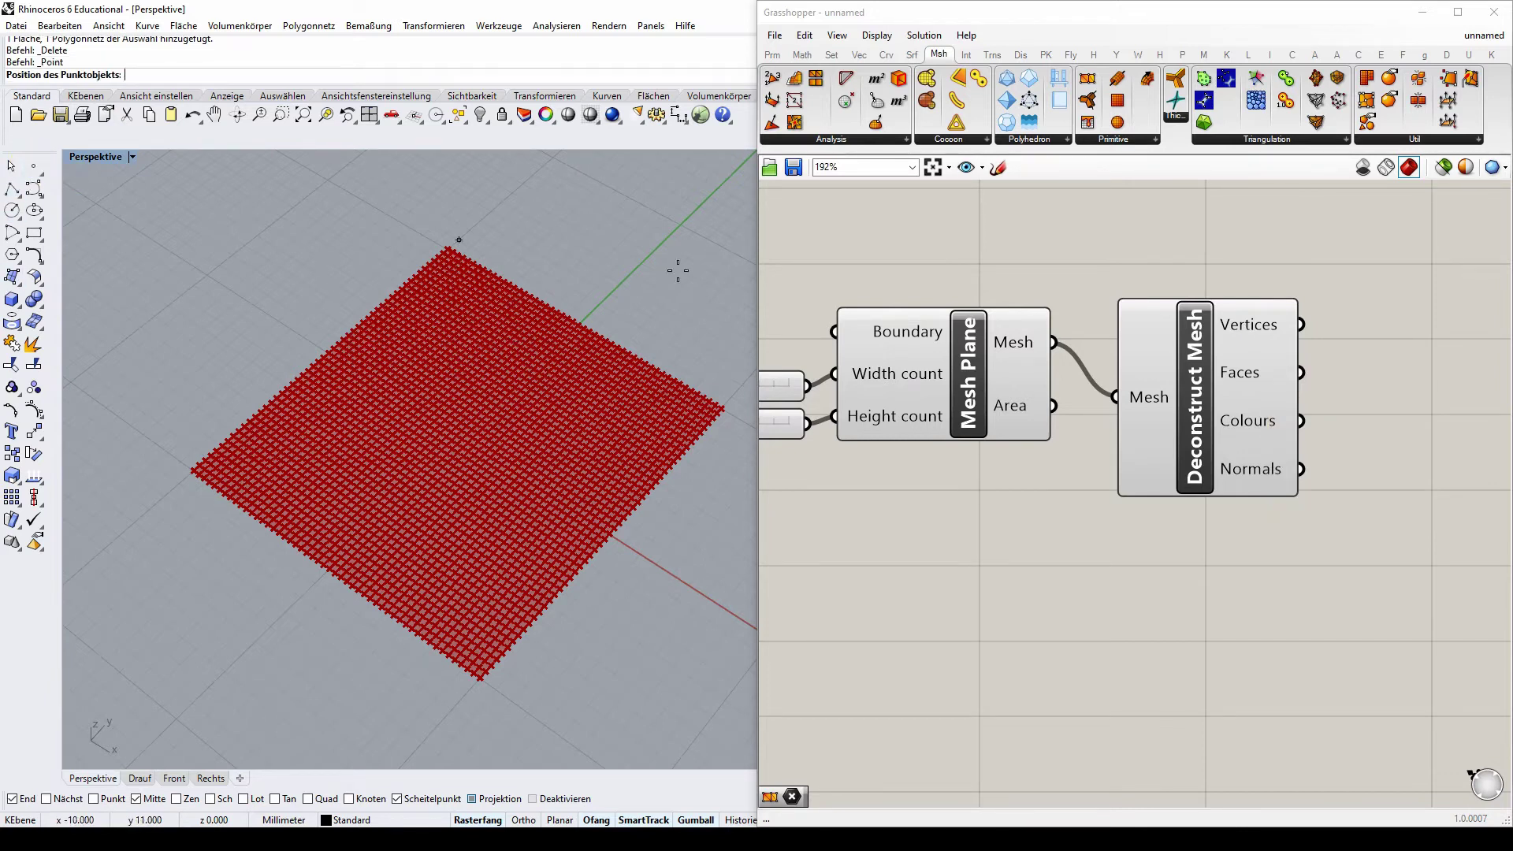
left_click(513, 266)
left_click_drag(505, 224, 565, 292)
right_click_drag(566, 292, 357, 309)
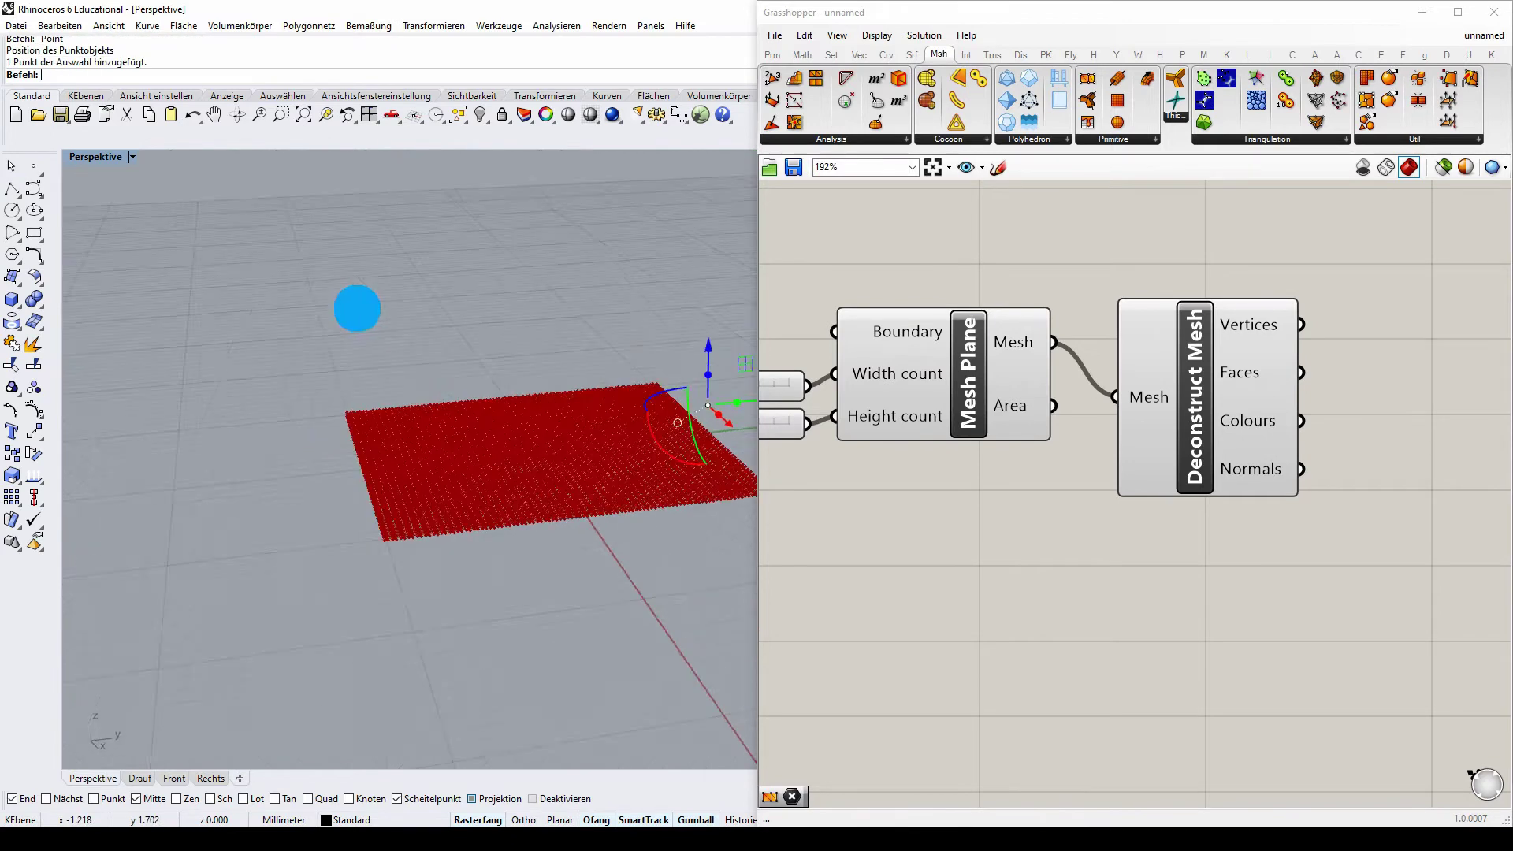
right_click_drag(723, 327, 697, 362)
left_click_drag(697, 362, 591, 364)
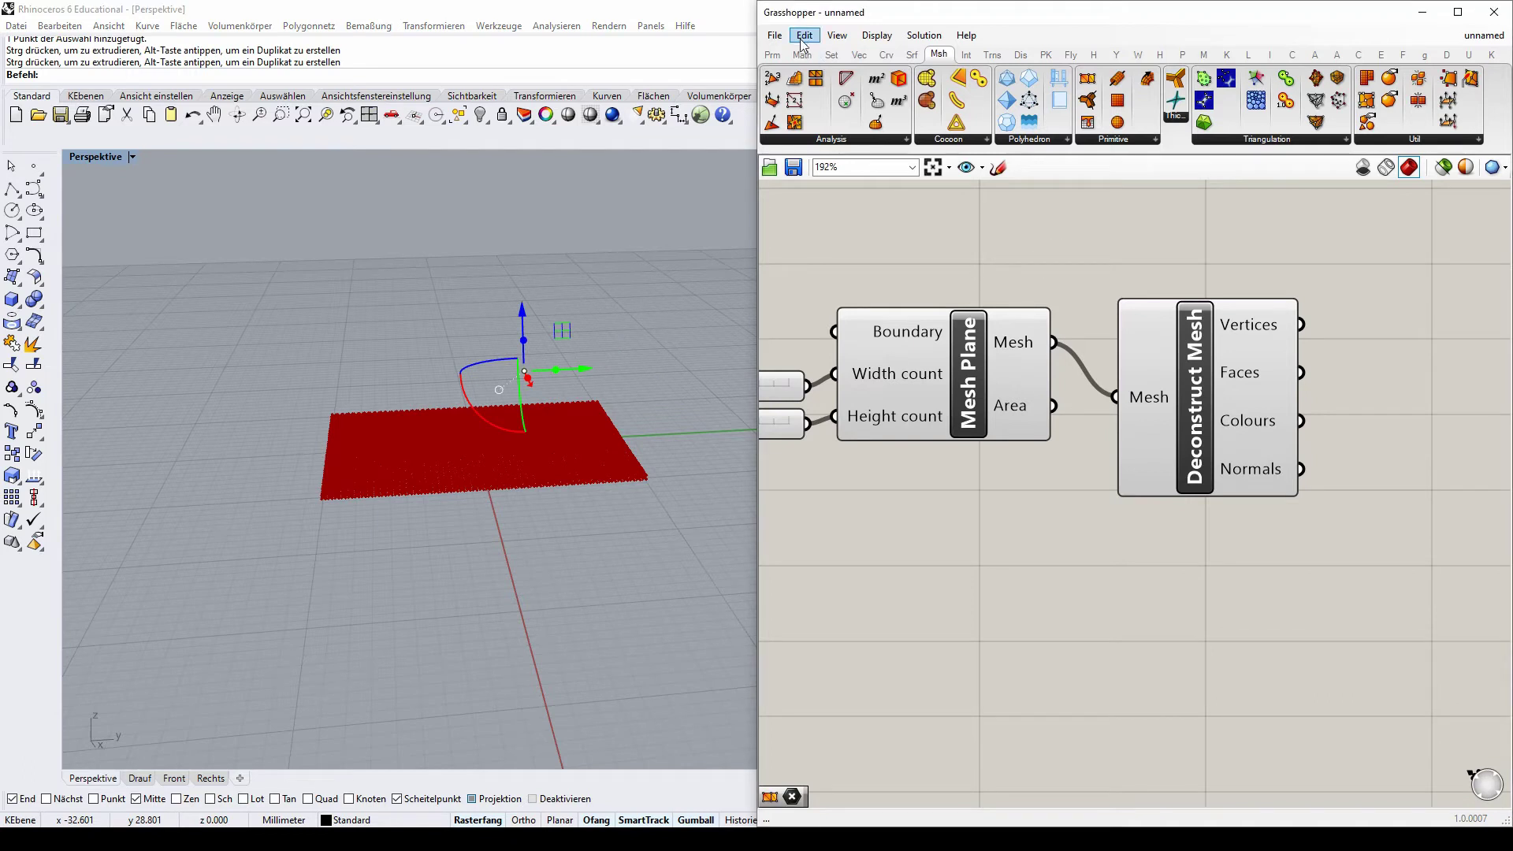
- Add a Point parameter above the Deconstruct Mesh component and reference the single Rhino point in it
left_click(772, 55)
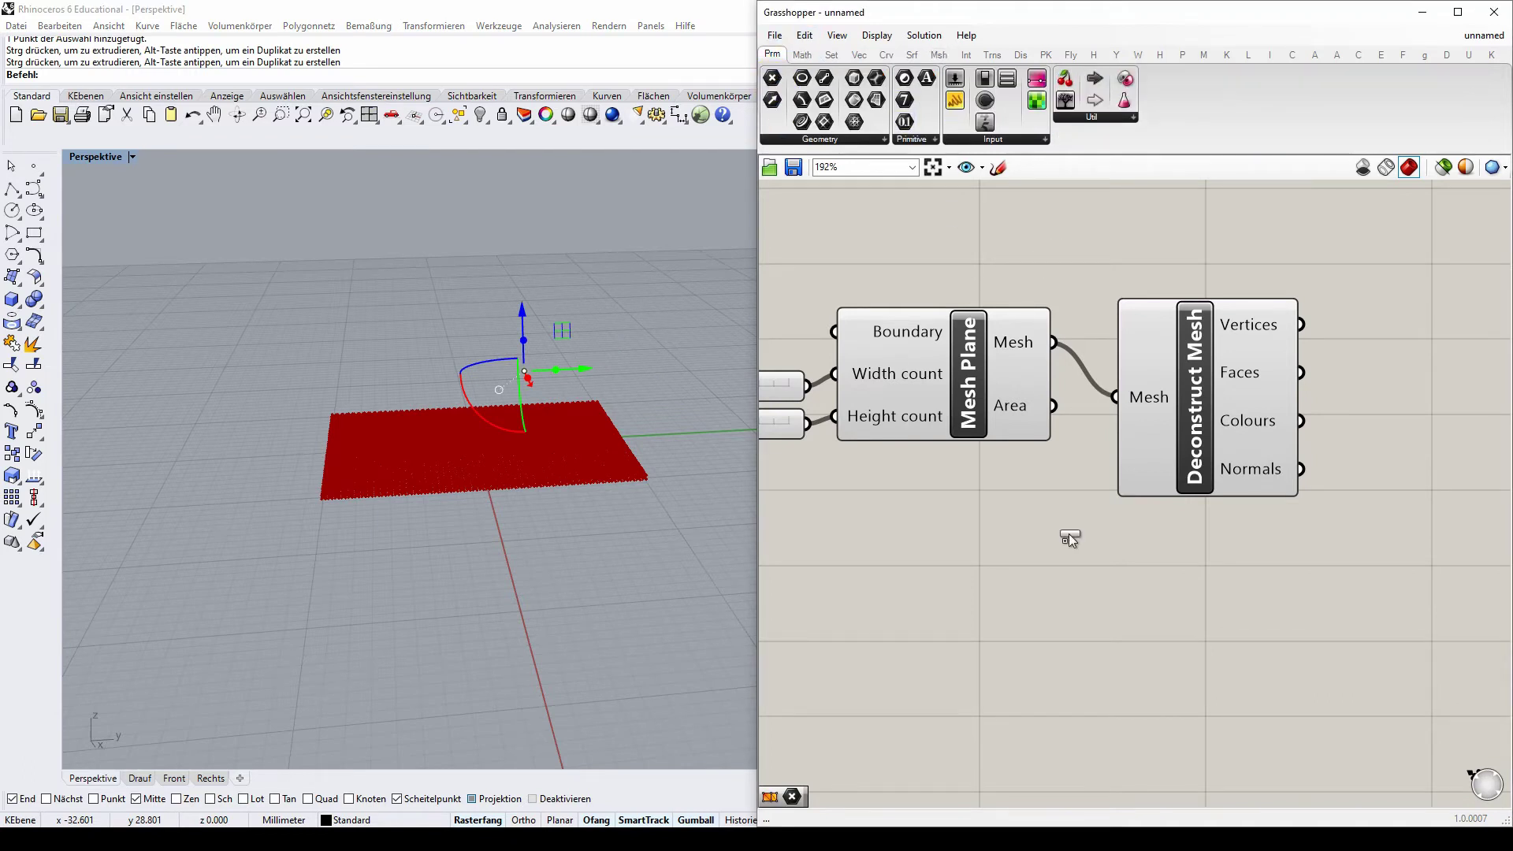
scroll(1206, 341, "down", 2)
left_click(1152, 364)
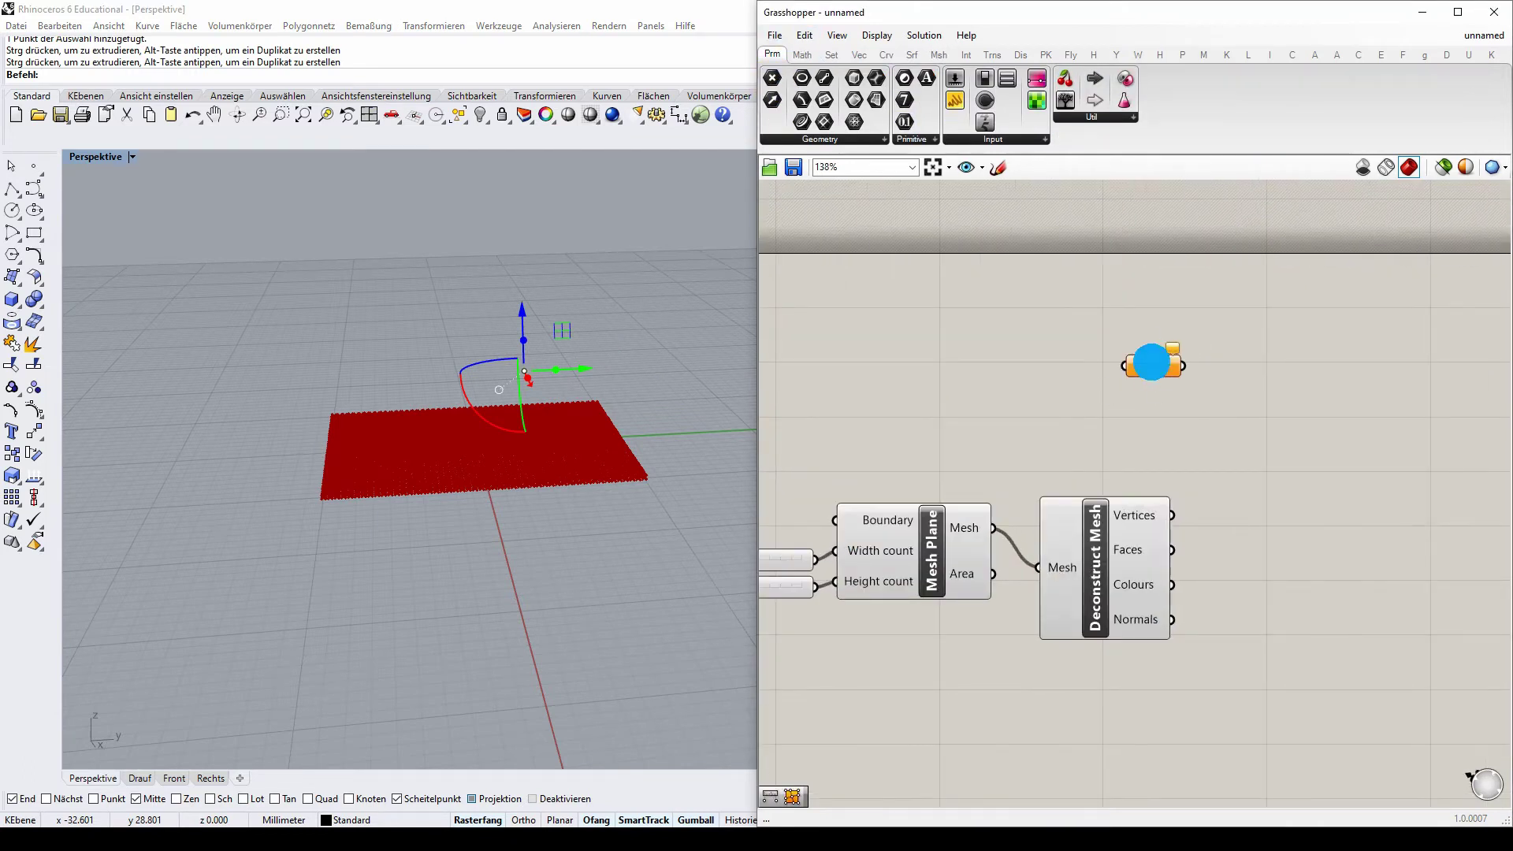
right_click(1152, 364)
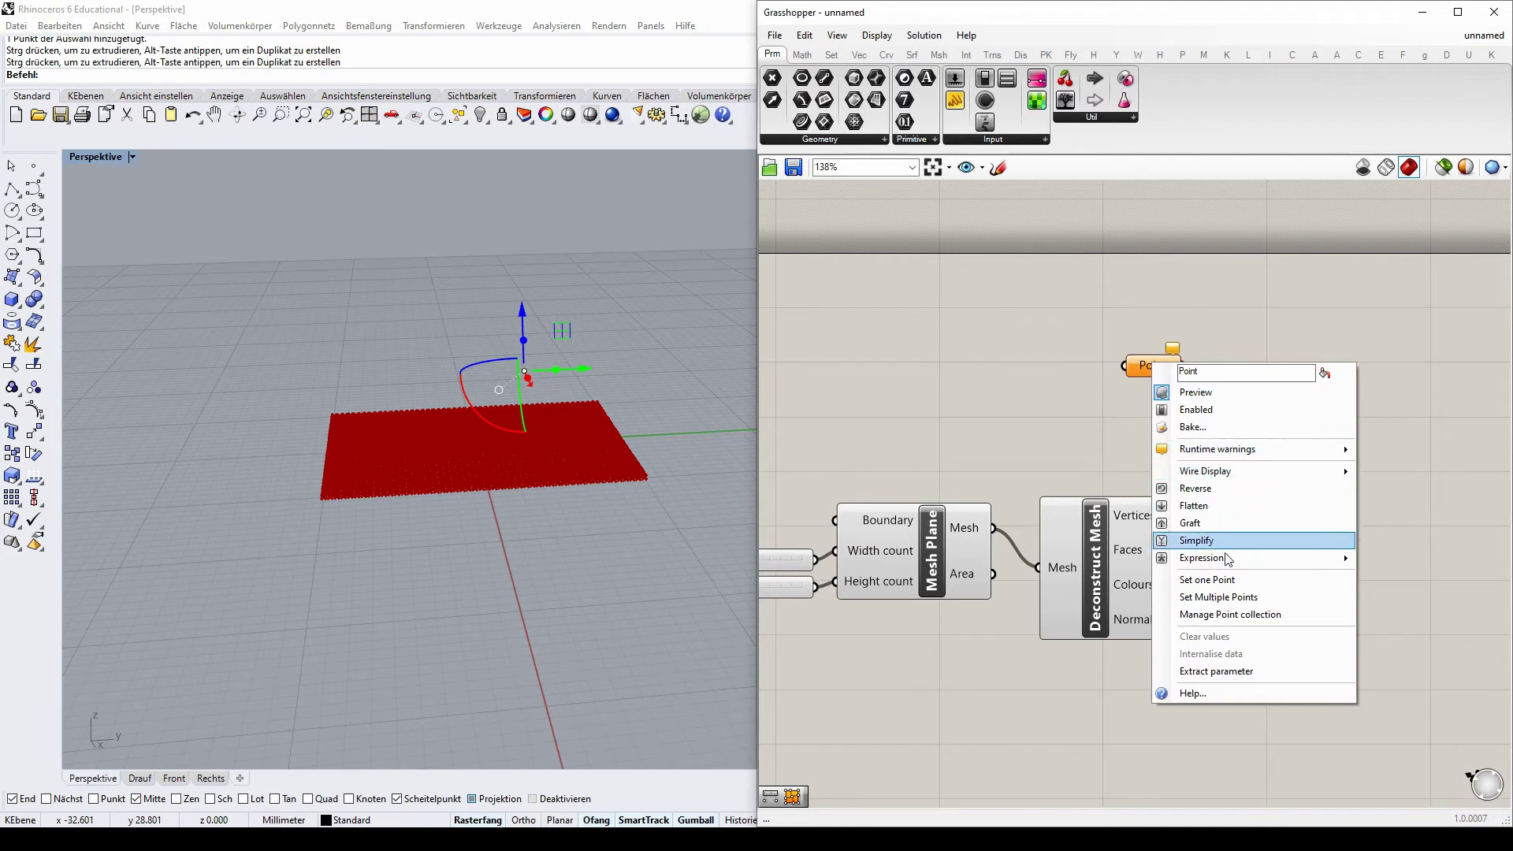
left_click(1218, 580)
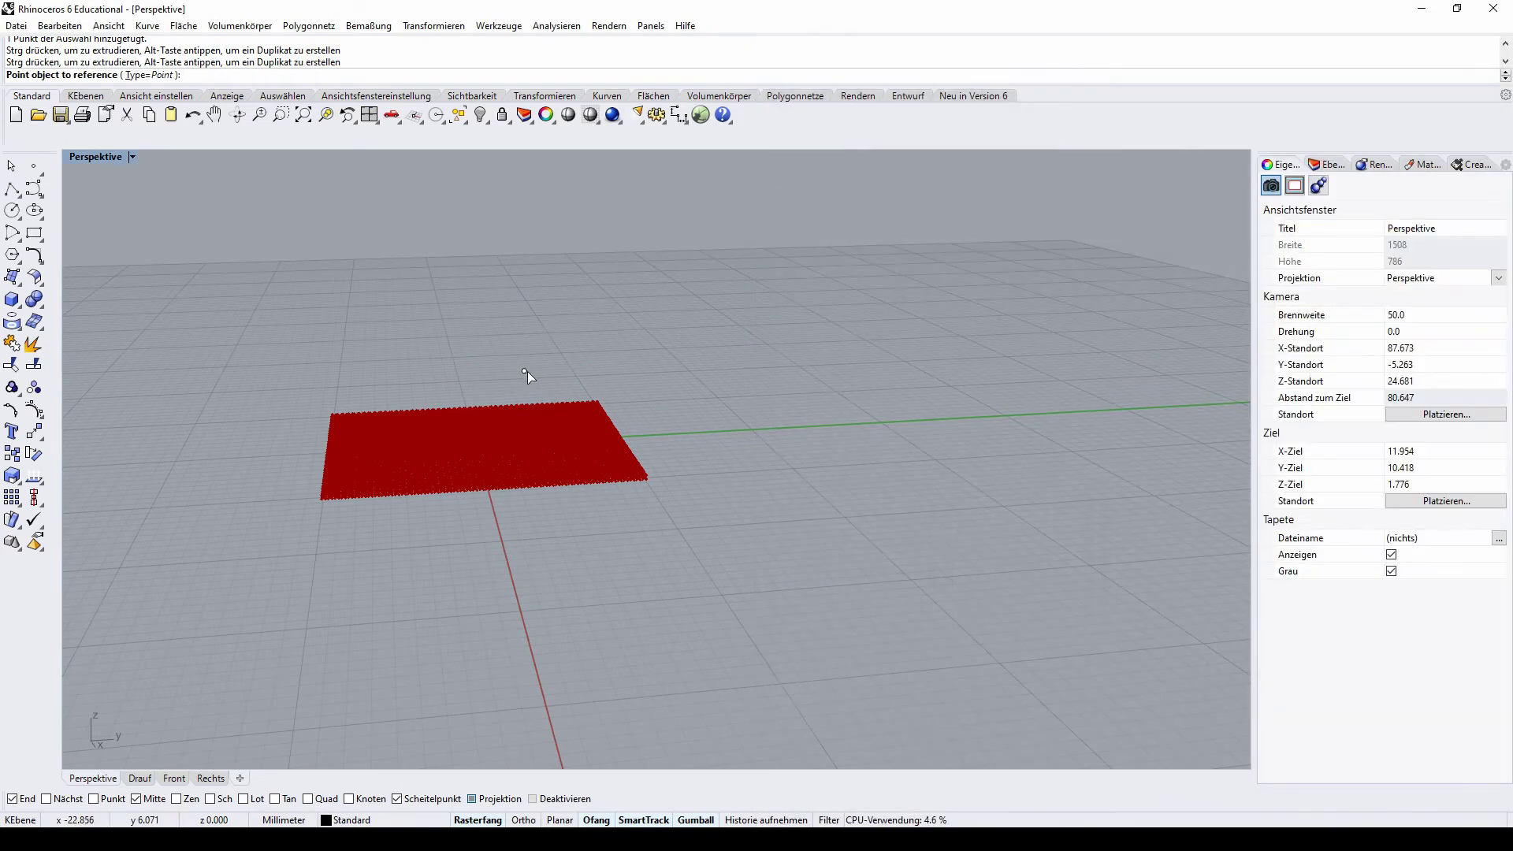
left_click(526, 372)
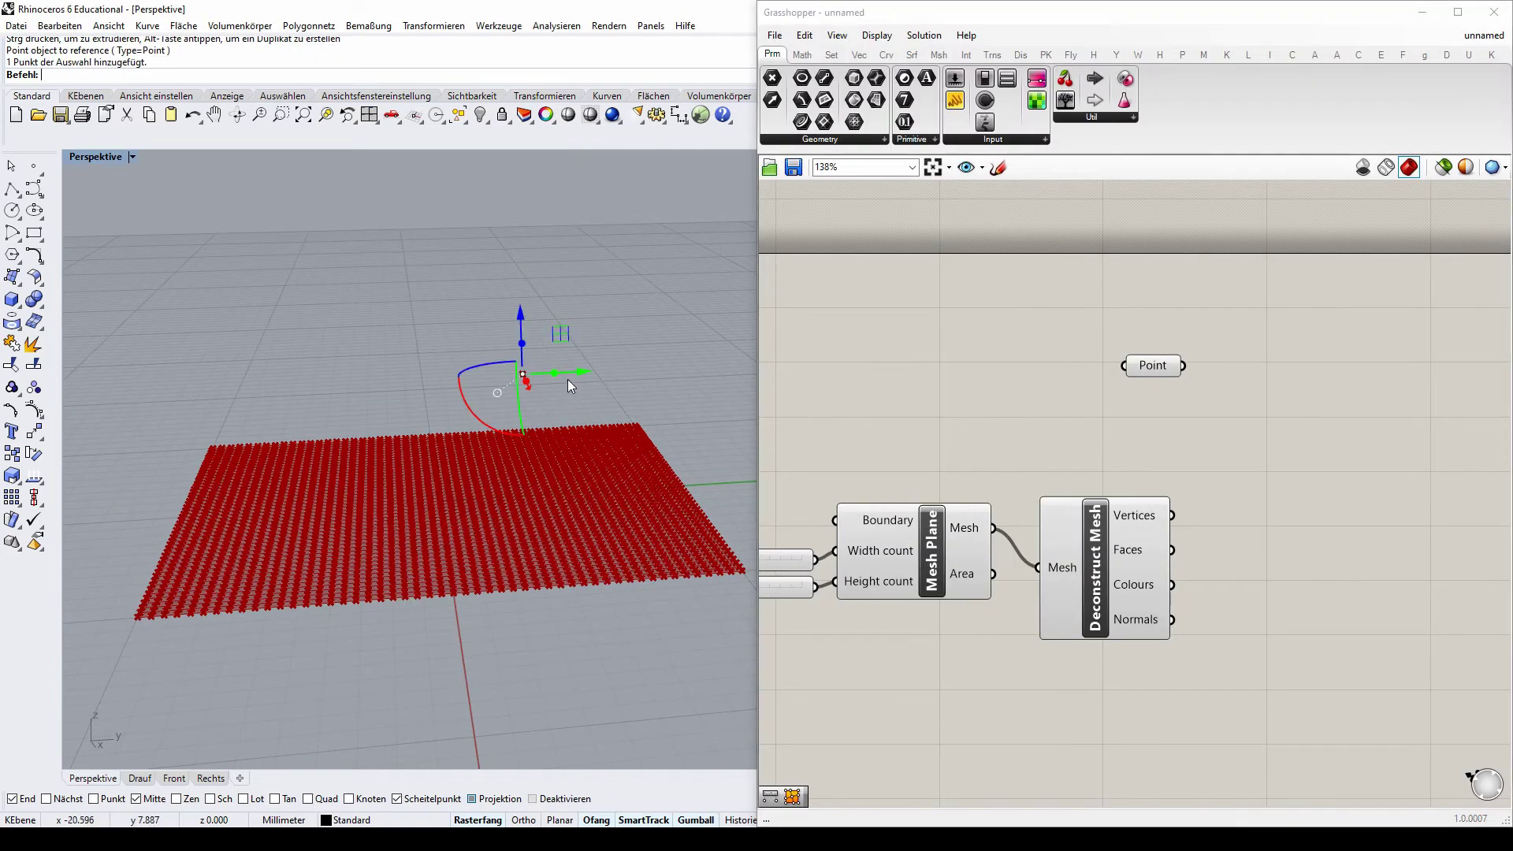
- Move the referenced Rhino point along the Y axis, and shift the Point parameter down towards Deconstruct Mesh
left_click_drag(569, 379, 398, 354)
left_click(398, 353)
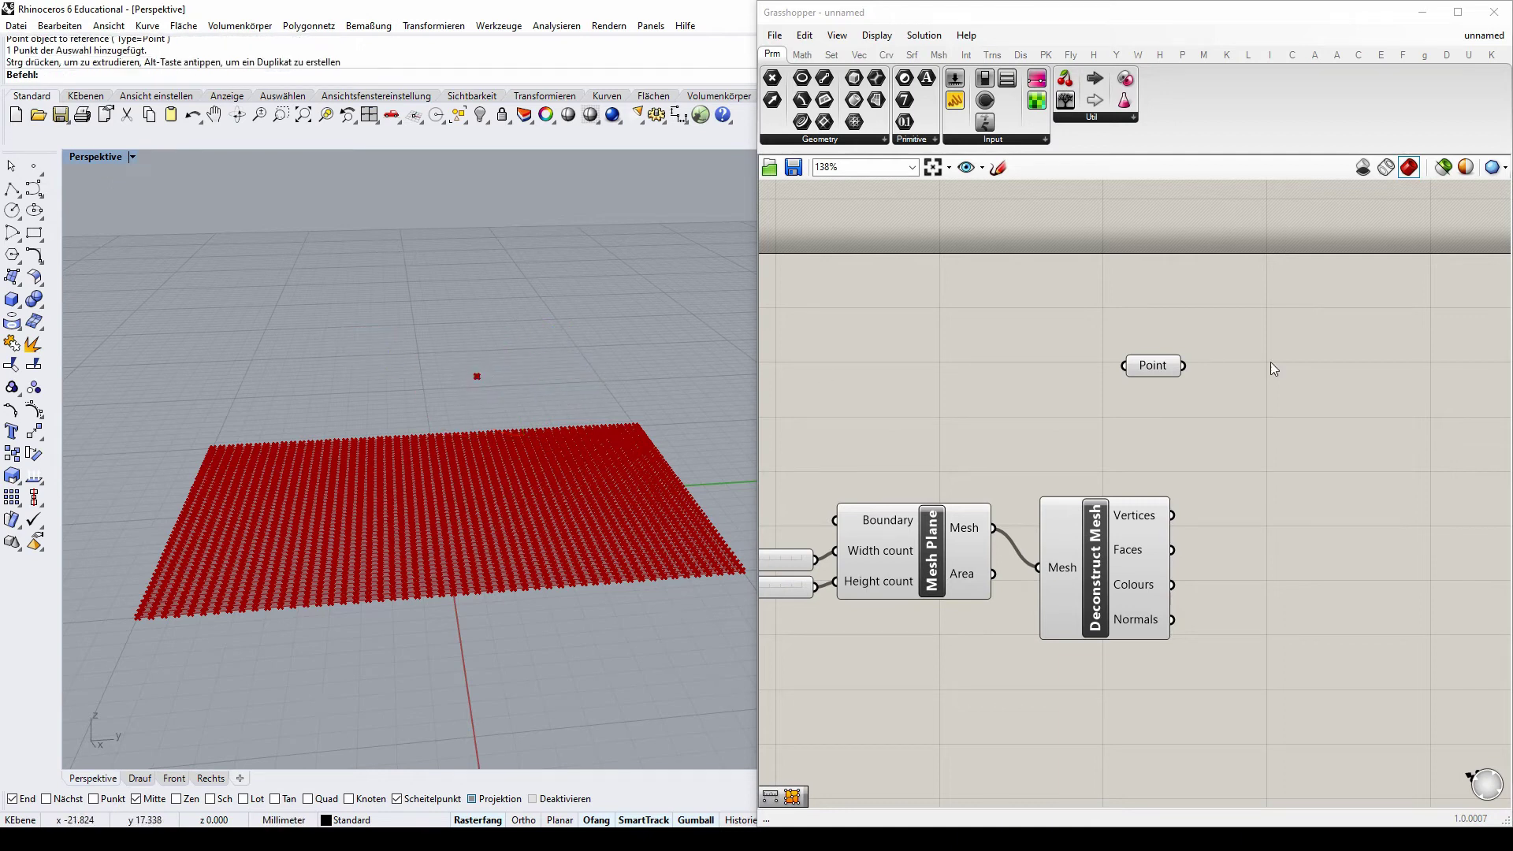
left_click_drag(1161, 366, 1161, 391)
left_click(1084, 347)
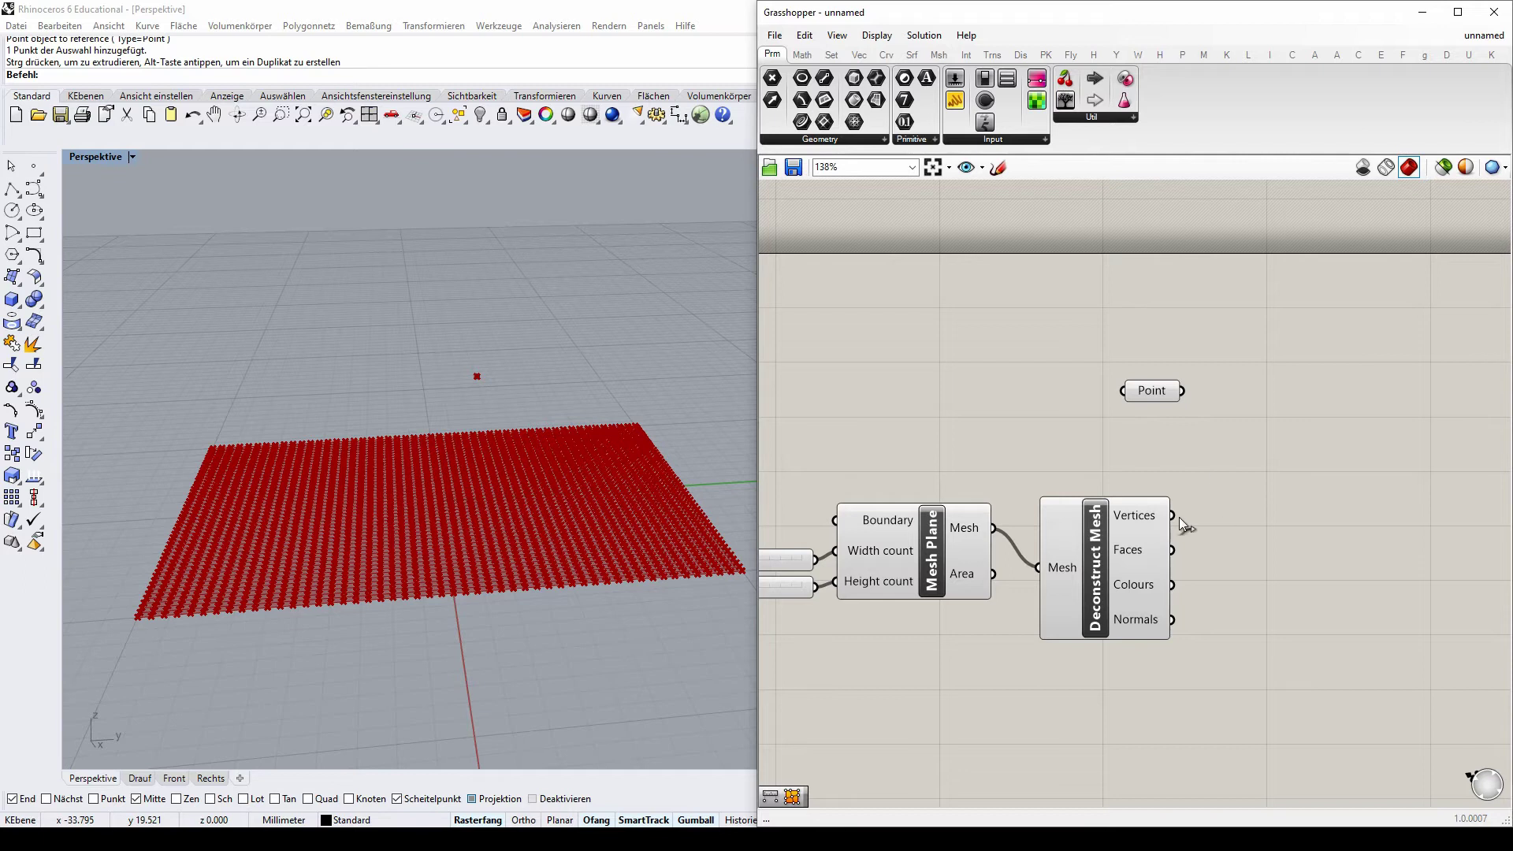
- Add a Distance component beside Deconstruct Mesh and connect the Point parameter to its Point A input
left_click(831, 57)
left_click(859, 56)
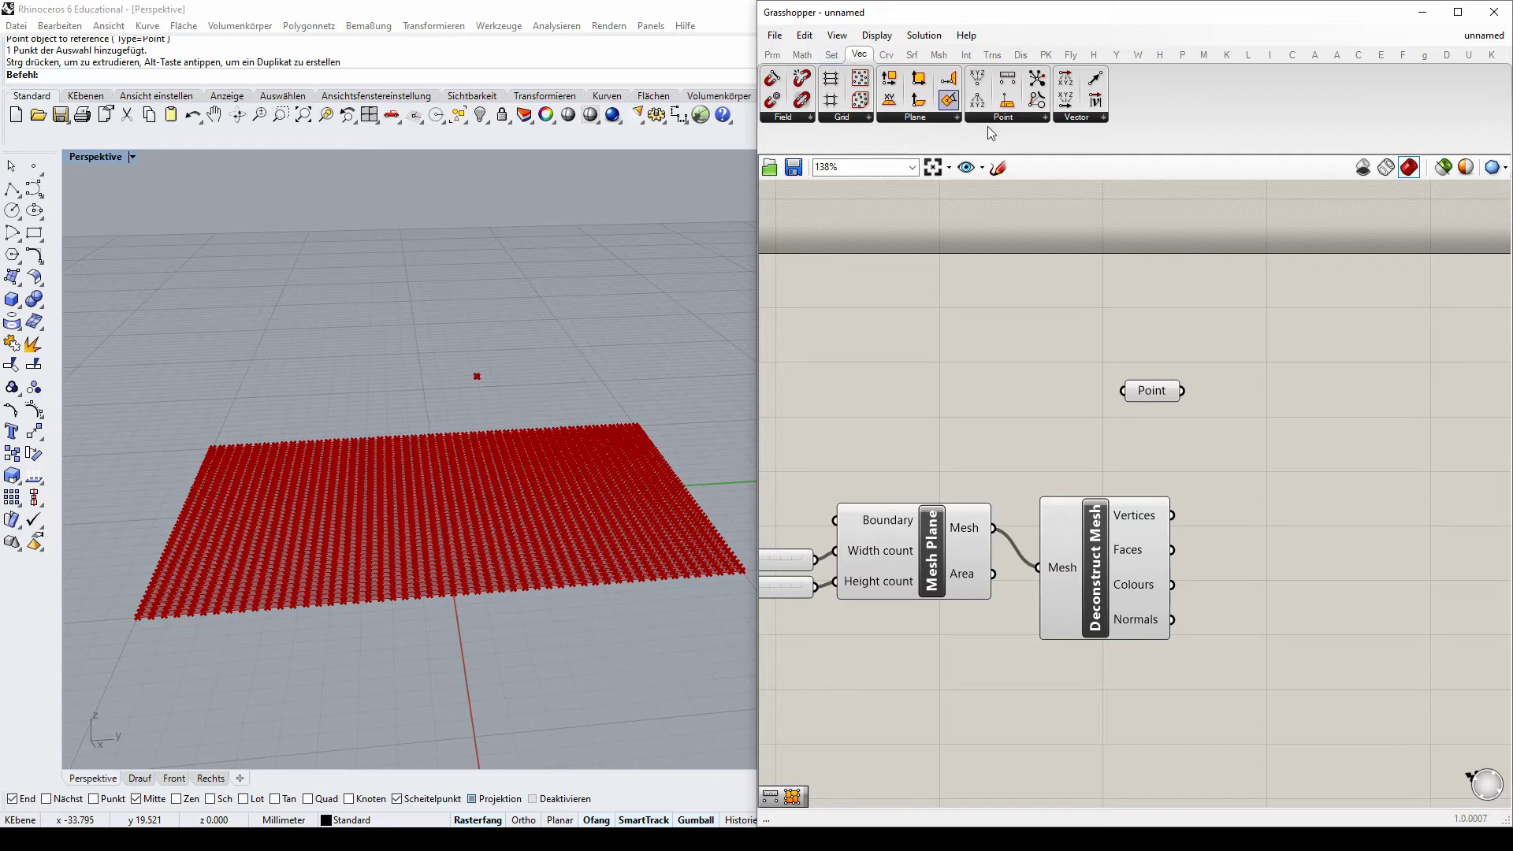
left_click(1005, 117)
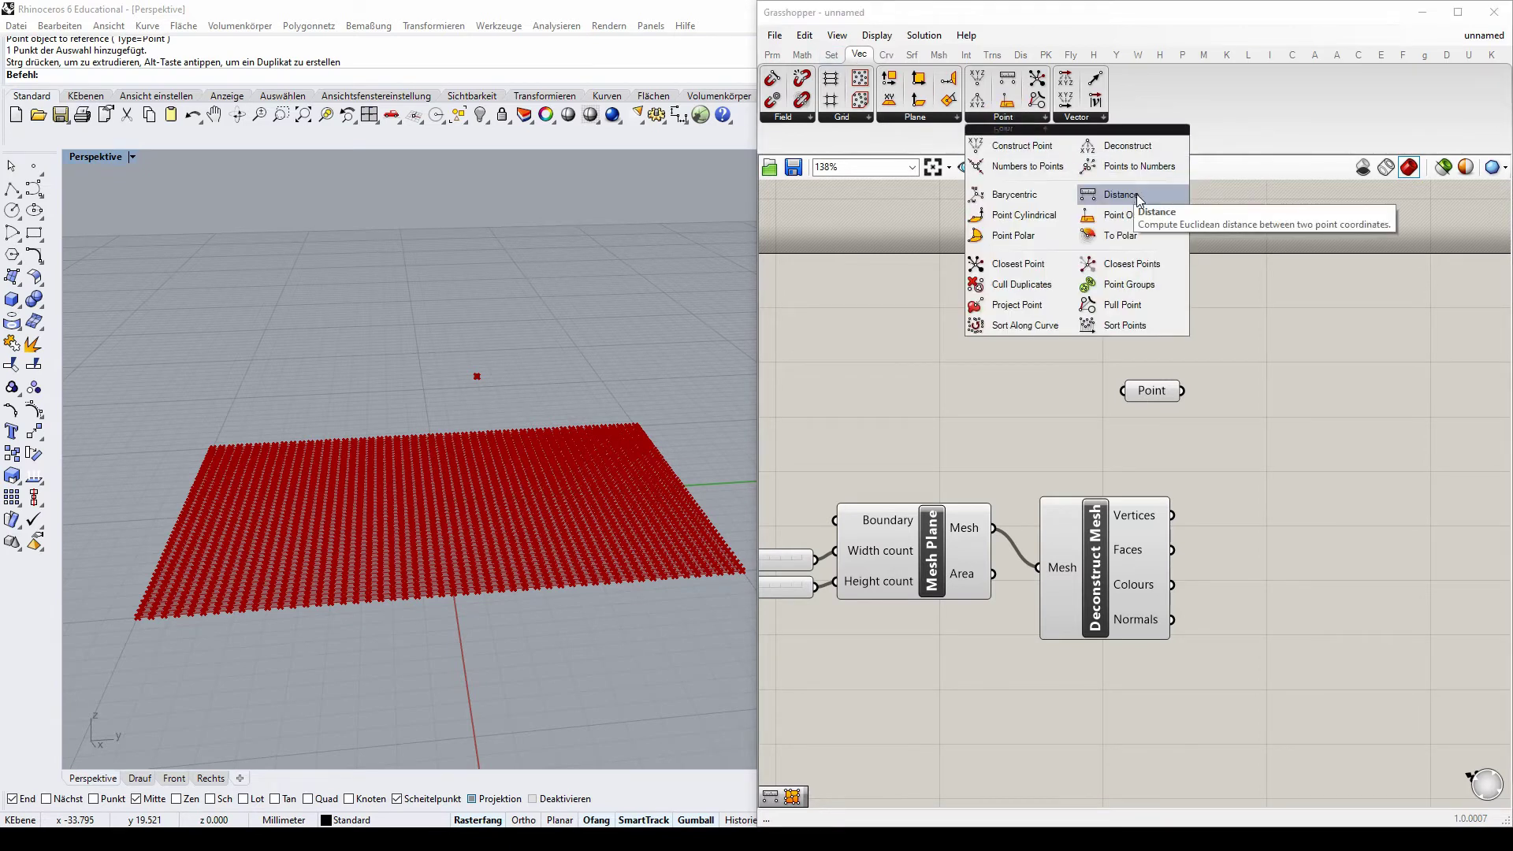
left_click_drag(1136, 196, 1215, 470)
left_click_drag(1316, 489, 1300, 488)
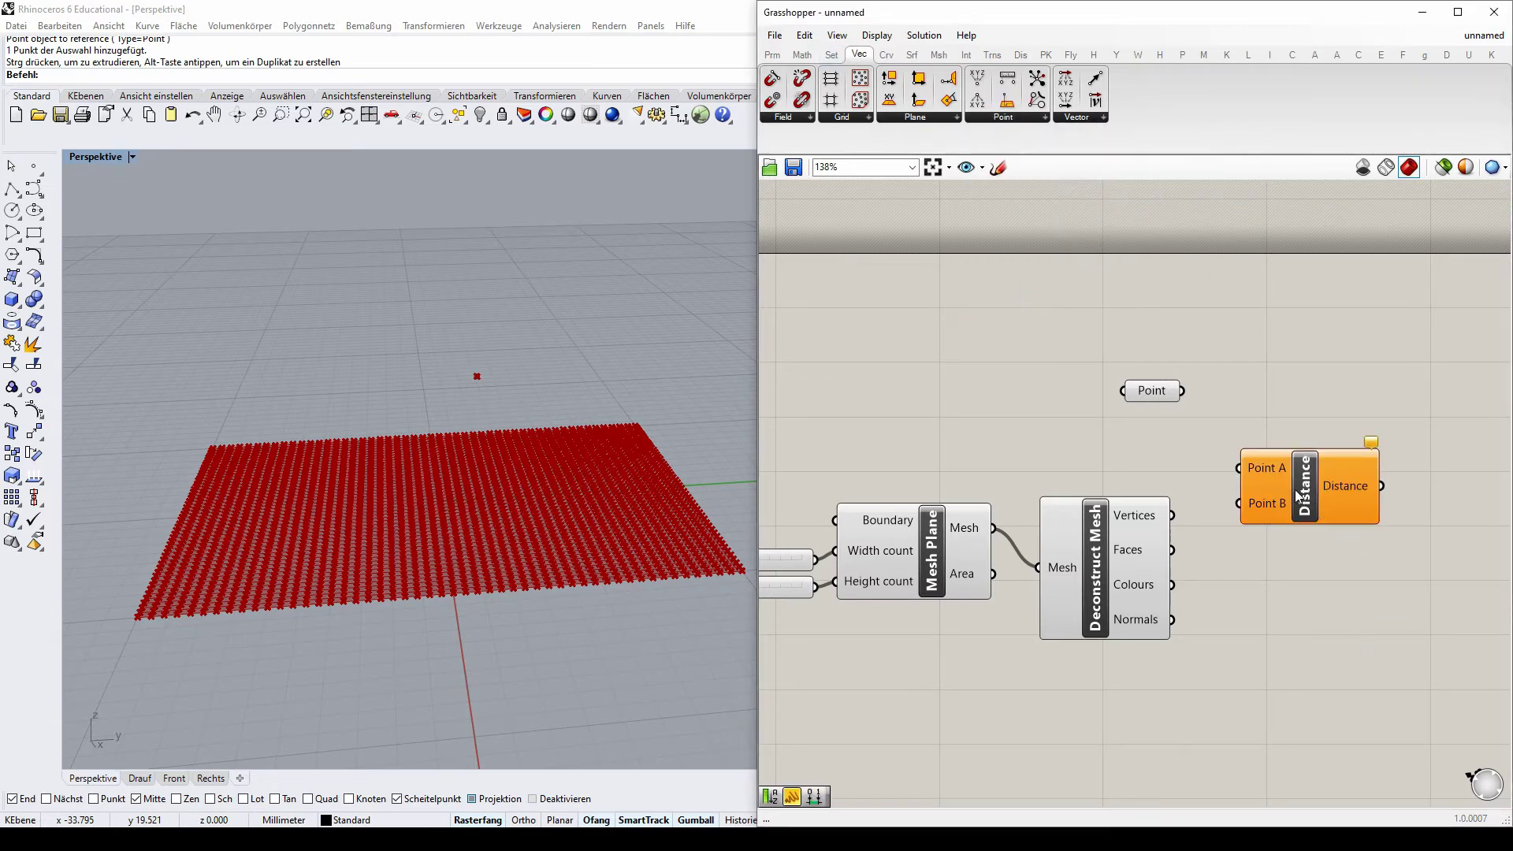
scroll(1295, 489, "up", 4)
left_click_drag(1080, 301, 1186, 449)
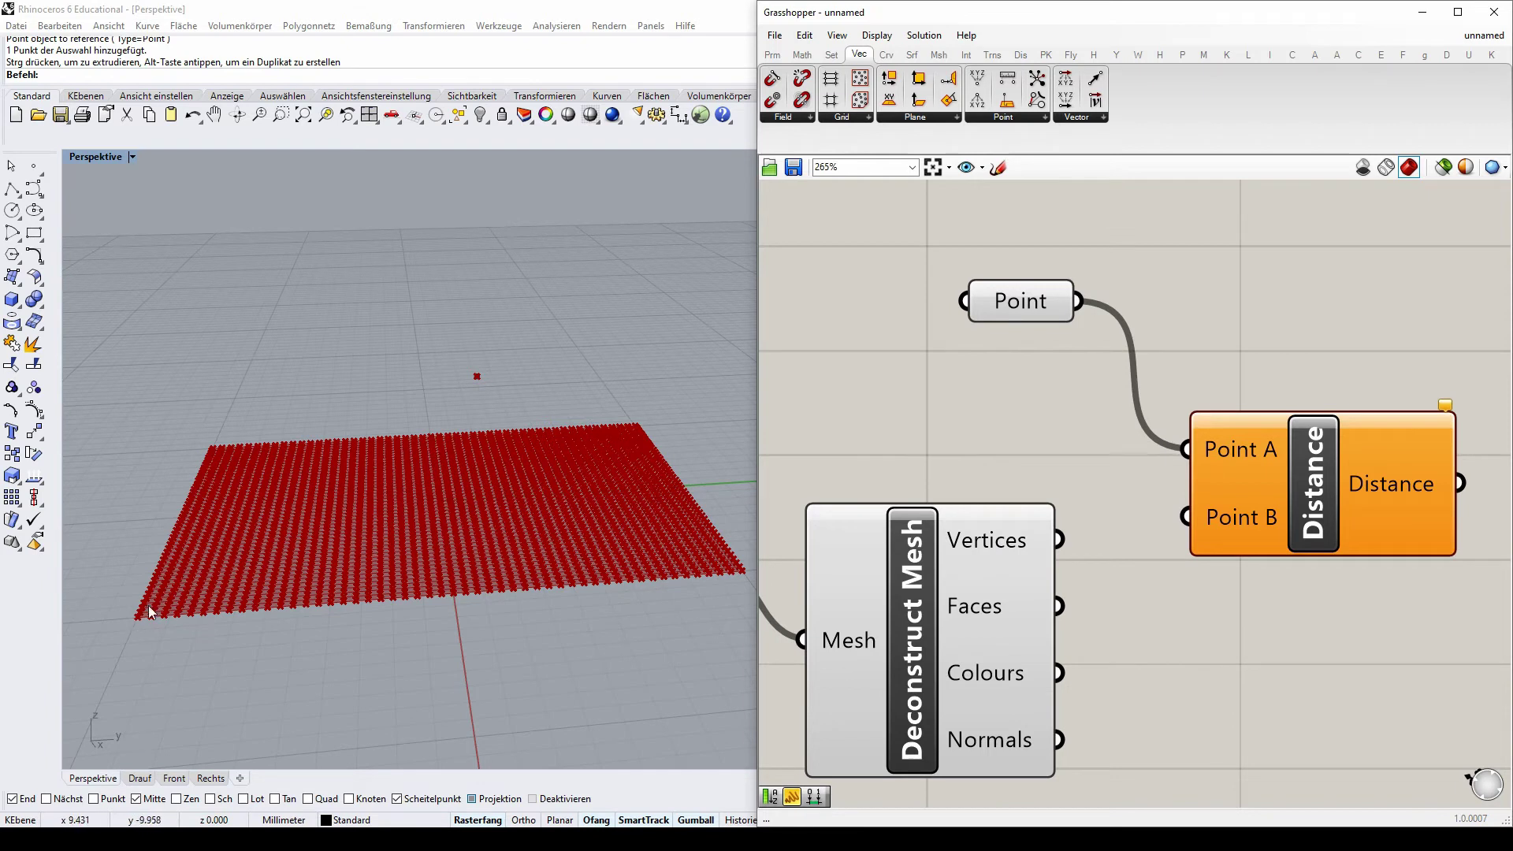
- Connect the Vertices output of Deconstruct Mesh to Distance's Point B input and lower the Point parameter beside Distance
left_click_drag(1062, 542, 1185, 516)
scroll(959, 367, "down", 1)
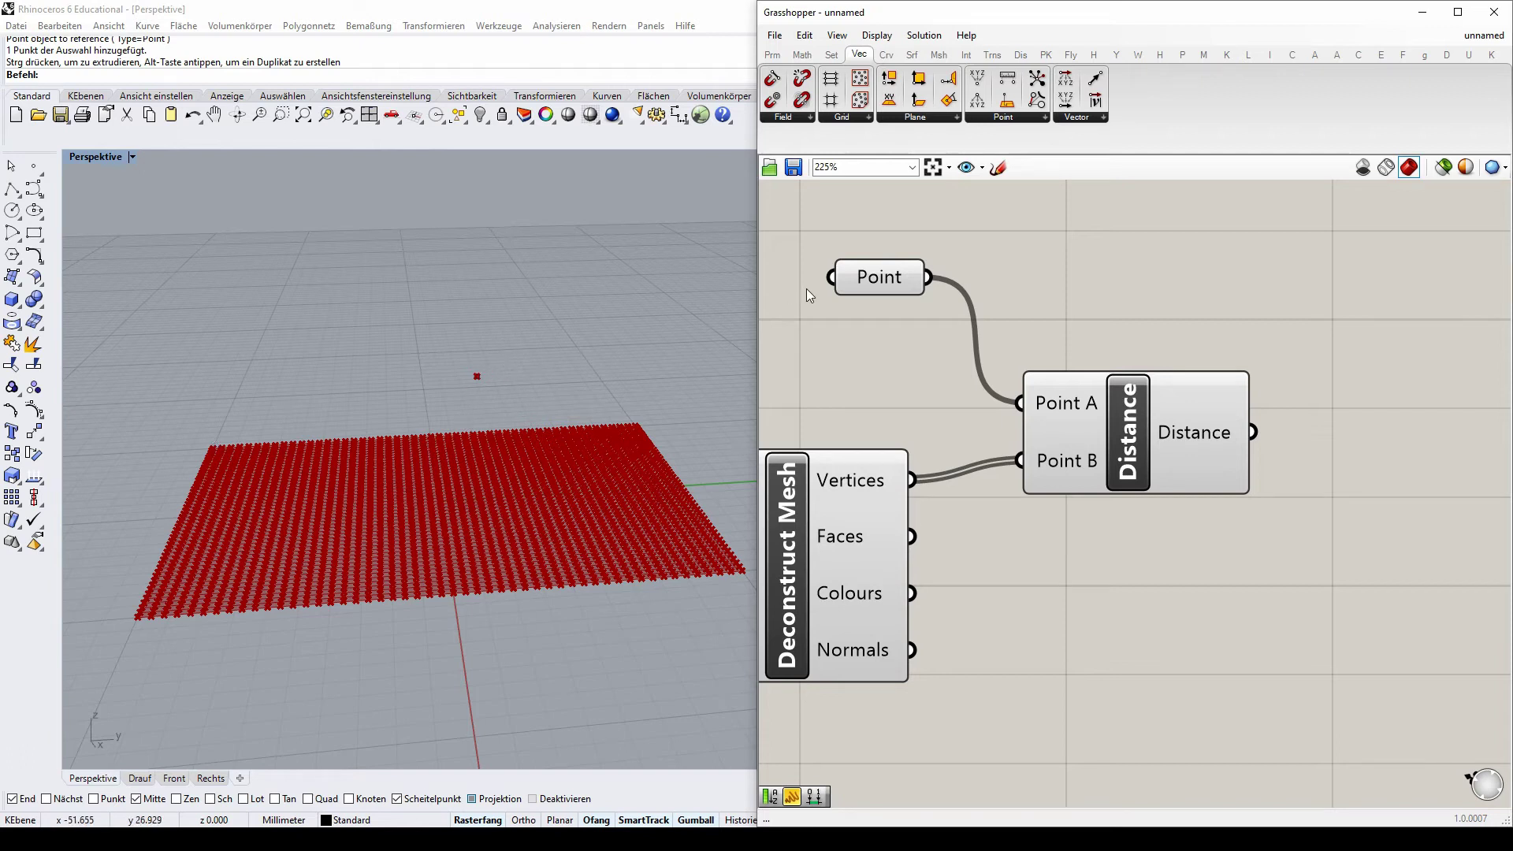
left_click_drag(902, 276, 888, 364)
left_click(967, 296)
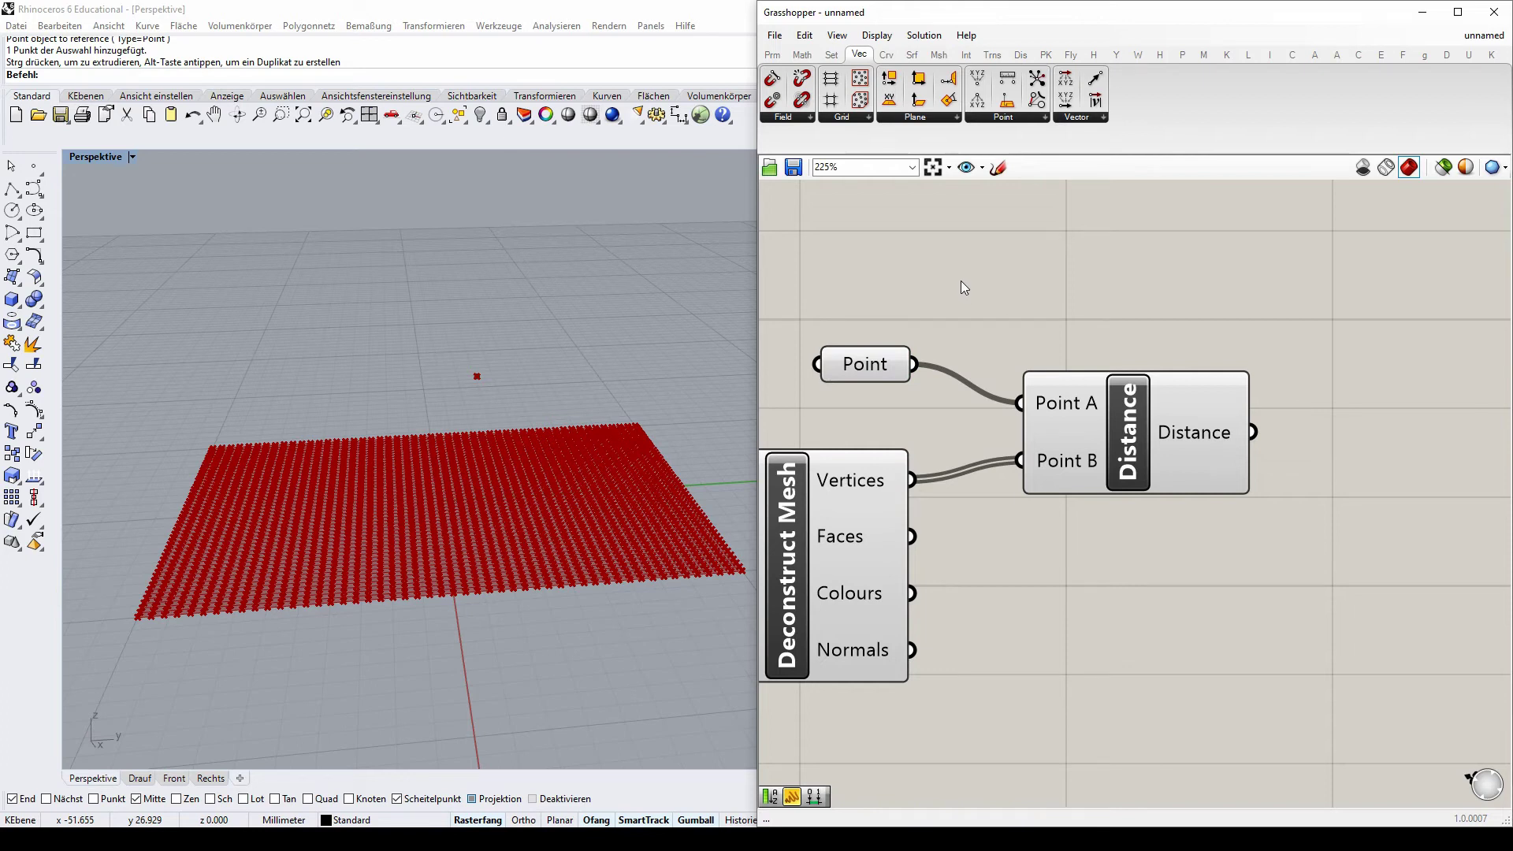
- Add a Construct Domain component below and to the right of the Distance component
left_click(831, 57)
left_click(802, 55)
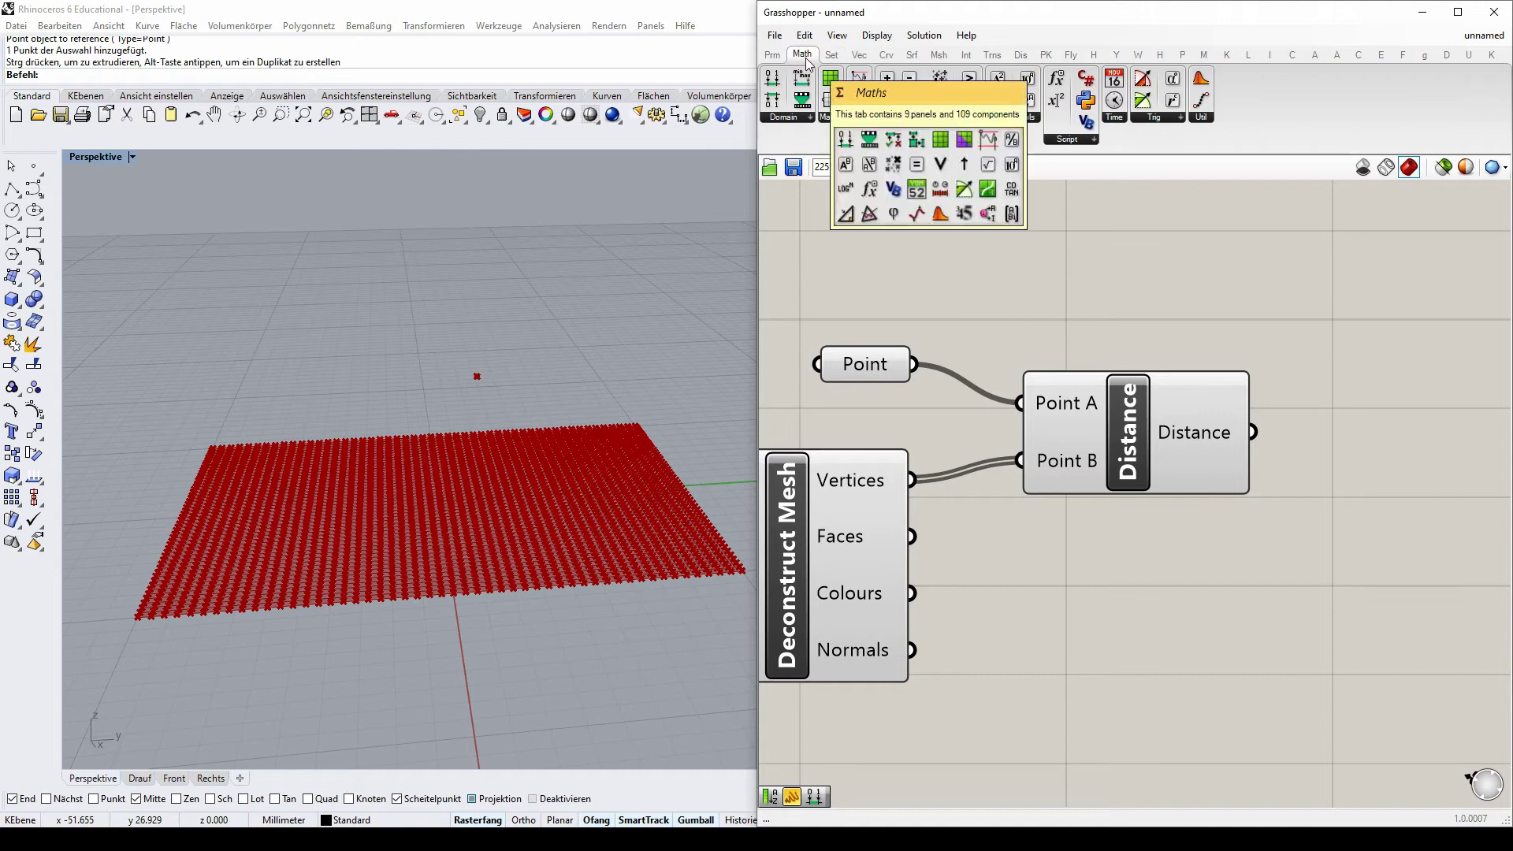
left_click(799, 121)
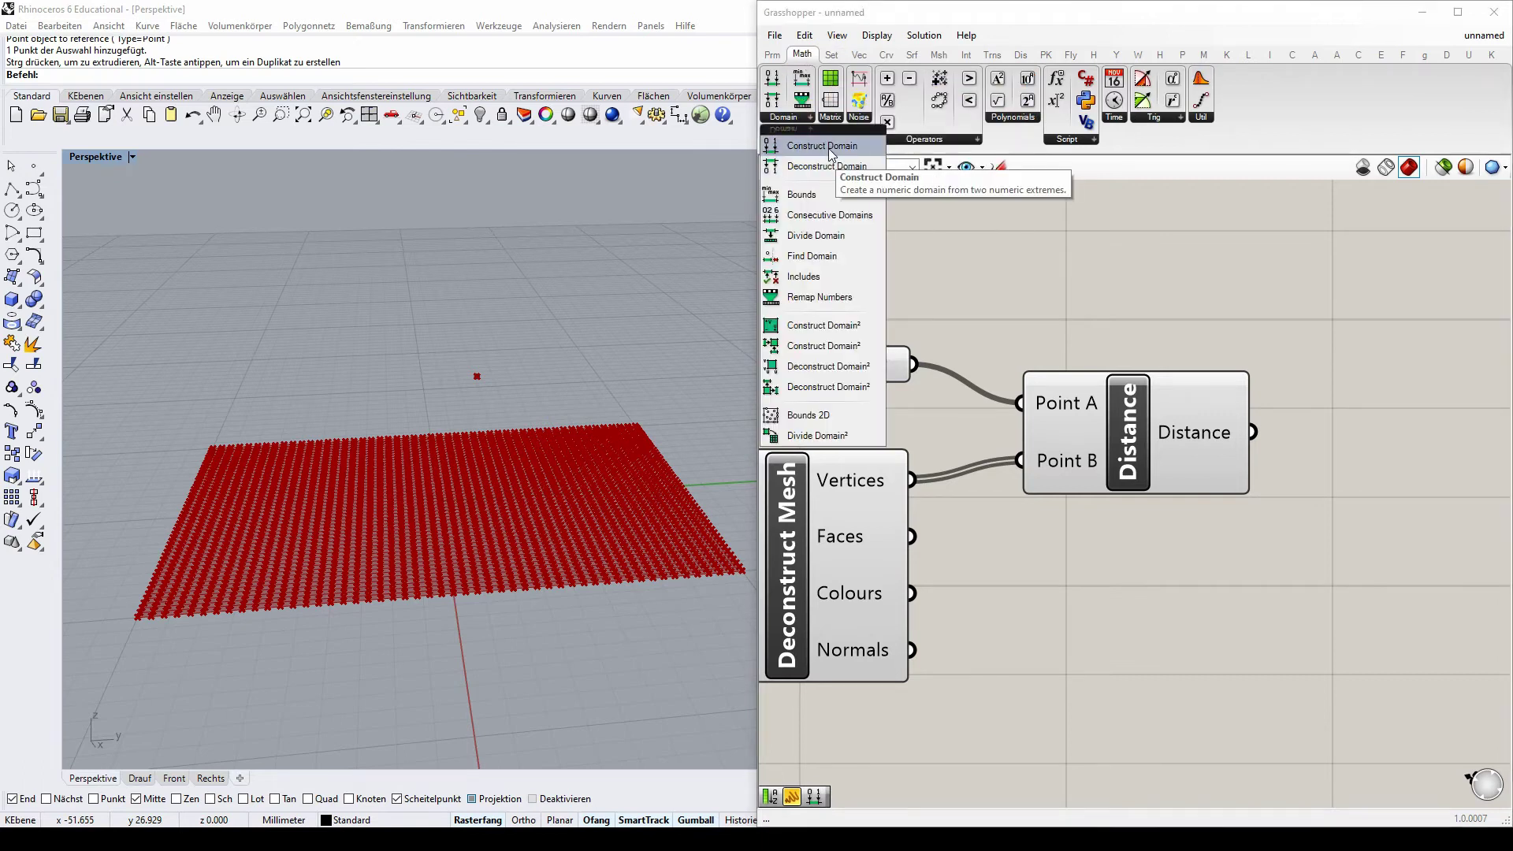
left_click_drag(830, 153, 1352, 387)
left_click_drag(1321, 564, 1320, 566)
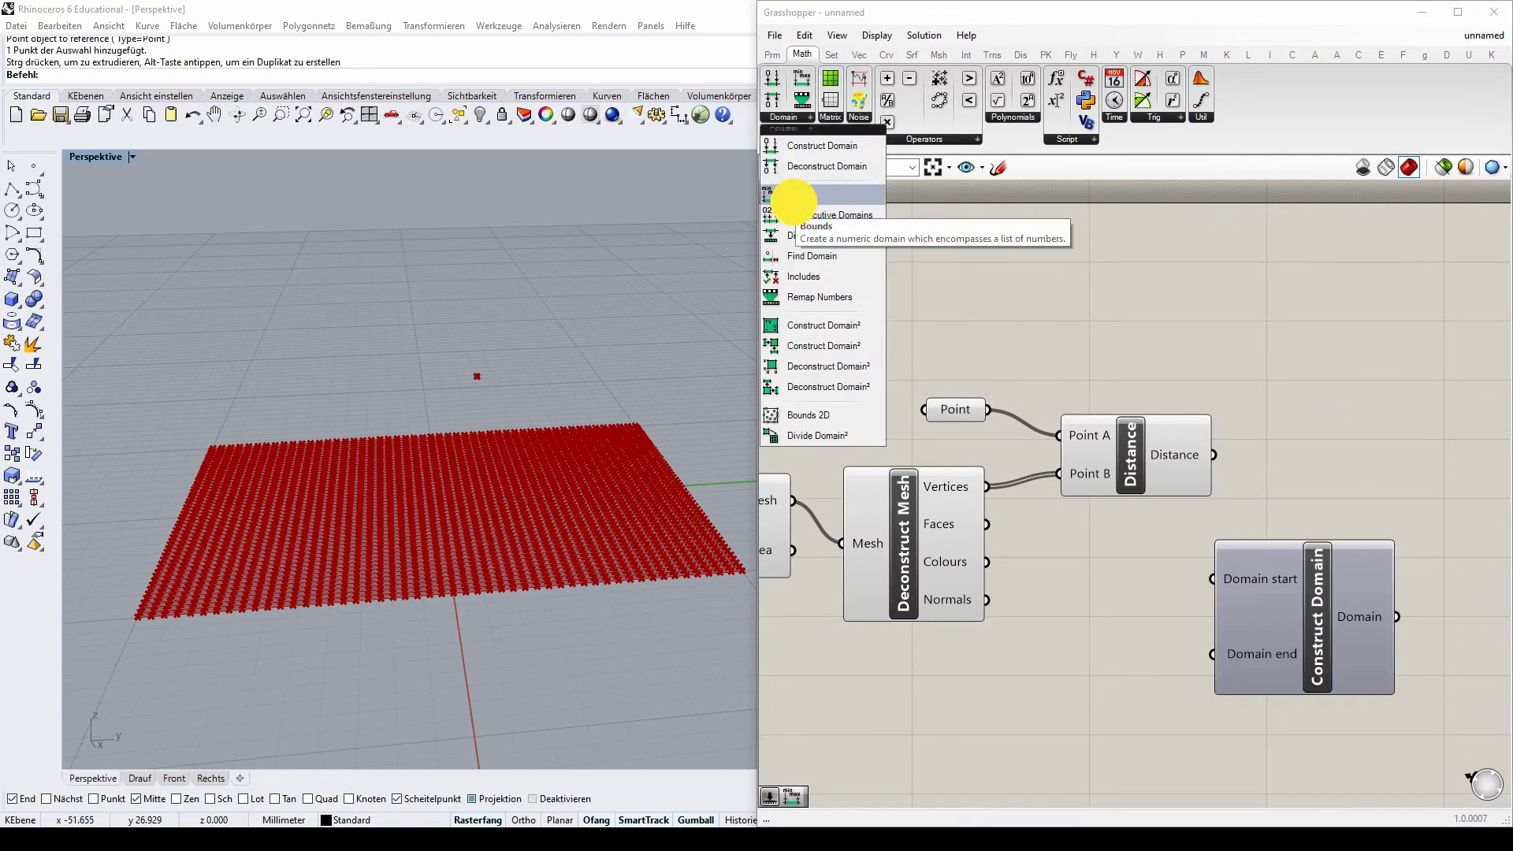
- Add a Bounds component beside Distance and connect the Distance output to its Numbers input
left_click(801, 195)
left_click(1336, 445)
scroll(1218, 461, "up", 2)
left_click_drag(1199, 464, 1271, 439)
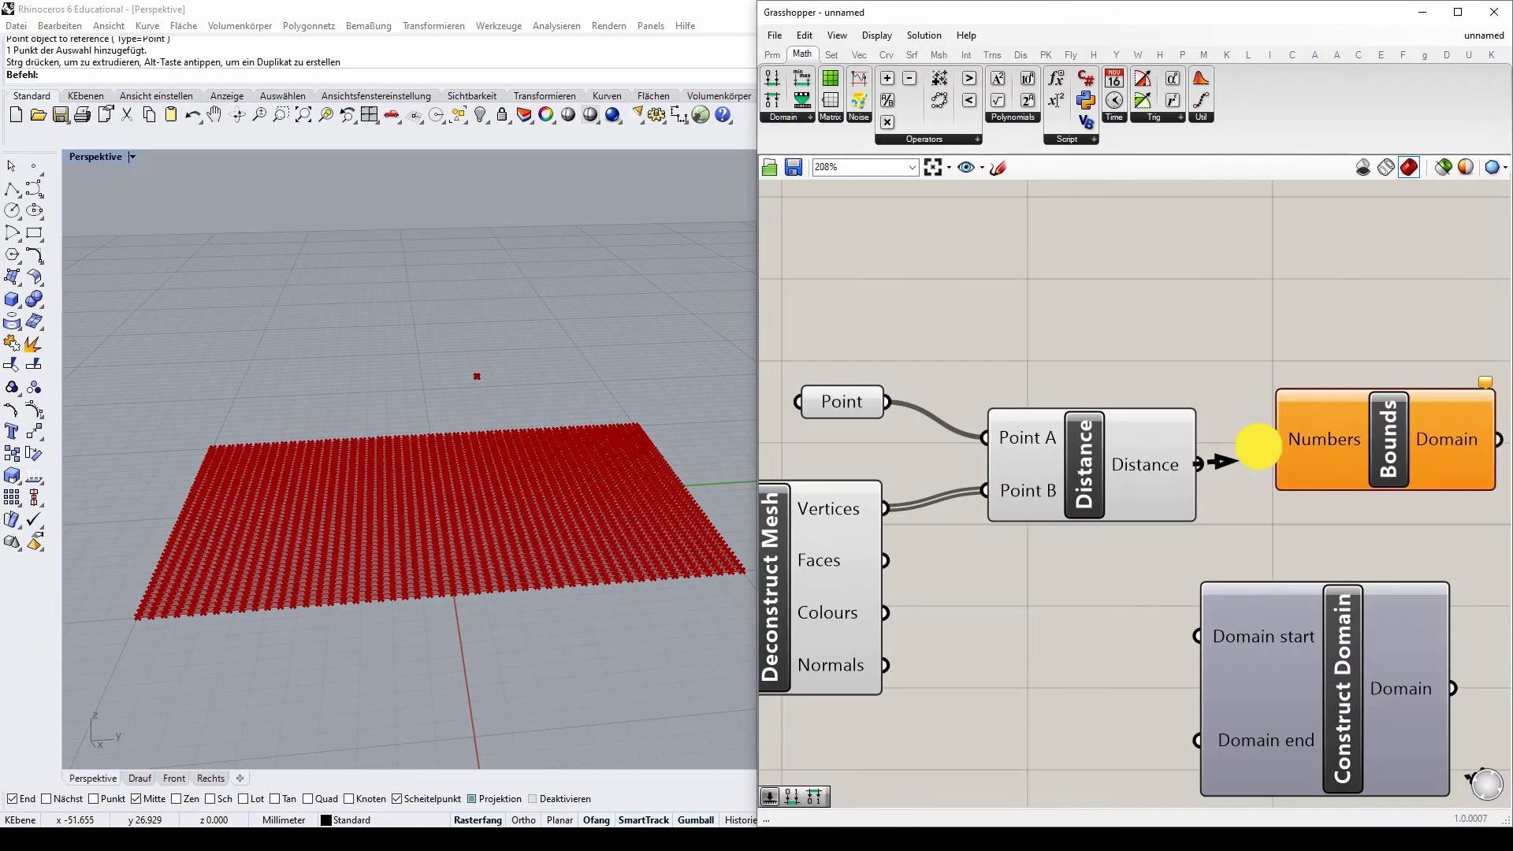
left_click(1181, 310)
scroll(1264, 399, "down", 2)
scroll(1264, 400, "up", 2)
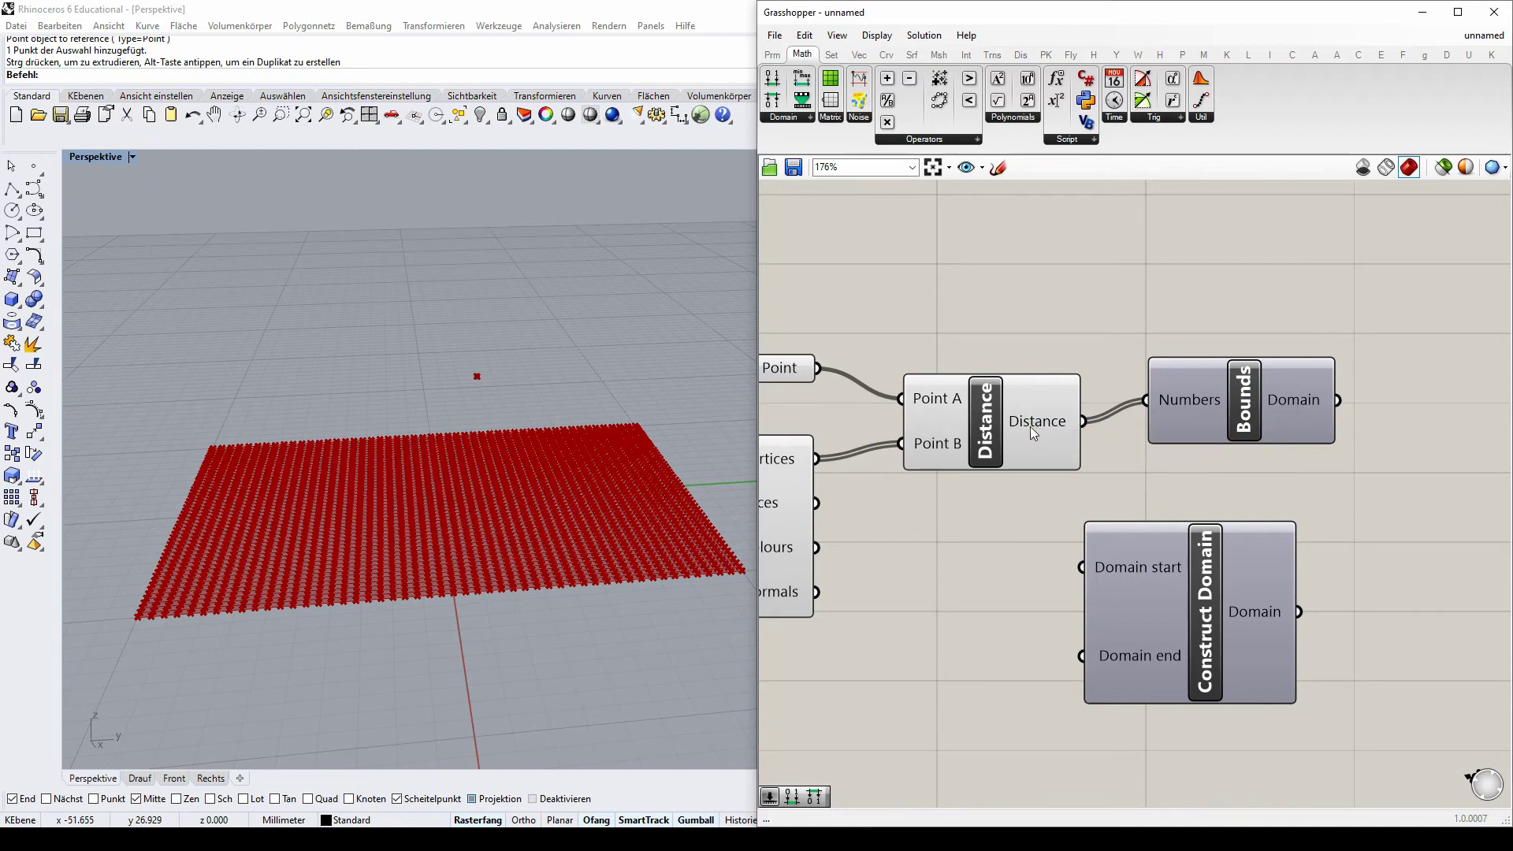
- Add a Remap Numbers component to the right of Bounds and connect the Bounds domain to its Source input
left_click_drag(1250, 408, 1241, 370)
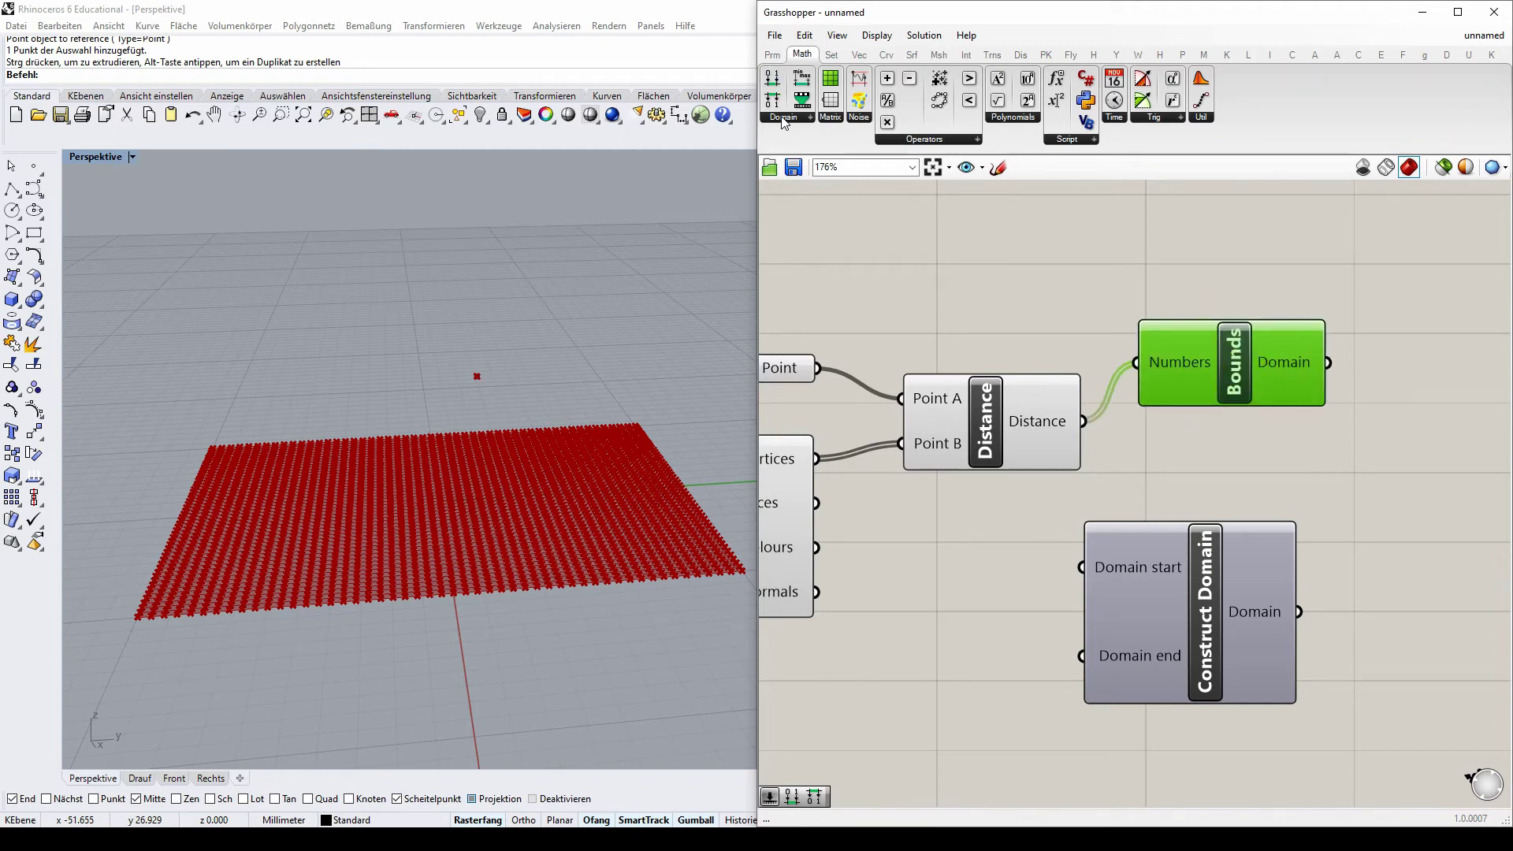
left_click(784, 124)
left_click(834, 307)
scroll(837, 288, "down", 3)
left_click(1239, 392)
scroll(1152, 358, "up", 3)
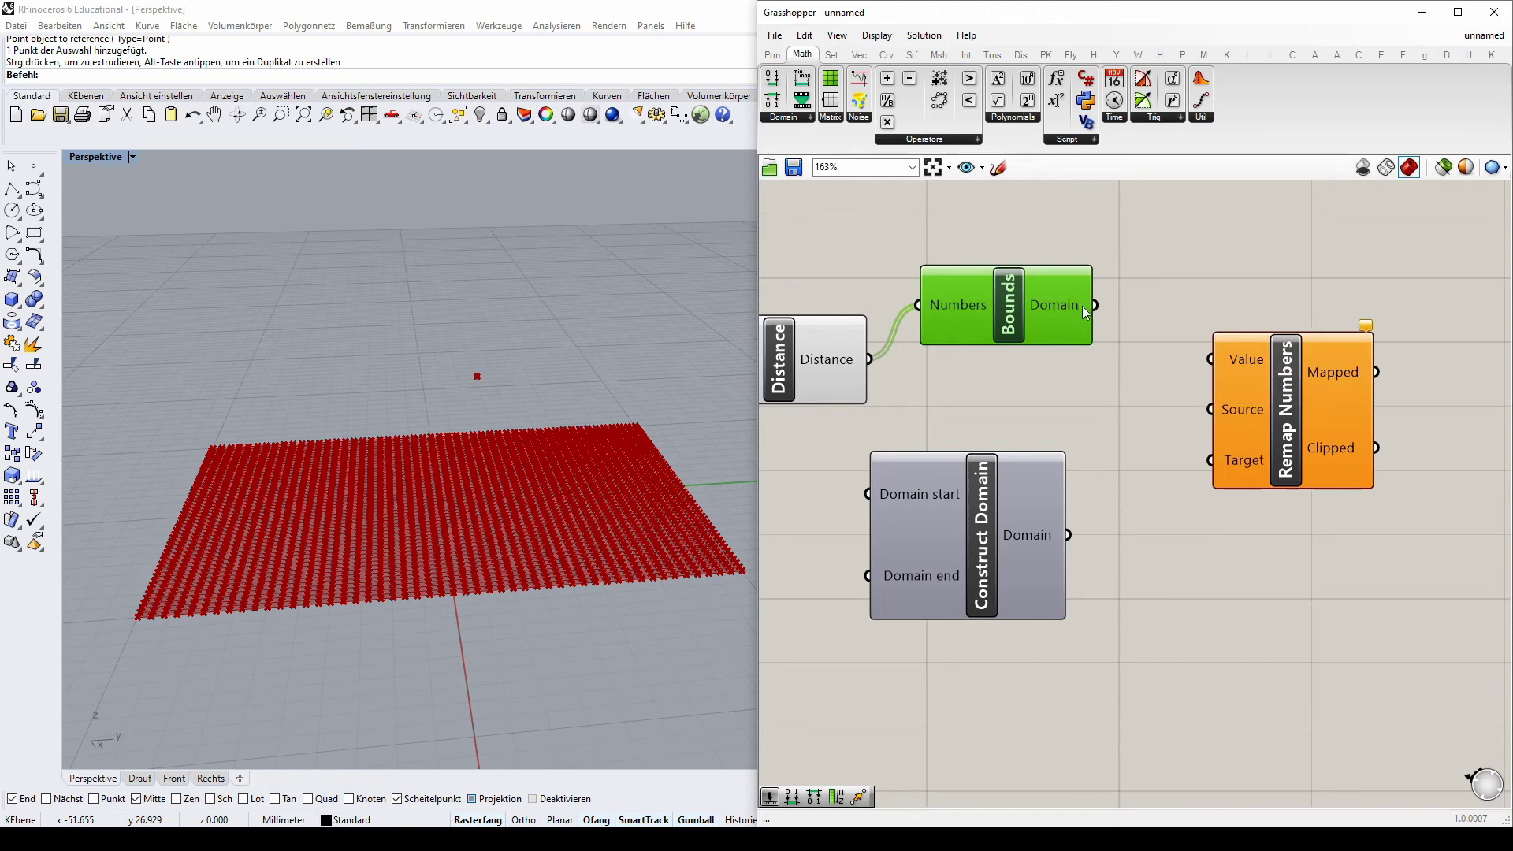
left_click_drag(1095, 305, 1210, 410)
- Lower the Bounds component slightly and shift Construct Domain to the right, closer to Remap Numbers
left_click_drag(1007, 309, 1011, 338)
left_click(1084, 428)
scroll(1084, 428, "down", 1)
scroll(1022, 487, "up", 1)
left_click_drag(1022, 487, 1090, 491)
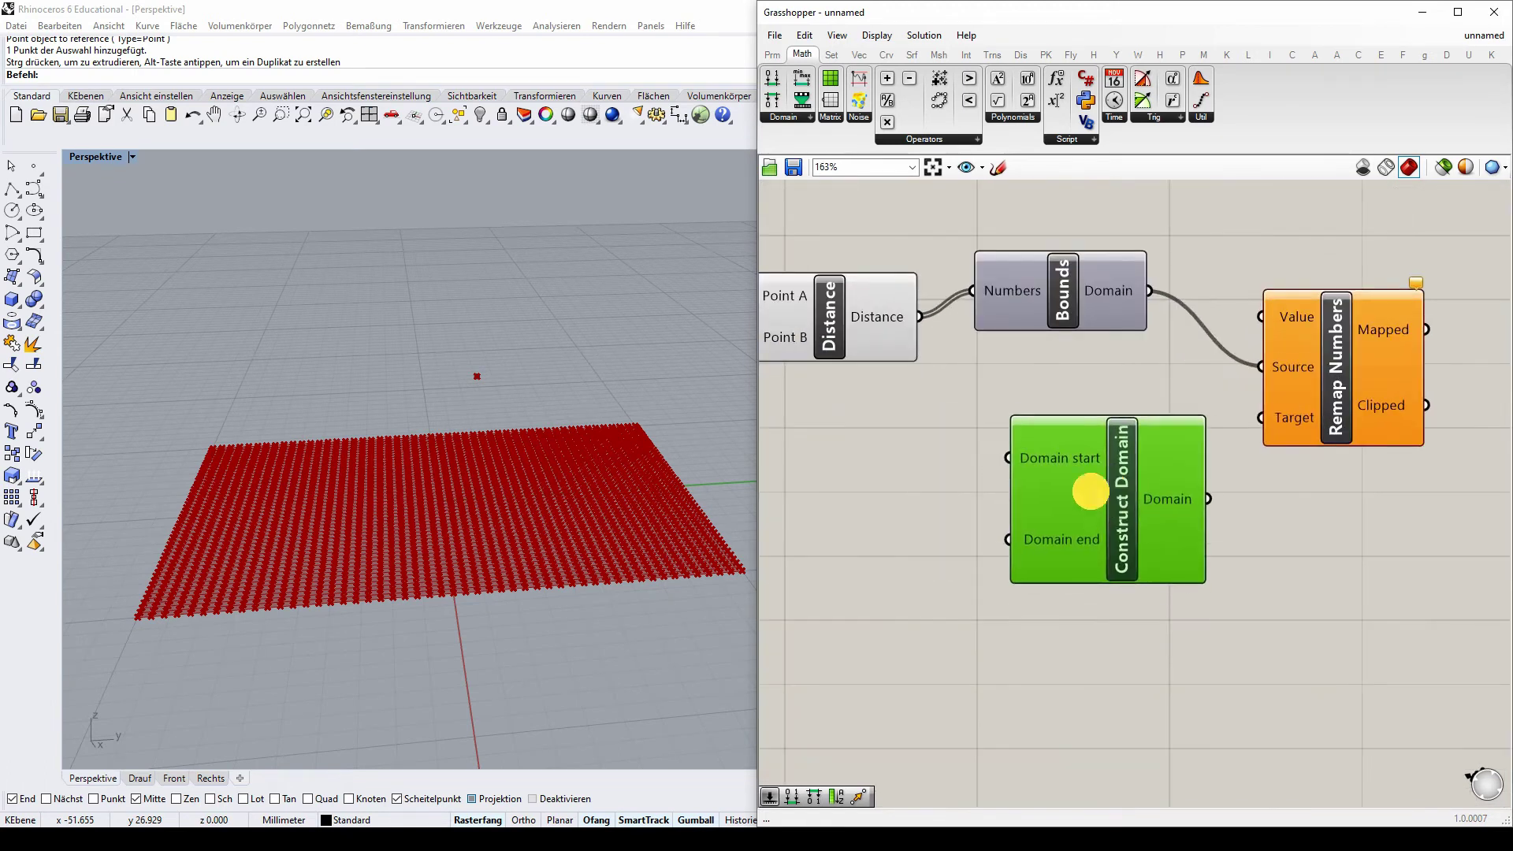
- Add a number slider with value 10 and connect it to Construct Domain's Domain end input
left_click(910, 486)
double_click(913, 486)
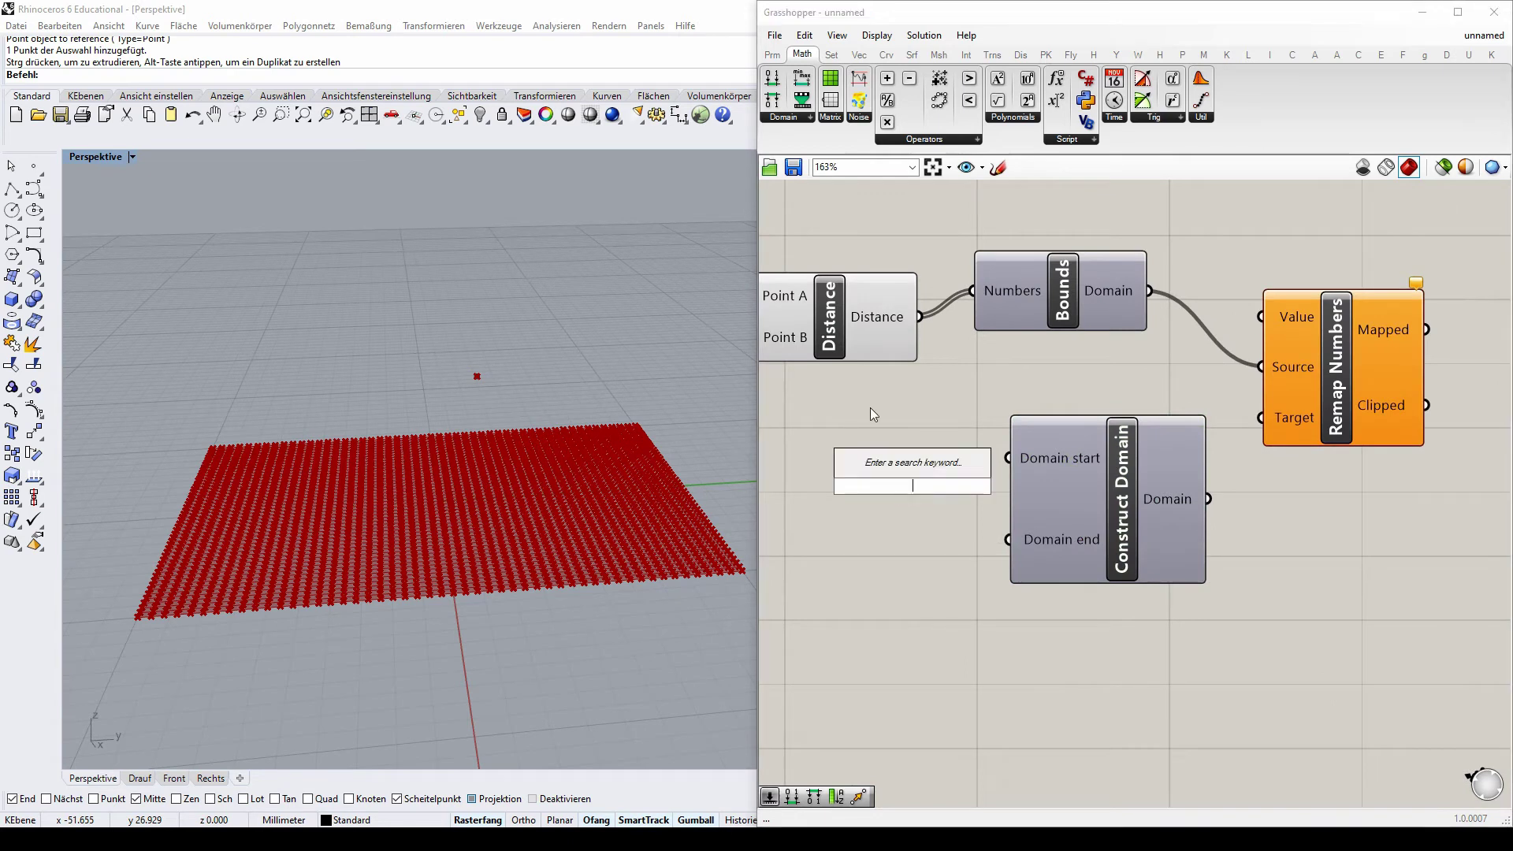
type("10")
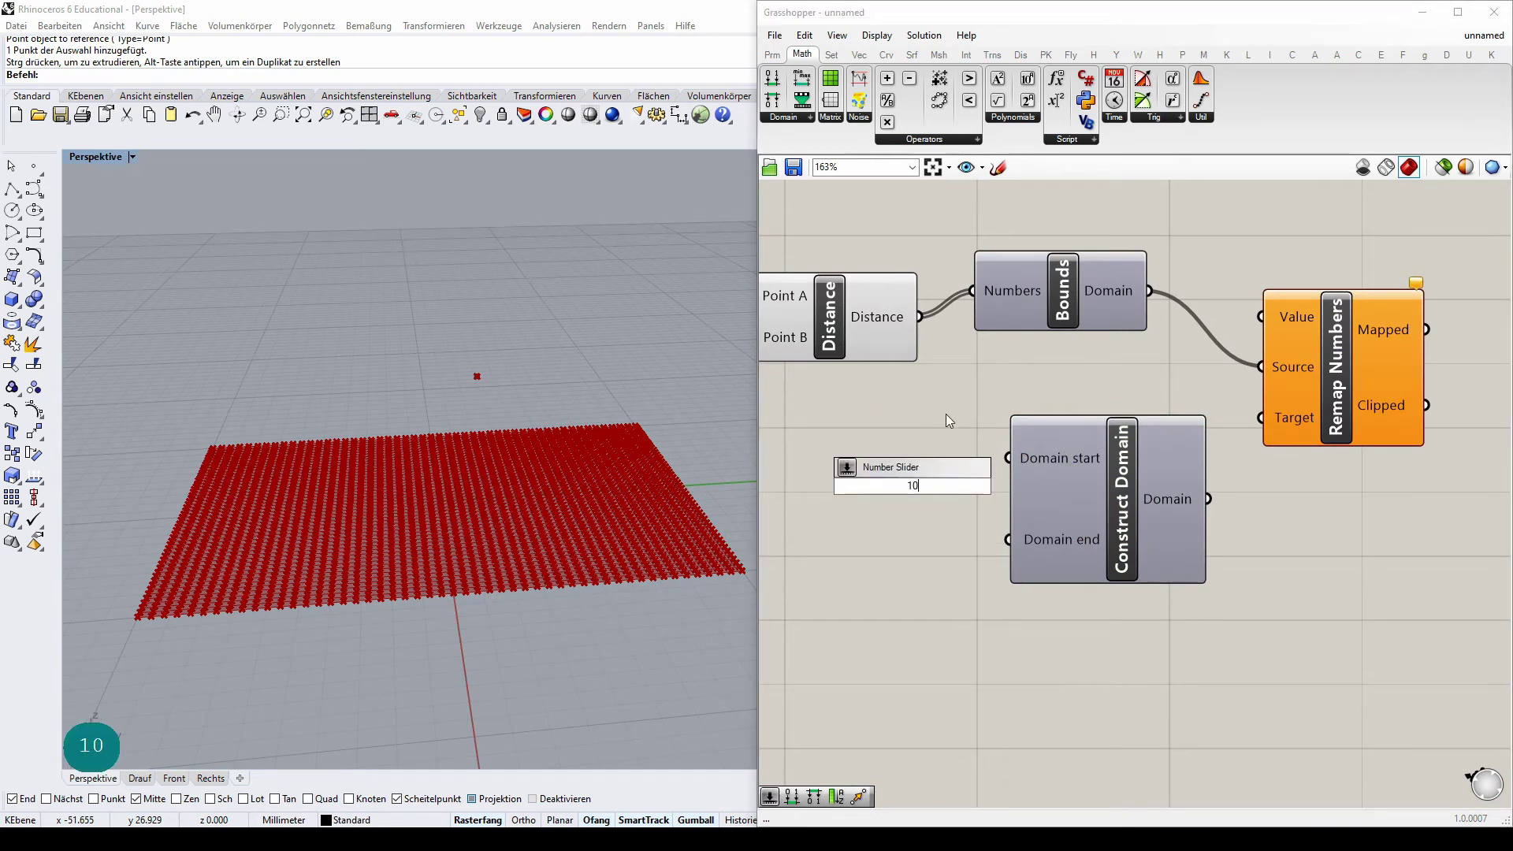
key("Return")
scroll(890, 489, "up", 1)
left_click_drag(959, 453, 866, 523)
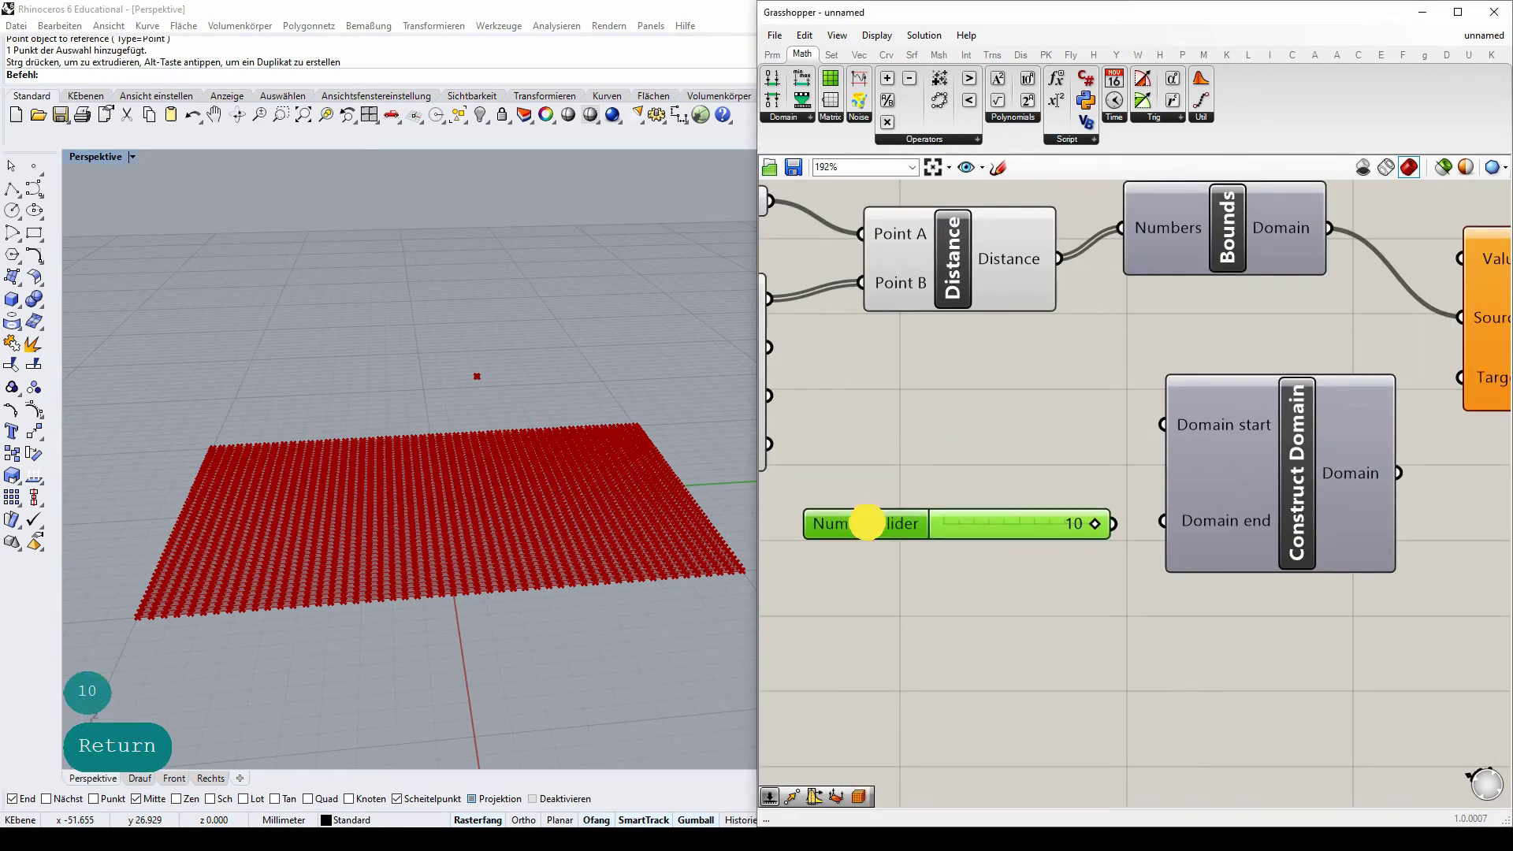
left_click_drag(1113, 524, 1163, 522)
- Duplicate the number slider, connect the copy to Domain start and set it to 0
left_click(1010, 520)
key("ctrl+c")
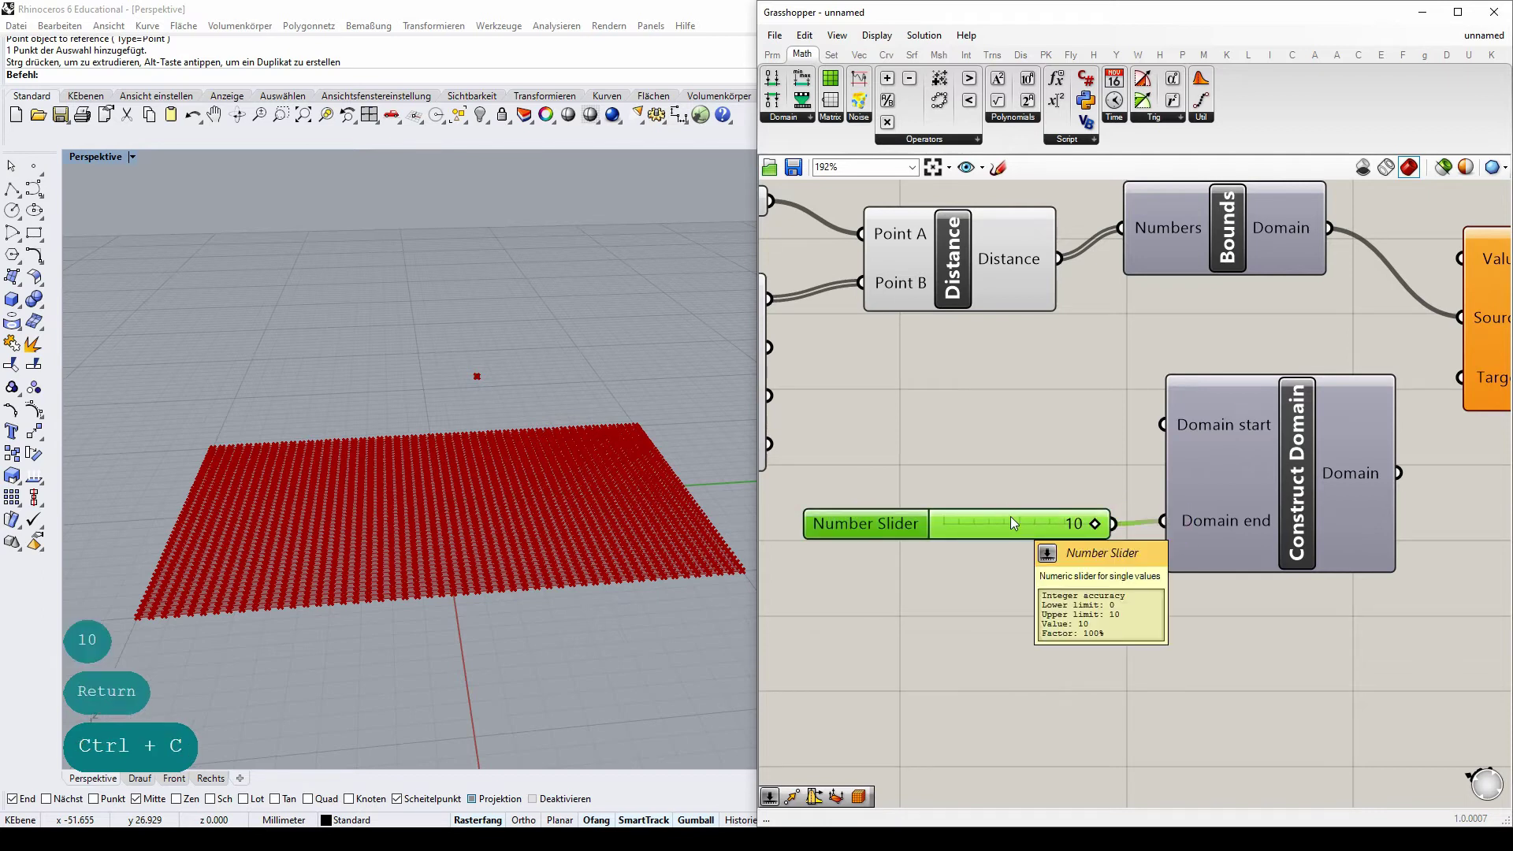
key("ctrl+v")
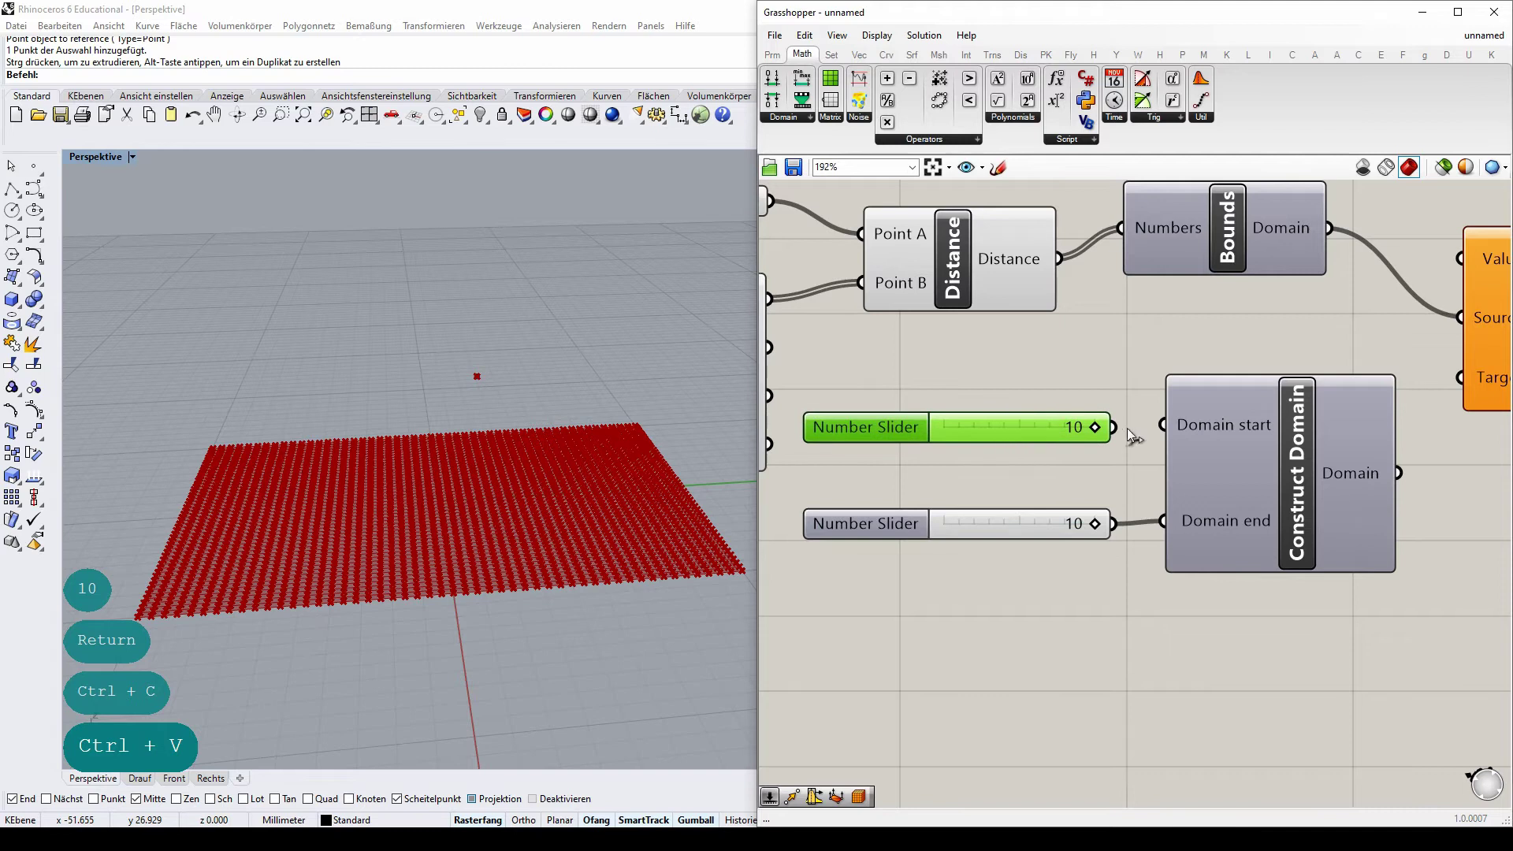
left_click_drag(1114, 427, 877, 461)
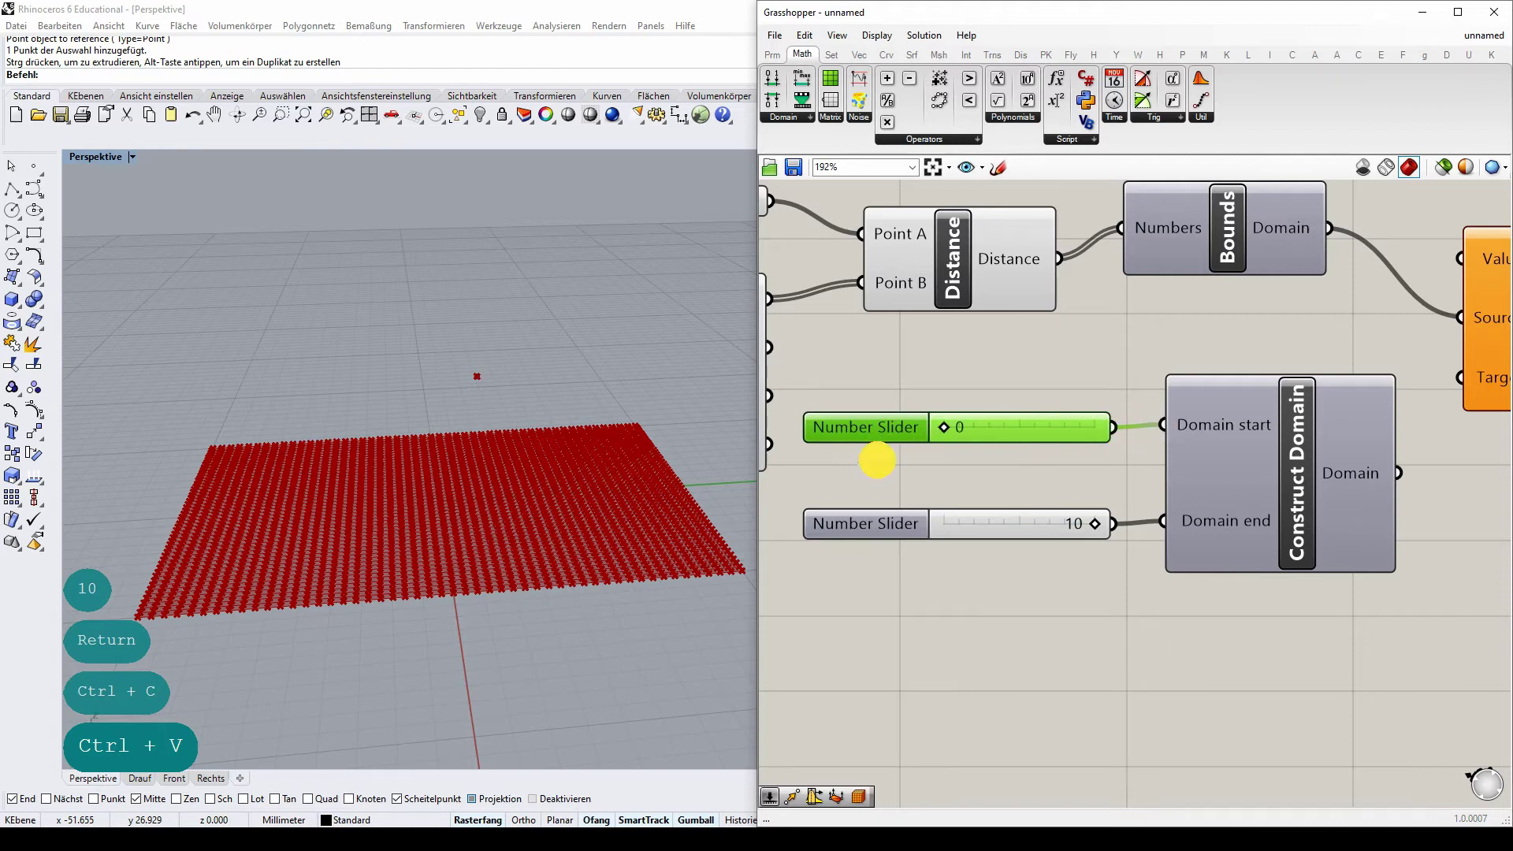
left_click(953, 394)
- Connect Construct Domain to Remap Numbers' Target input and the Distance output to its Value input
scroll(1144, 438, "down", 1)
left_click_drag(1169, 460, 1222, 379)
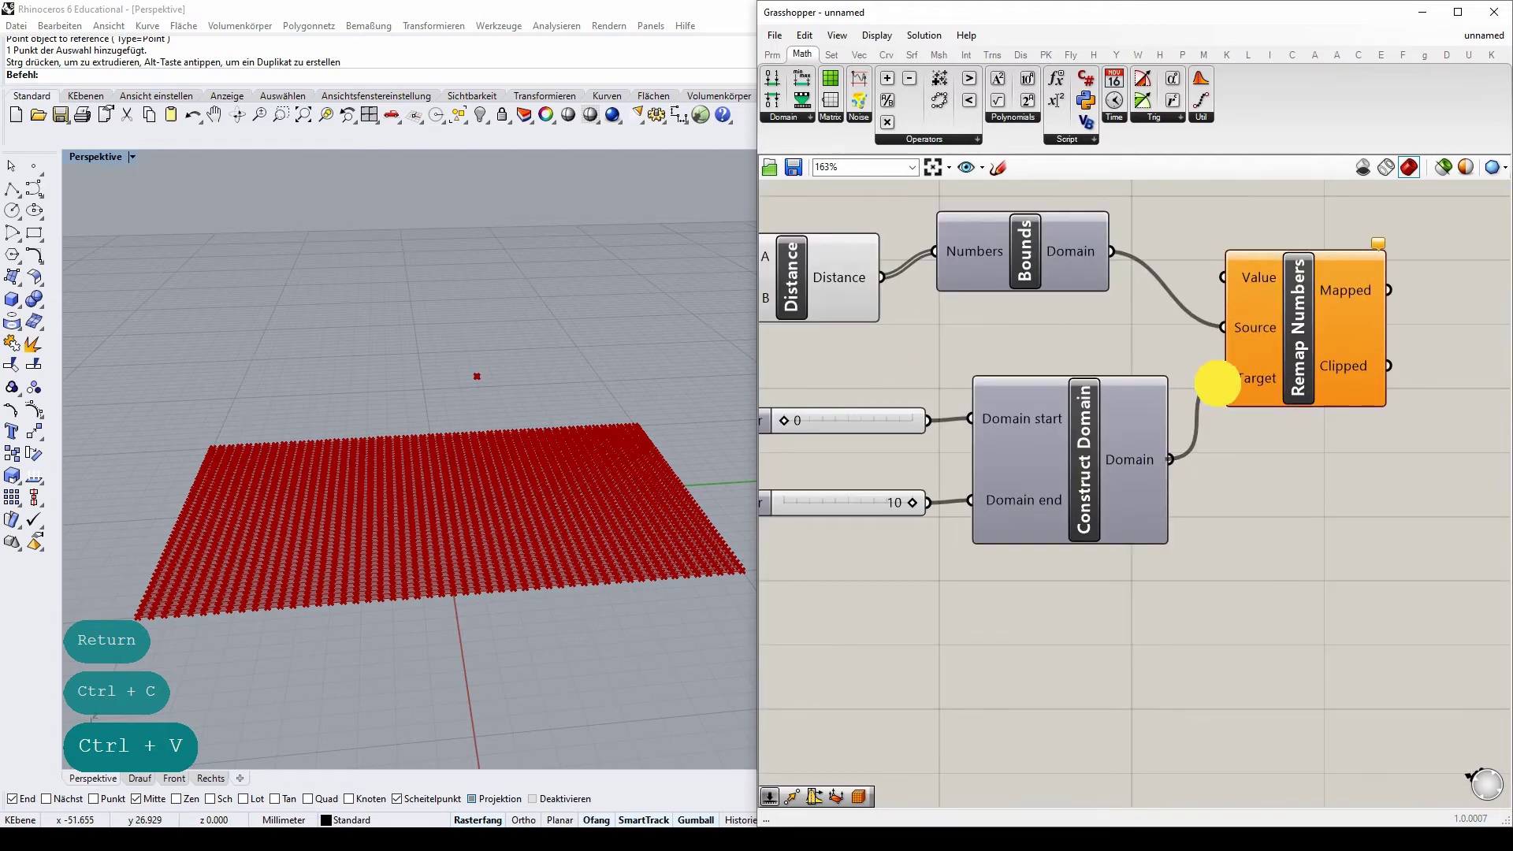
scroll(1118, 329, "down", 2)
left_click(1162, 306)
left_click_drag(1163, 305, 1162, 275)
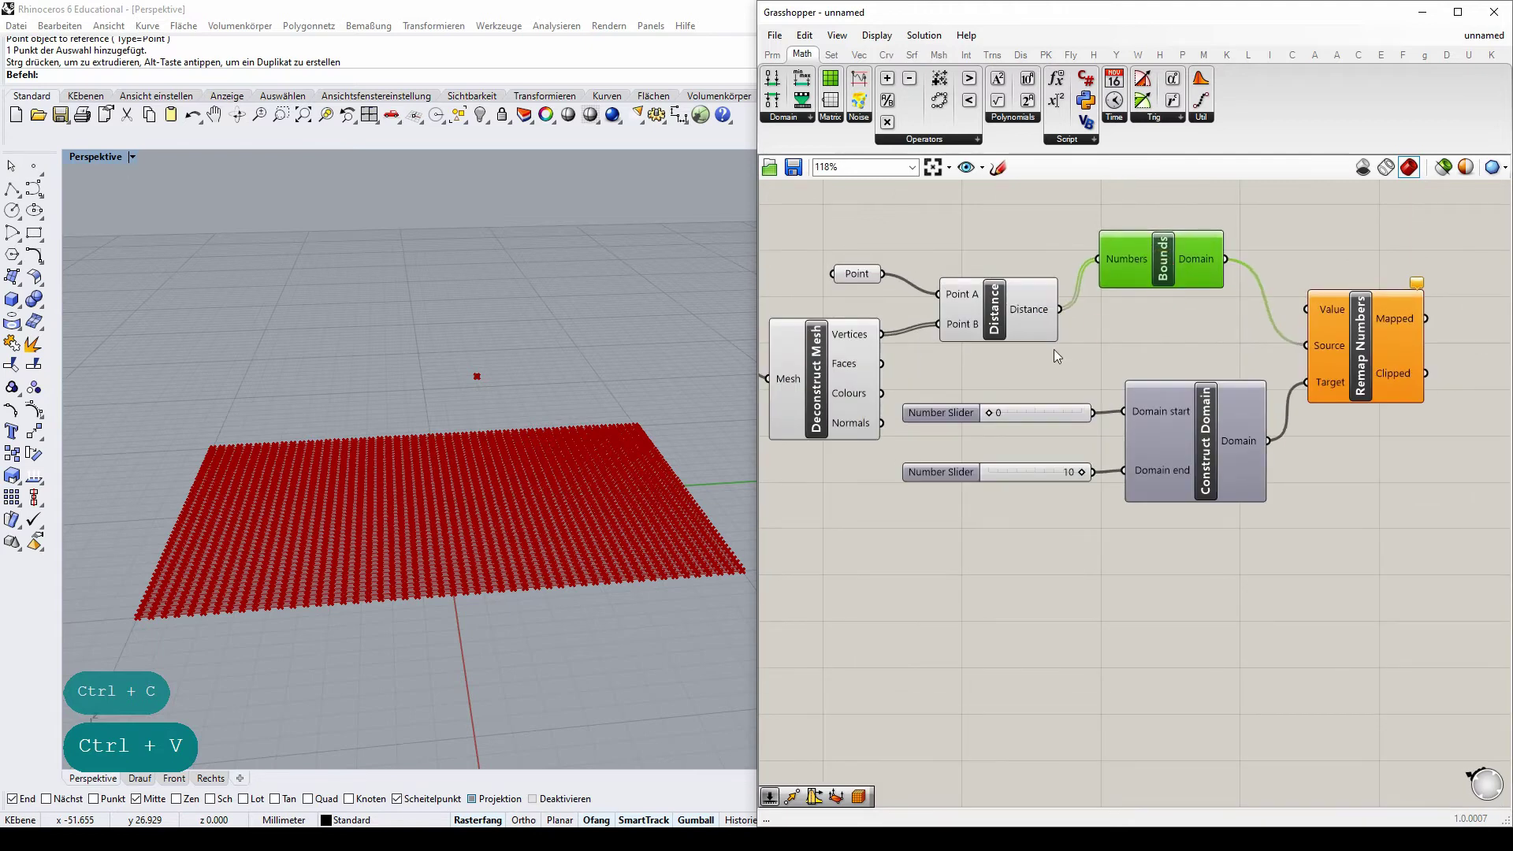
left_click_drag(1060, 309, 1306, 310)
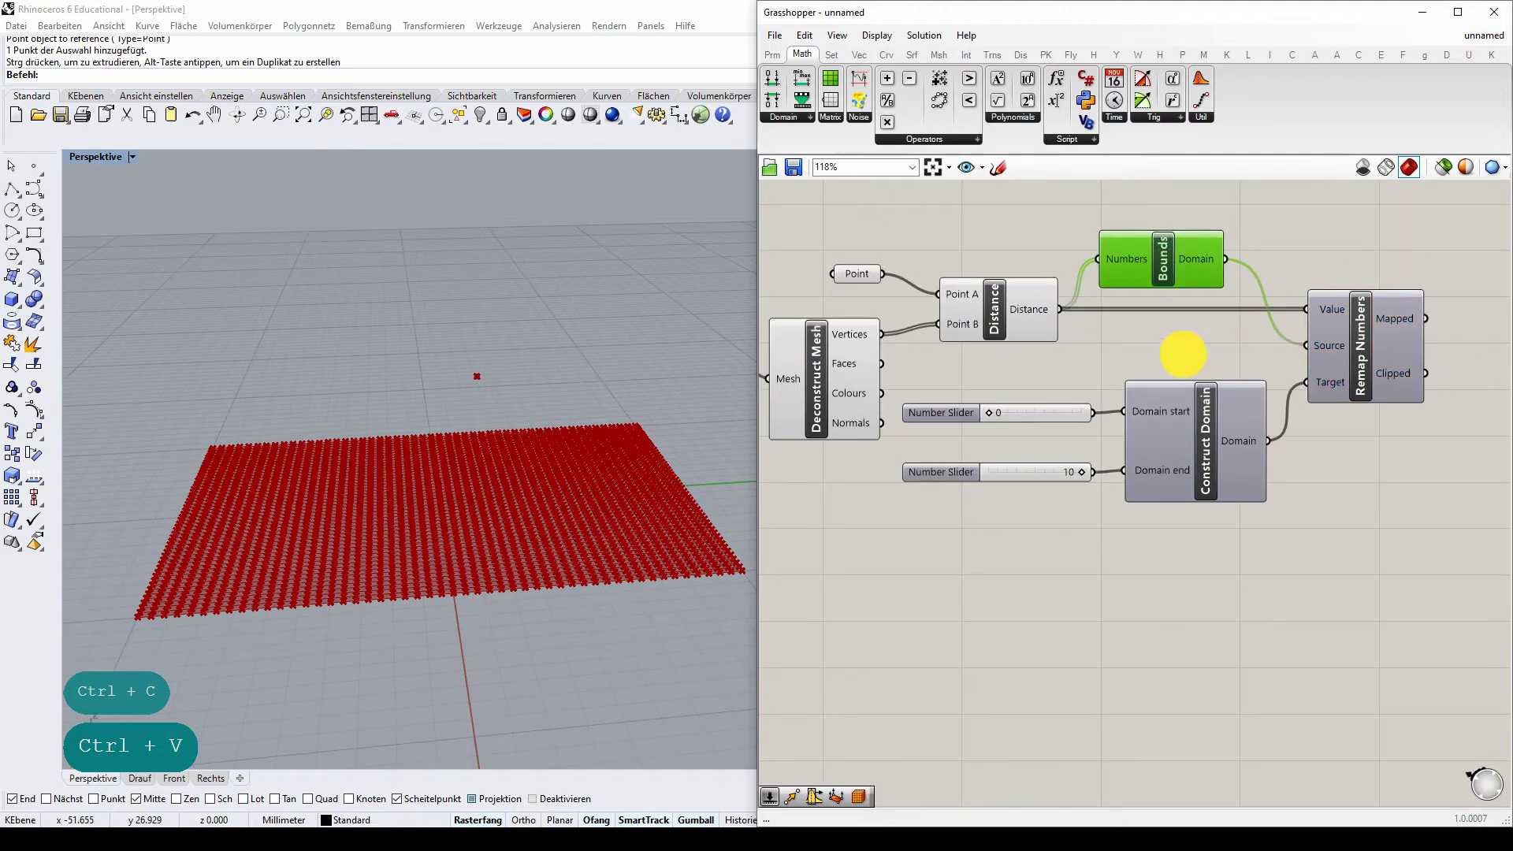
left_click(1182, 348)
- Move the Bounds component down so it sits directly above Construct Domain
scroll(1208, 366, "down", 2)
left_click_drag(1205, 360, 1060, 482)
scroll(1222, 334, "down", 2)
scroll(1222, 334, "up", 3)
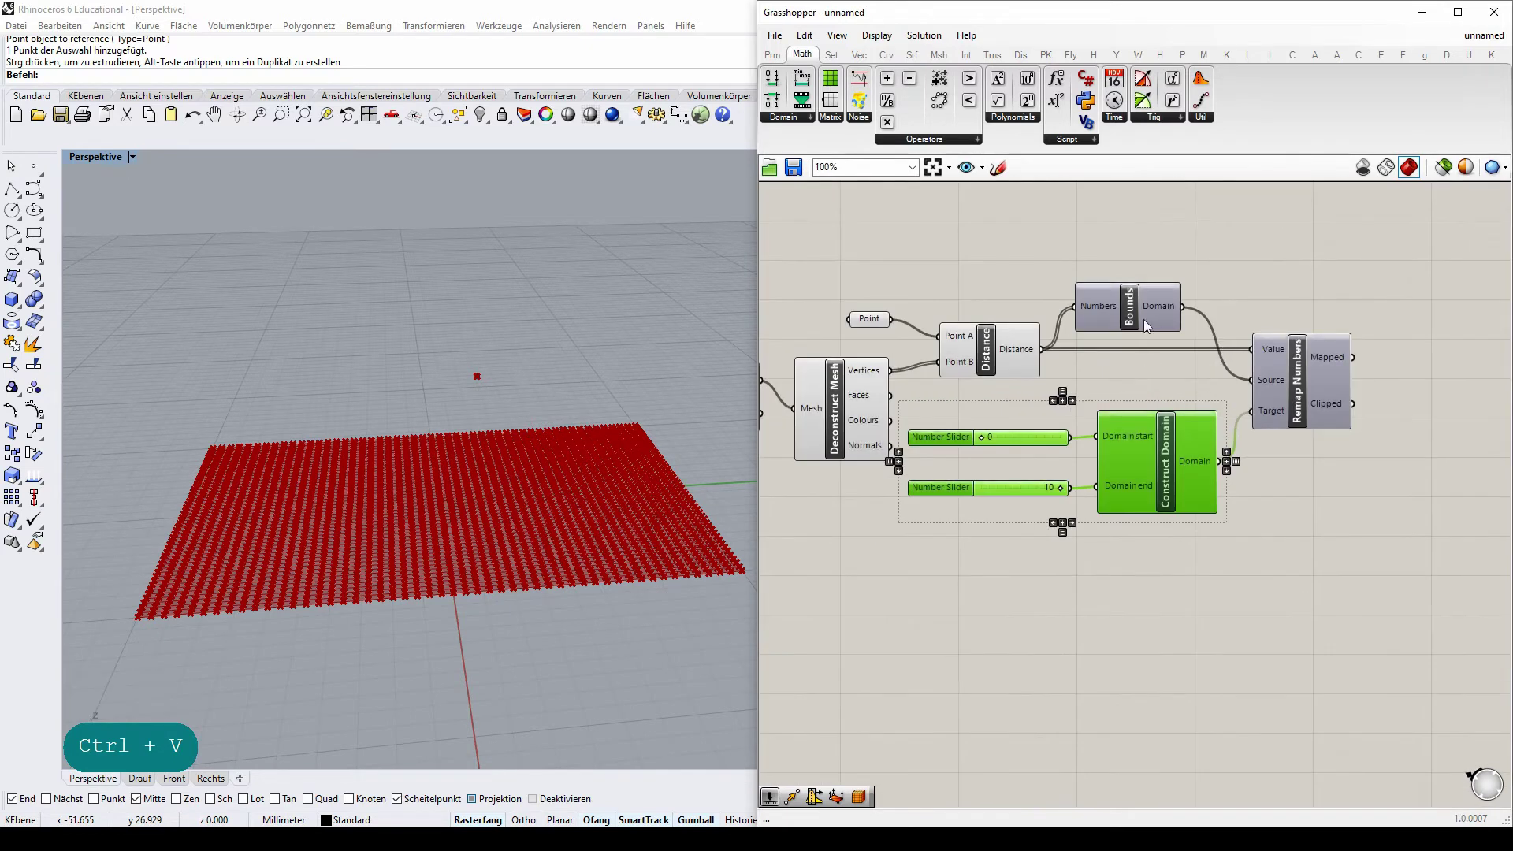
left_click_drag(1143, 319, 1167, 367)
left_click(1158, 270)
scroll(1062, 244, "down", 2)
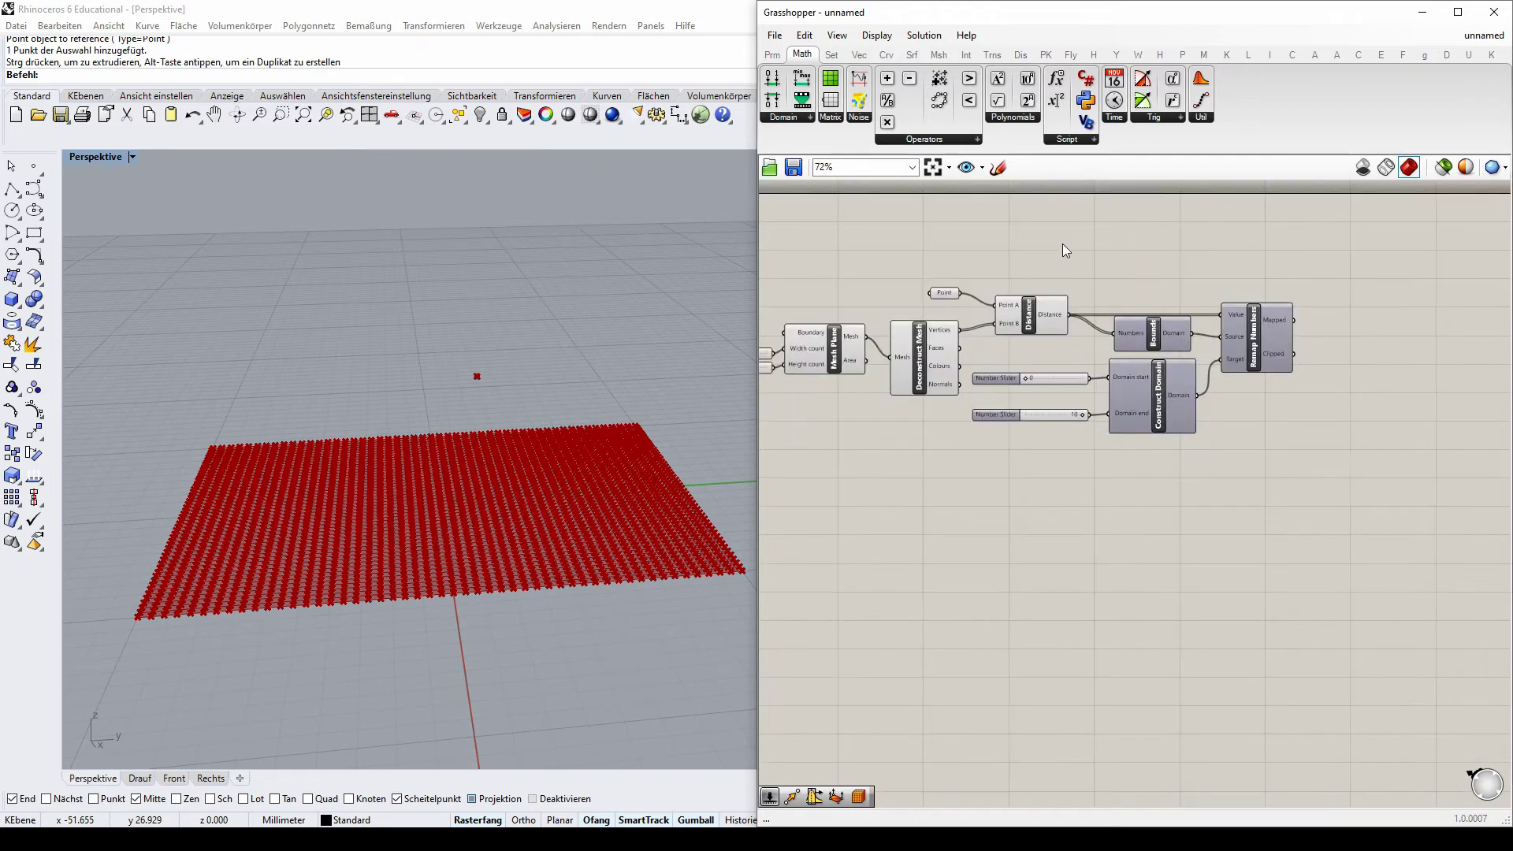
- Move the distance and remapping components as a group up and away from Deconstruct Mesh, and raise the Point parameter beside them
scroll(1048, 252, "up", 2)
left_click_drag(1397, 244, 937, 524)
left_click_drag(1027, 334, 1093, 202)
left_click(1113, 267)
scroll(989, 266, "down", 2)
scroll(970, 287, "up", 1)
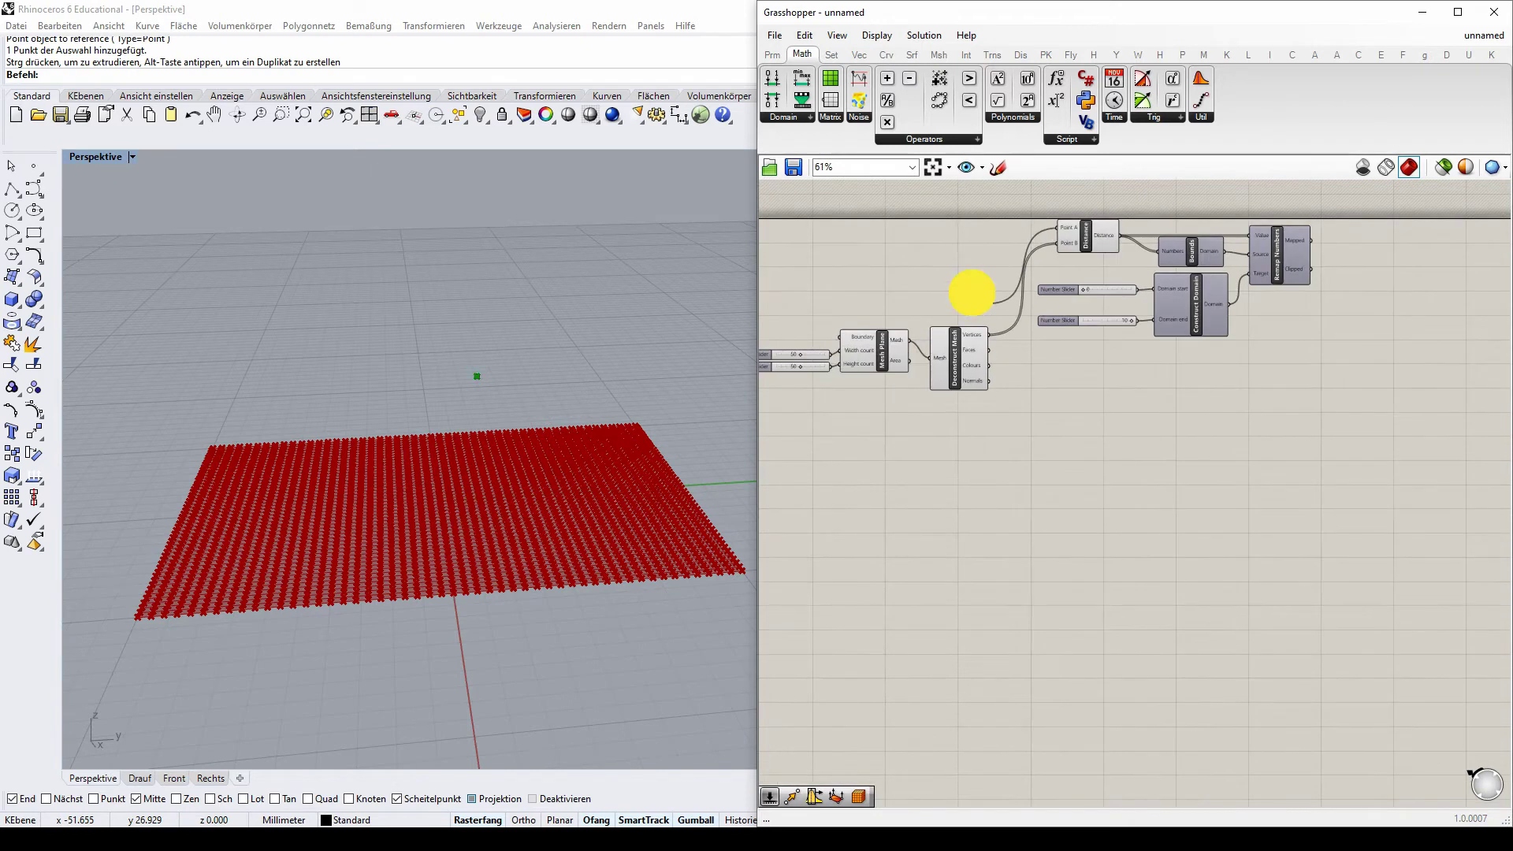
left_click_drag(973, 296, 985, 214)
- Move the entire definition down, away from the upper edge of the canvas
scroll(998, 250, "down", 2)
left_click_drag(804, 210, 1332, 452)
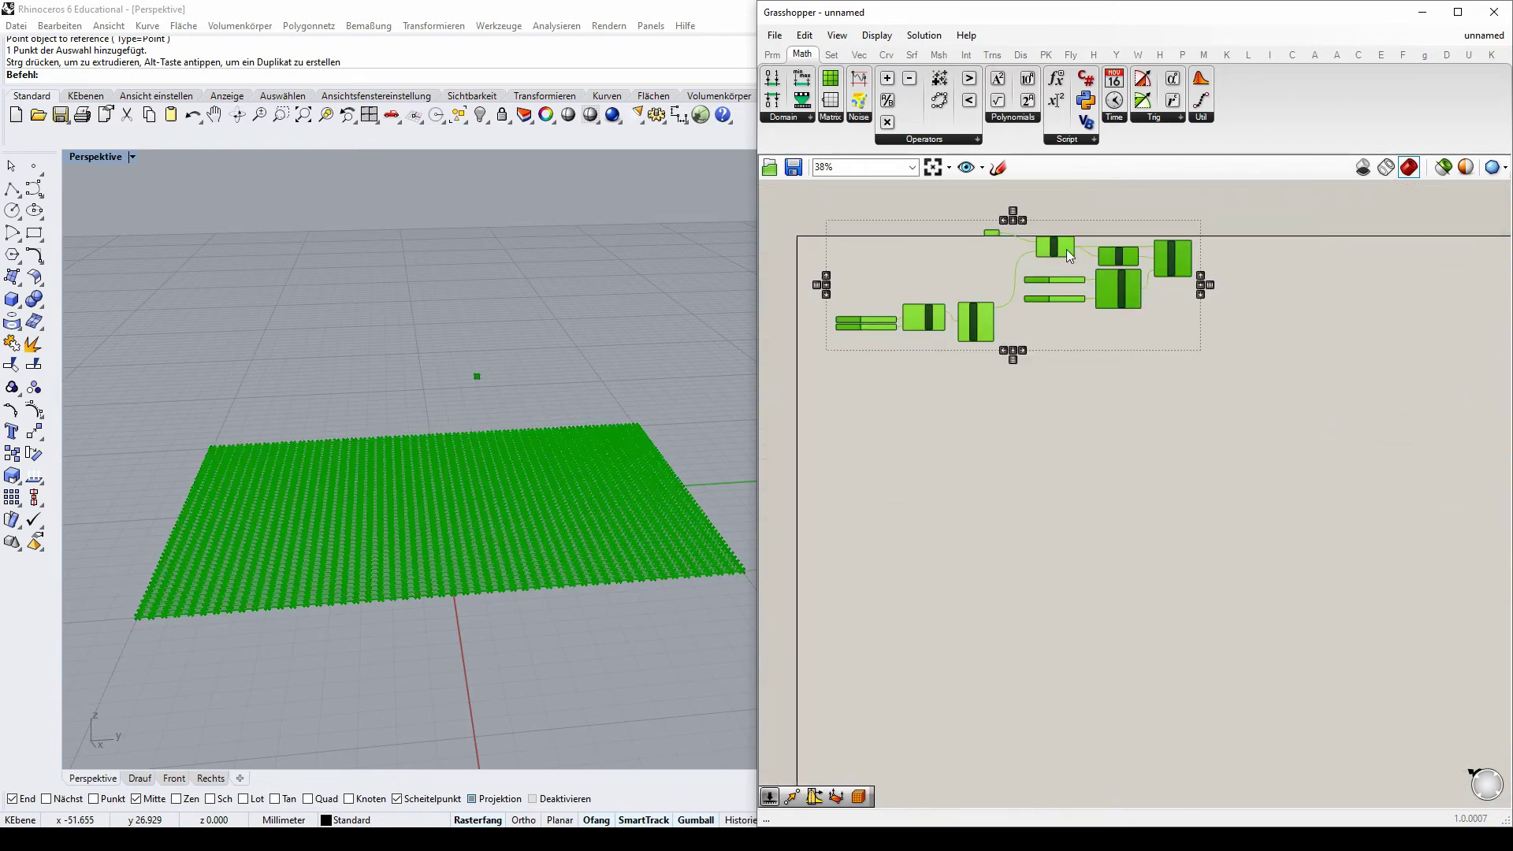
left_click_drag(1065, 249, 1054, 365)
left_click(1076, 504)
scroll(1111, 397, "up", 3)
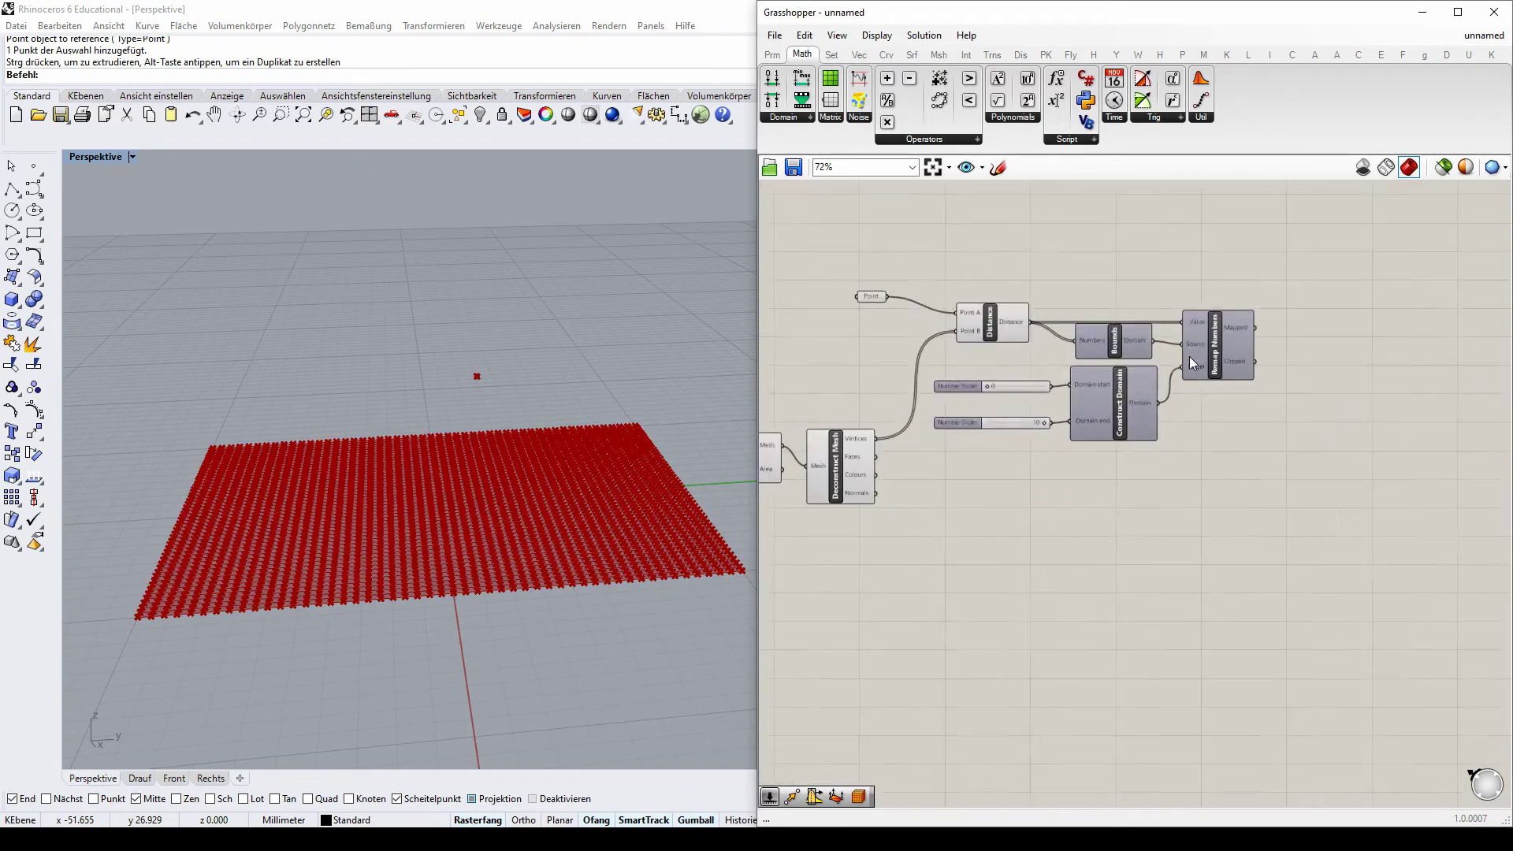
- Add a Move component below and to the right of Remap Numbers
mouse_move(1252, 326)
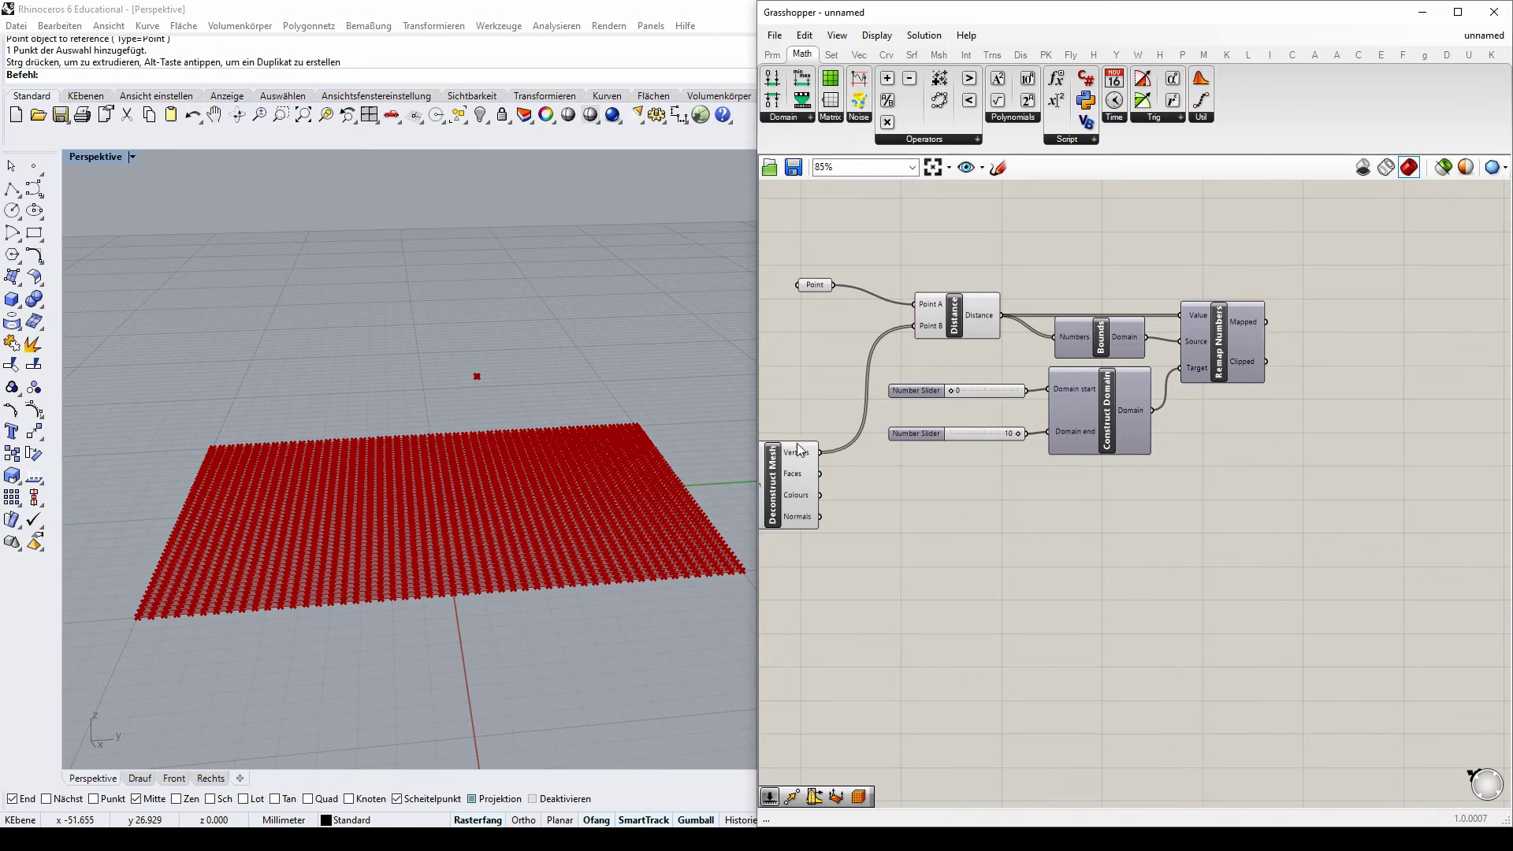
mouse_move(800, 458)
left_click(991, 56)
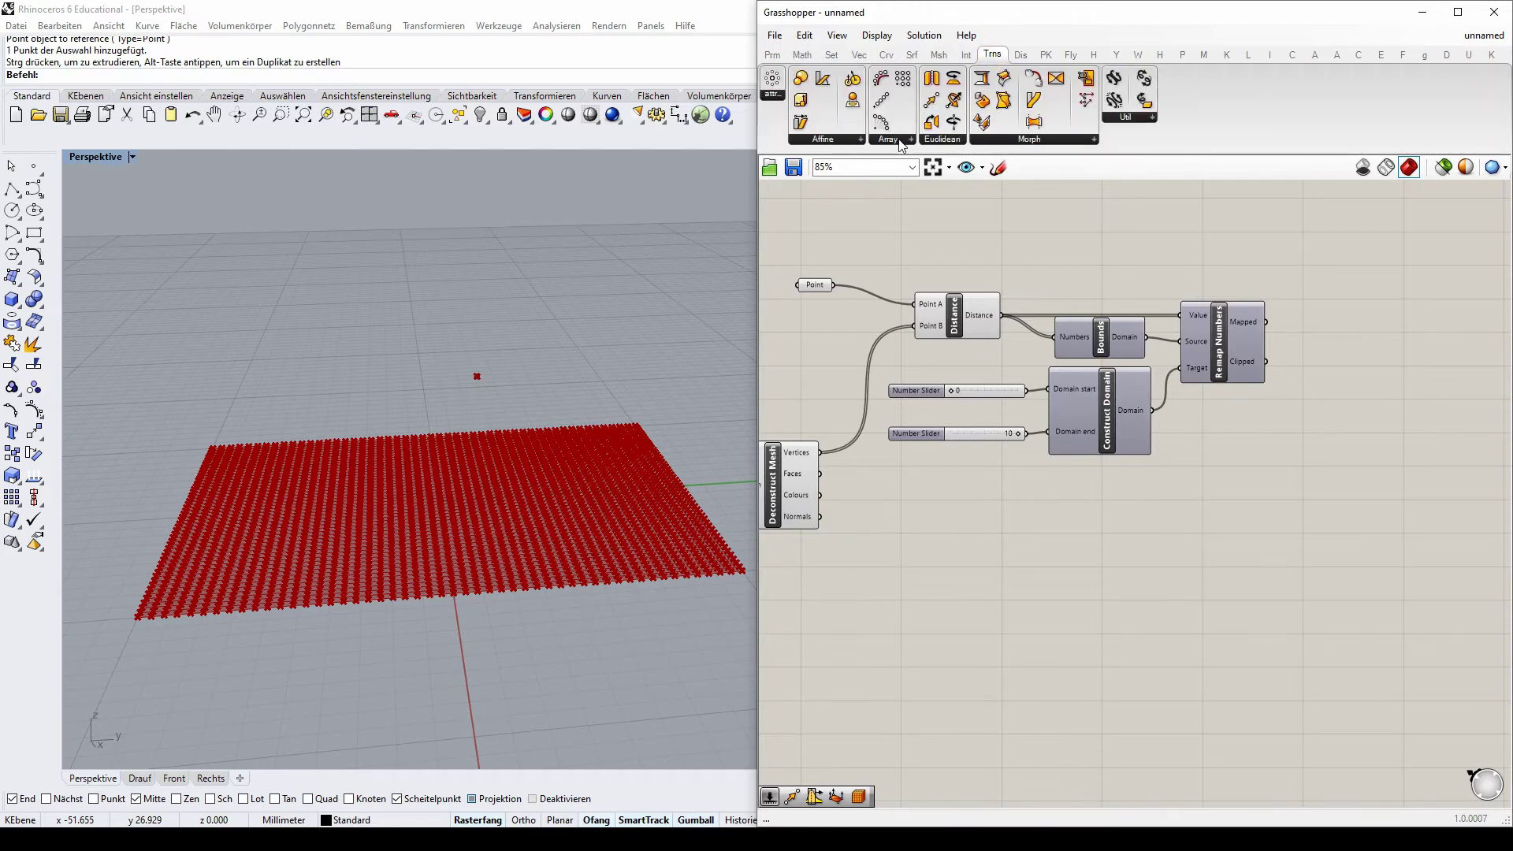
left_click(951, 141)
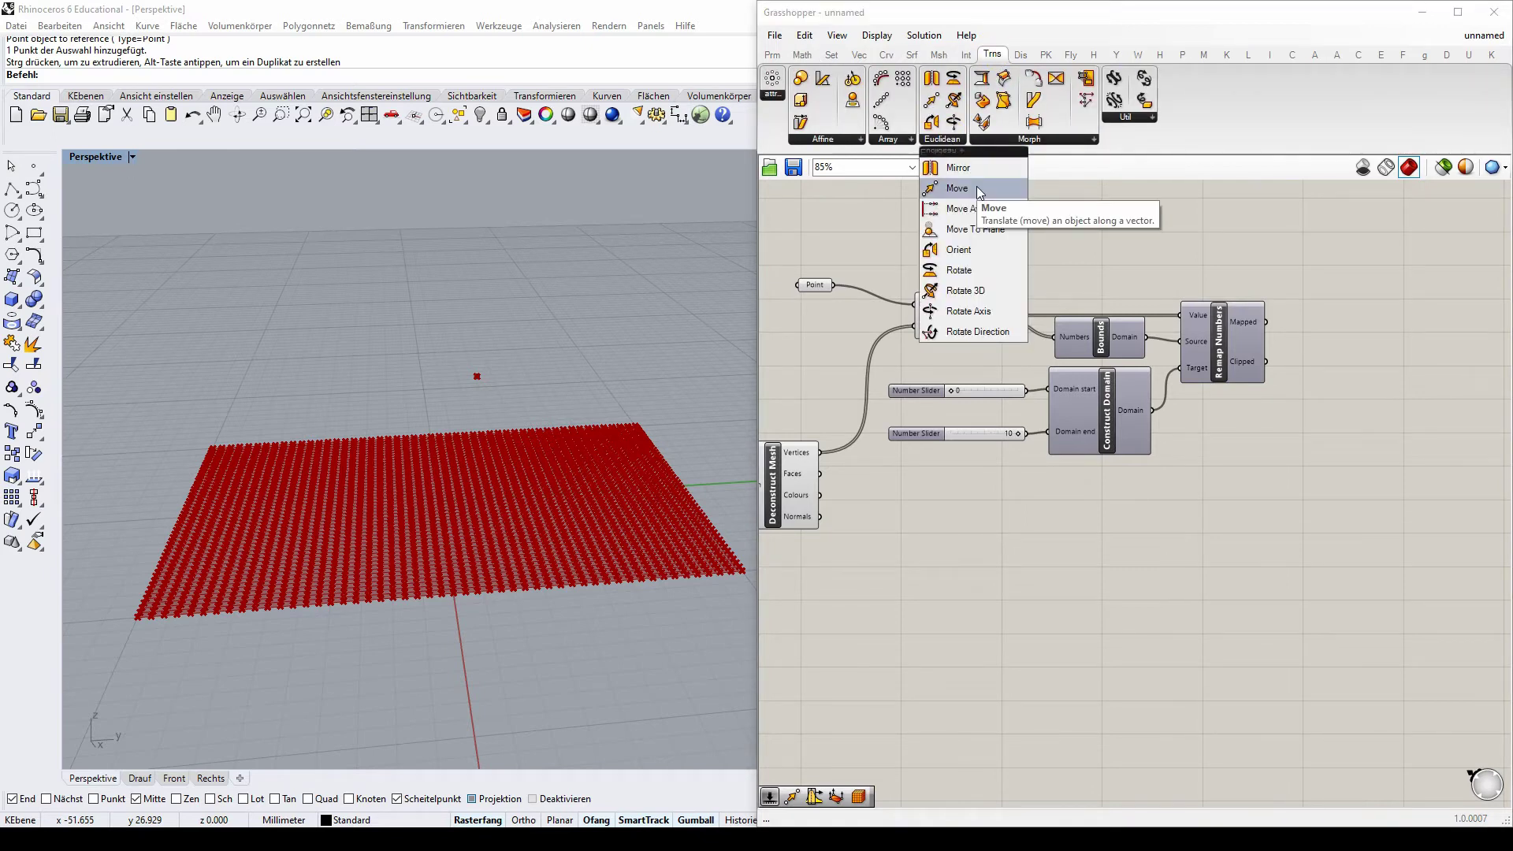
left_click(976, 186)
left_click(1330, 480)
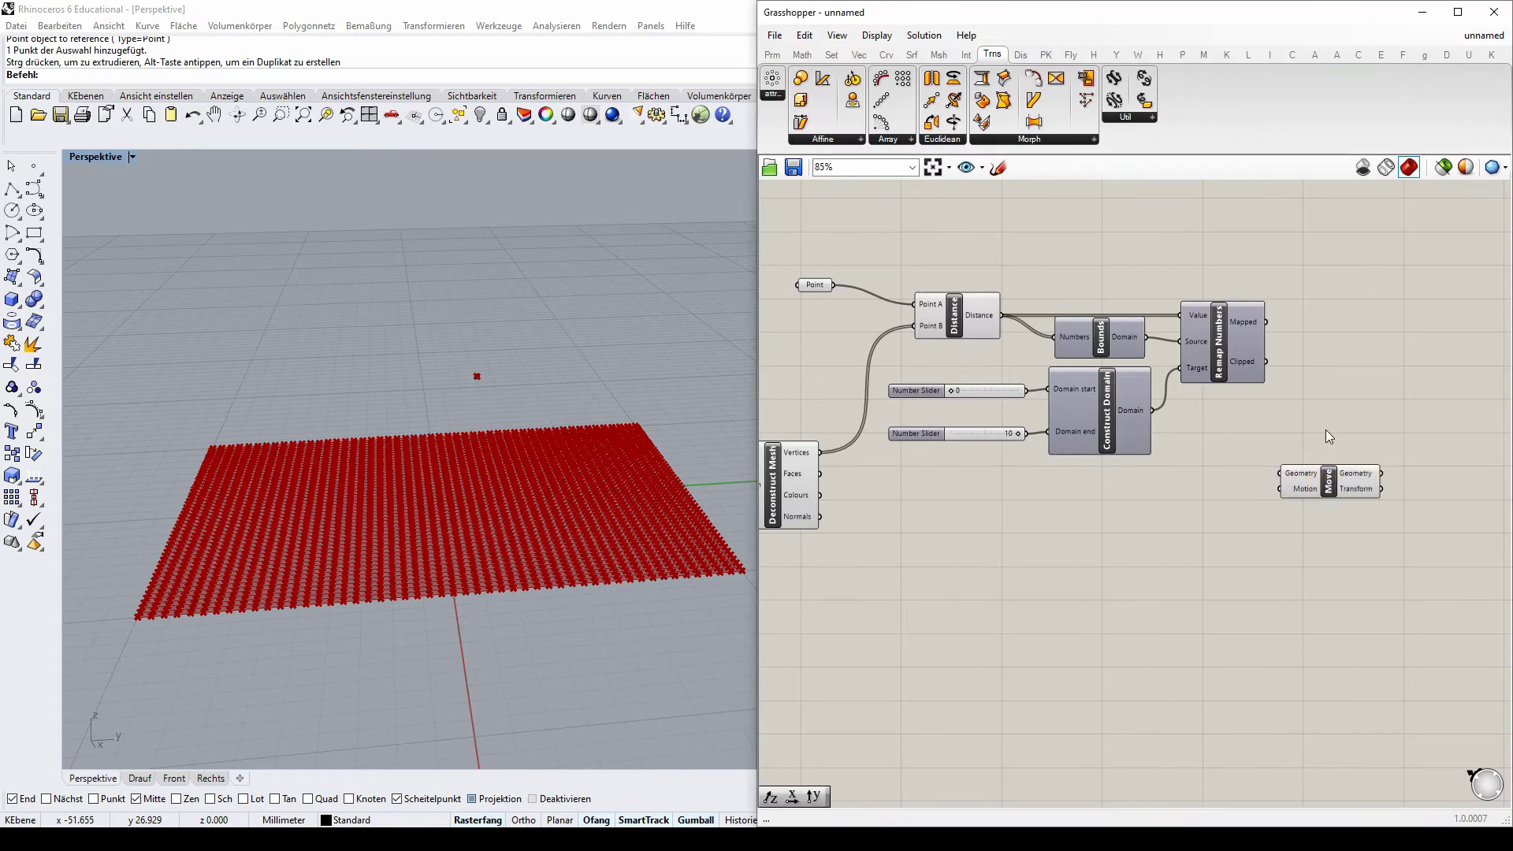
- Connect the mesh Vertices to the Move component's Geometry input, check the moved points in perspective and shift Move slightly down and right
scroll(1326, 429, "up", 3)
scroll(1355, 297, "down", 3)
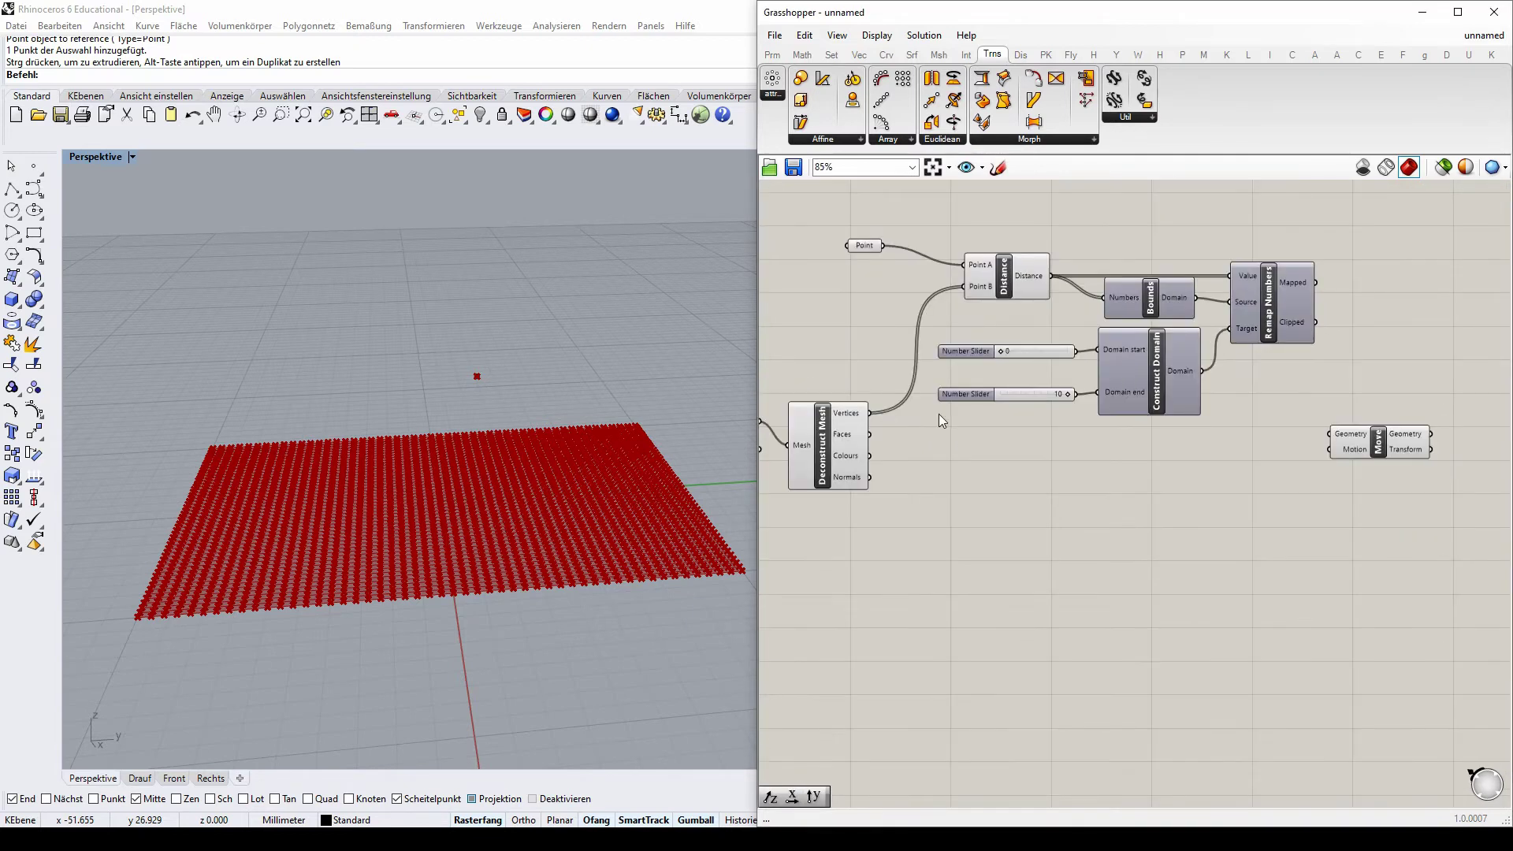
left_click_drag(869, 413, 1330, 434)
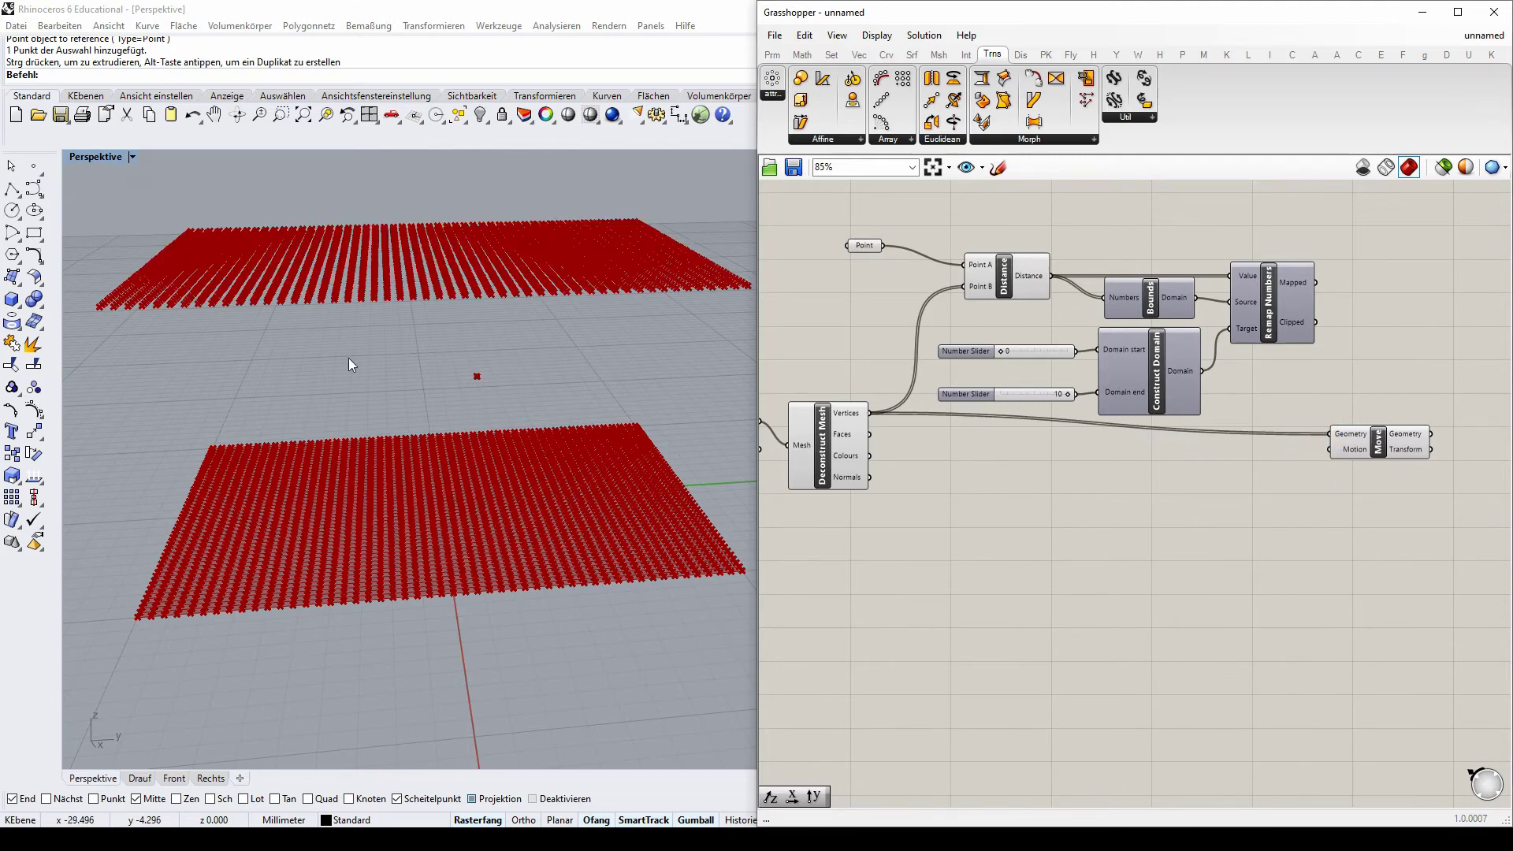
right_click_drag(348, 362, 434, 333)
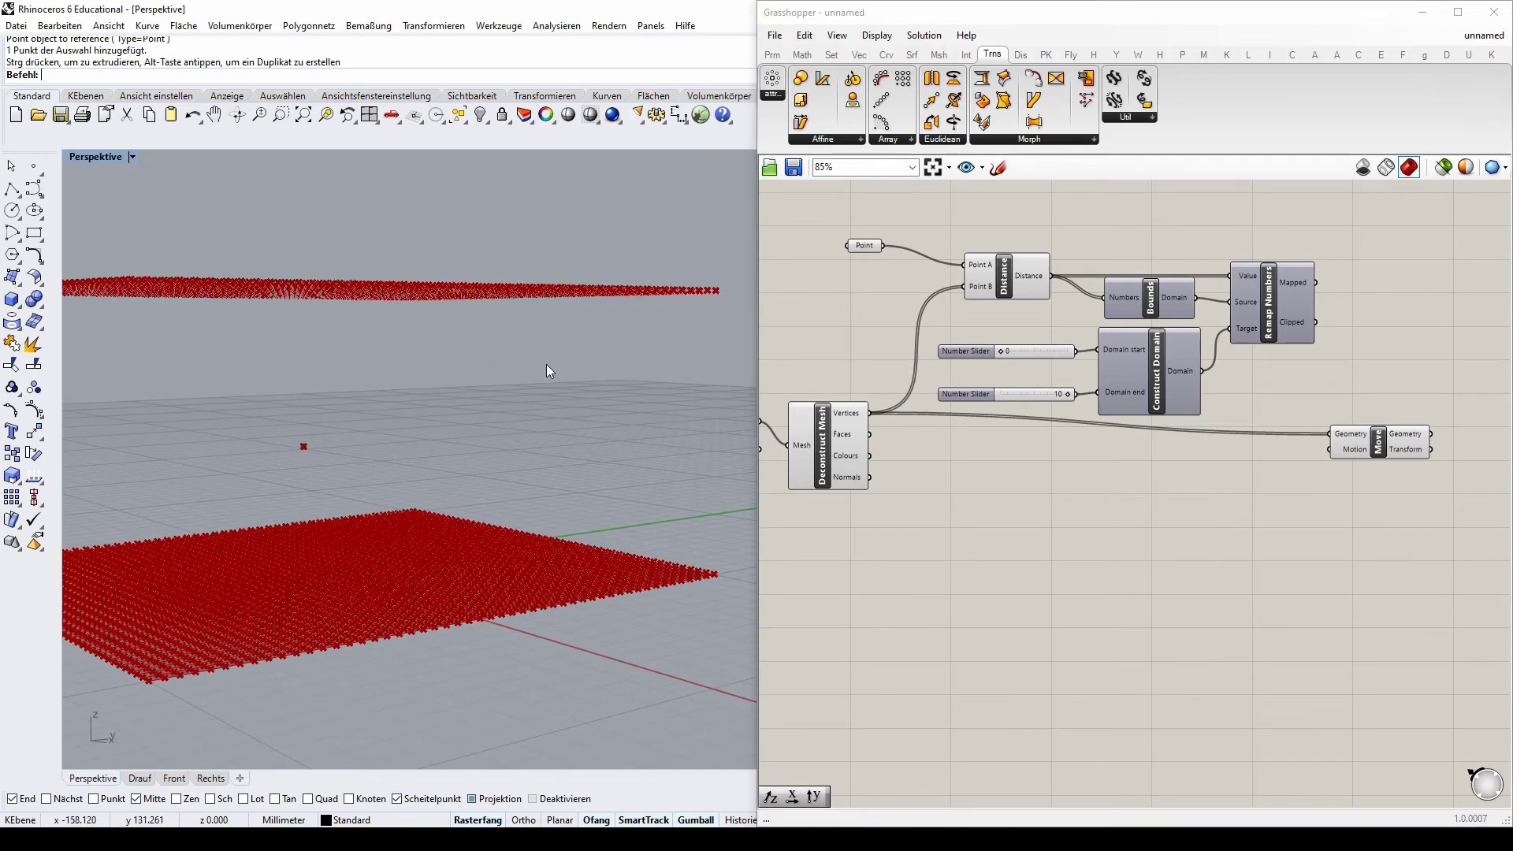
right_click_drag(655, 394, 415, 412)
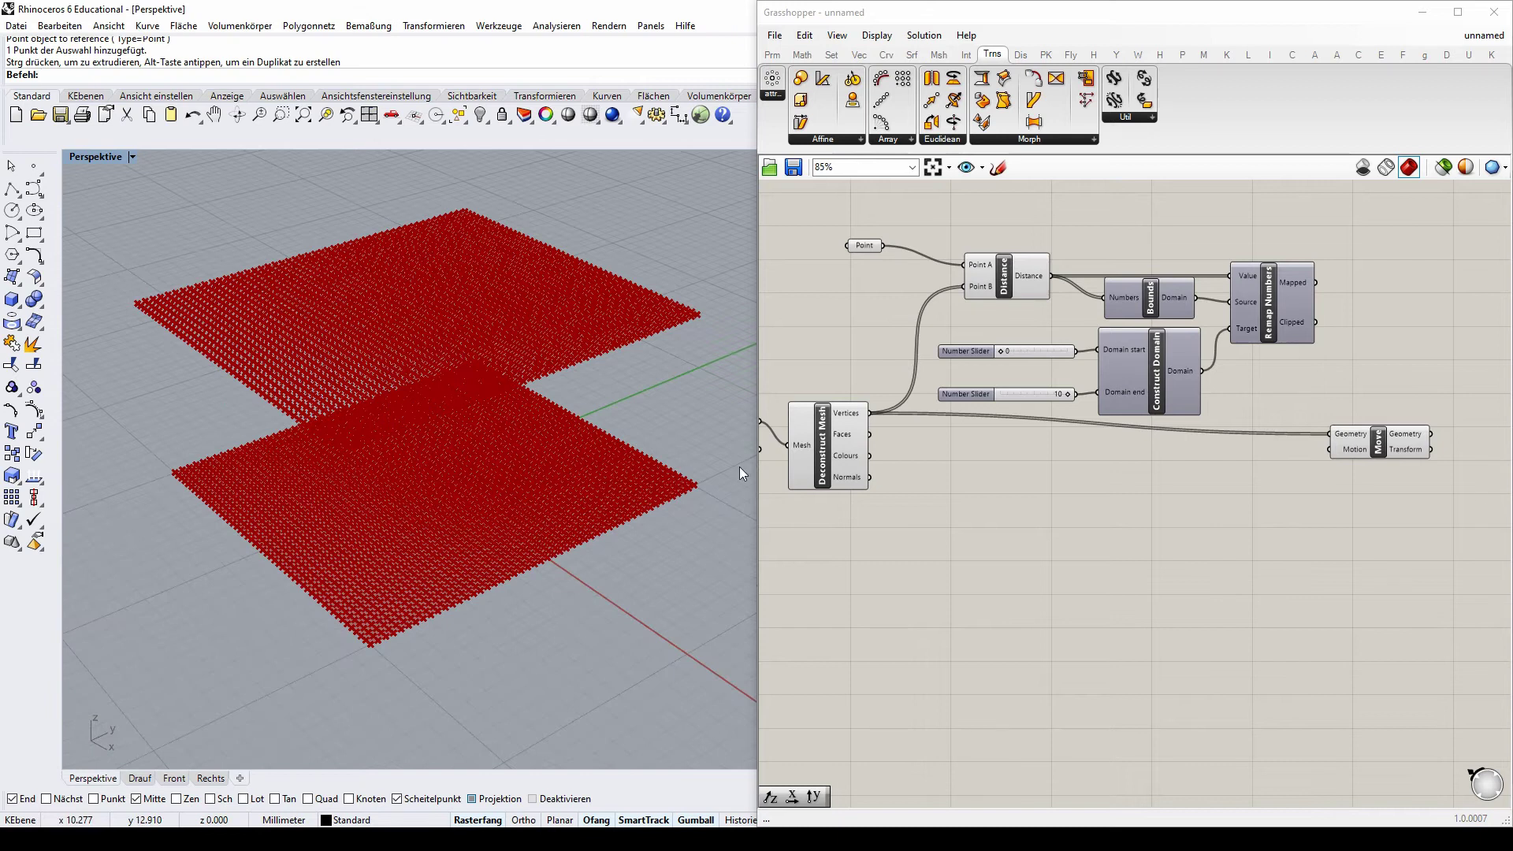
right_click_drag(710, 461, 496, 432)
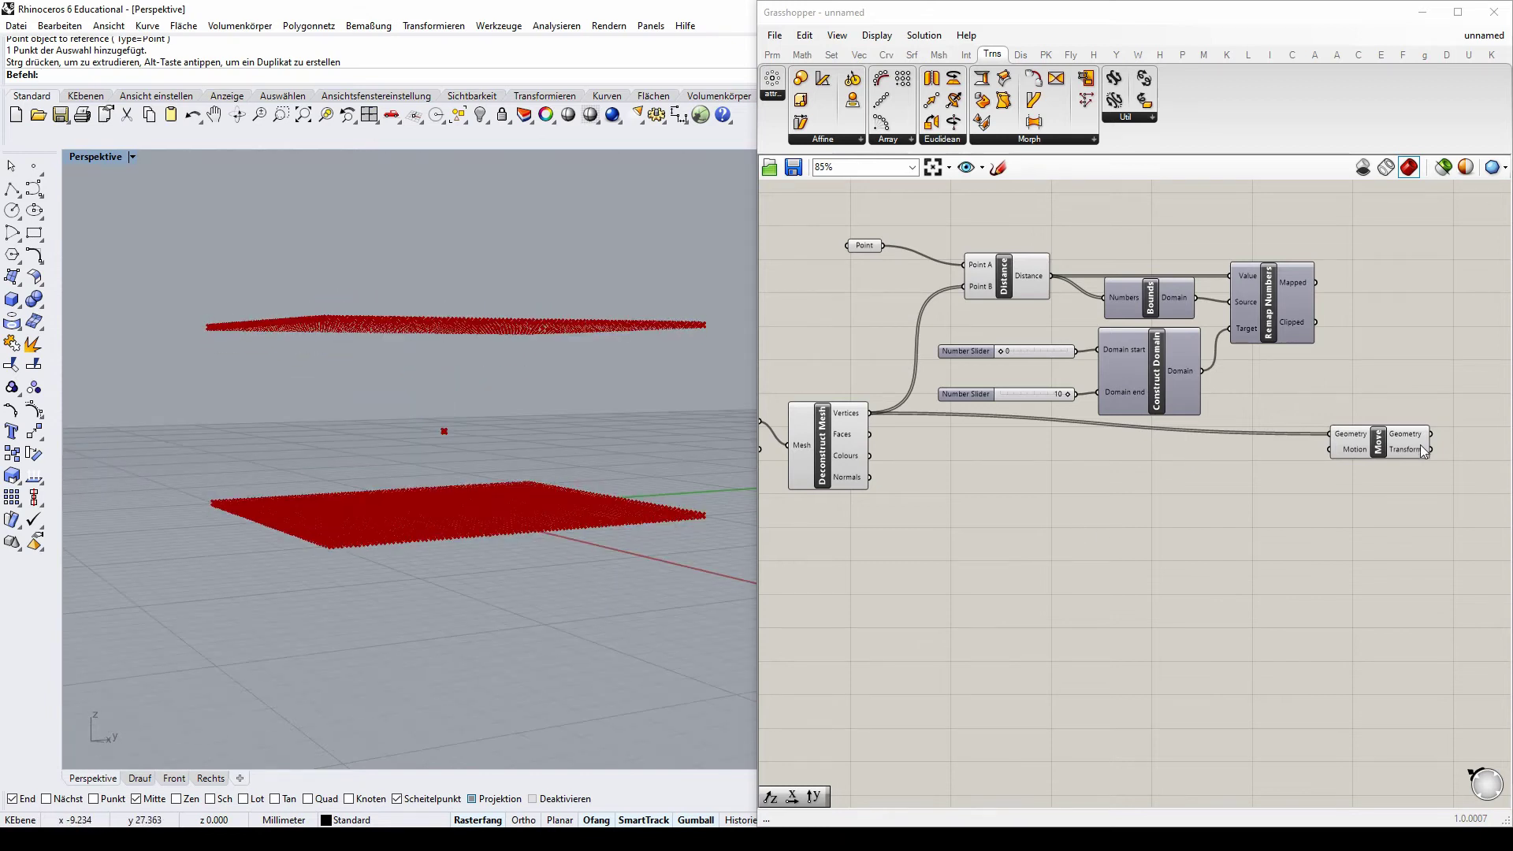
left_click_drag(1387, 443, 1428, 468)
left_click(1330, 376)
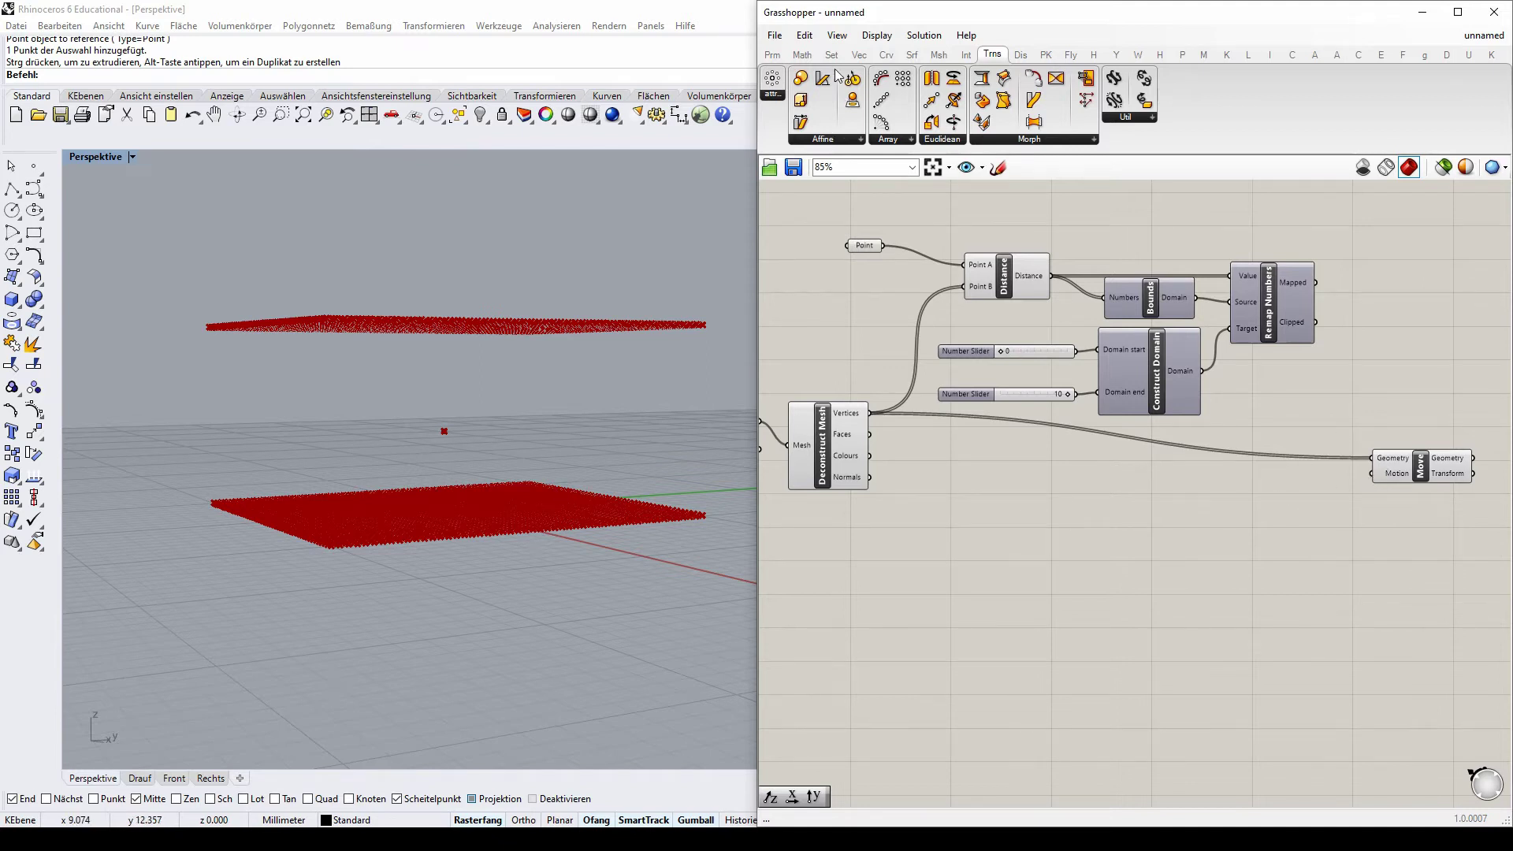
- Add a Multiplication component below Move and connect Remap Numbers' Mapped output to its A input
left_click(802, 54)
left_click(936, 141)
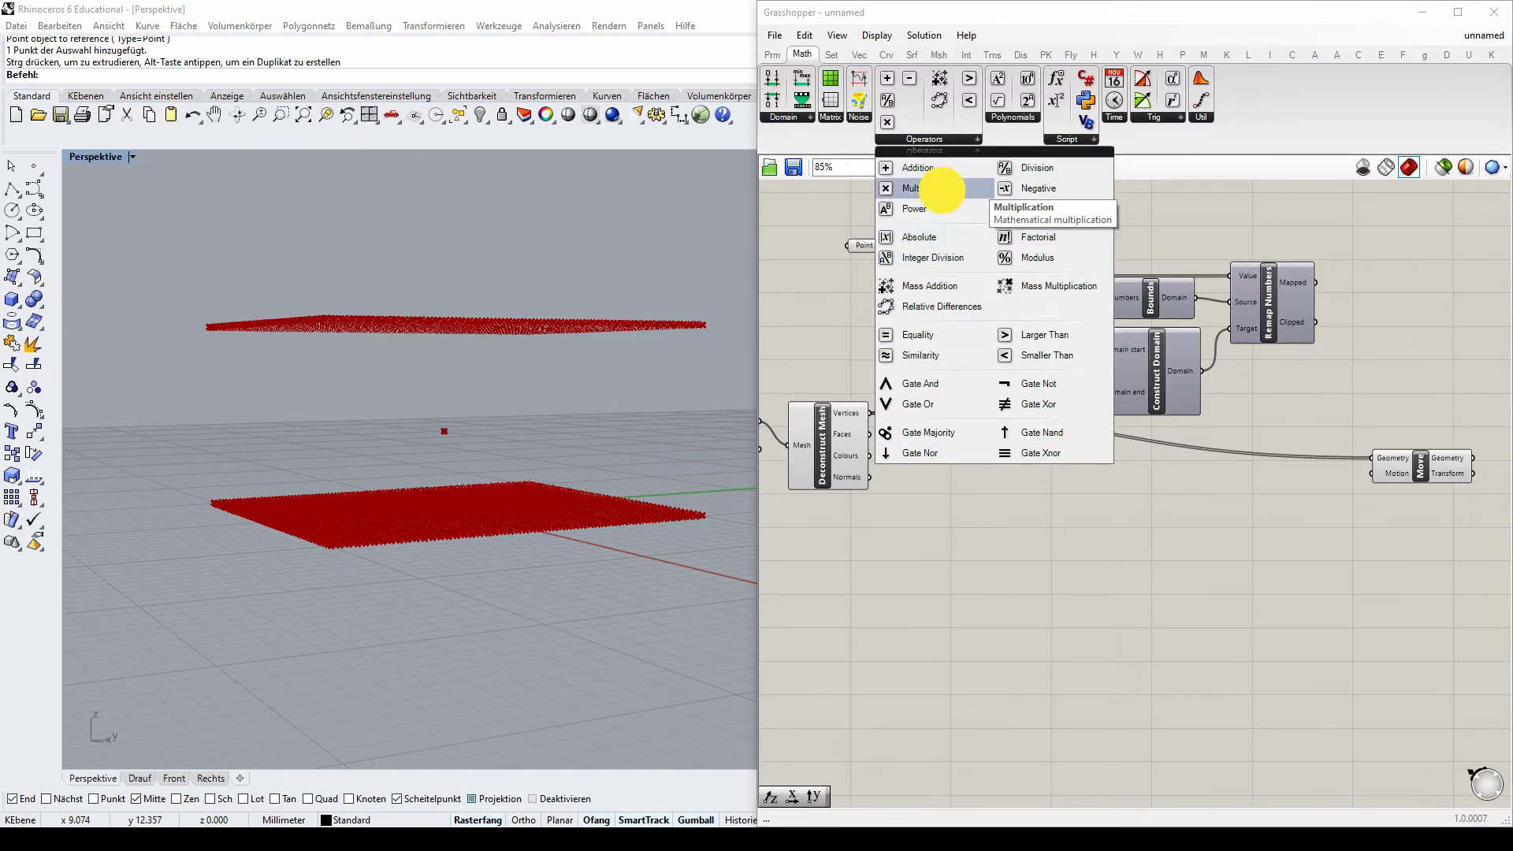
left_click(945, 188)
left_click(1307, 538)
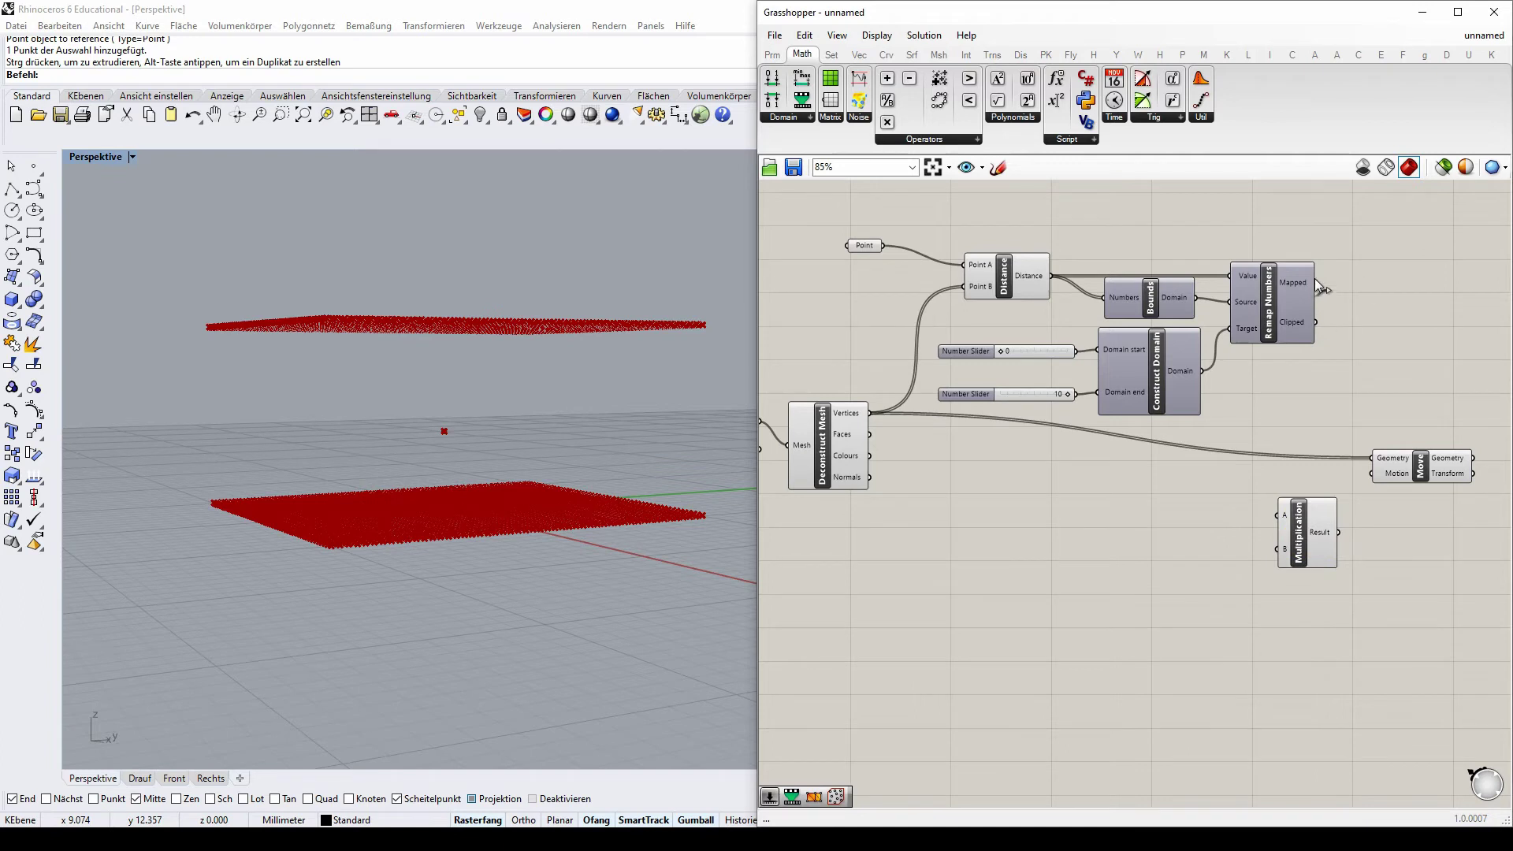
left_click_drag(1316, 283, 1276, 515)
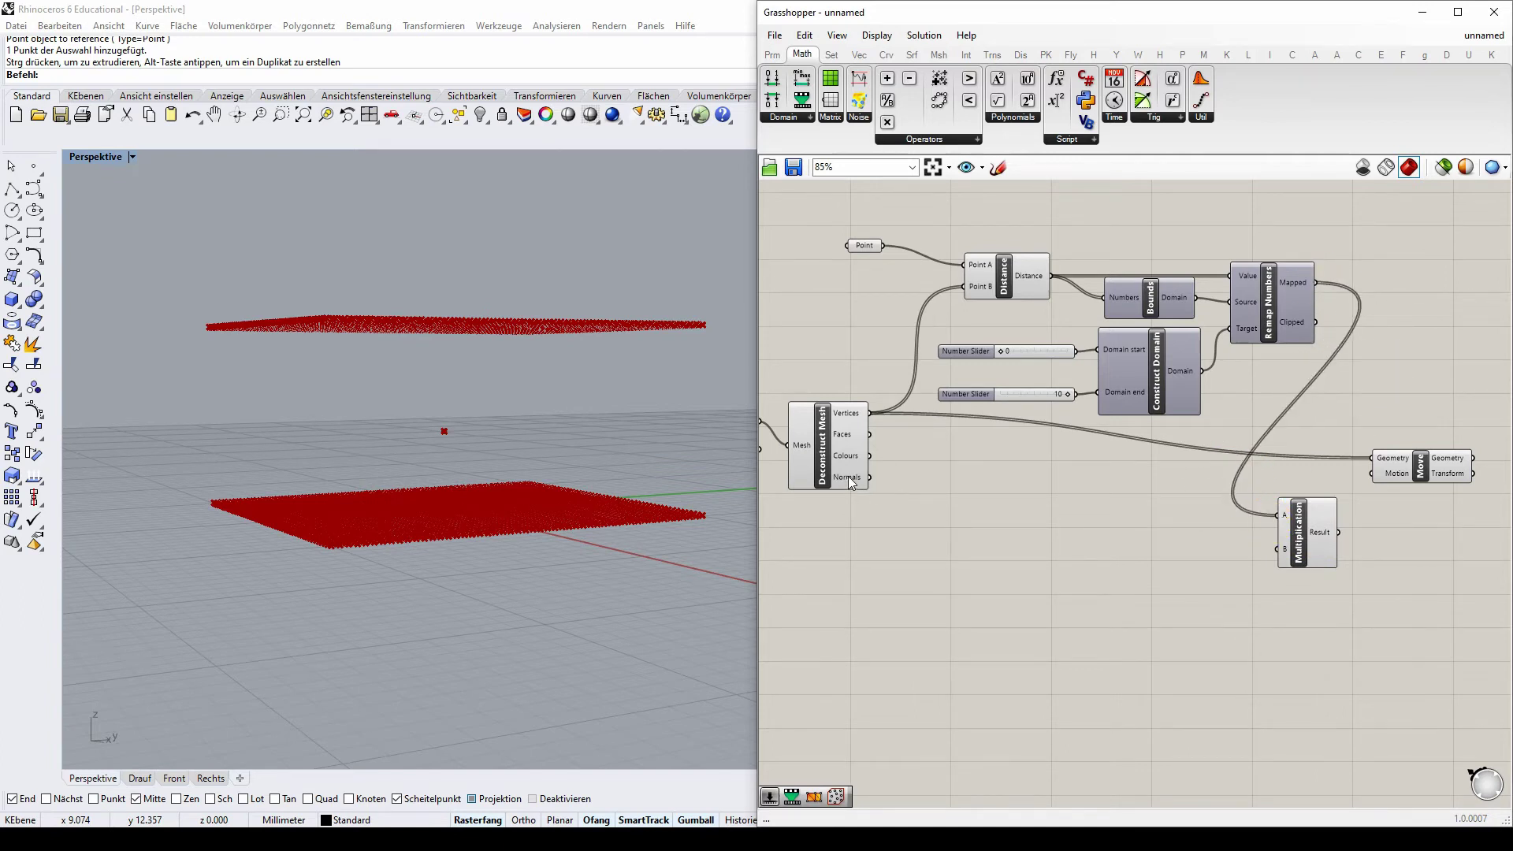
- Connect the Normals output of Deconstruct Mesh to the Multiplication component's B input
scroll(851, 483, "up", 5)
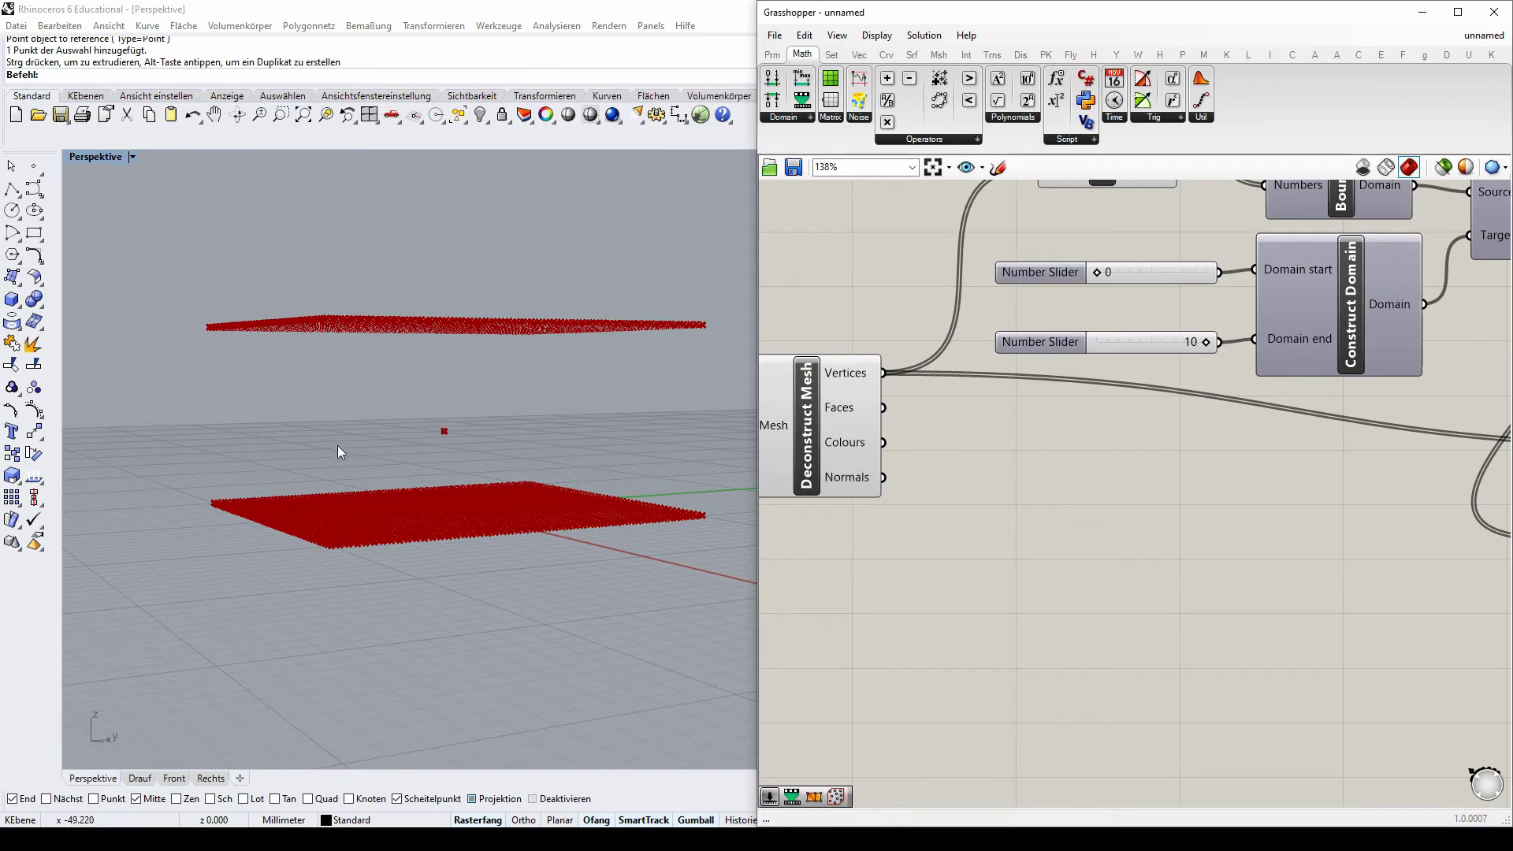
right_click_drag(337, 450, 347, 479)
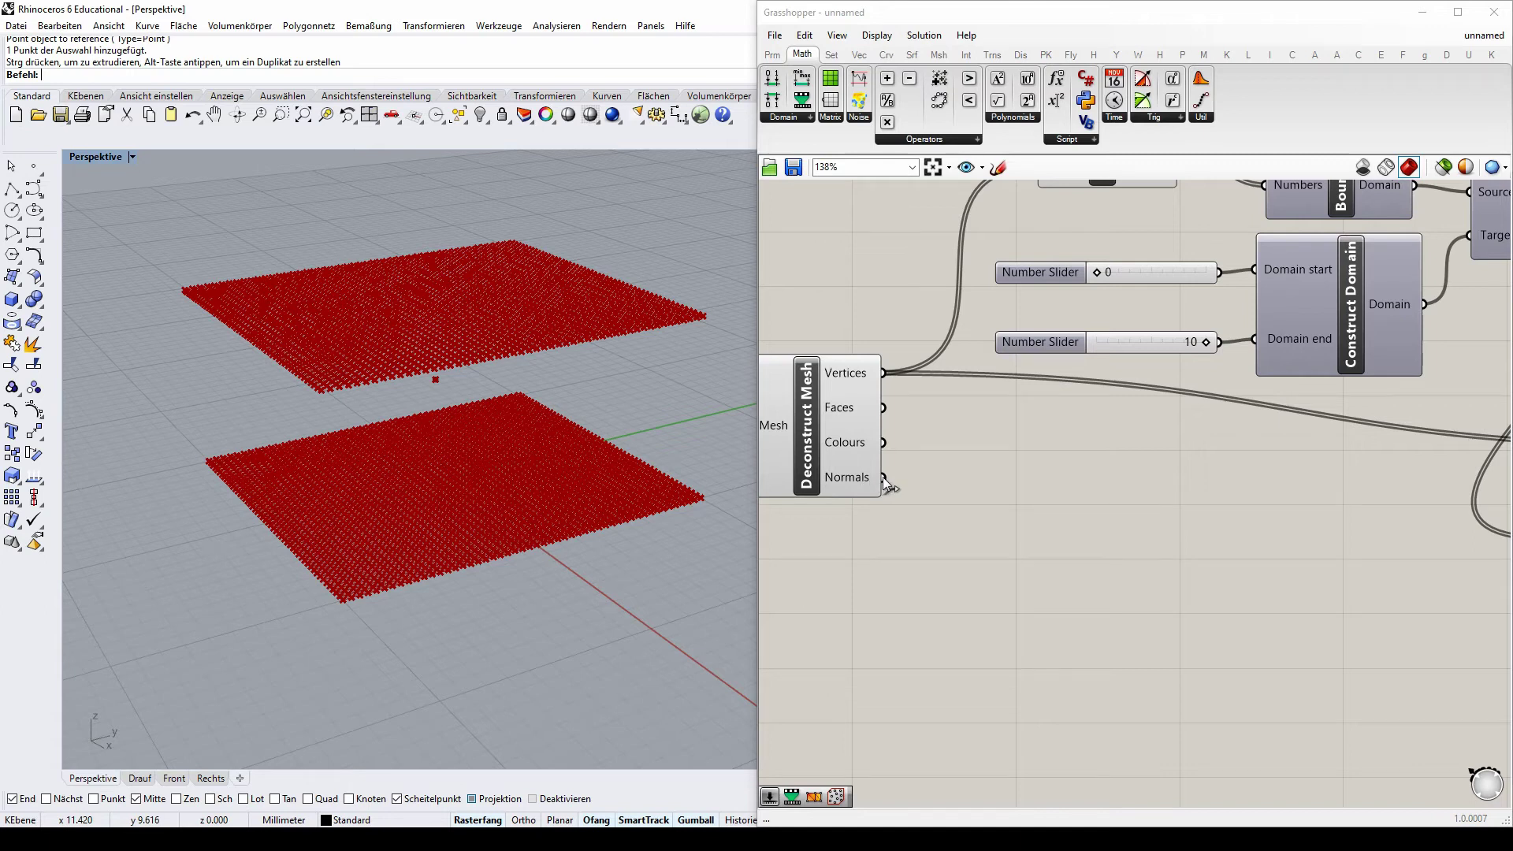
scroll(875, 419, "down", 3)
left_click_drag(879, 452, 1291, 524)
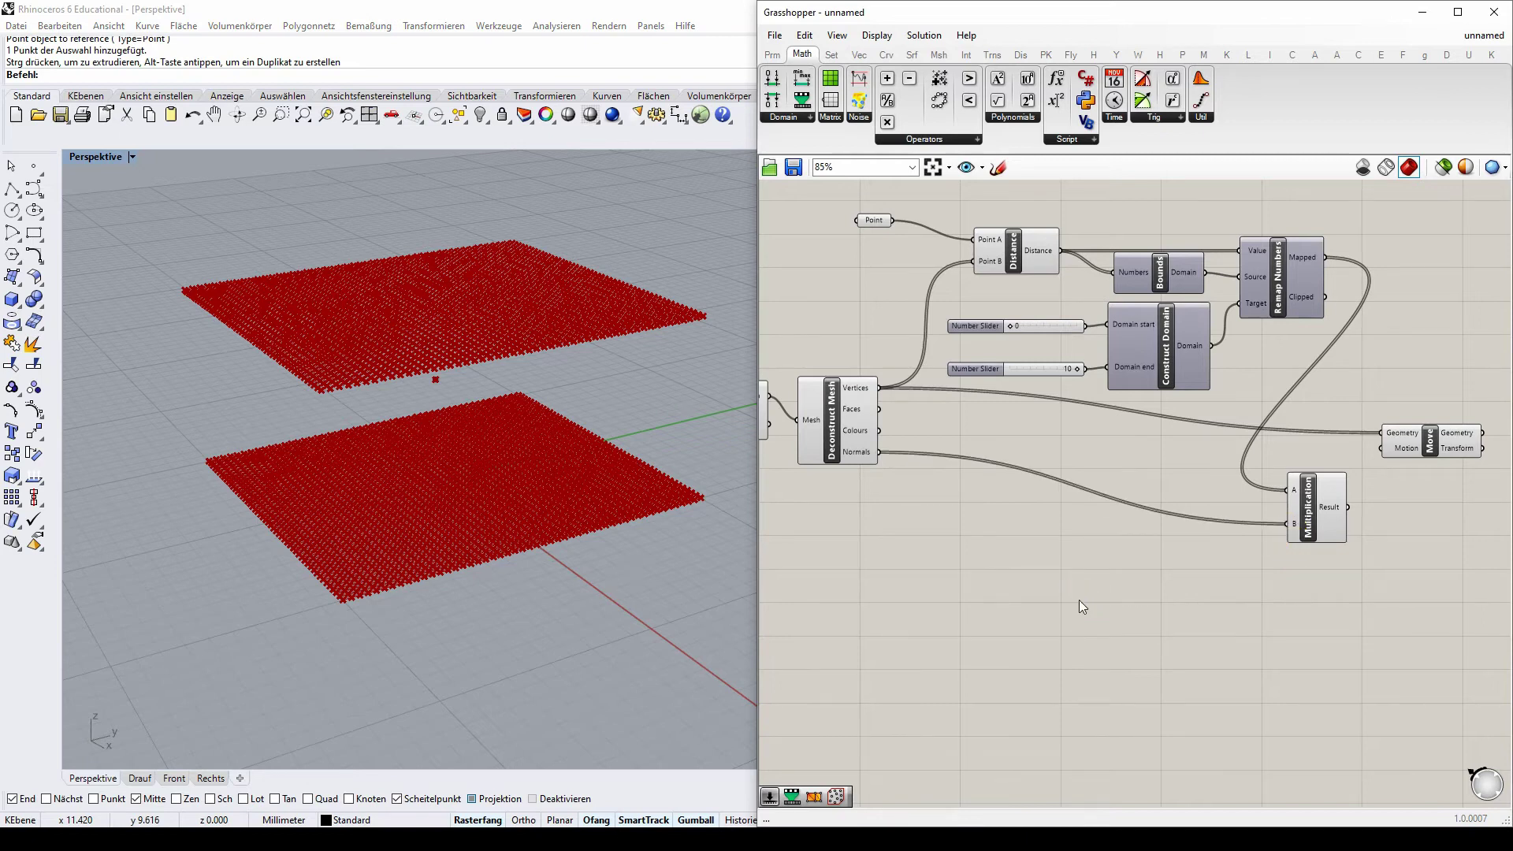
- Connect the Multiplication Result to the Motion input of the Move component
scroll(1462, 425, "up", 3)
scroll(1333, 549, "up", 3)
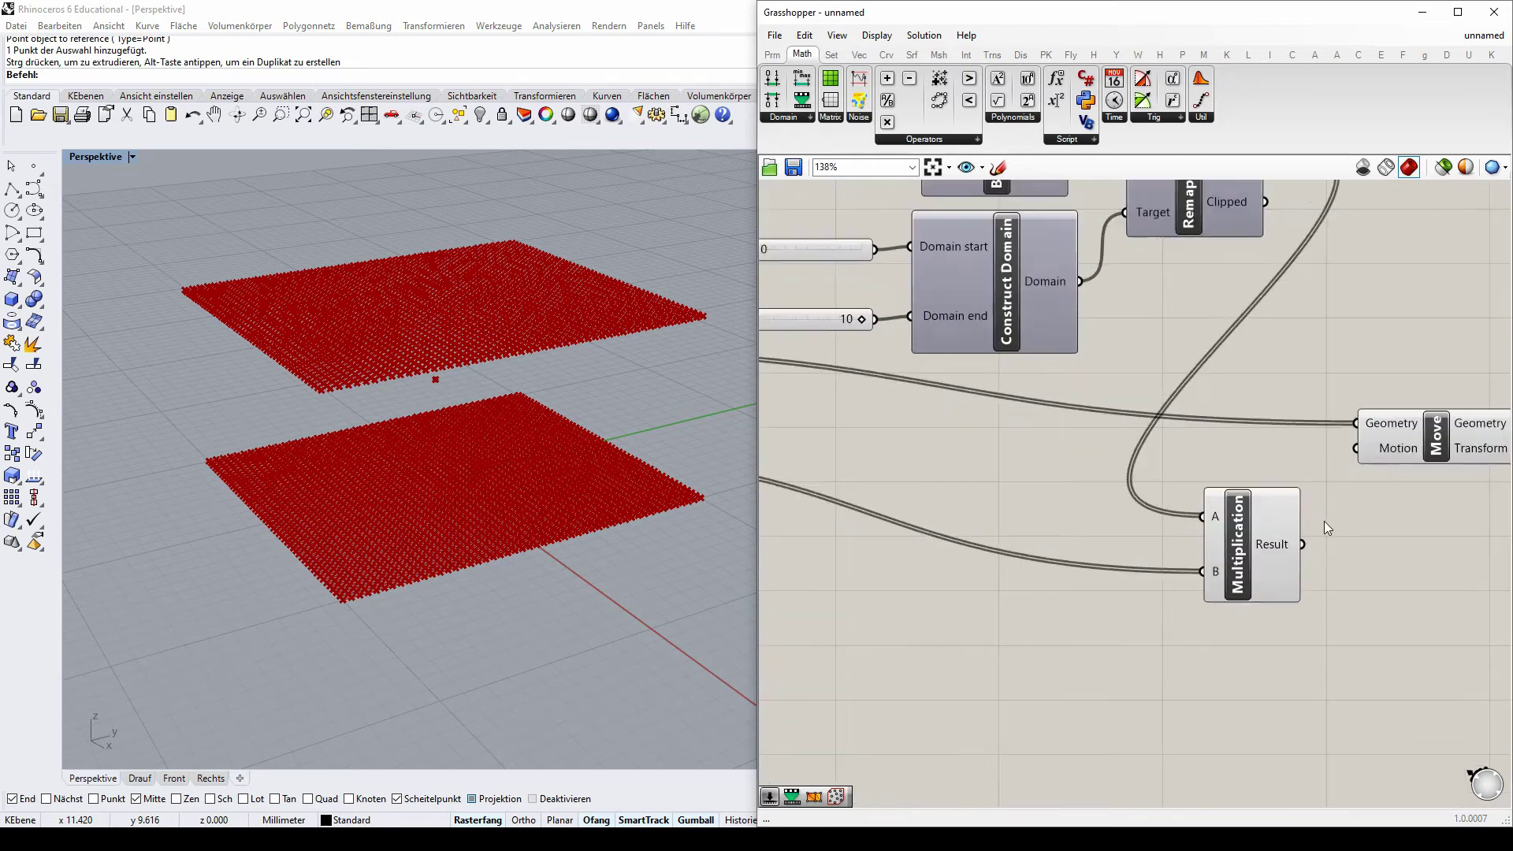
mouse_move(1267, 557)
scroll(1267, 558, "down", 5)
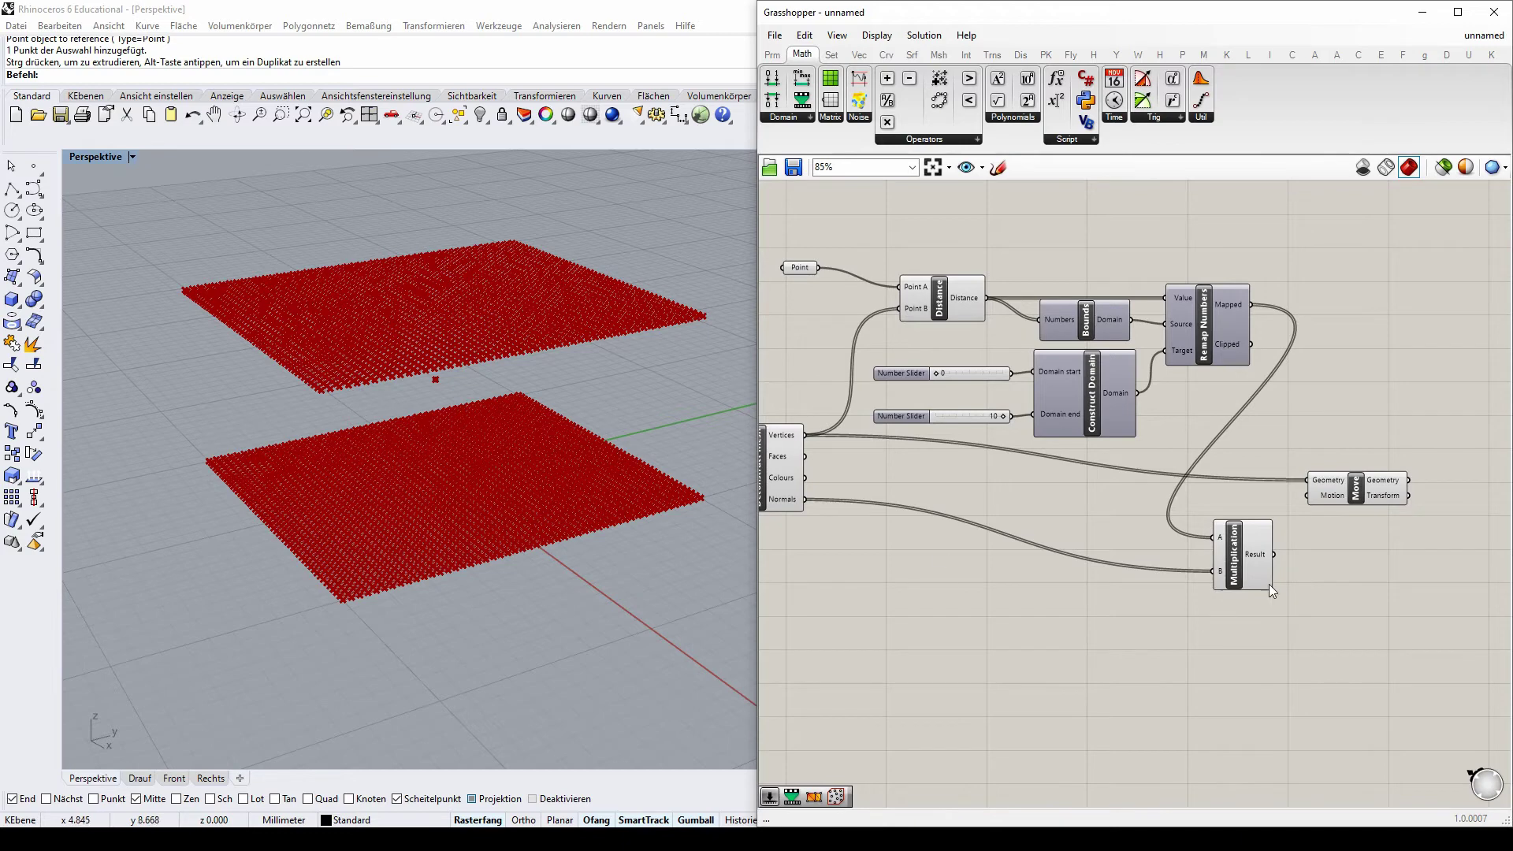
scroll(1267, 583, "up", 2)
left_click_drag(1261, 569, 1308, 487)
- Examine the deformed vertex grid from several angles in perspective and locate the reference point within it
right_click_drag(385, 388, 611, 281)
scroll(484, 342, "down", 2)
right_click_drag(485, 342, 381, 502)
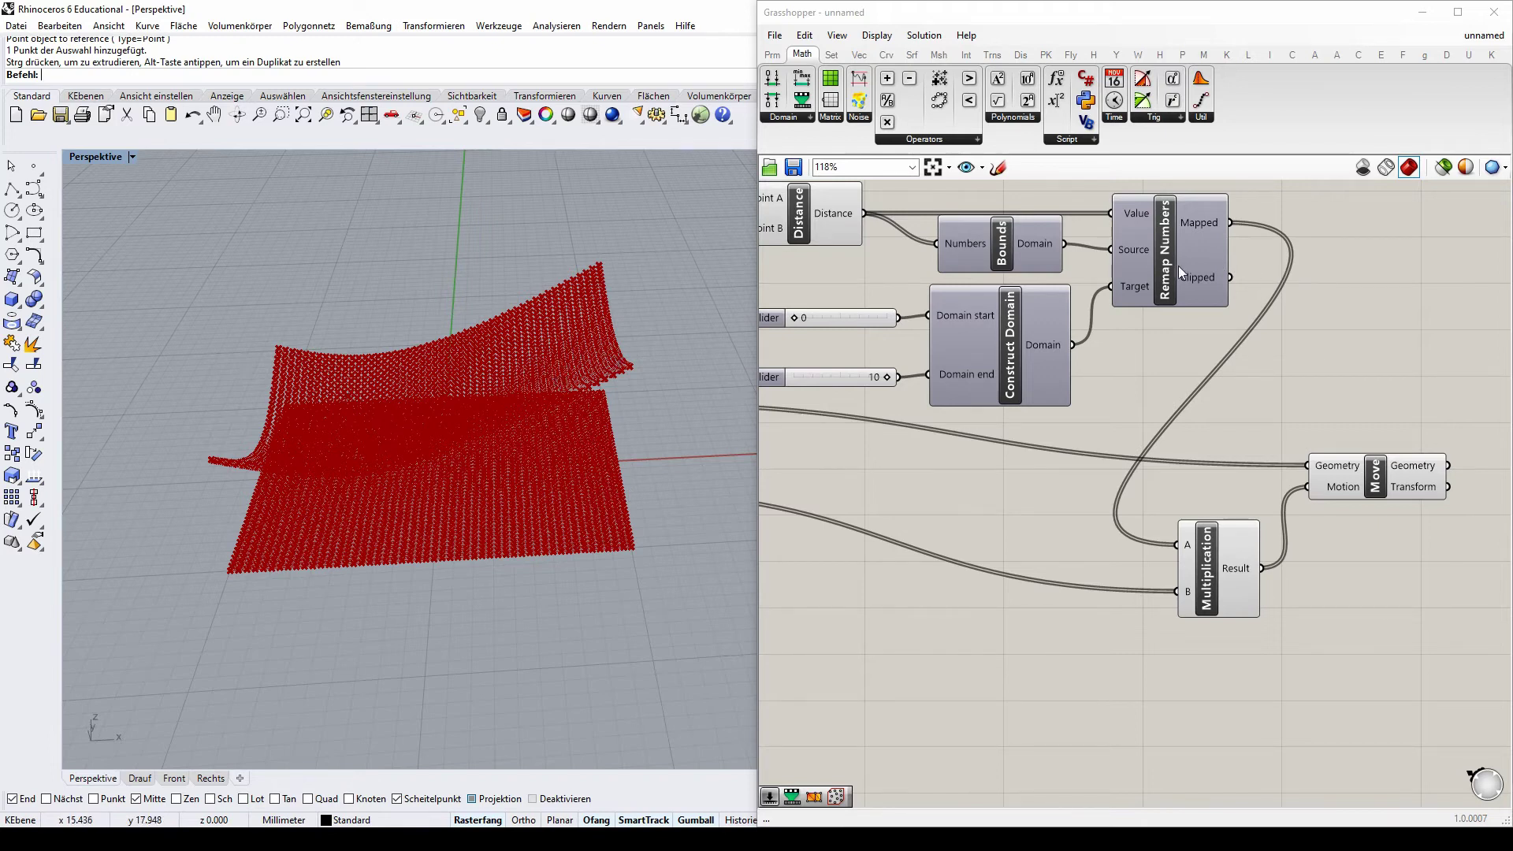
right_click_drag(438, 391, 313, 341)
left_click(349, 364)
right_click_drag(274, 273, 252, 375)
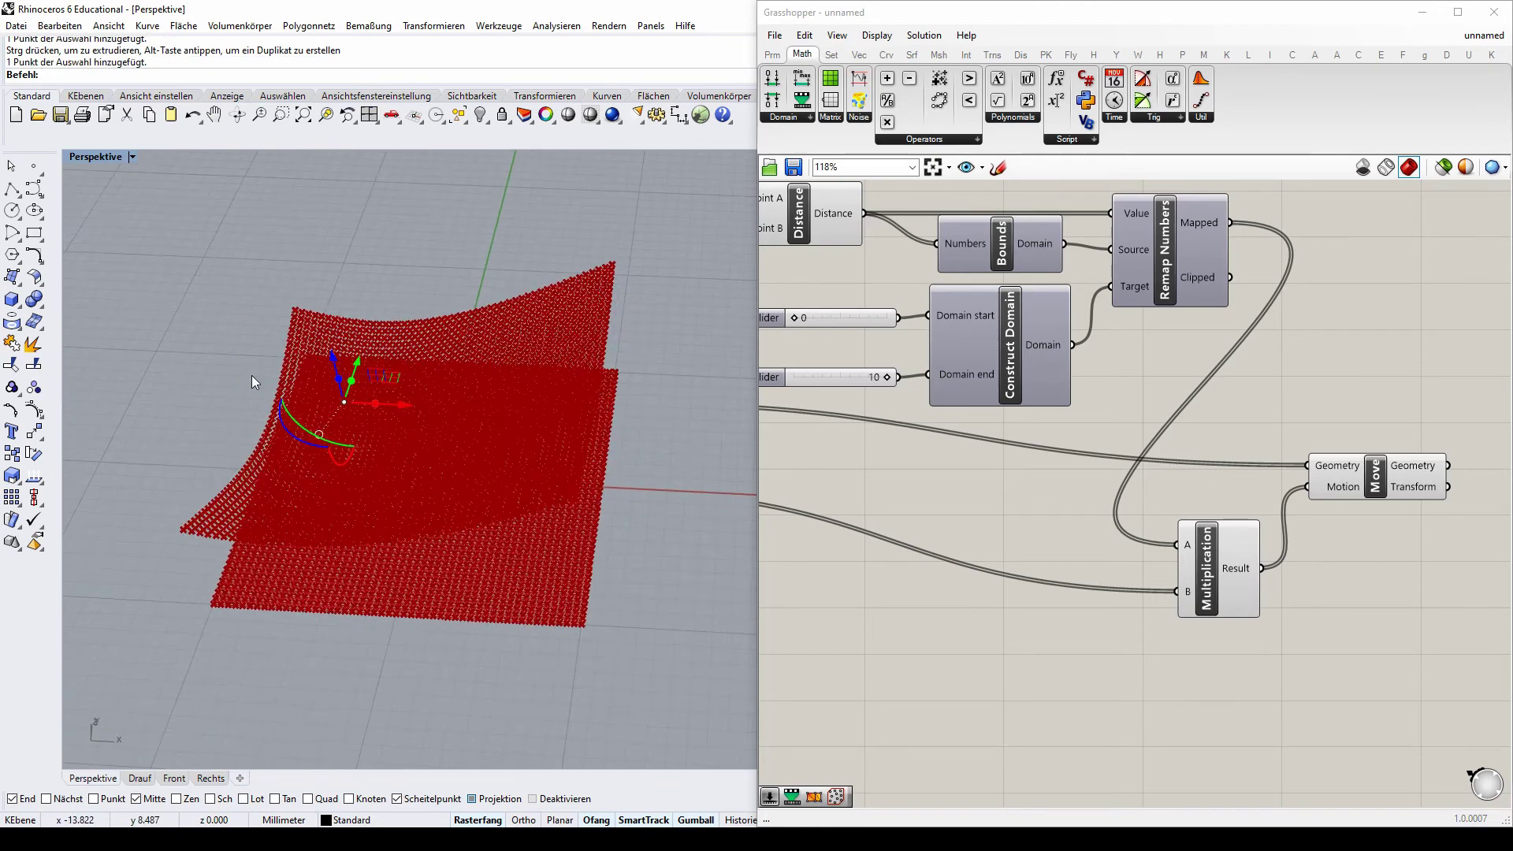
mouse_move(346, 405)
right_mouse_down()
mouse_move(315, 382)
mouse_move(331, 355)
mouse_move(348, 430)
right_mouse_up()
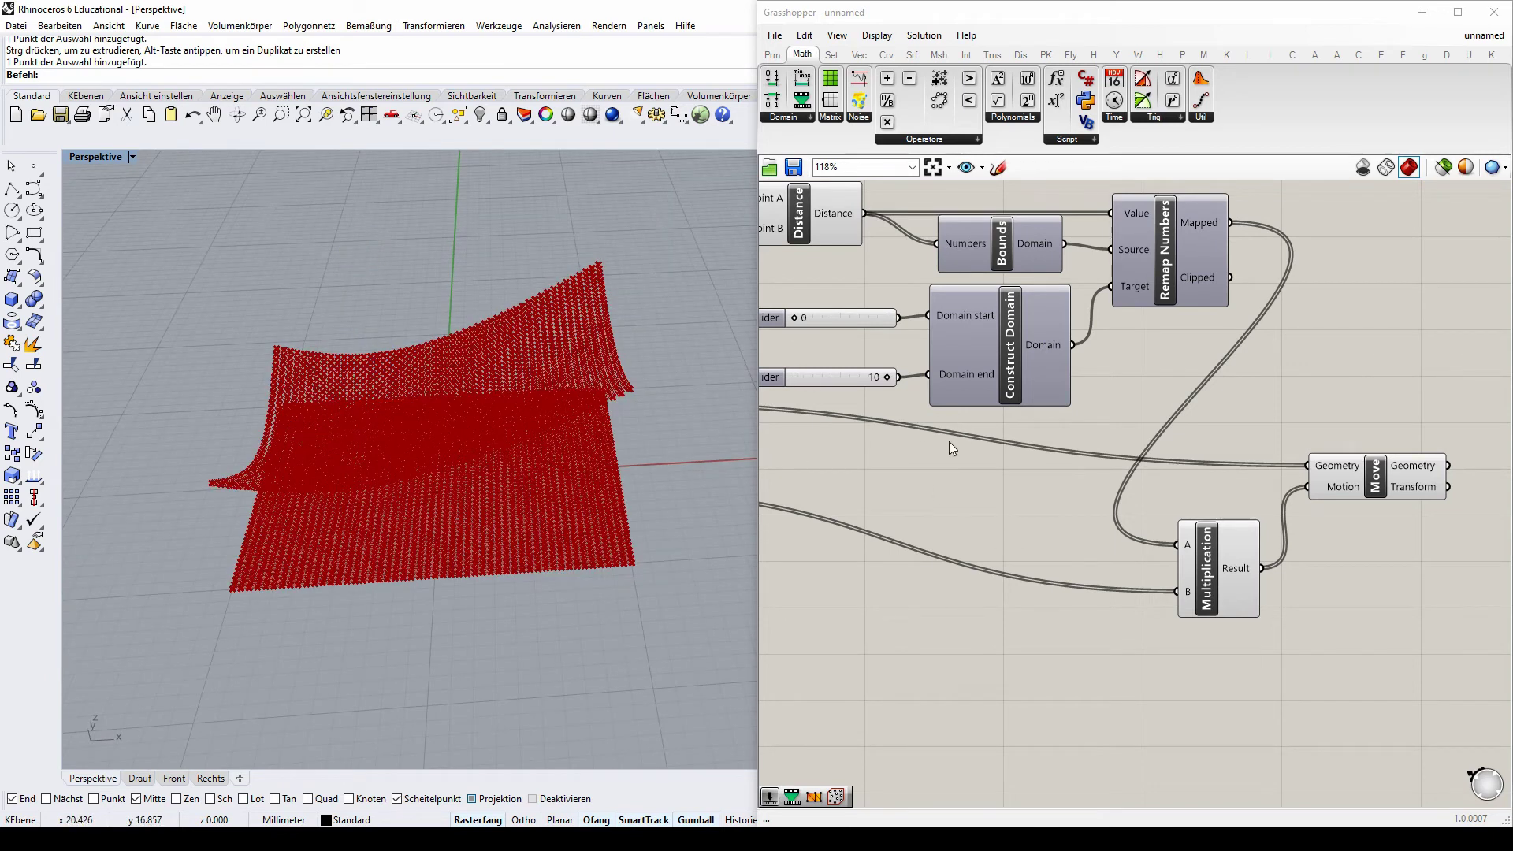
- Shift the Multiplication and Move components together to the right and raise Remap Numbers slightly to free up space
right_click_drag(1494, 257, 1340, 300)
left_click_drag(1360, 341, 1473, 623)
left_click(1447, 343)
left_click_drag(1418, 343, 1004, 283)
scroll(1220, 419, "down", 1)
right_click_drag(860, 261, 963, 304)
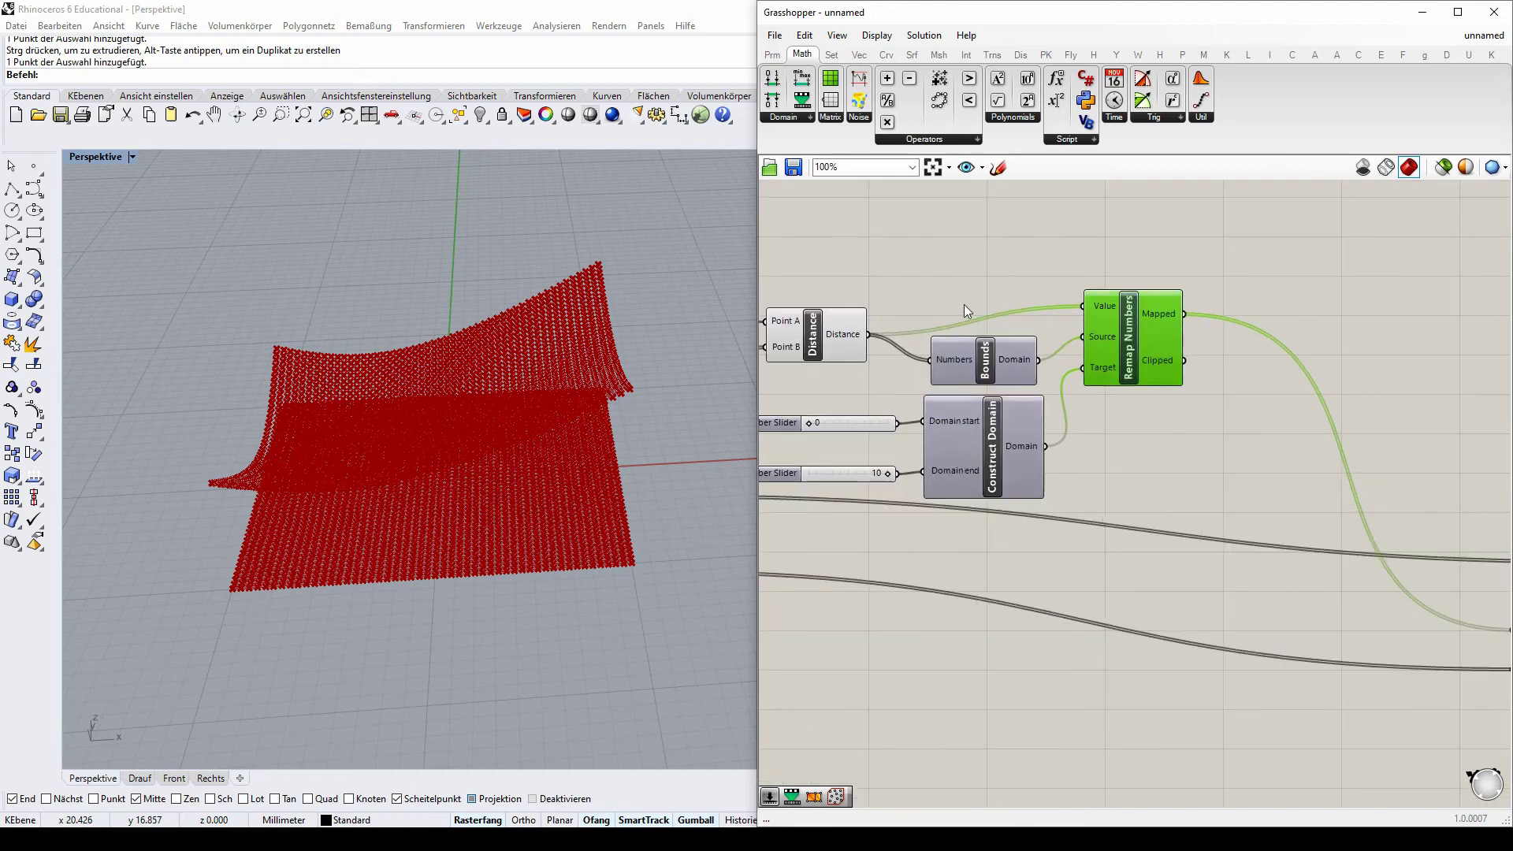
- Add a Graph Mapper to the right of the Remap Numbers component
left_click(974, 289)
left_click(772, 55)
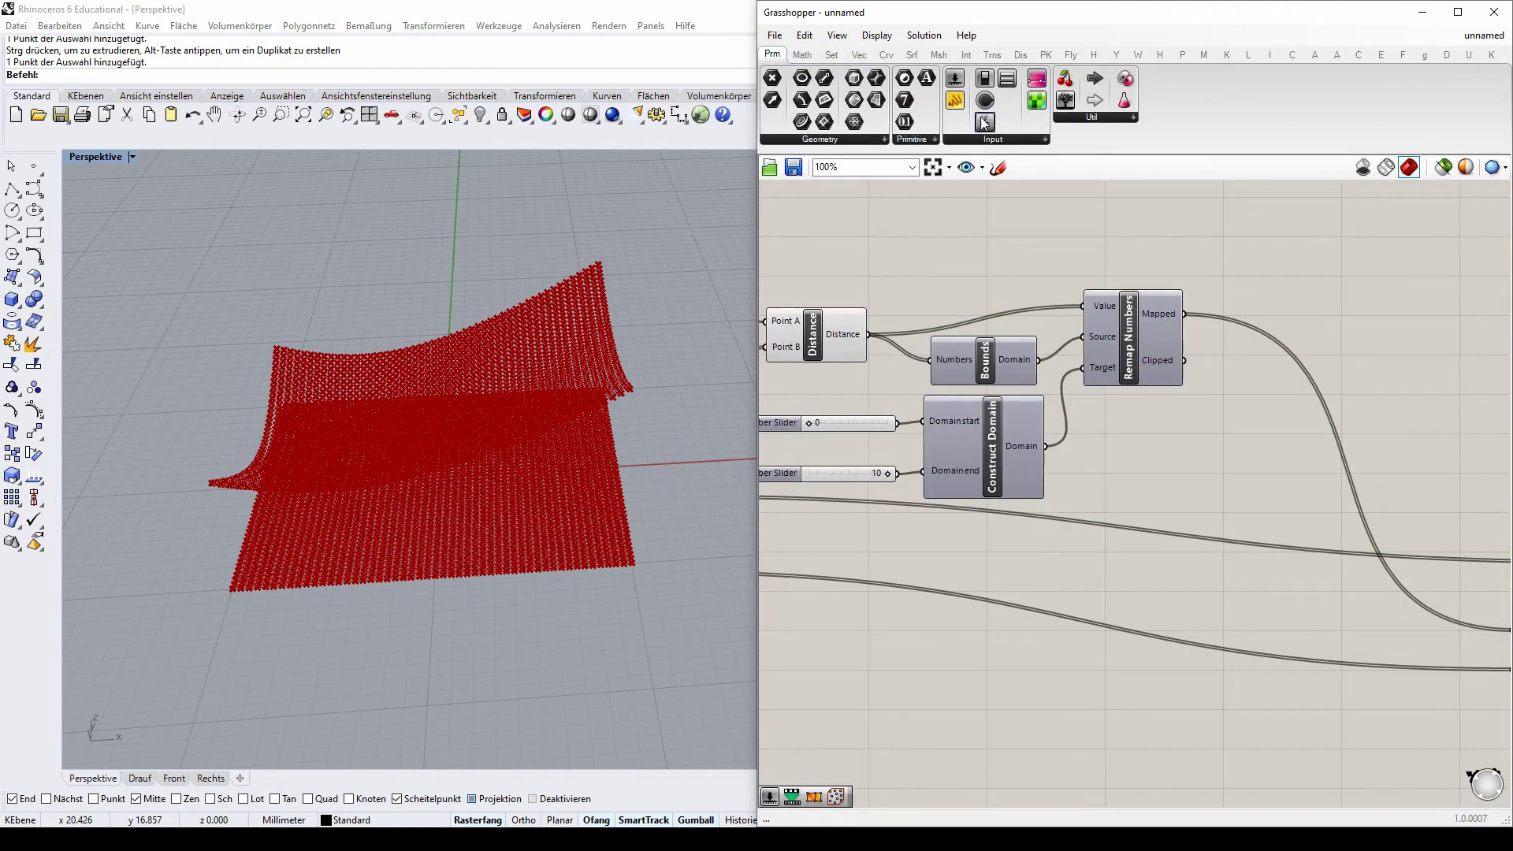
left_click(1023, 139)
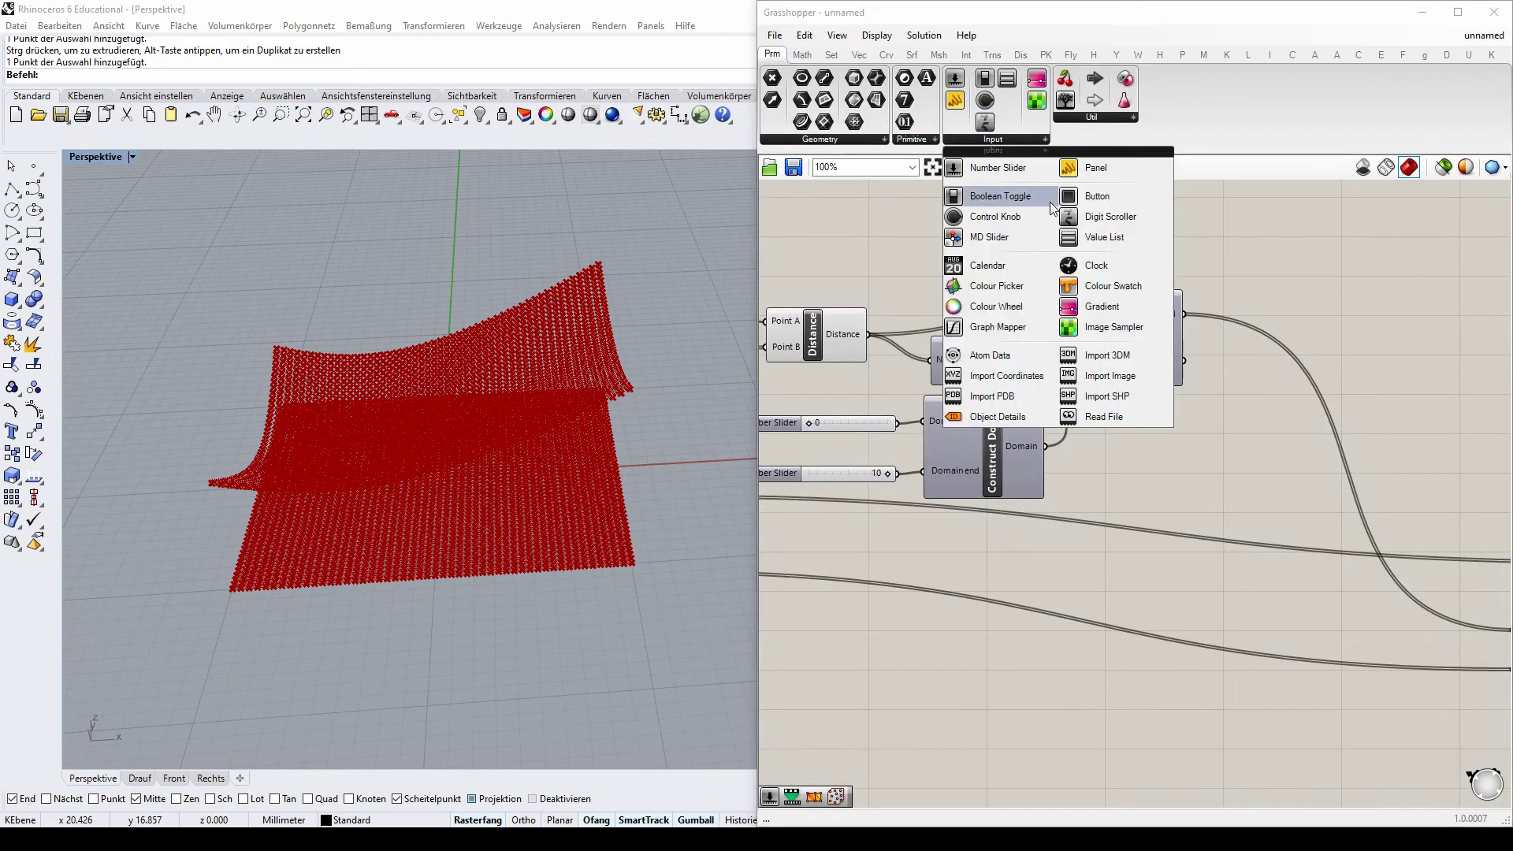
left_click(1002, 326)
left_click(1352, 361)
scroll(1270, 233, "up", 2)
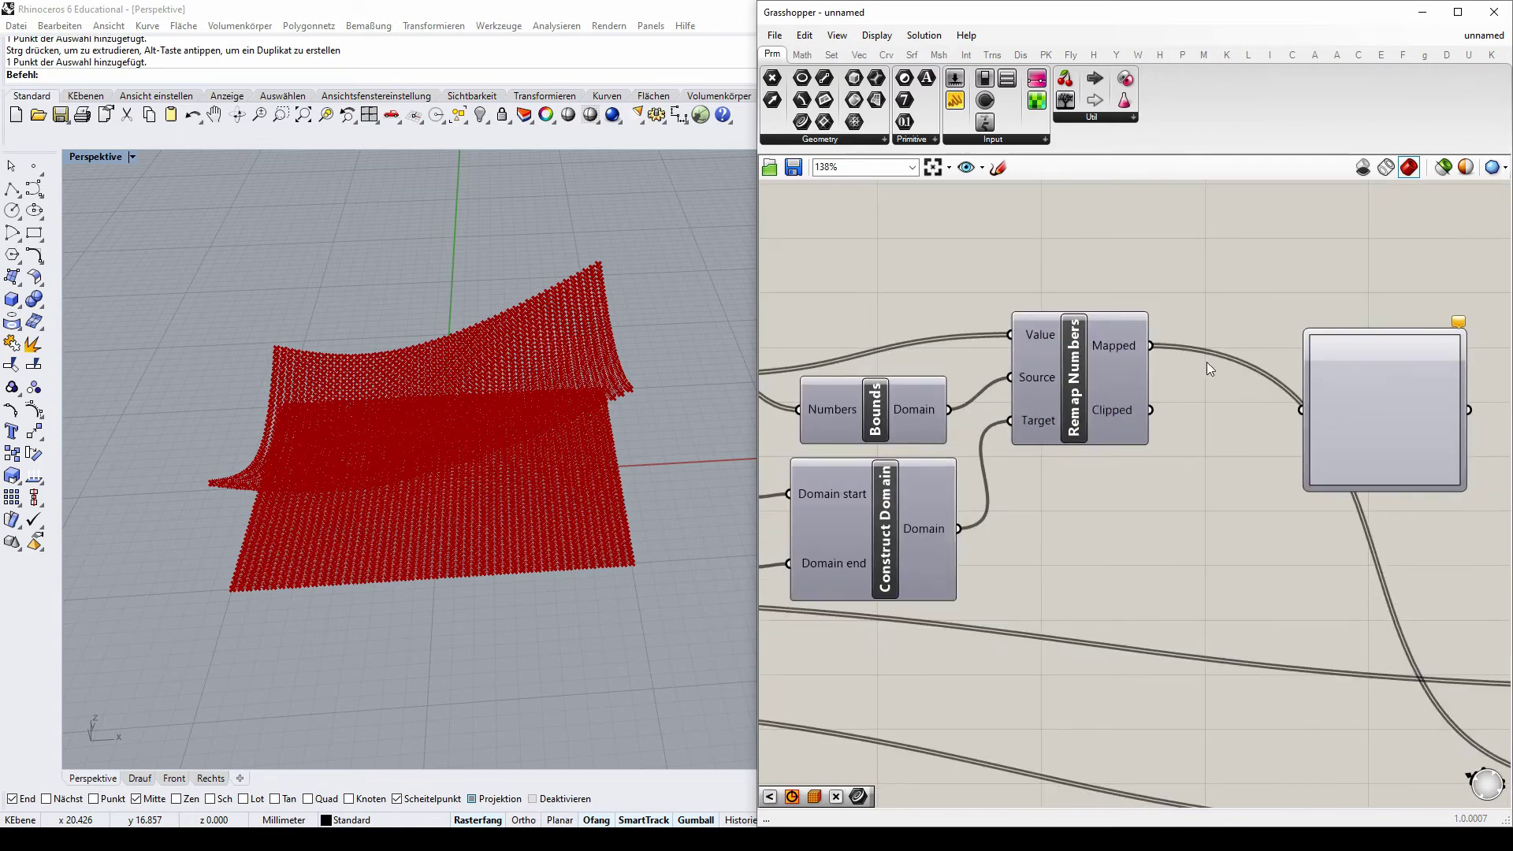
scroll(1207, 362, "up", 1)
- Set the Graph Mapper's graph type to Conic
right_click(1299, 378)
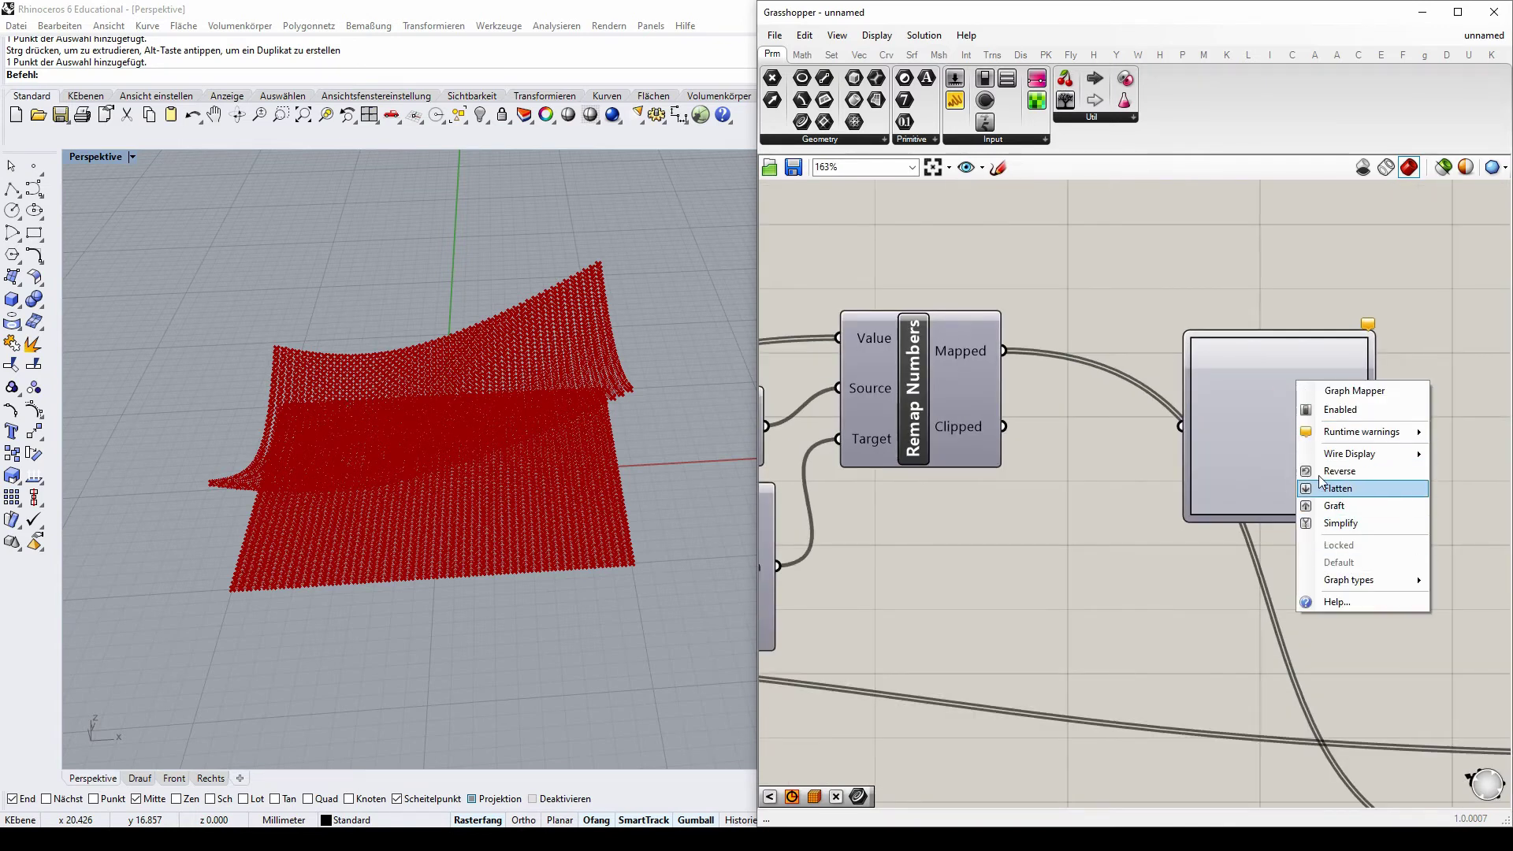
mouse_move(1348, 580)
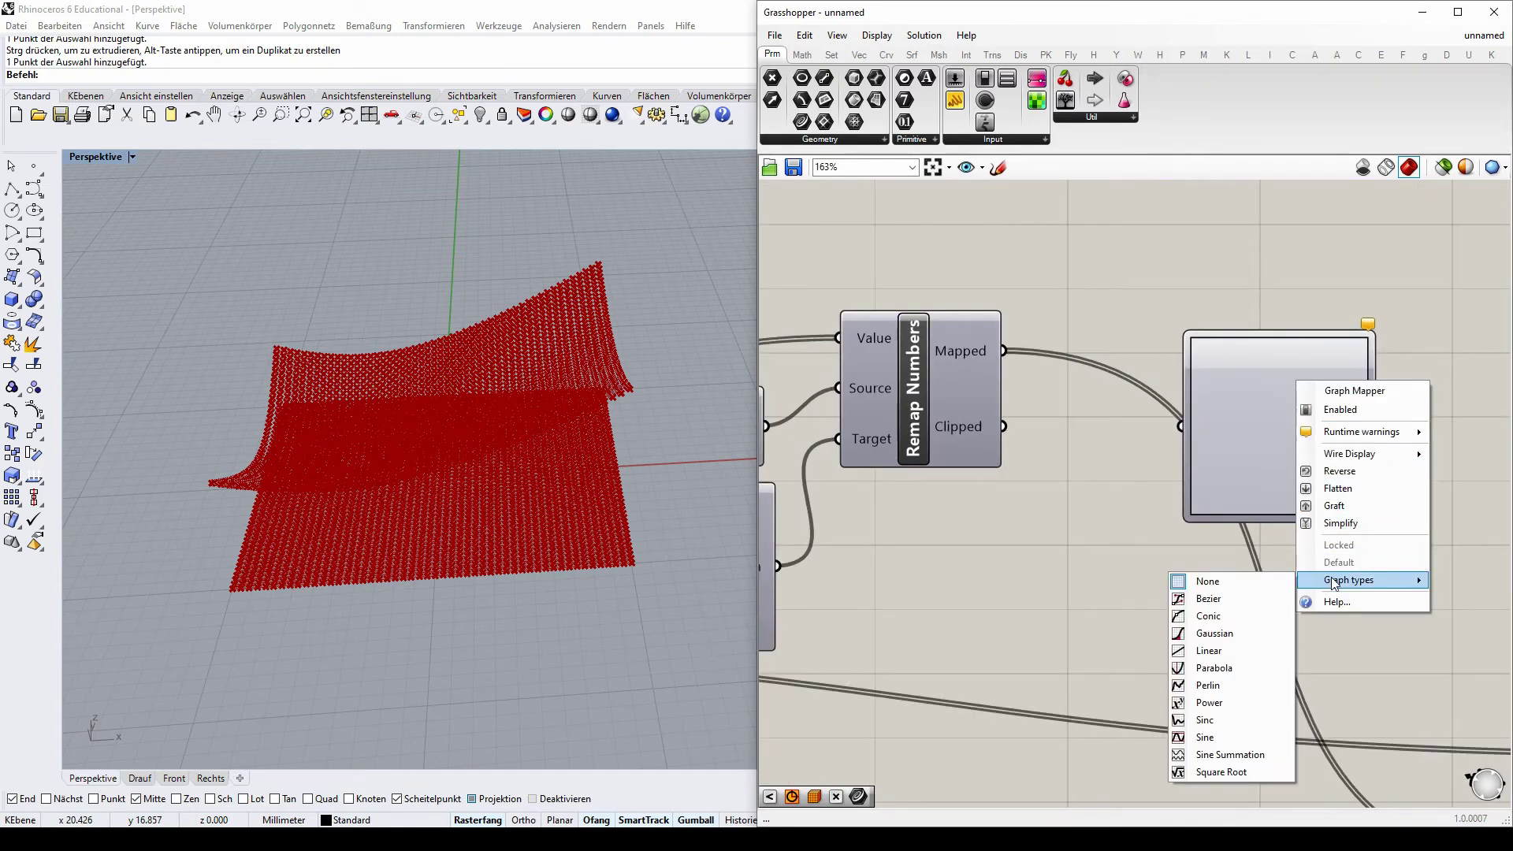
left_click(1200, 616)
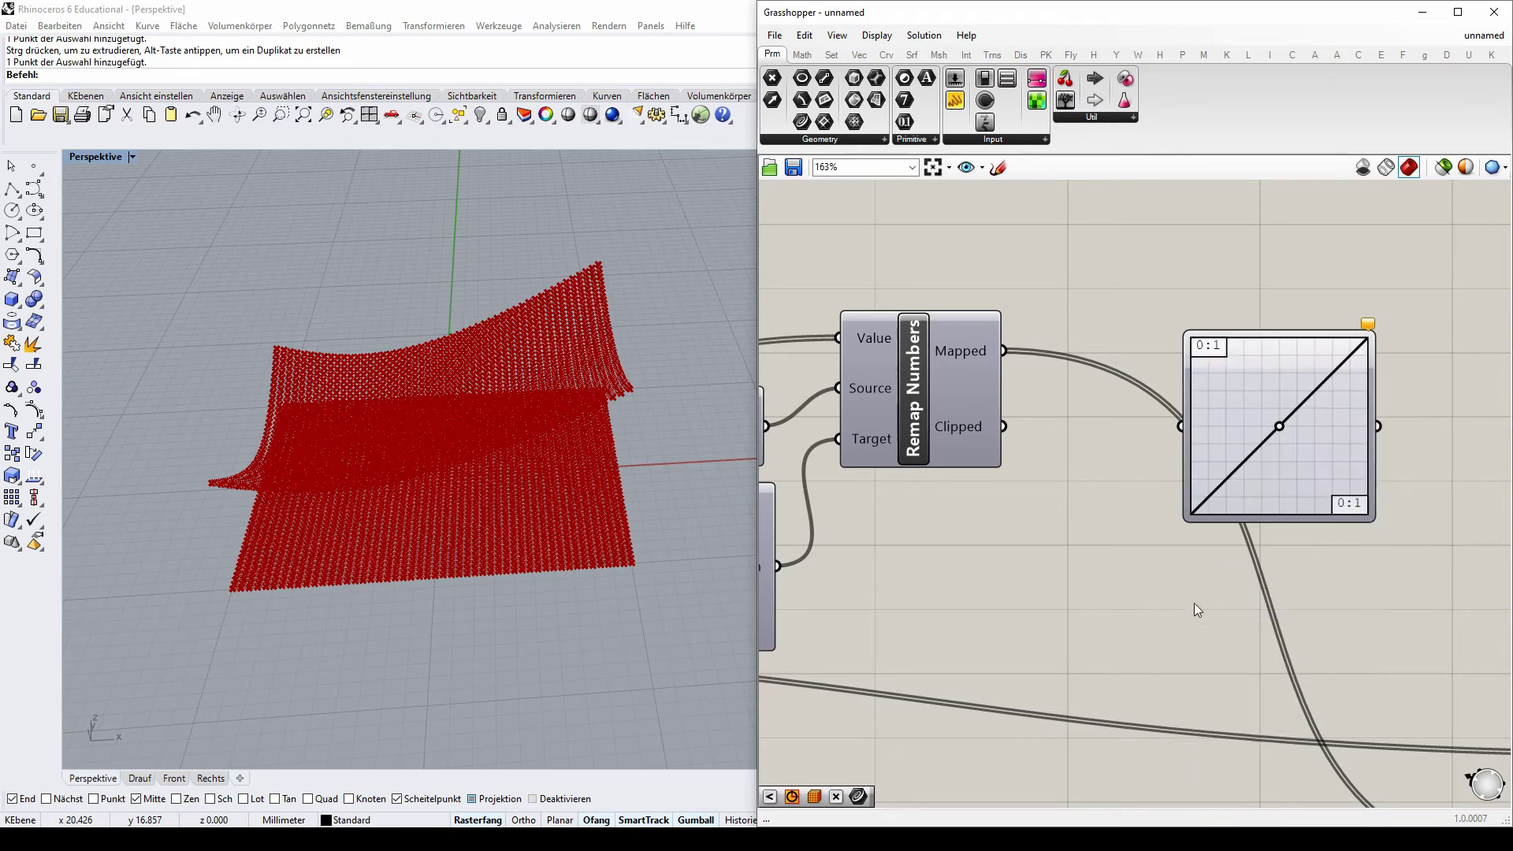
scroll(1144, 483, "down", 1)
scroll(1128, 380, "up", 1)
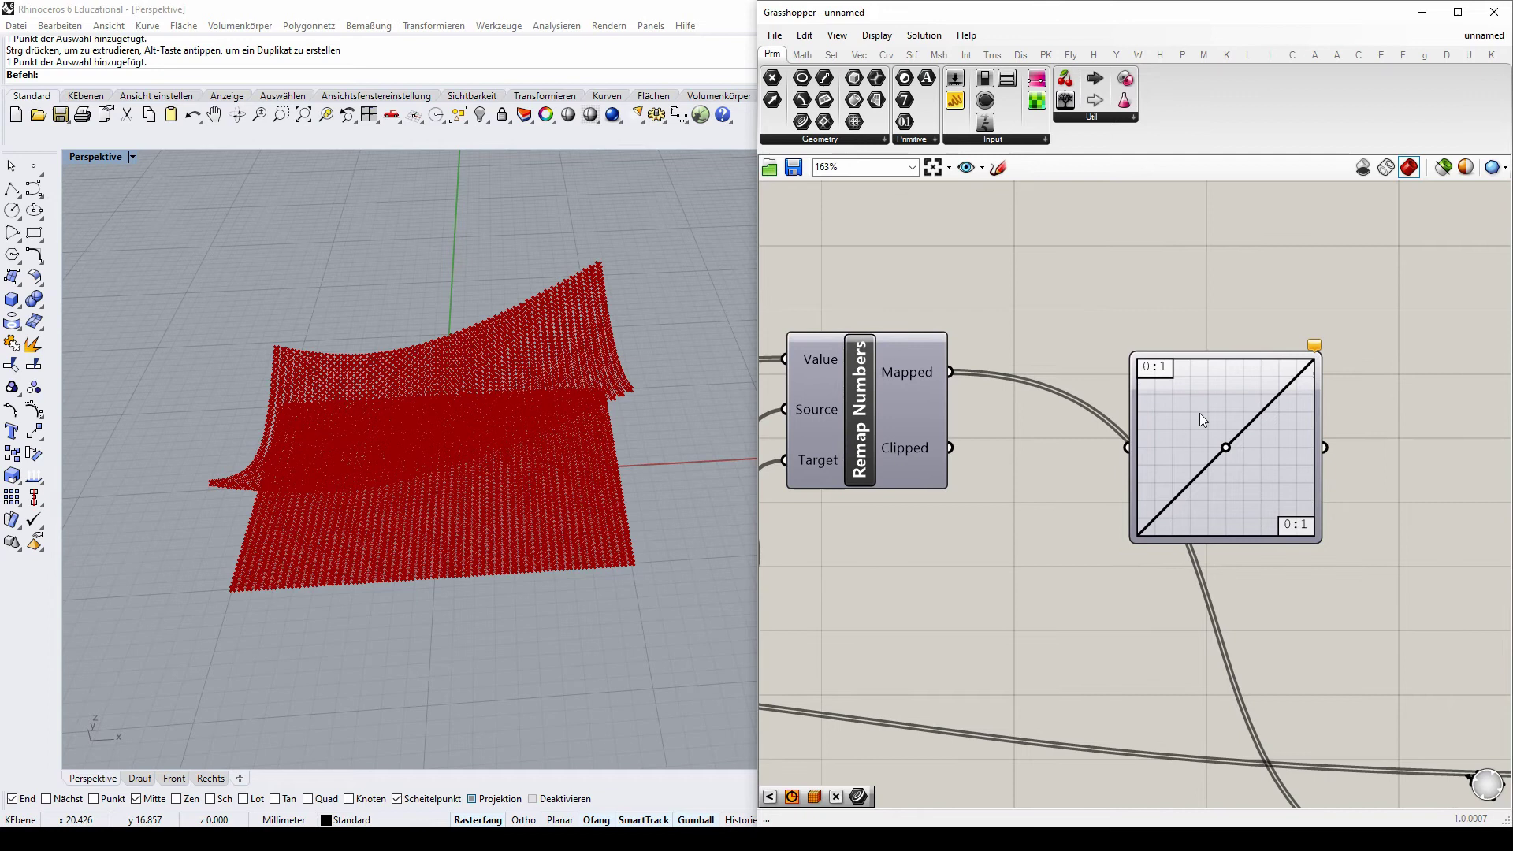
- Set the upper limits of both the X and Y domains of the Graph Mapper to 10
double_click(1146, 370)
double_click(1078, 292)
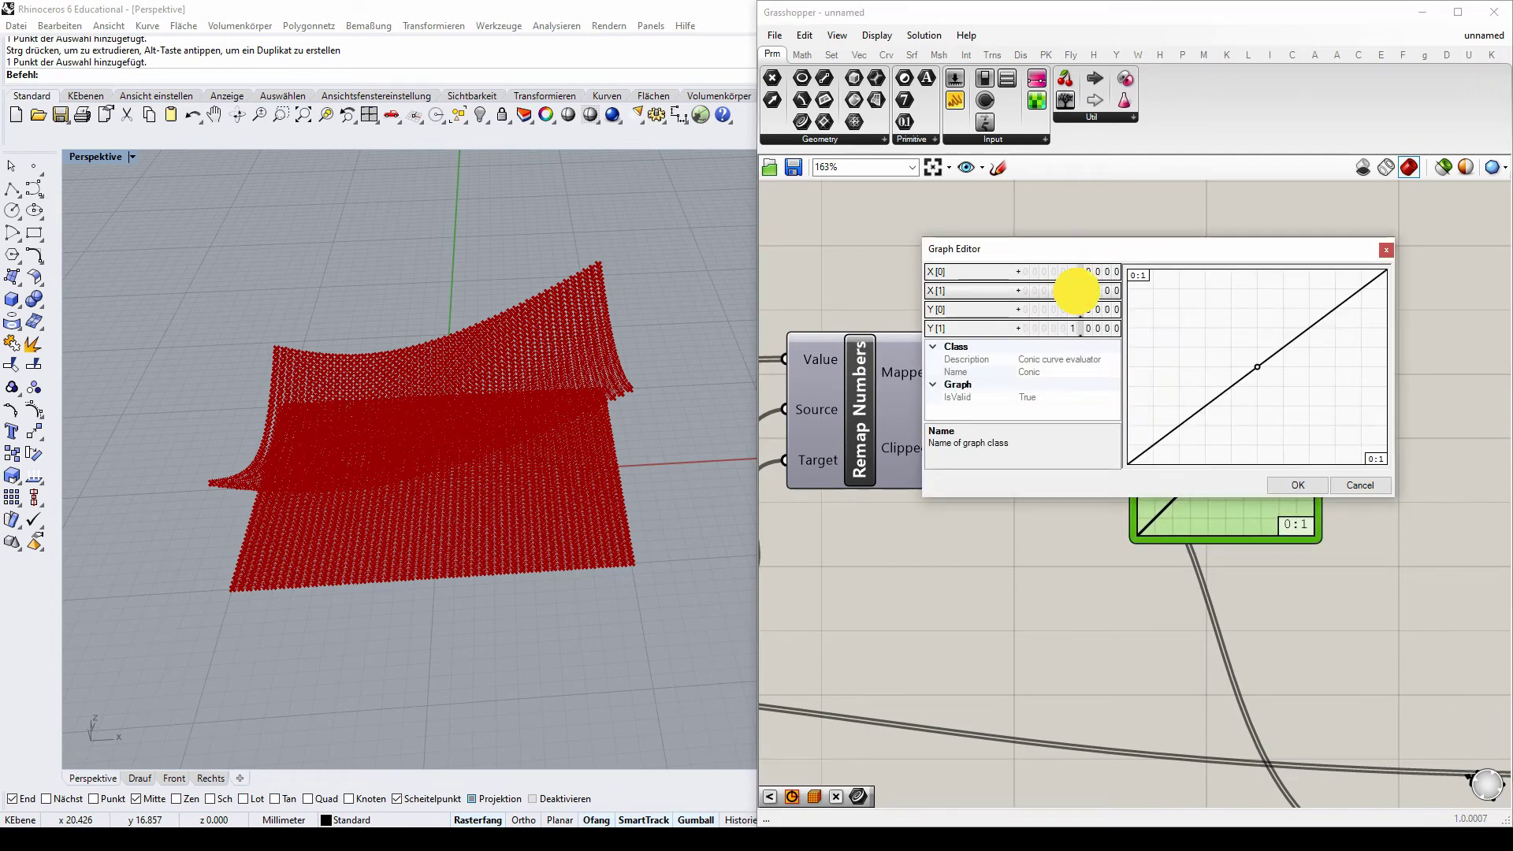
type("10")
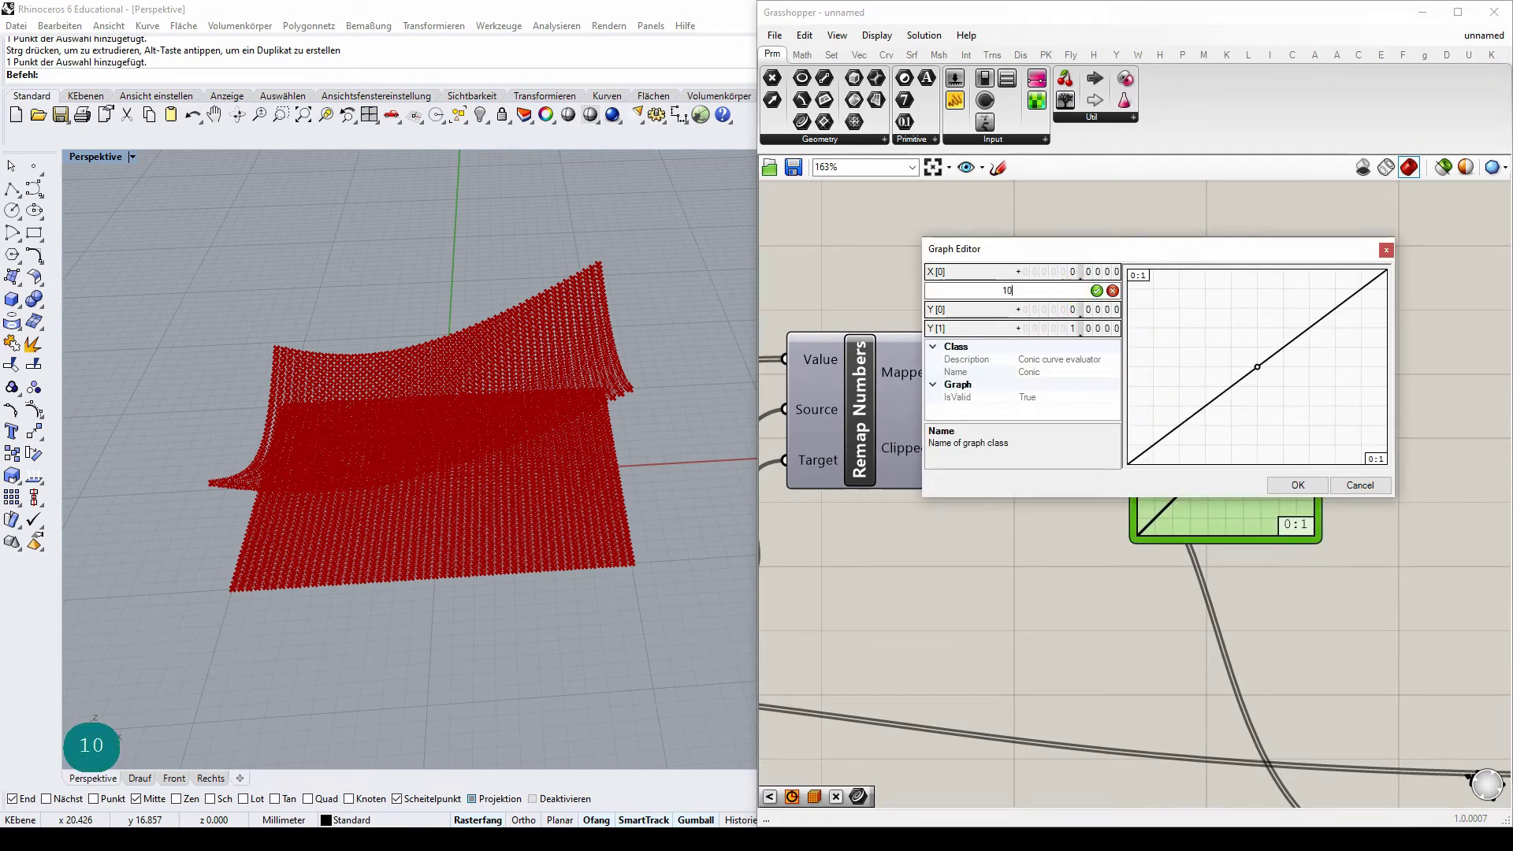
key("Return")
double_click(1066, 329)
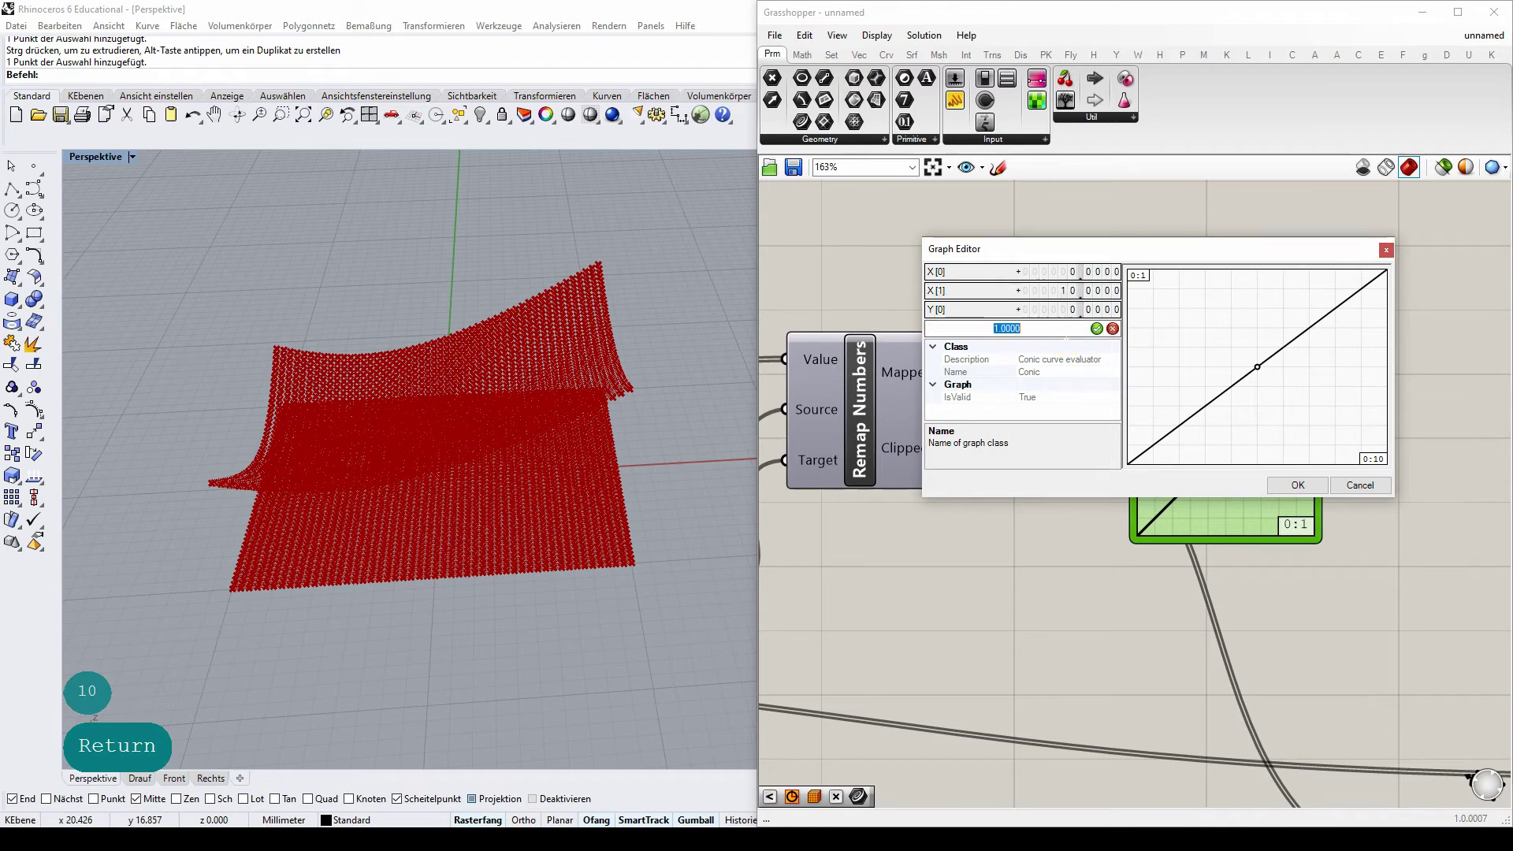
type("10")
key("Return")
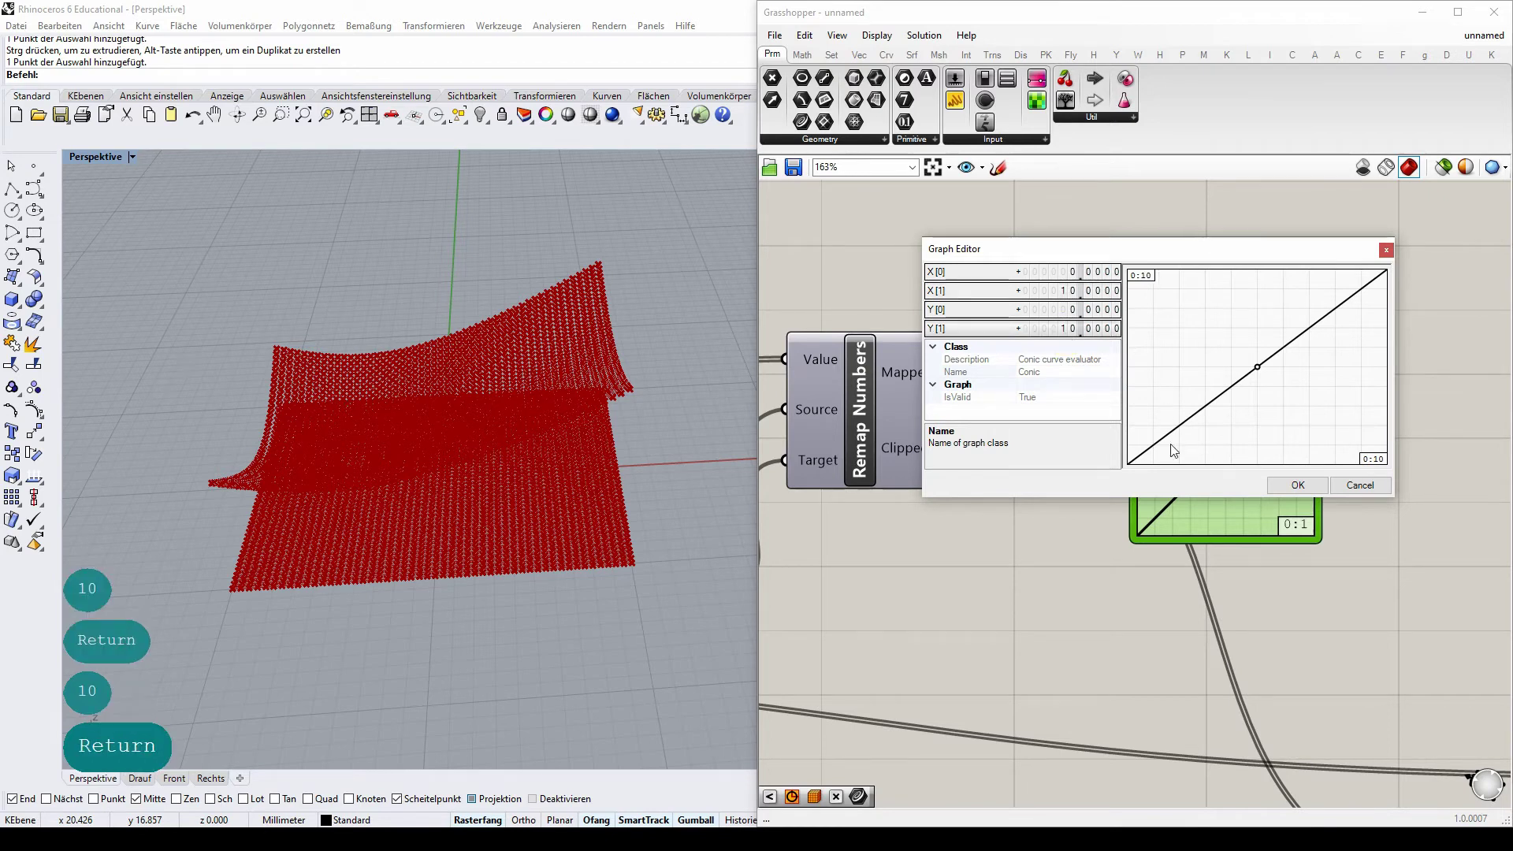
left_click(1294, 487)
- Connect Remap Numbers' Mapped output to the Graph Mapper and reroute the Multiplication's A input to the Graph Mapper's output
left_click_drag(948, 372, 1127, 448)
left_click(1066, 339)
scroll(1050, 300, "down", 3)
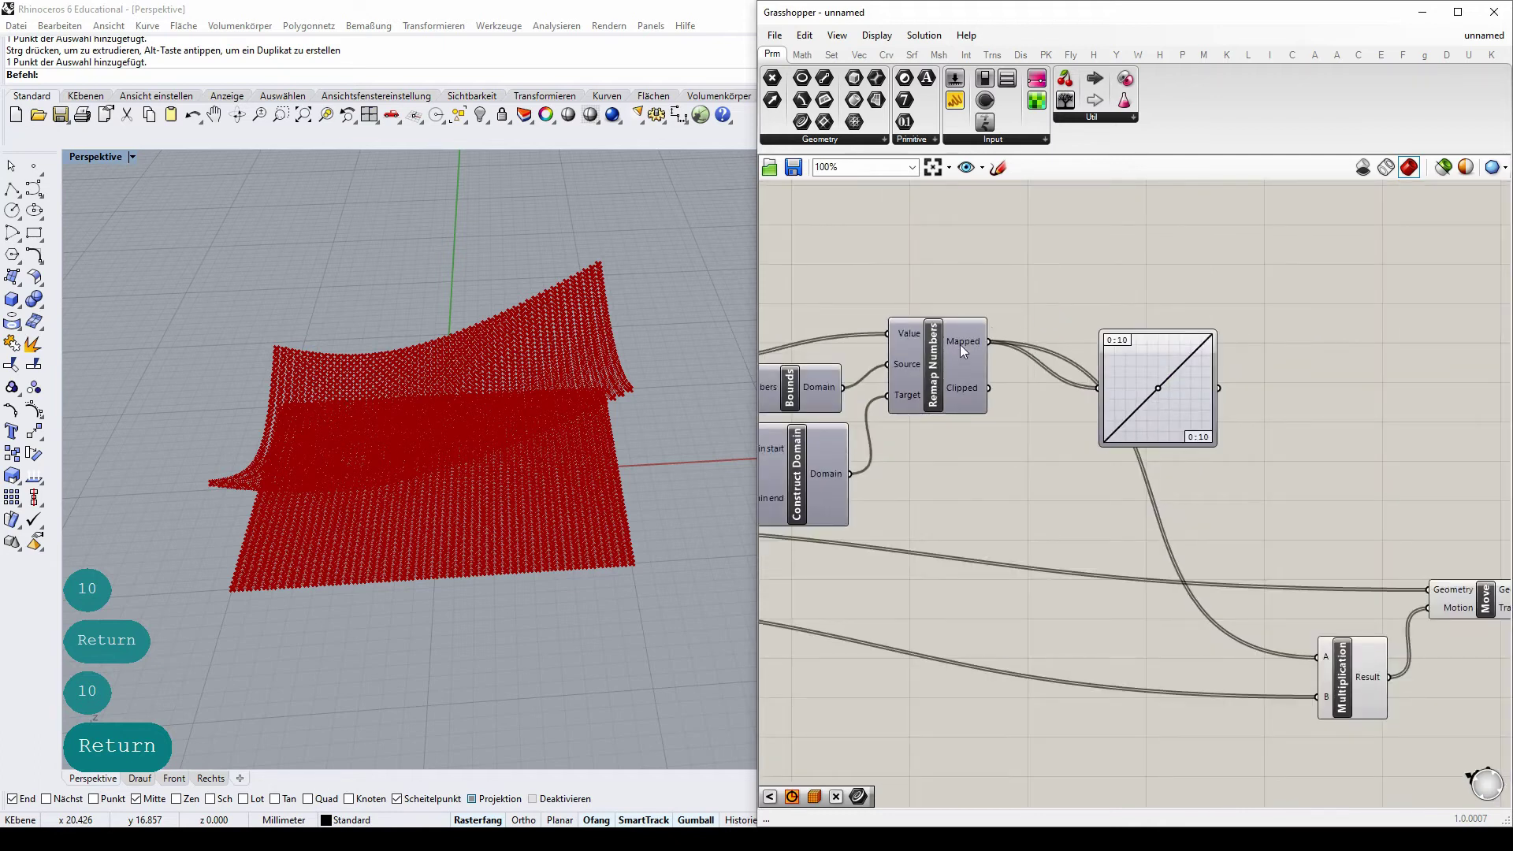
scroll(1122, 375, "down", 2)
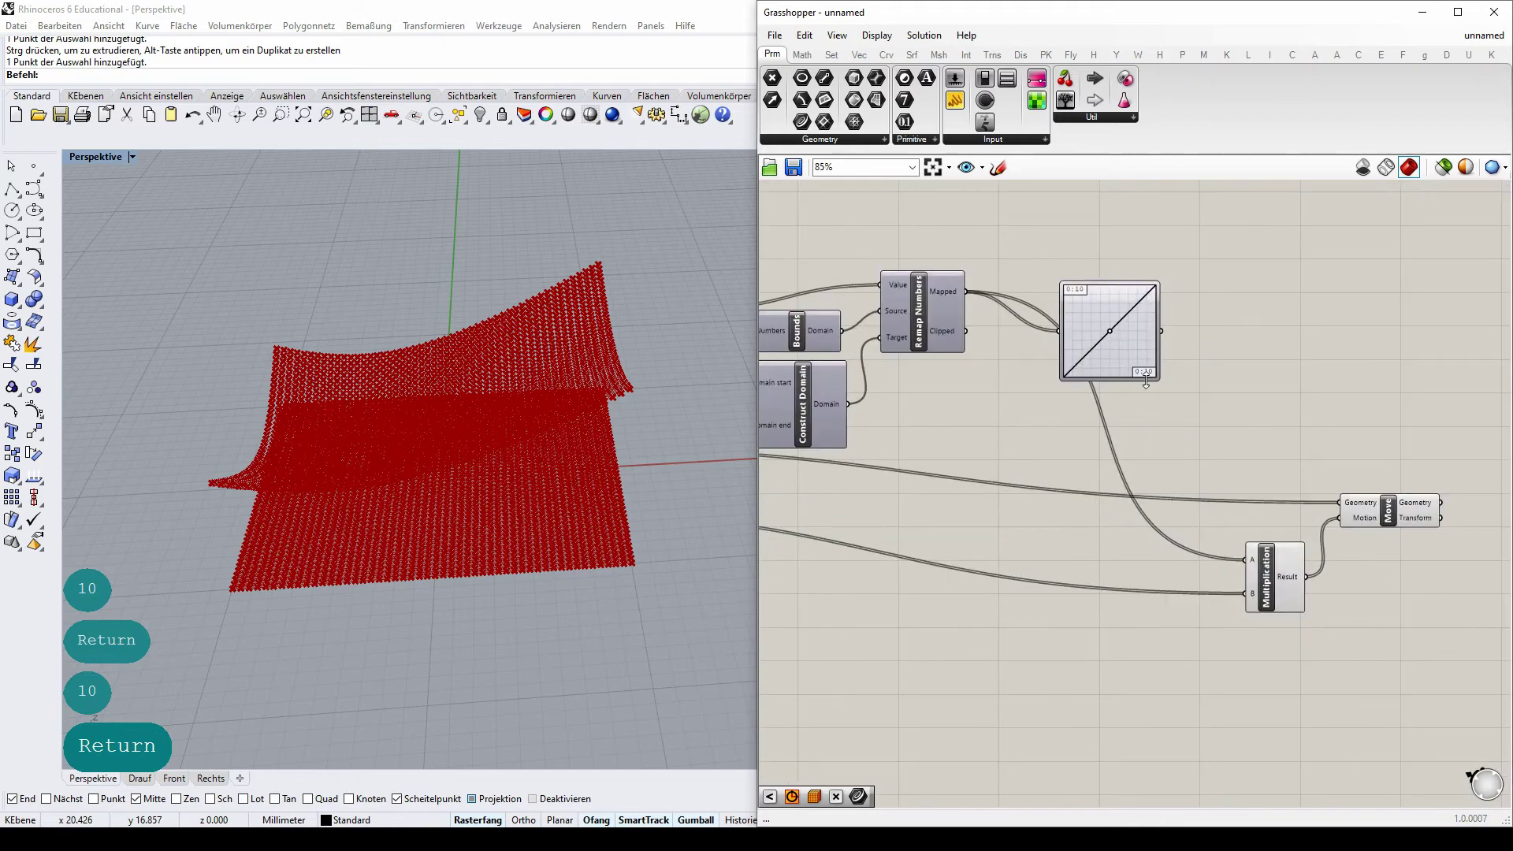
left_click_drag(1226, 342, 1239, 567, "shift")
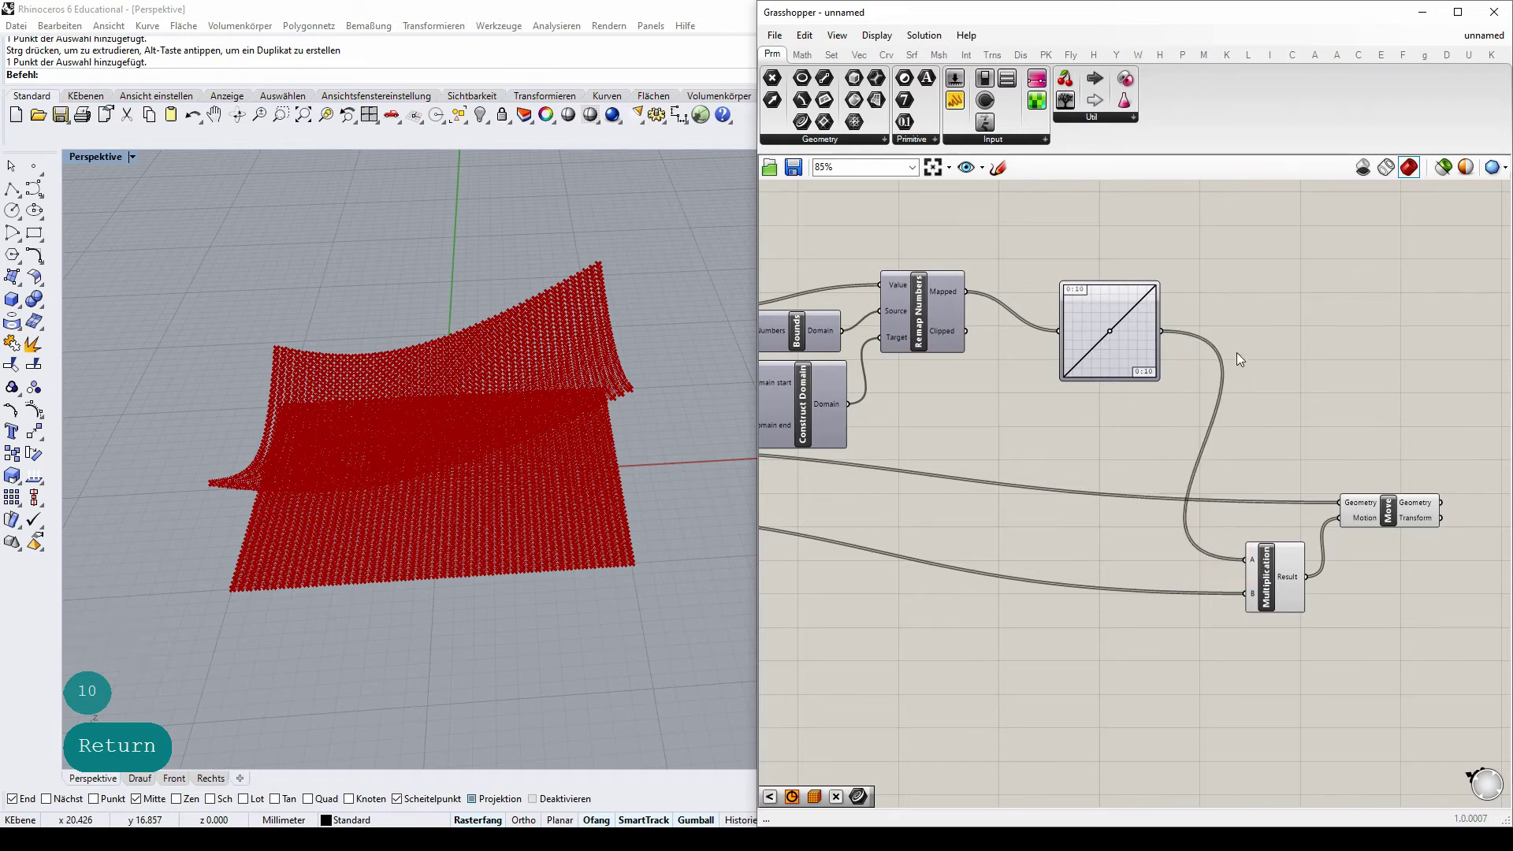
- Bend the conic graph into a steep upward bulge by shifting its handle left, and check the deformed grid around the reference point
scroll(1111, 354, "up", 4)
left_click_drag(1110, 361, 1046, 361)
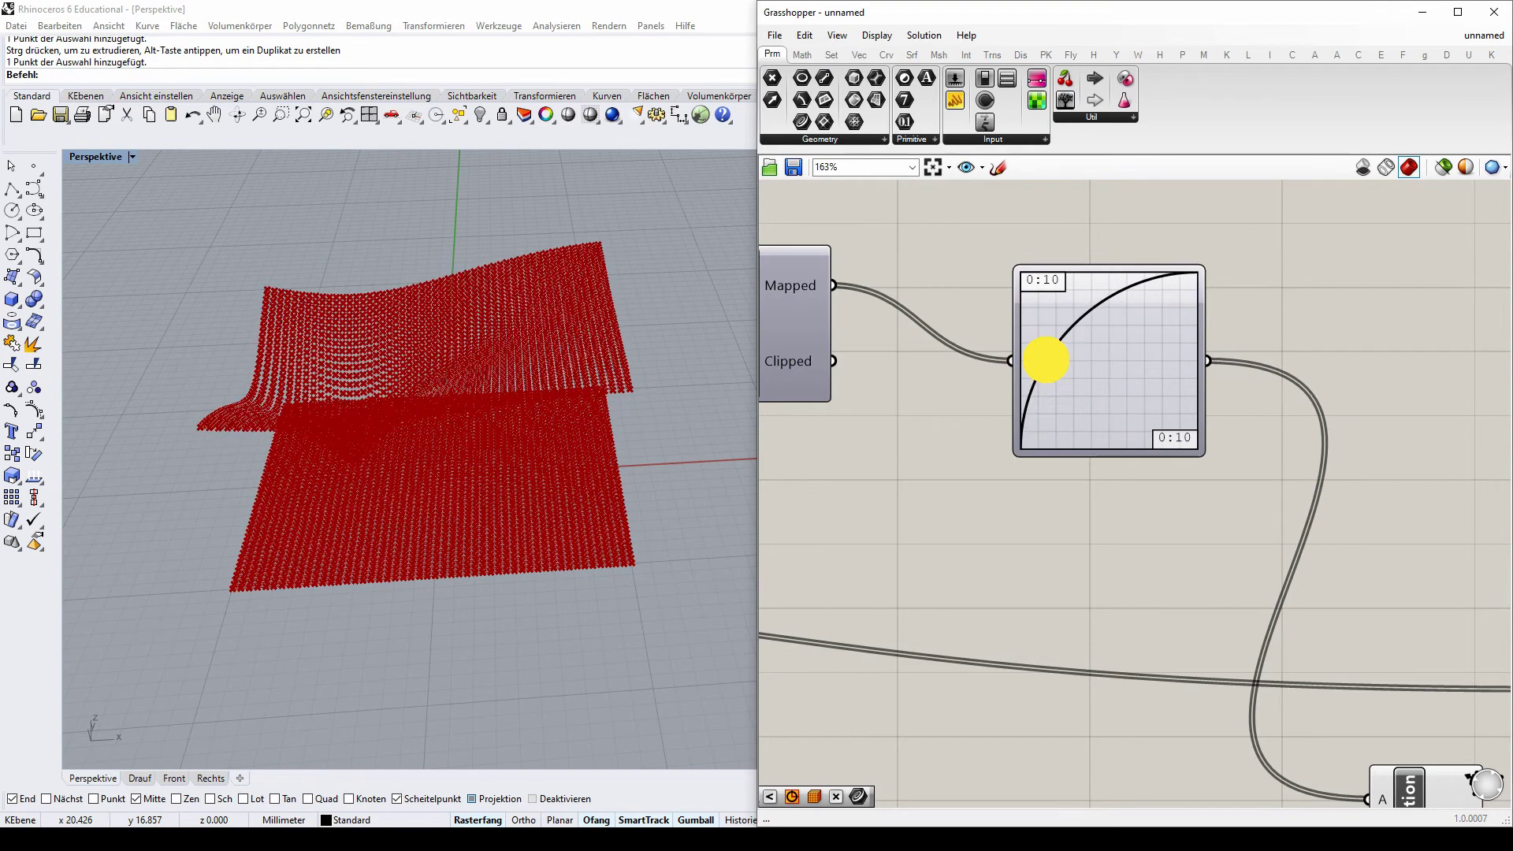
right_click_drag(432, 252, 394, 237)
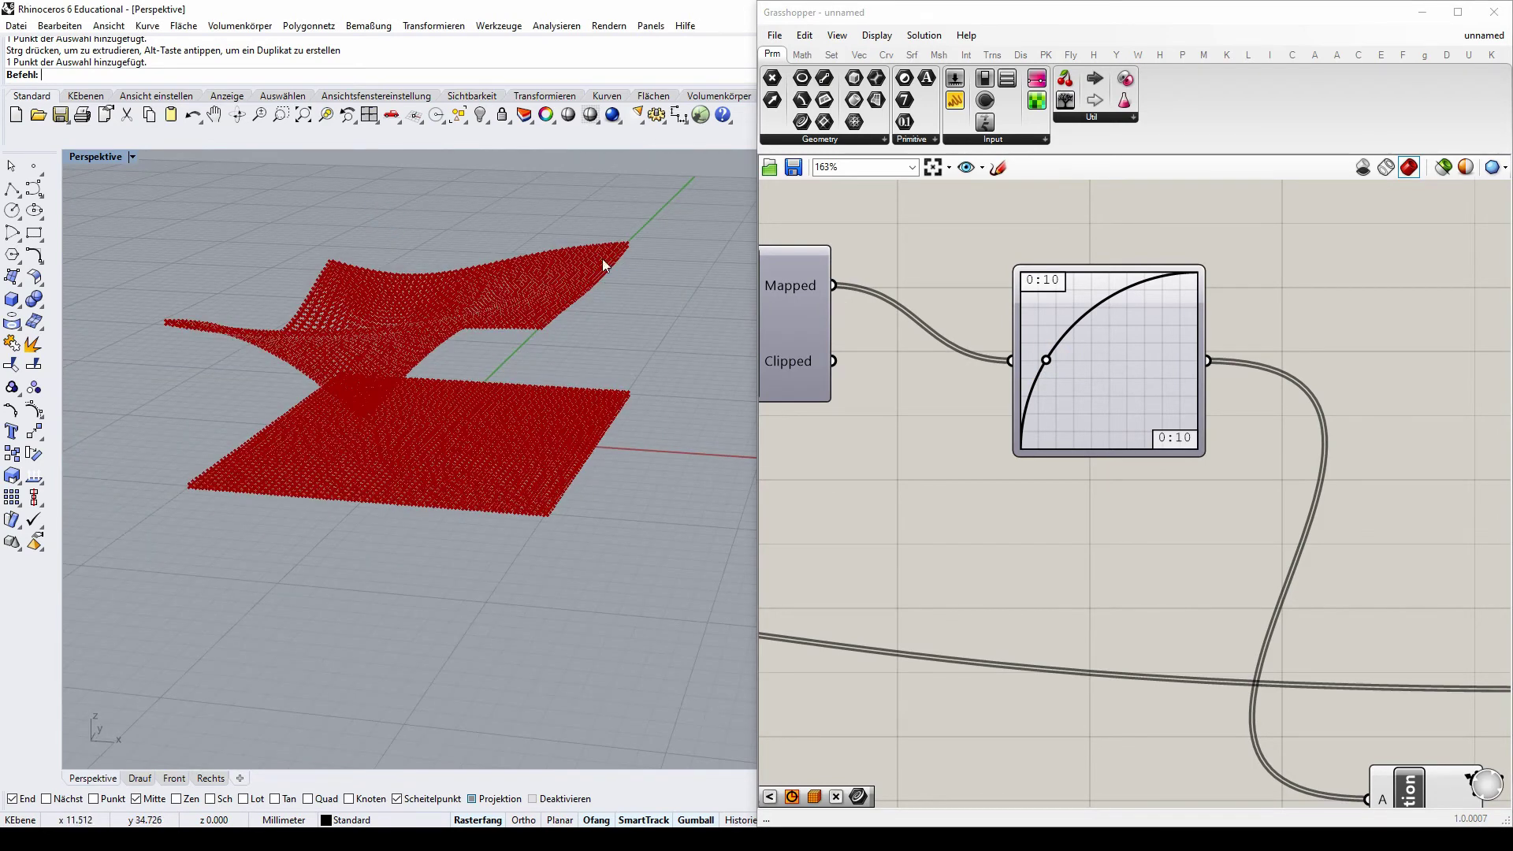
right_click_drag(605, 266, 535, 287)
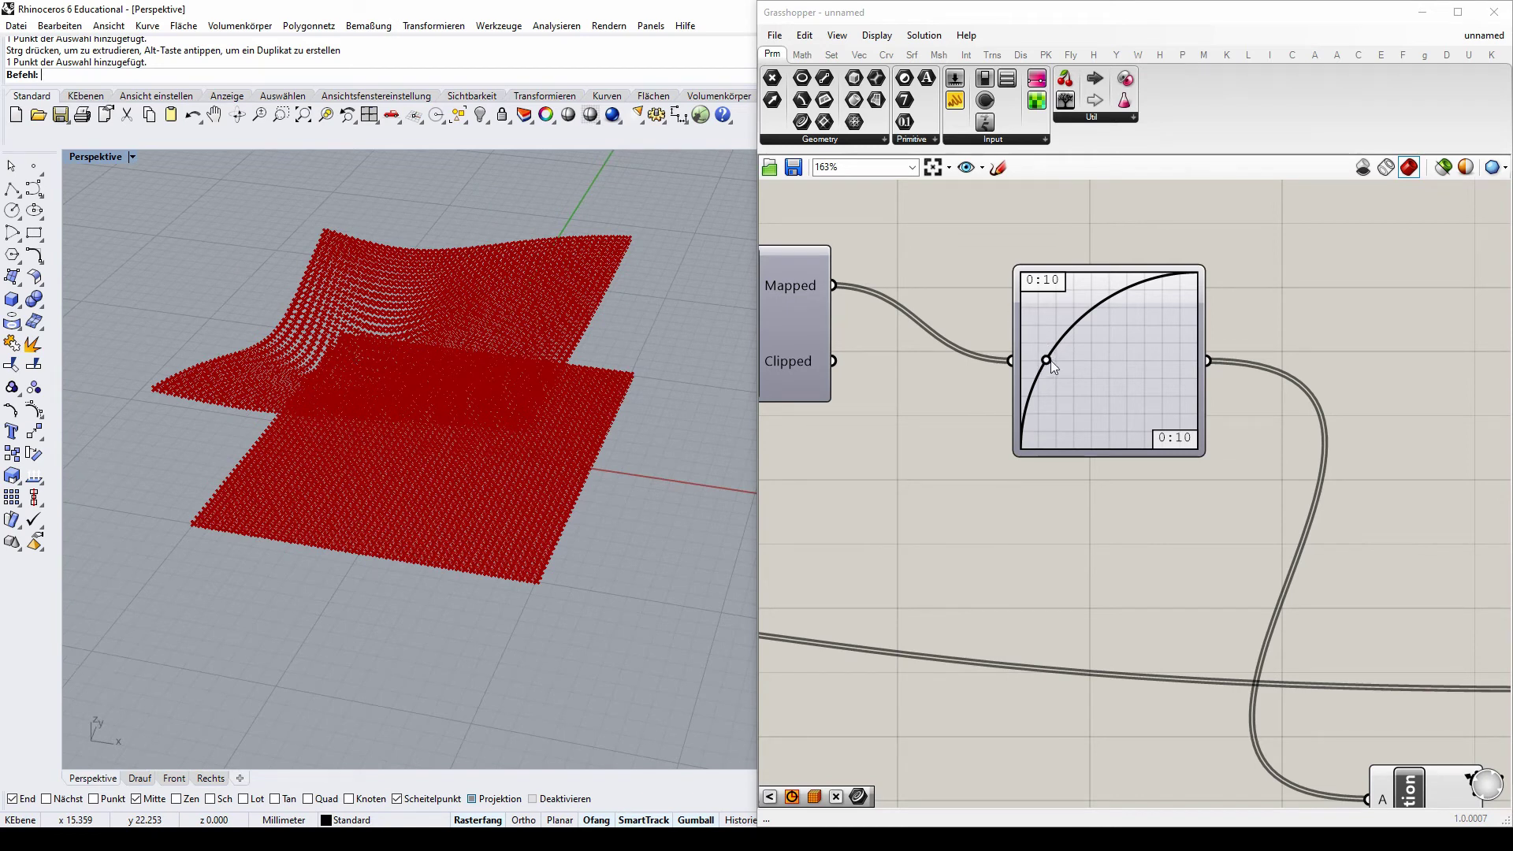
right_click_drag(538, 228, 404, 800)
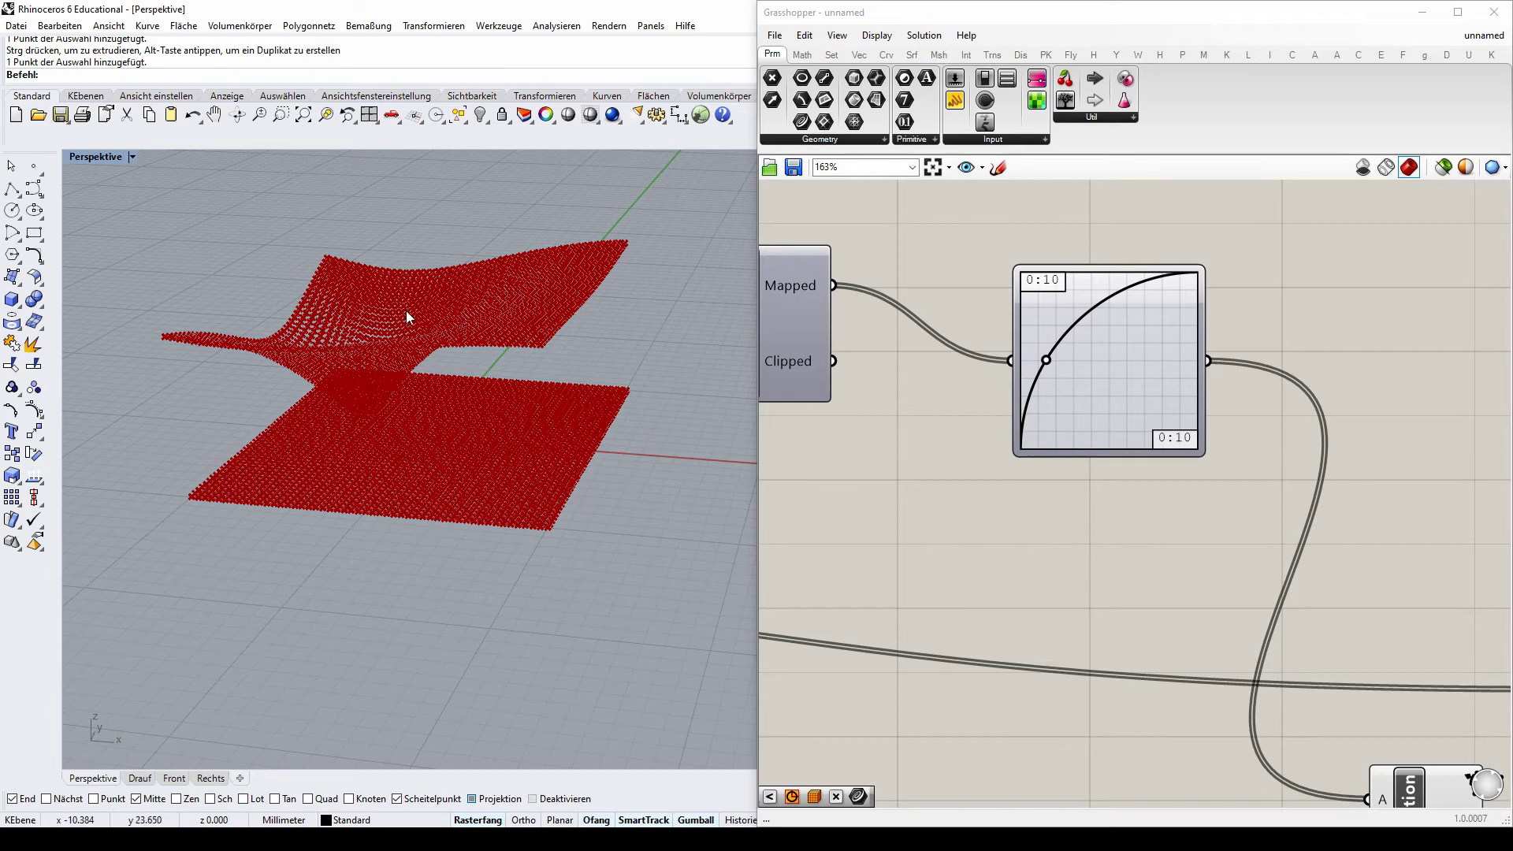
mouse_move(406, 320)
right_mouse_down()
mouse_move(399, 439)
mouse_move(270, 530)
mouse_move(452, 334)
mouse_move(399, 334)
right_mouse_up()
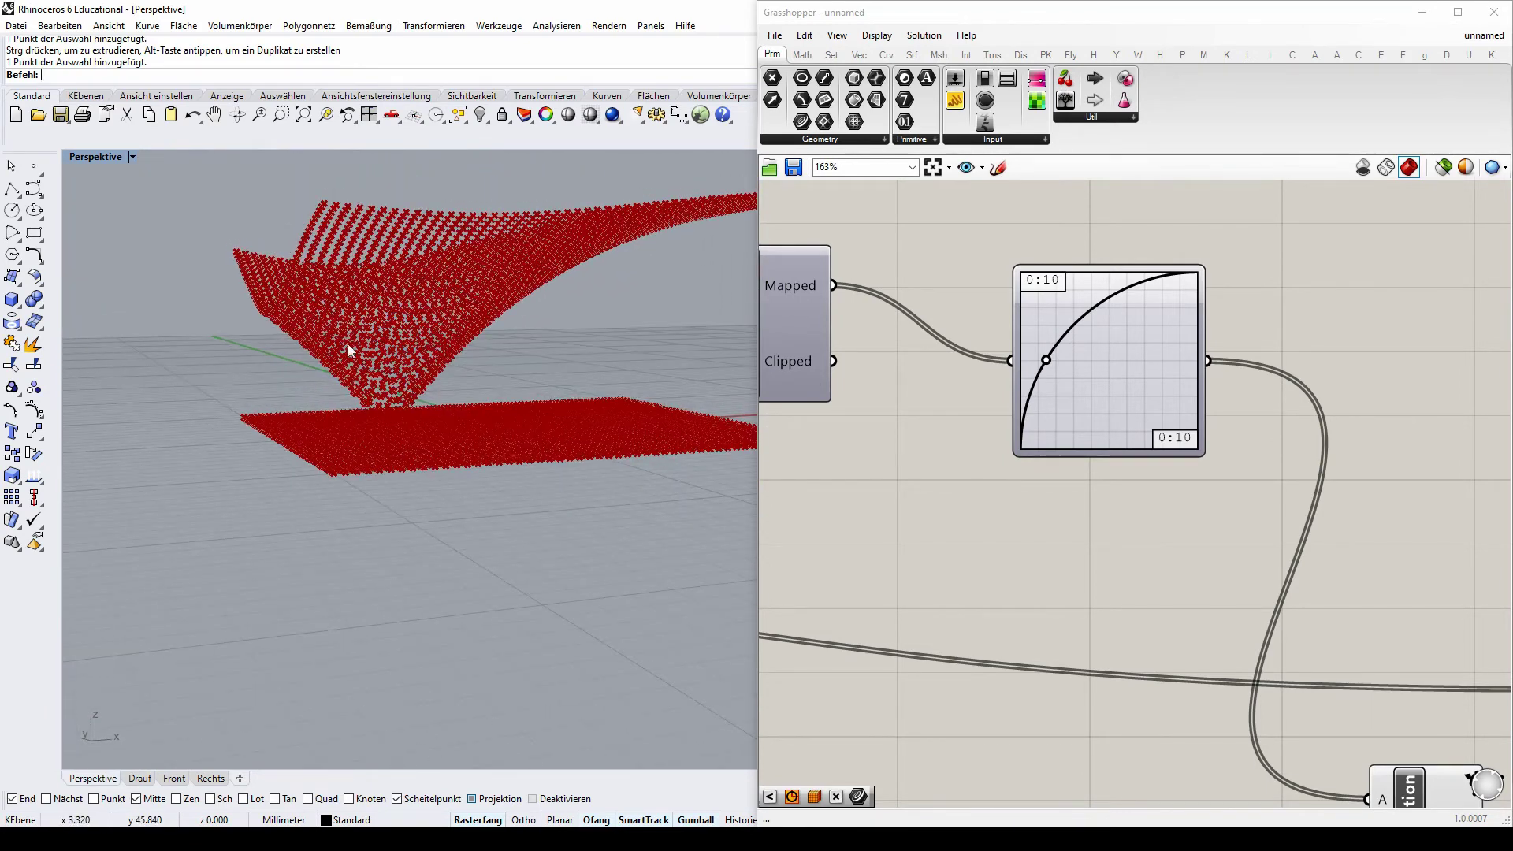
left_click_drag(351, 290, 410, 360)
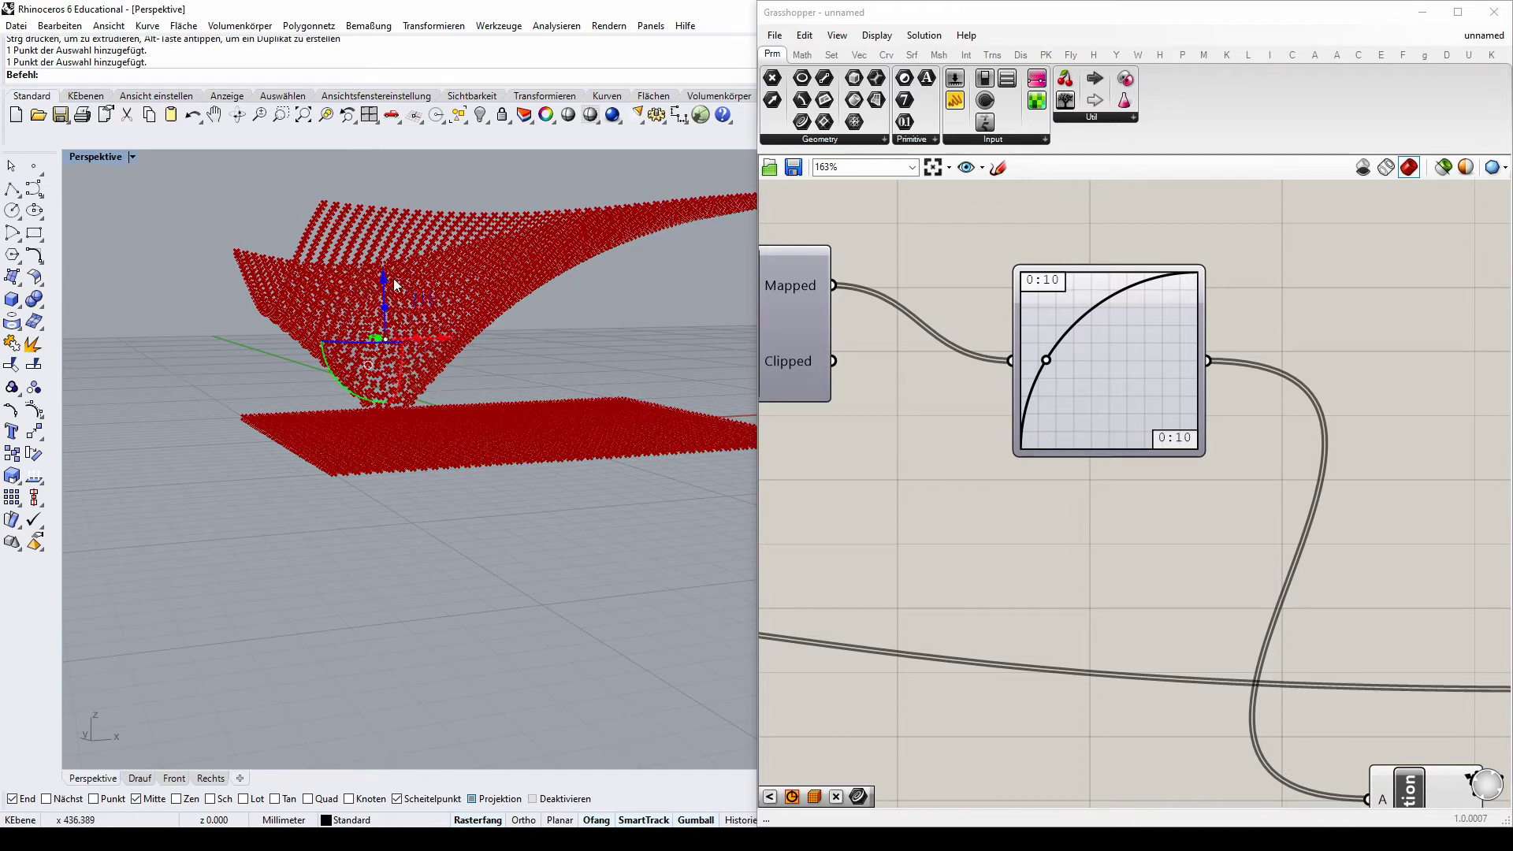
right_click_drag(466, 269, 412, 344)
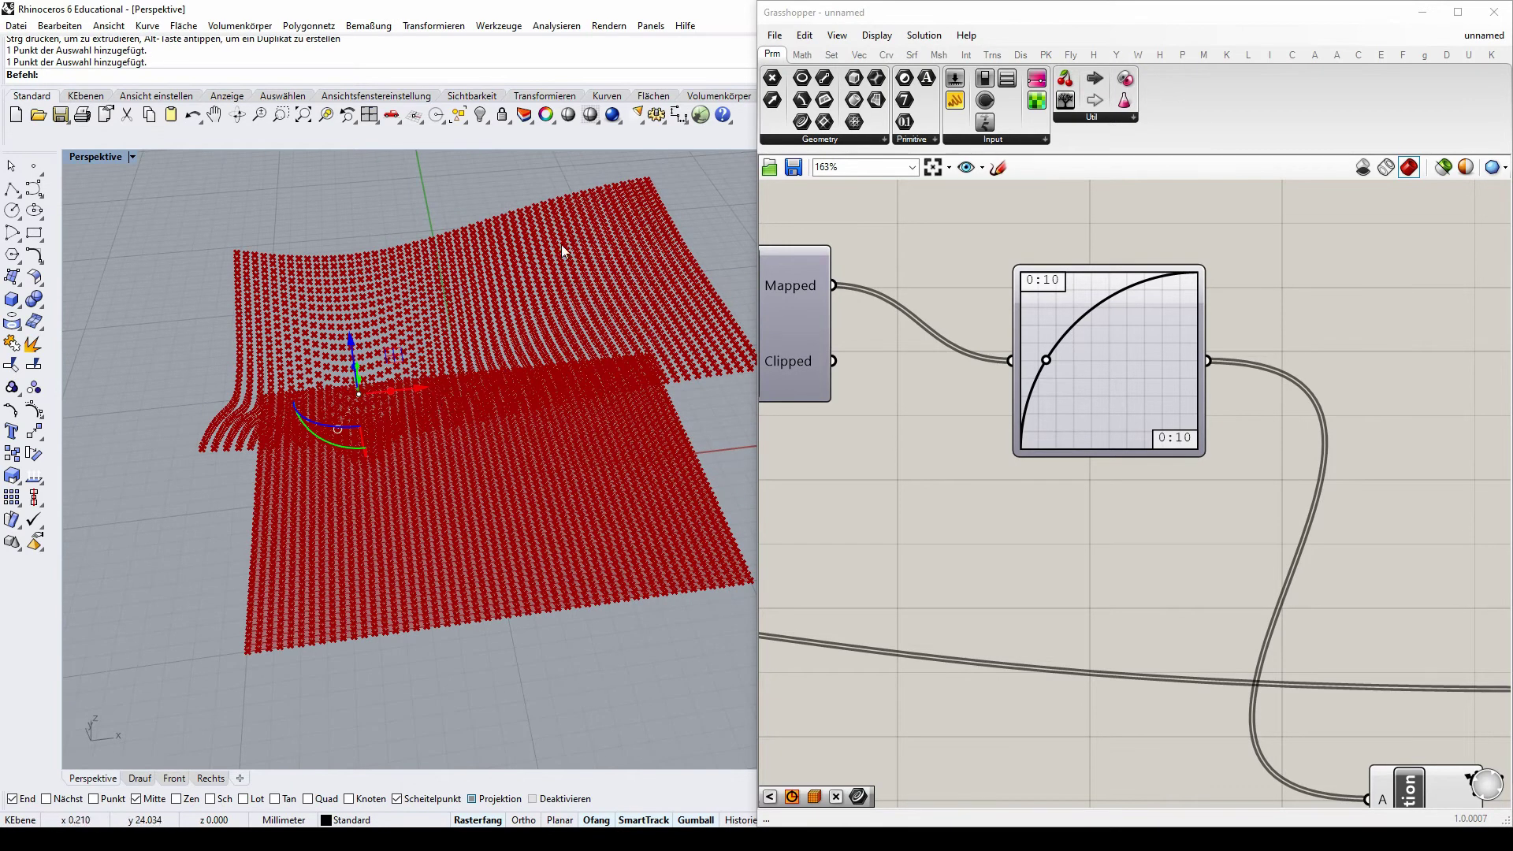
left_click(873, 465)
left_click(449, 201)
- Turn off the viewport preview of the Deconstruct Mesh component
scroll(1214, 253, "down", 6)
scroll(876, 333, "up", 3)
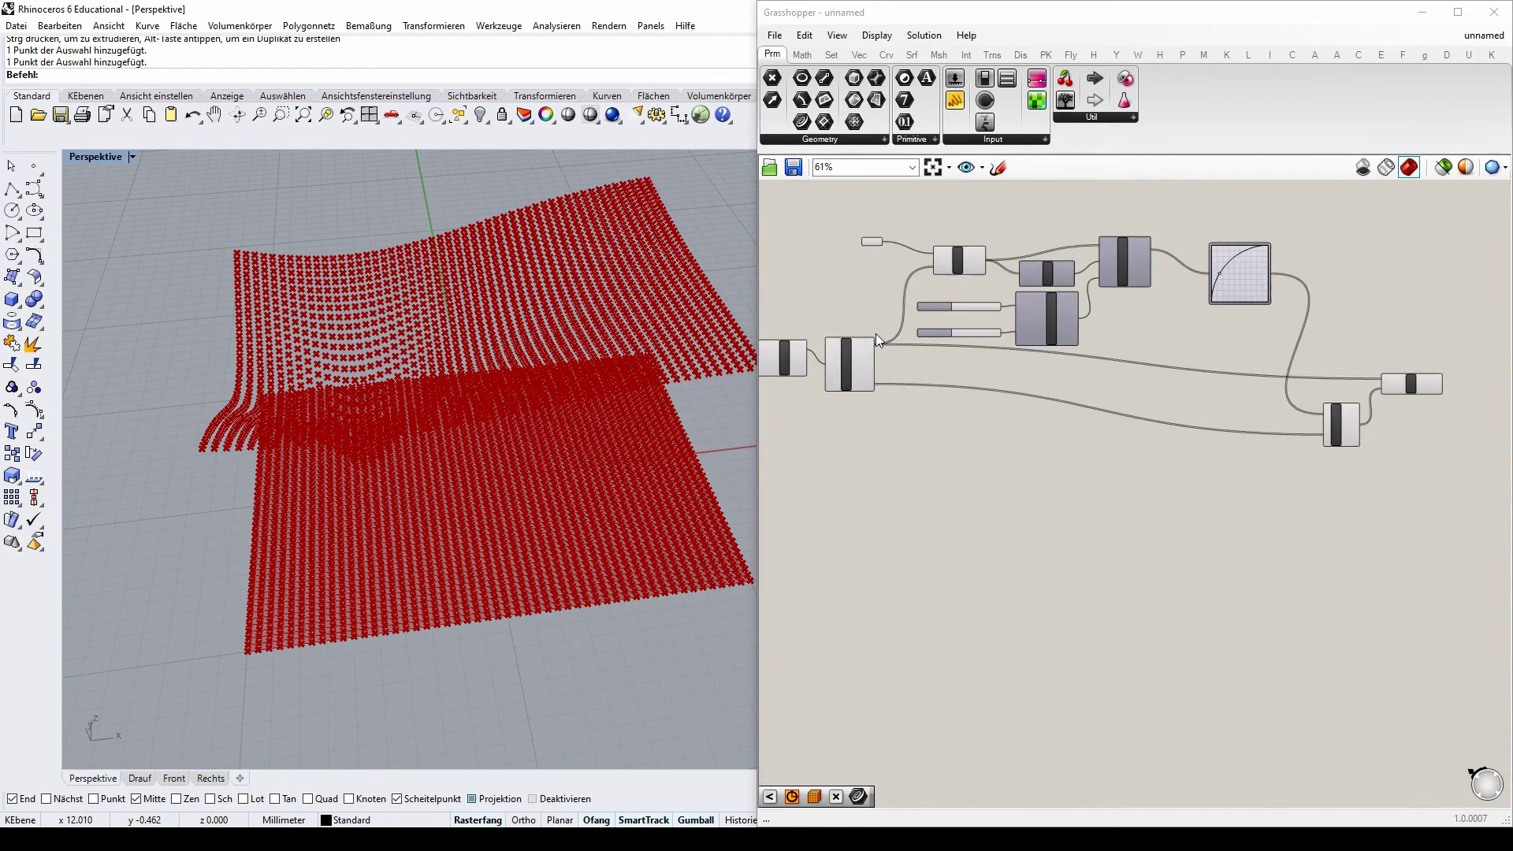
left_click(821, 388)
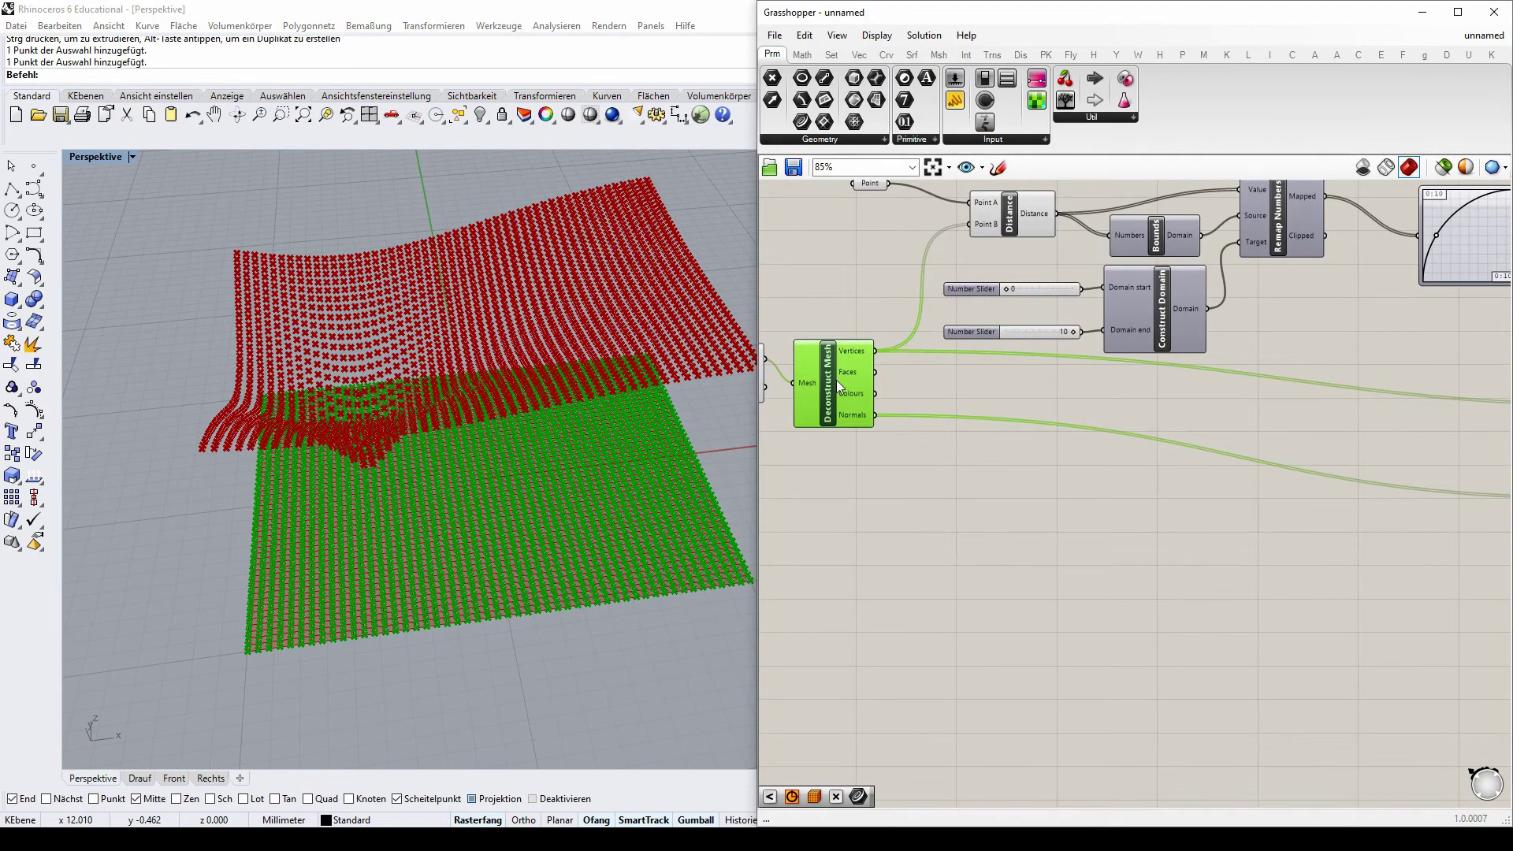
right_click(867, 381)
left_click(867, 409)
scroll(1067, 352, "down", 2)
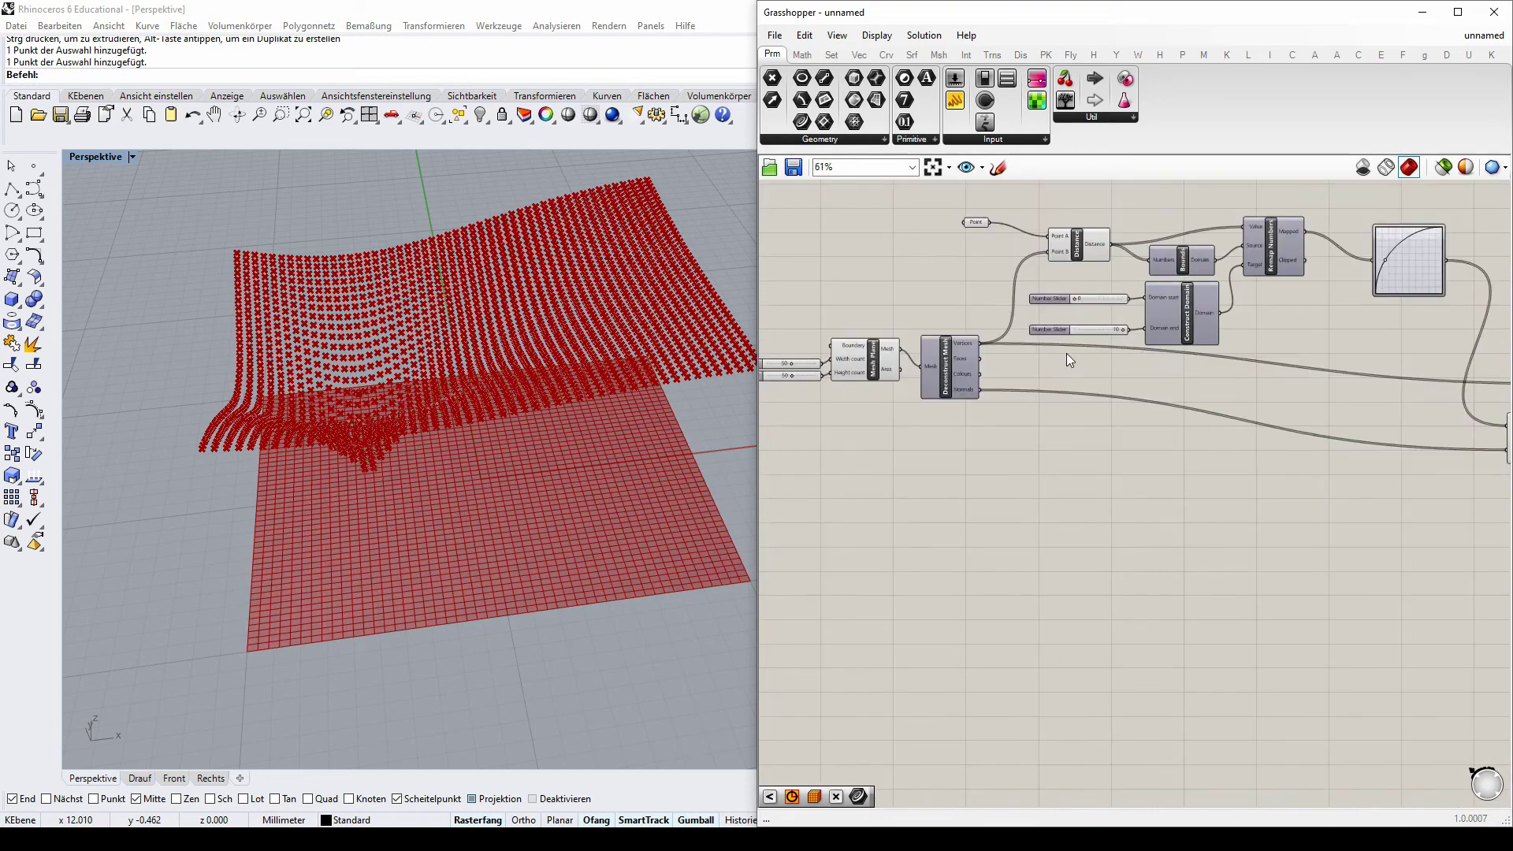
- Turn off the Mesh Plane component's preview and inspect the deformed point grid on its own
scroll(863, 350, "up", 2)
left_click(861, 347)
right_click(872, 355)
left_click(906, 382)
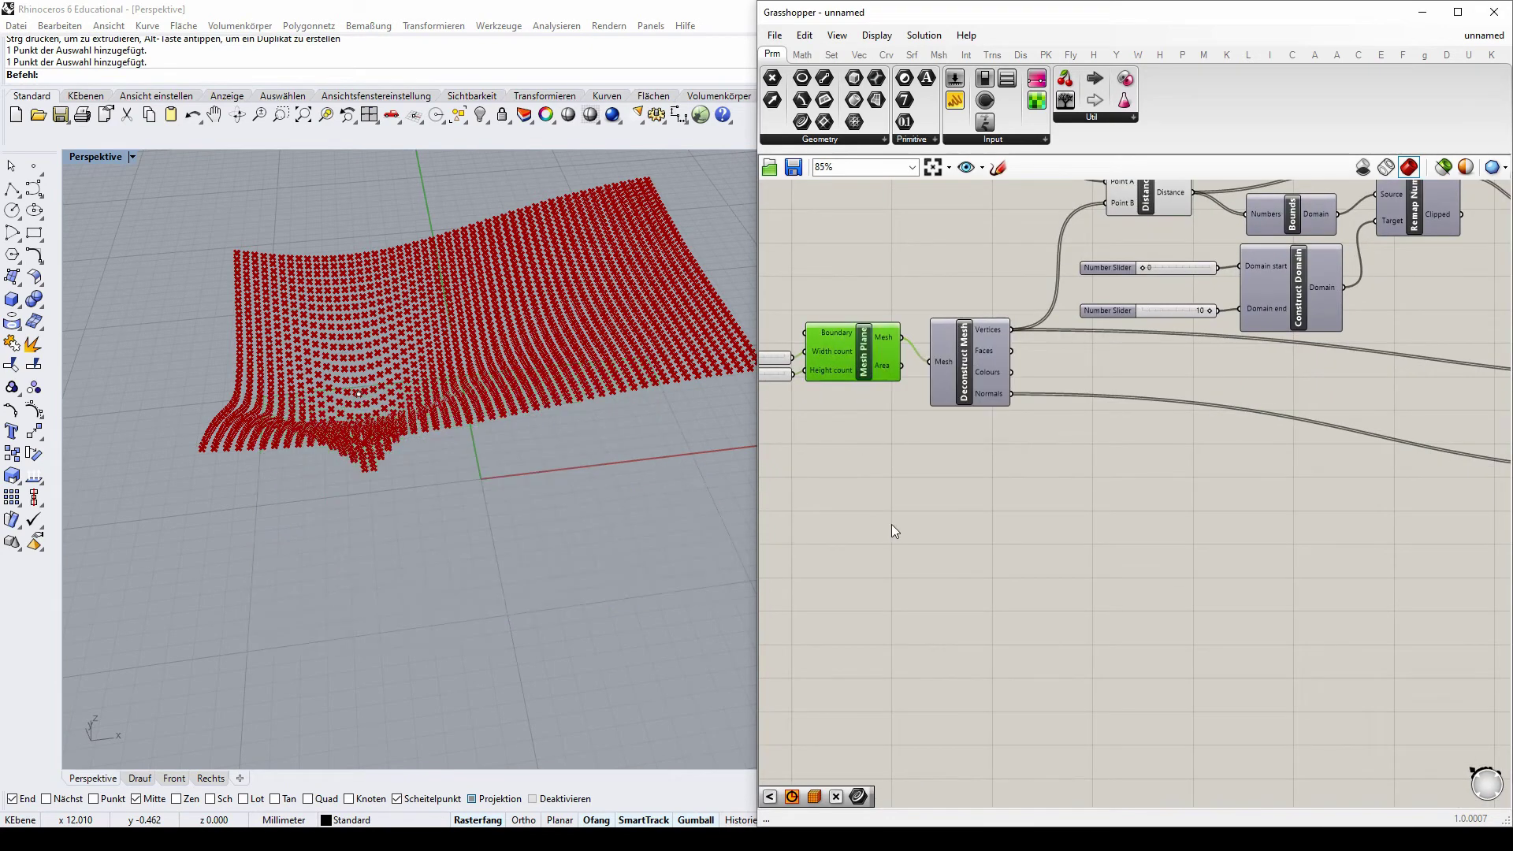
left_click(895, 532)
right_click_drag(395, 428, 443, 445)
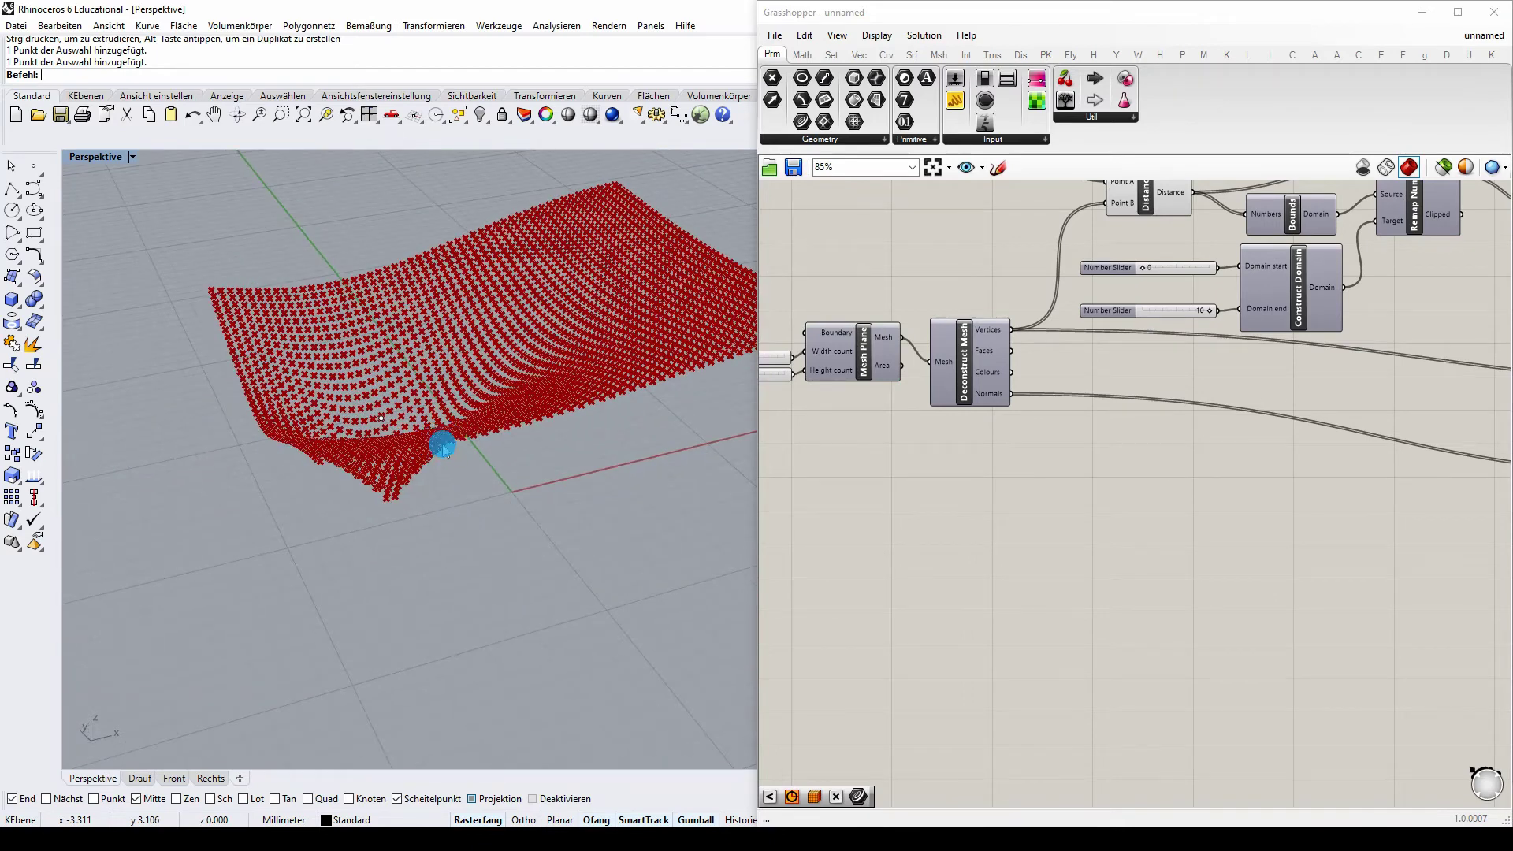
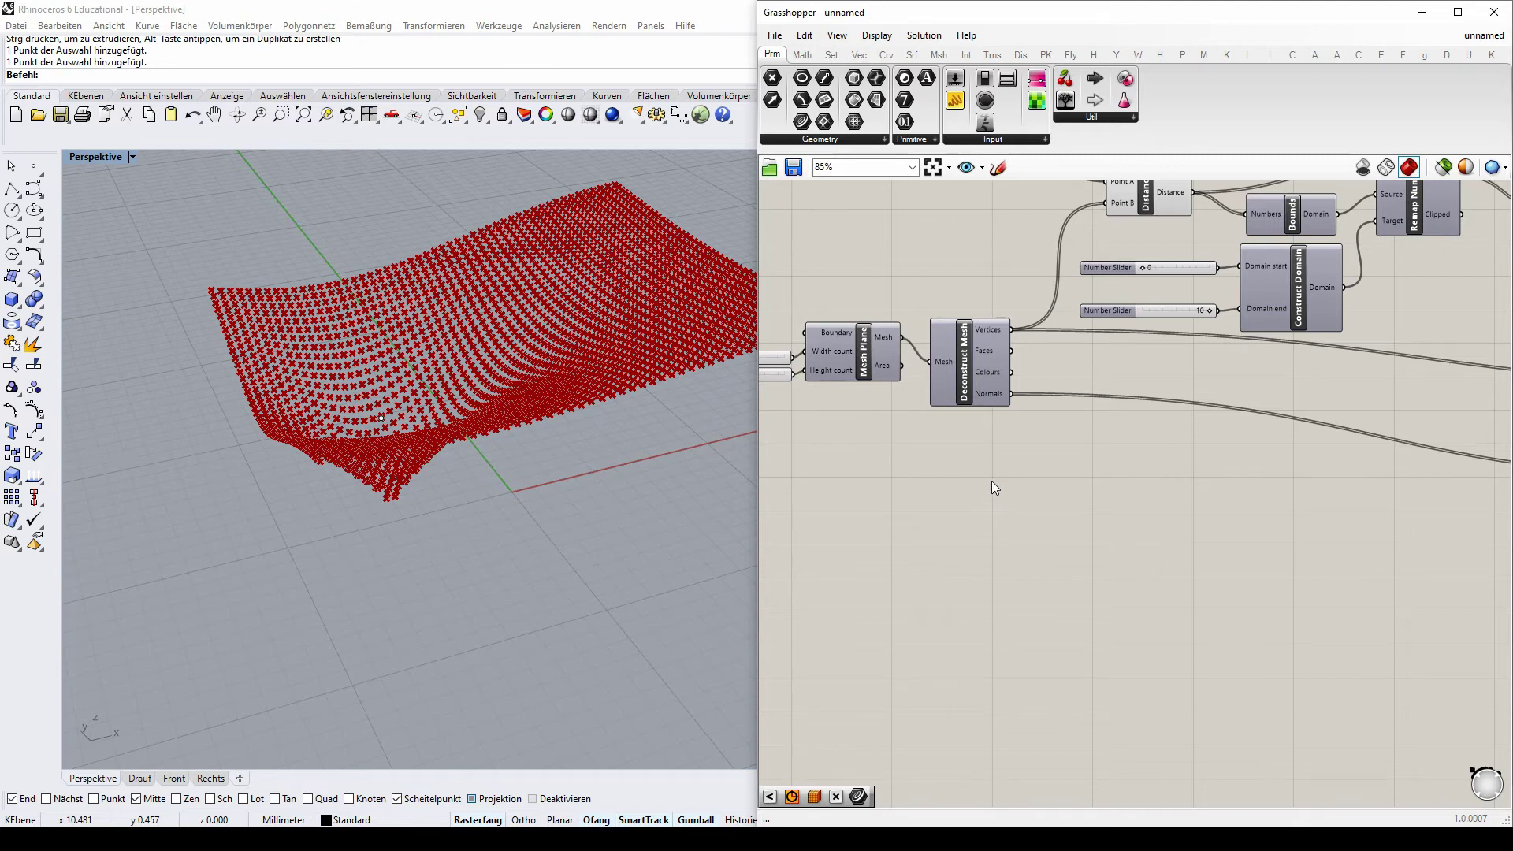
- Add a Construct Mesh component to the canvas below and beyond the Move component
left_click(962, 364)
scroll(961, 347, "up", 3)
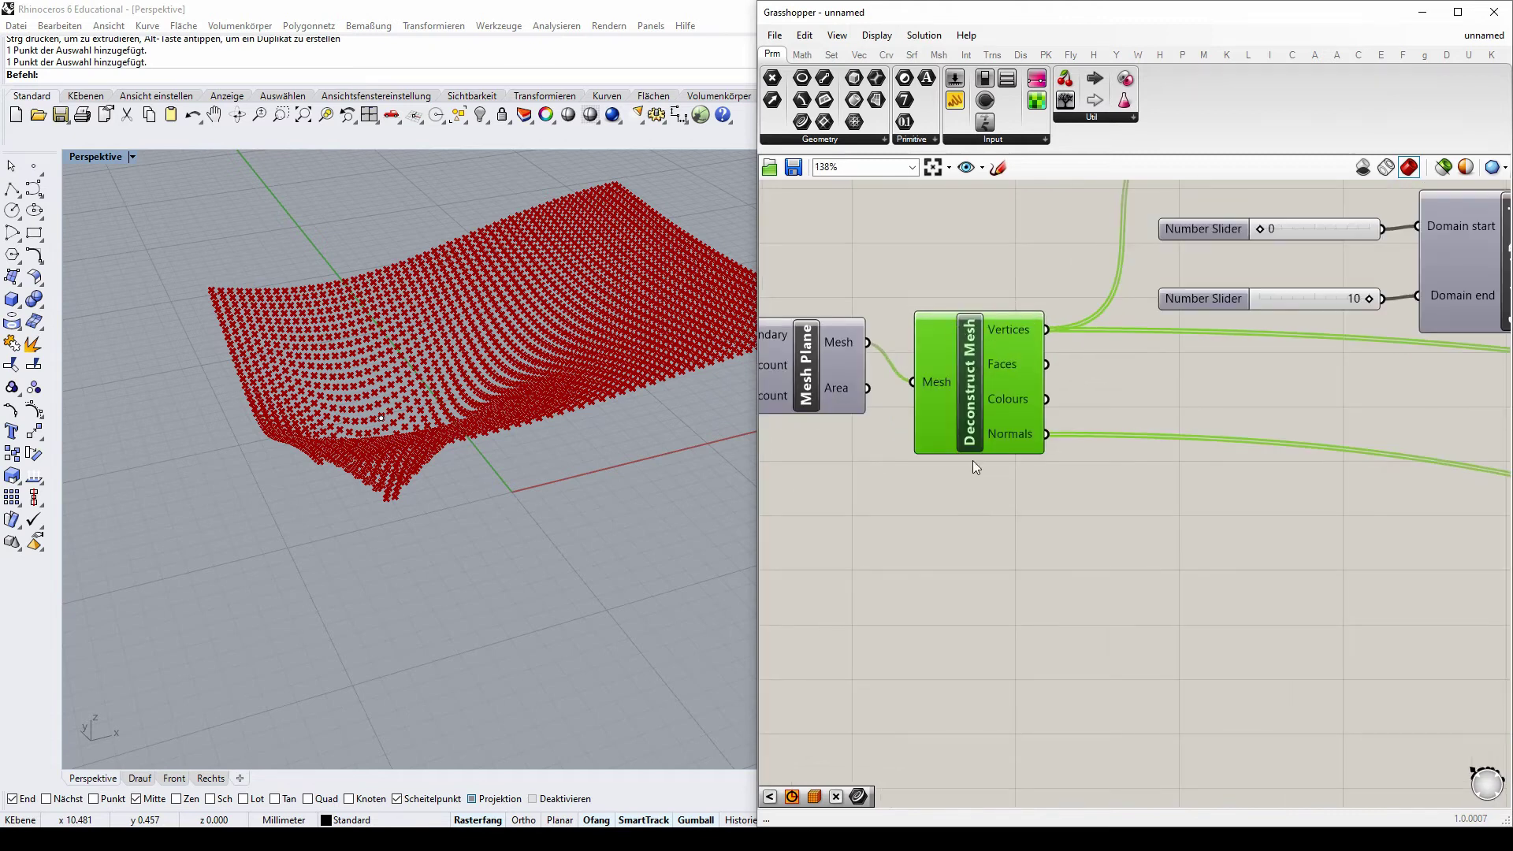
mouse_move(924, 334)
scroll(974, 425, "down", 8)
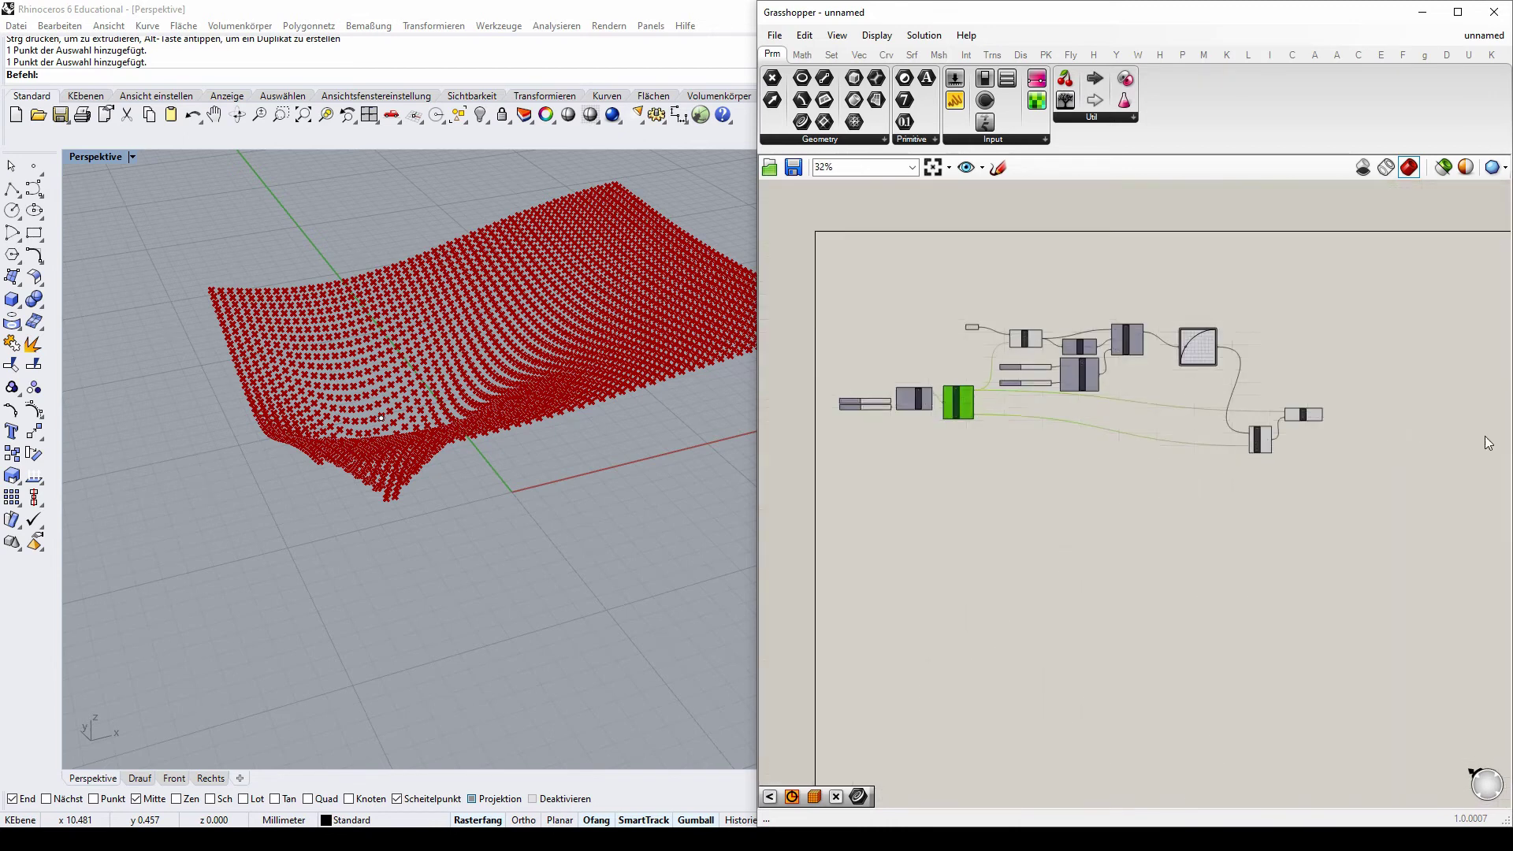
scroll(1485, 429, "up", 3)
scroll(1339, 371, "down", 2)
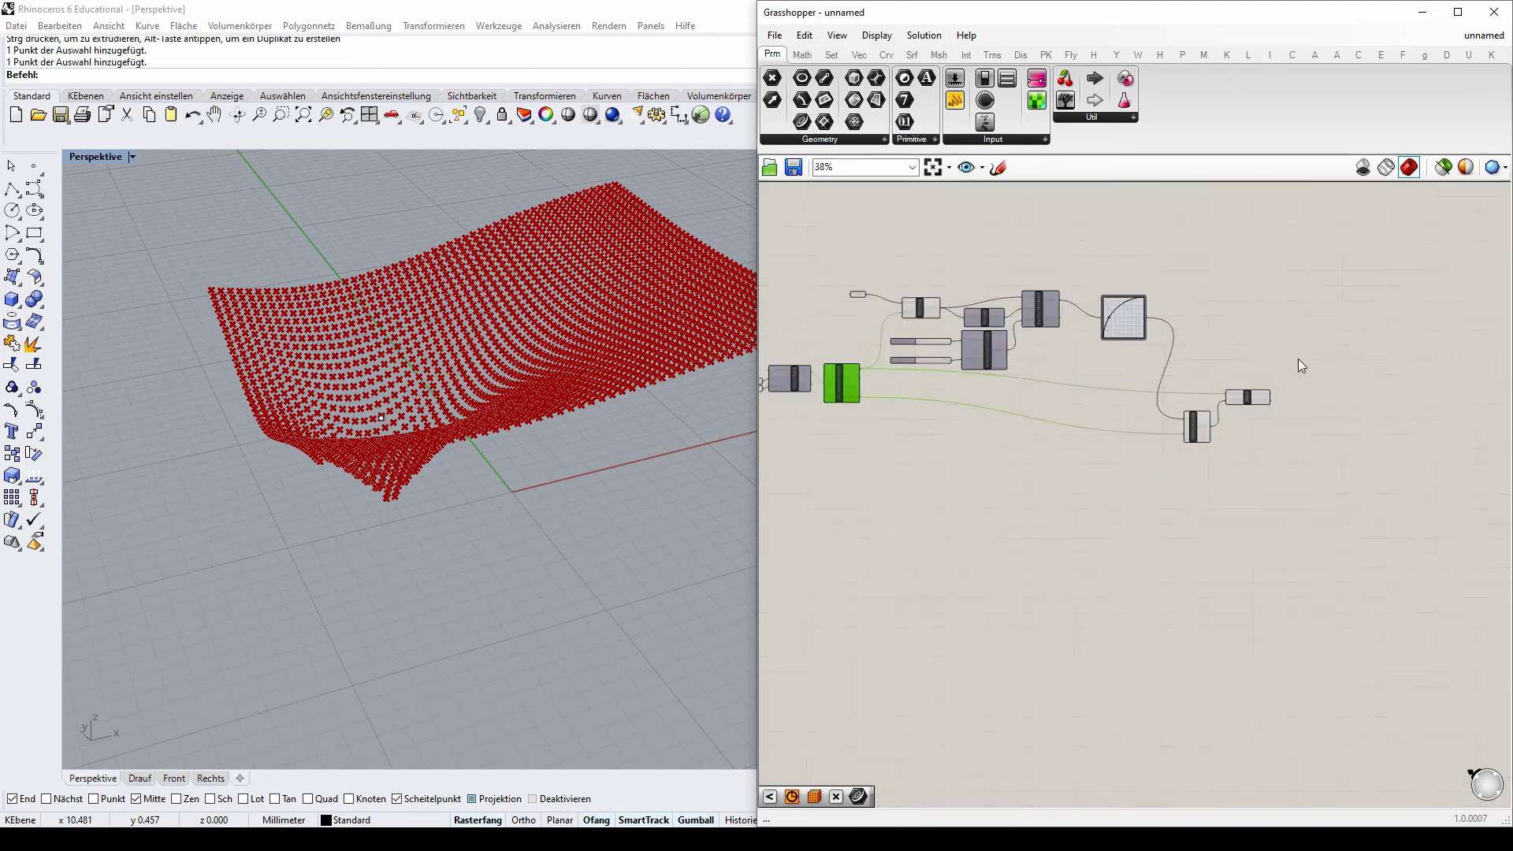
scroll(937, 327, "up", 2)
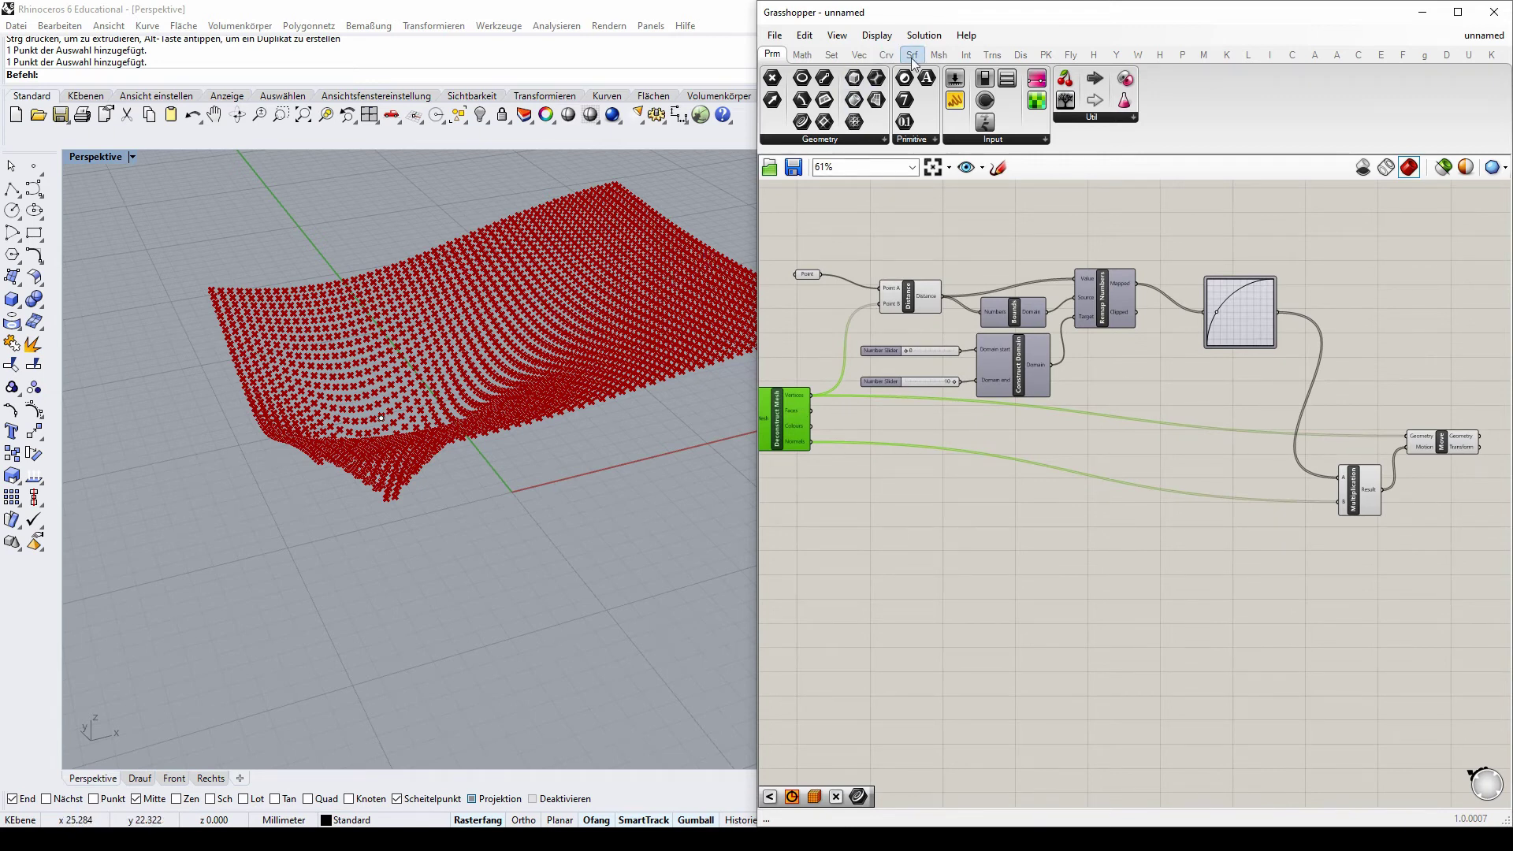
left_click(937, 55)
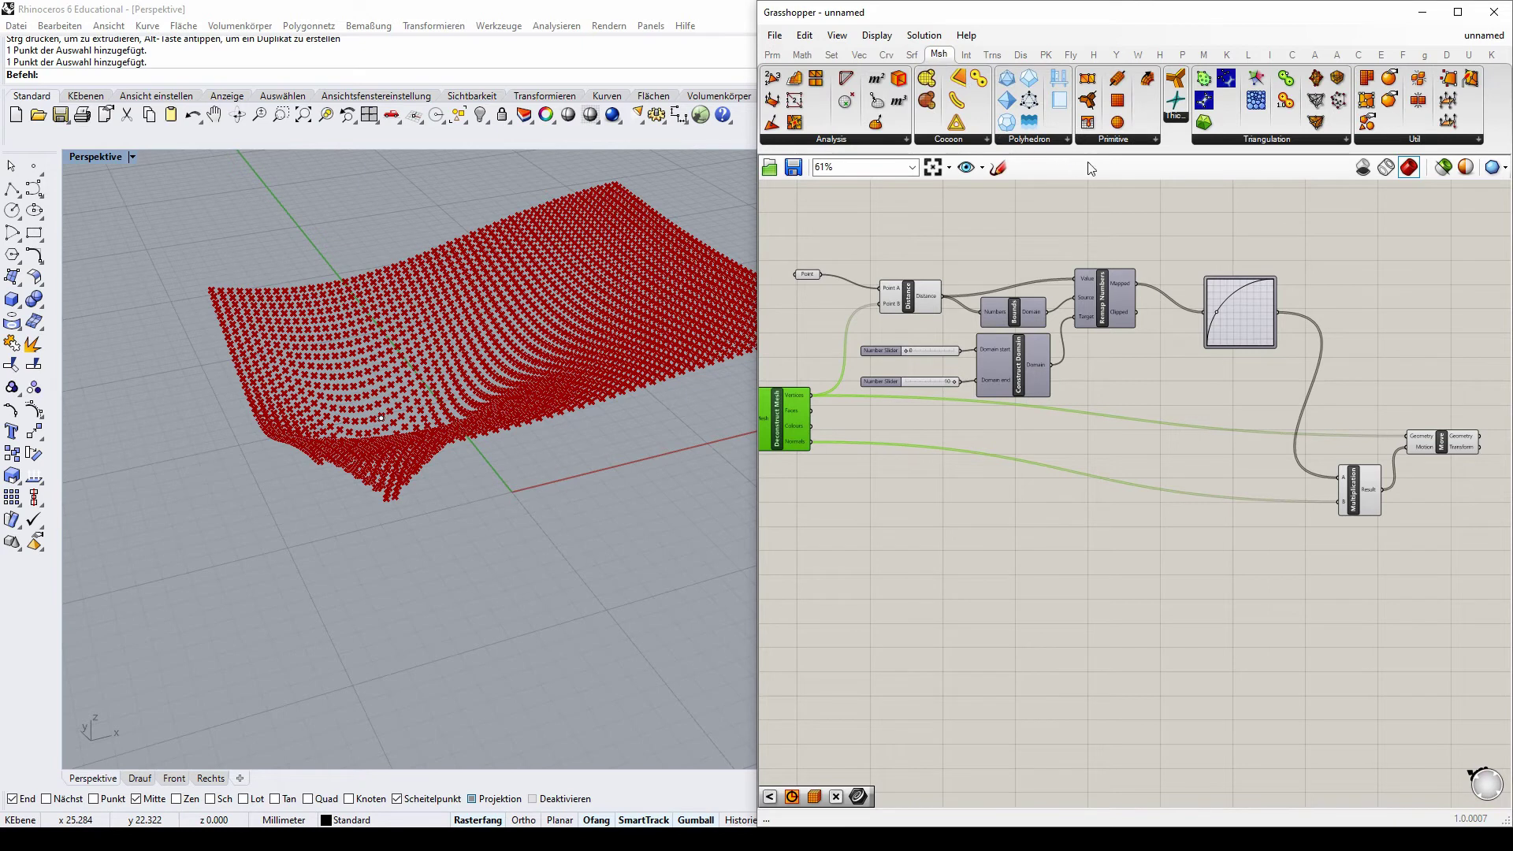
left_click(1108, 140)
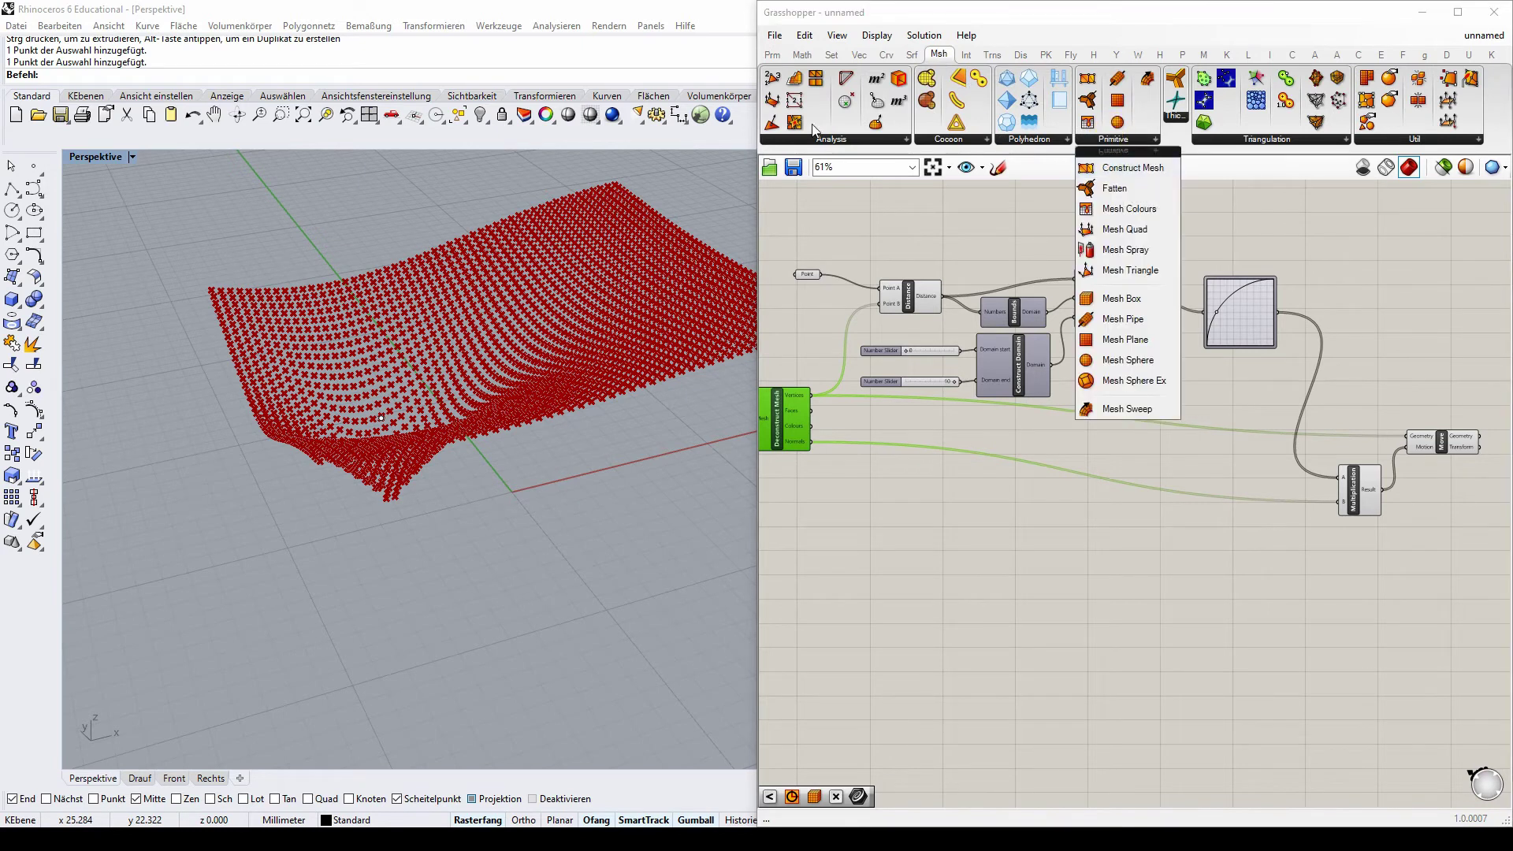
left_click(850, 140)
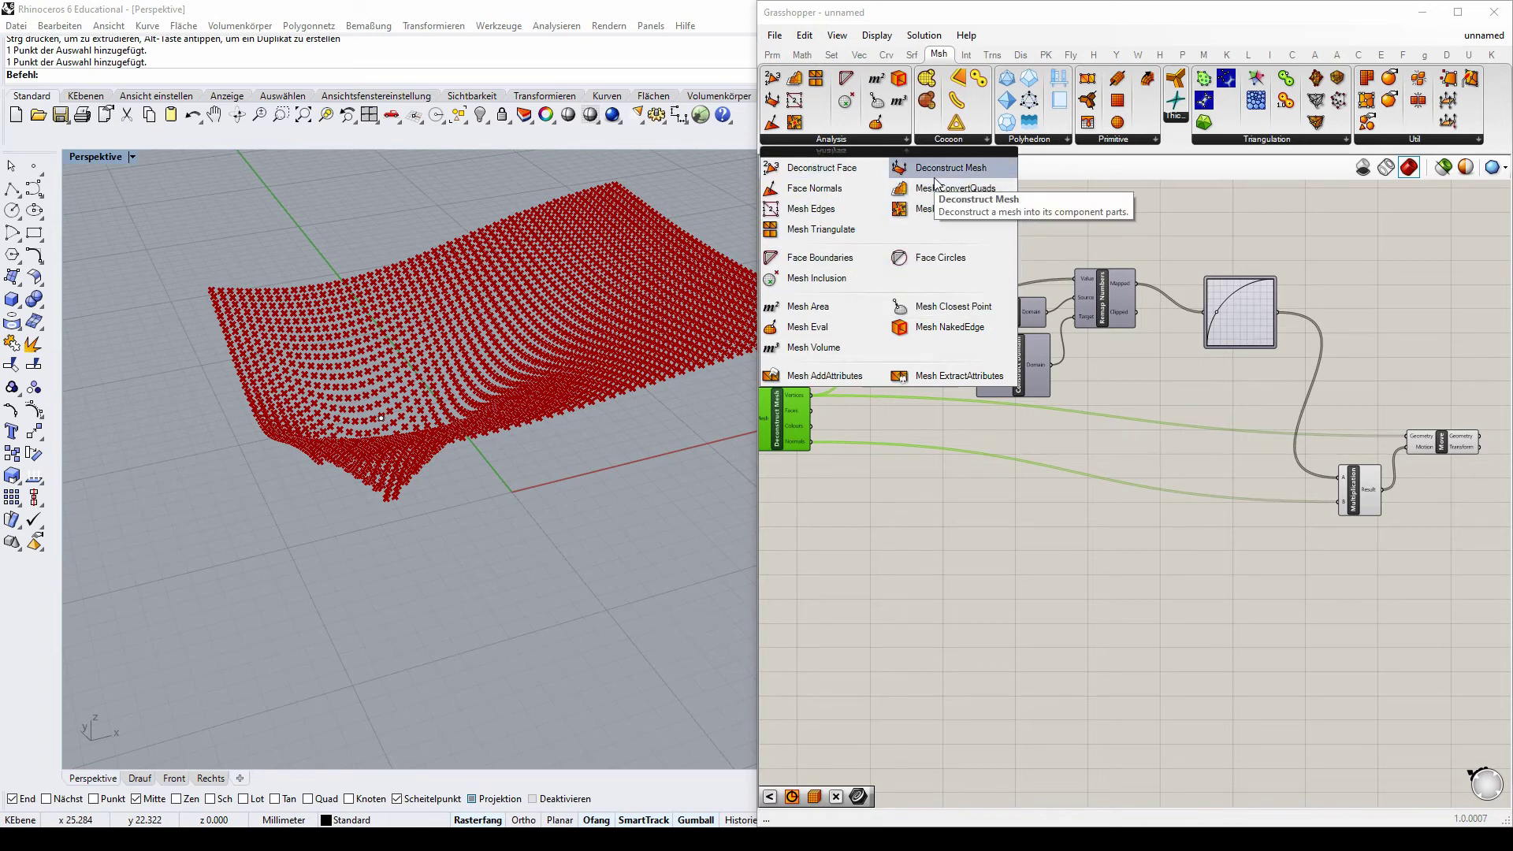
left_click(1107, 139)
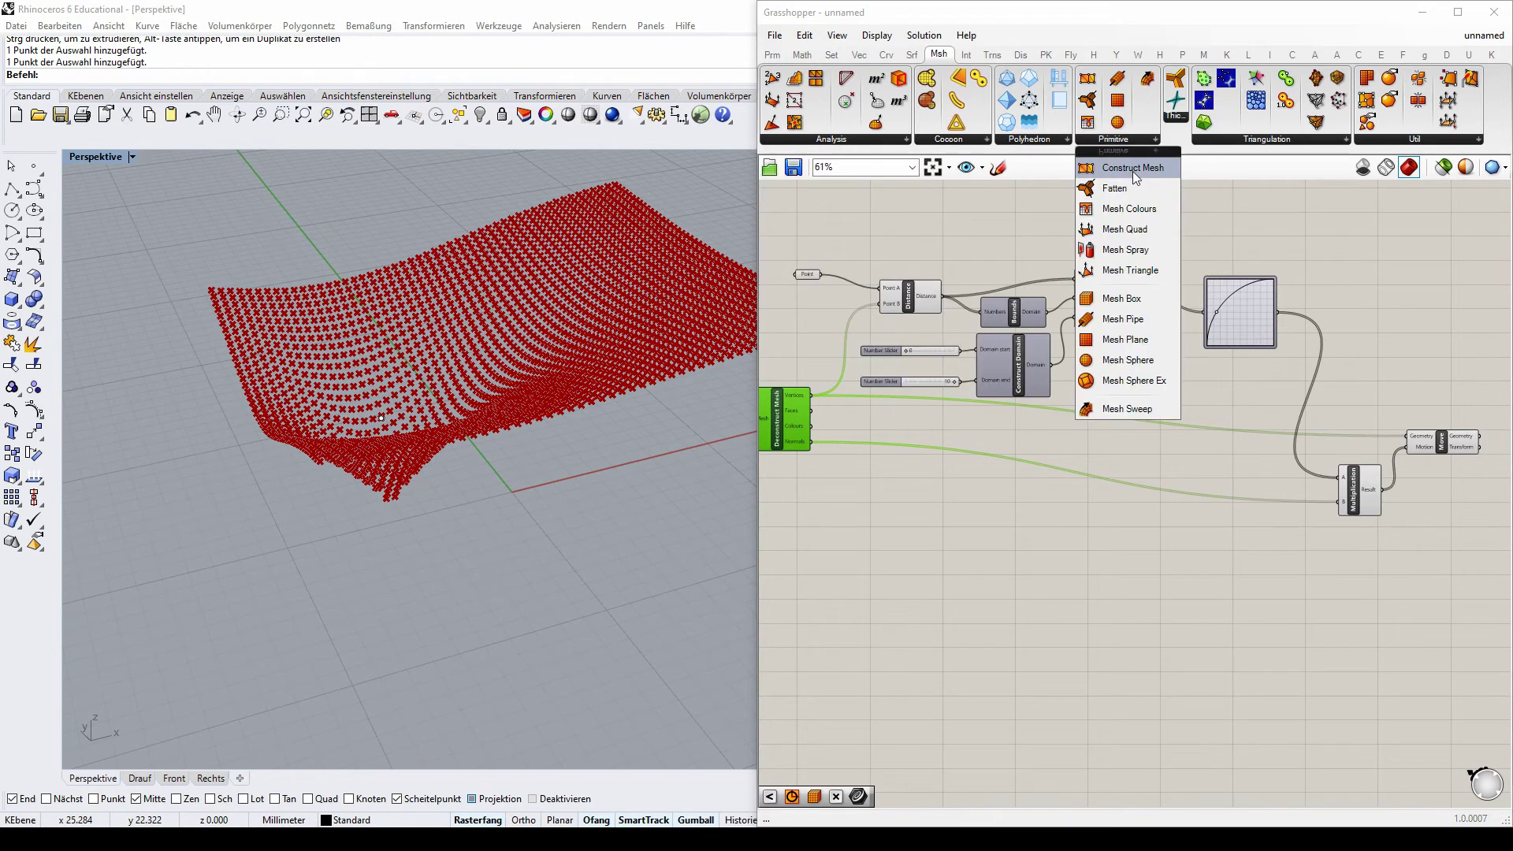
left_click_drag(1136, 175, 1392, 482)
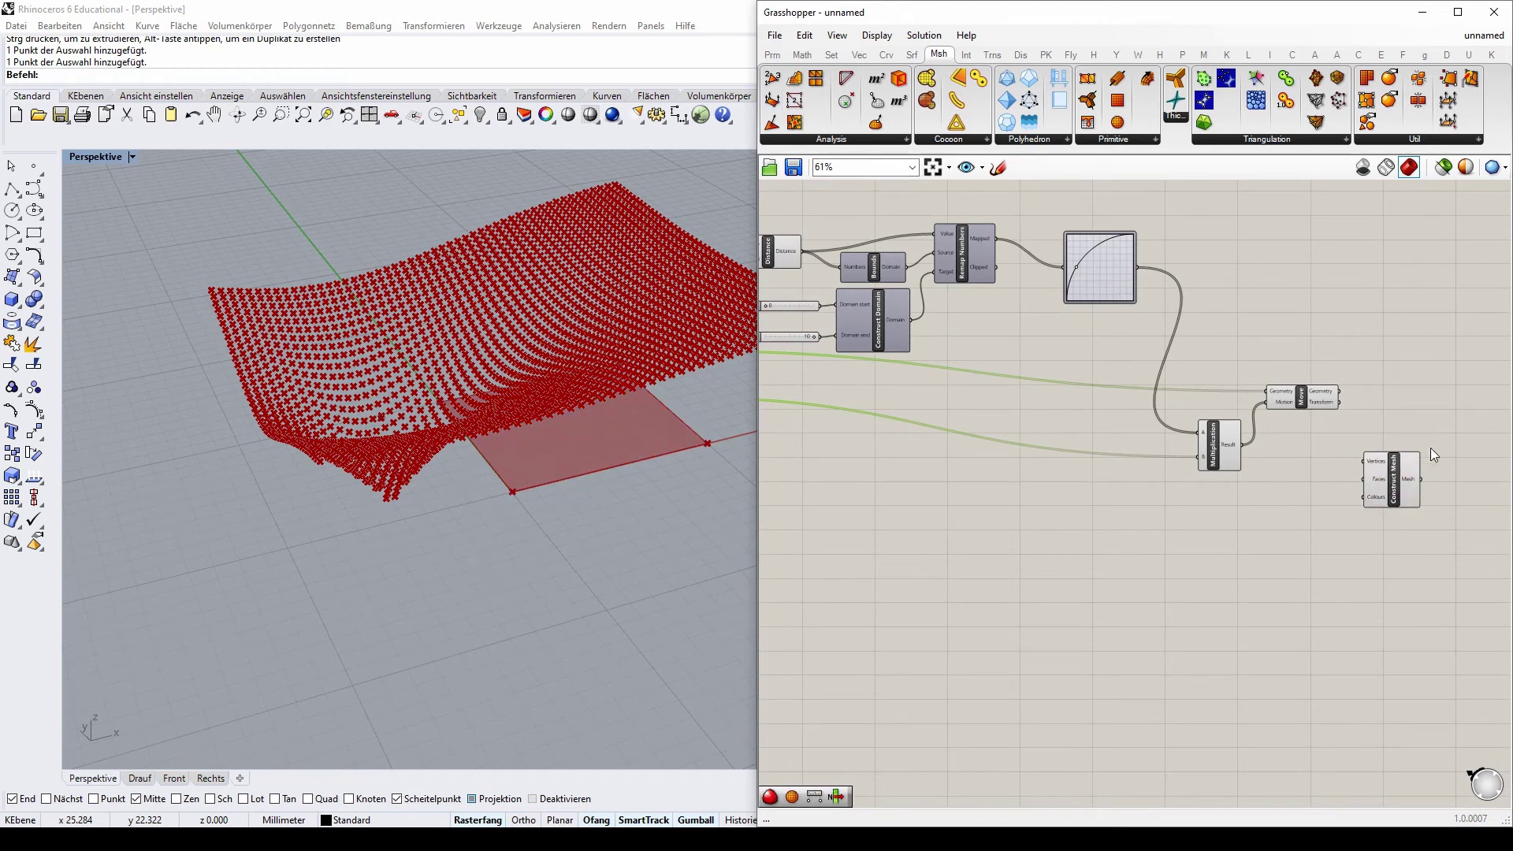
- Connect Move's Geometry output to Construct Mesh's Vertices input and shift the Move component above the Multiplication component
scroll(1430, 449, "up", 2)
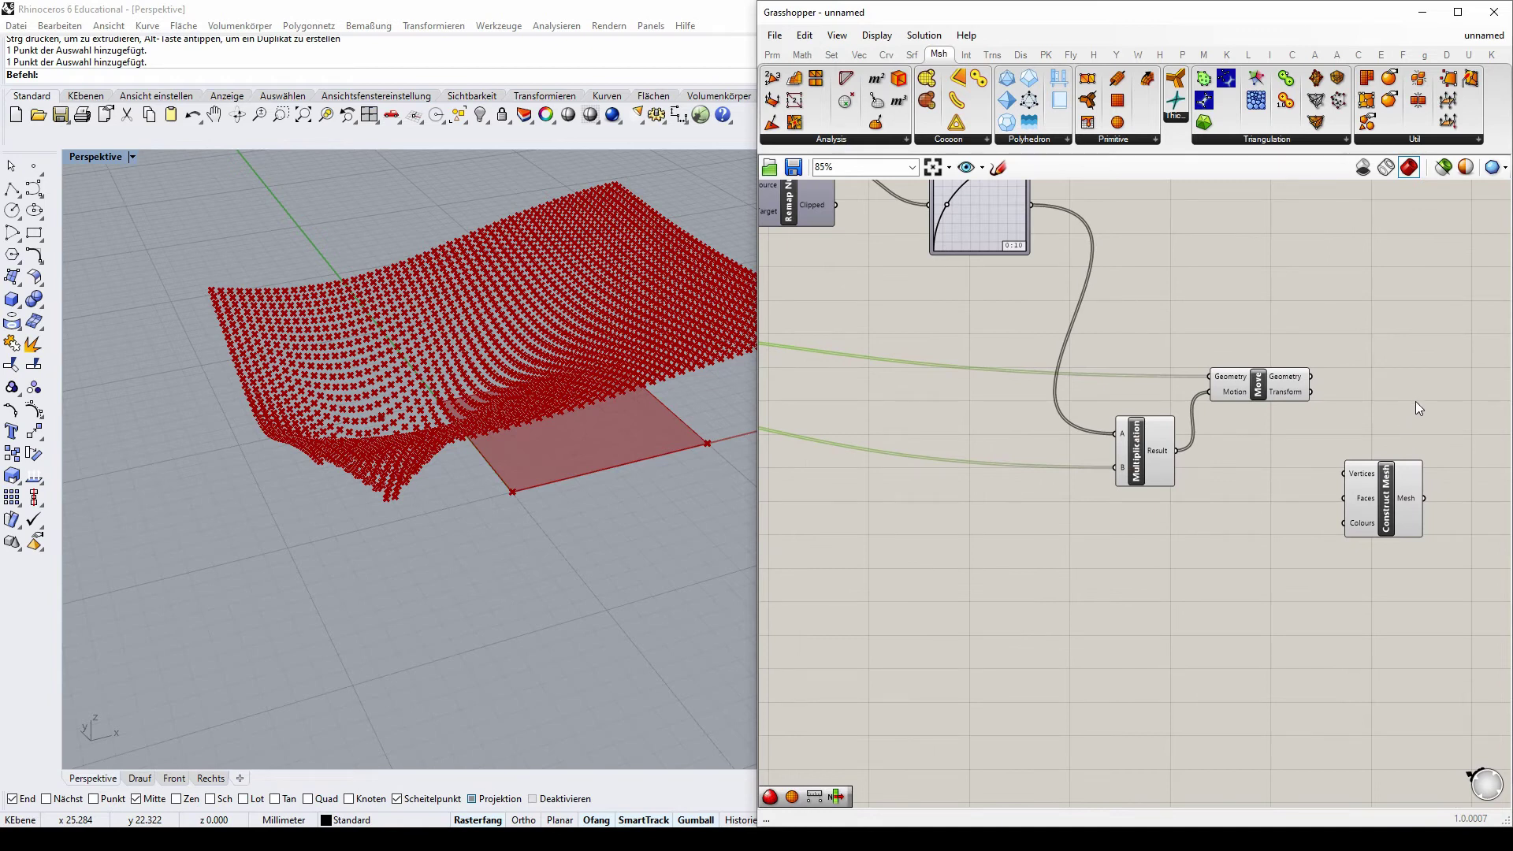
scroll(1416, 401, "up", 1)
left_click(1395, 473)
left_click(1050, 281)
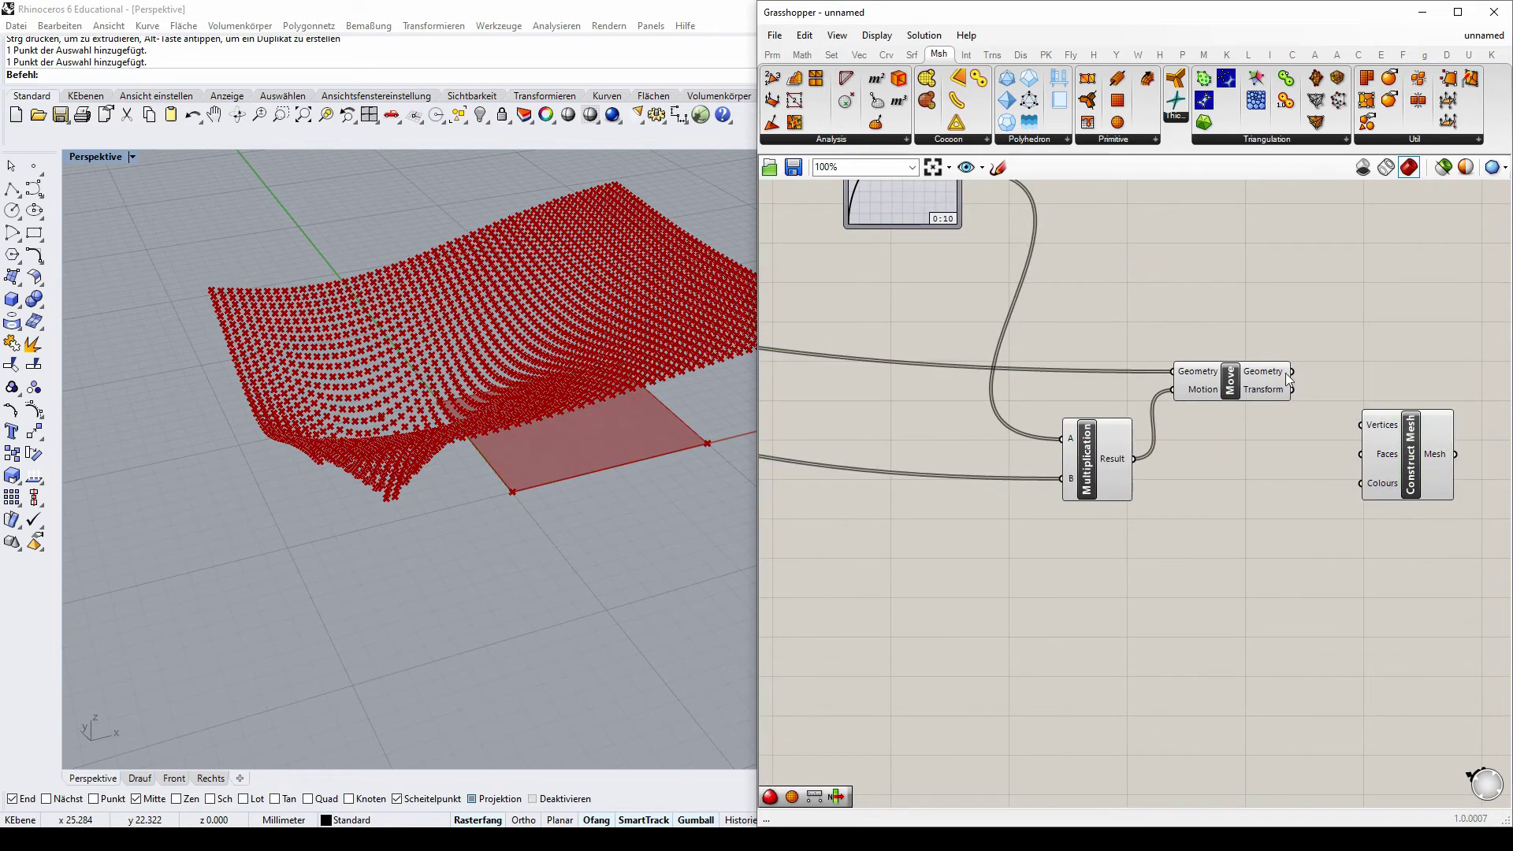
left_click_drag(1252, 371, 1353, 424)
left_click(1296, 424)
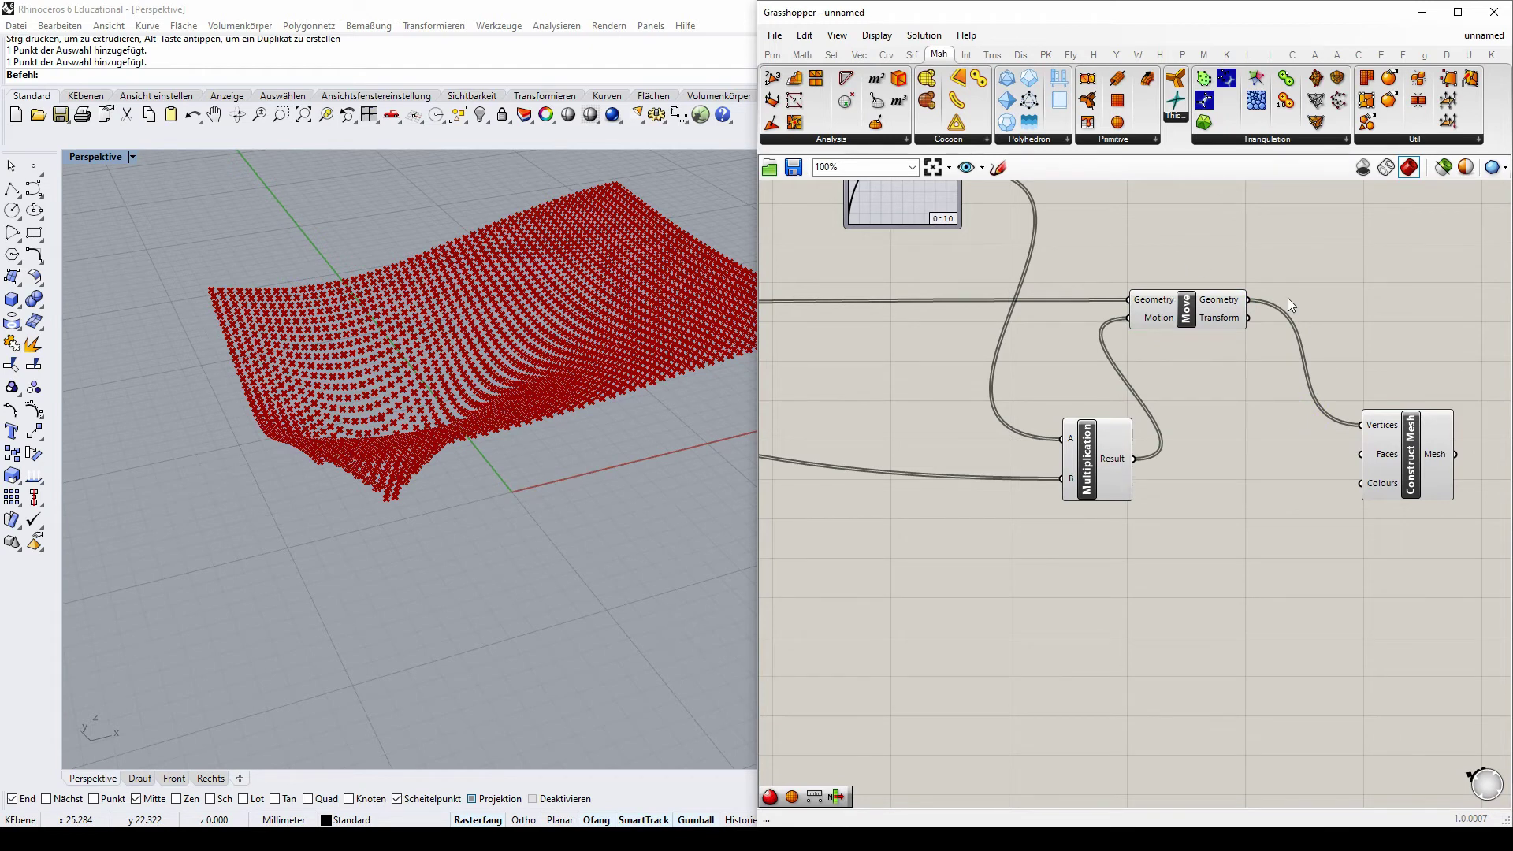
scroll(1287, 298, "down", 3)
left_click(1251, 317)
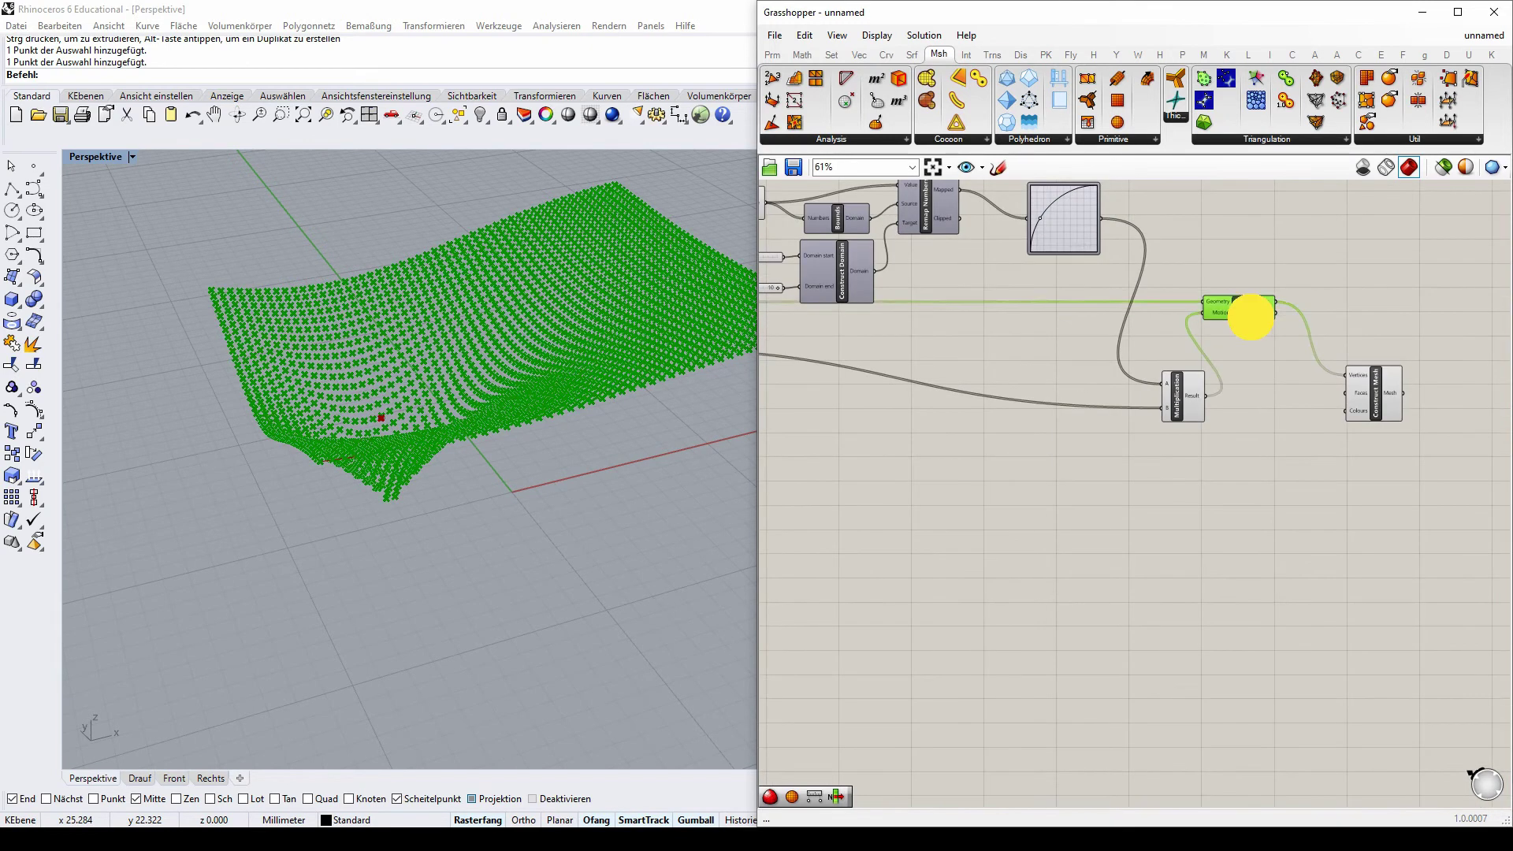
- Examine the outputs of Deconstruct Mesh and the deformed point grid from above and from a low angle
scroll(1276, 268, "down", 3)
scroll(1012, 224, "up", 3)
scroll(1043, 278, "up", 1)
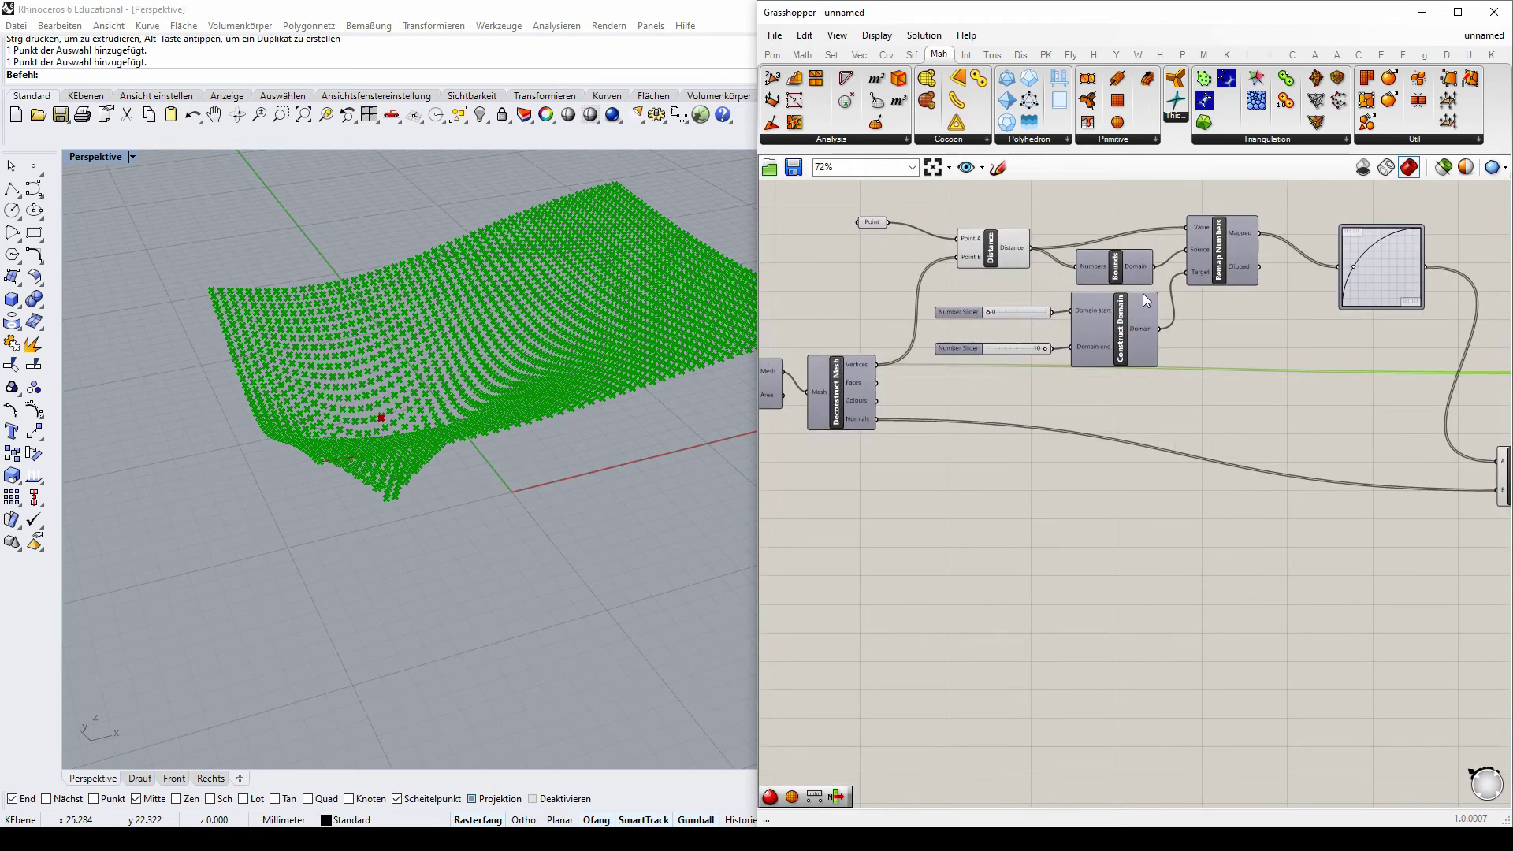
scroll(838, 339, "up", 2)
scroll(904, 385, "up", 2)
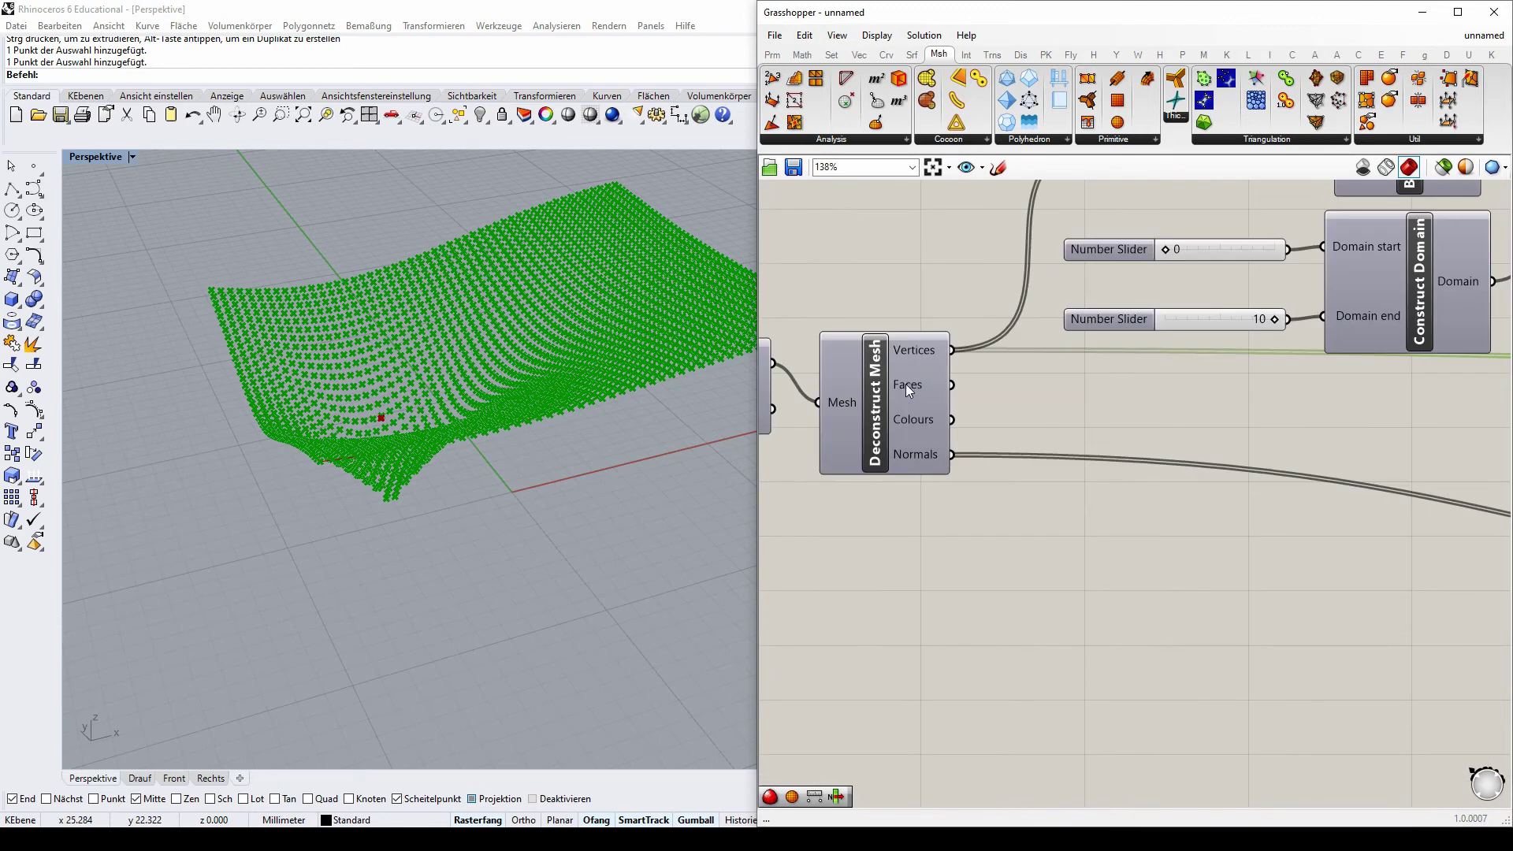
right_click_drag(433, 267, 438, 317)
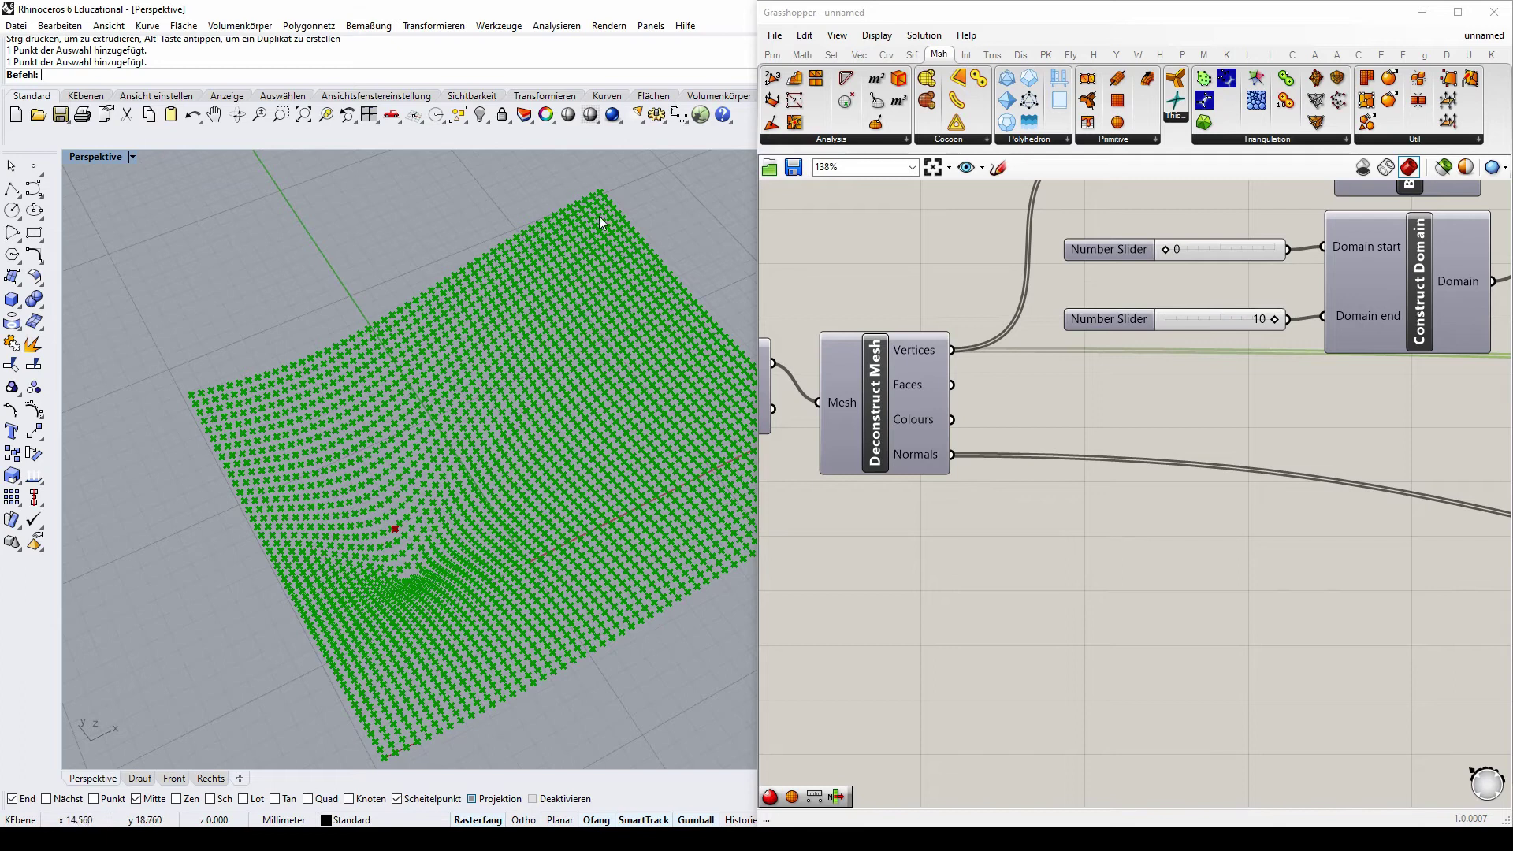
scroll(872, 362, "down", 2)
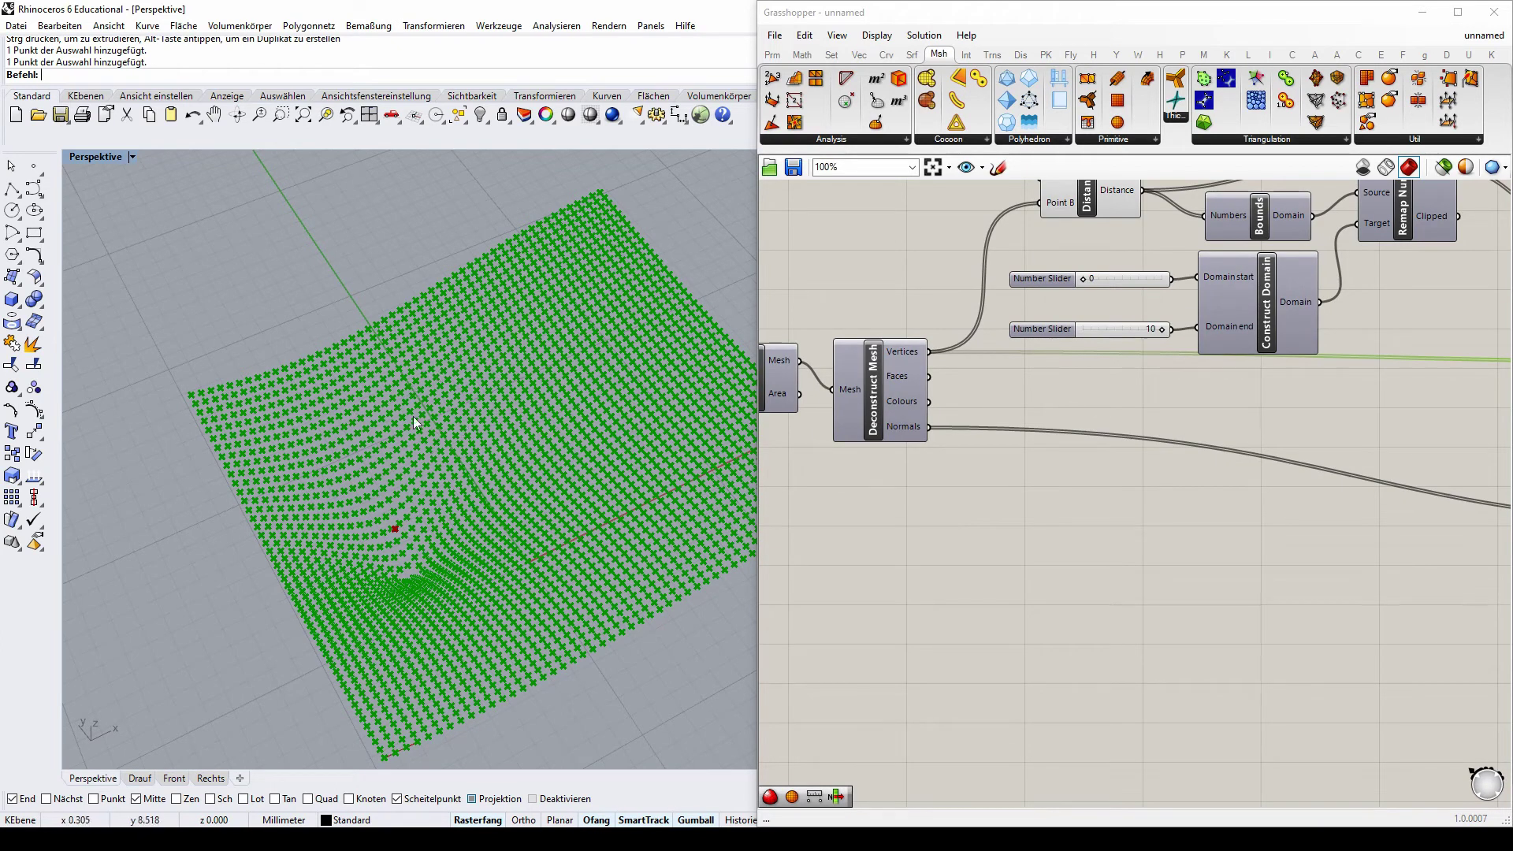
right_click_drag(408, 450, 462, 337)
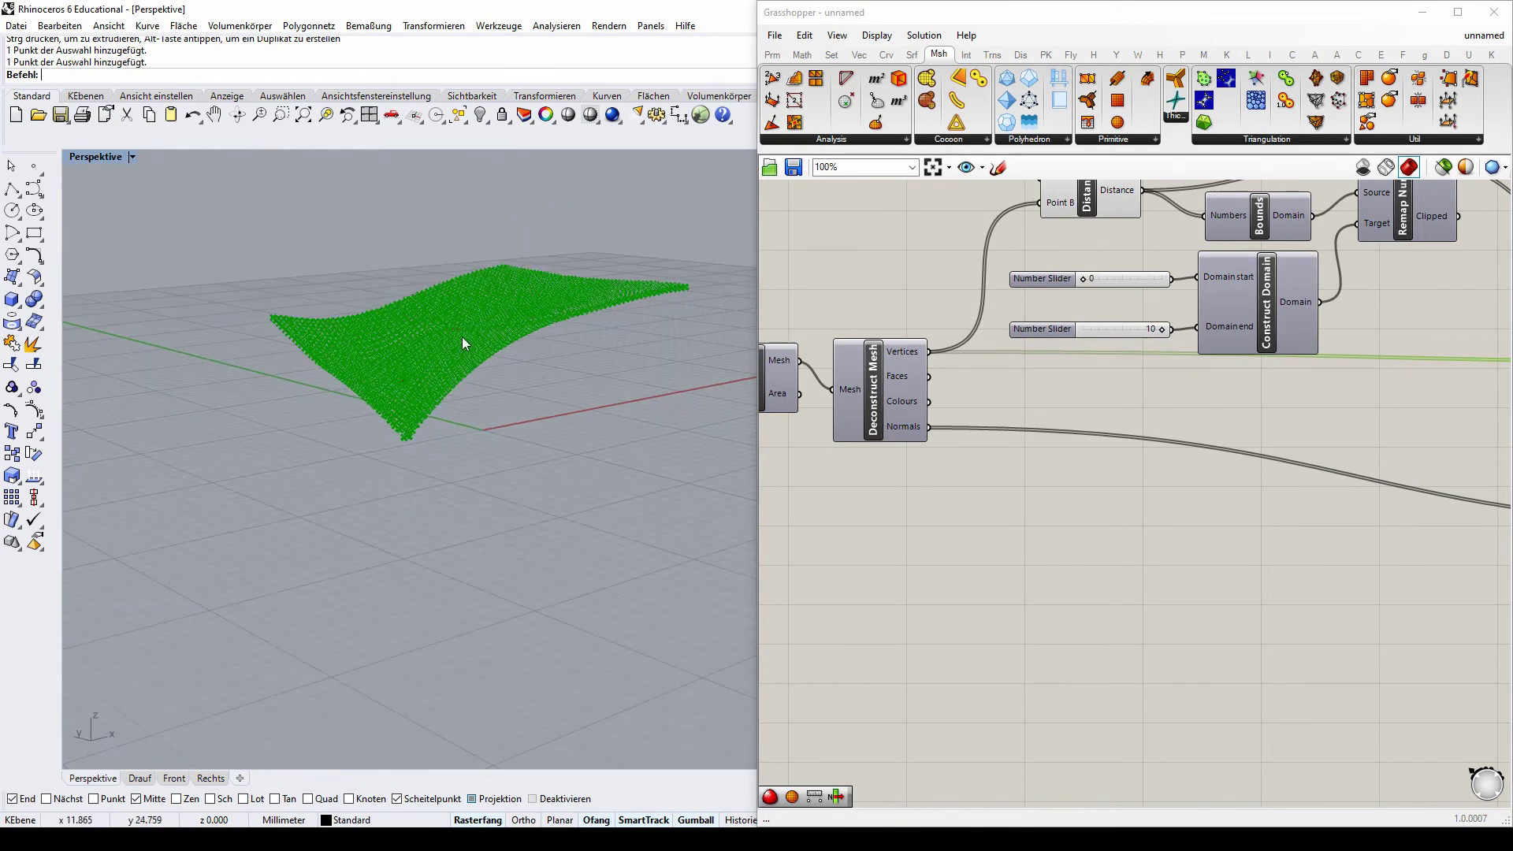
scroll(1004, 398, "down", 1)
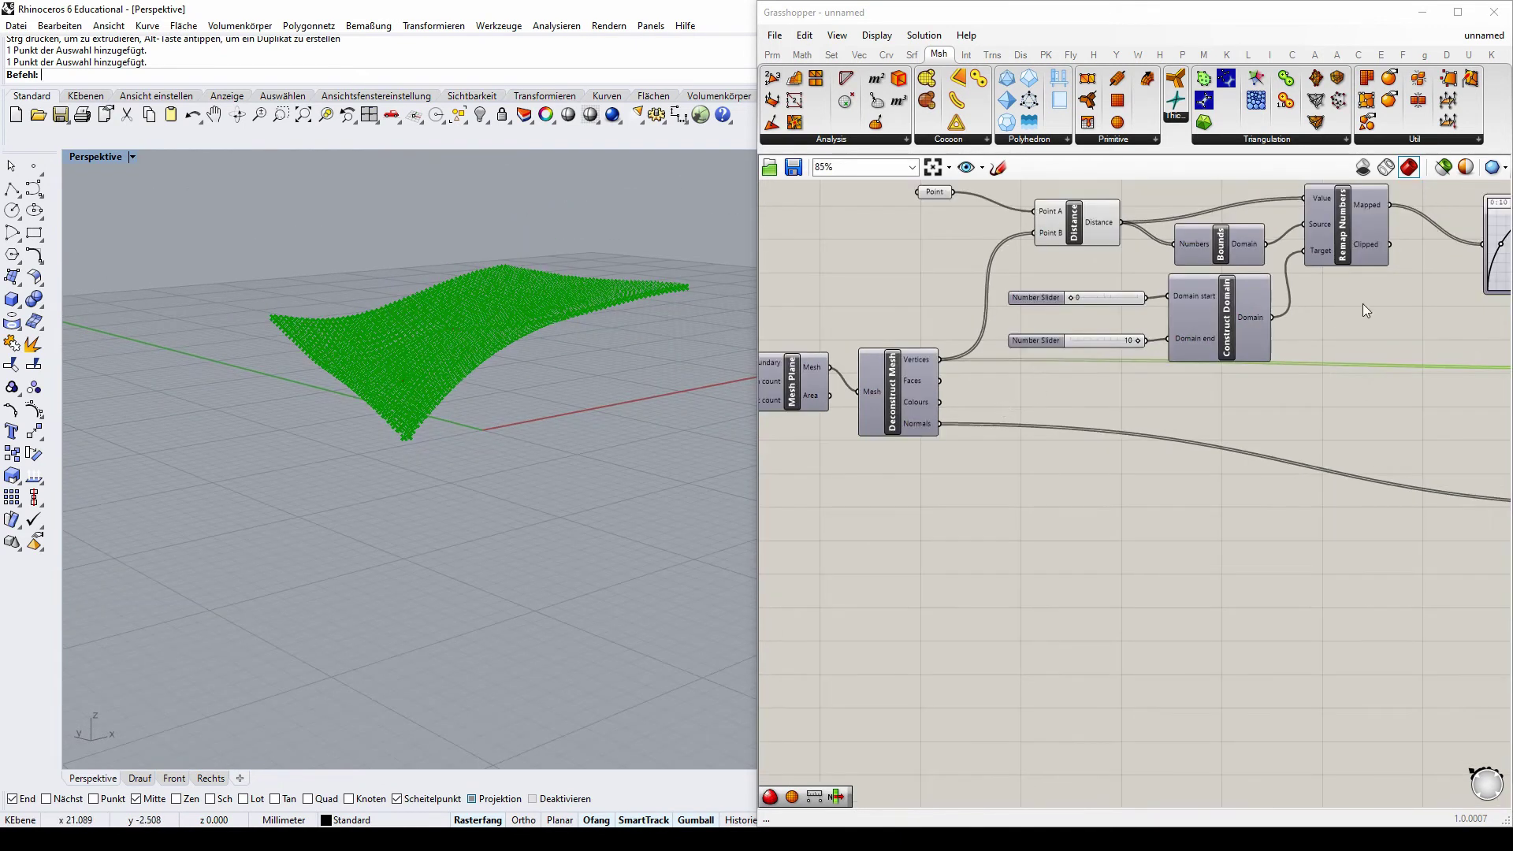
- Connect Deconstruct Mesh's Faces output to Construct Mesh's Faces input
scroll(959, 364, "up", 1)
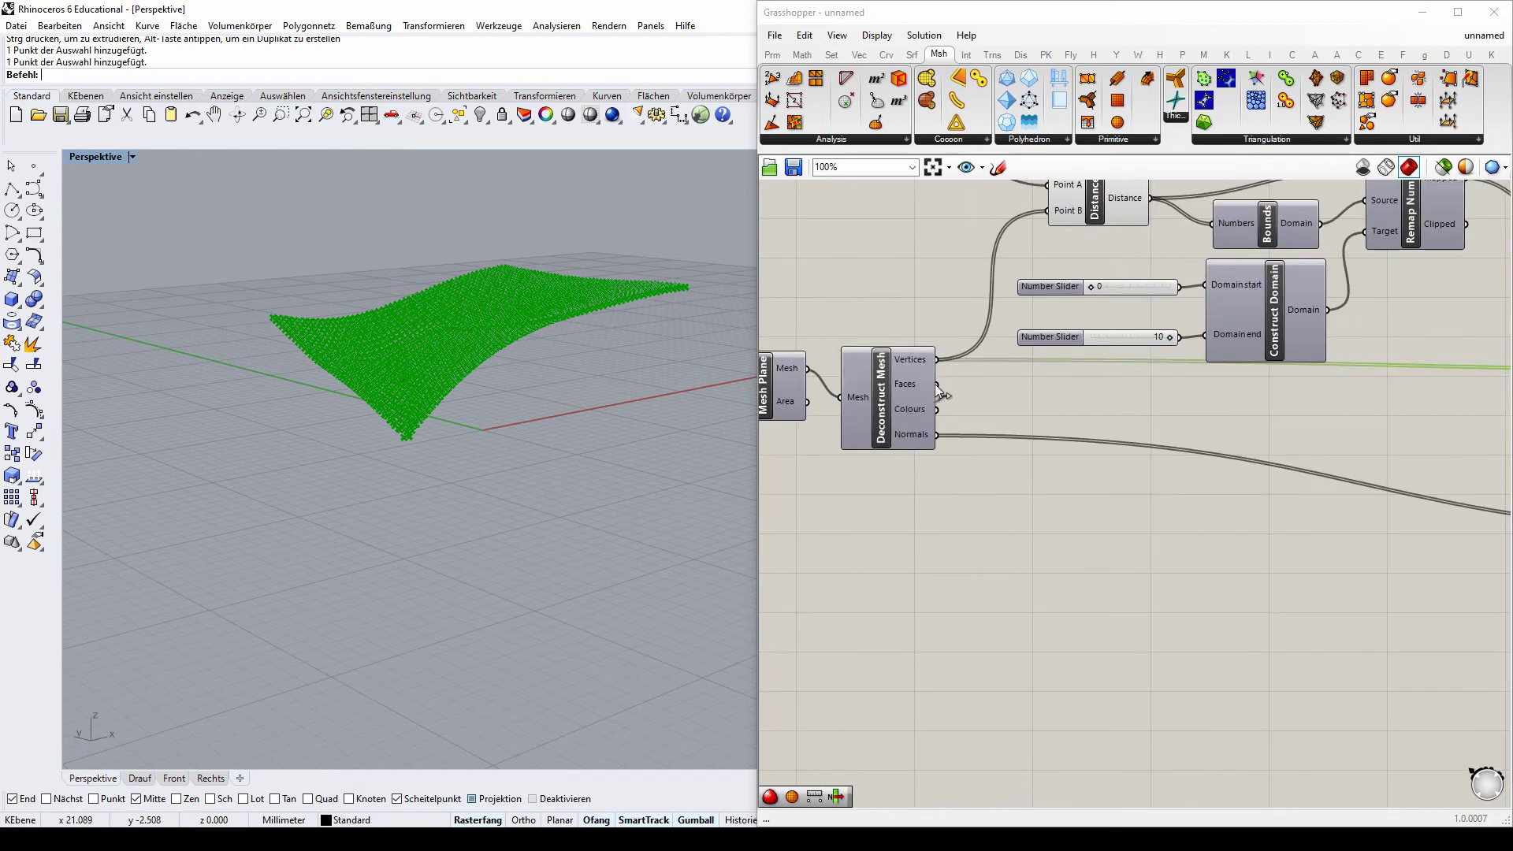
left_click_drag(937, 383, 1259, 480)
scroll(955, 334, "down", 3)
scroll(1118, 362, "up", 2)
scroll(1201, 394, "up", 2)
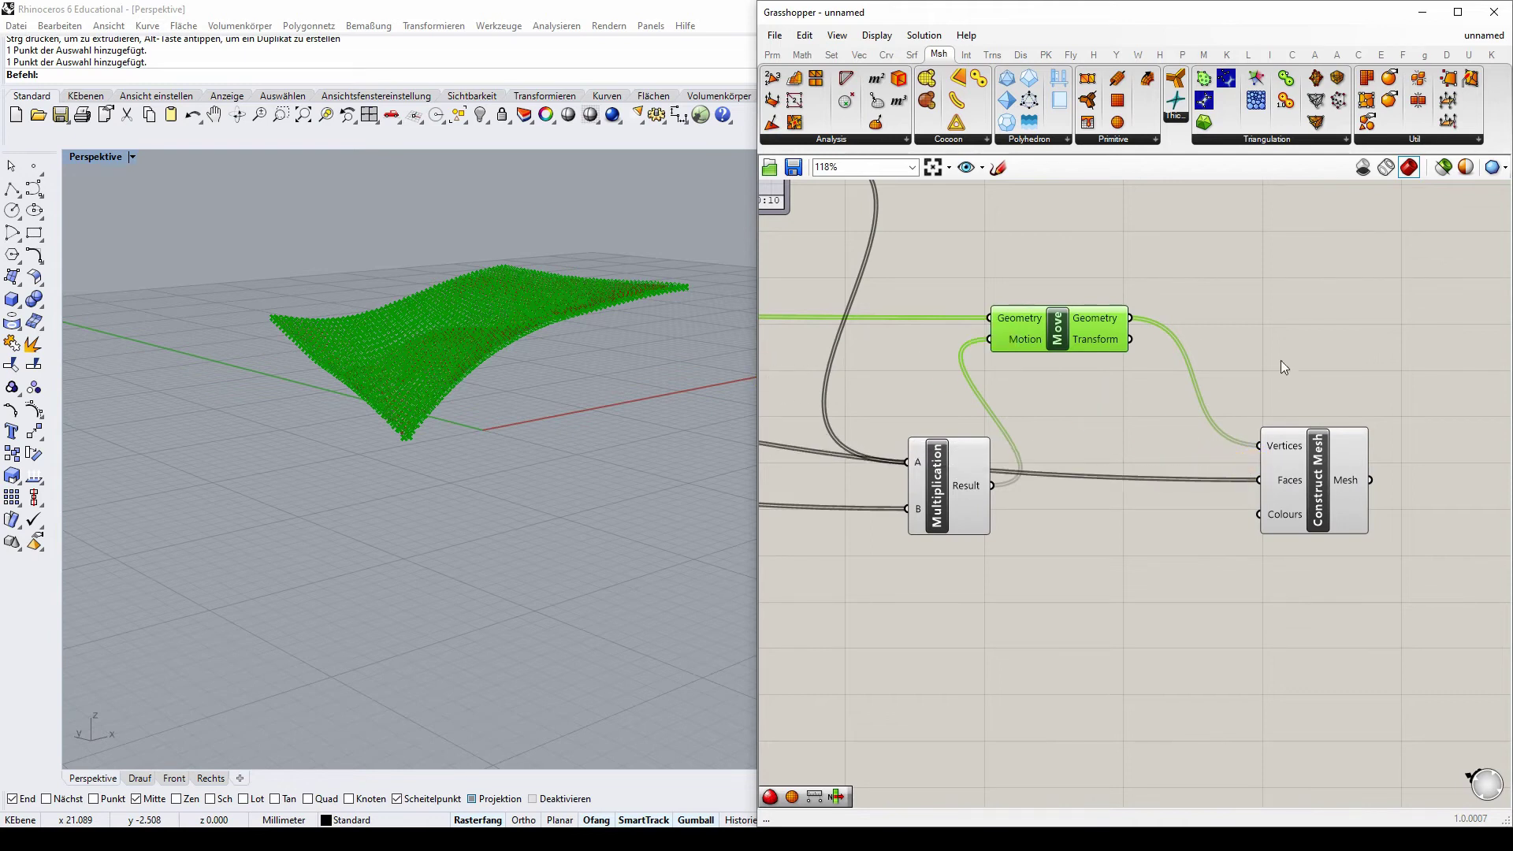
- Tidy the wiring by moving Multiplication up beside the Graph Mapper and Move down closer to Construct Mesh
scroll(1292, 341, "down", 4)
scroll(1048, 343, "up", 5)
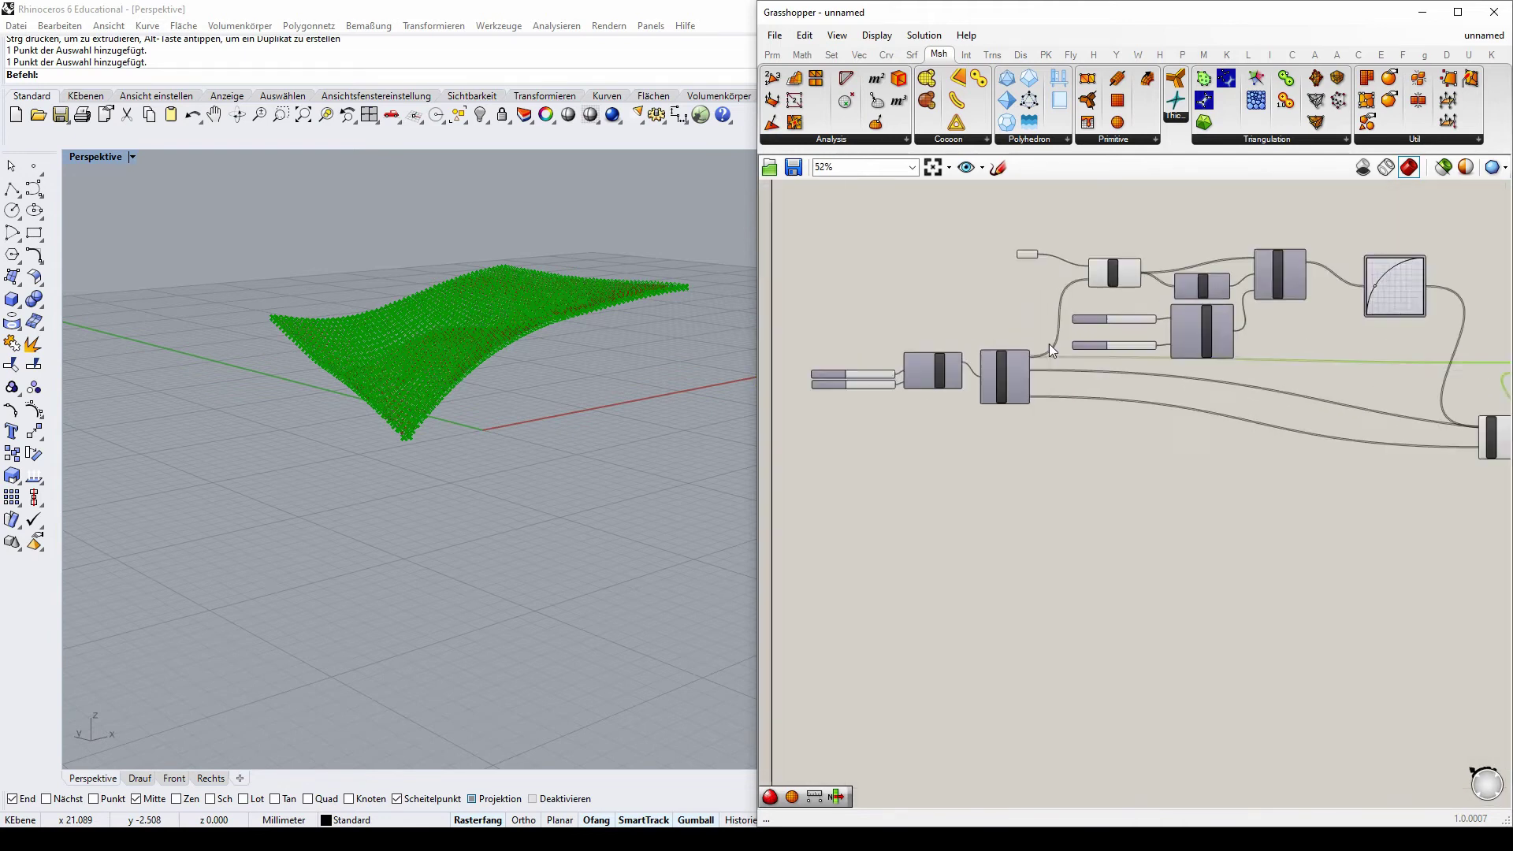
left_click(979, 394)
left_click_drag(980, 394, 990, 420)
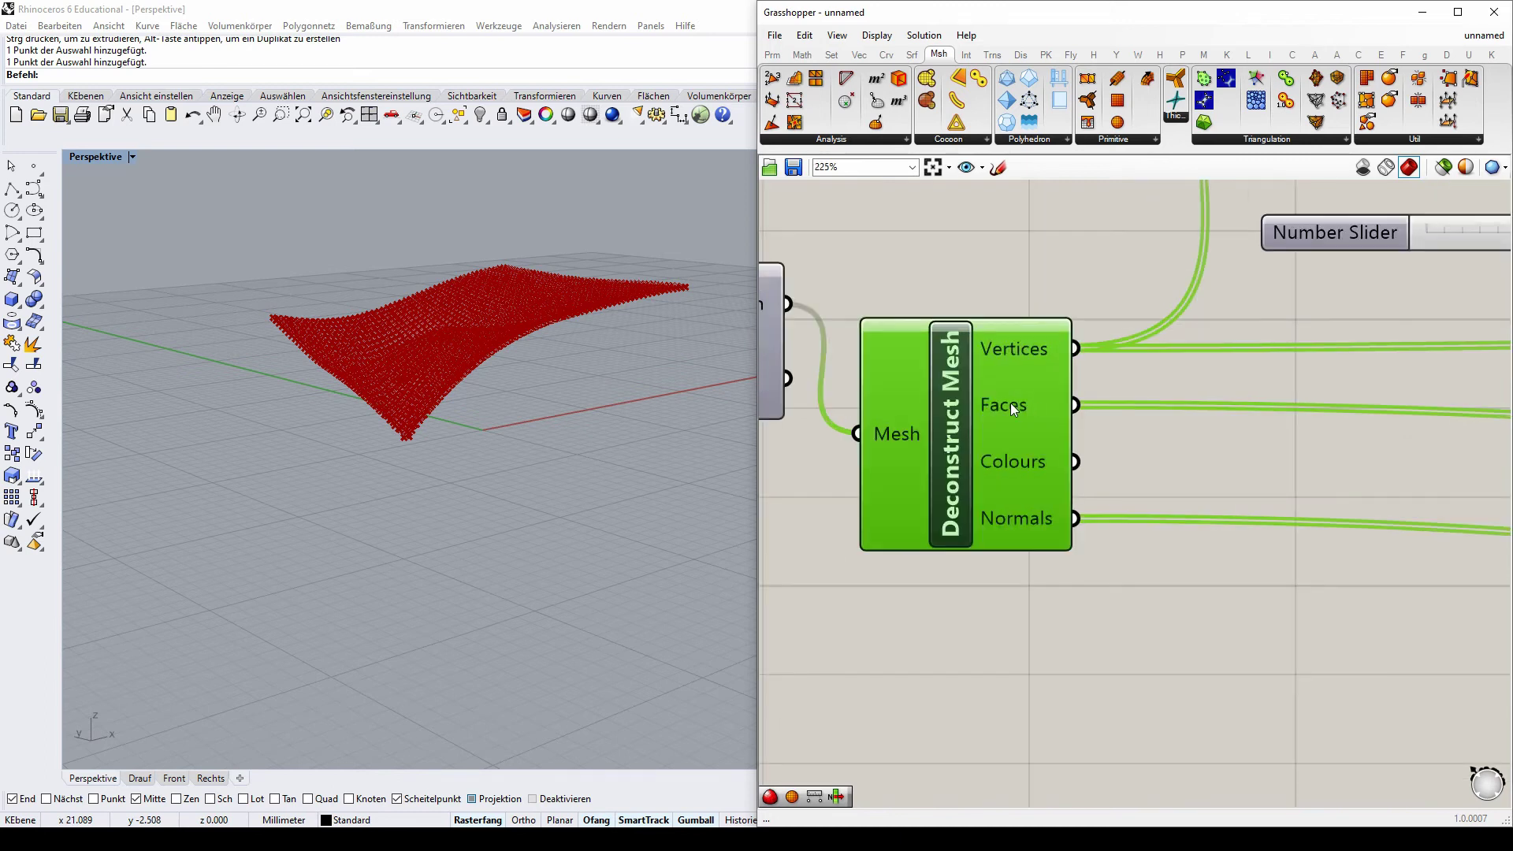
scroll(1003, 405, "down", 8)
scroll(1105, 379, "up", 5)
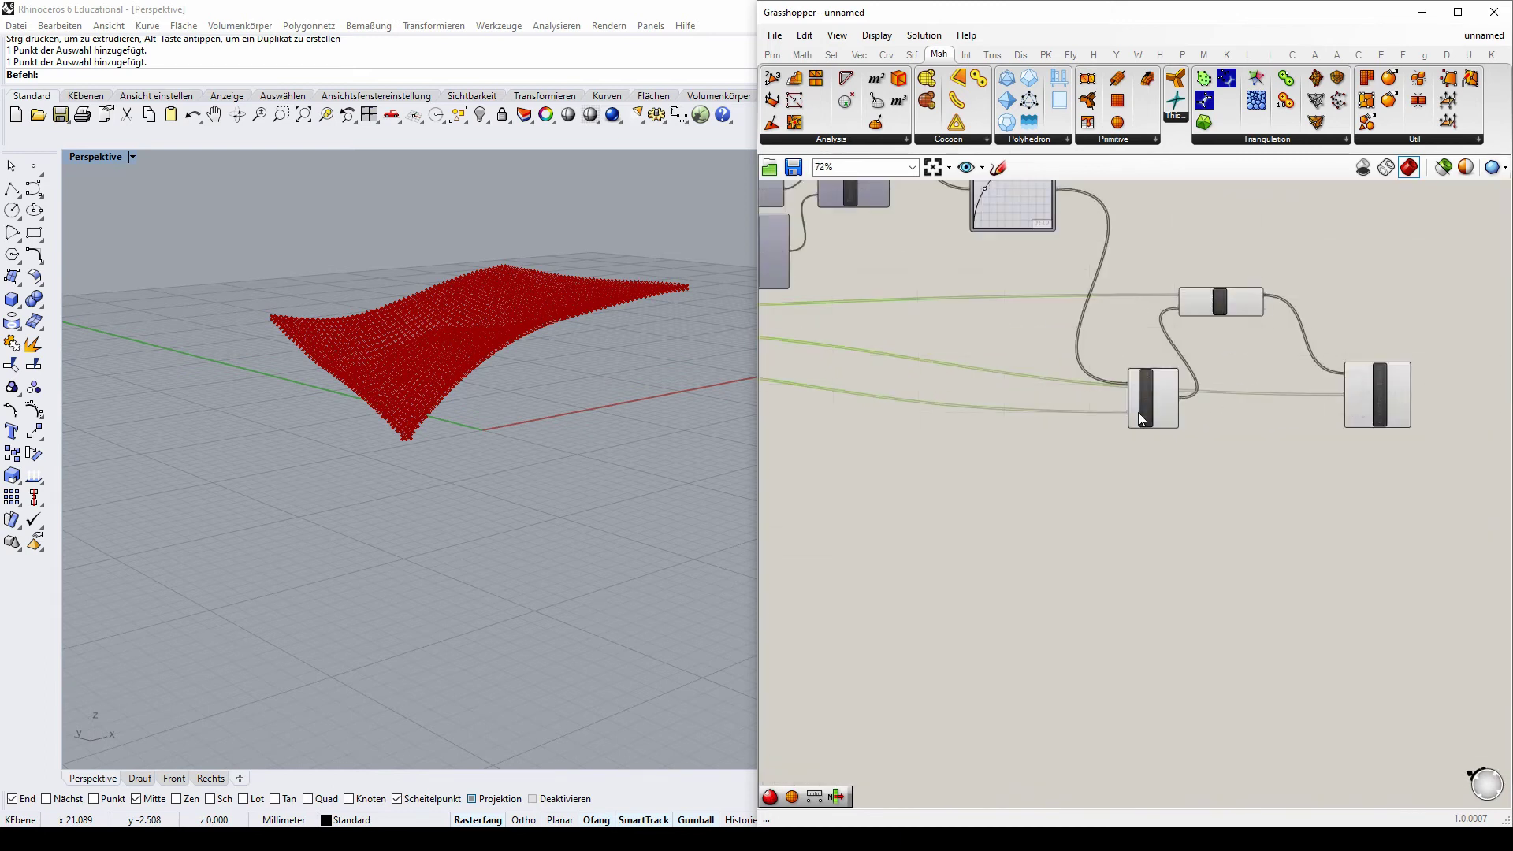
left_click_drag(1155, 393, 1110, 249)
left_click_drag(1209, 304, 1217, 343)
left_click(1208, 270)
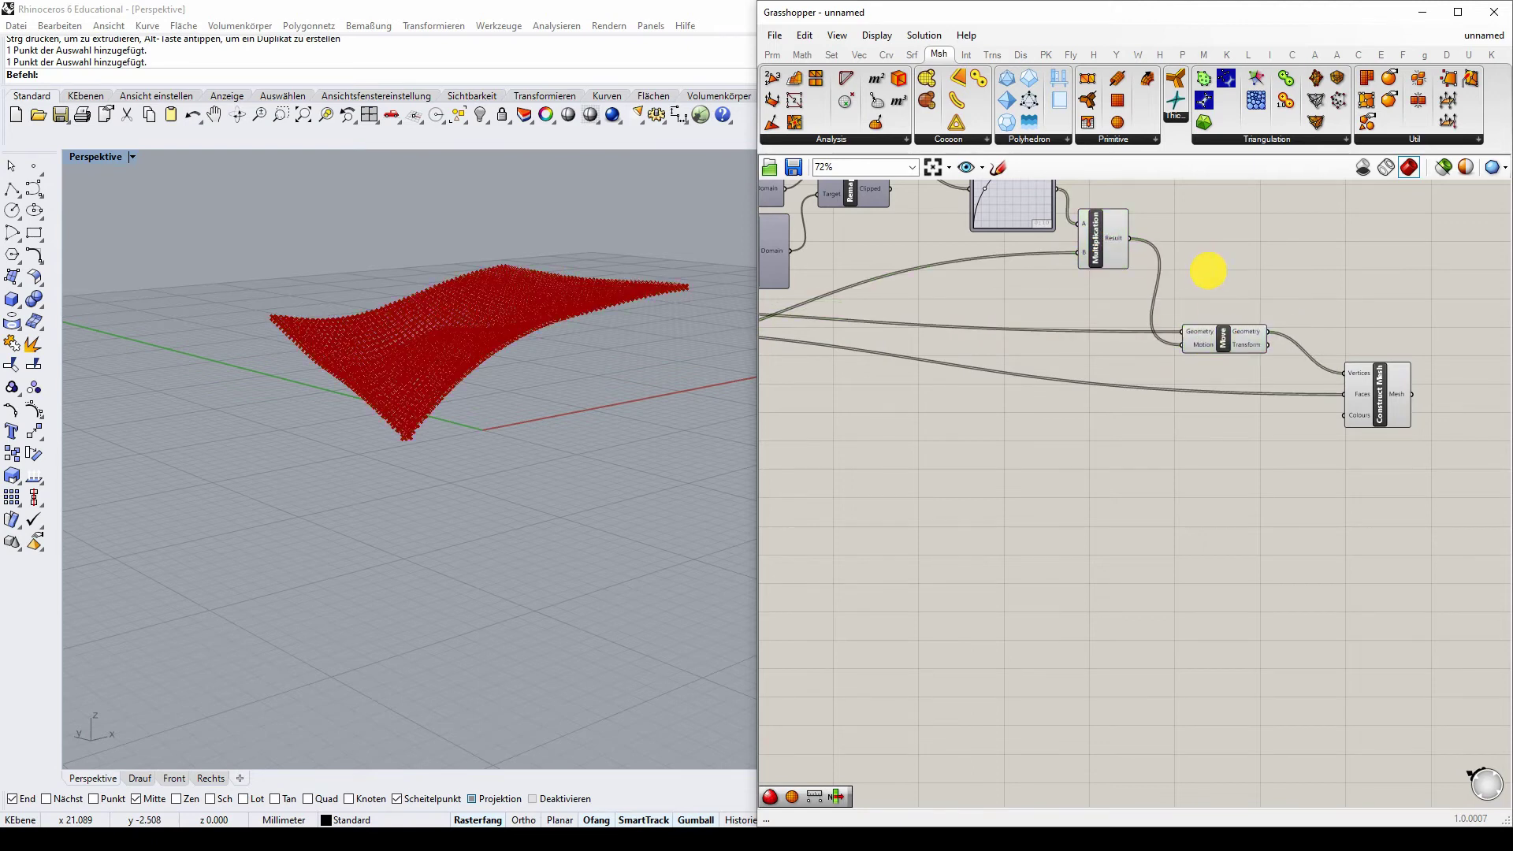
- Turn off the Move component's preview and inspect the rebuilt mesh surface from several angles
scroll(1381, 405, "up", 4)
left_click(1381, 405)
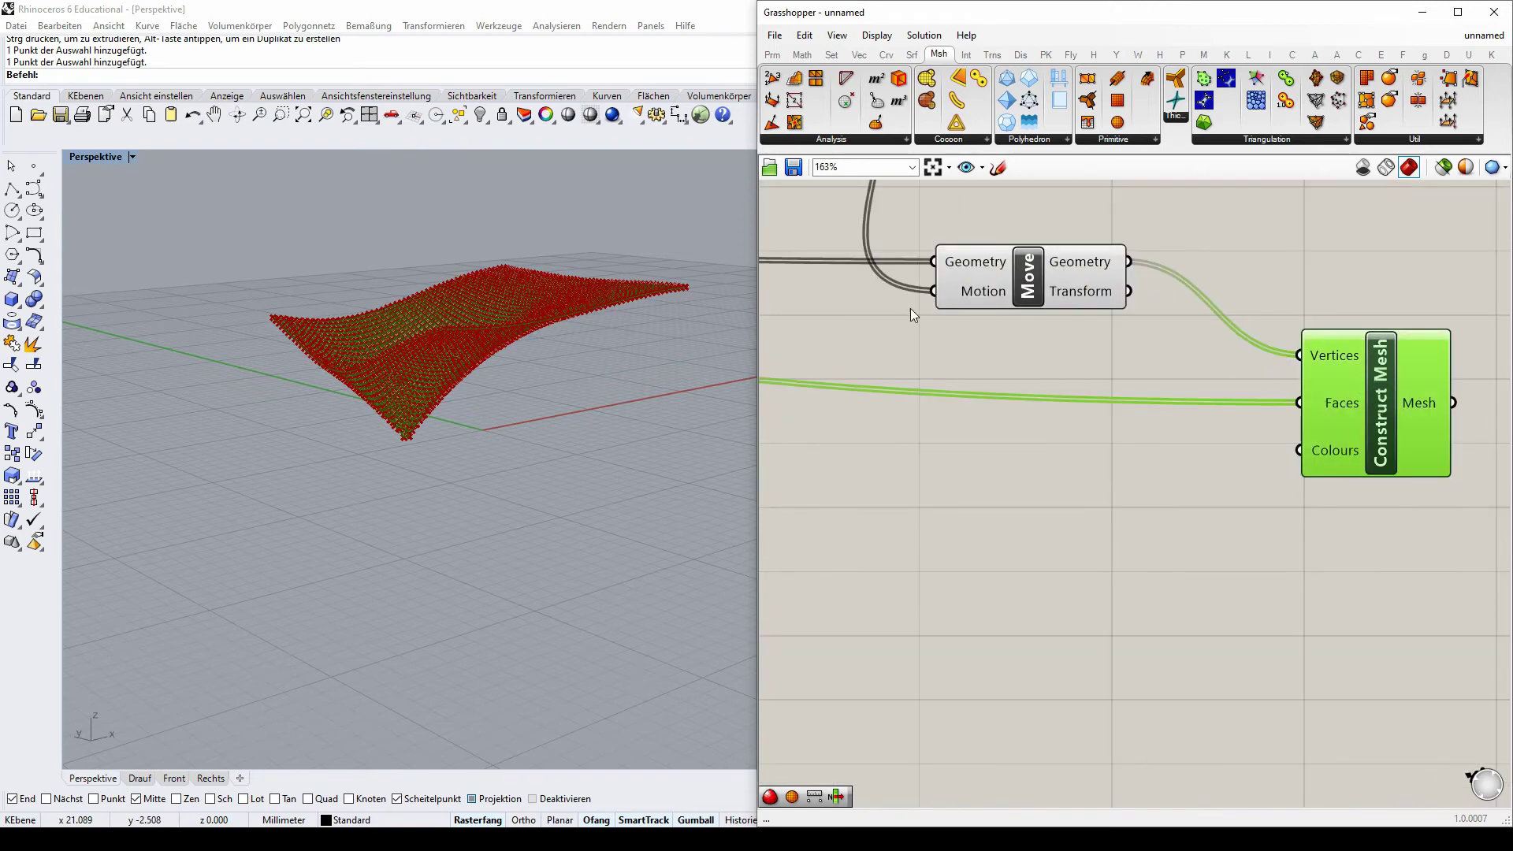
left_click(1023, 280)
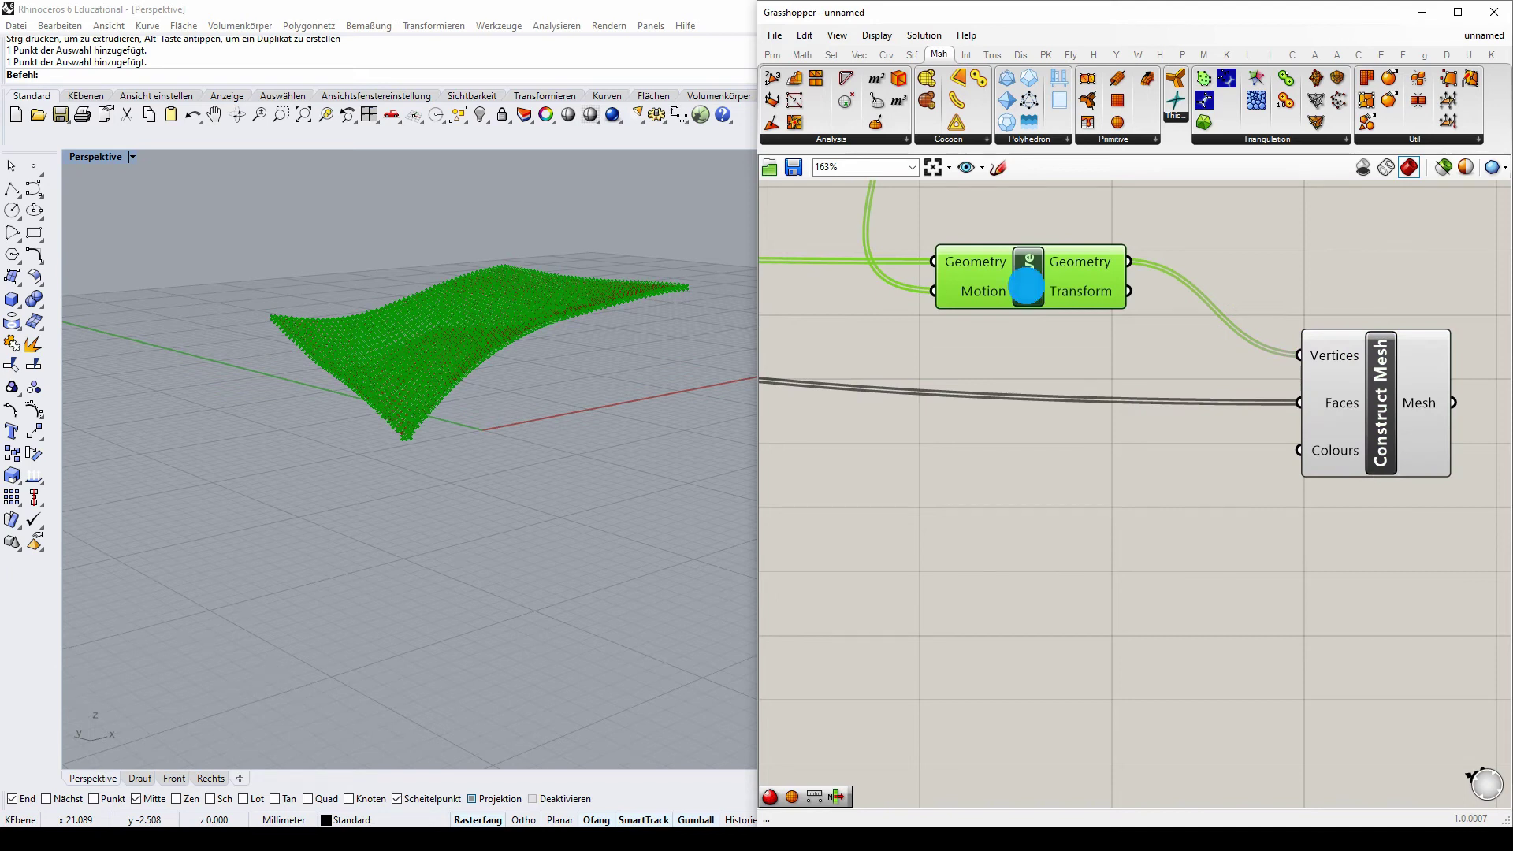
right_click(1026, 288)
left_click(551, 277)
right_click_drag(551, 277, 411, 408)
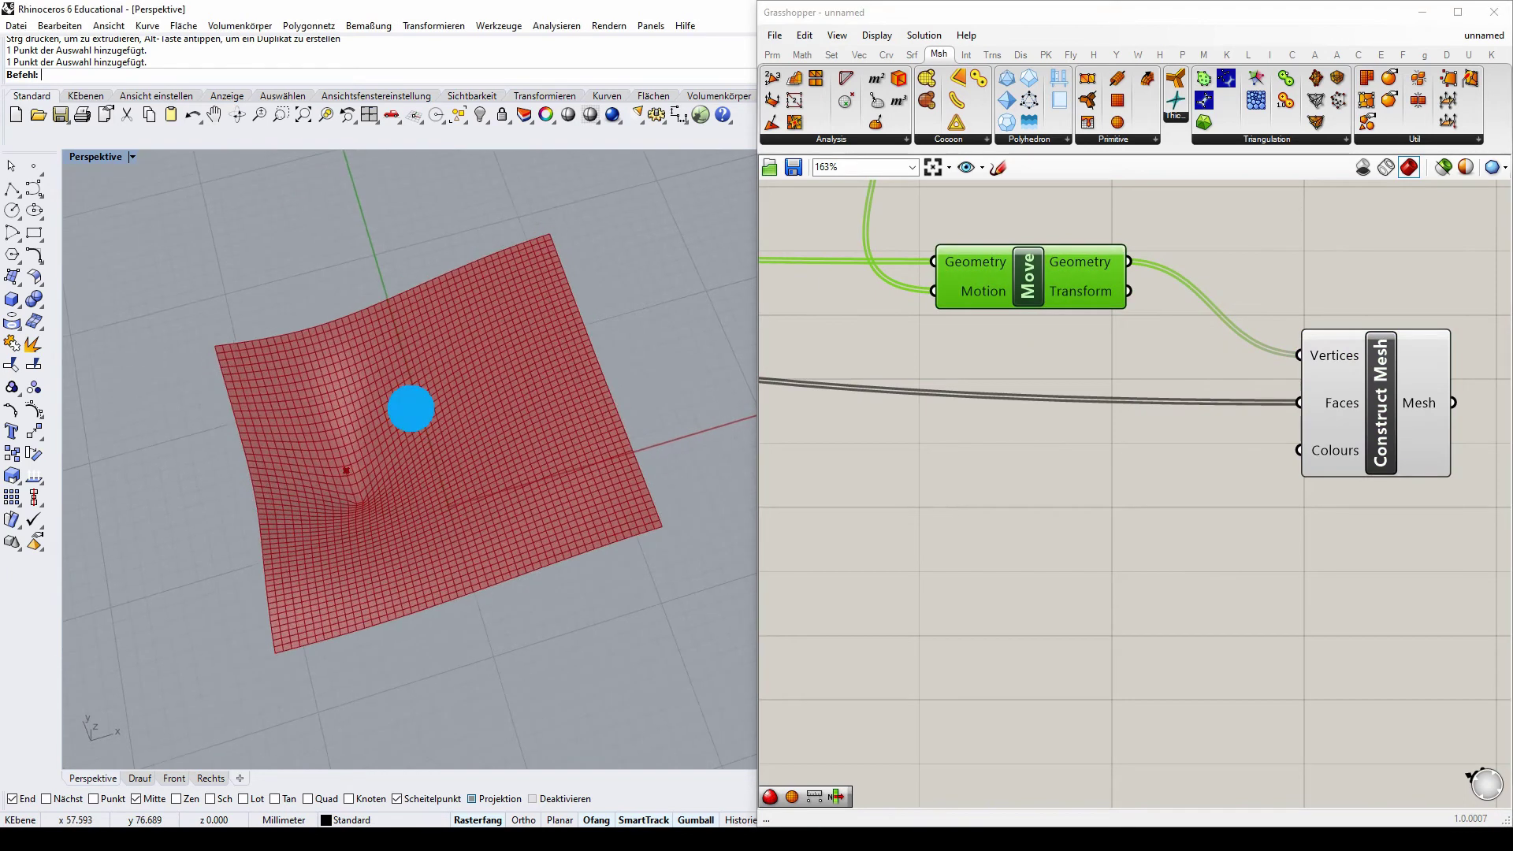
right_click_drag(328, 463, 473, 364)
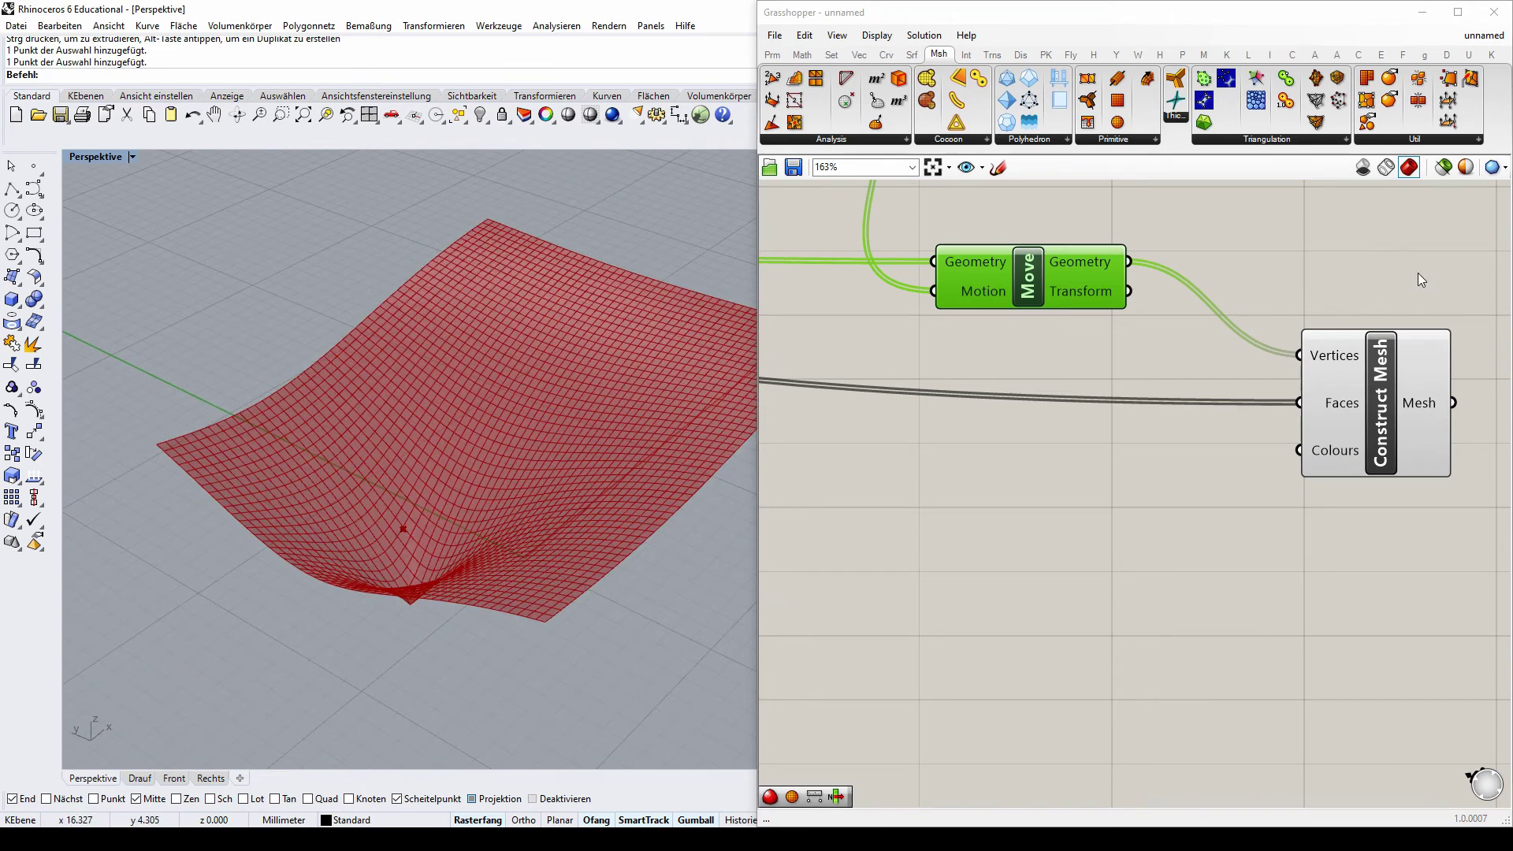
- Hide the preview mesh edges to inspect the smooth shaded surface from above, and show the edges again
scroll(1426, 289, "down", 5)
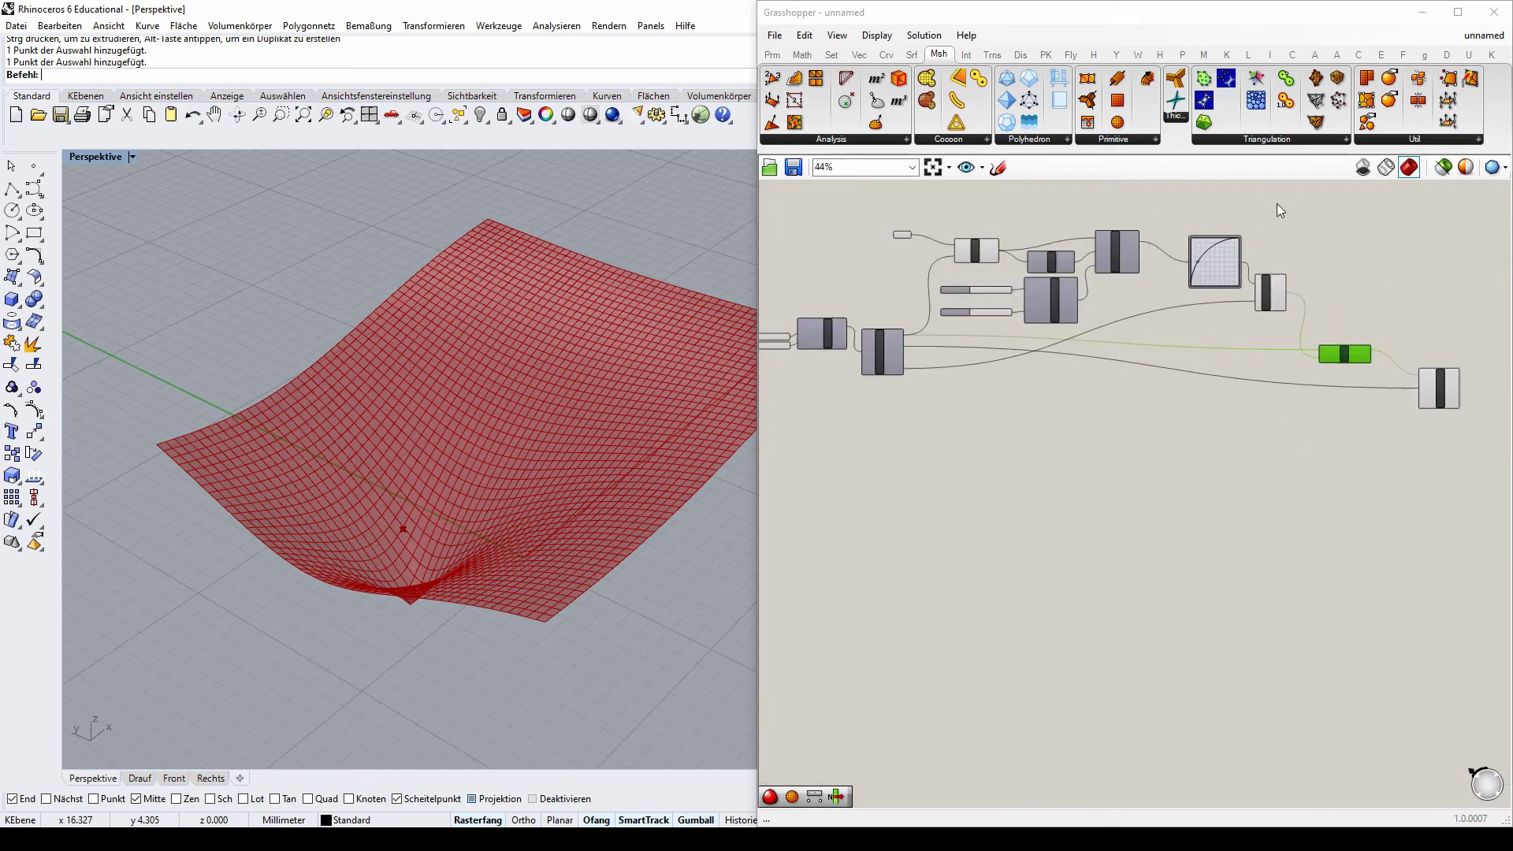
left_click(876, 36)
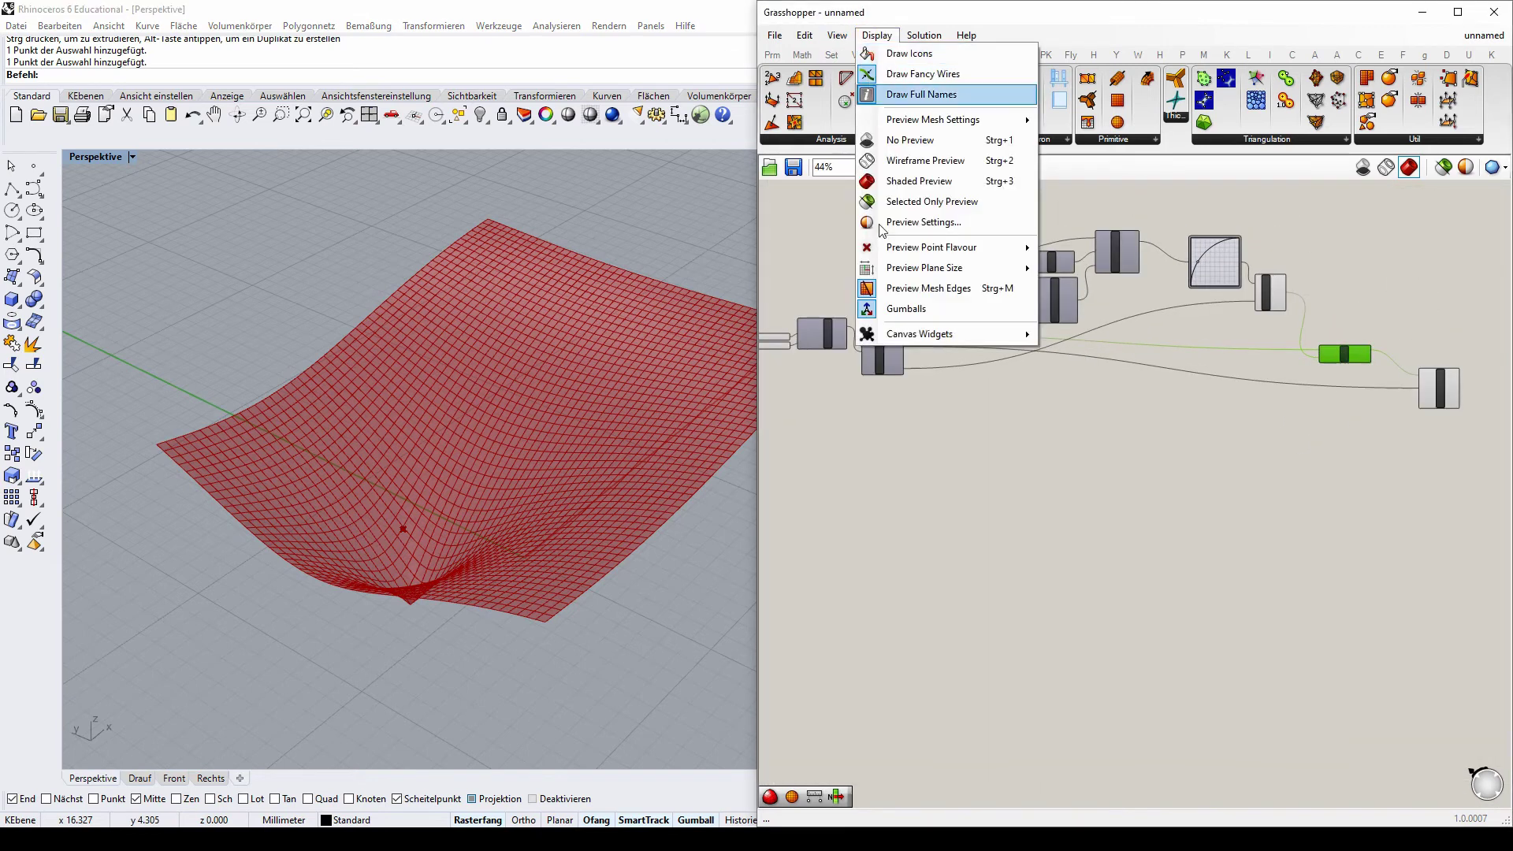
left_click(937, 288)
mouse_move(468, 345)
right_mouse_down()
mouse_move(395, 433)
mouse_move(323, 236)
mouse_move(356, 200)
mouse_move(379, 369)
right_mouse_up()
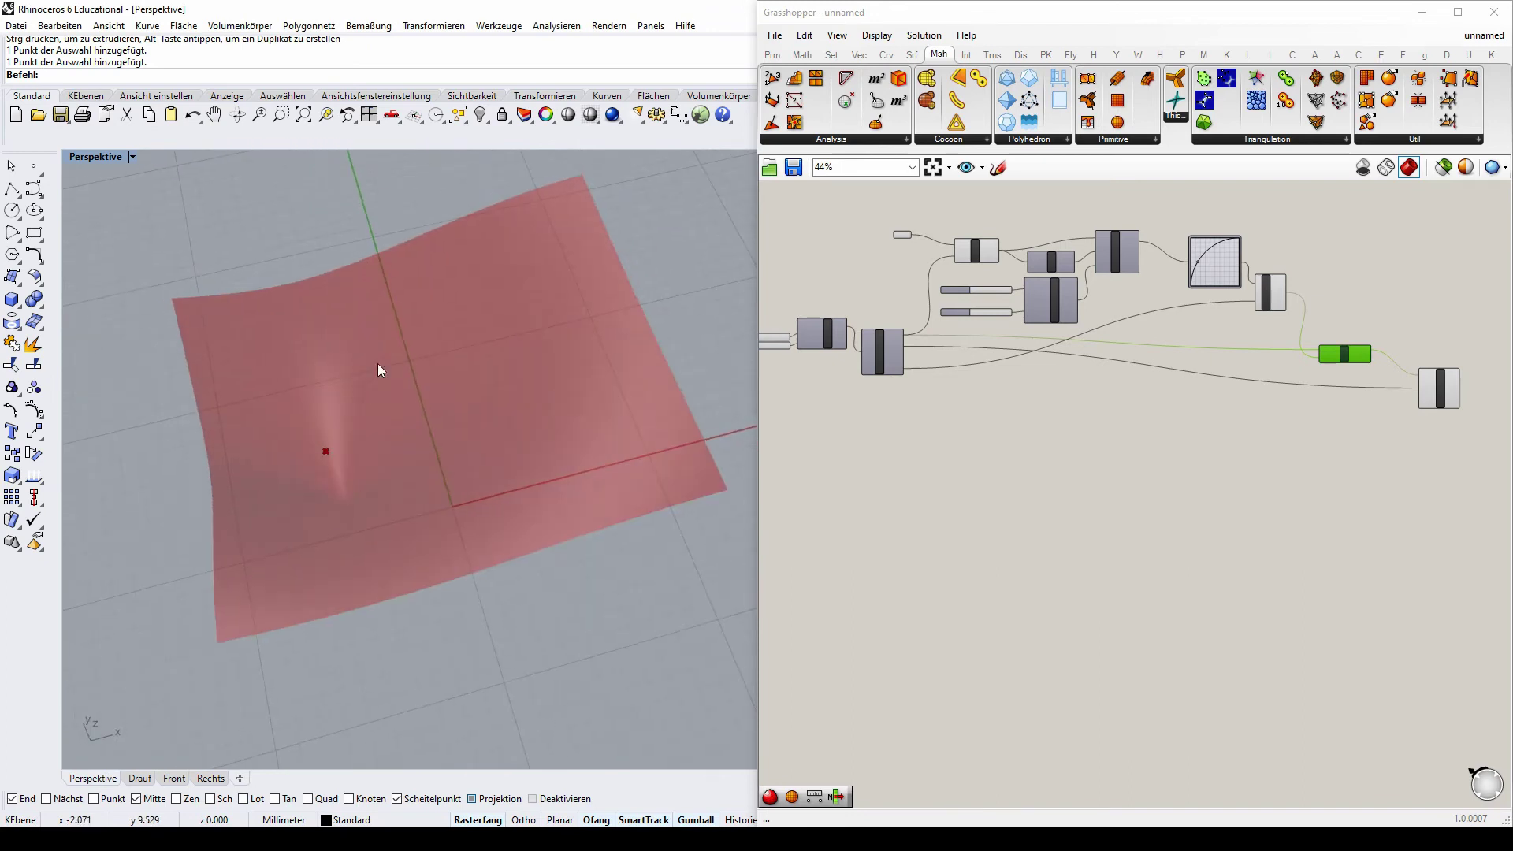
right_click_drag(423, 296, 418, 328)
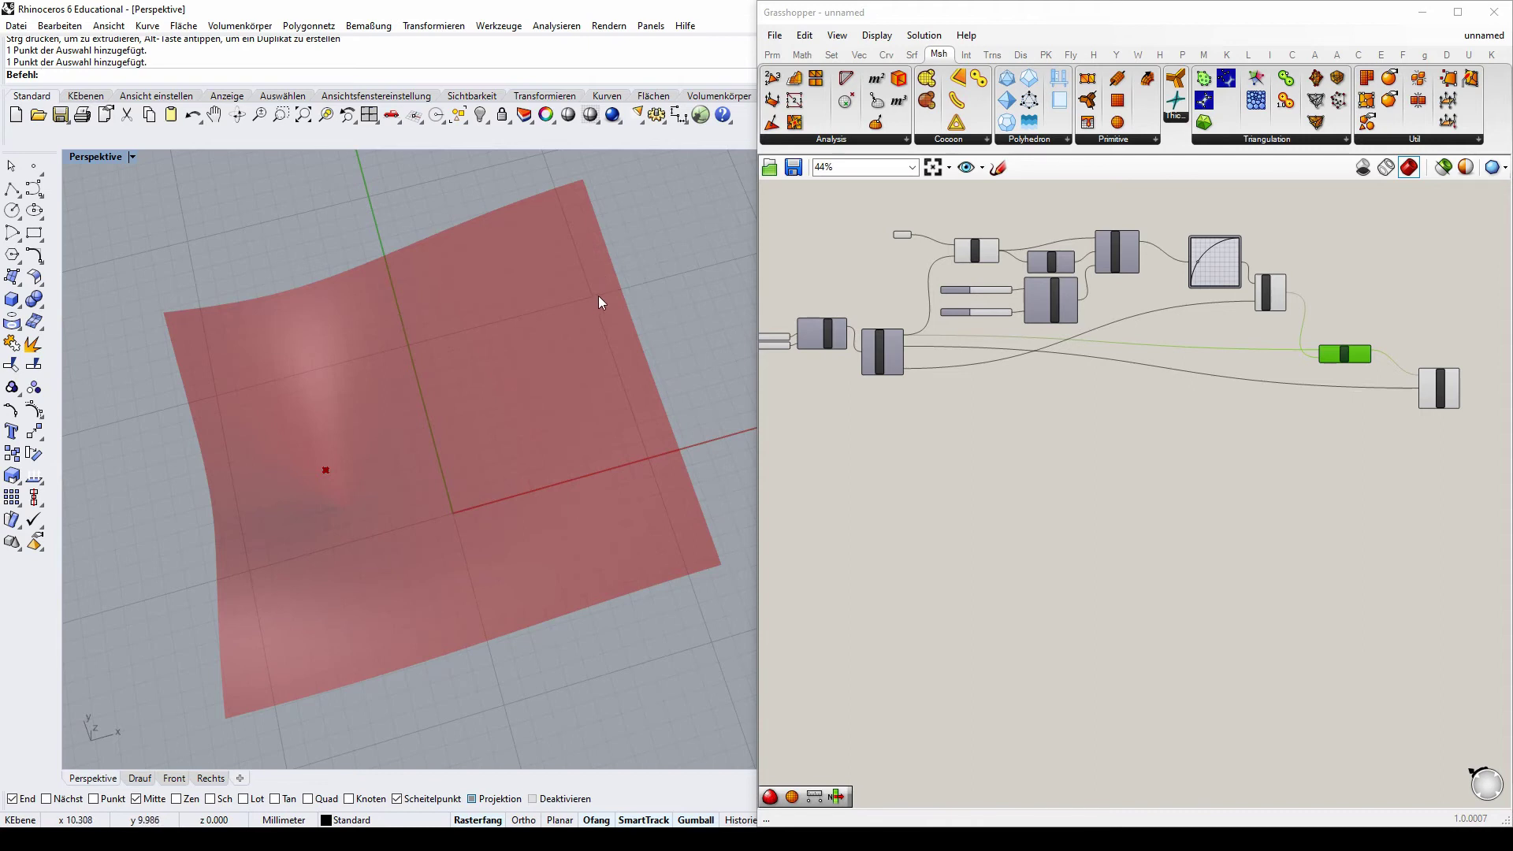
left_click(873, 36)
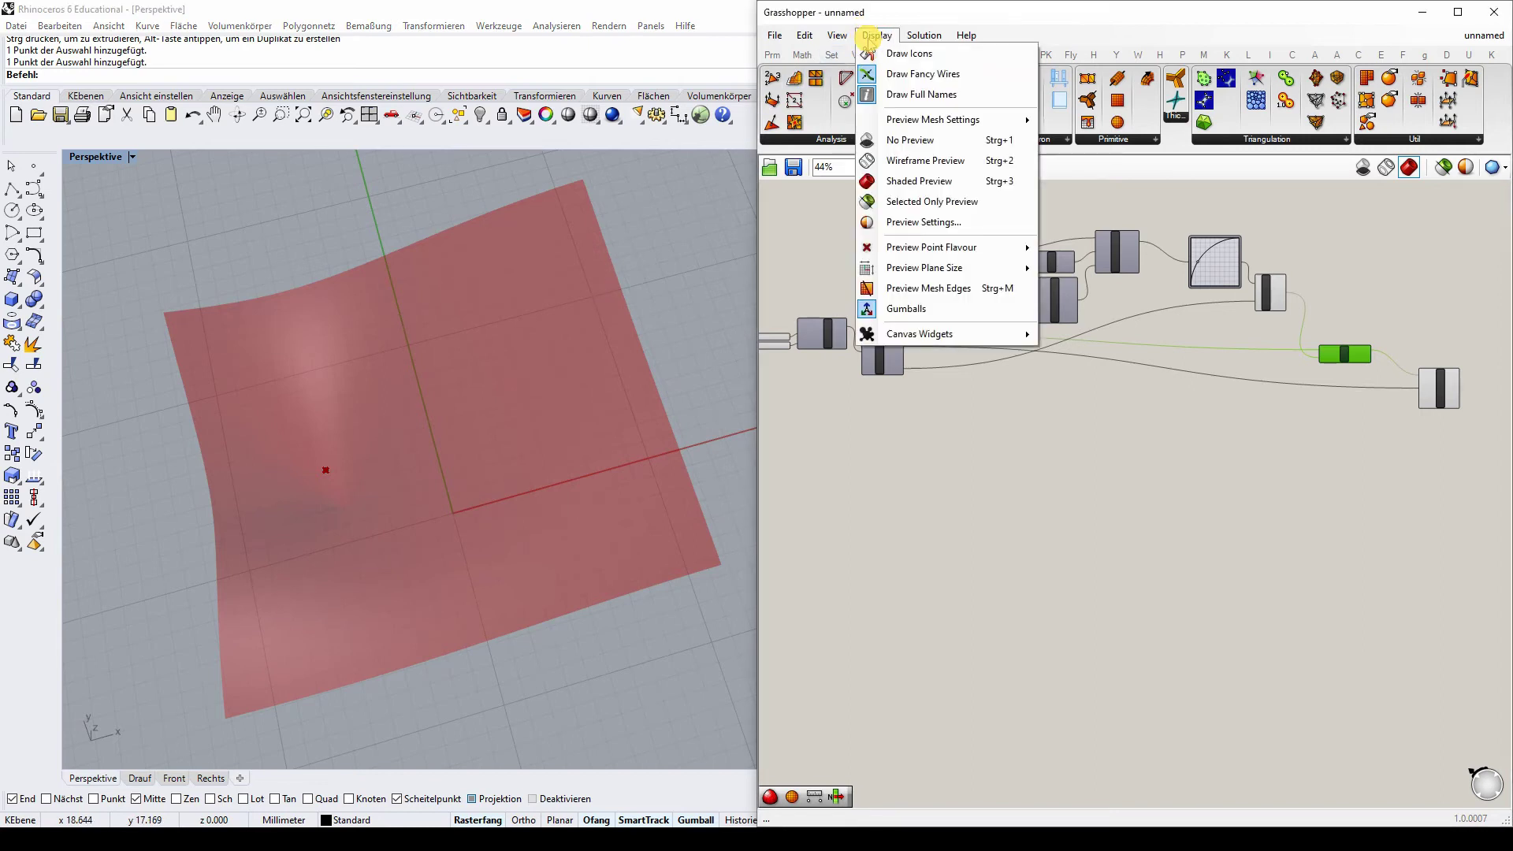
left_click(872, 291)
left_click(991, 459)
- Shift the Graph Mapper's curve handle slightly toward the graph's centre and view the surface from a lower angle
scroll(1186, 241, "up", 5)
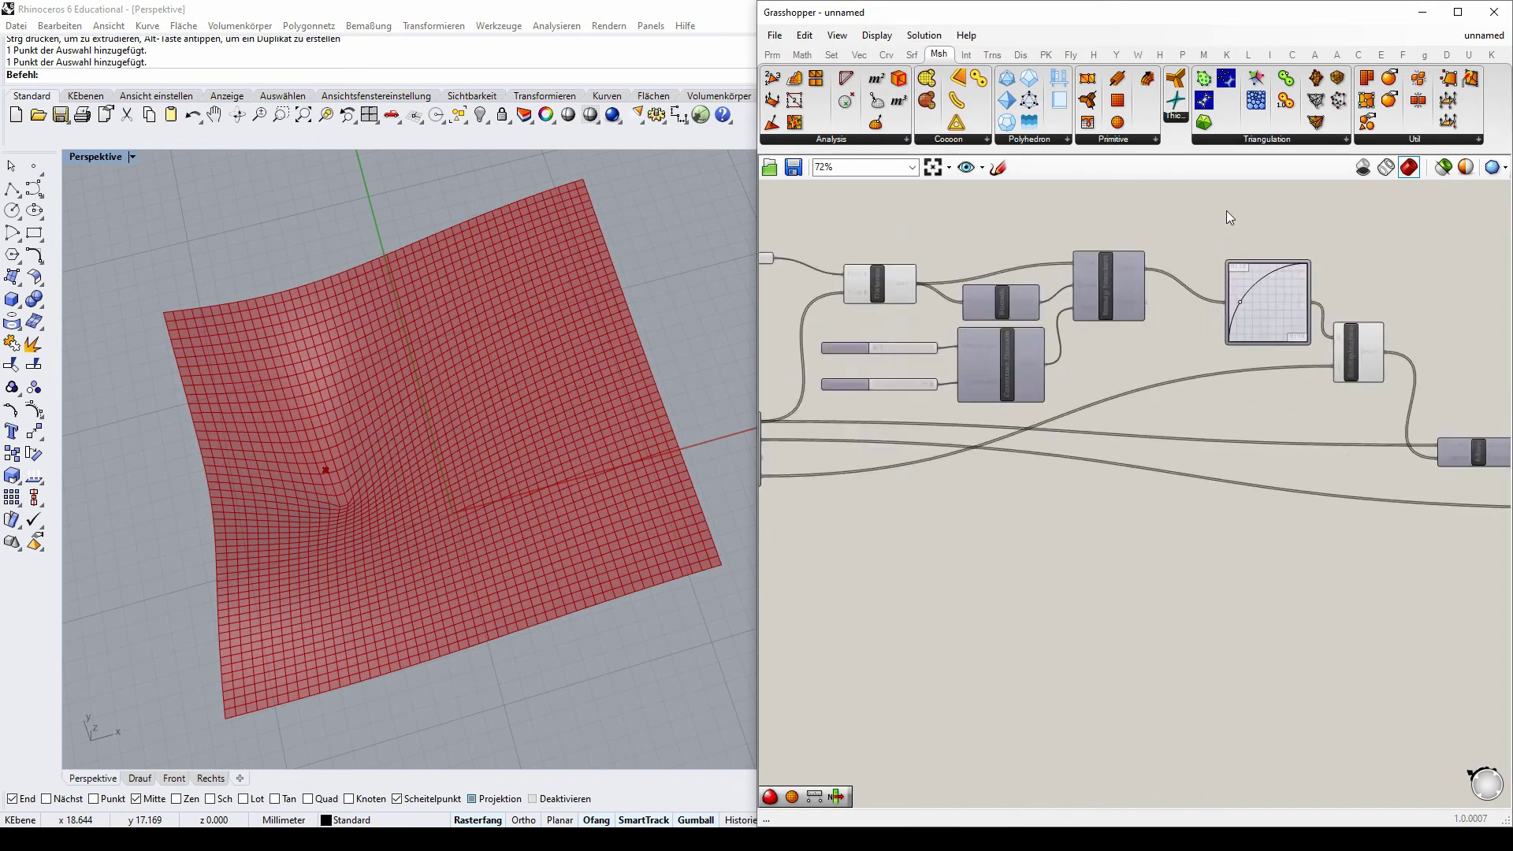
mouse_move(1241, 331)
left_mouse_down()
mouse_move(1279, 358)
mouse_move(1226, 294)
mouse_move(1227, 259)
mouse_move(1276, 330)
mouse_move(1286, 315)
mouse_move(1276, 297)
mouse_move(1257, 317)
left_mouse_up()
right_click_drag(581, 449, 741, 342)
scroll(985, 370, "down", 3)
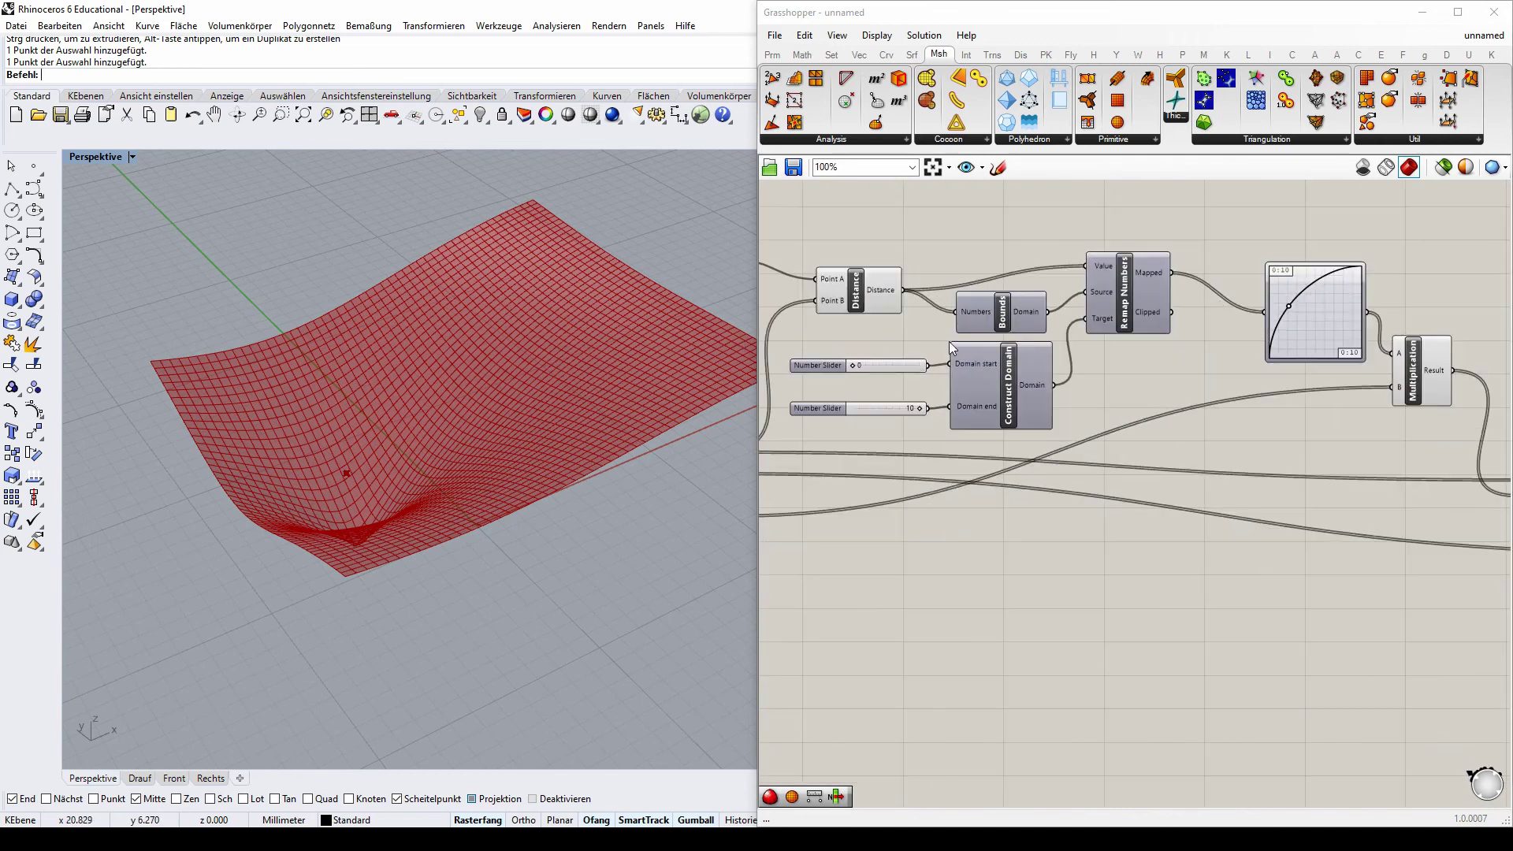
- Reverse the Construct Domain target range by setting the Domain start slider to 10 and the Domain end slider to 0
scroll(906, 441, "up", 5)
left_click_drag(900, 461, 972, 432)
right_click_drag(768, 340, 1017, 348)
left_click_drag(1017, 359, 1219, 372)
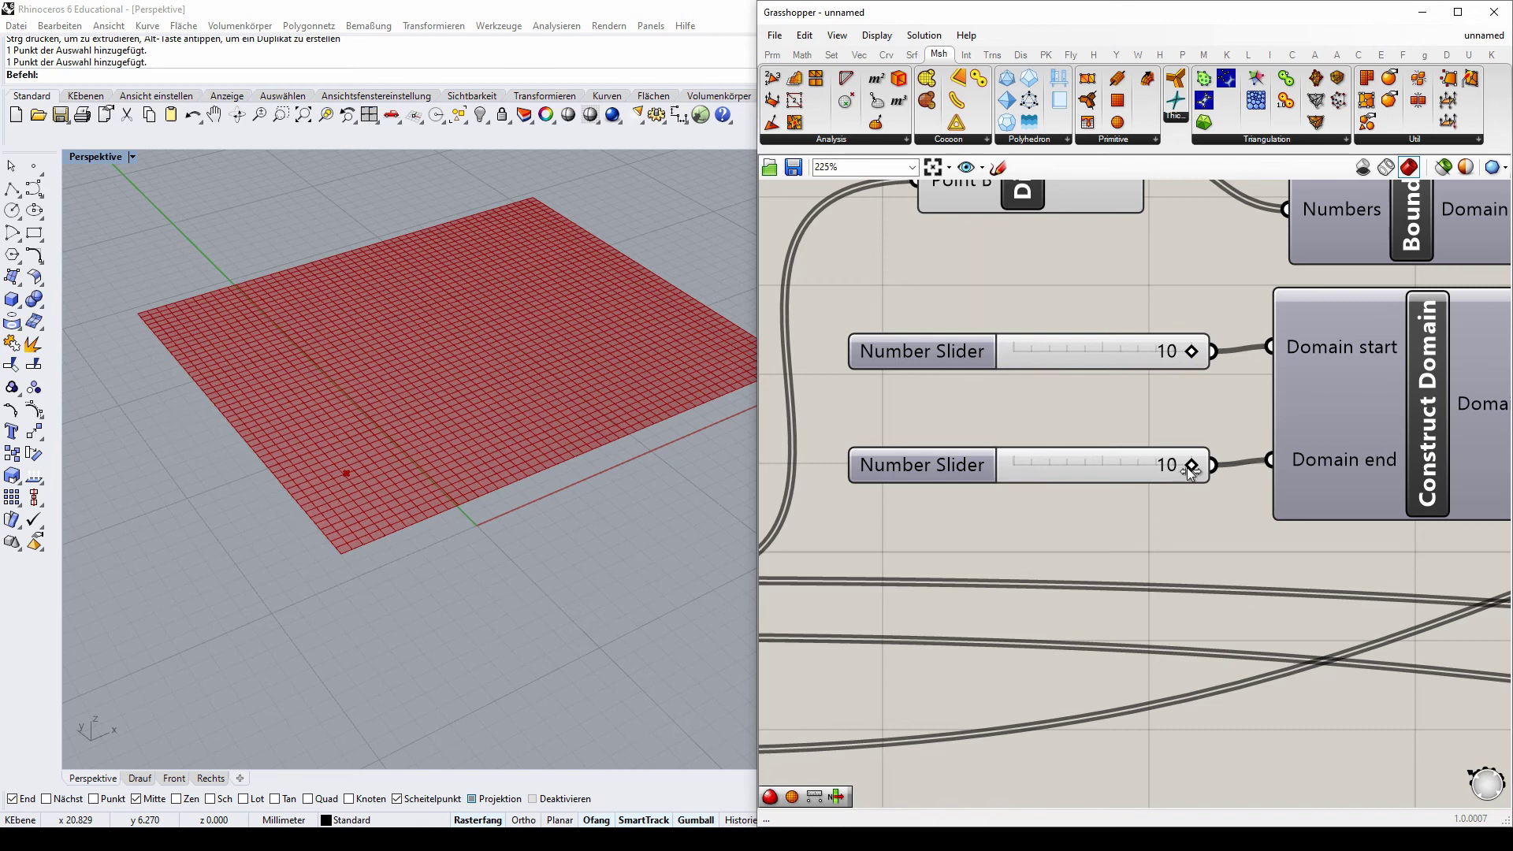
left_click_drag(1189, 466, 820, 470)
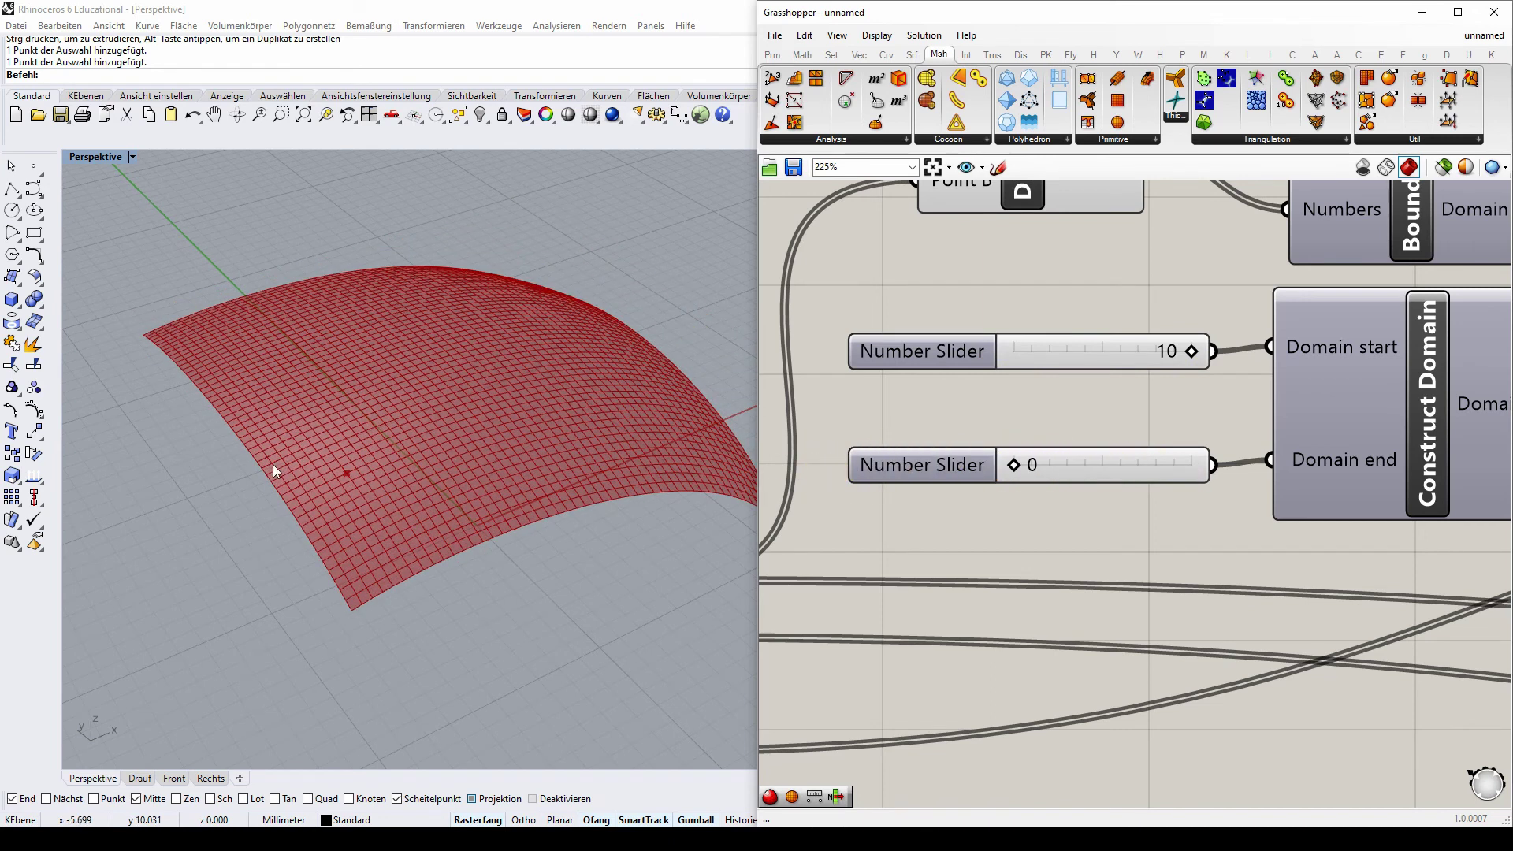
right_click_drag(273, 471, 203, 399)
scroll(914, 327, "down", 4)
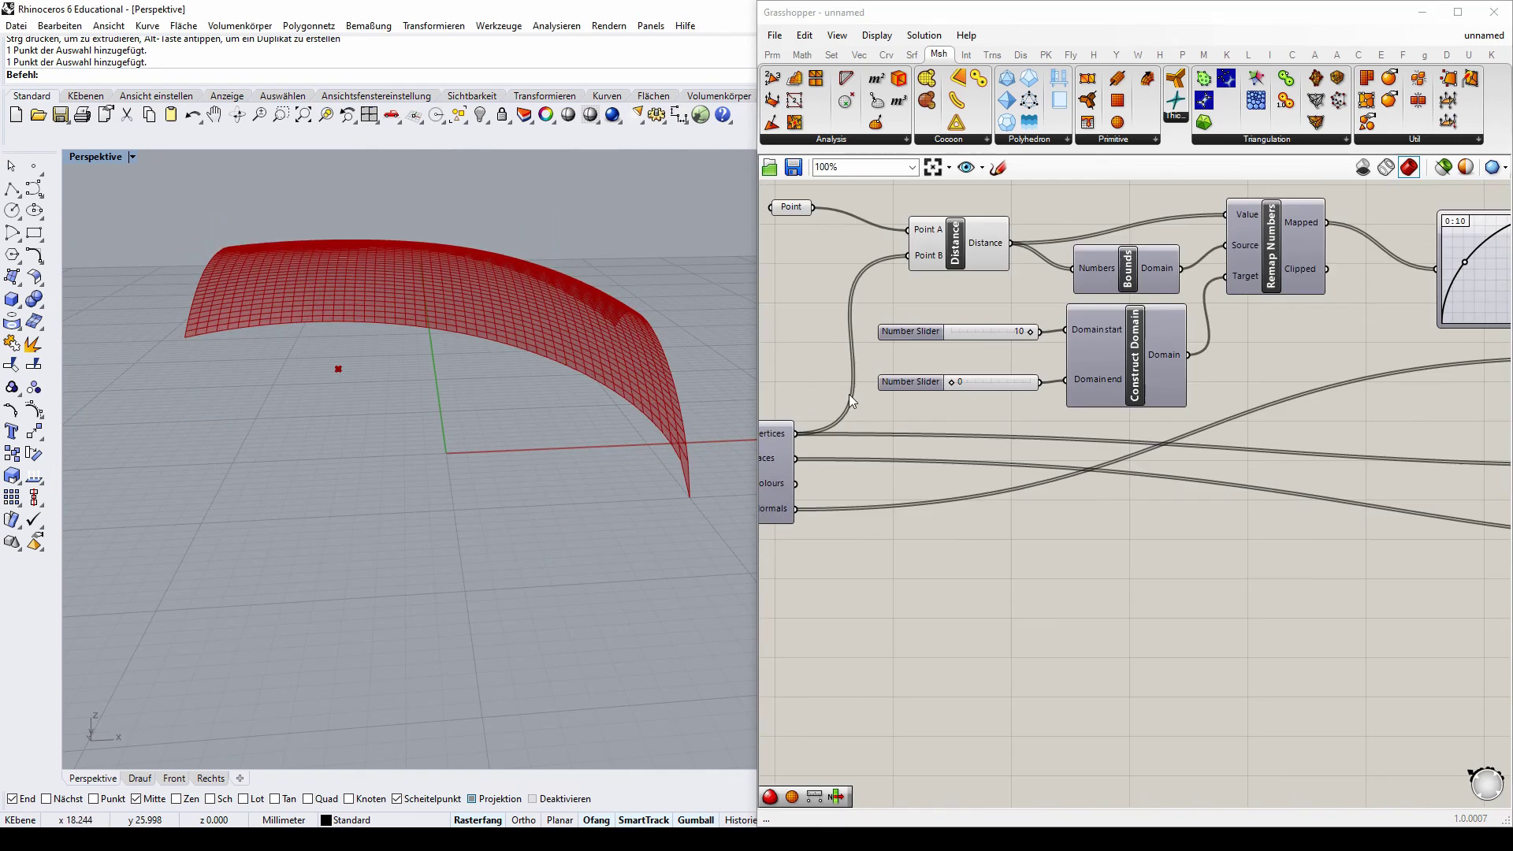
- Reshape the Graph Mapper curve so it stays low and rises steeply only near the end of its range
scroll(851, 401, "down", 1)
scroll(1143, 363, "up", 3)
left_click_drag(1143, 365, 1223, 426)
mouse_move(1222, 427)
left_mouse_down()
mouse_move(1268, 432)
mouse_move(1229, 429)
mouse_move(1252, 425)
left_mouse_up()
right_click_drag(405, 328, 307, 433)
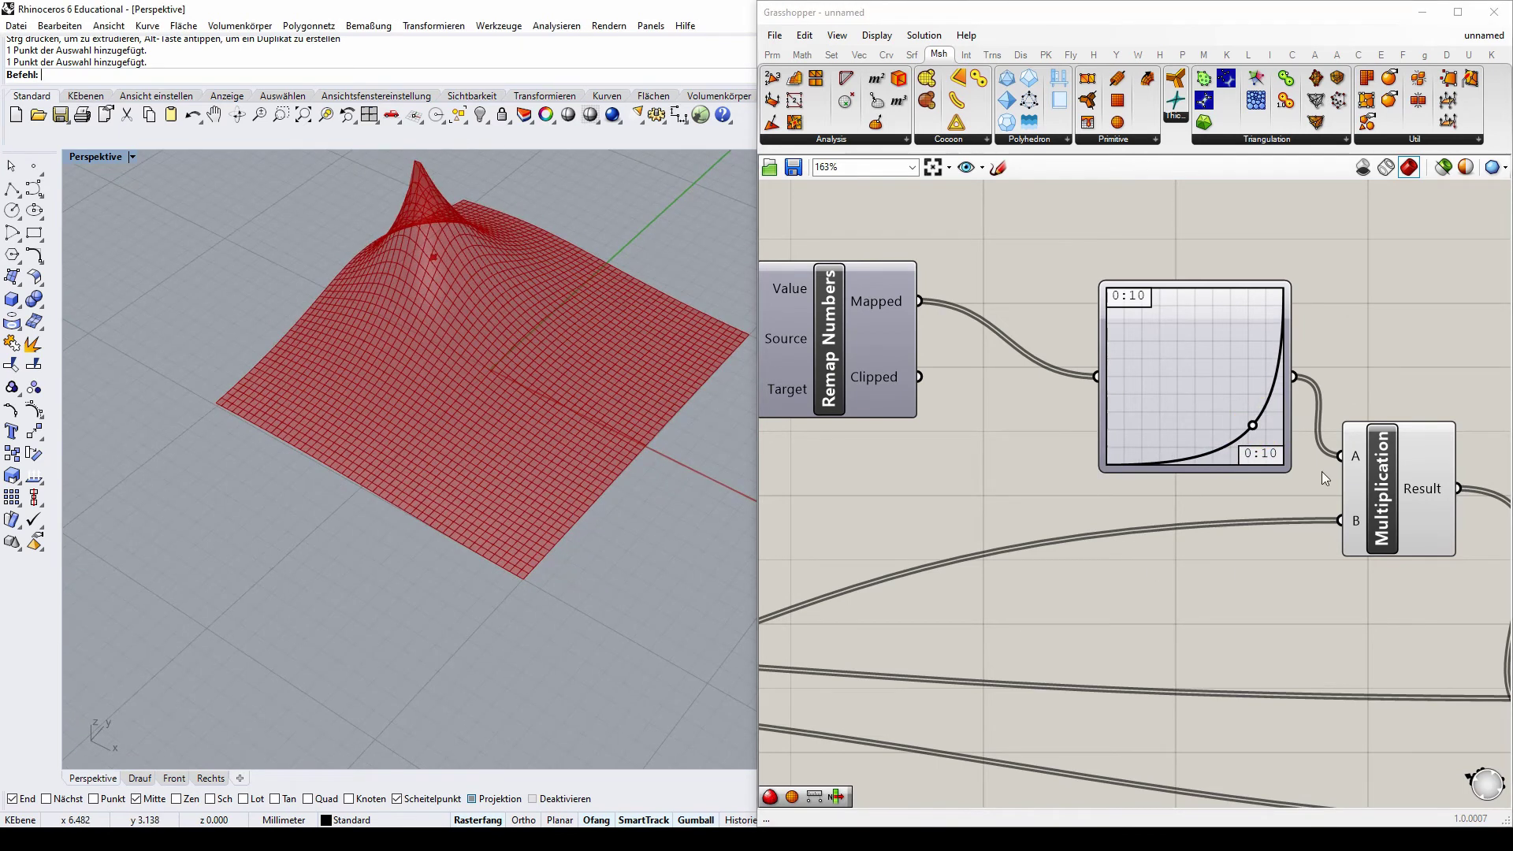
- Move the attractor point across the plane with the gumball and inspect the deformation from several angles
mouse_move(450, 404)
right_mouse_down()
mouse_move(665, 362)
mouse_move(632, 320)
mouse_move(573, 308)
mouse_move(449, 396)
mouse_move(362, 348)
mouse_move(417, 353)
mouse_move(460, 389)
right_mouse_up()
left_click_drag(487, 374, 470, 412)
right_click_drag(470, 411, 628, 348)
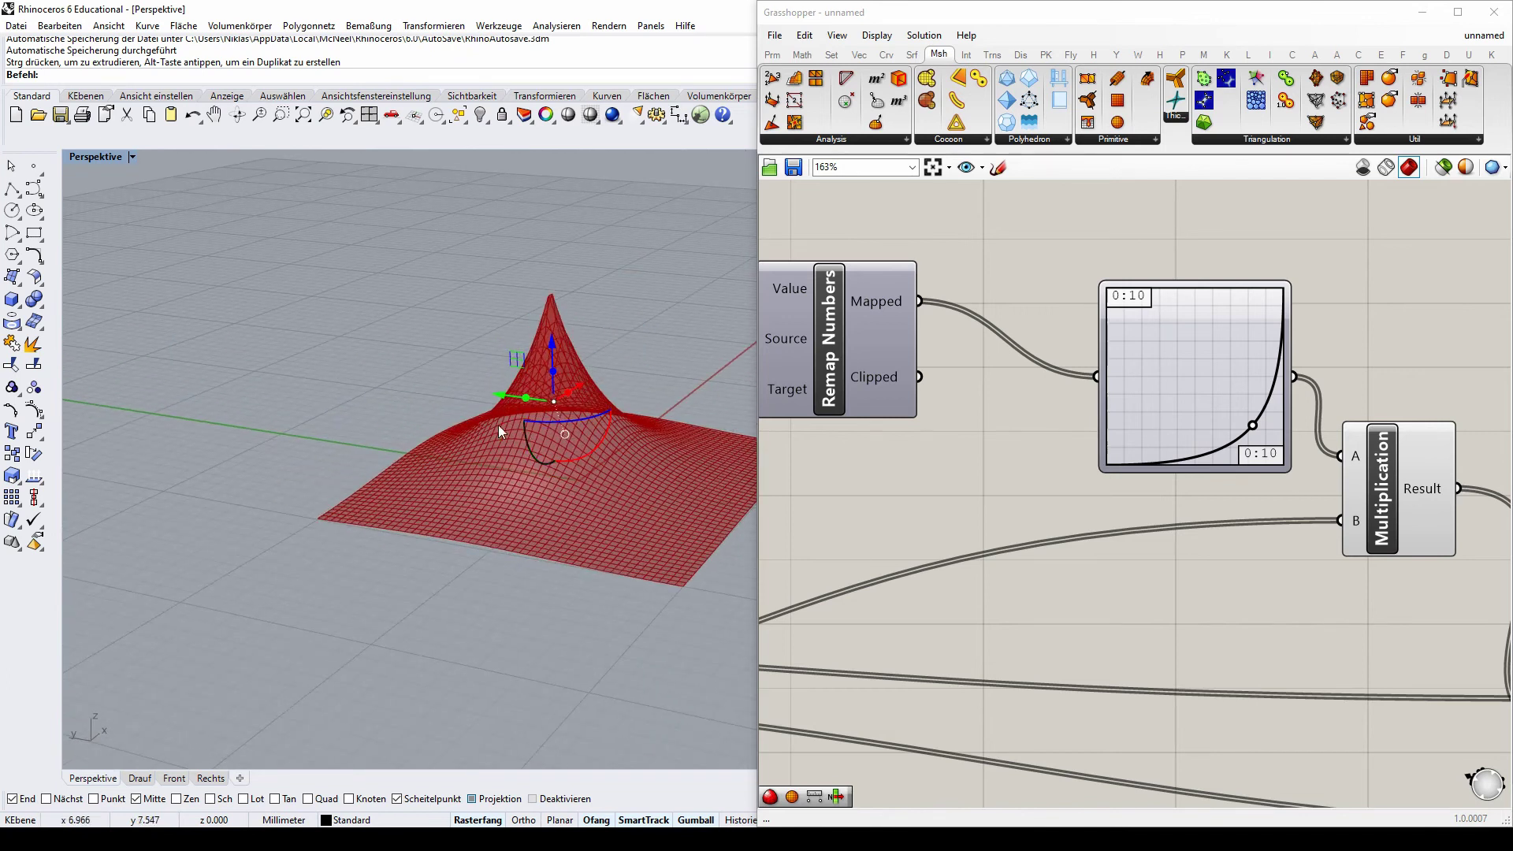
left_click_drag(490, 399, 417, 389)
right_click_drag(418, 390, 467, 456)
left_click_drag(467, 456, 292, 408)
right_click_drag(292, 408, 567, 398)
left_click(503, 410)
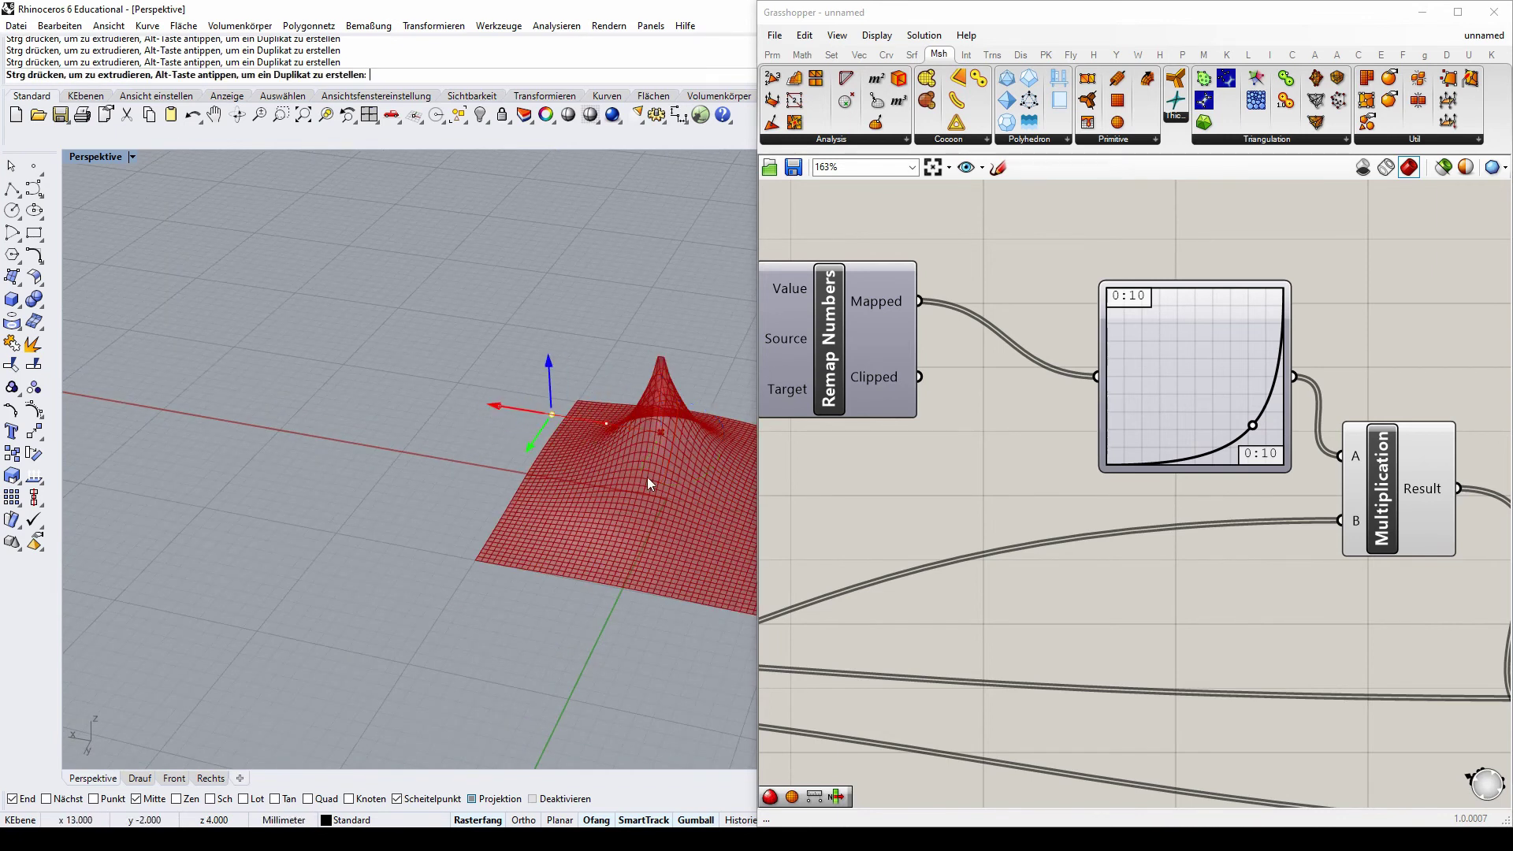
right_click_drag(646, 476, 205, 479)
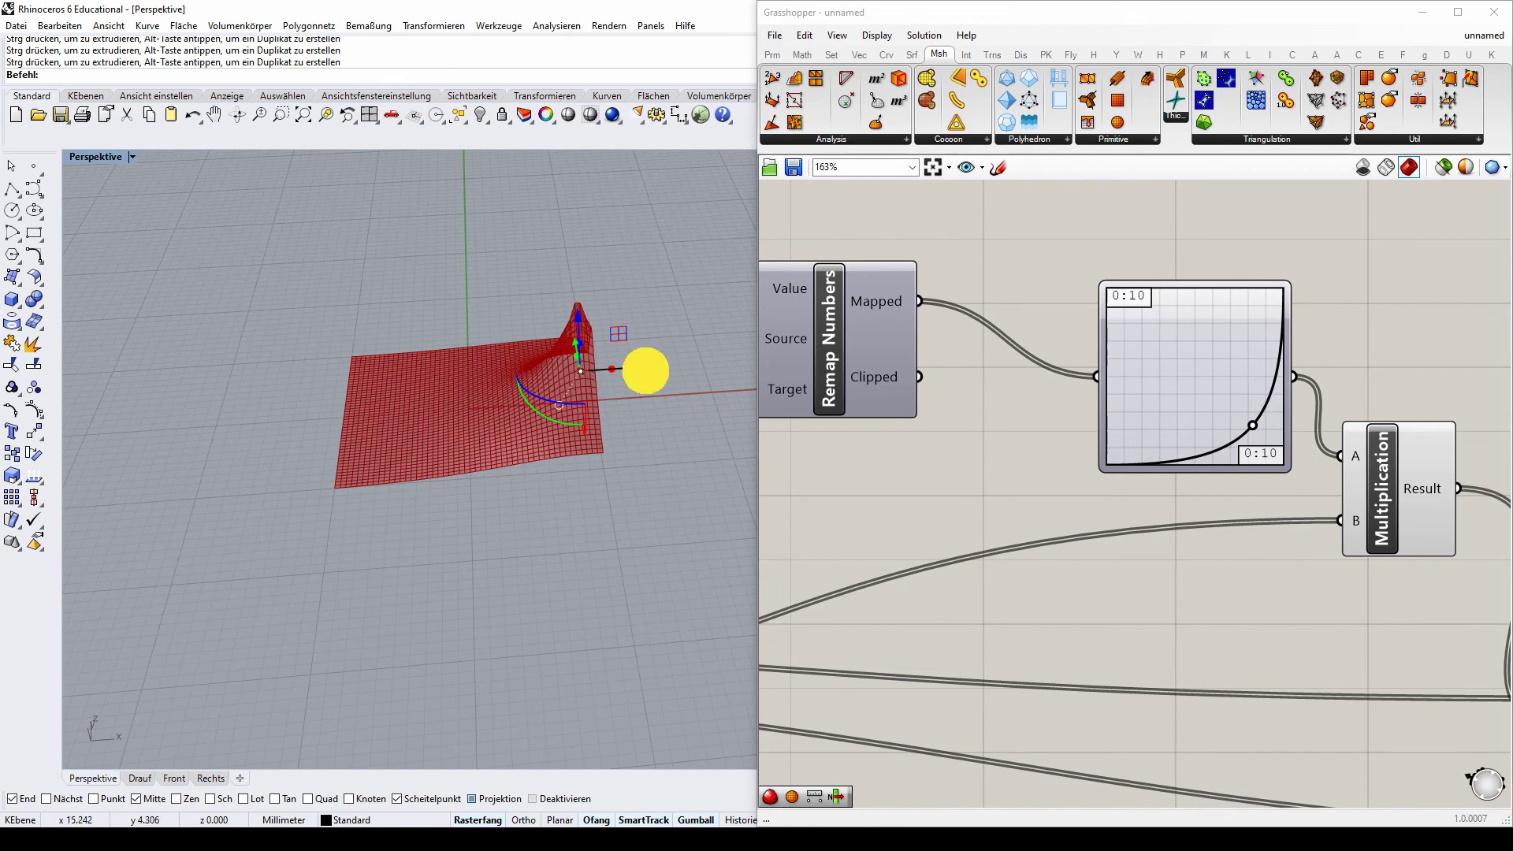
right_click_drag(646, 370, 404, 305)
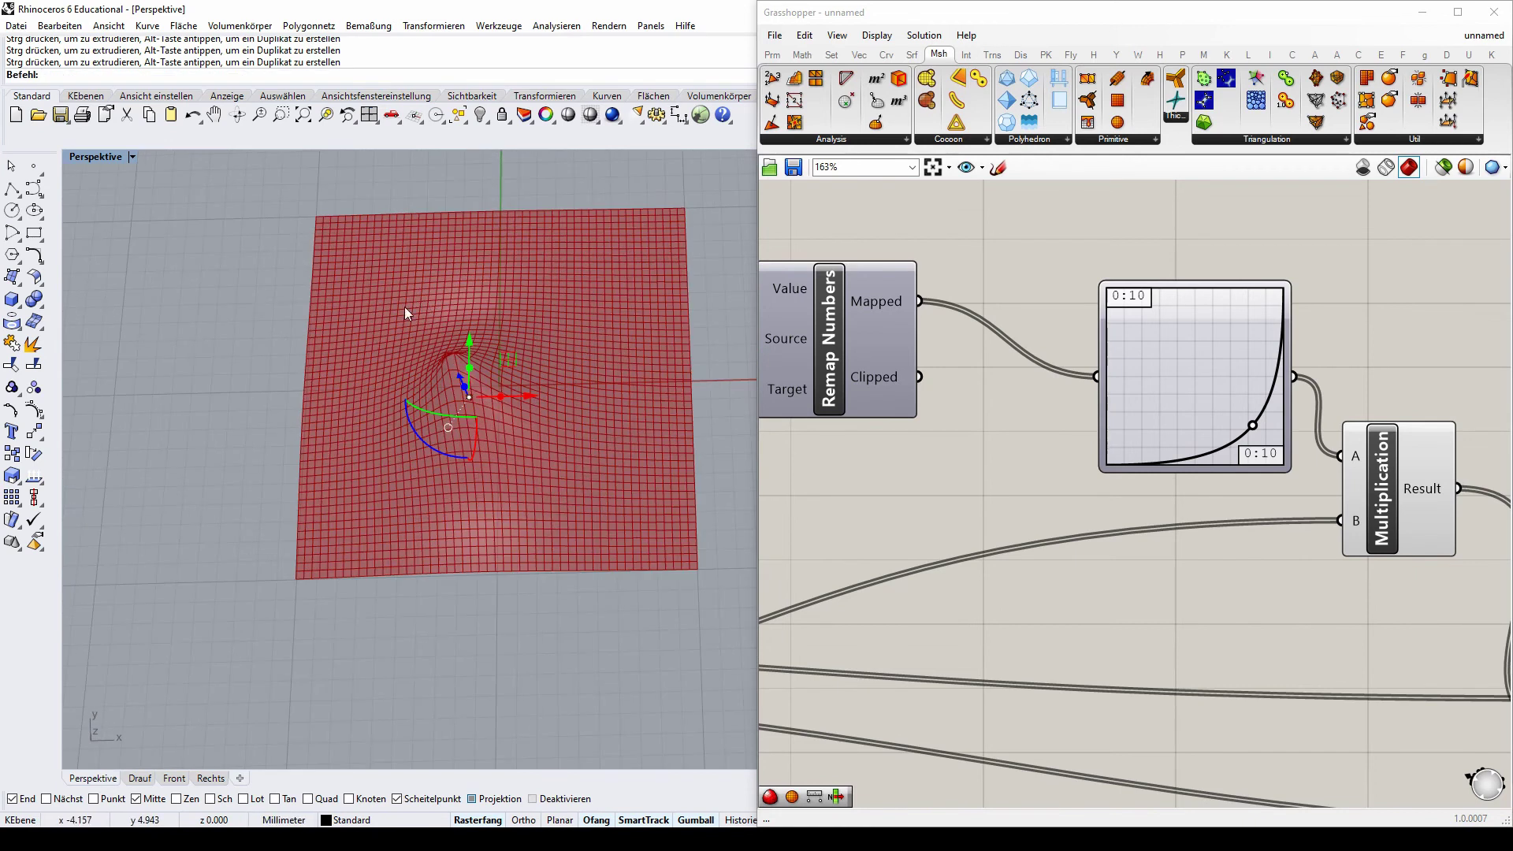
right_click_drag(285, 356, 359, 345)
- Set the Mesh Plane's Width count slider to 100 and inspect the peak in the viewport
scroll(1042, 311, "down", 5)
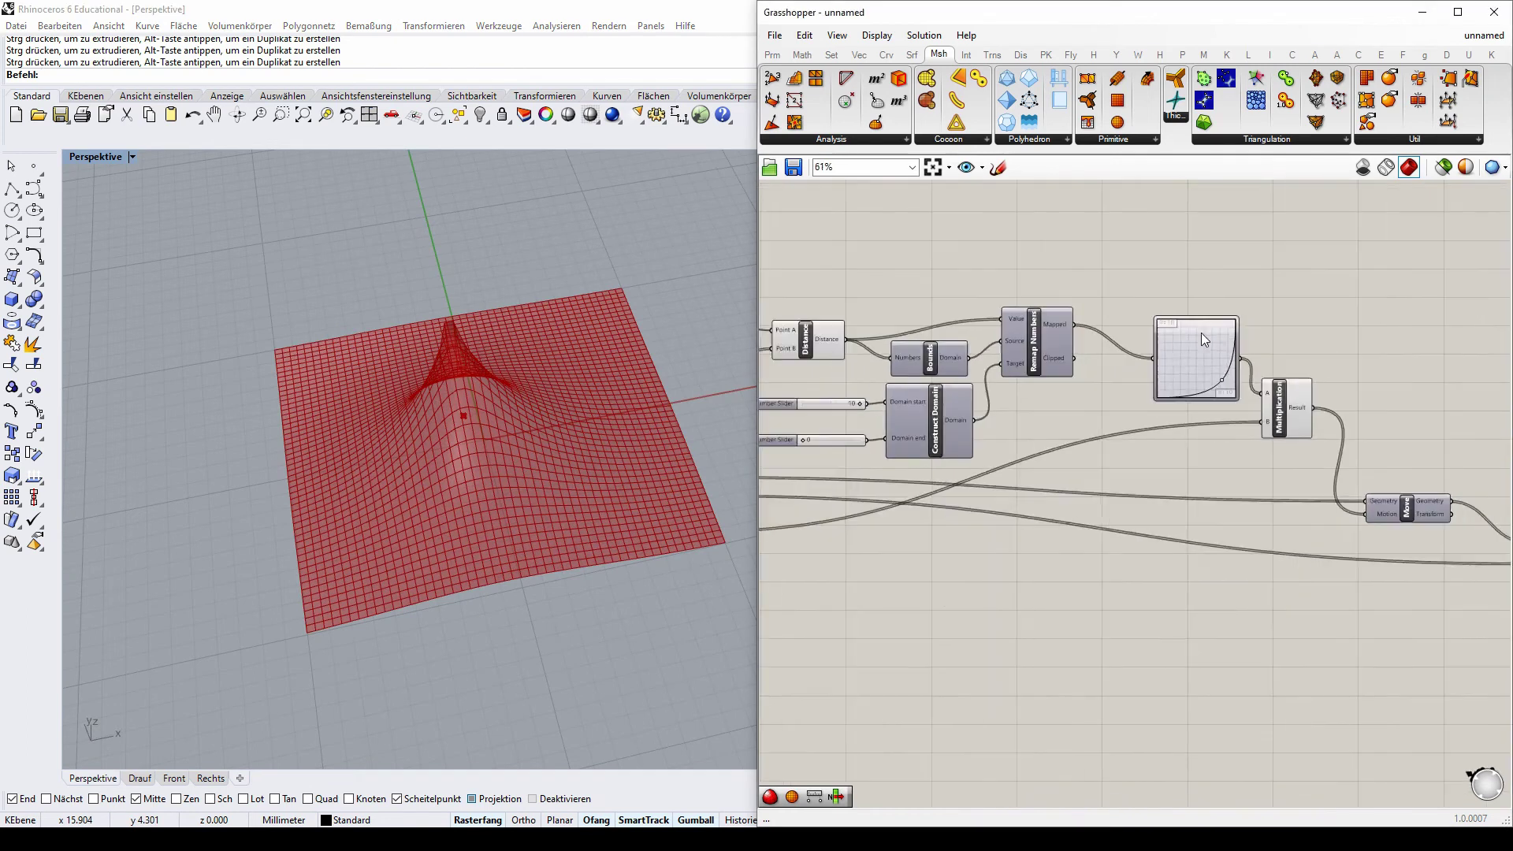
scroll(1048, 328, "up", 5)
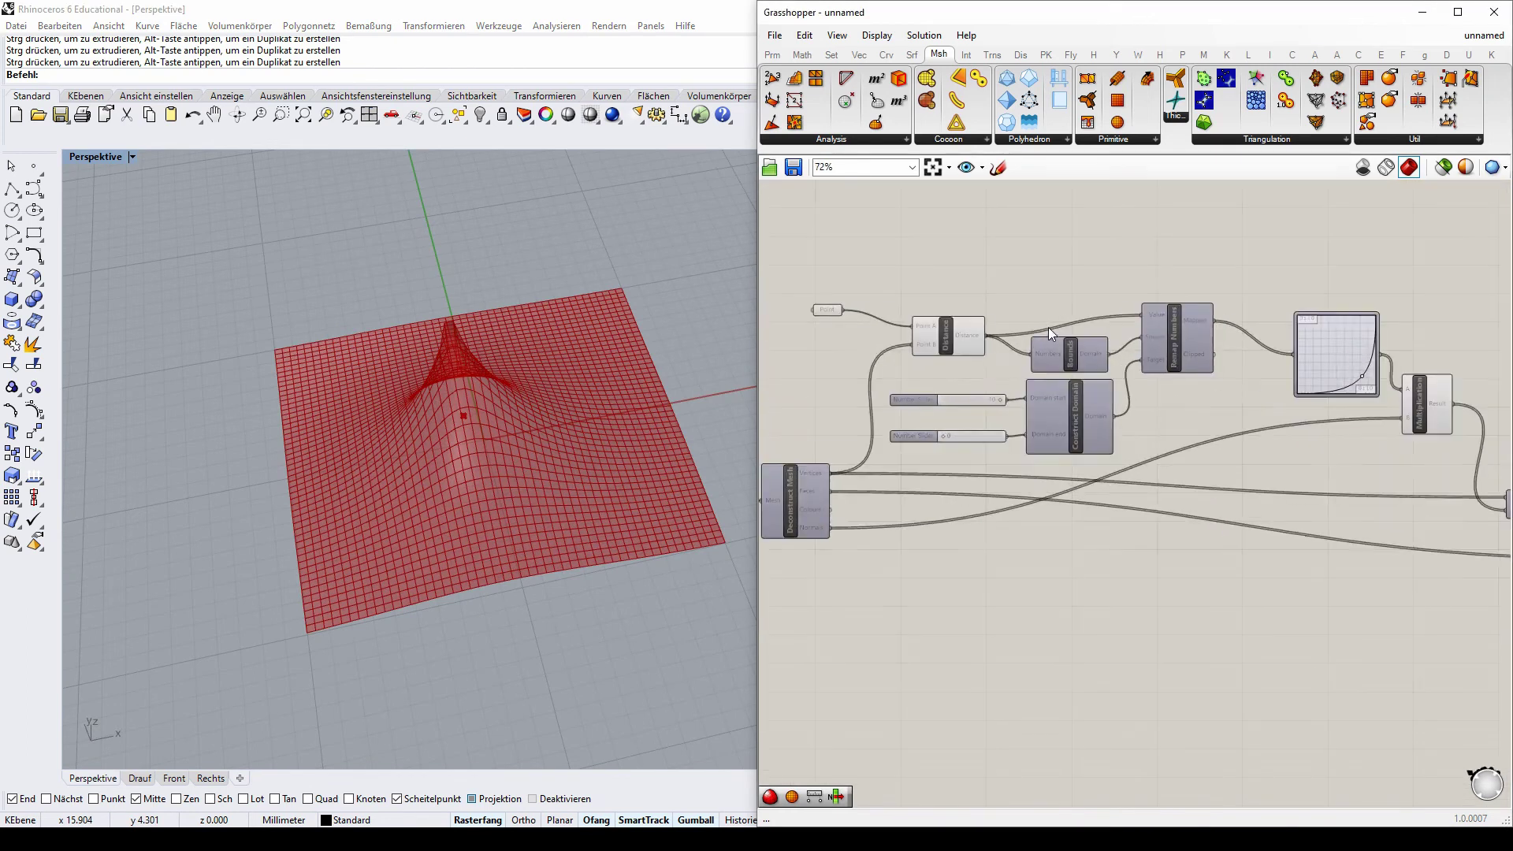
scroll(1331, 382, "down", 3)
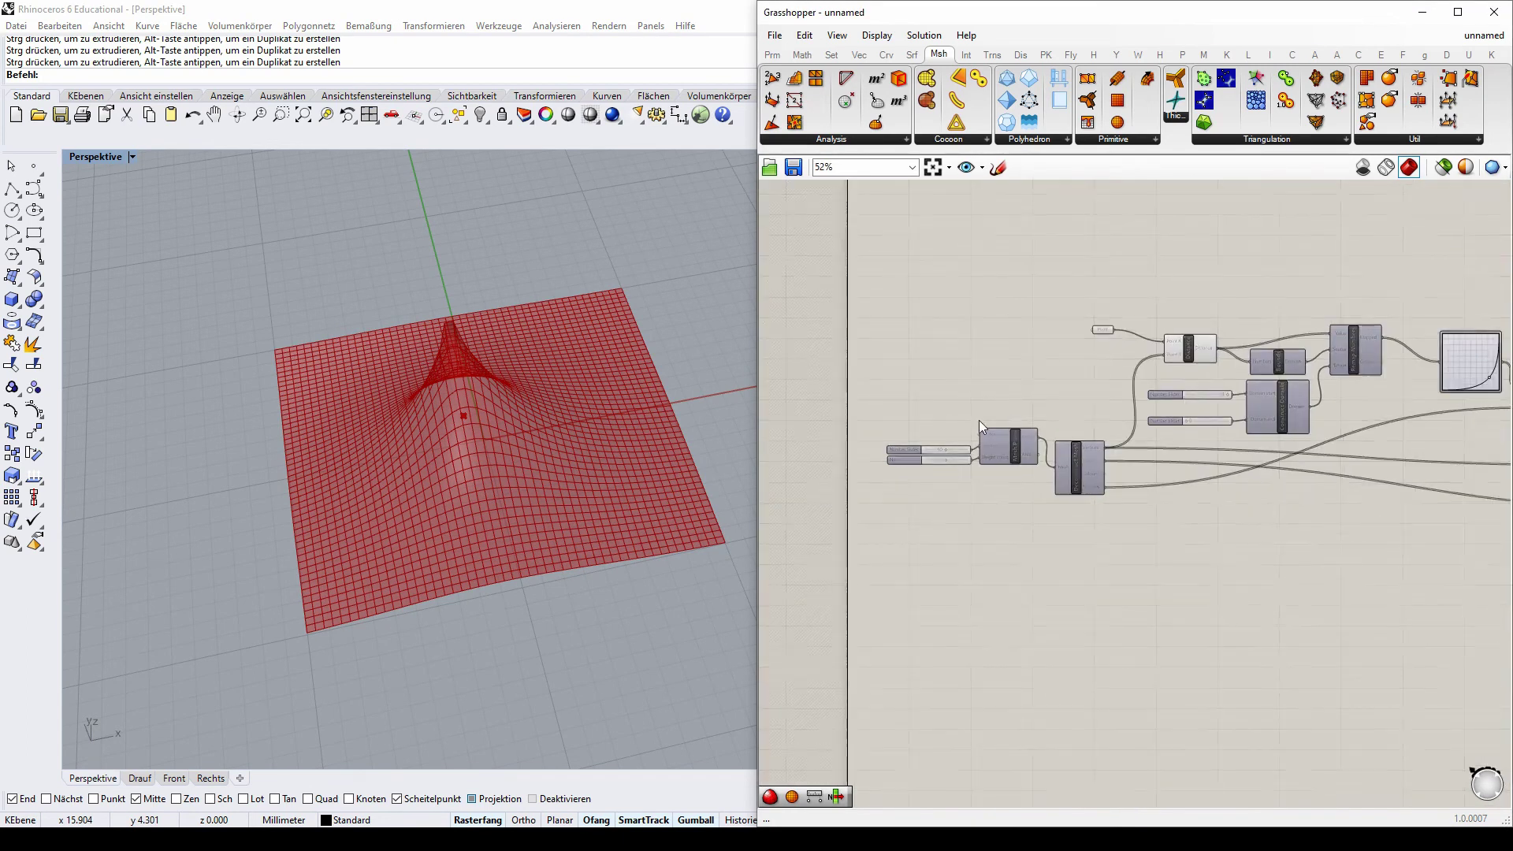
scroll(932, 448, "up", 8)
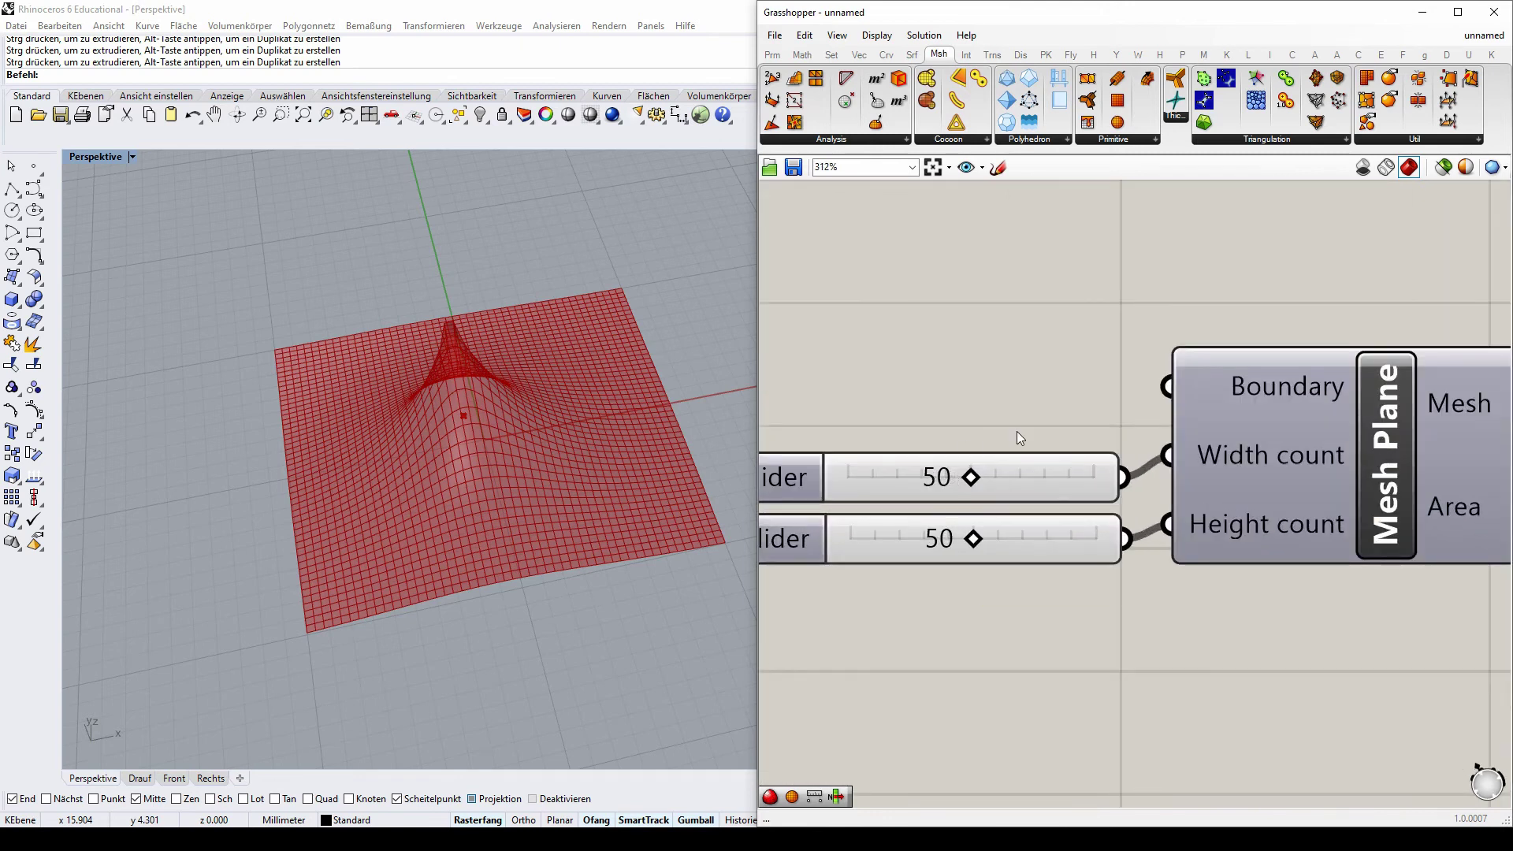
double_click(938, 477)
type("1")
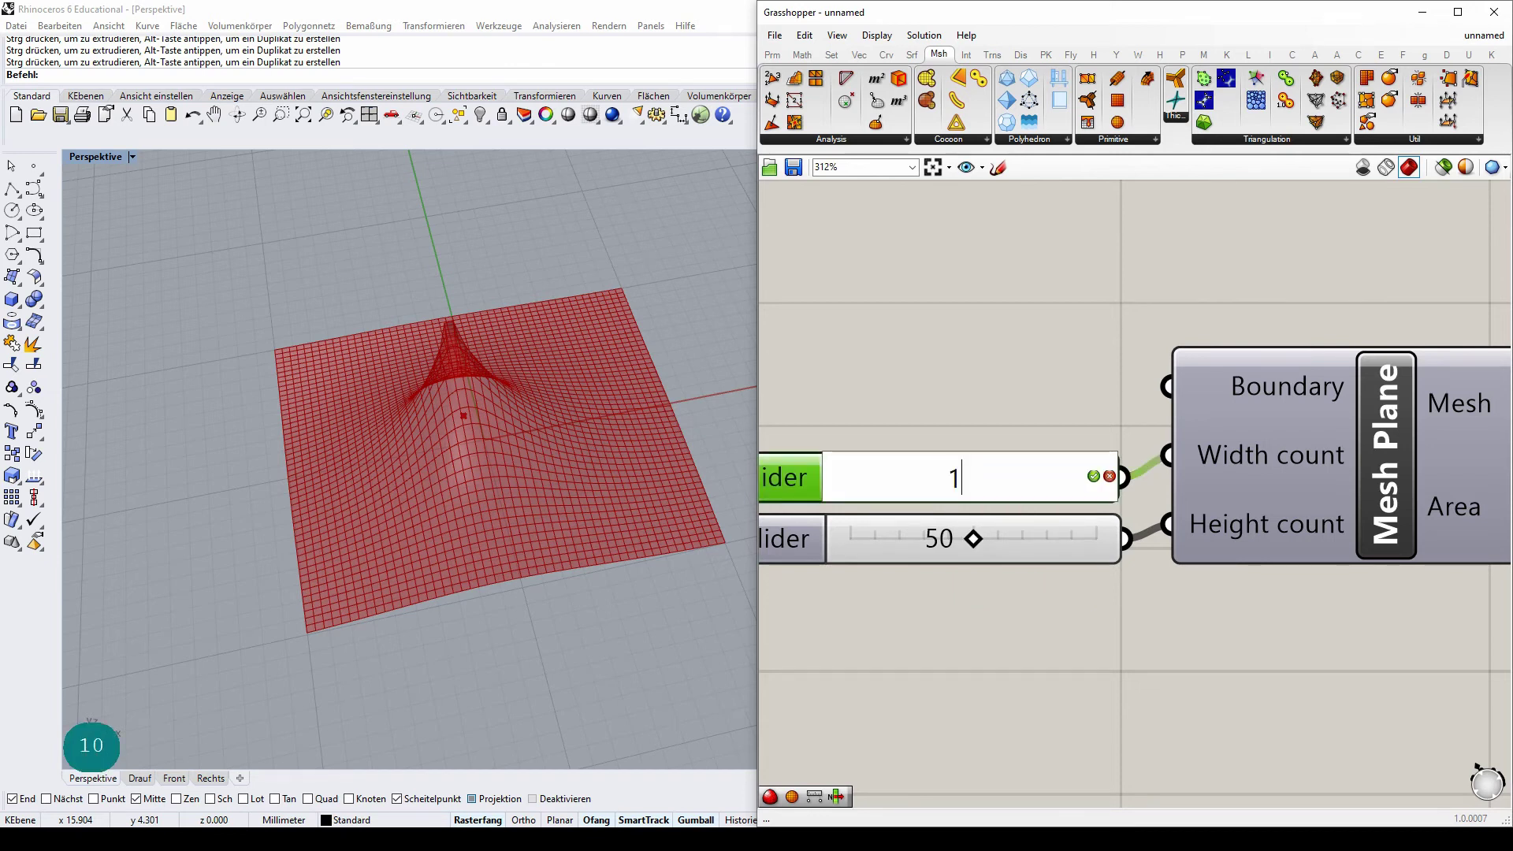
type("00")
key("Return")
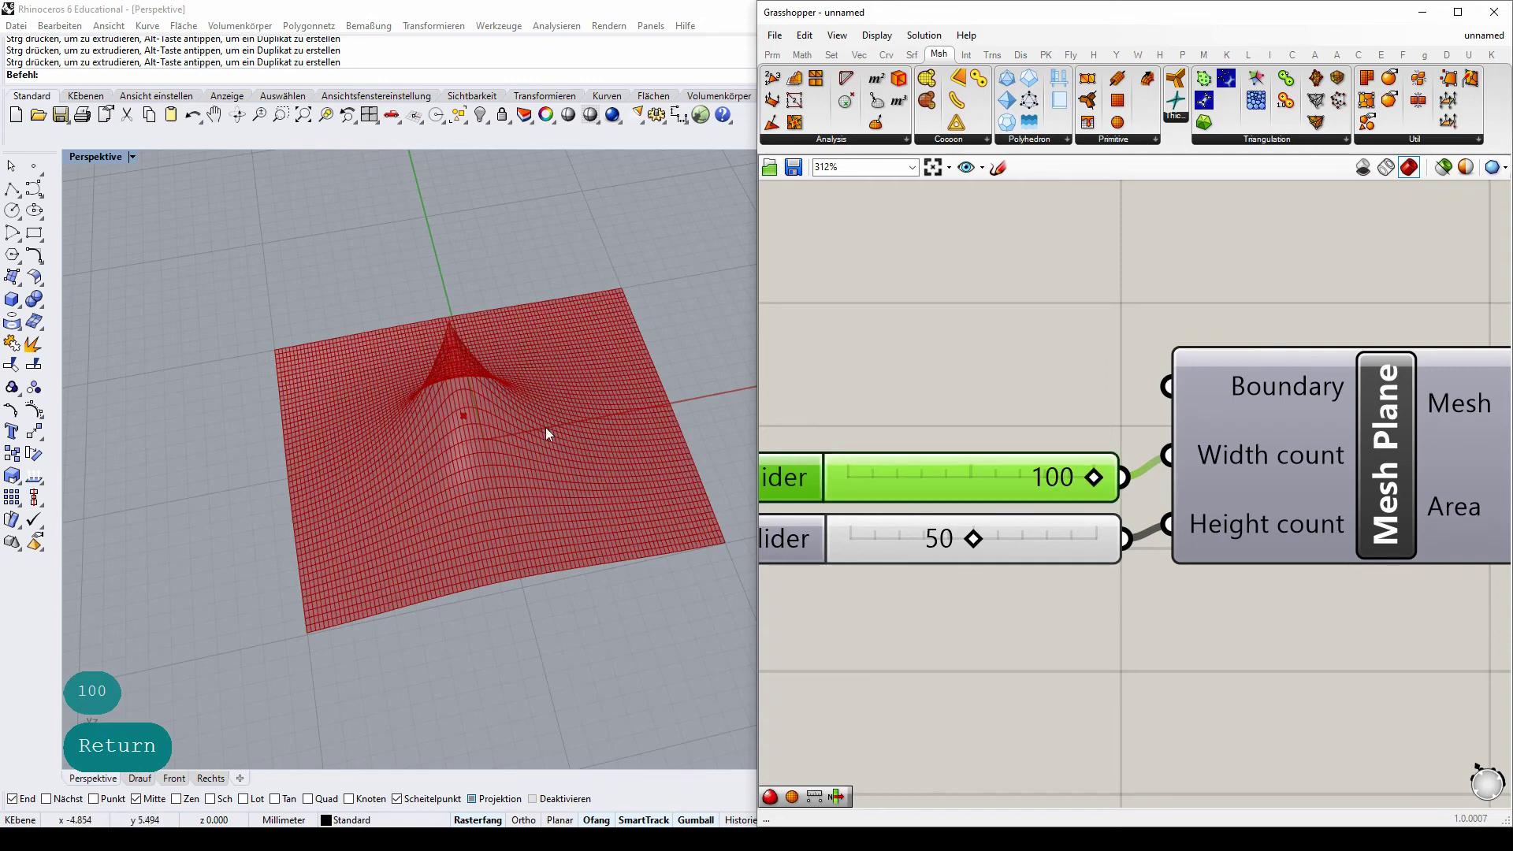
scroll(475, 351, "up", 10)
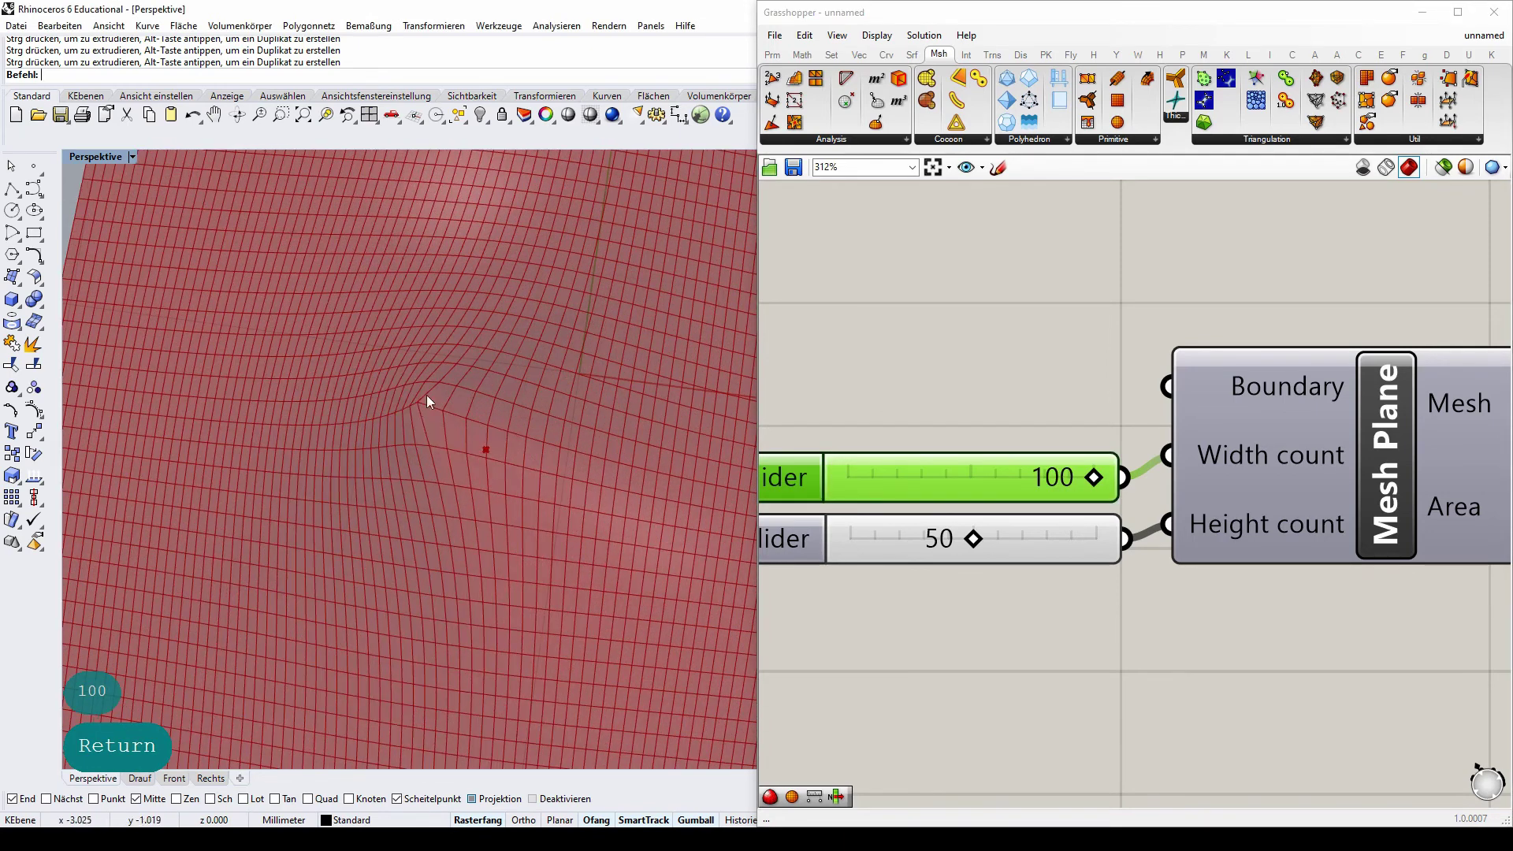
scroll(427, 401, "down", 10)
right_click_drag(426, 442, 524, 293)
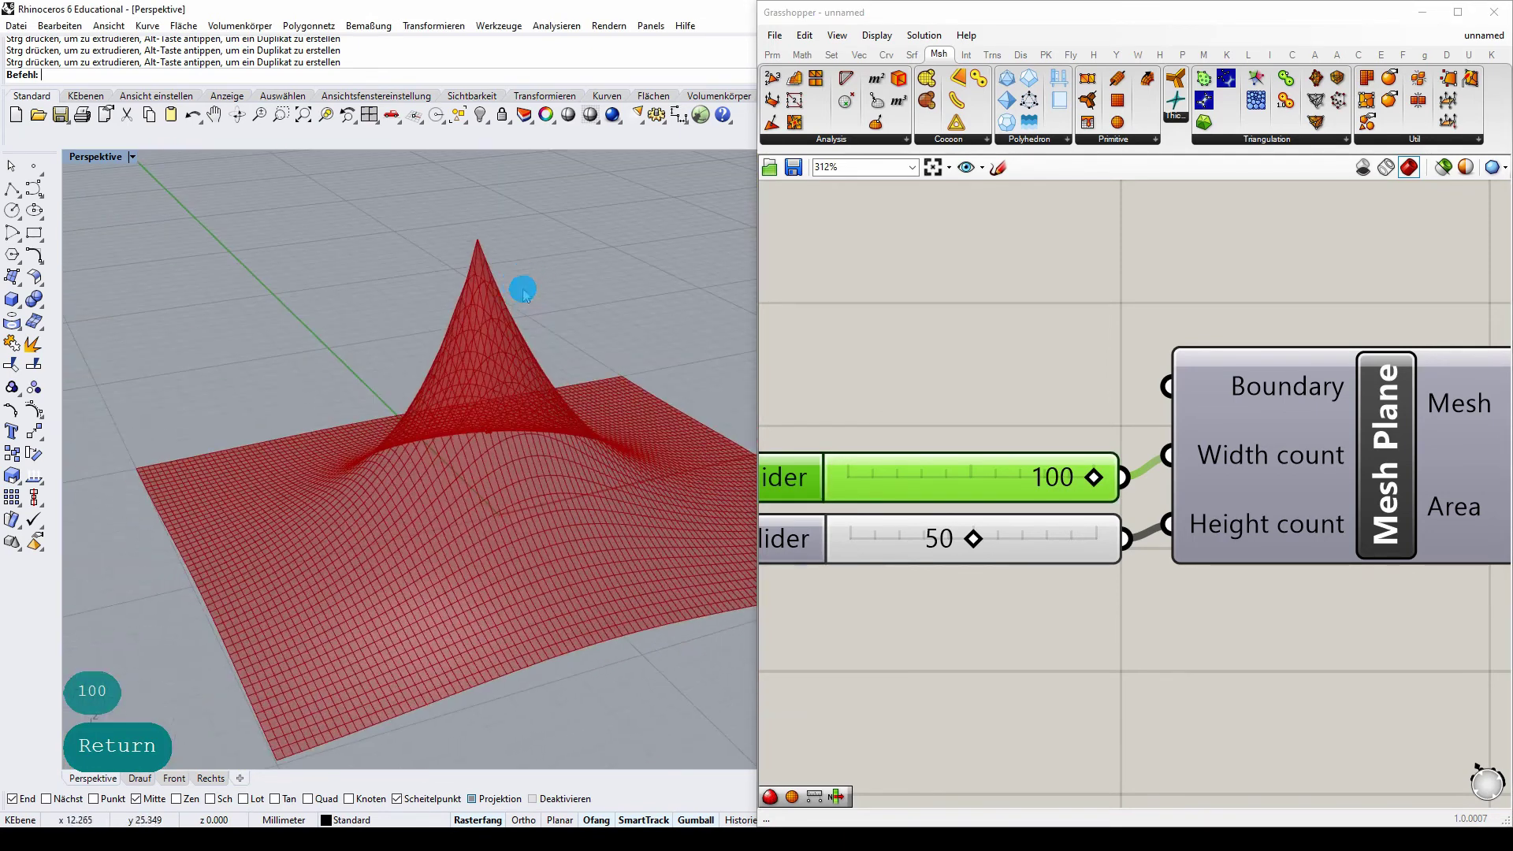
- Set the Mesh Plane's Height count slider to 100 and inspect the denser mesh up close
double_click(933, 538)
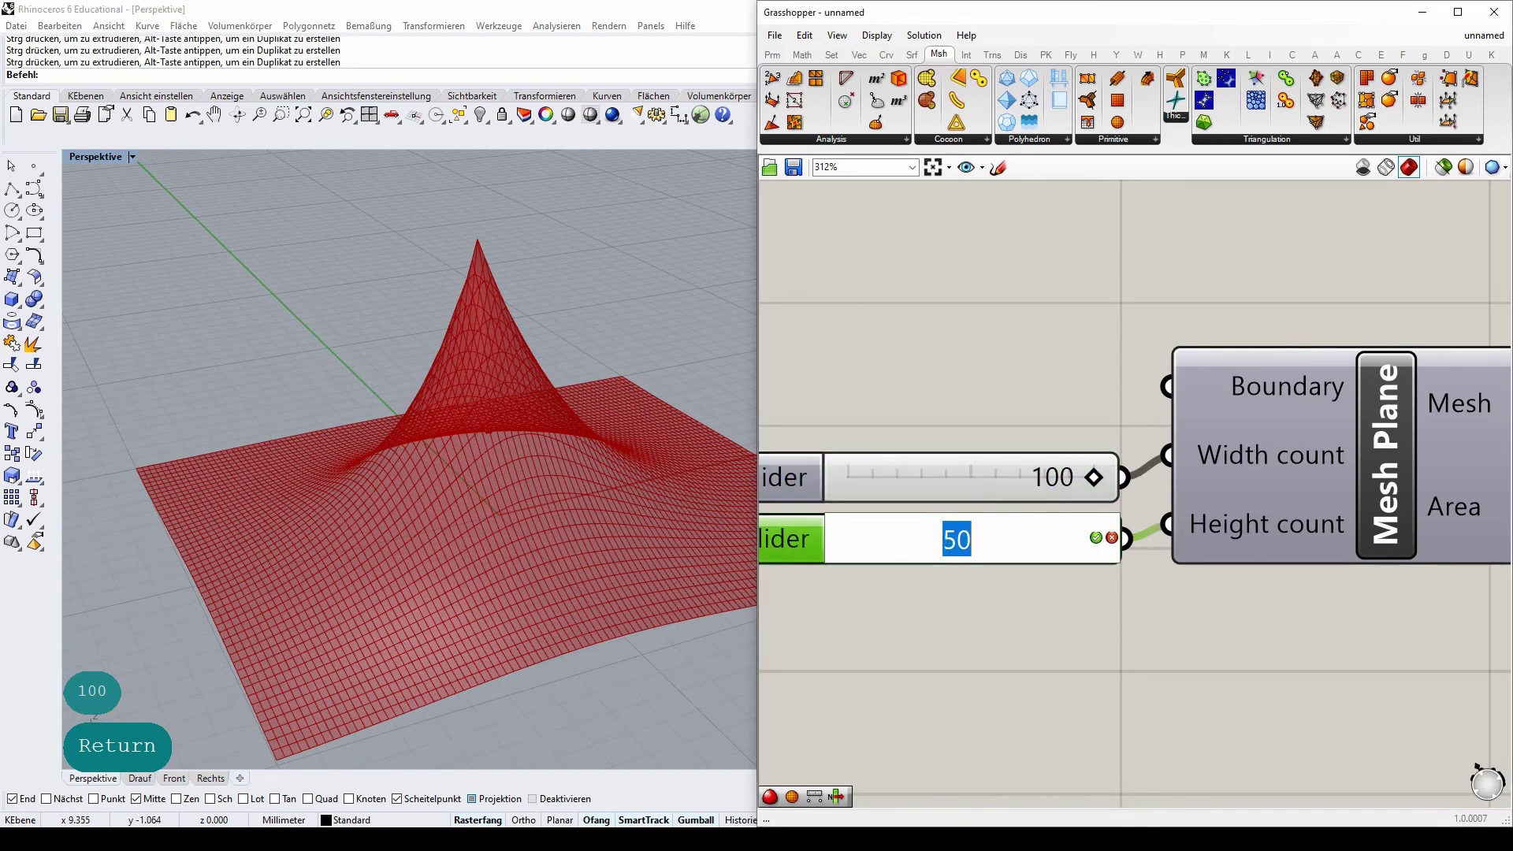
type("1ß")
key("BackSpace")
type("0")
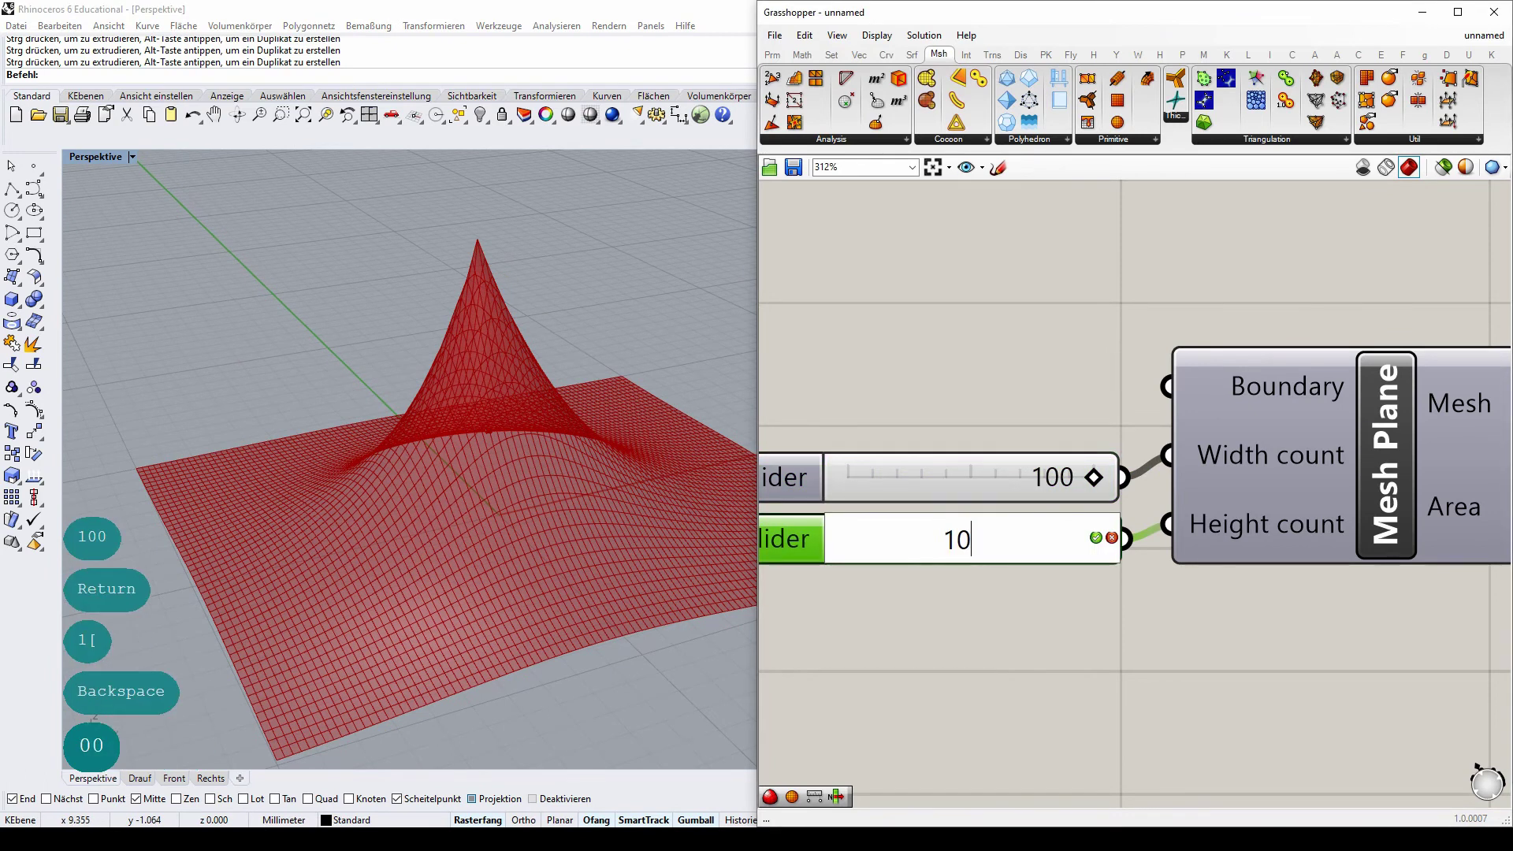
type("0")
key("Return")
right_click_drag(307, 359, 297, 423)
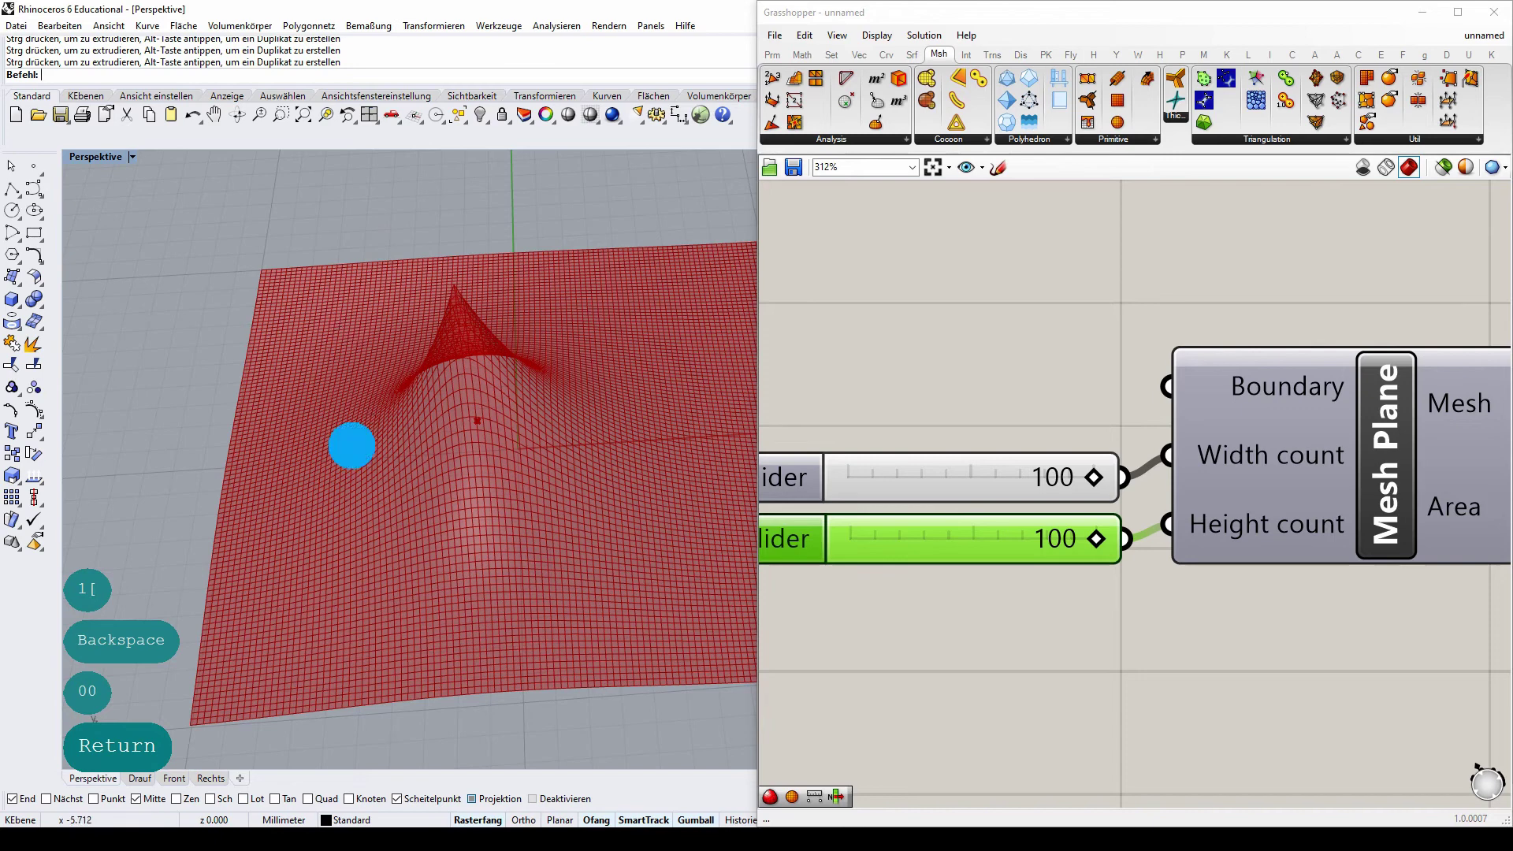
right_click_drag(347, 442, 463, 381)
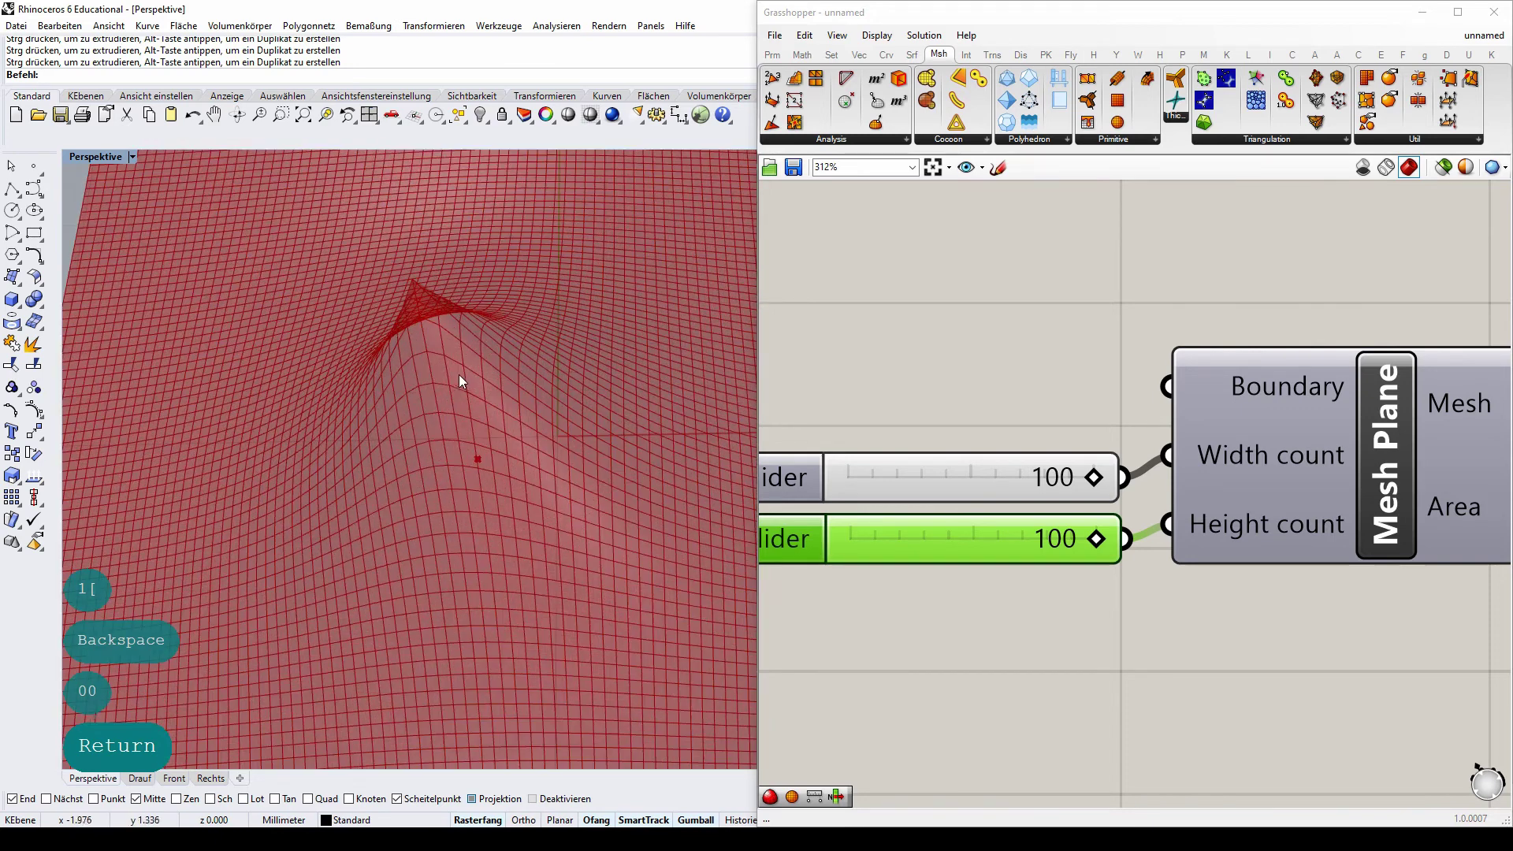
scroll(399, 416, "up", 5)
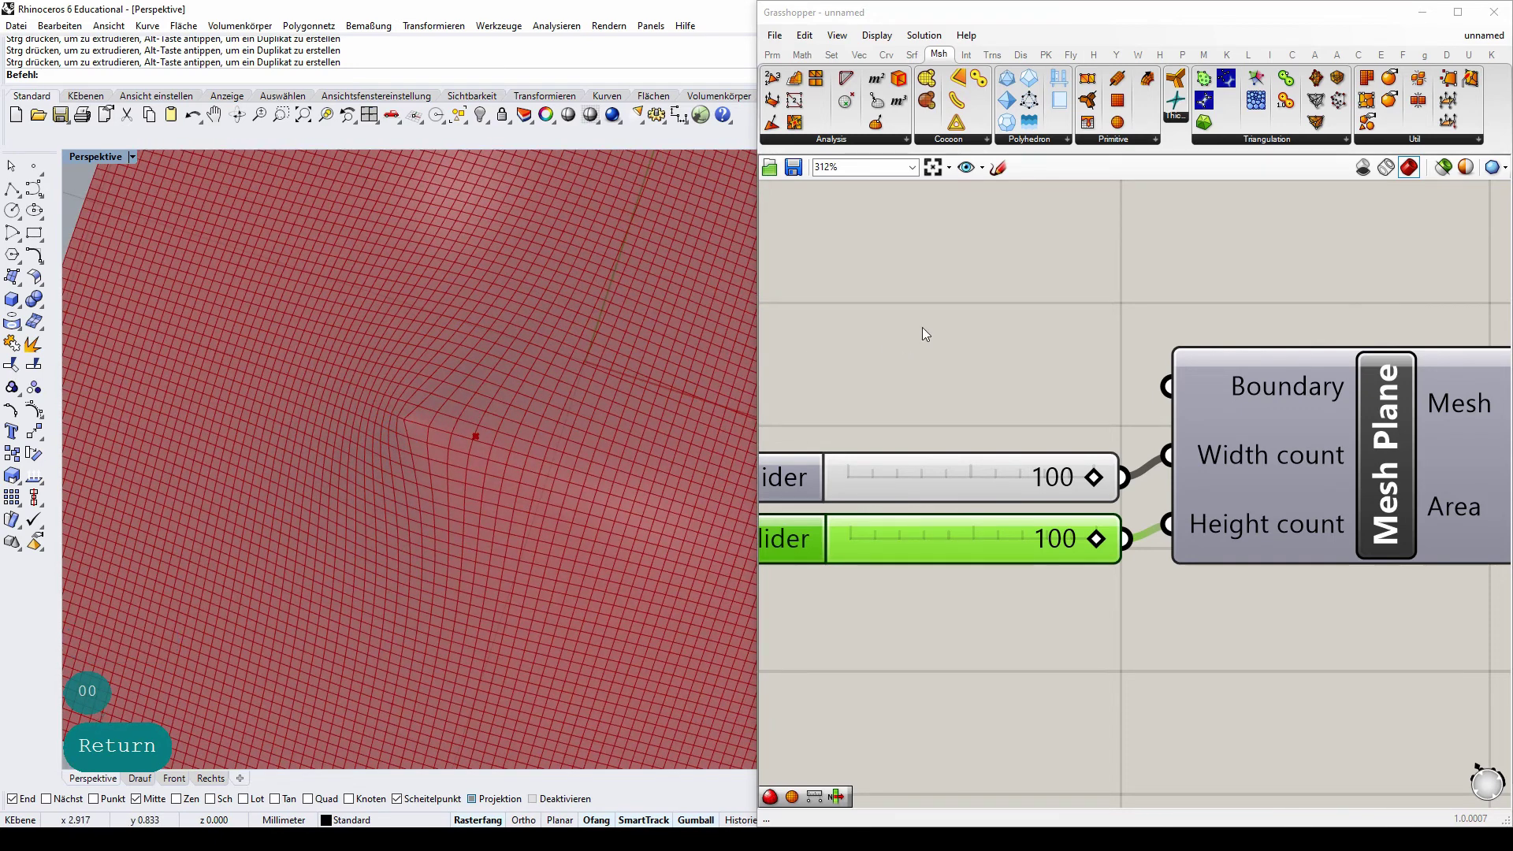
- Soften the Graph Mapper curve by moving its handle toward the graph's centre, widening the peak
scroll(920, 326, "down", 4)
mouse_move(1212, 378)
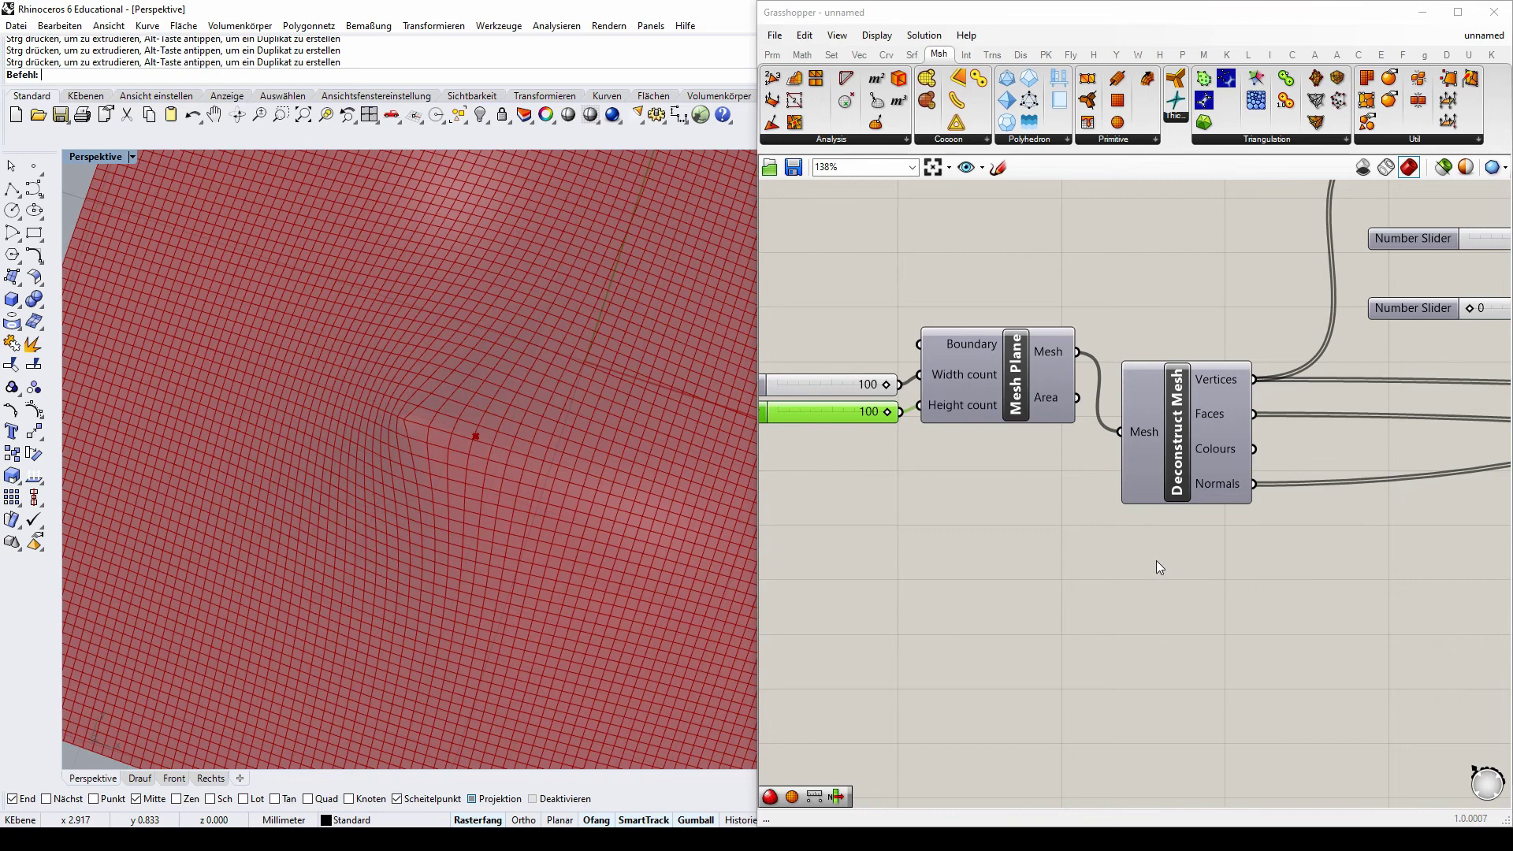
right_click_drag(429, 543, 441, 429)
scroll(868, 454, "down", 4)
scroll(1071, 433, "up", 6)
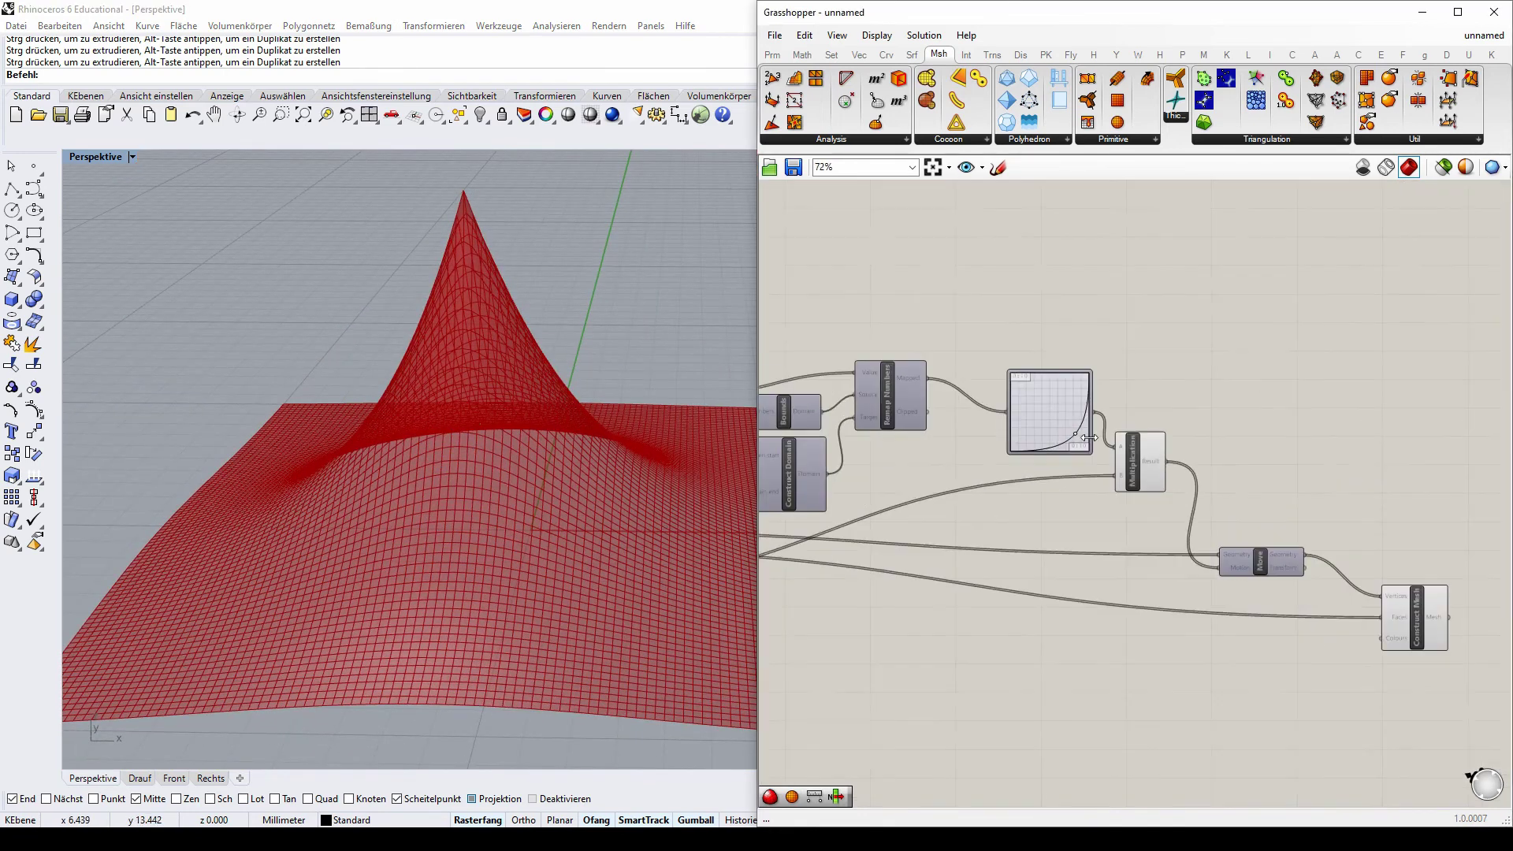
scroll(1071, 433, "up", 3)
left_click_drag(1064, 427, 1014, 425)
scroll(1352, 344, "down", 9)
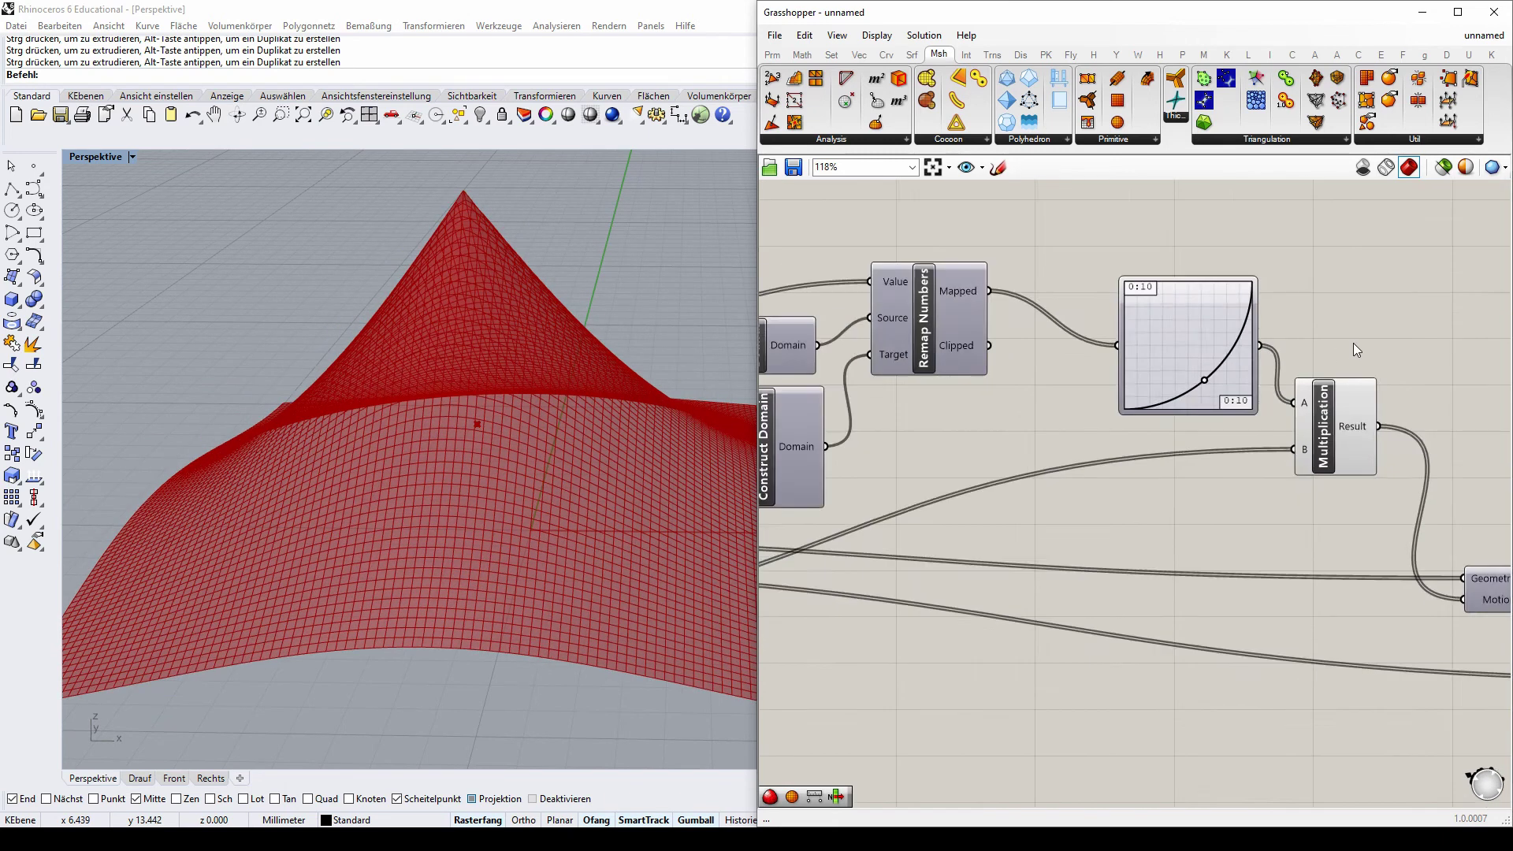
- Set both the Width count and Height count sliders of the Mesh Plane to 50
scroll(1117, 385, "up", 8)
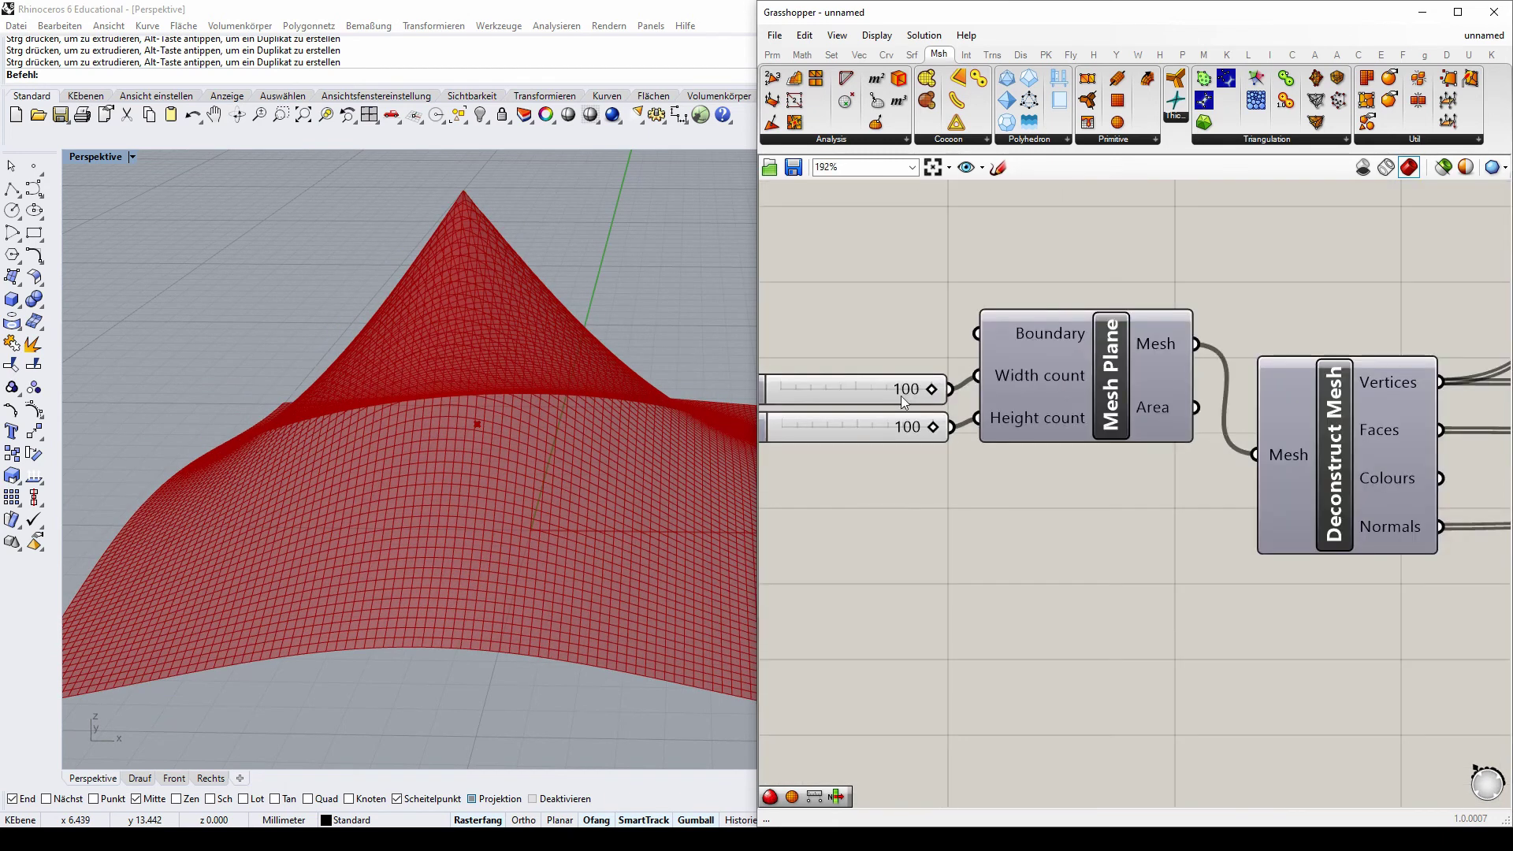
double_click(892, 388)
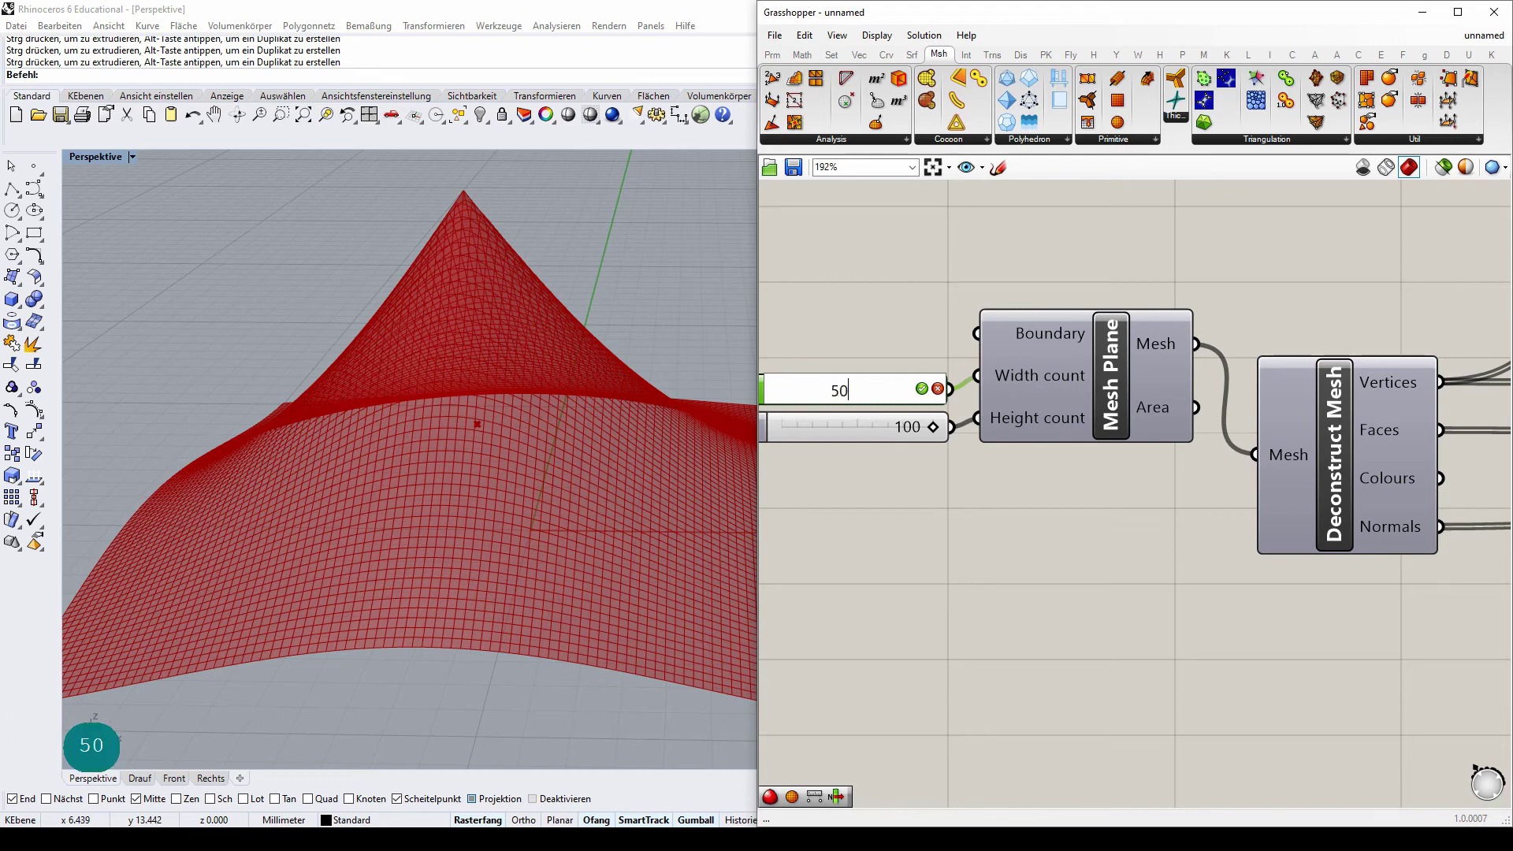
key("Return")
double_click(911, 423)
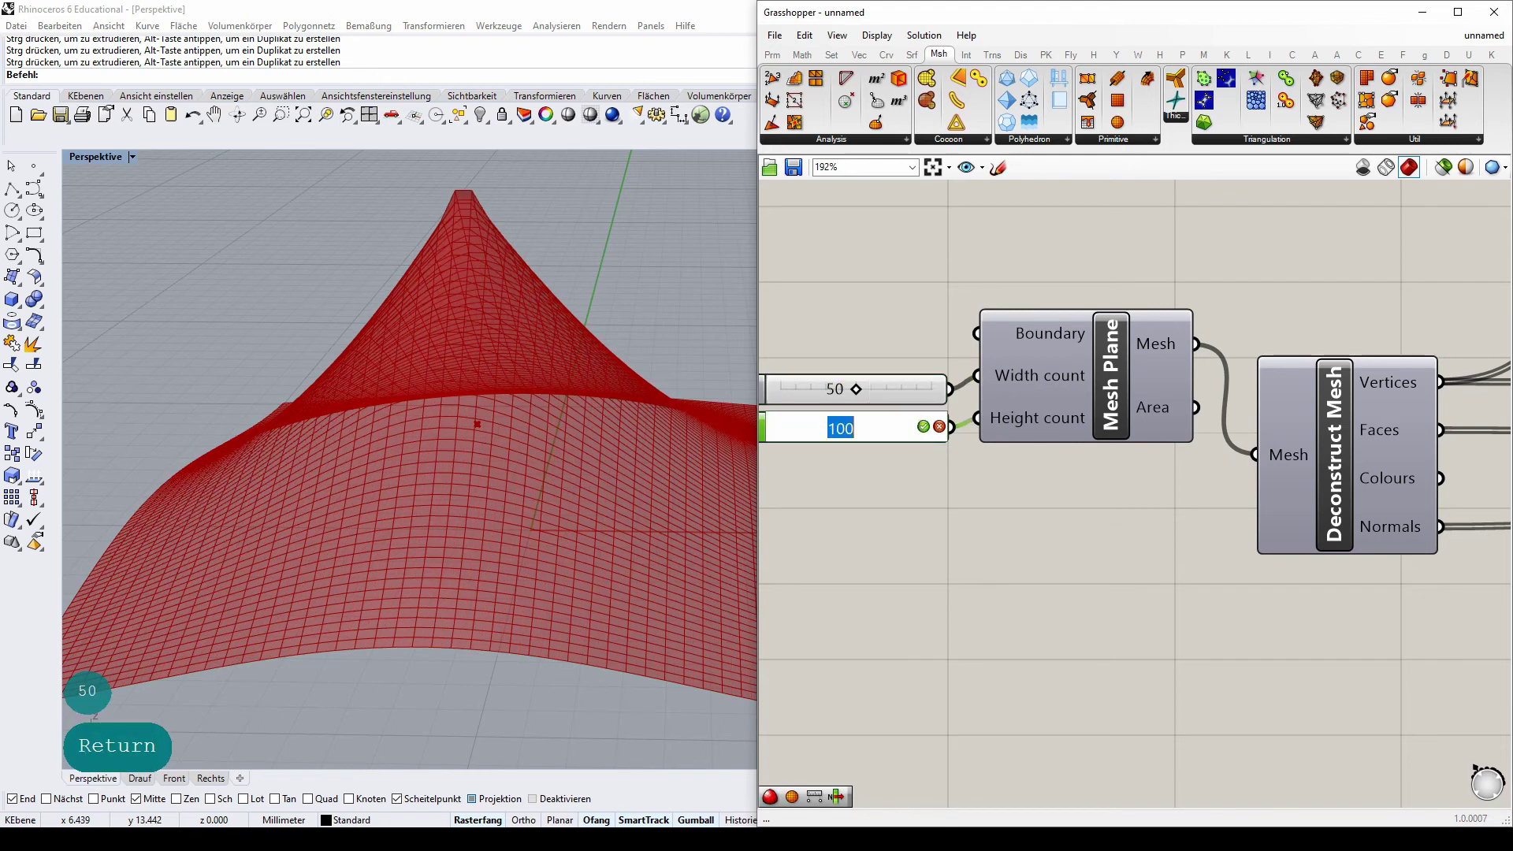
type("50")
key("Return")
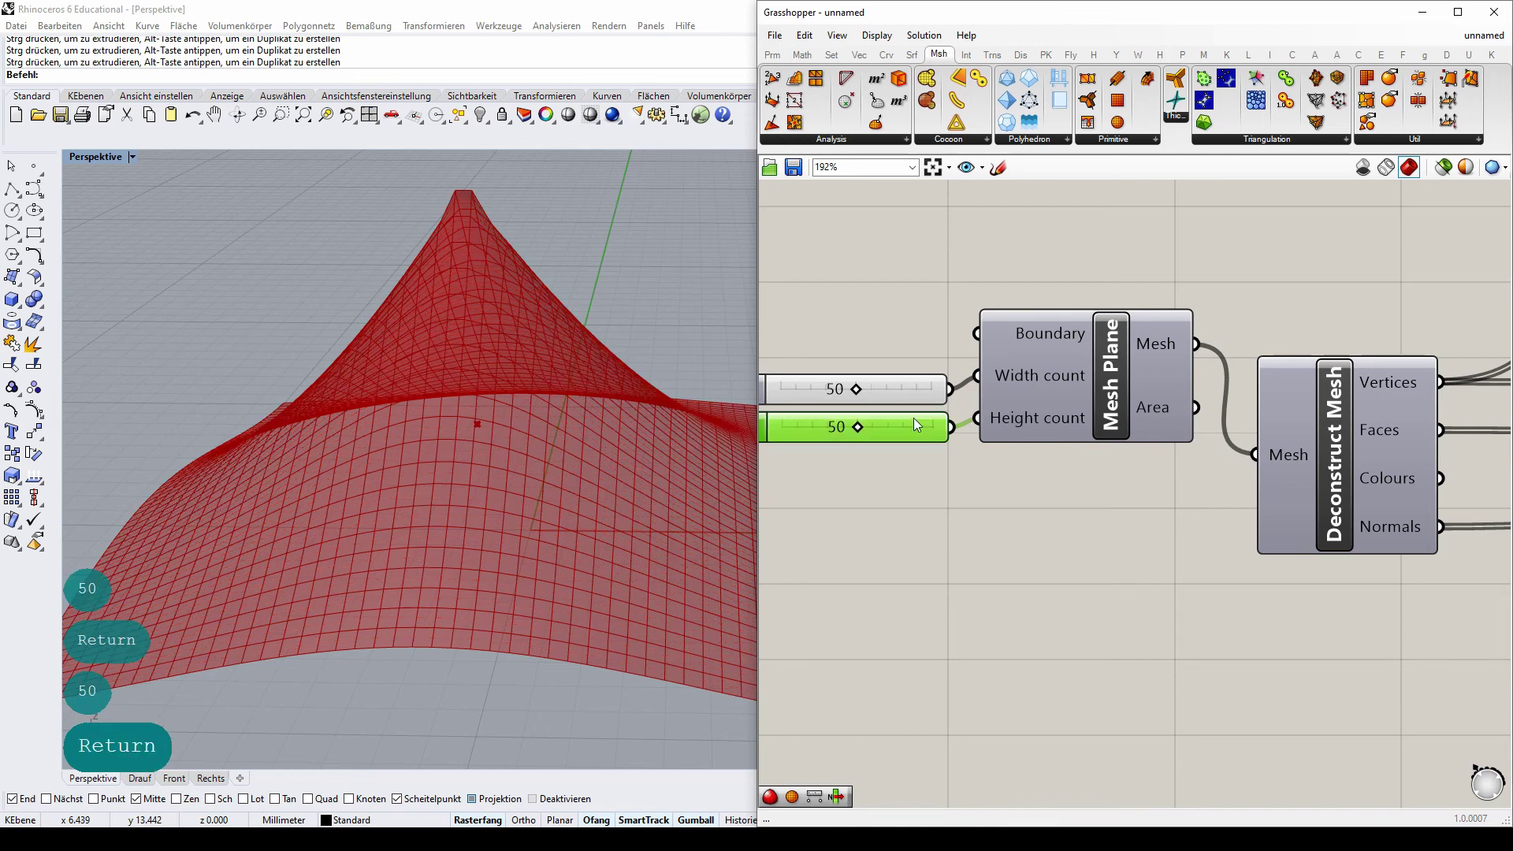
- Move the Point parameter closer to the Distance component's Point A input on the canvas
left_click(470, 280)
scroll(500, 248, "down", 3)
right_click_drag(500, 247, 473, 270)
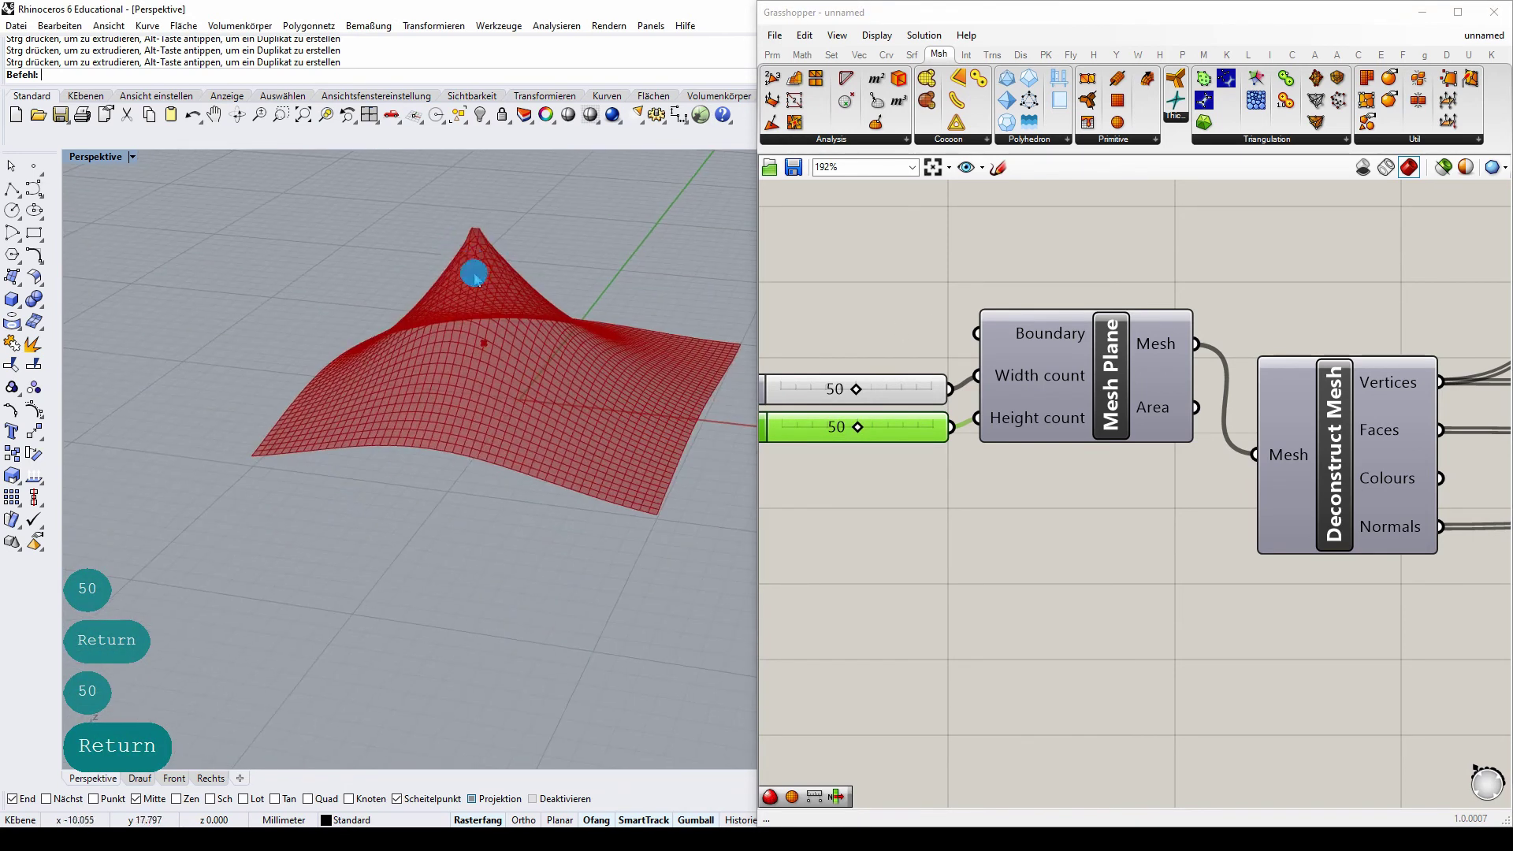
left_click(932, 268)
scroll(875, 355, "down", 5)
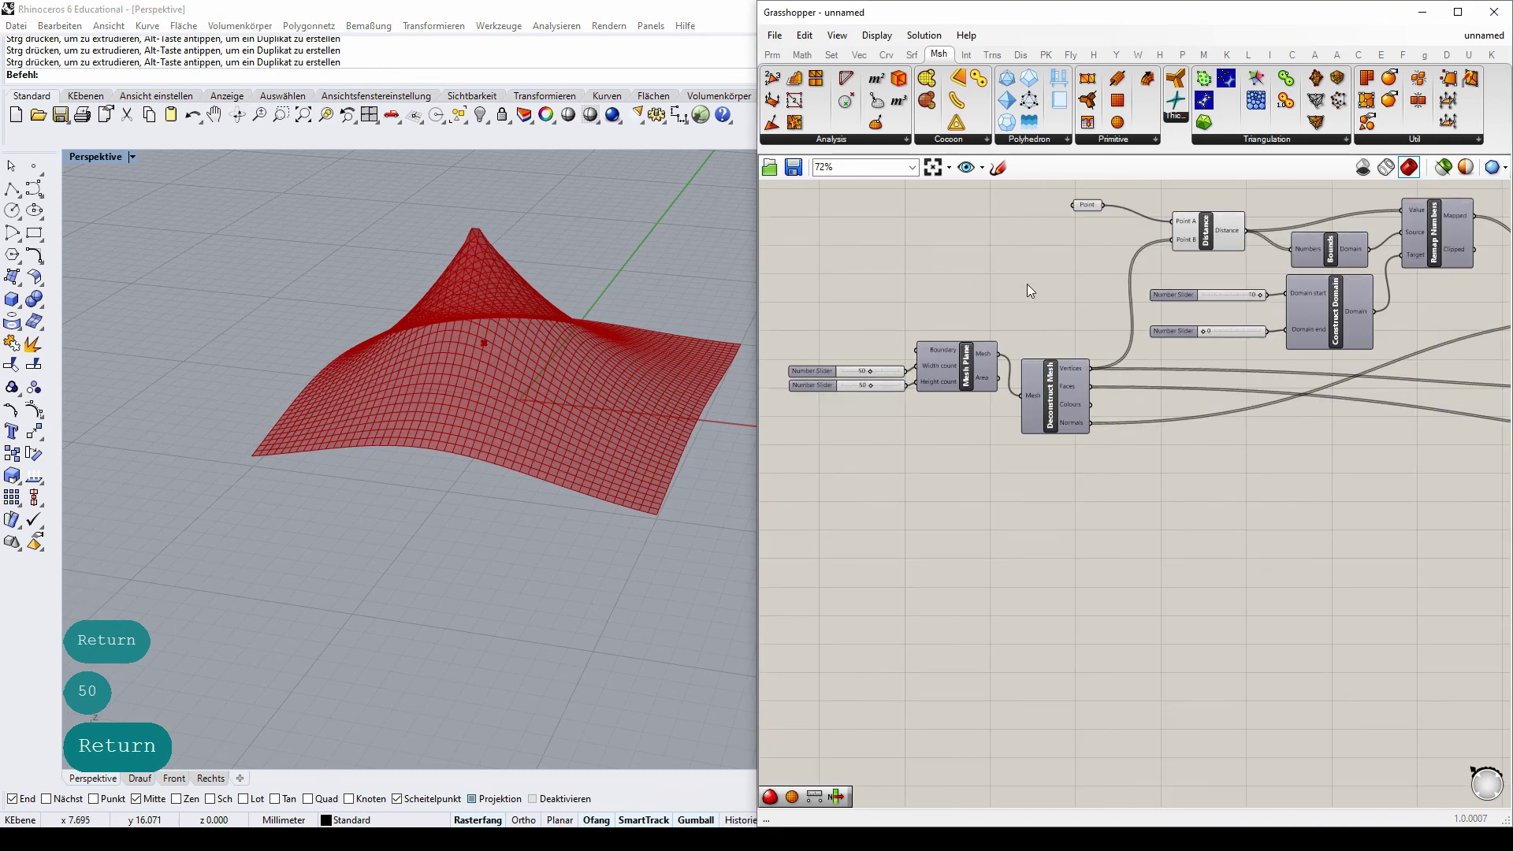
scroll(1186, 193, "up", 3)
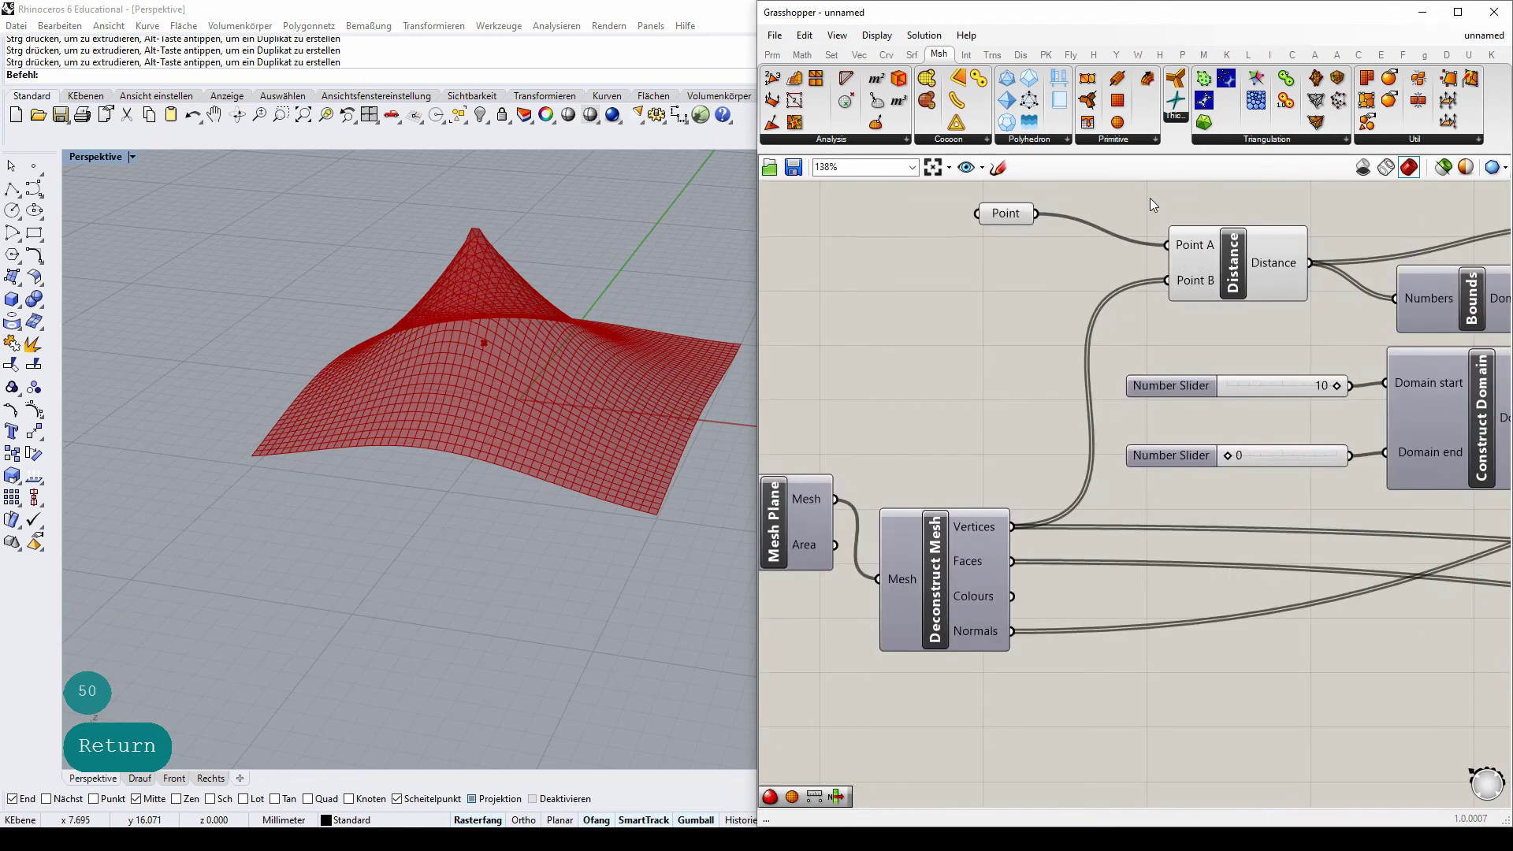
scroll(1007, 211, "up", 2)
left_click_drag(1007, 211, 1163, 234)
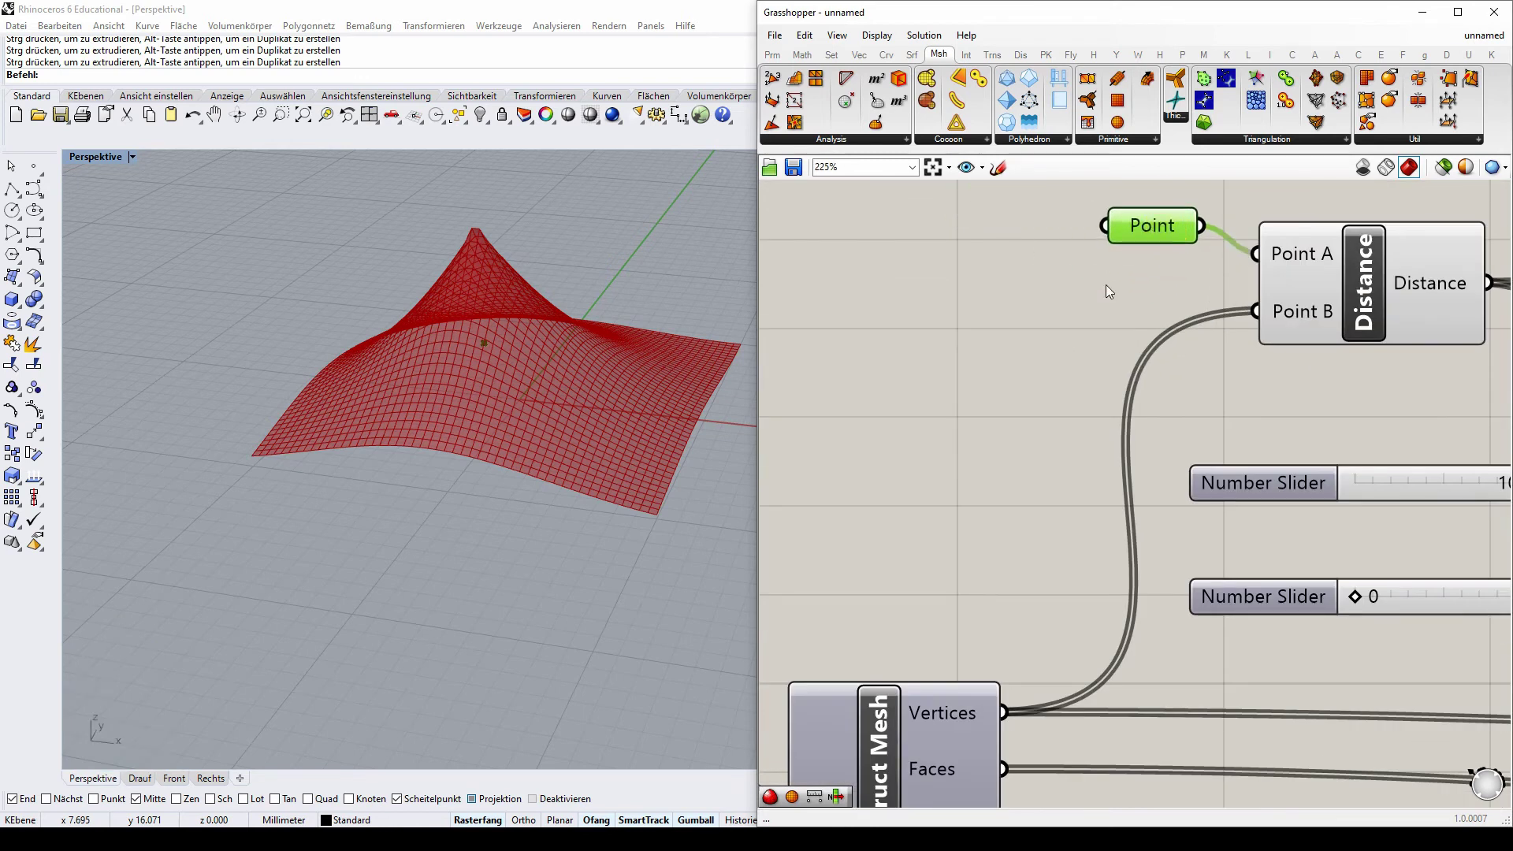
left_click(1022, 292)
- Place a Mesh Sphere component on the canvas just above the Mesh Plane component
scroll(1023, 293, "down", 3)
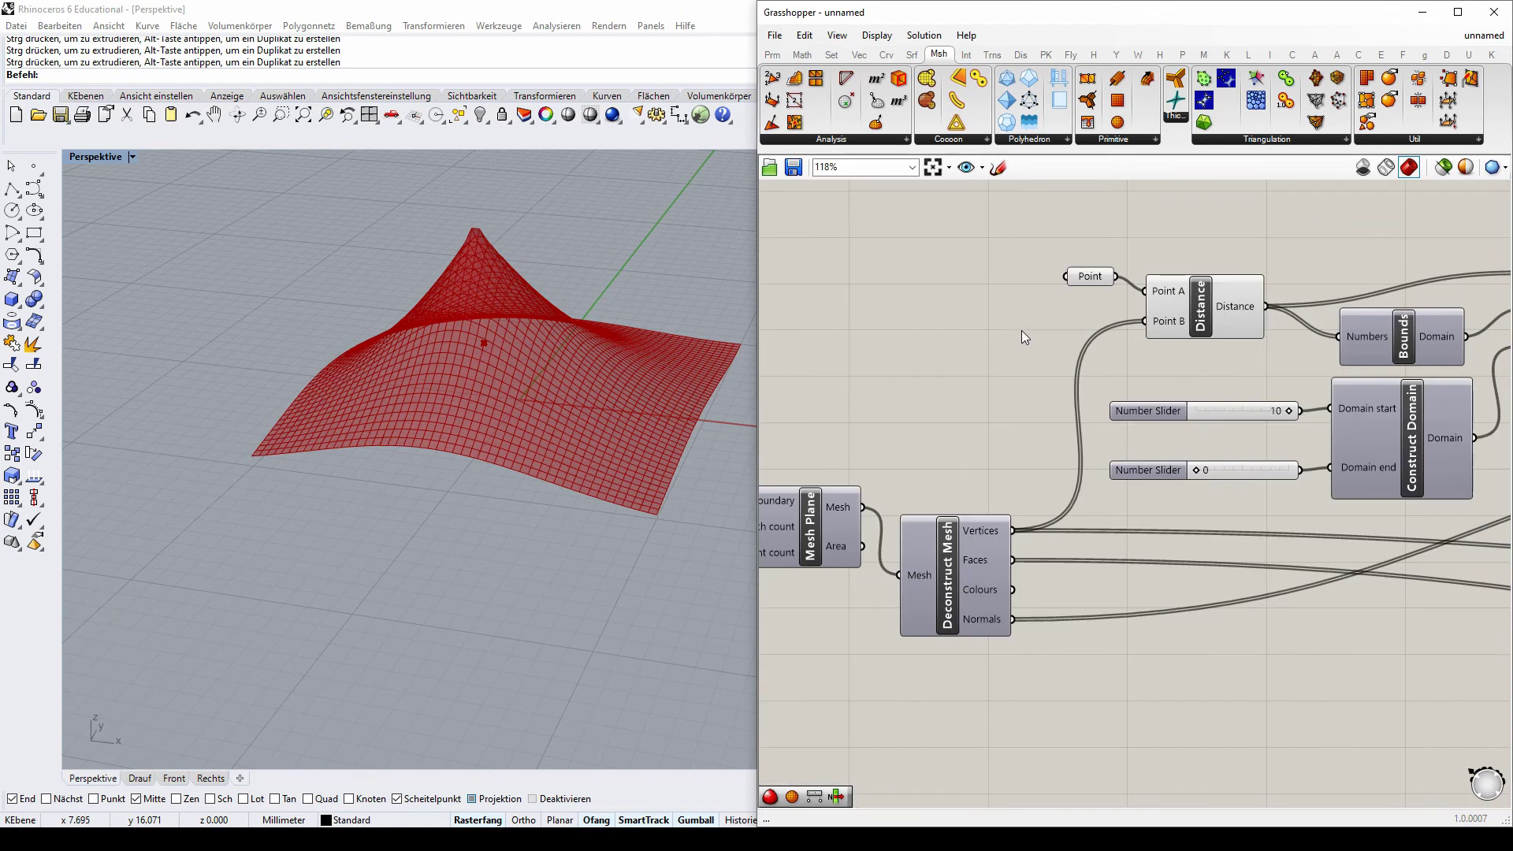
scroll(1023, 329, "down", 3)
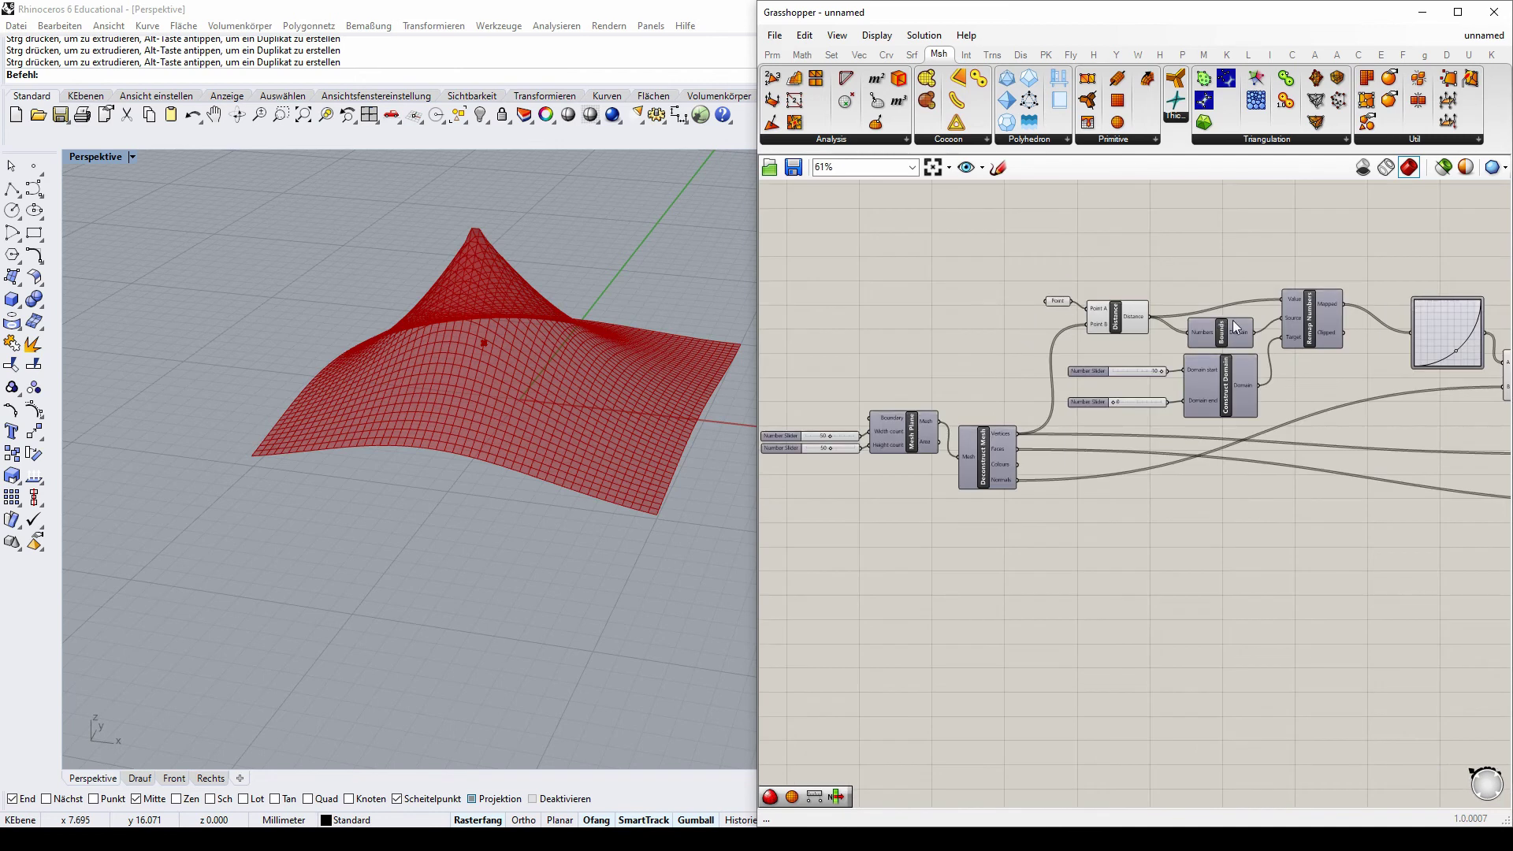
scroll(1053, 374, "up", 2)
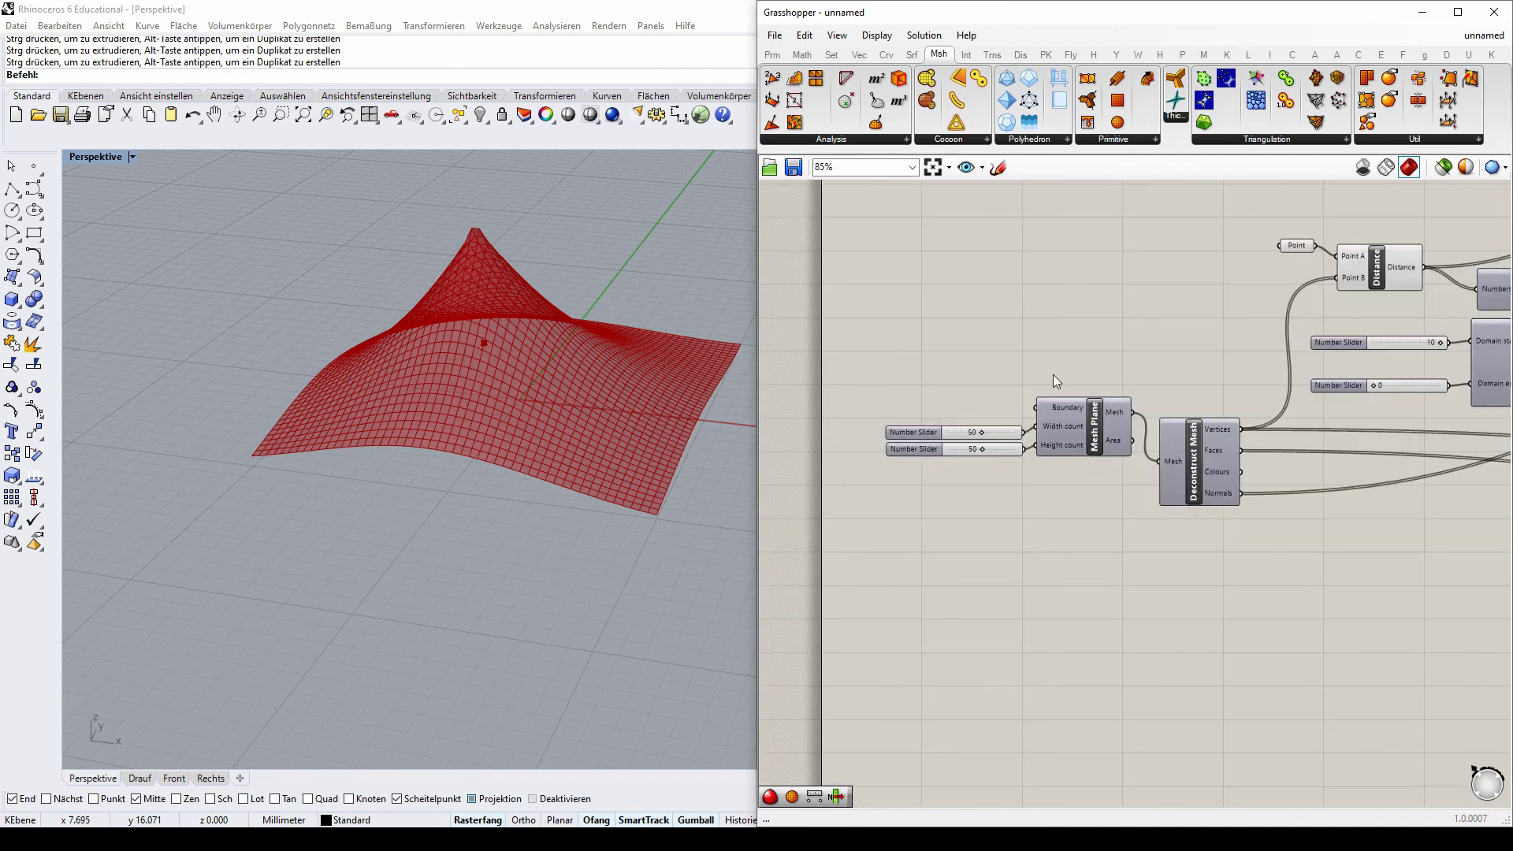
scroll(1064, 377, "up", 2)
left_click(667, 323)
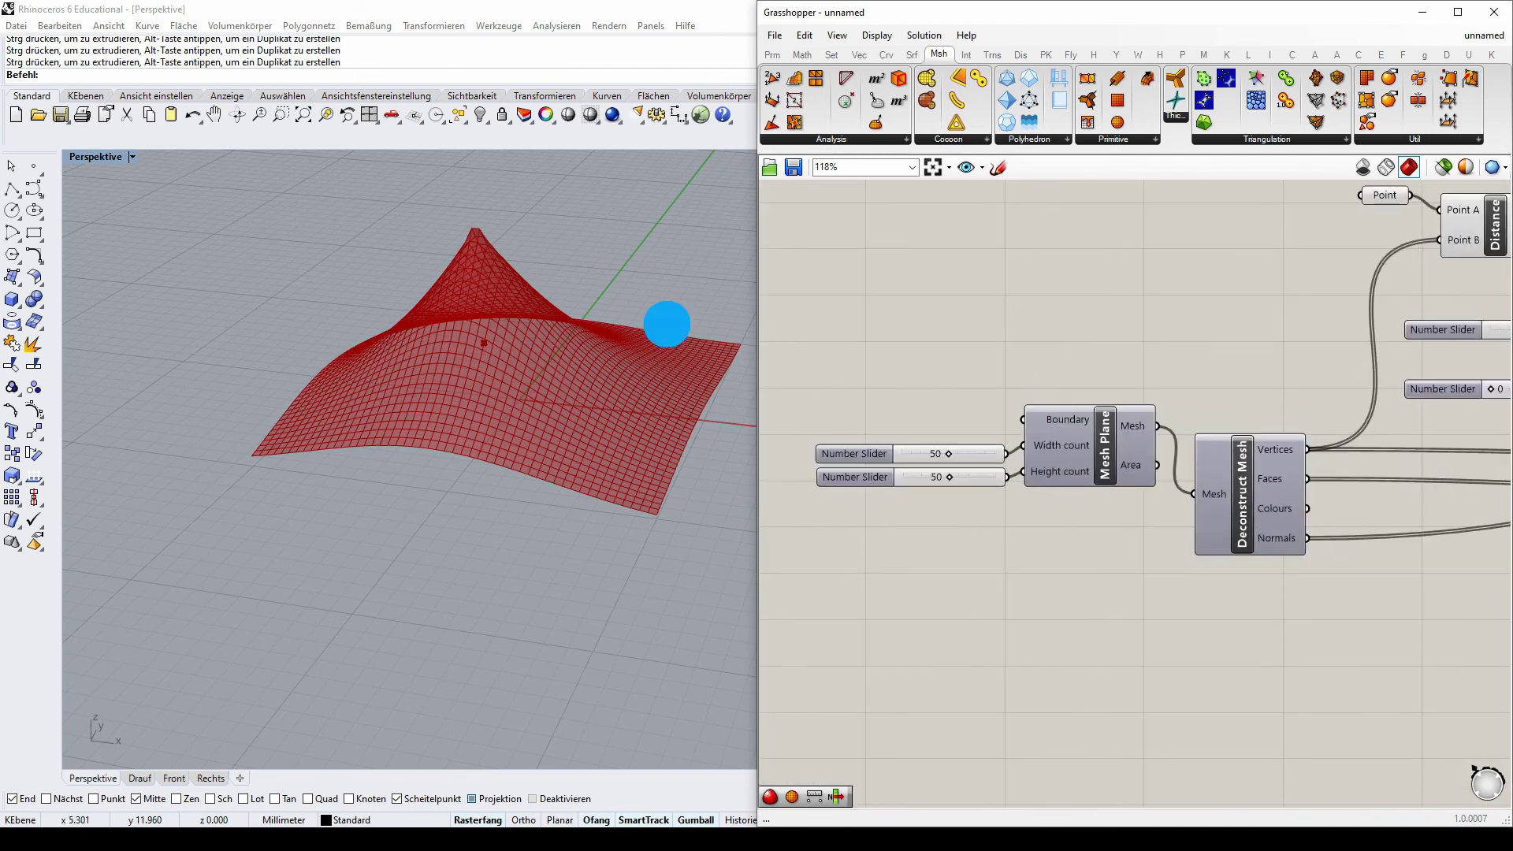
mouse_move(667, 324)
right_mouse_down()
mouse_move(635, 392)
mouse_move(638, 249)
right_mouse_up()
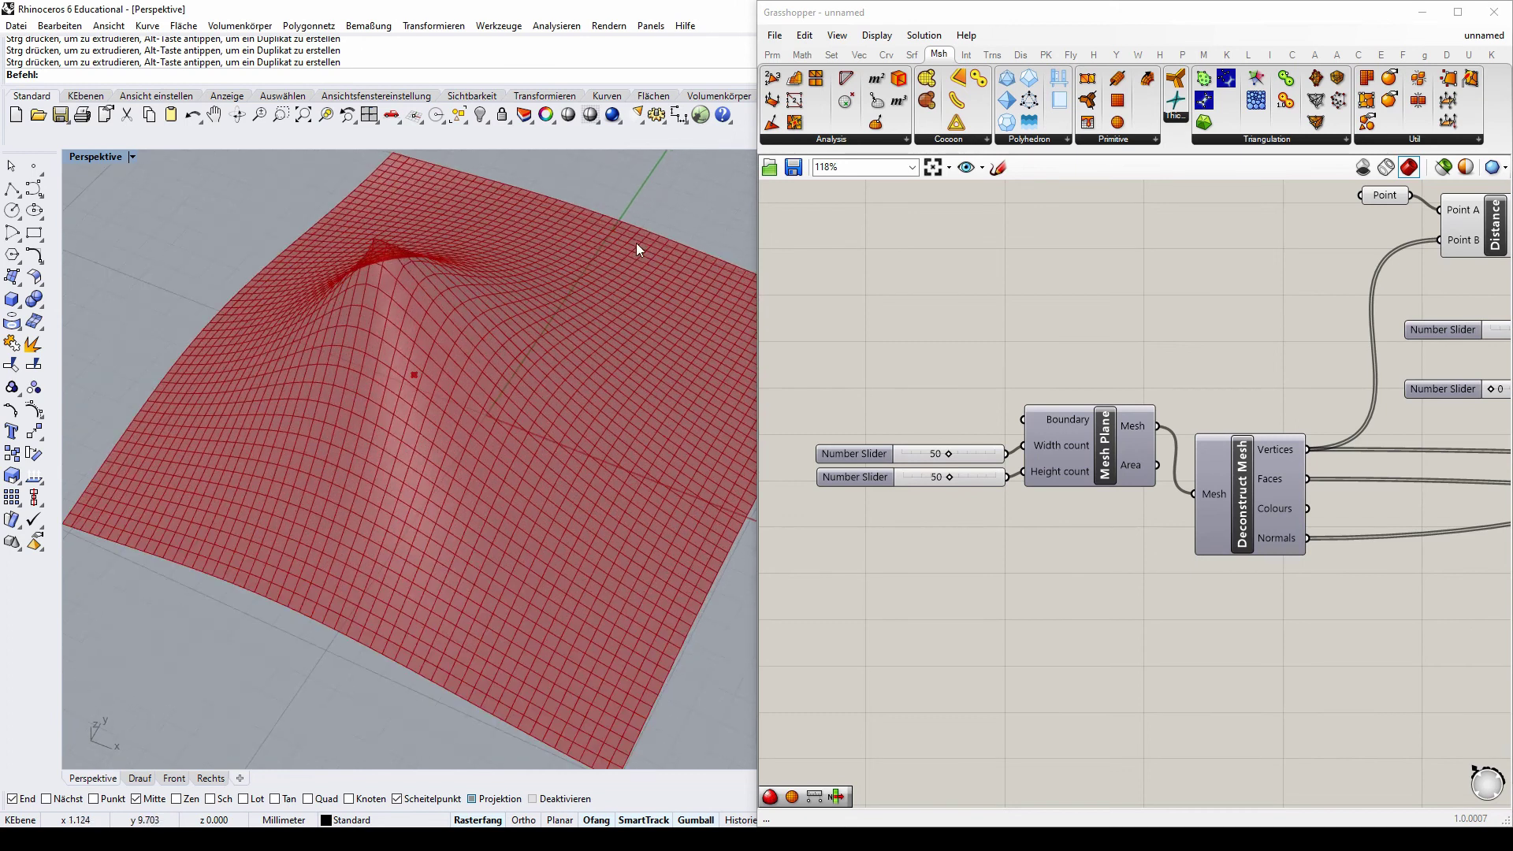
left_click(1130, 139)
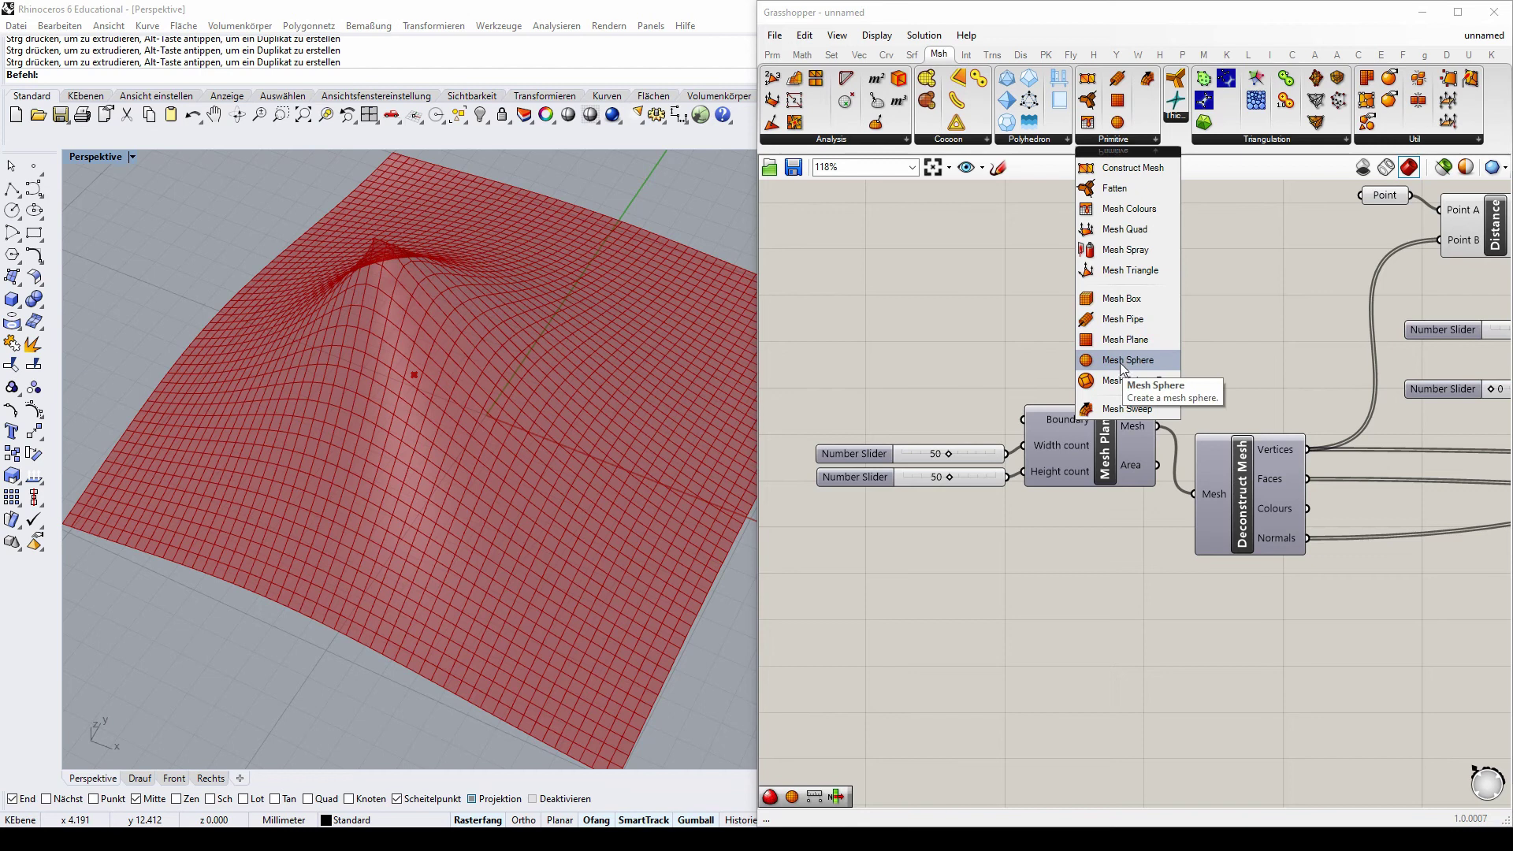
left_click_drag(1123, 367, 1085, 335)
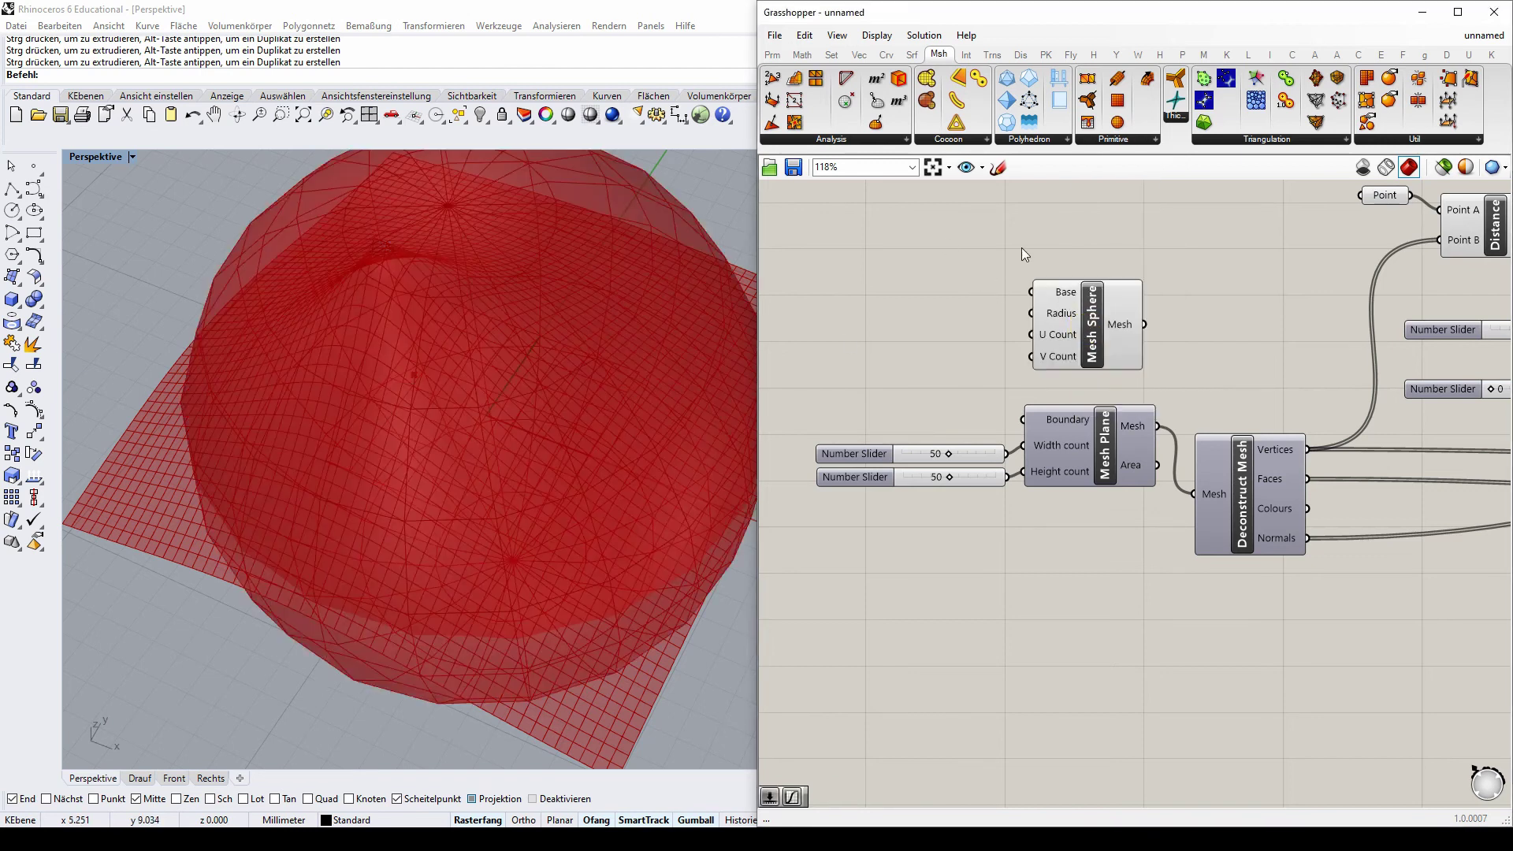
mouse_move(355, 260)
right_mouse_down()
mouse_move(449, 233)
mouse_move(437, 253)
right_mouse_up()
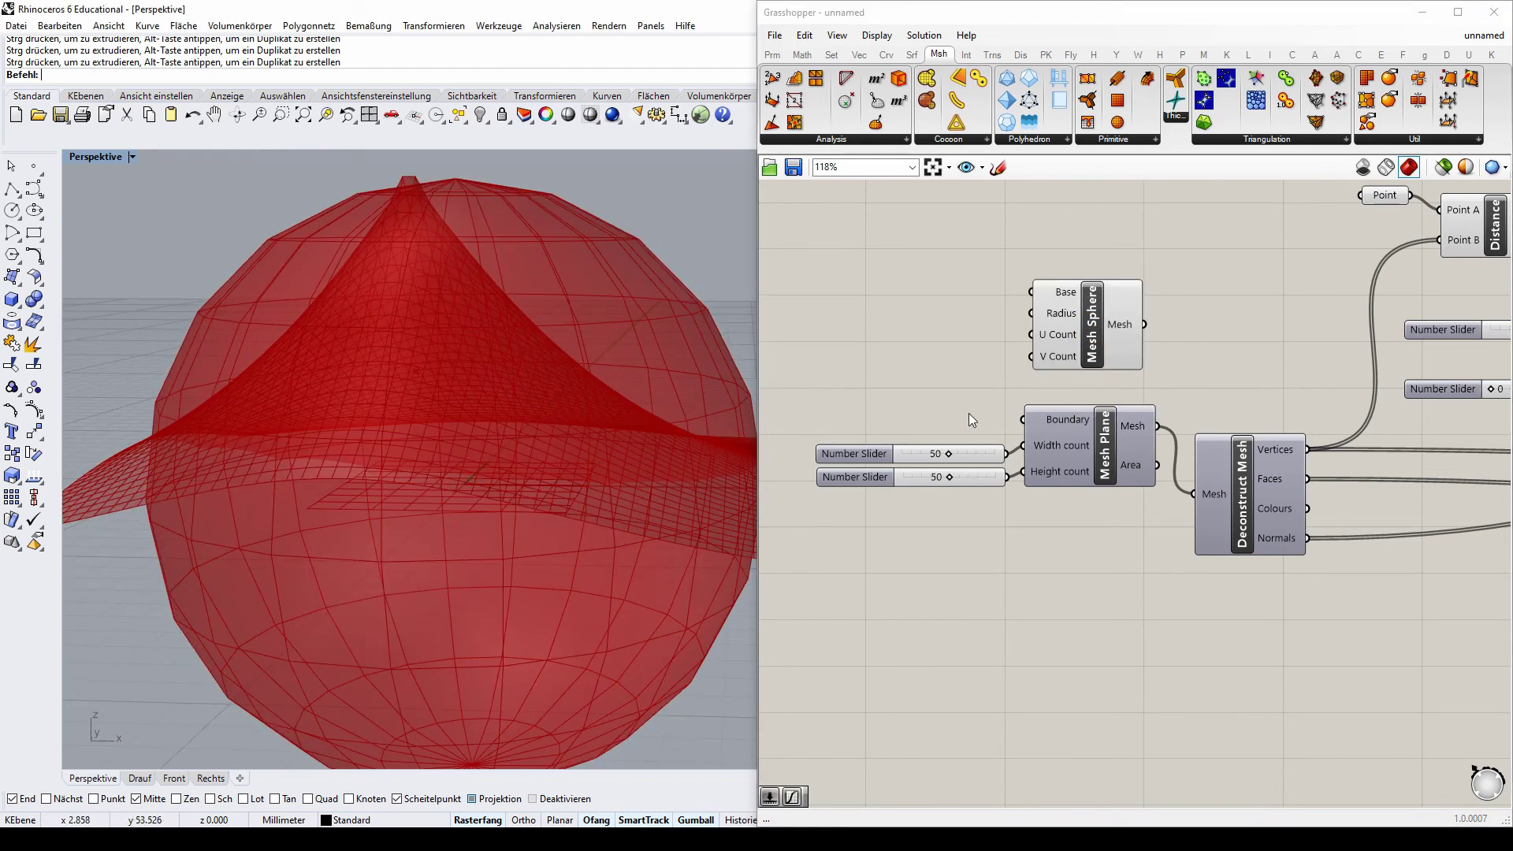
- Wire the two count sliders set to 50 into the Mesh Sphere's U Count and V Count inputs
left_click_drag(967, 413, 1049, 349)
left_click(972, 256)
scroll(979, 294, "up", 2)
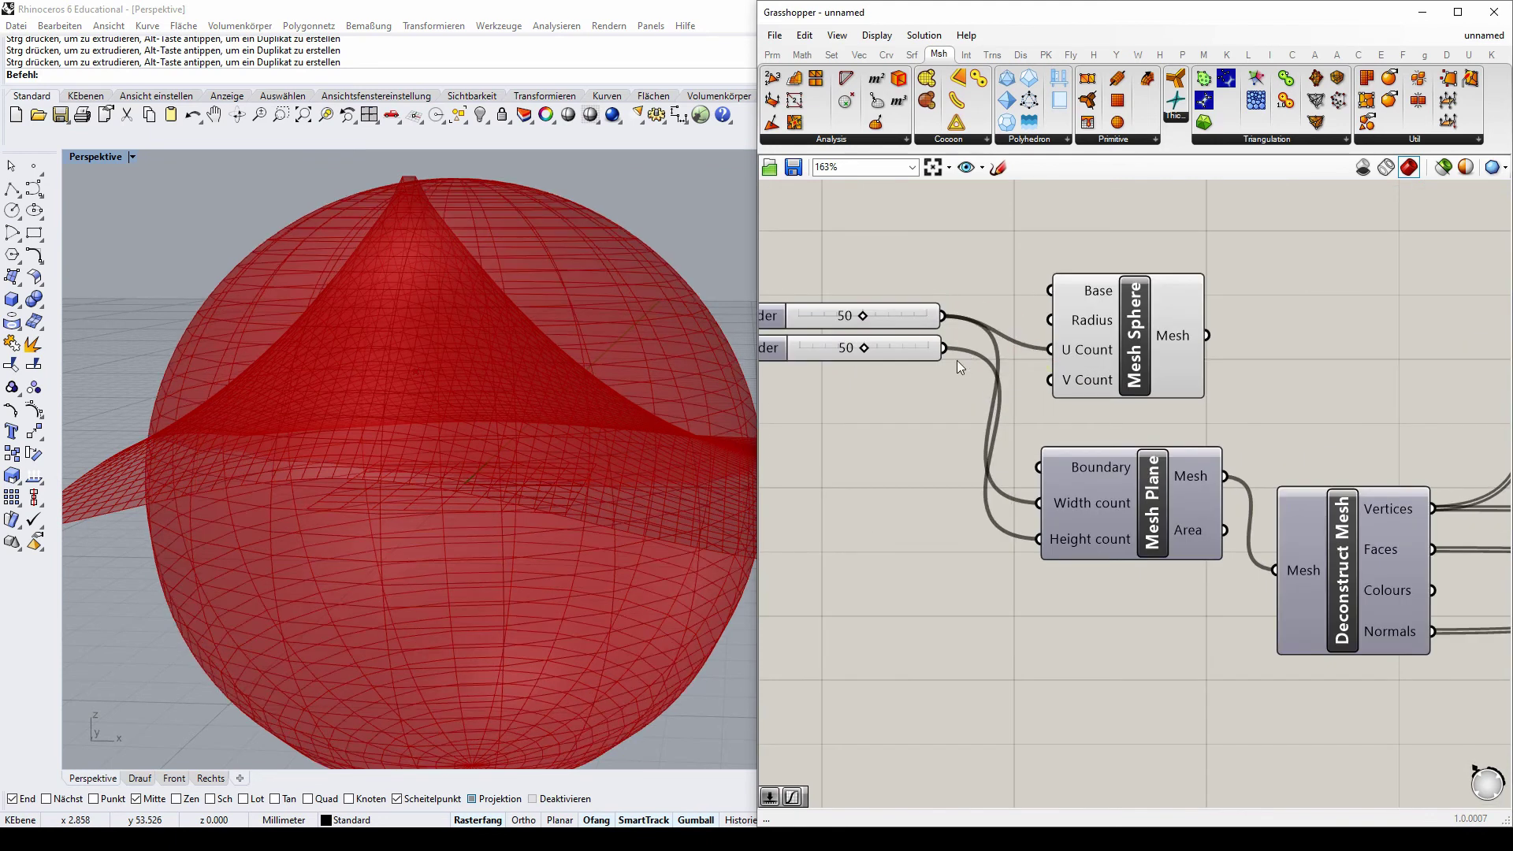
left_click_drag(943, 348, 1050, 380)
scroll(904, 397, "down", 2)
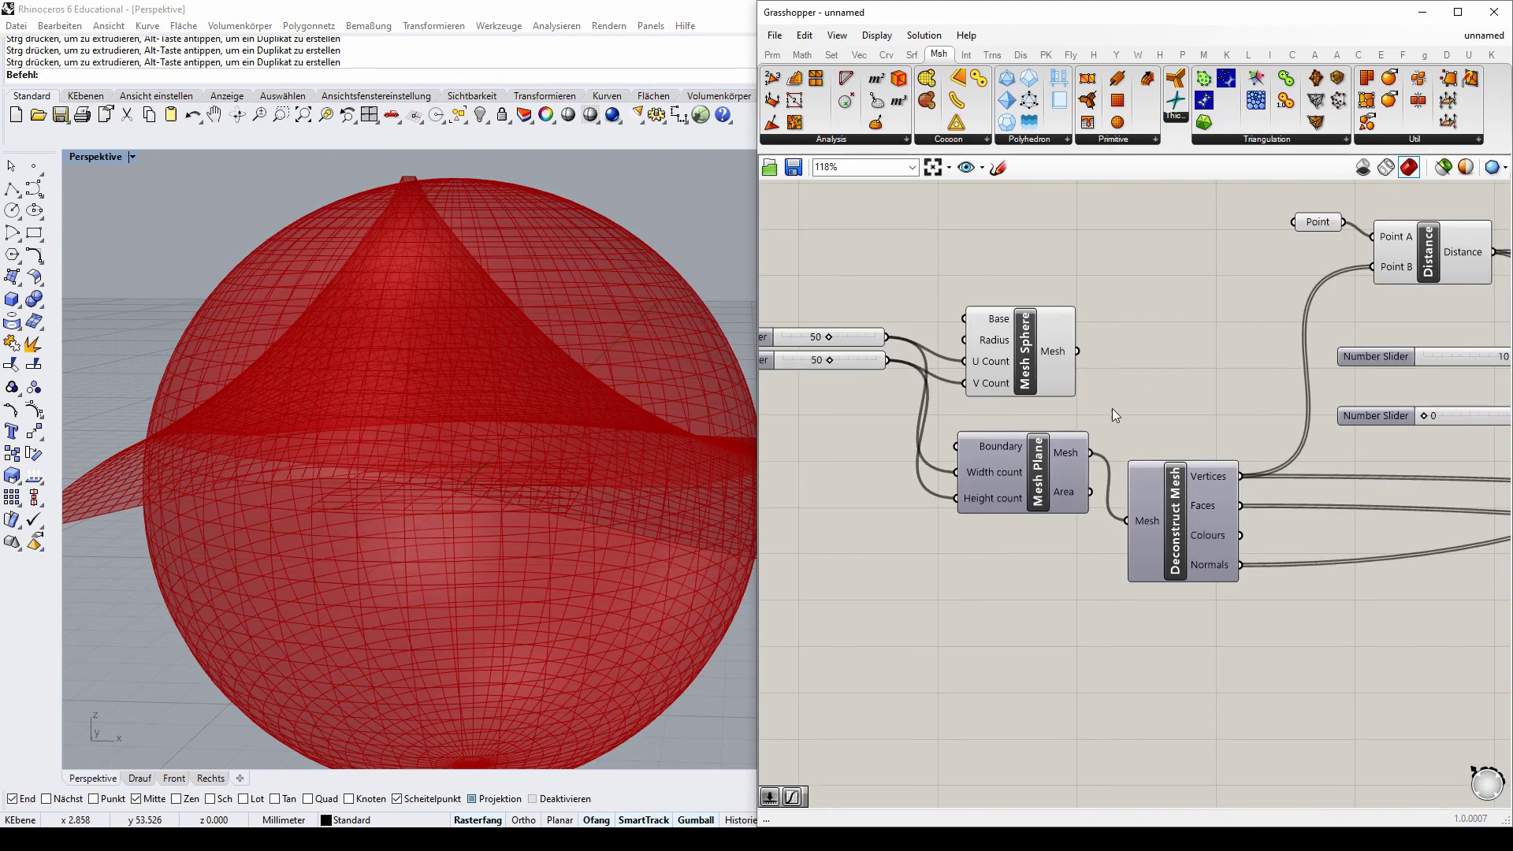
right_click_drag(543, 345, 534, 495)
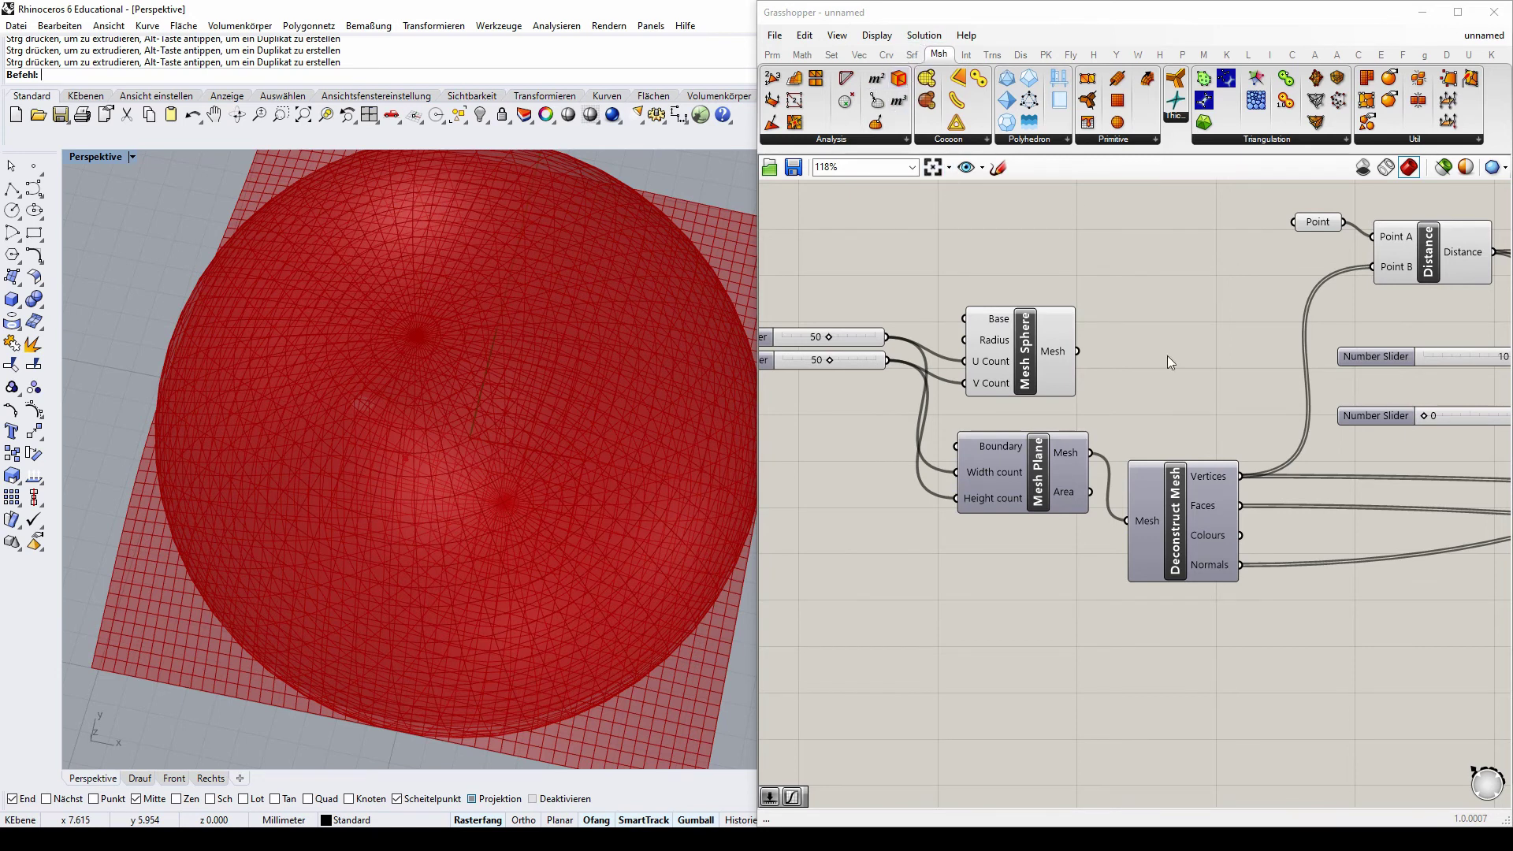
- Feed the Mesh Sphere into Deconstruct Mesh in place of the Mesh Plane, and turn off the Mesh Sphere's preview
left_click_drag(1079, 349, 1148, 305)
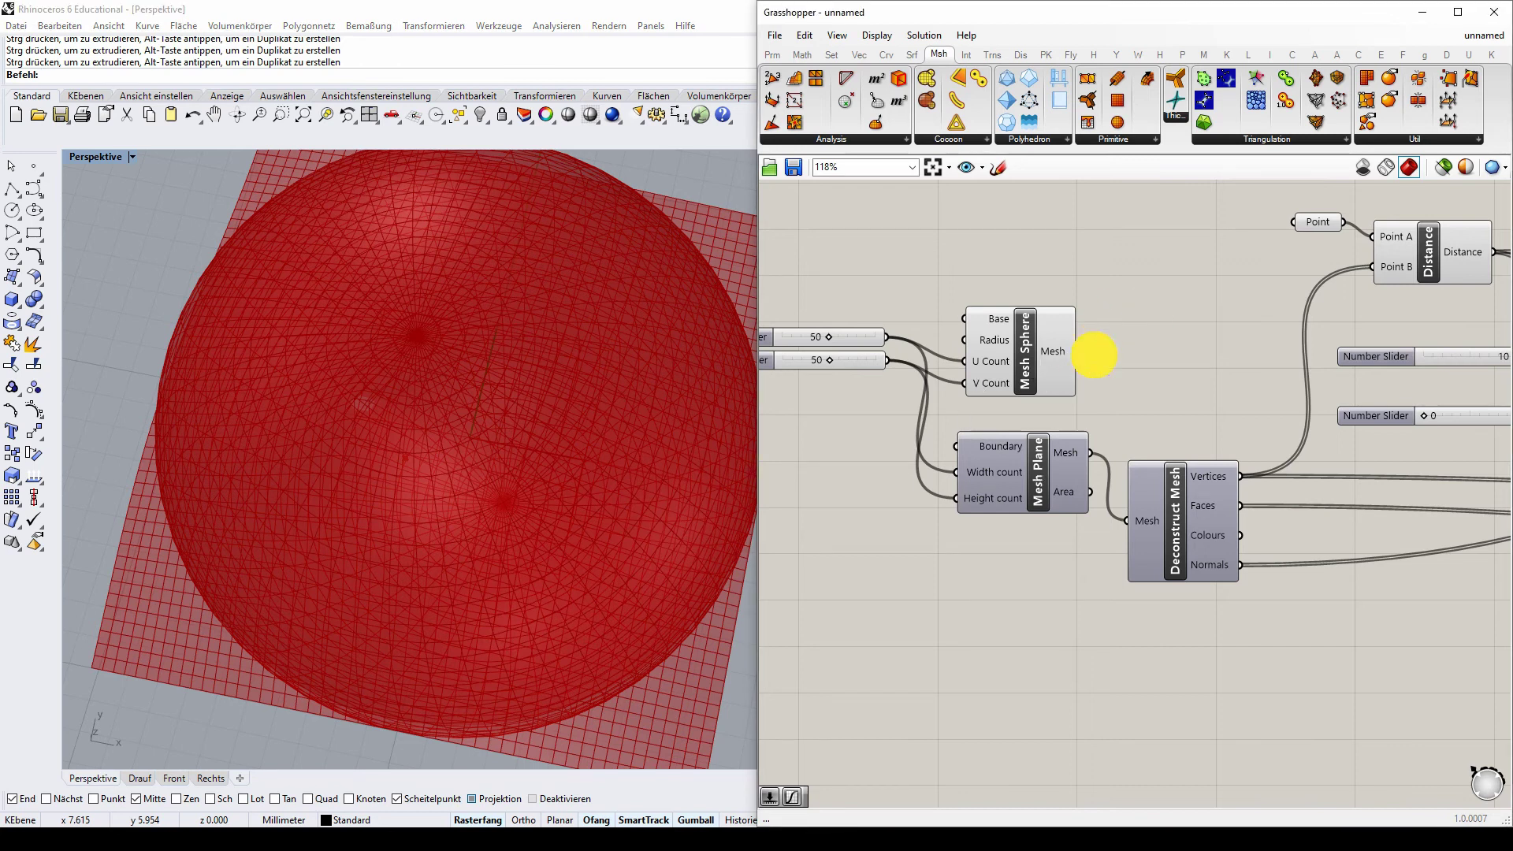
left_click_drag(1093, 354, 1118, 519)
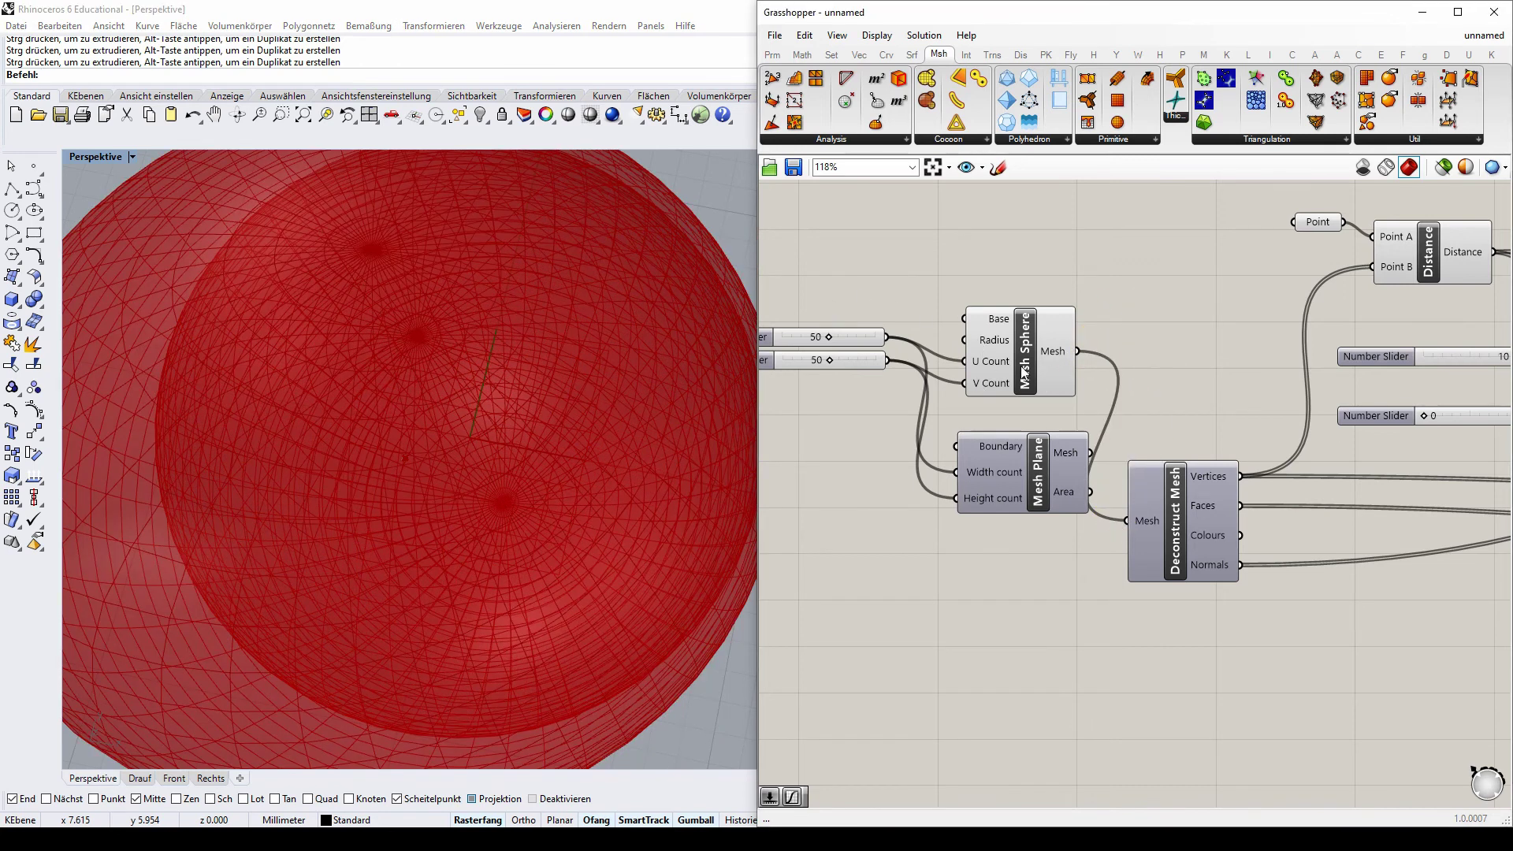
scroll(1091, 331, "down", 2)
right_click(1051, 340)
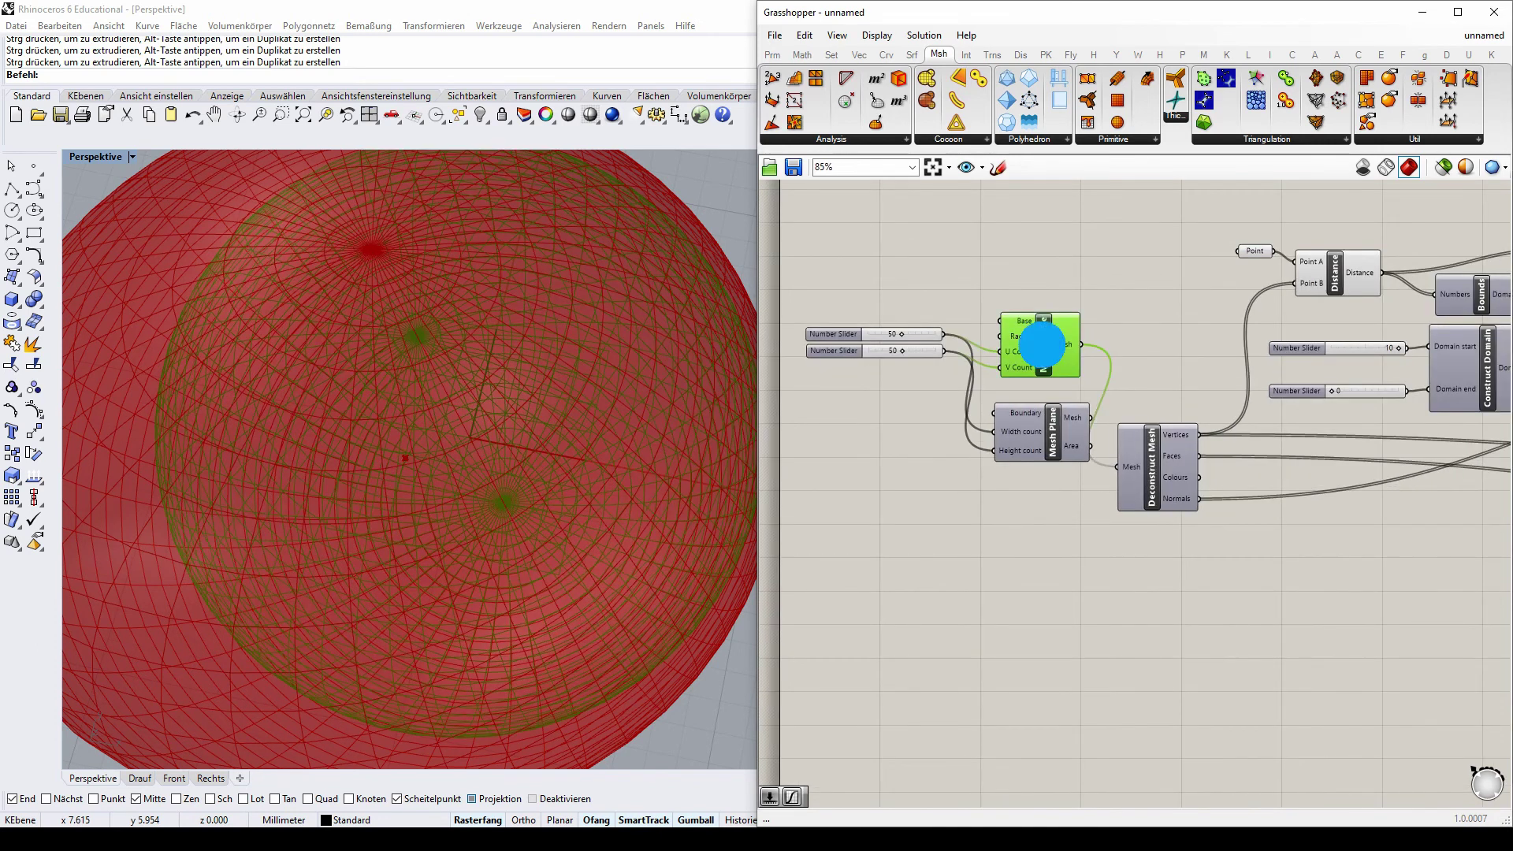
left_click(1066, 370)
scroll(574, 270, "down", 3)
right_click_drag(574, 271, 412, 229)
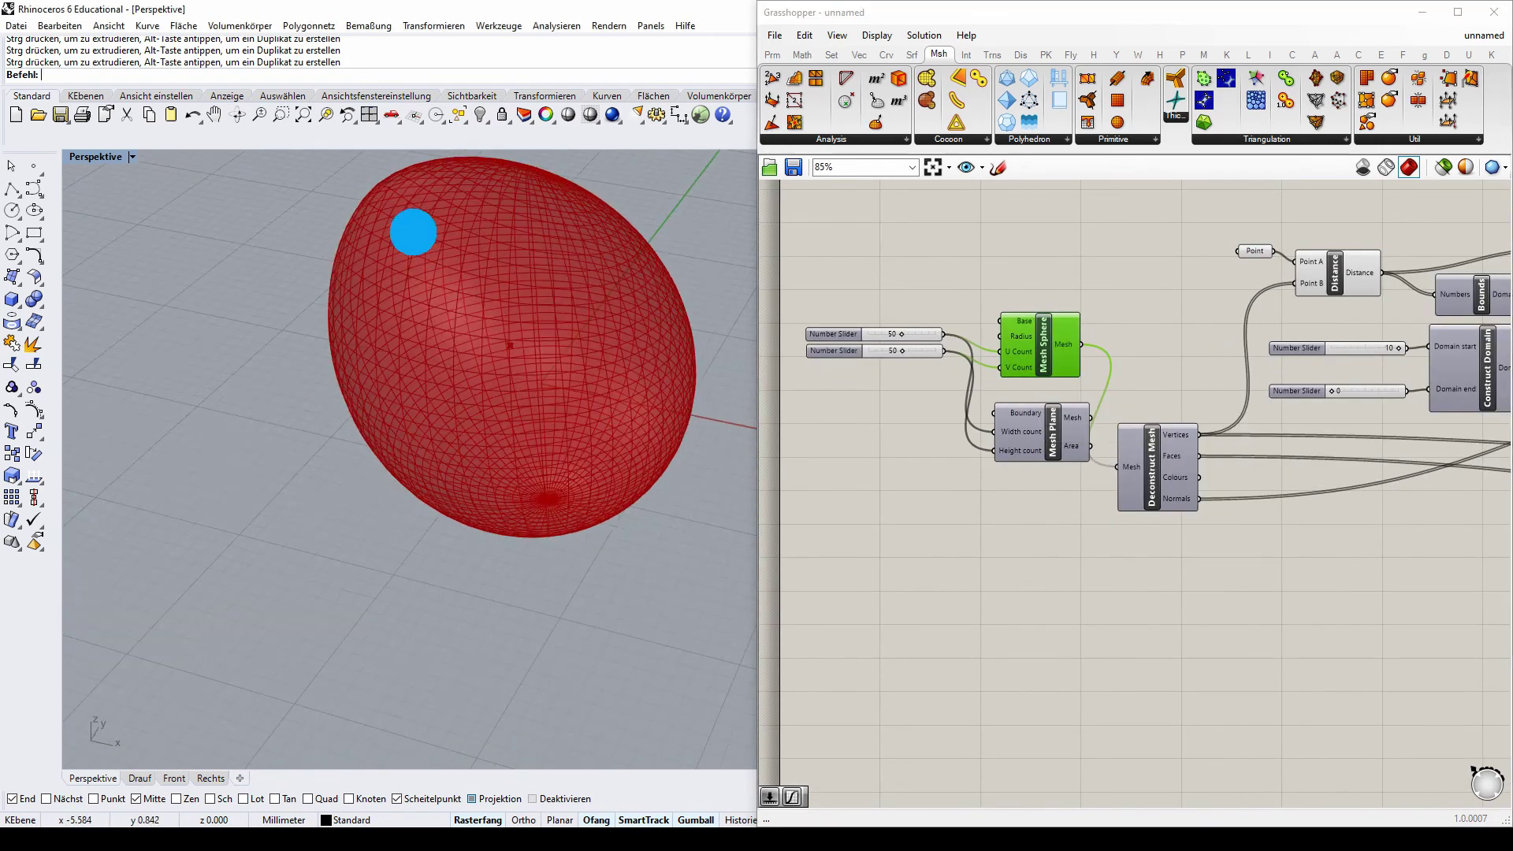
- Move the attractor point along X and up along Z with the gumball, taking it to the opposite side of the sphere
left_click_drag(465, 310, 344, 343)
right_click_drag(344, 343, 403, 372)
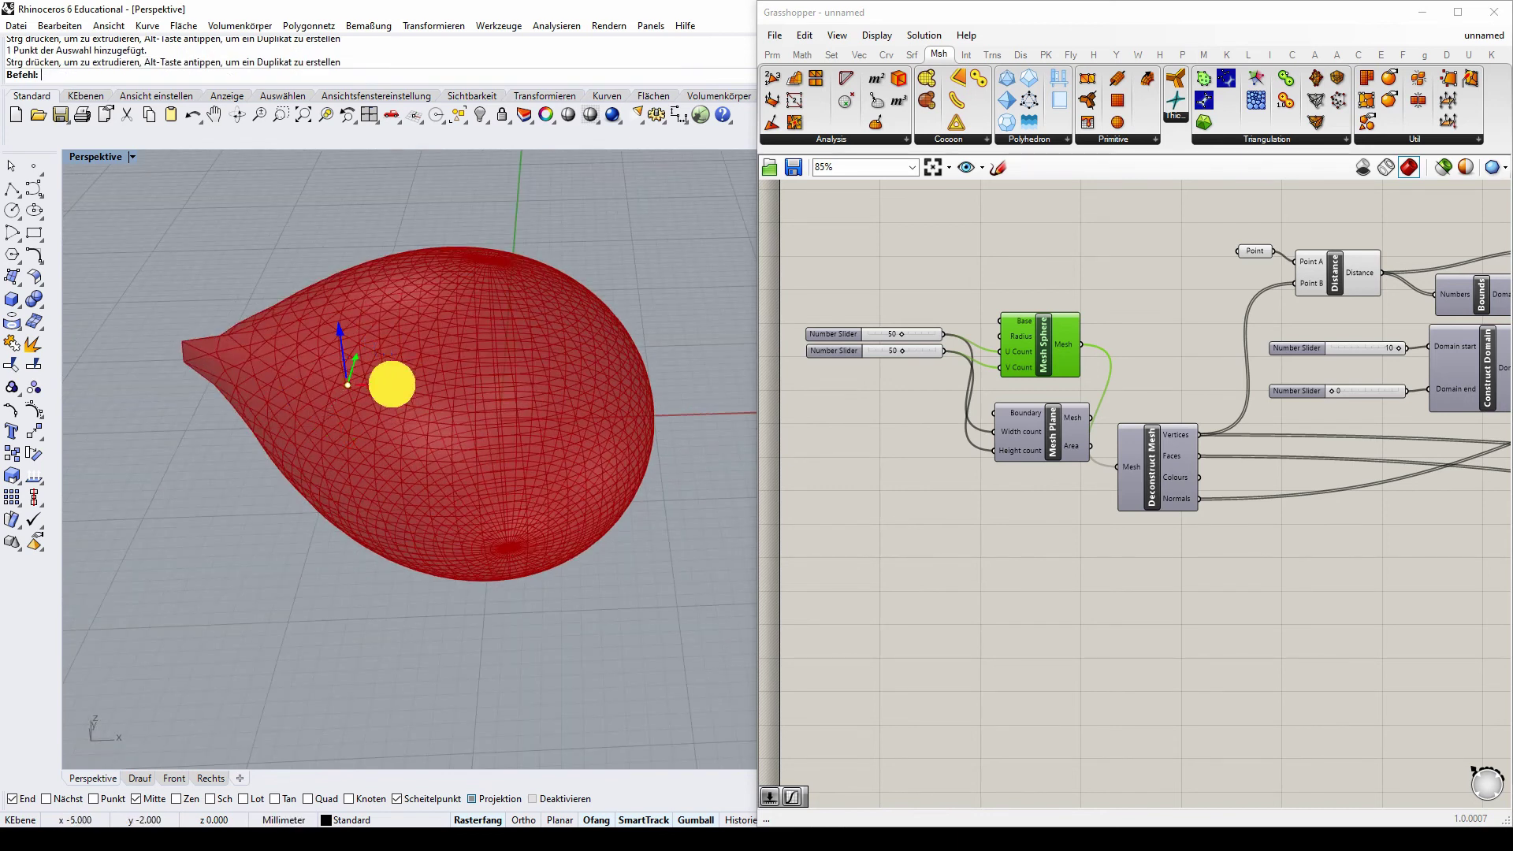
left_click_drag(392, 384, 323, 385)
right_click_drag(323, 385, 251, 345)
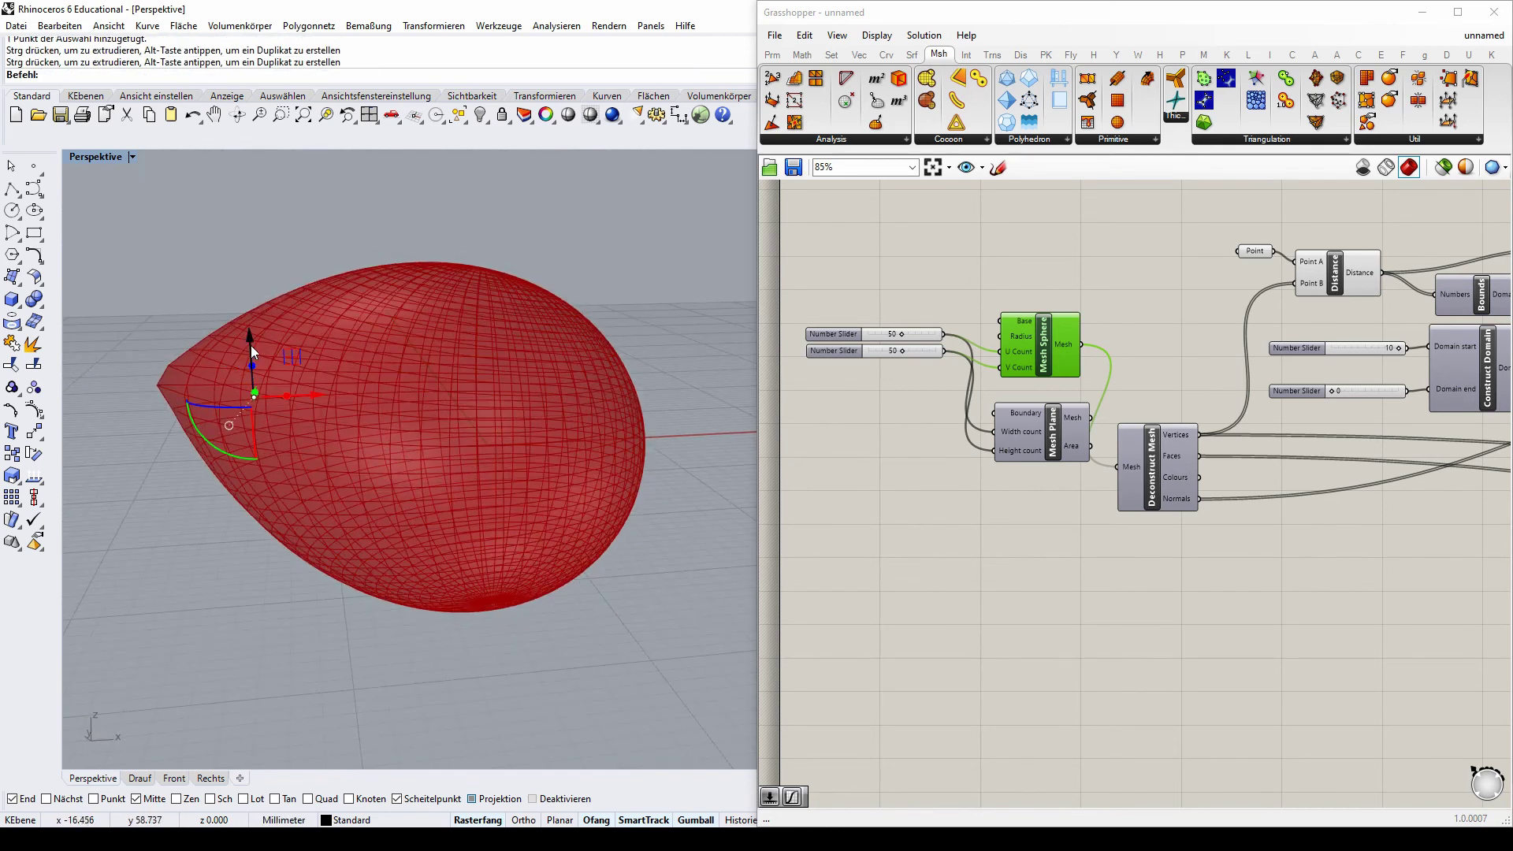
left_click_drag(251, 346, 273, 255)
left_click_drag(306, 321, 401, 302)
mouse_move(400, 315)
right_mouse_down()
mouse_move(527, 294)
mouse_move(463, 503)
mouse_move(466, 297)
mouse_move(499, 269)
mouse_move(419, 298)
right_mouse_up()
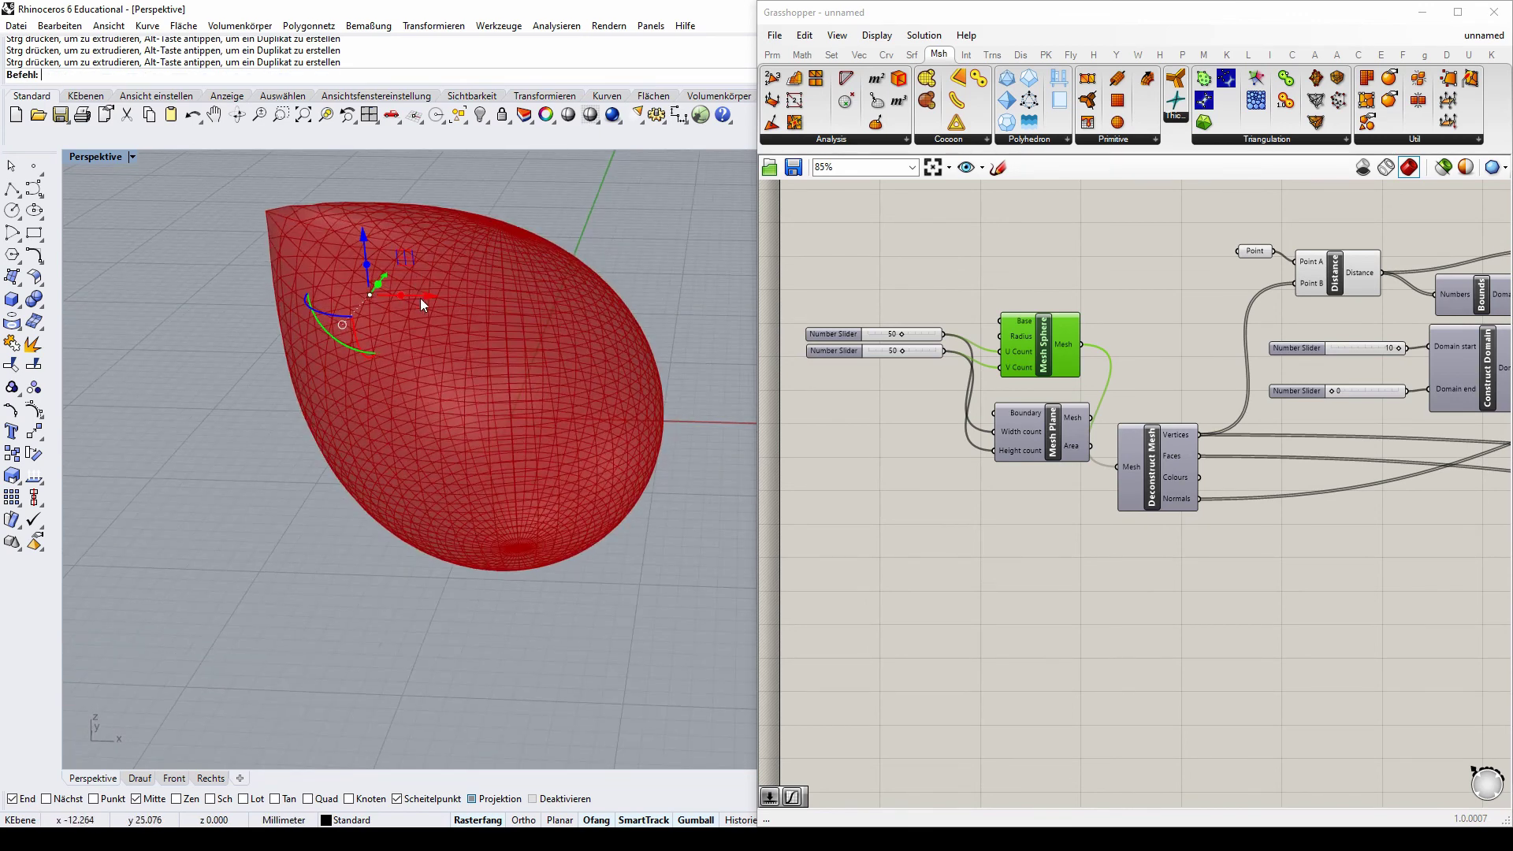
left_click_drag(420, 298, 675, 301)
right_click_drag(674, 301, 583, 282)
- Set the Construct Domain's end slider to 10 and start slider to 0, and shift the attractor point along X
left_click(949, 276)
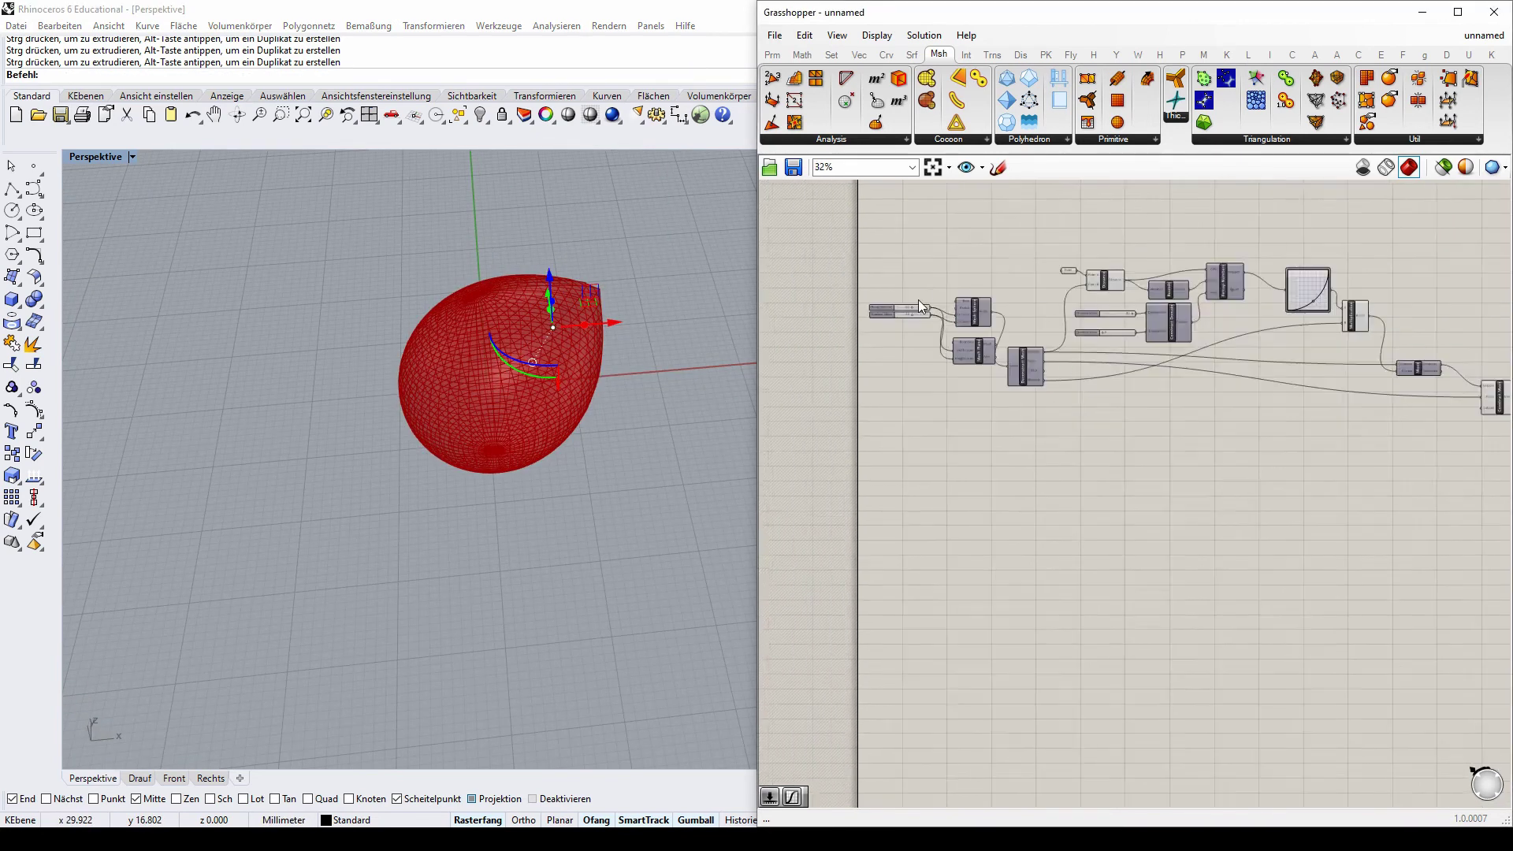
scroll(1036, 451, "up", 5)
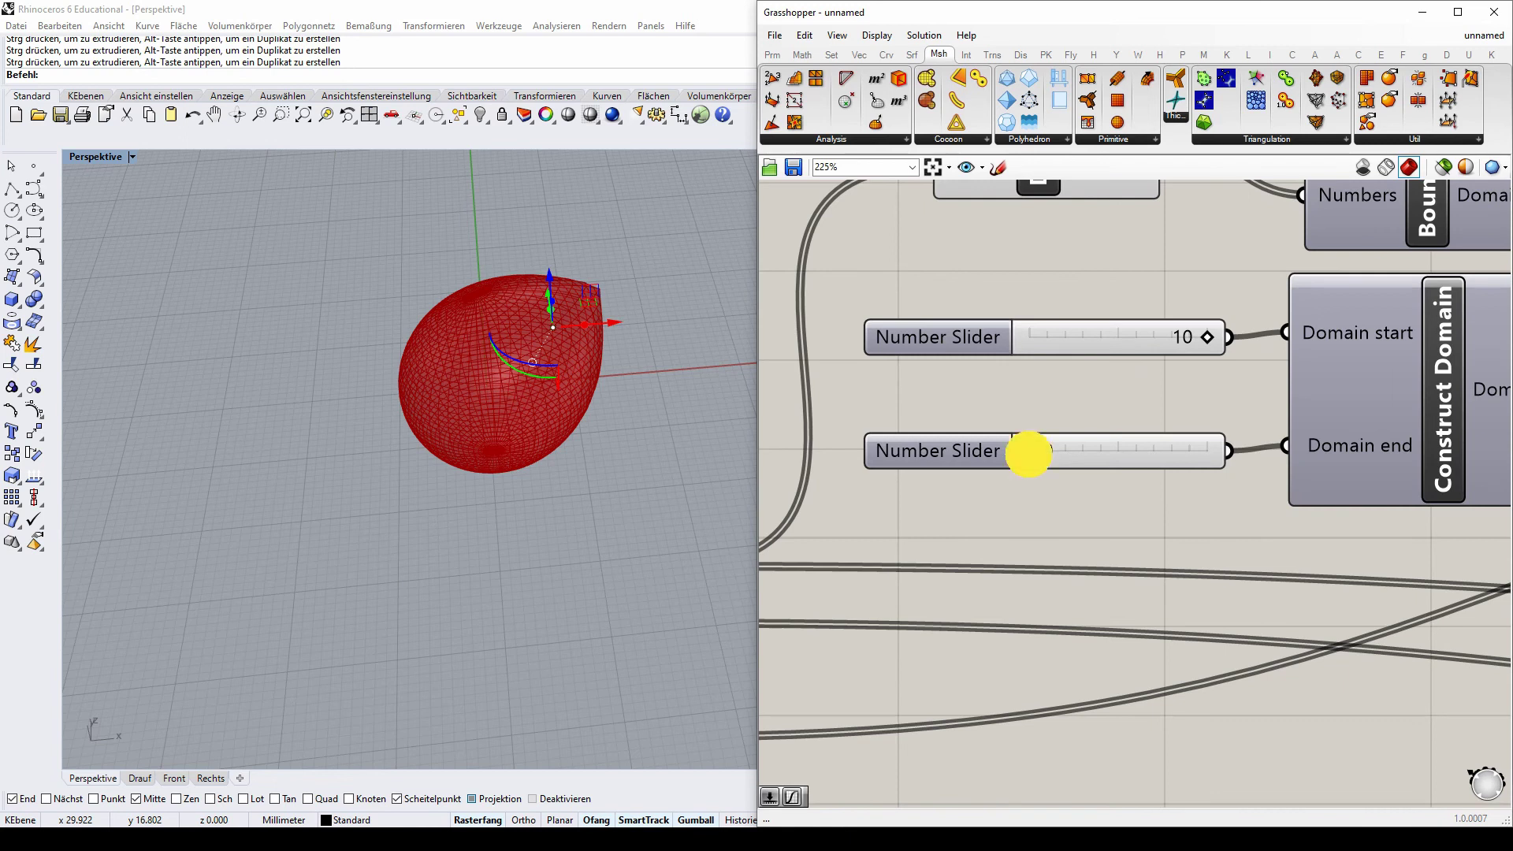
left_click_drag(1028, 453, 1225, 474)
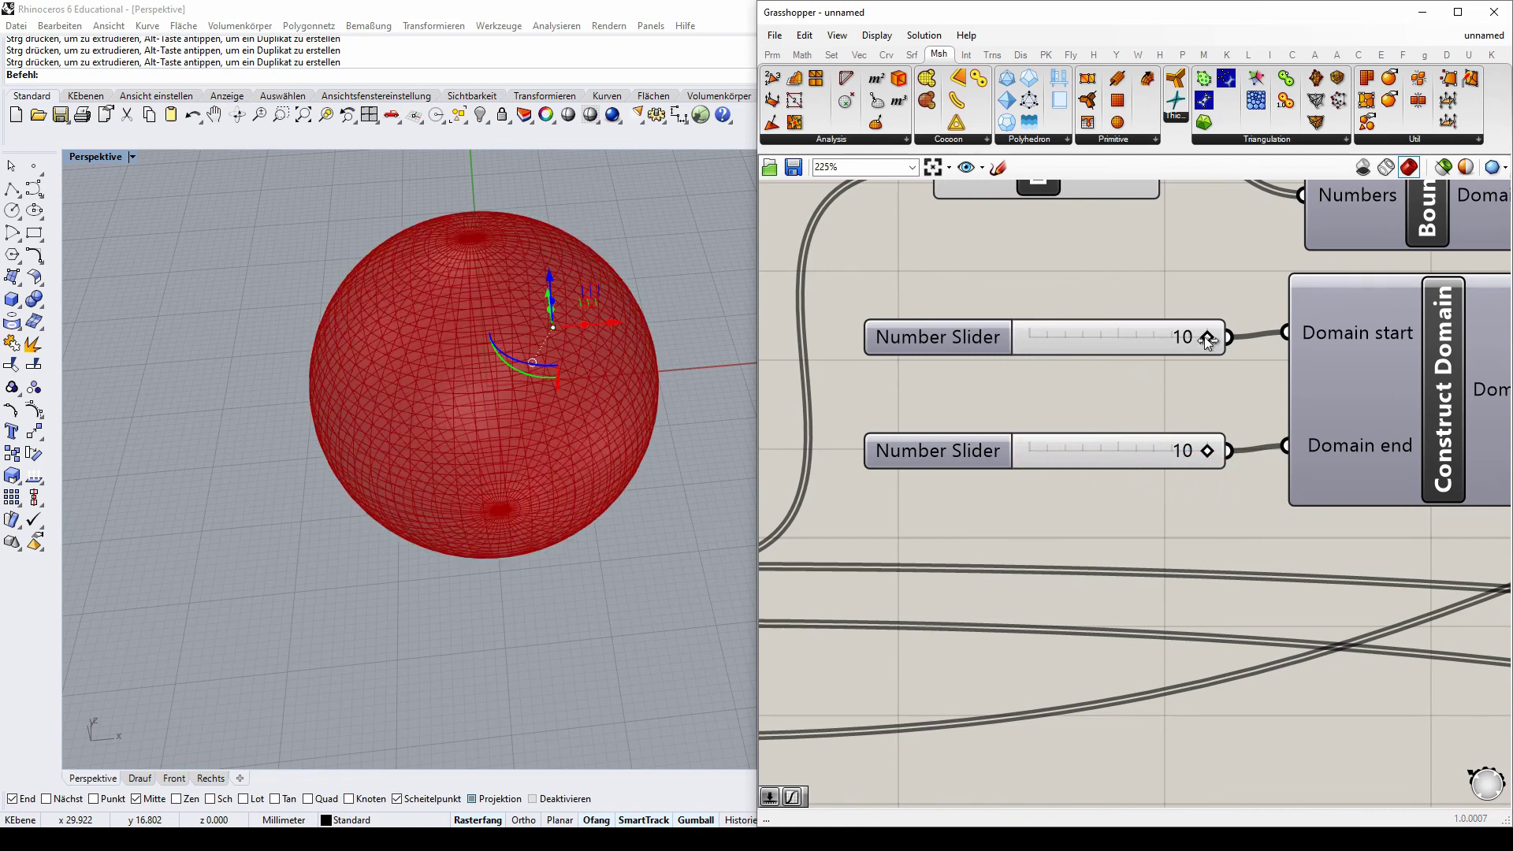
left_click_drag(1208, 341, 972, 326)
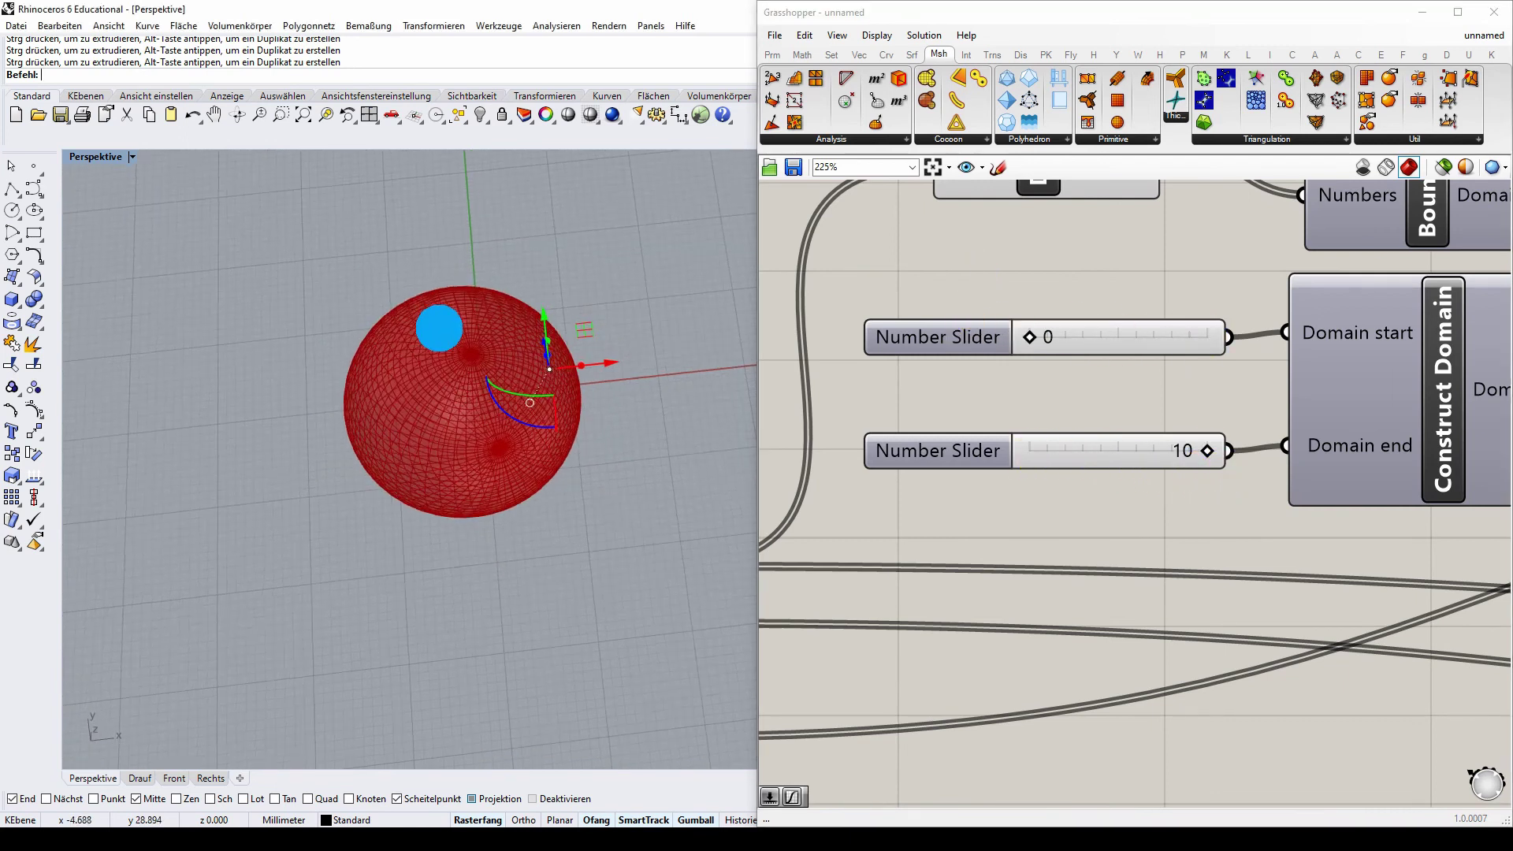
right_click_drag(439, 328, 597, 368)
left_click_drag(575, 371, 512, 376)
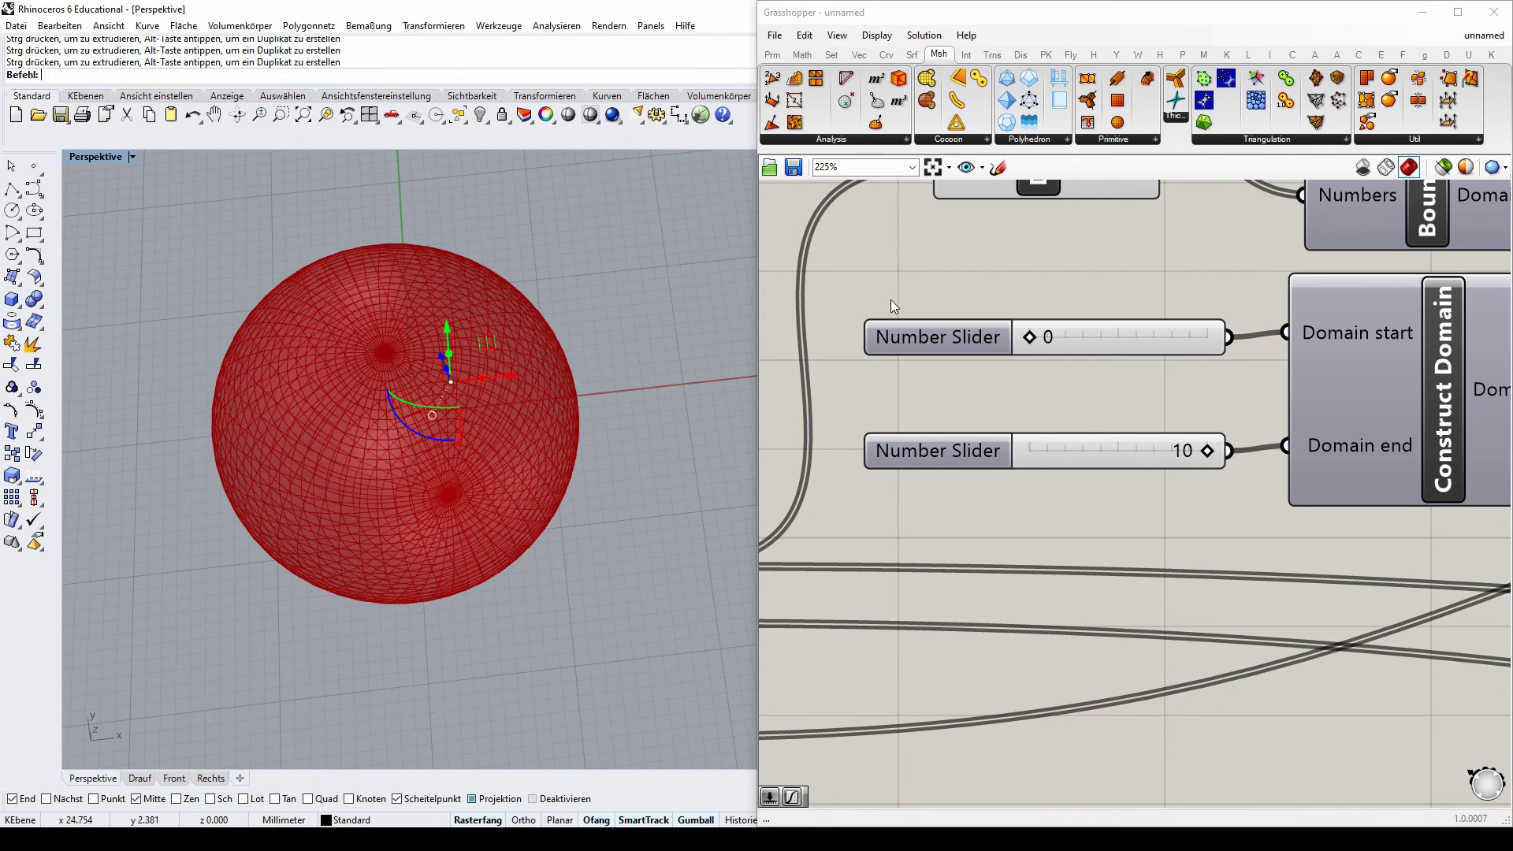
- Bend the Graph Mapper curve the opposite way by moving its handle toward the graph's upper-left corner, making it rise steeply at first
scroll(888, 305, "down", 4)
scroll(1218, 331, "up", 4)
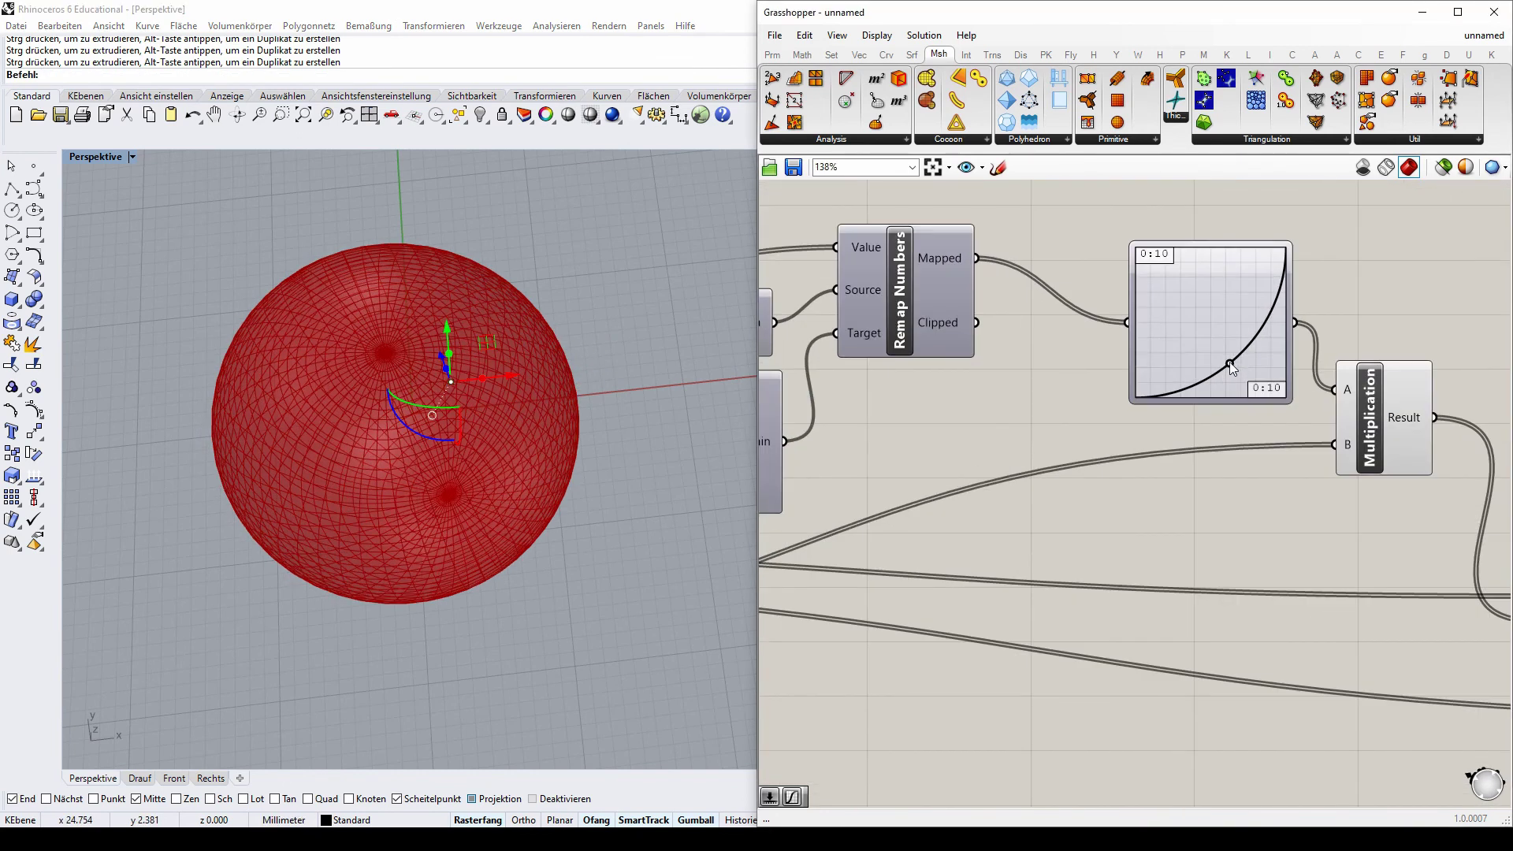
left_click_drag(1231, 368, 1159, 304)
- Reposition the attractor point with the gumball and inspect the dent in the sphere's surface from several sides
right_click_drag(455, 359, 327, 276)
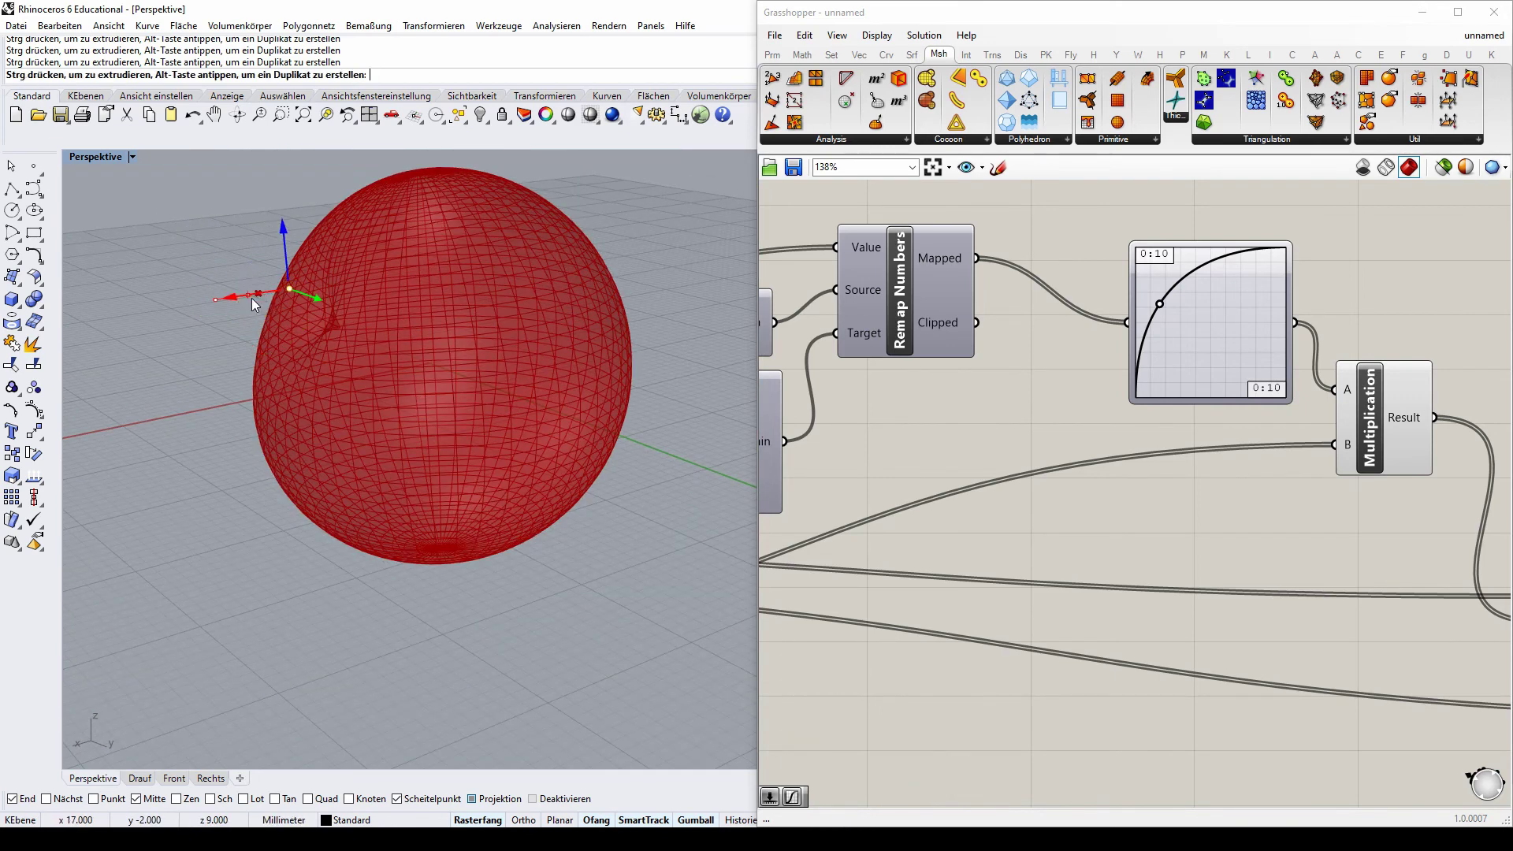
right_click_drag(263, 364, 224, 370)
scroll(224, 370, "up", 3)
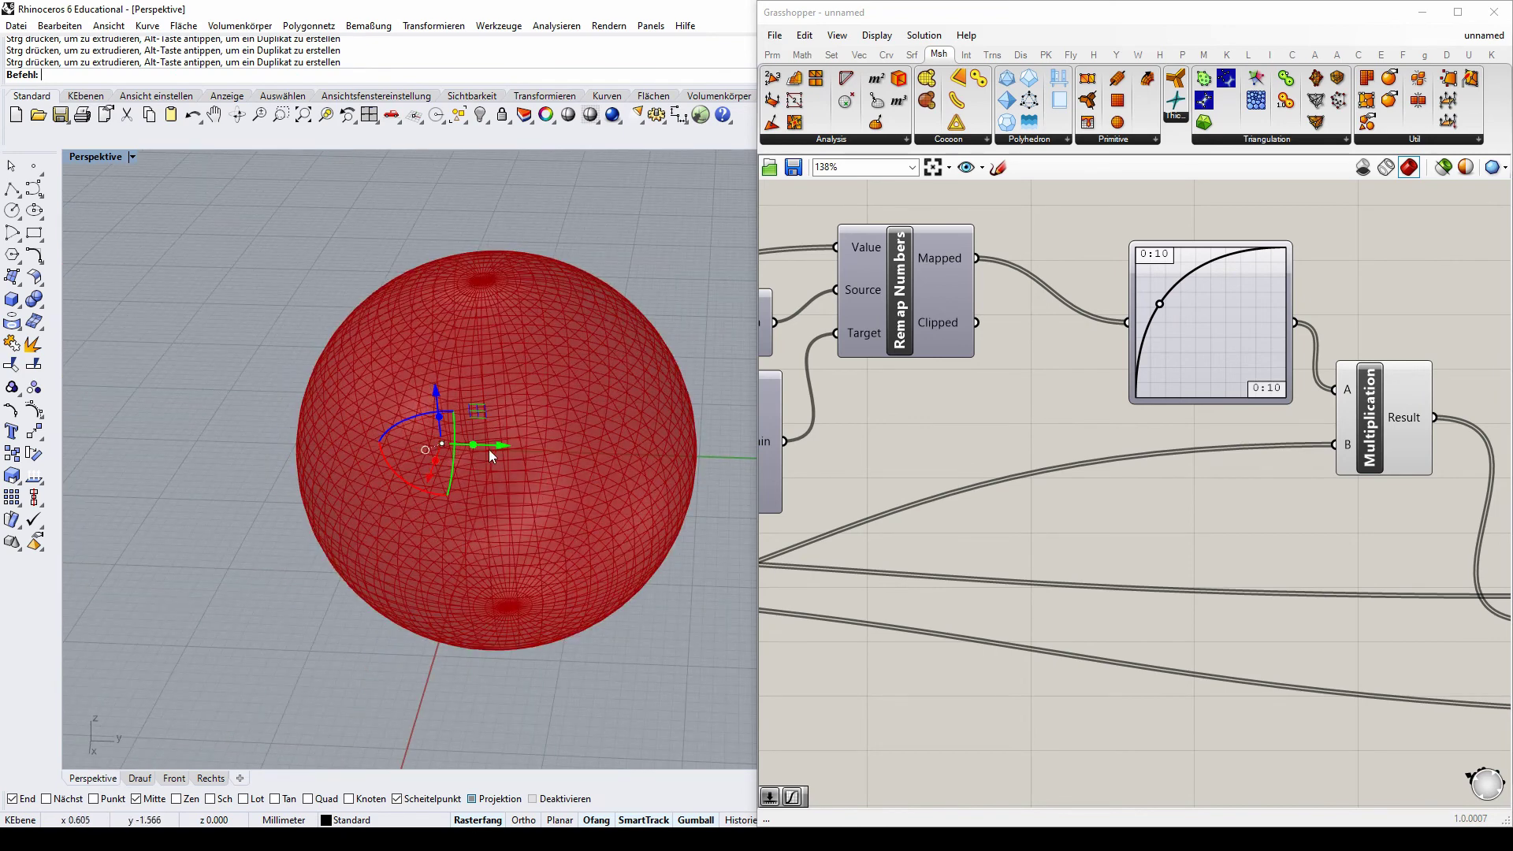
left_click(564, 449)
mouse_move(560, 460)
right_mouse_down()
mouse_move(365, 426)
mouse_move(375, 513)
mouse_move(378, 465)
mouse_move(280, 334)
mouse_move(258, 271)
mouse_move(260, 328)
mouse_move(244, 328)
right_mouse_up()
- Switch off the mesh edge preview to inspect the smooth shaded sphere, and switch the edges back on
left_click(877, 35)
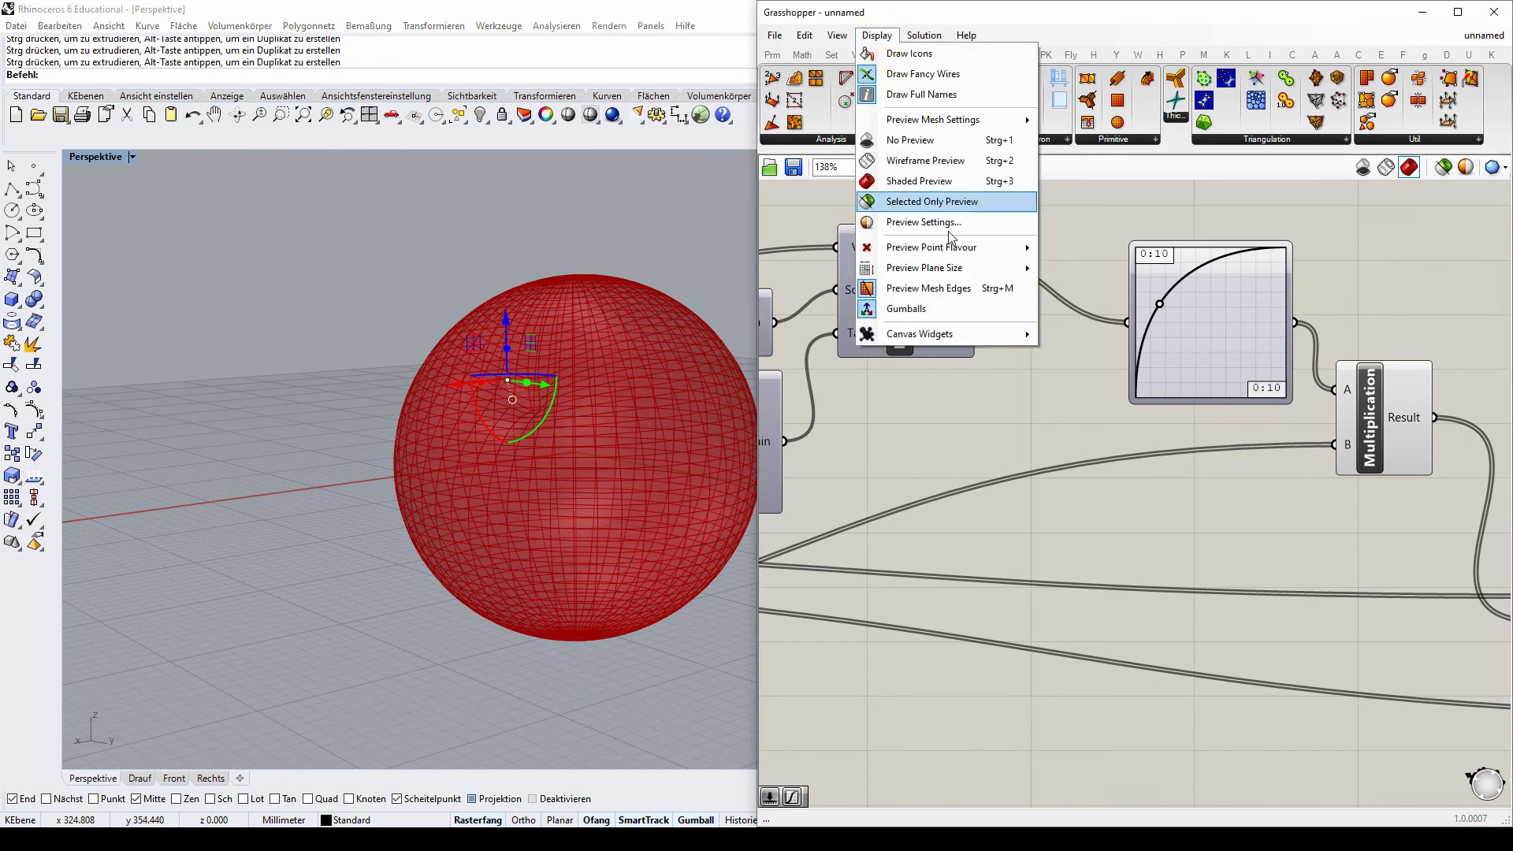
left_click(937, 291)
right_click_drag(525, 328, 607, 260)
right_click_drag(613, 265, 492, 425)
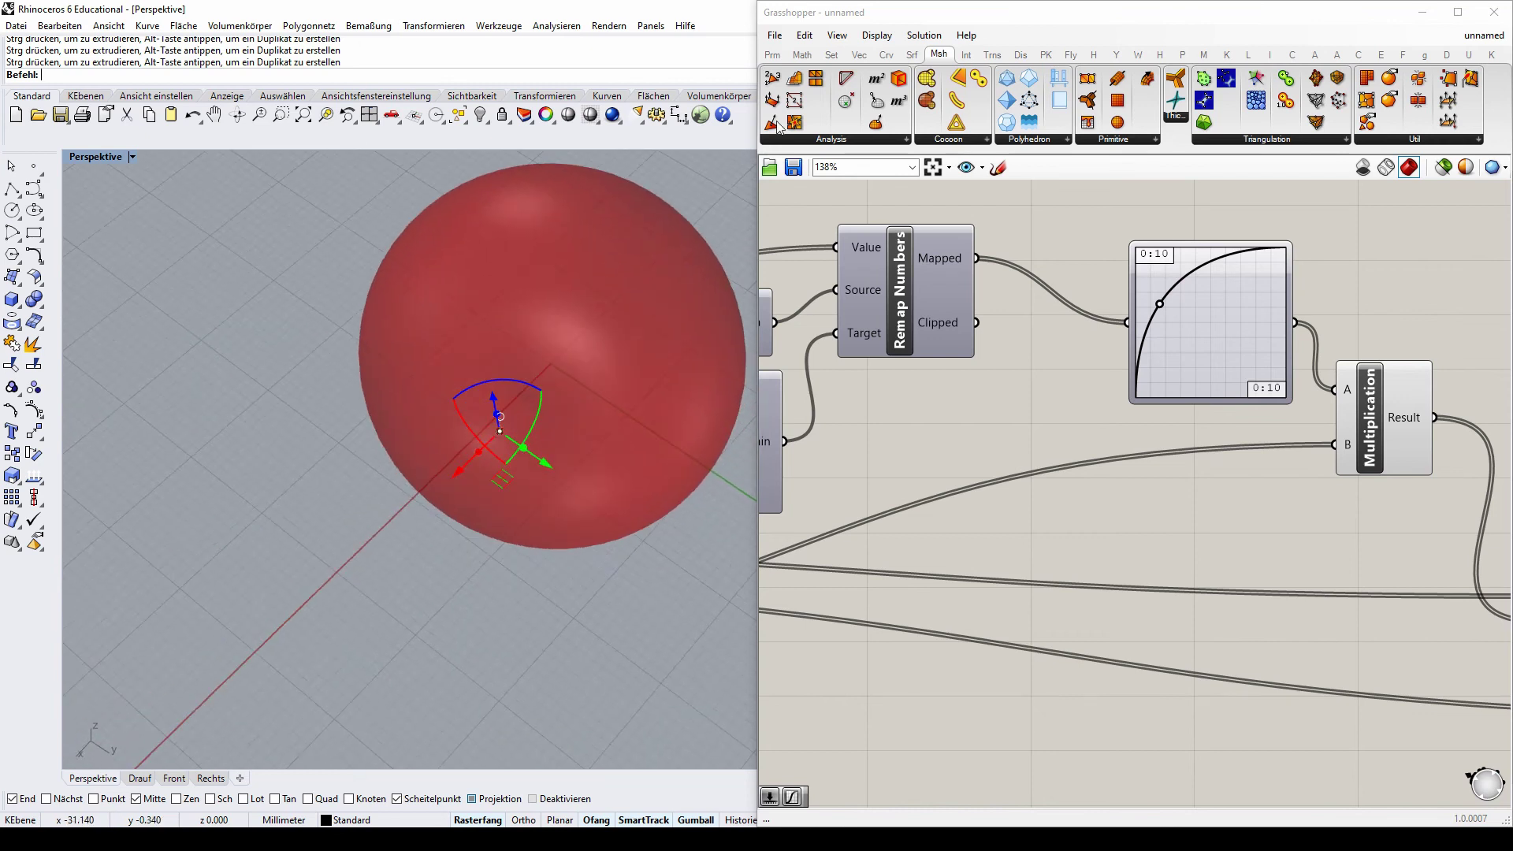
left_click(876, 35)
left_click(914, 289)
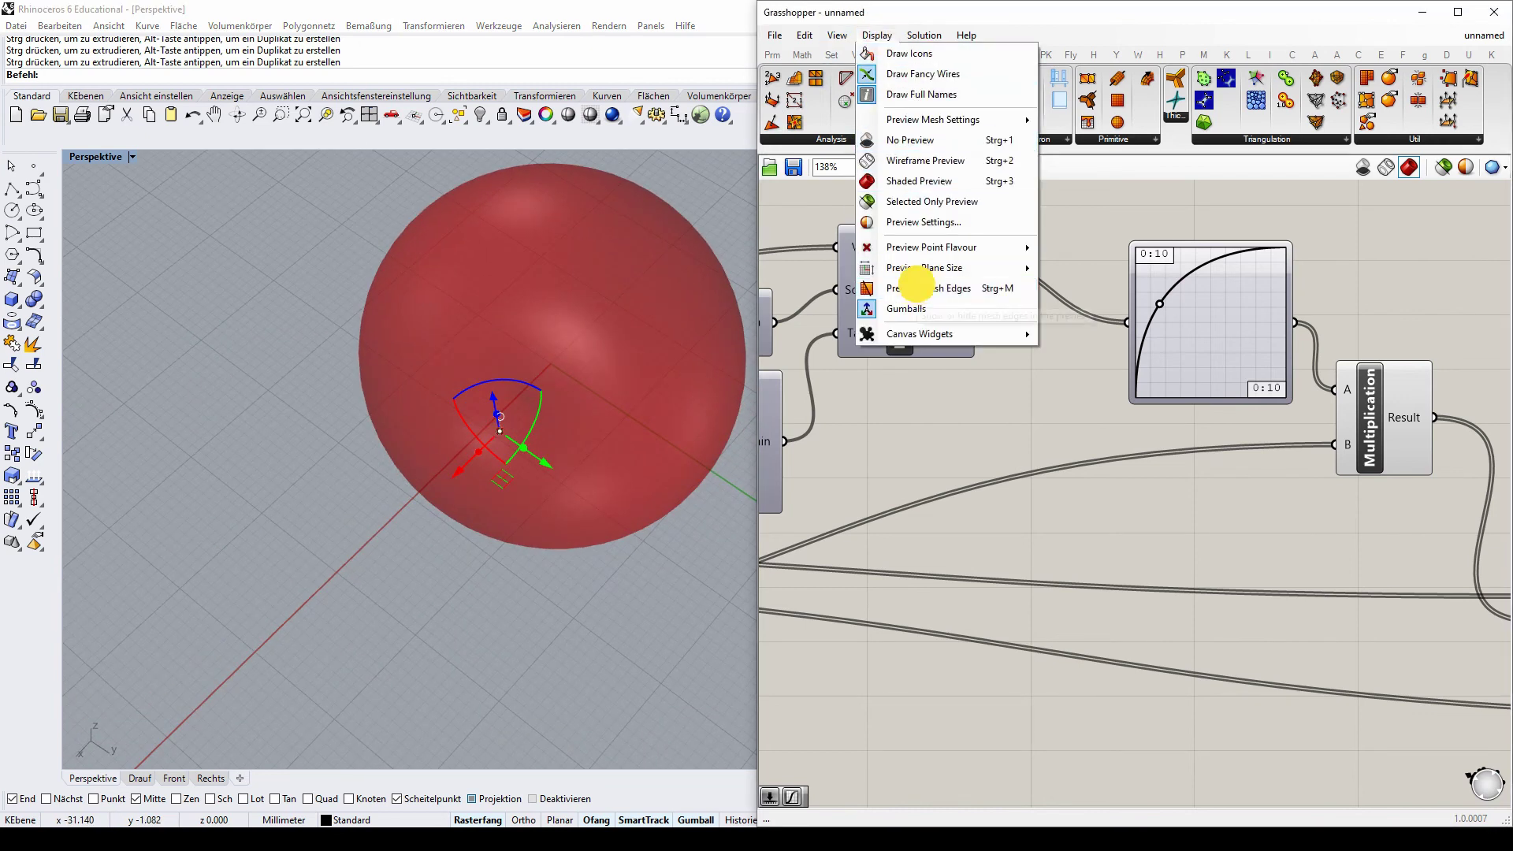
right_click_drag(371, 270, 773, 331)
left_click(1053, 374)
scroll(1053, 374, "down", 5)
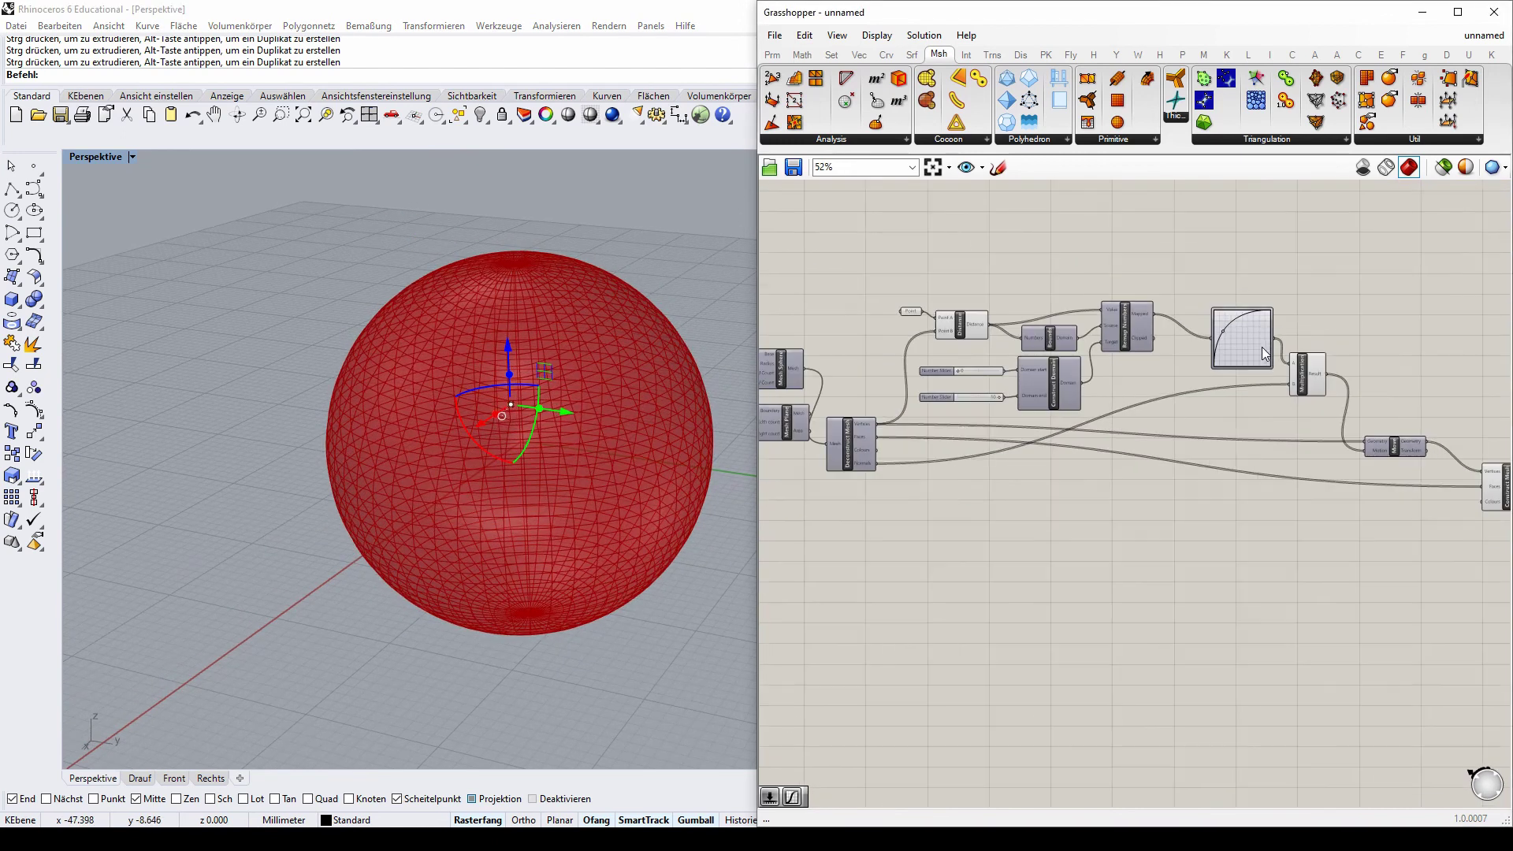
scroll(958, 334, "up", 3)
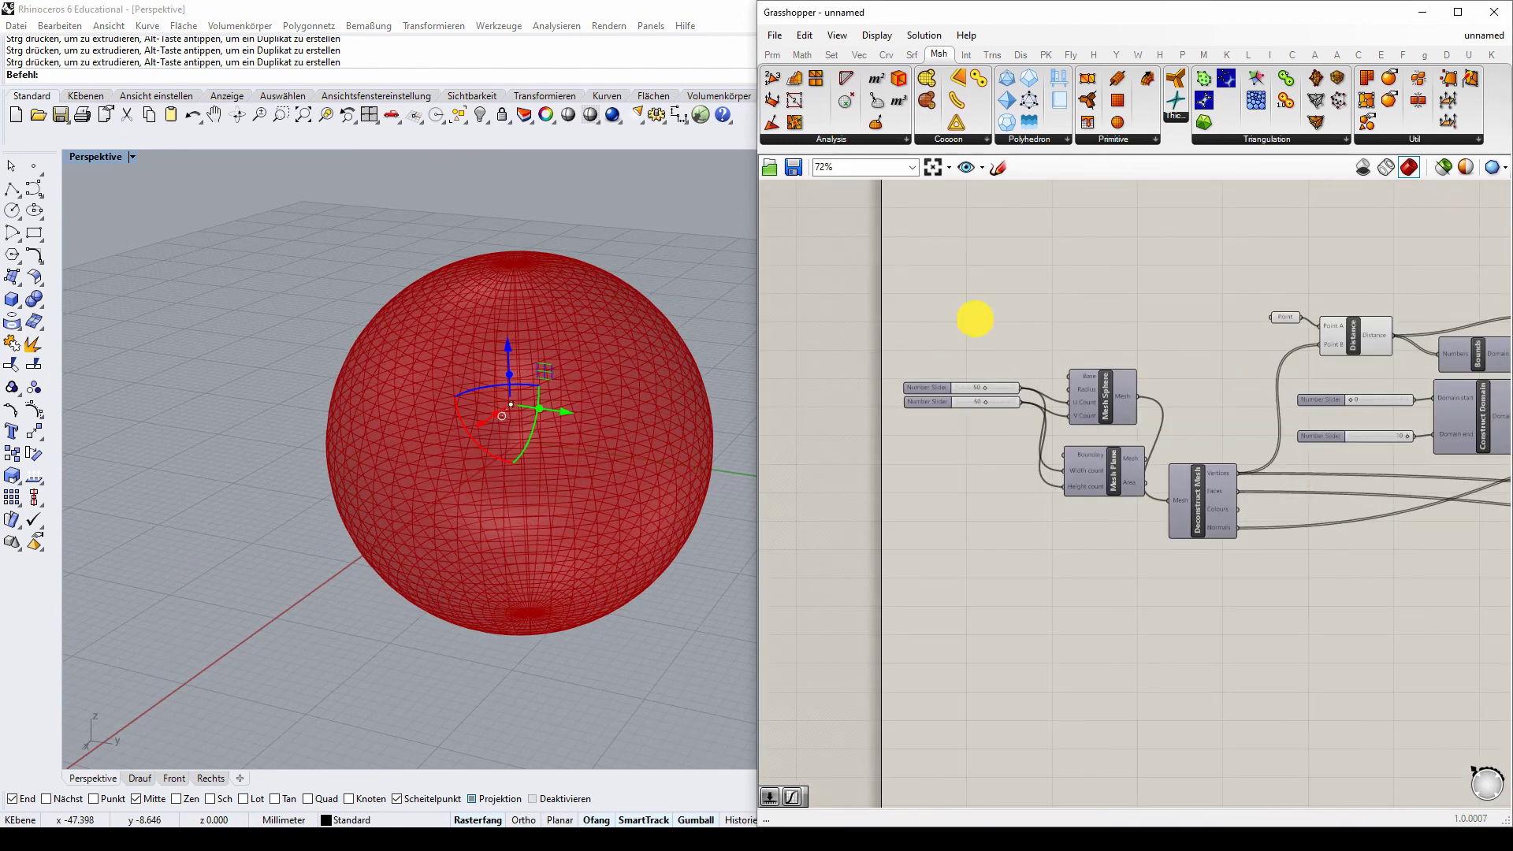
- Add a Mesh Box component above the Mesh Sphere and wire the upper number slider into its X, Y and Z Count inputs
left_click(1099, 140)
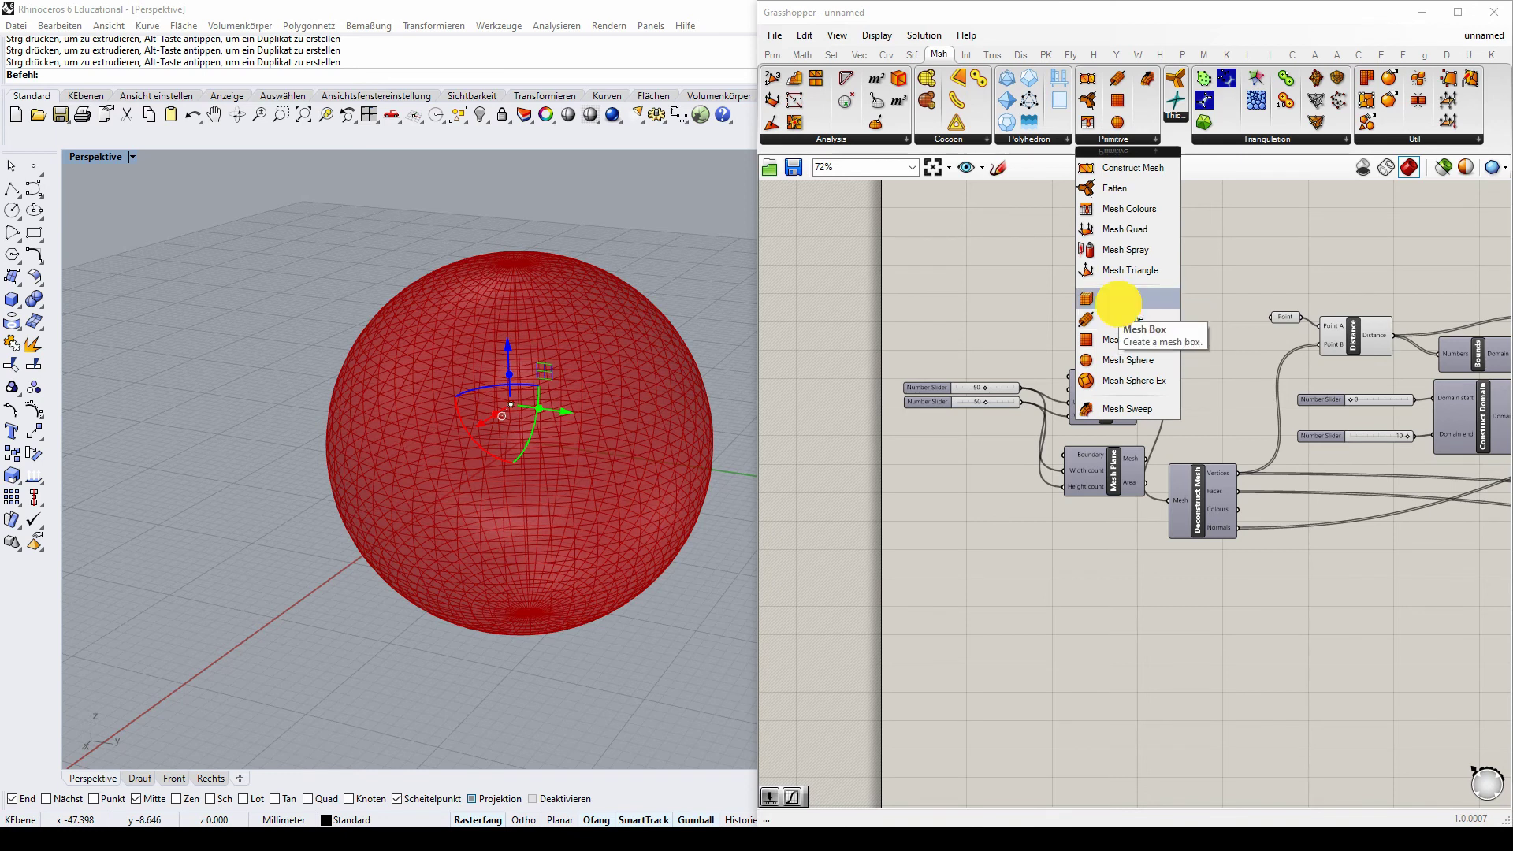
left_click_drag(1120, 298, 1099, 307)
scroll(1094, 300, "up", 3)
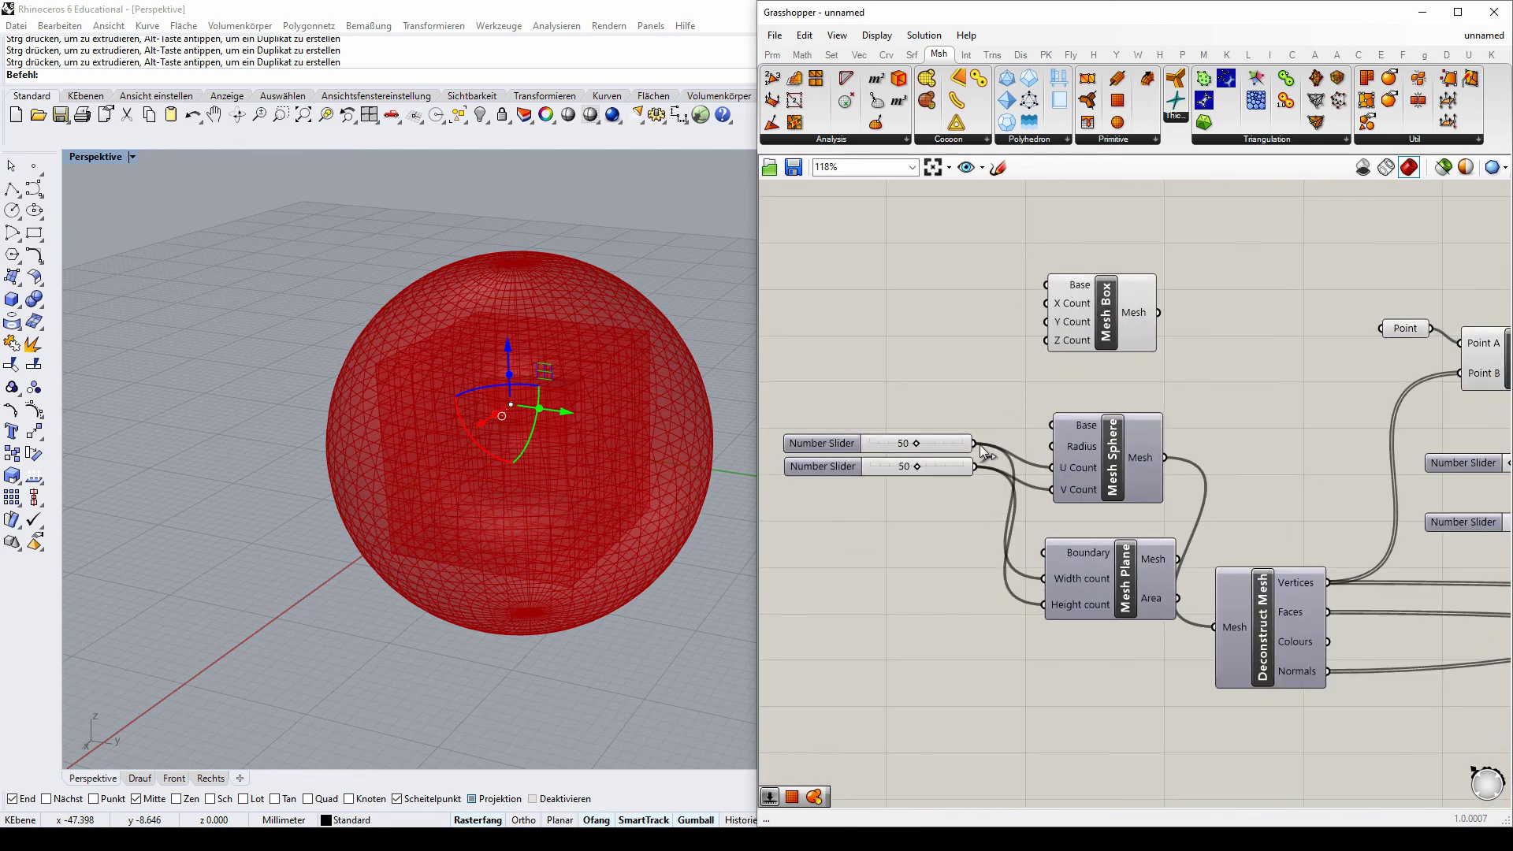
left_click_drag(973, 443, 1048, 303)
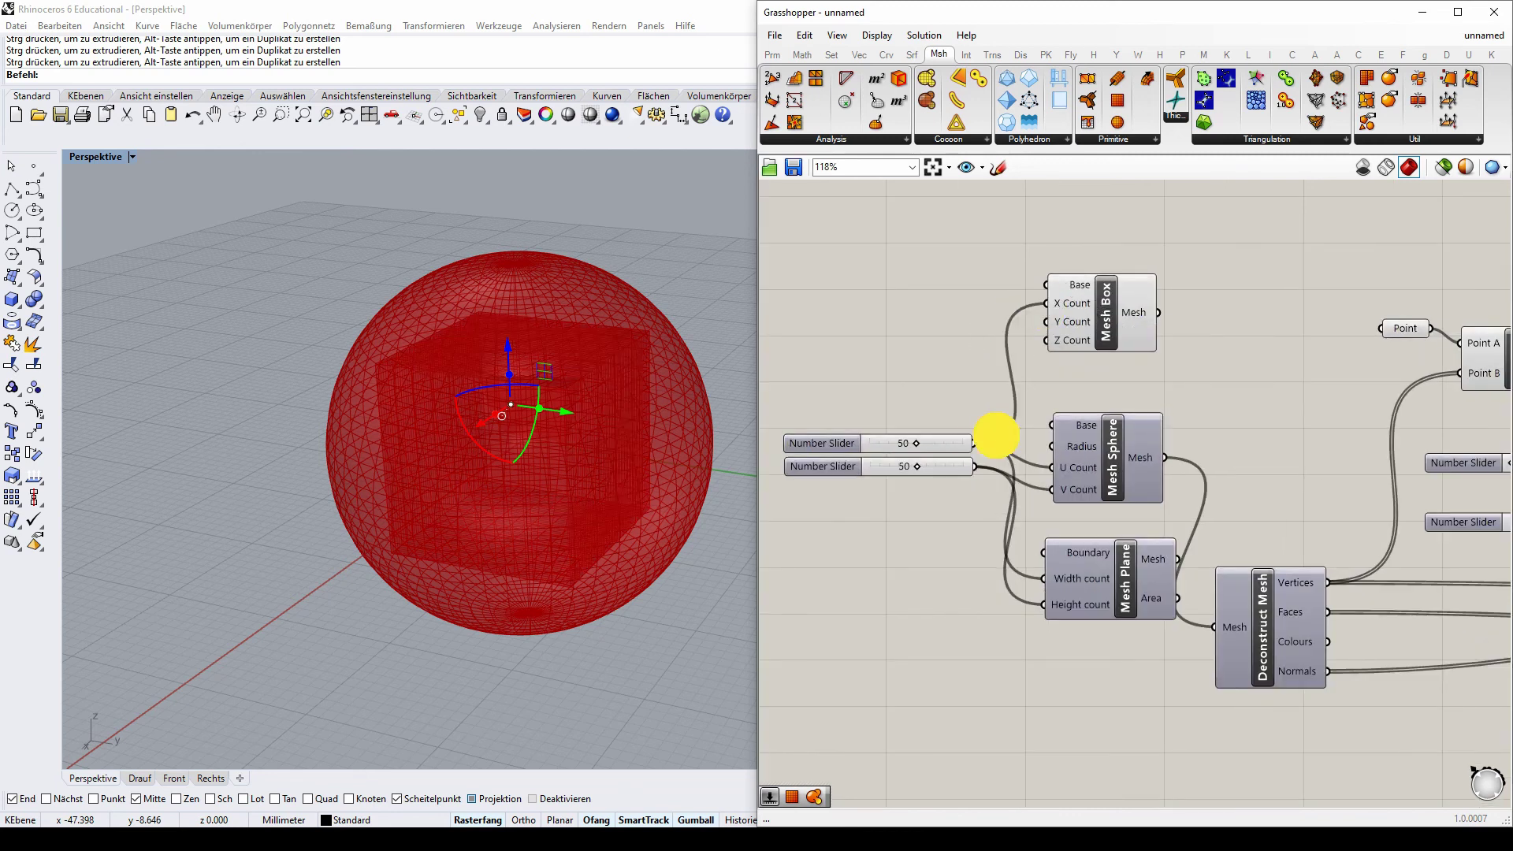
left_click_drag(996, 435, 1047, 321)
left_click_drag(986, 439, 1047, 340)
left_click_drag(973, 443, 1047, 322)
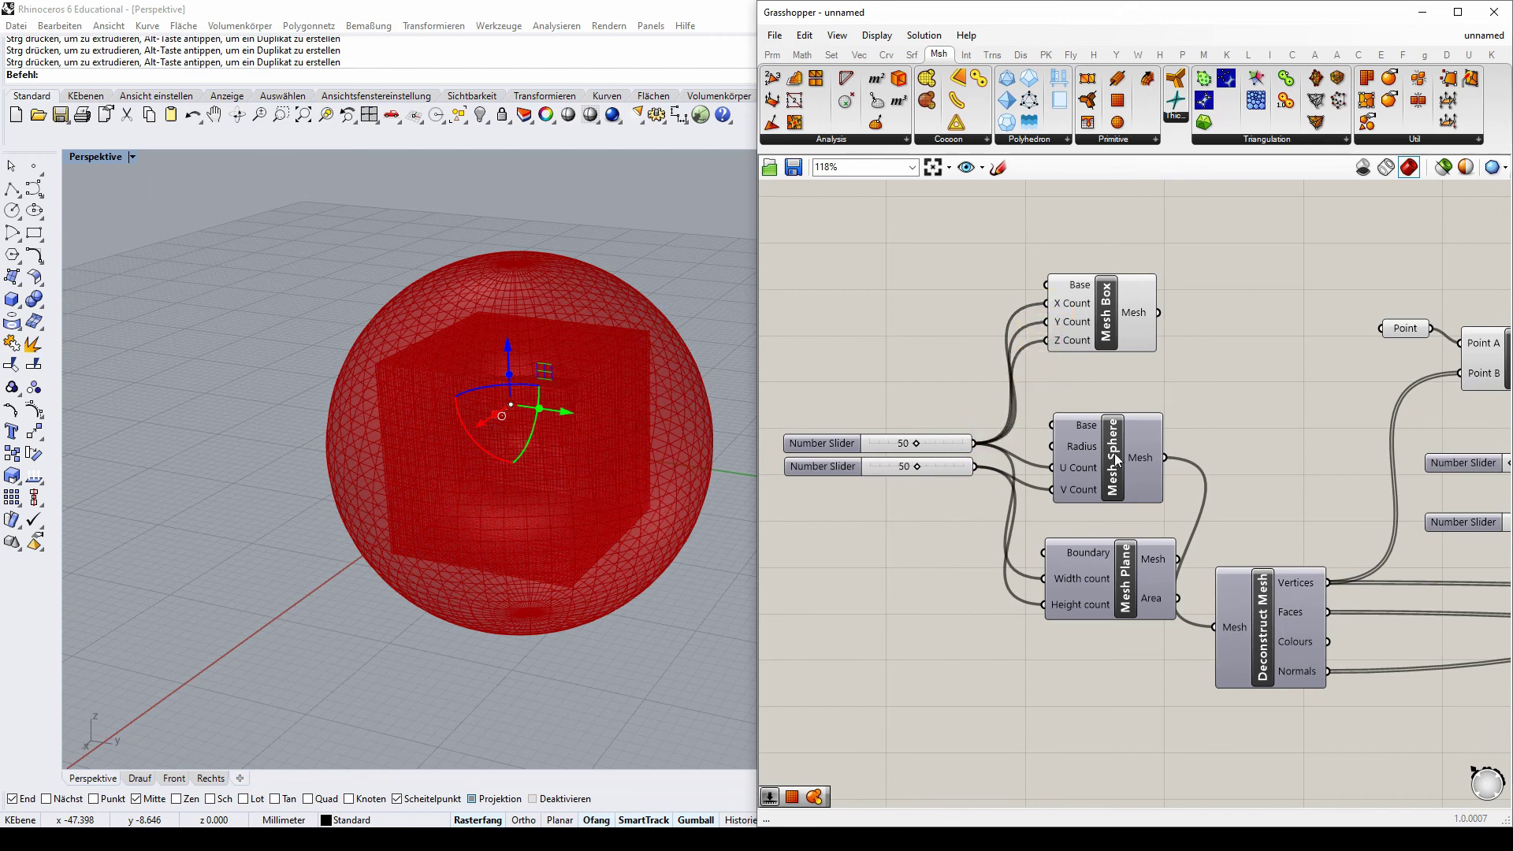
- Connect the Mesh Box output to Deconstruct Mesh in place of the sphere and turn off the Mesh Box preview
left_click_drag(1155, 313, 1214, 628)
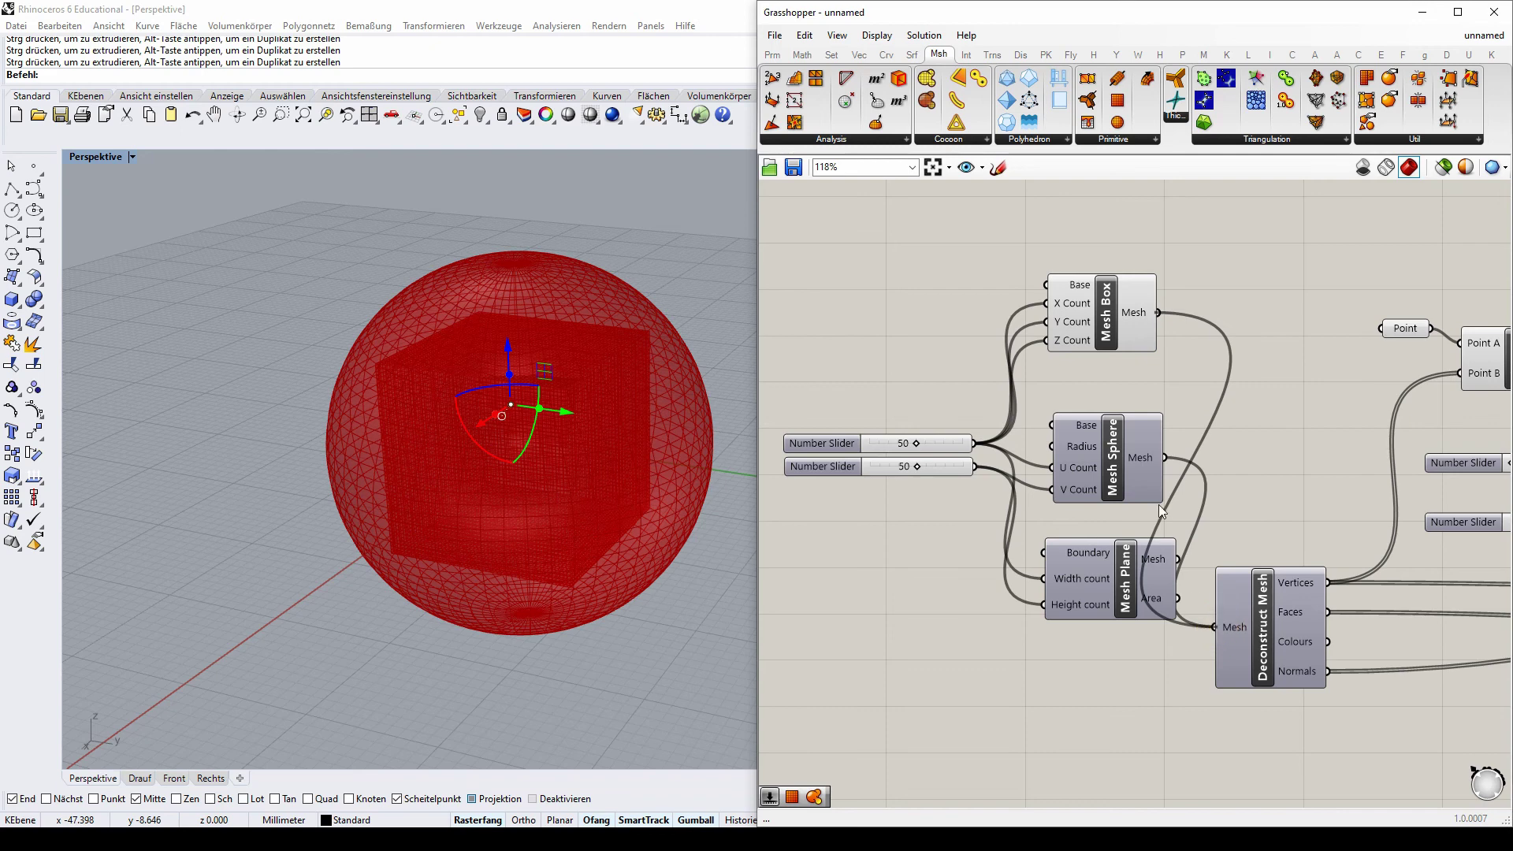
left_click(1107, 310)
right_click(1106, 310)
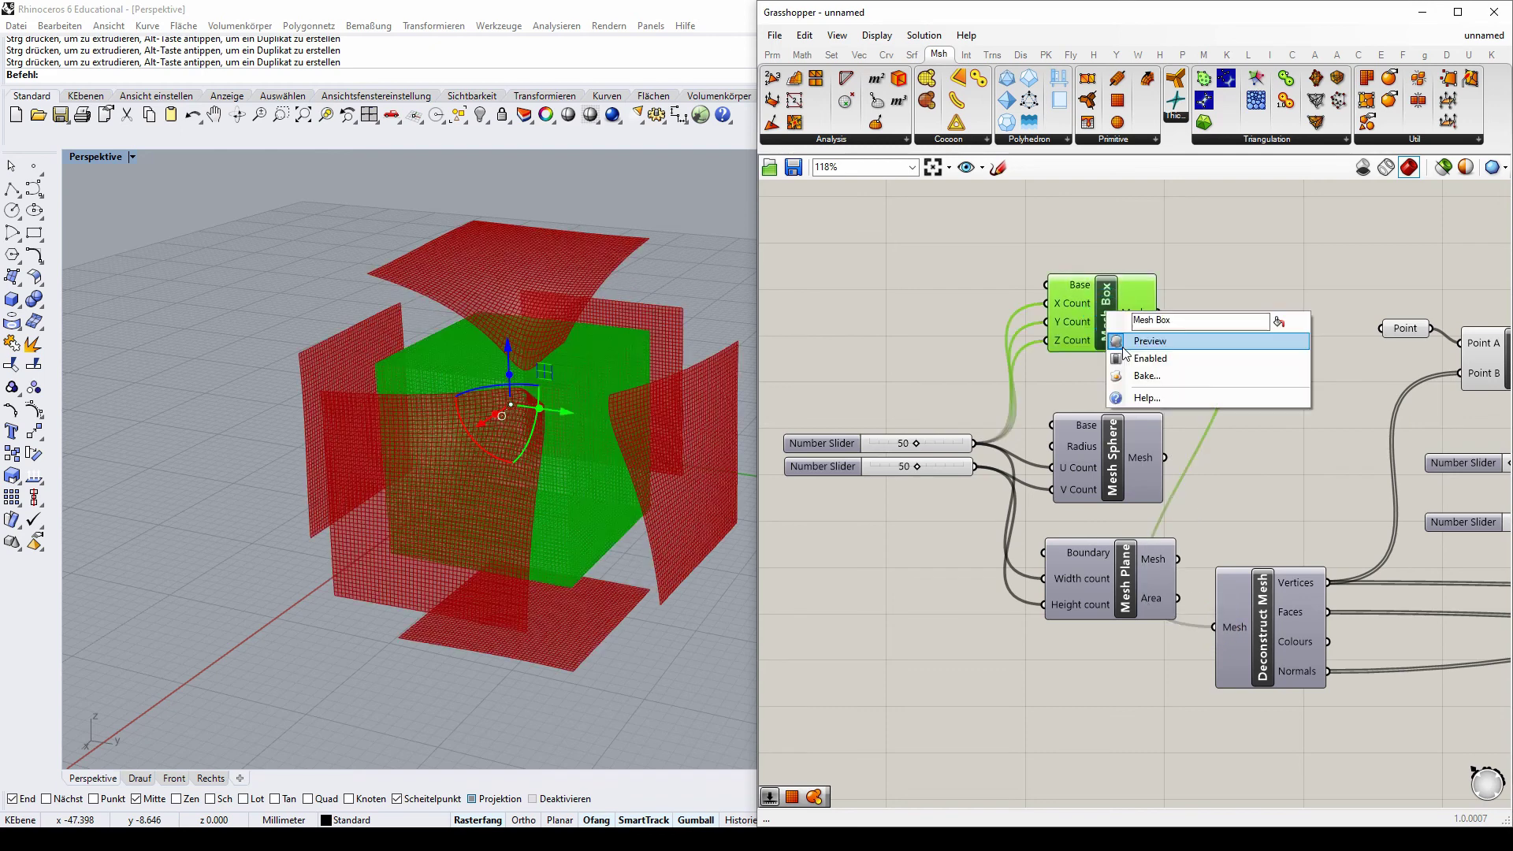
left_click(1190, 337)
- Examine the deformed box mesh from several sides, checking how its faces move along their normals
right_click_drag(505, 346, 583, 244)
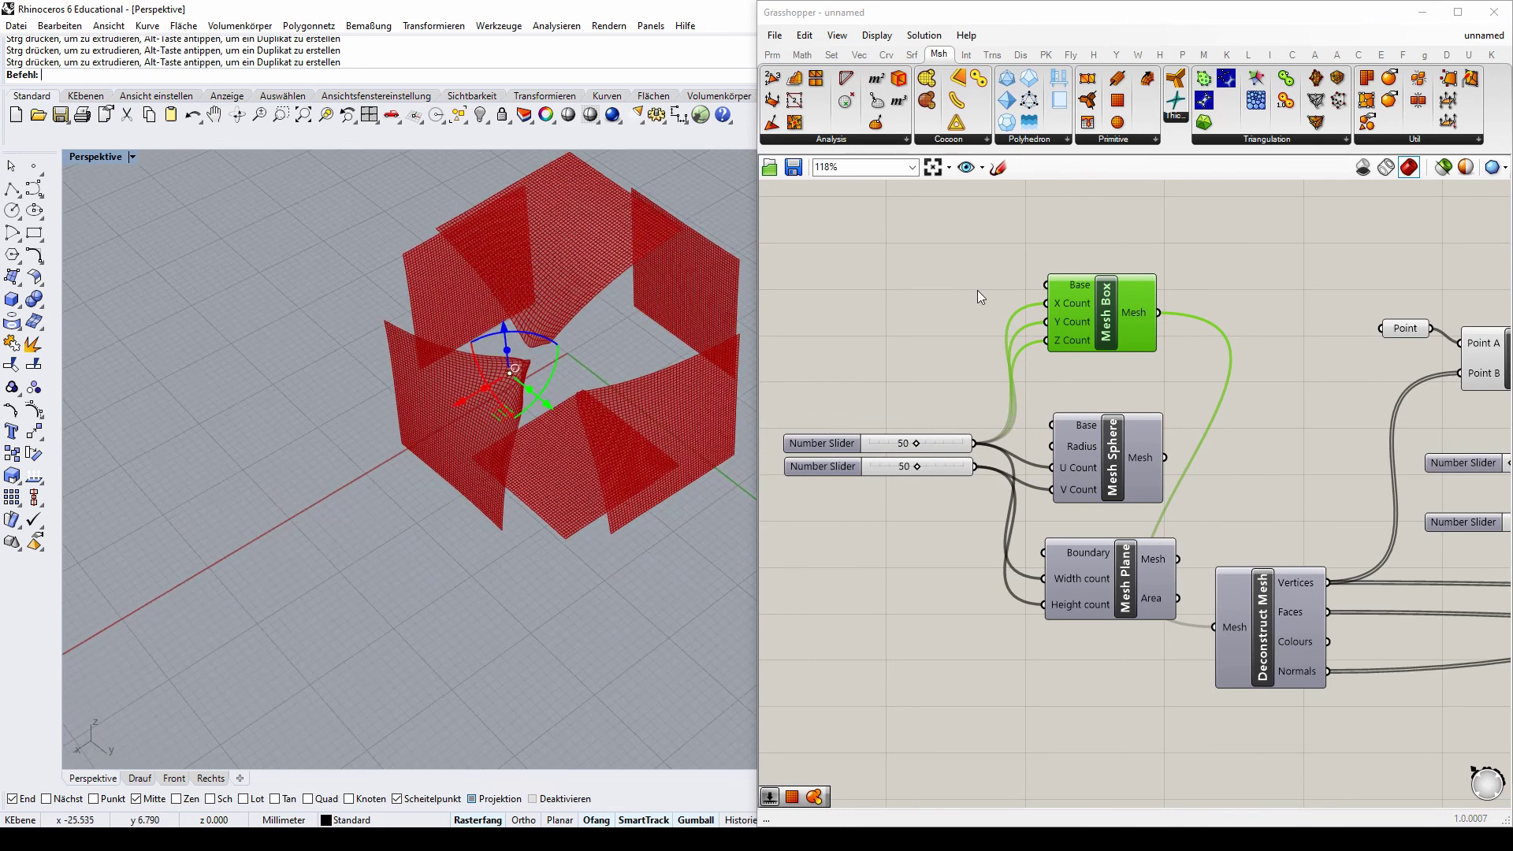
left_click(920, 273)
right_click_drag(481, 283, 577, 218)
mouse_move(410, 320)
right_mouse_down()
mouse_move(483, 328)
mouse_move(473, 466)
right_mouse_up()
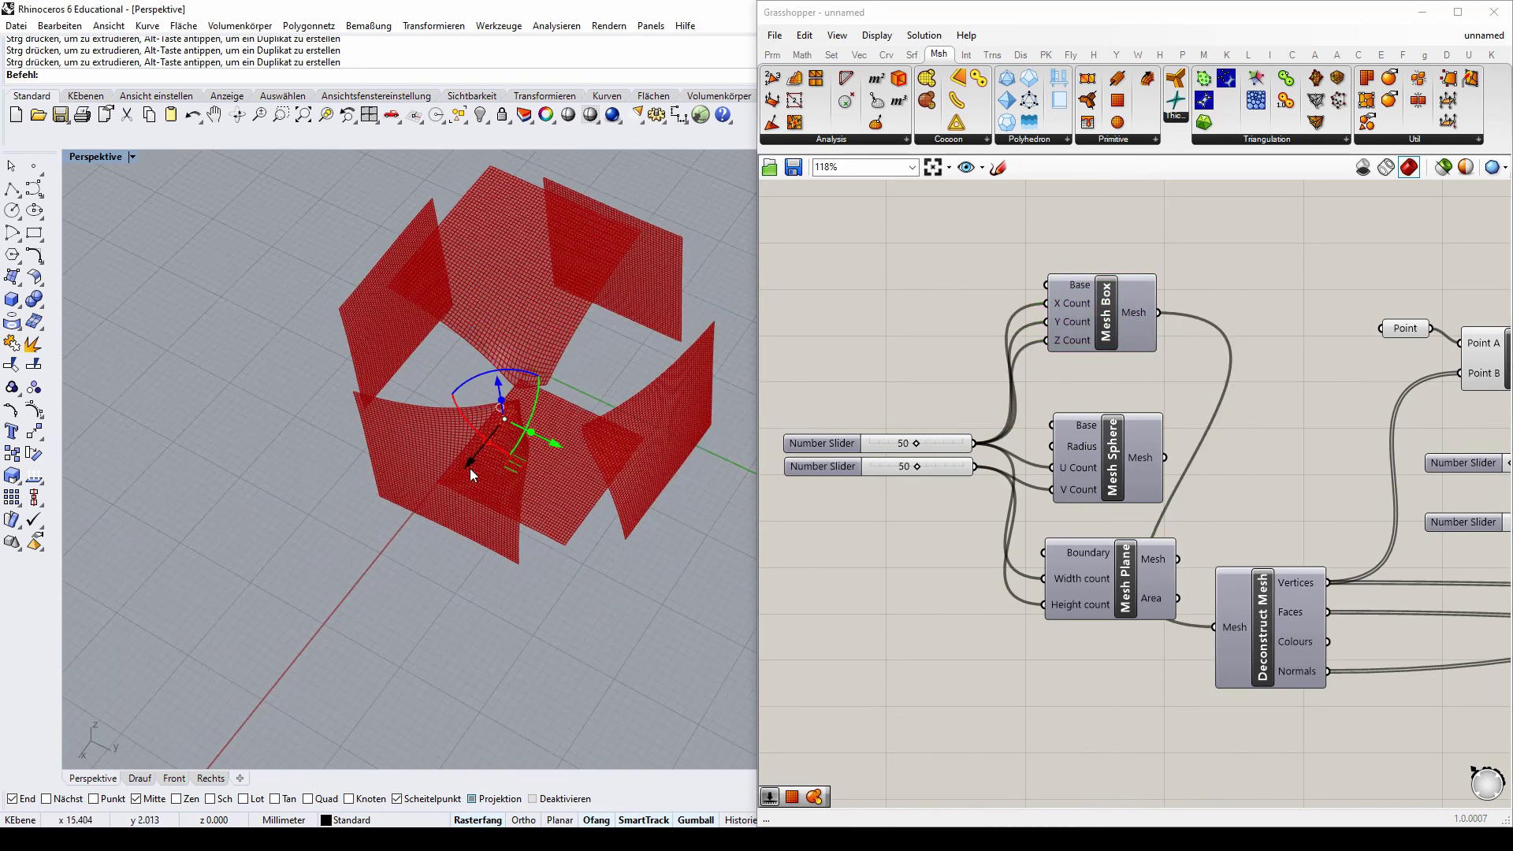
left_click(518, 415)
mouse_move(428, 353)
right_mouse_down()
mouse_move(525, 255)
mouse_move(540, 199)
mouse_move(510, 284)
right_mouse_up()
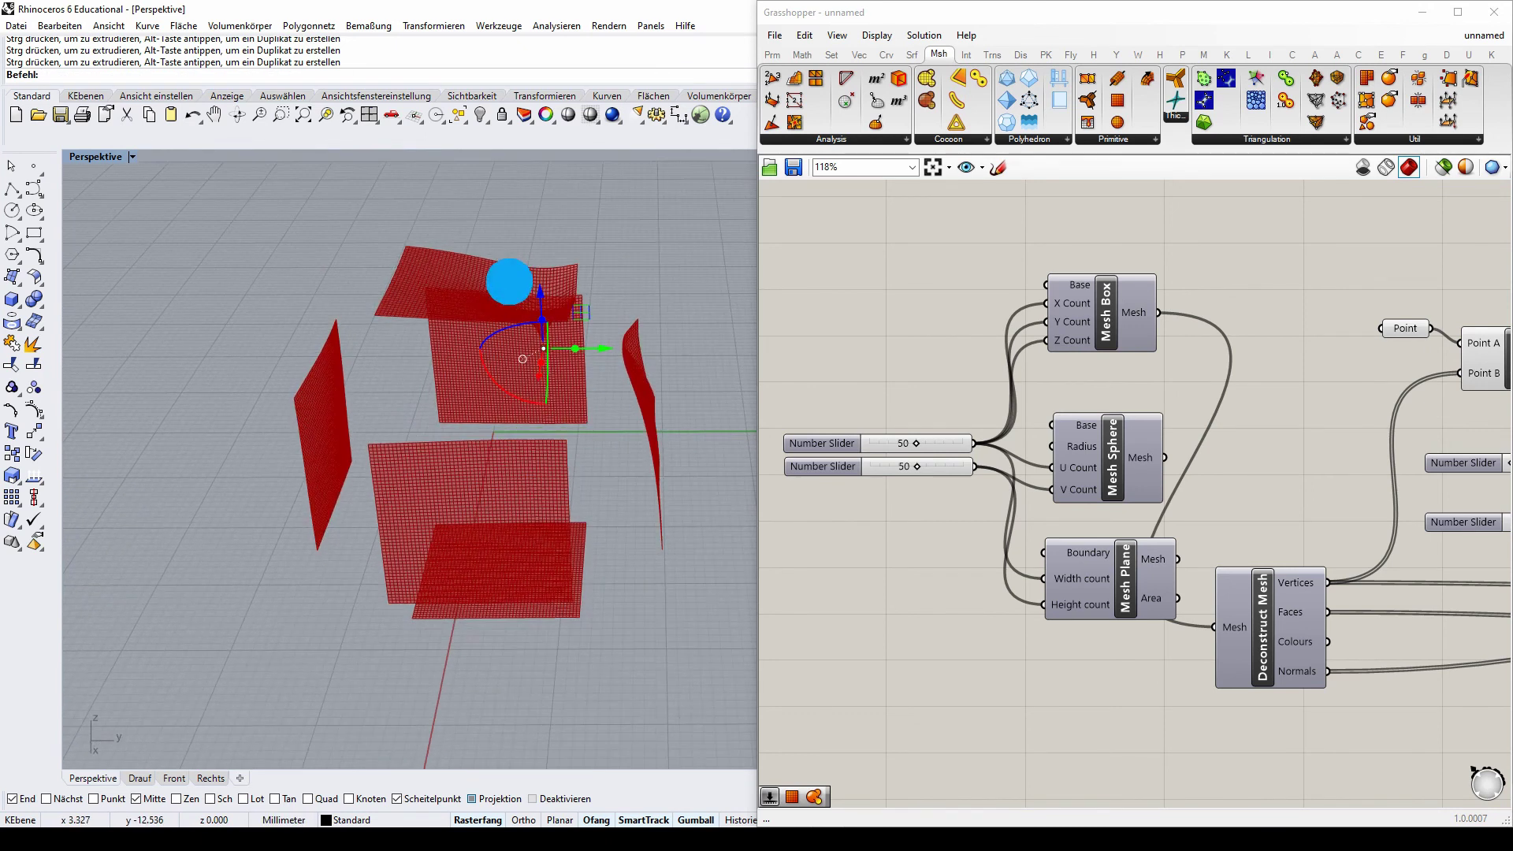
mouse_move(441, 410)
right_mouse_down()
mouse_move(412, 425)
mouse_move(405, 345)
mouse_move(491, 385)
mouse_move(476, 436)
mouse_move(426, 482)
right_mouse_up()
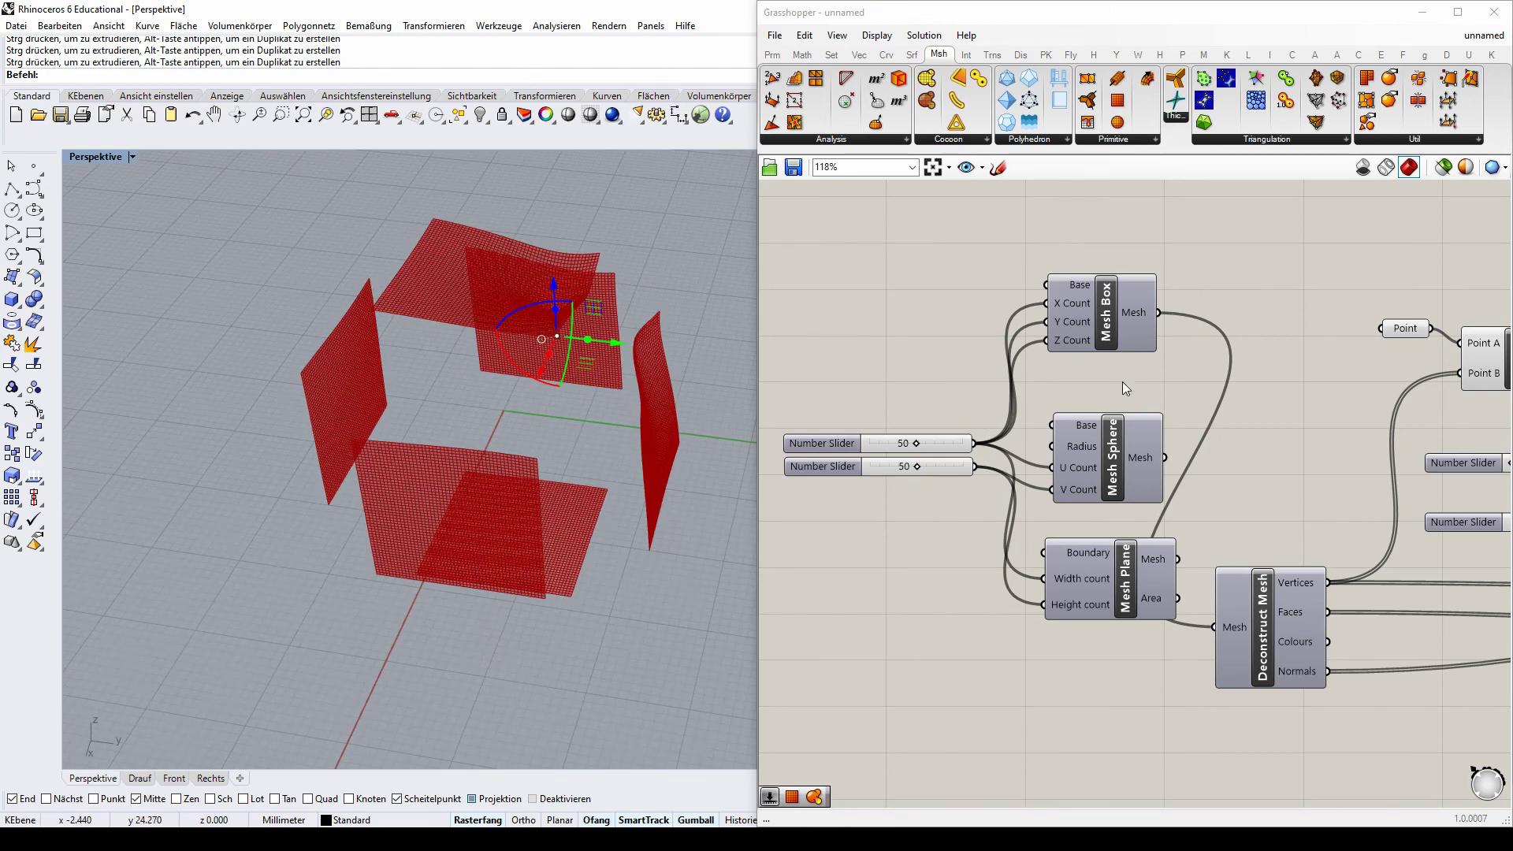
- Reconnect the Mesh Sphere output to Deconstruct Mesh in place of the box and examine the deformed sphere
left_click_drag(1164, 457, 1214, 627)
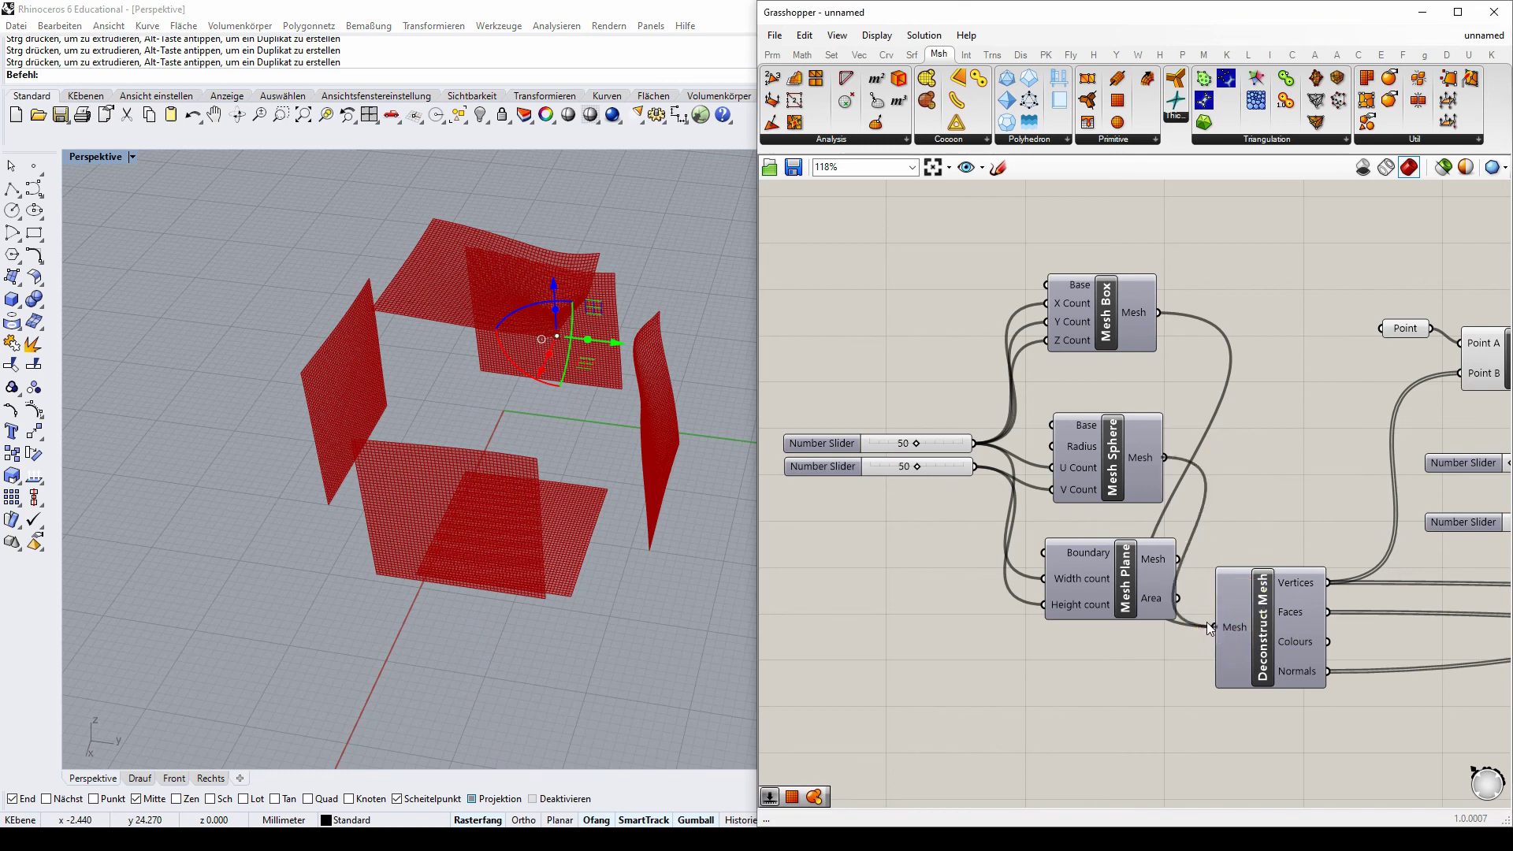
right_click_drag(472, 354, 532, 409)
left_click_drag(538, 402, 357, 487)
right_click_drag(357, 487, 494, 330)
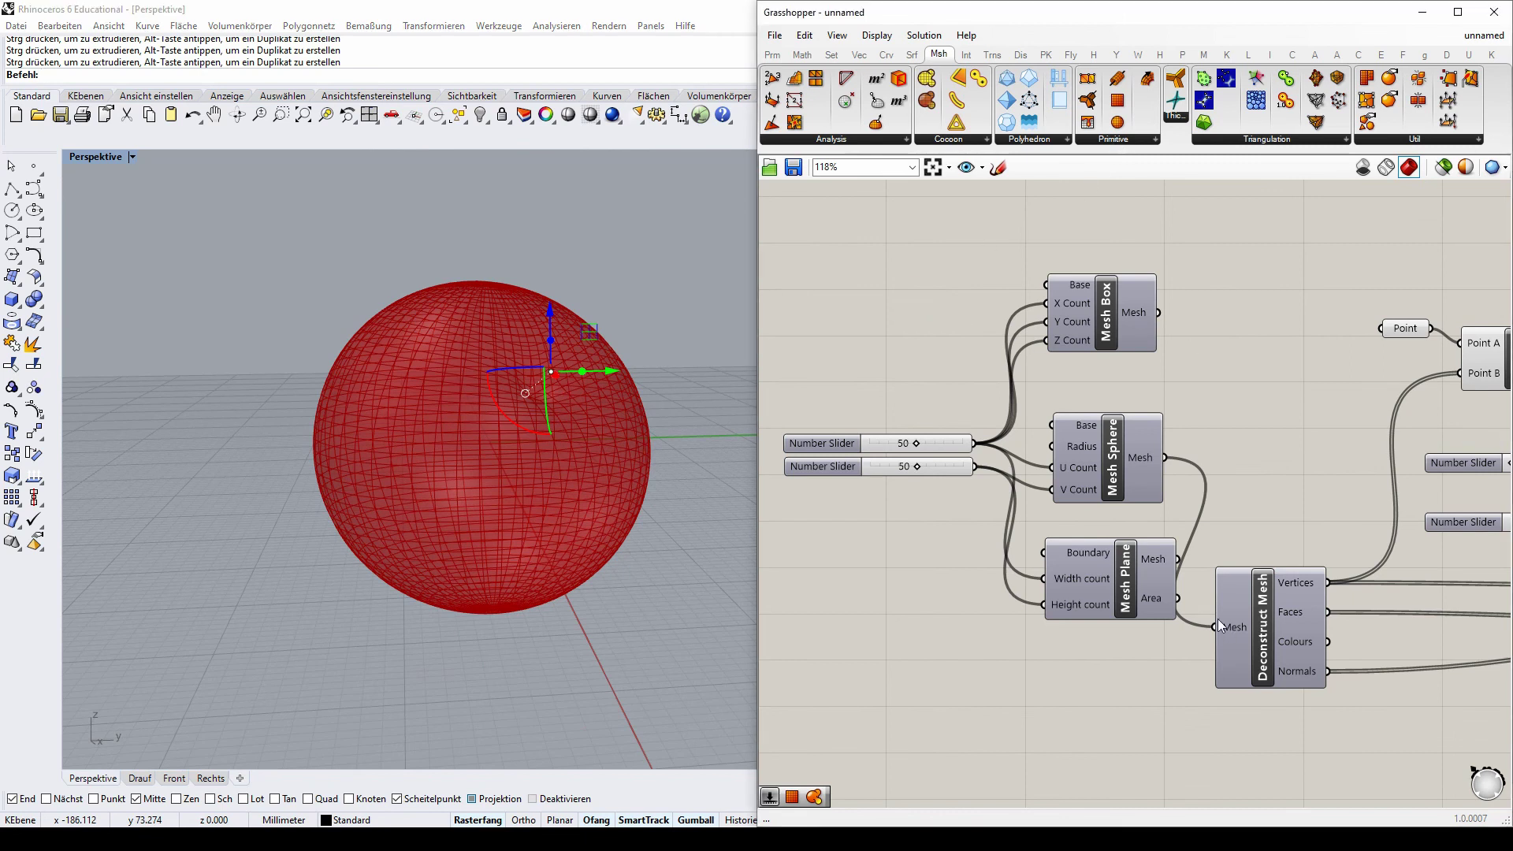
- Connect the Mesh Plane output to Deconstruct Mesh in place of the sphere and examine the deformed surface
left_click_drag(1178, 560, 1214, 627)
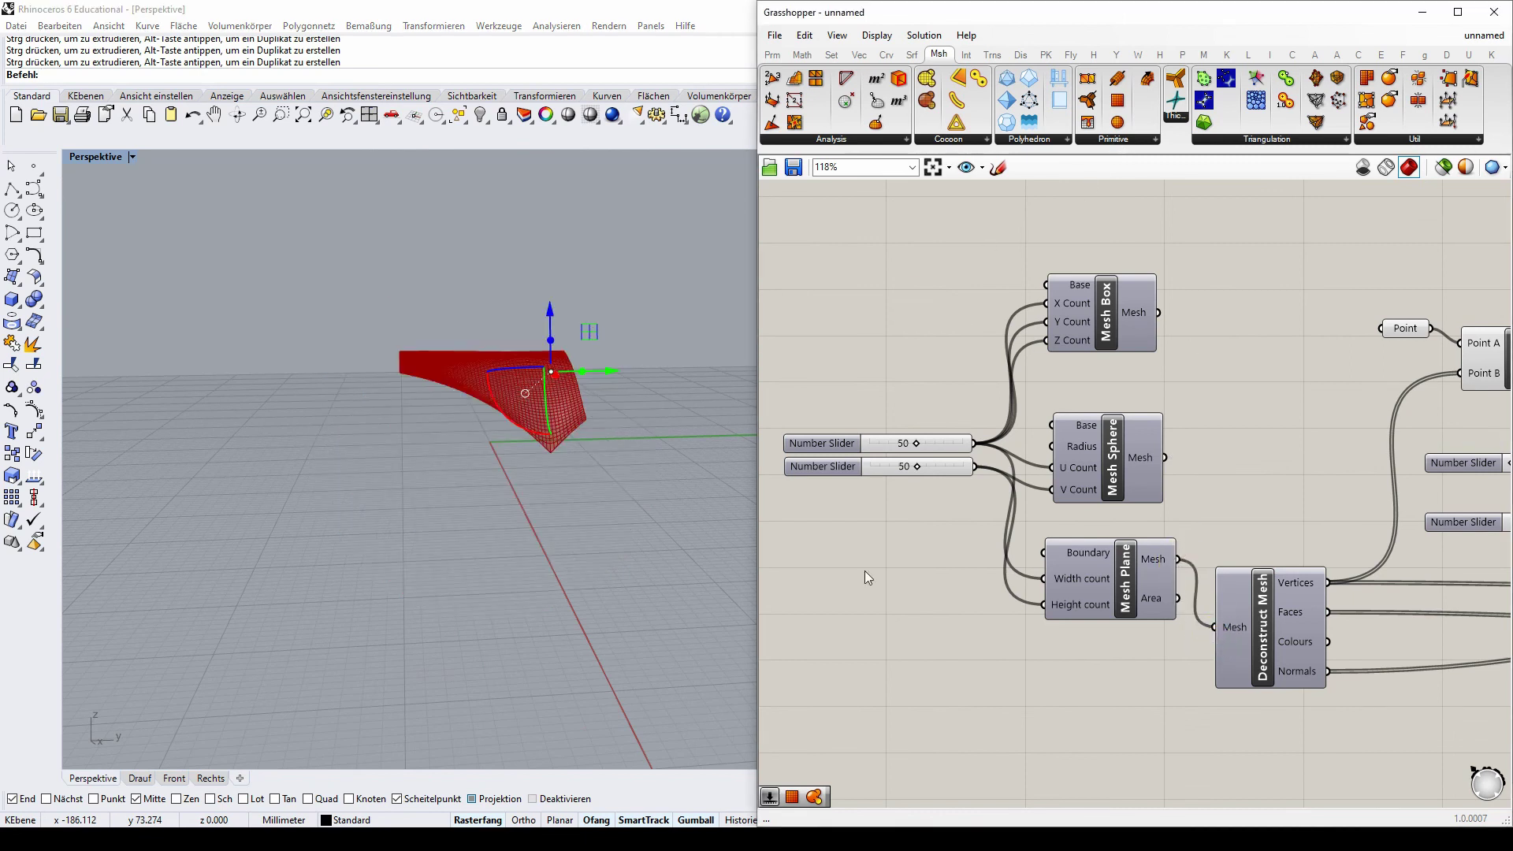
right_click_drag(441, 480, 512, 473)
left_click_drag(727, 462, 637, 316)
right_click_drag(636, 316, 575, 416)
right_click_drag(388, 439, 262, 458)
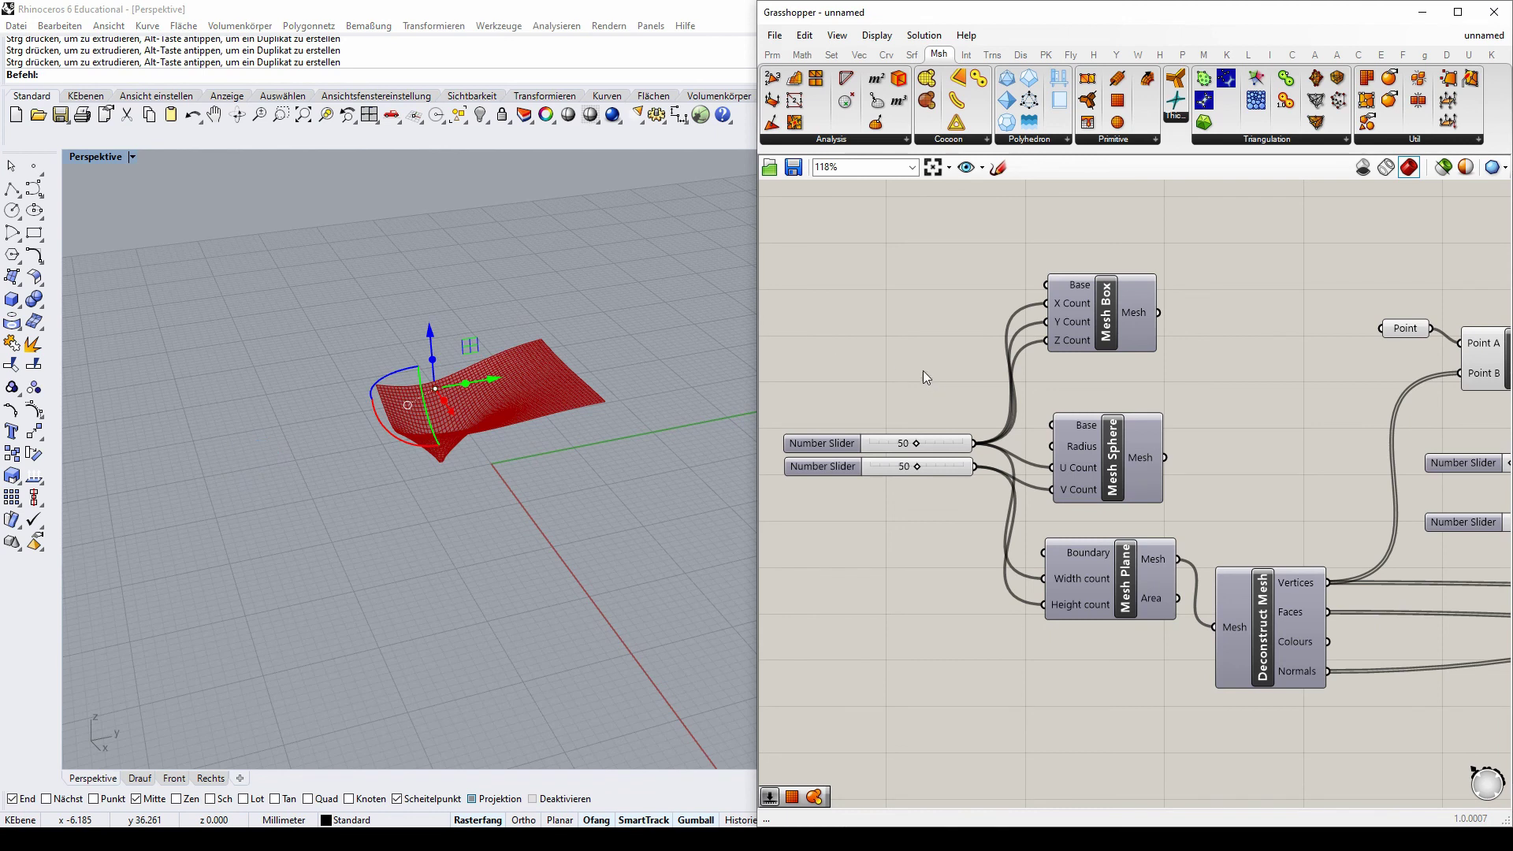
- Deselect the attractor point and bake the deformed plane mesh from the final Construct Mesh component into Rhino
left_click(499, 281)
scroll(896, 343, "down", 5)
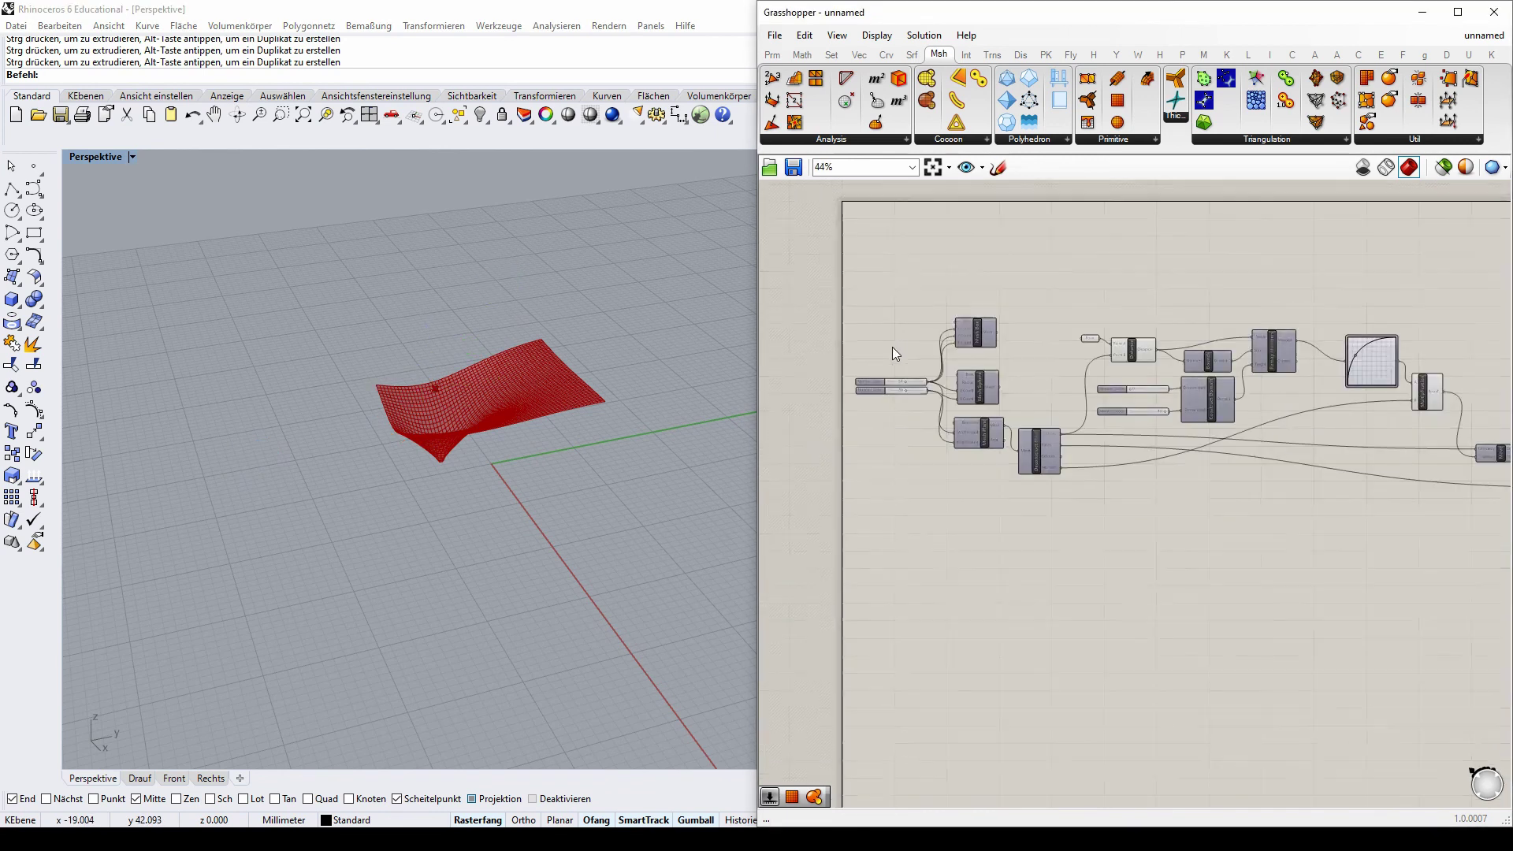
scroll(1263, 402, "up", 1)
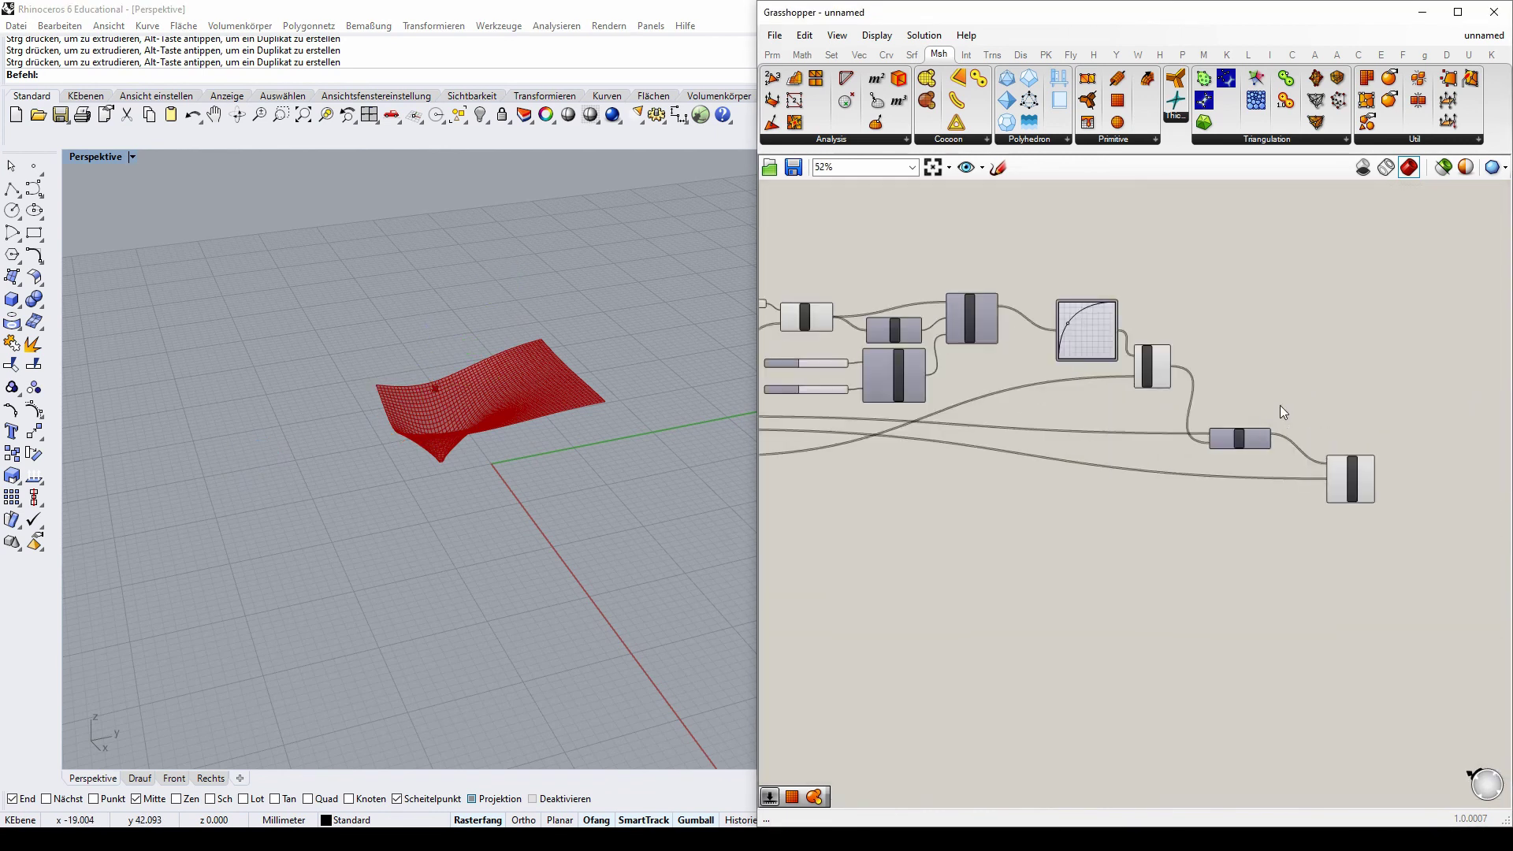
right_click_drag(642, 394, 446, 414)
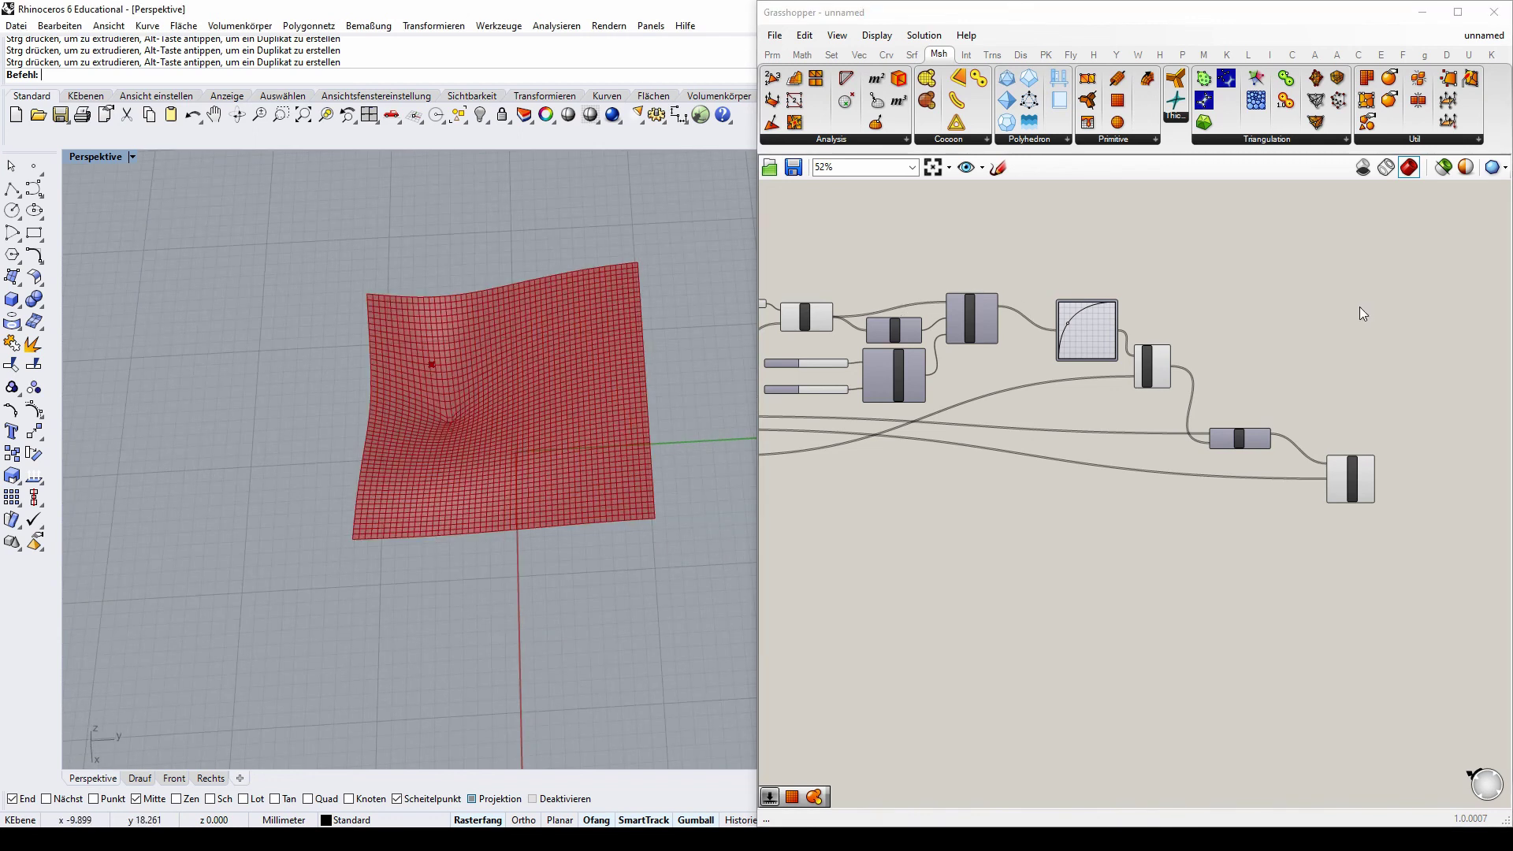
scroll(1396, 463, "up", 2)
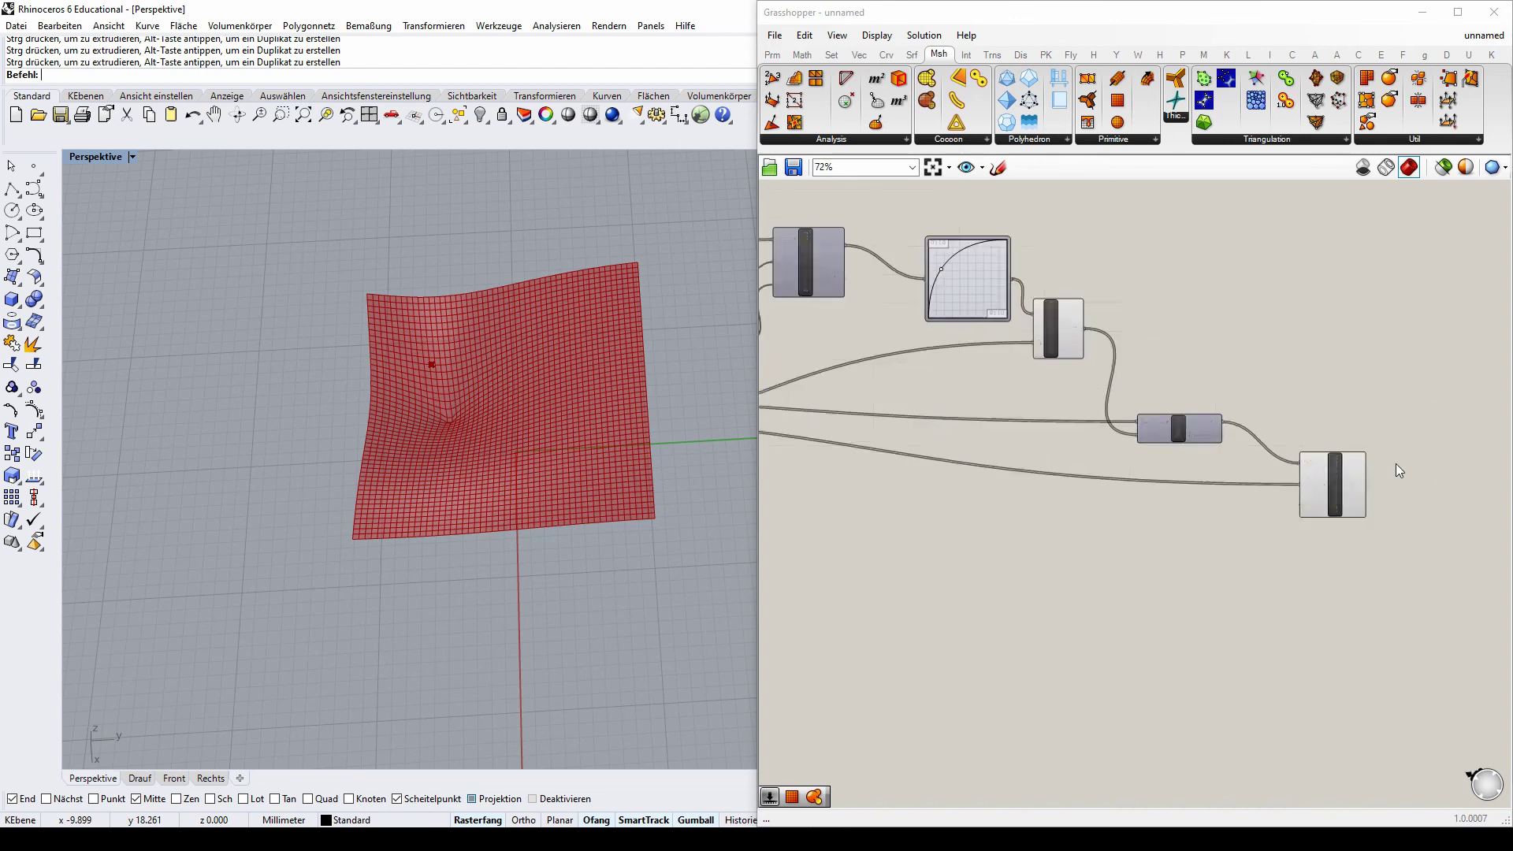
left_click(1338, 497)
right_click(1336, 494)
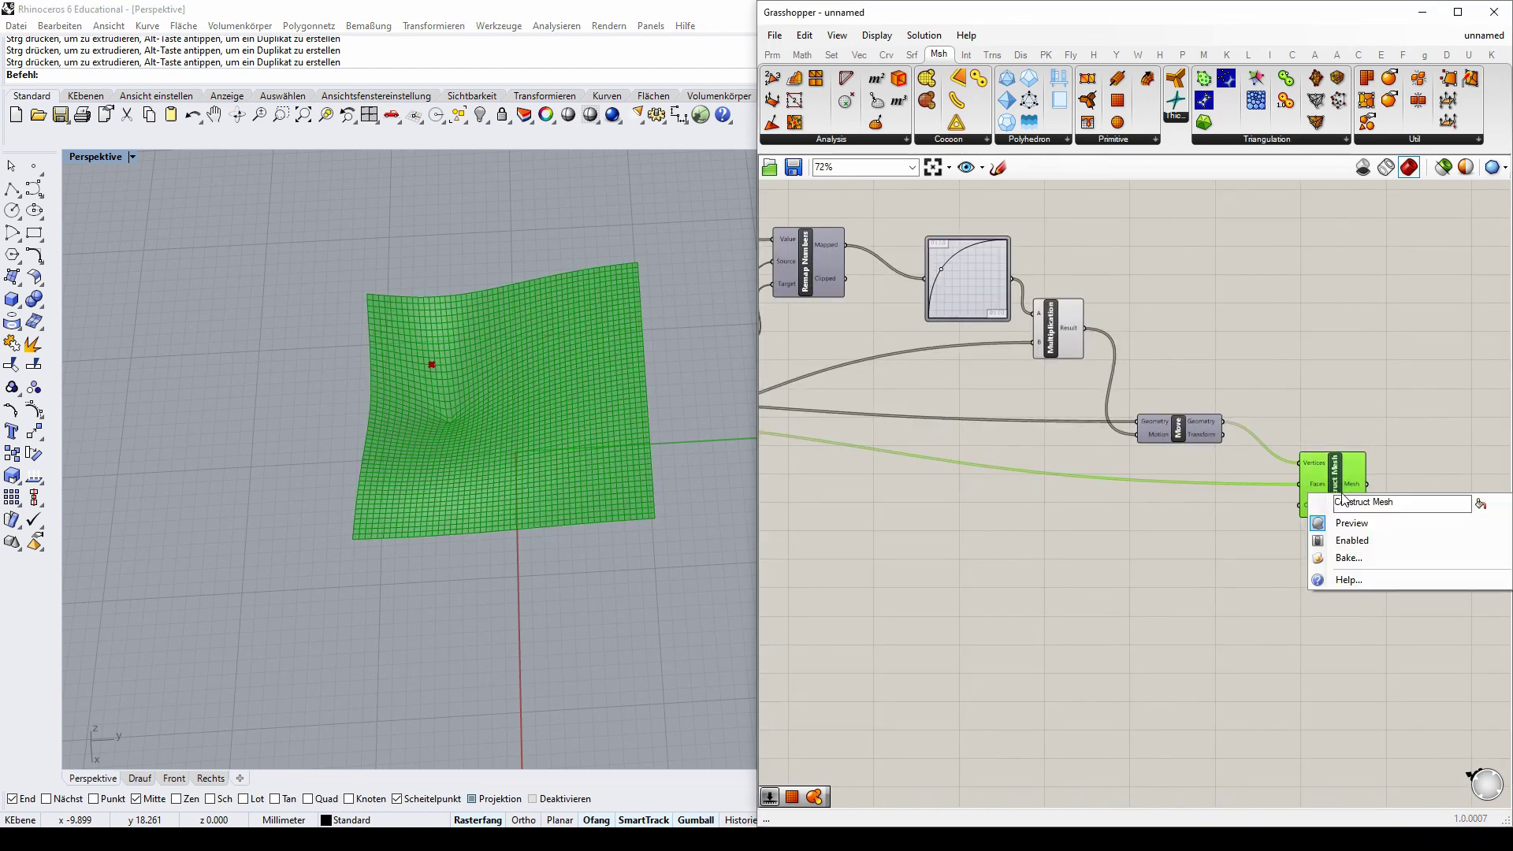
left_click(1356, 558)
left_click(1368, 705)
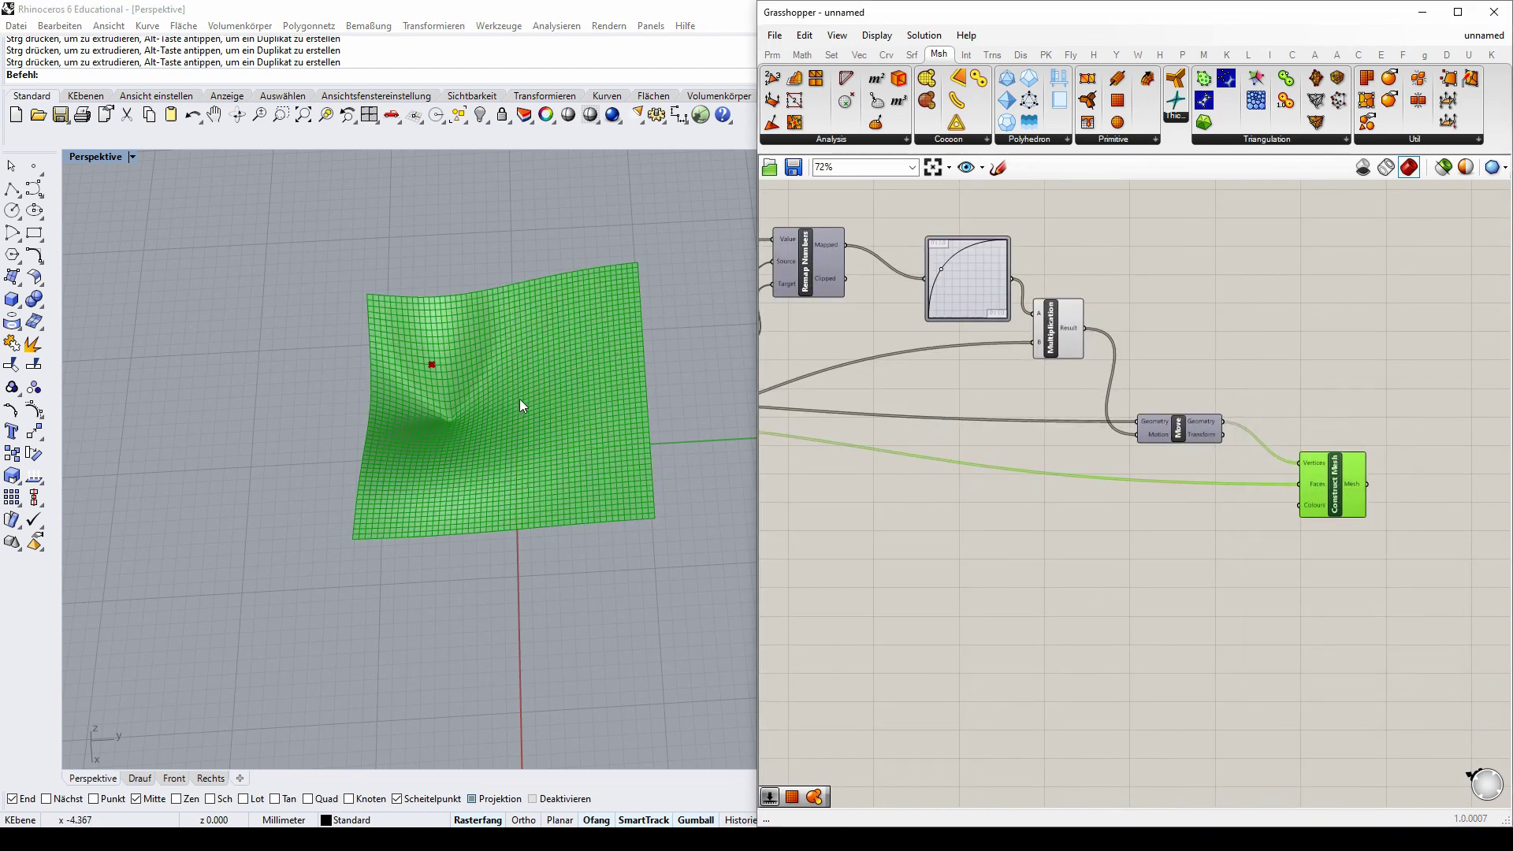
- Move the baked mesh along the negative X axis away from the Grasshopper preview, deselect it and frame it closely
left_click(519, 398)
right_click_drag(310, 468, 479, 360)
scroll(479, 359, "down", 3)
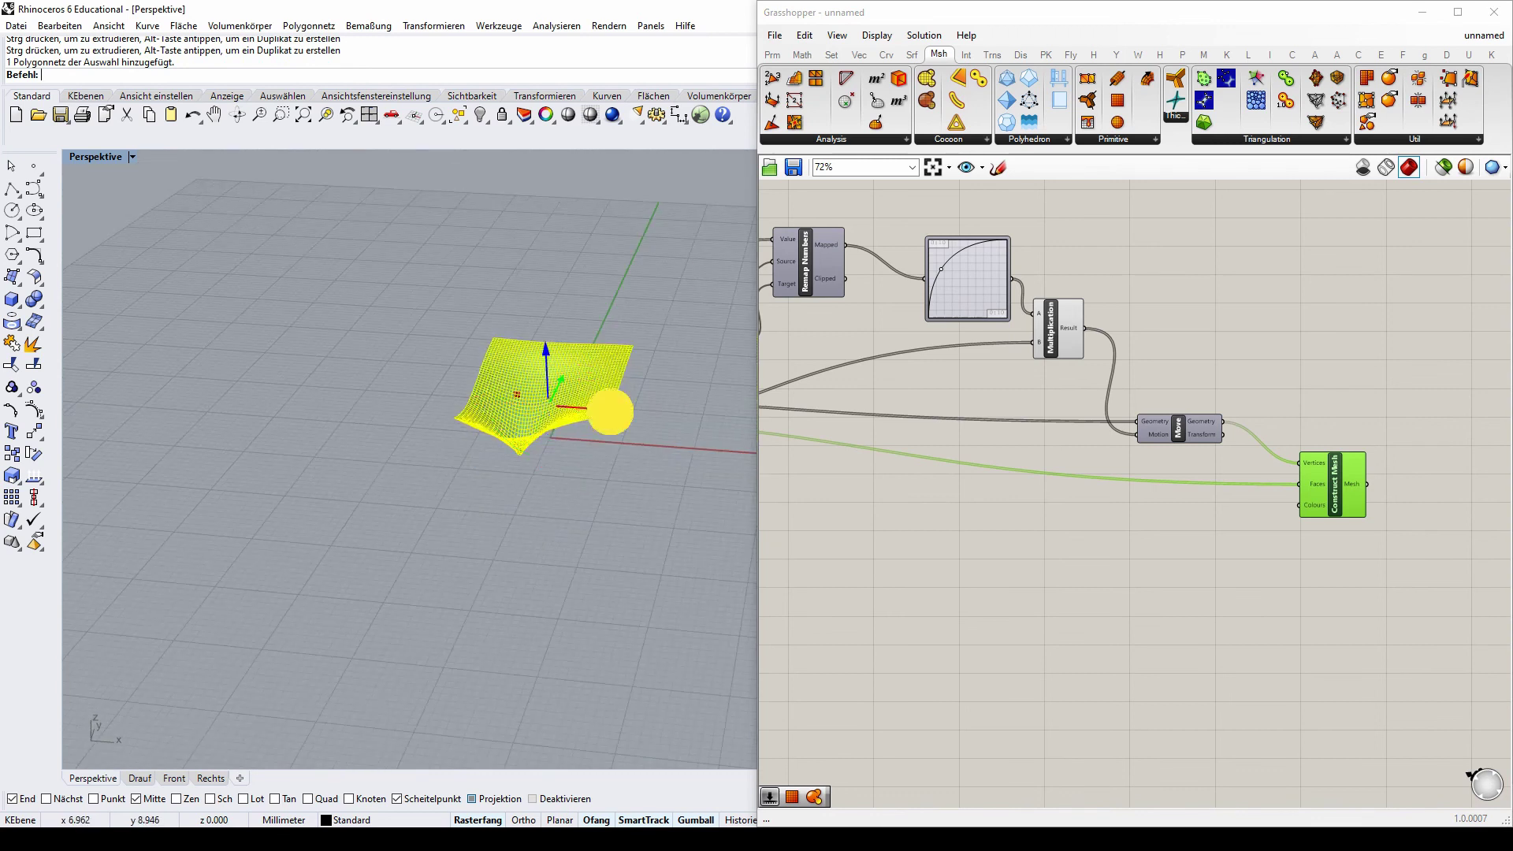
left_click_drag(611, 409, 264, 387)
left_click(407, 487)
scroll(315, 394, "up", 5)
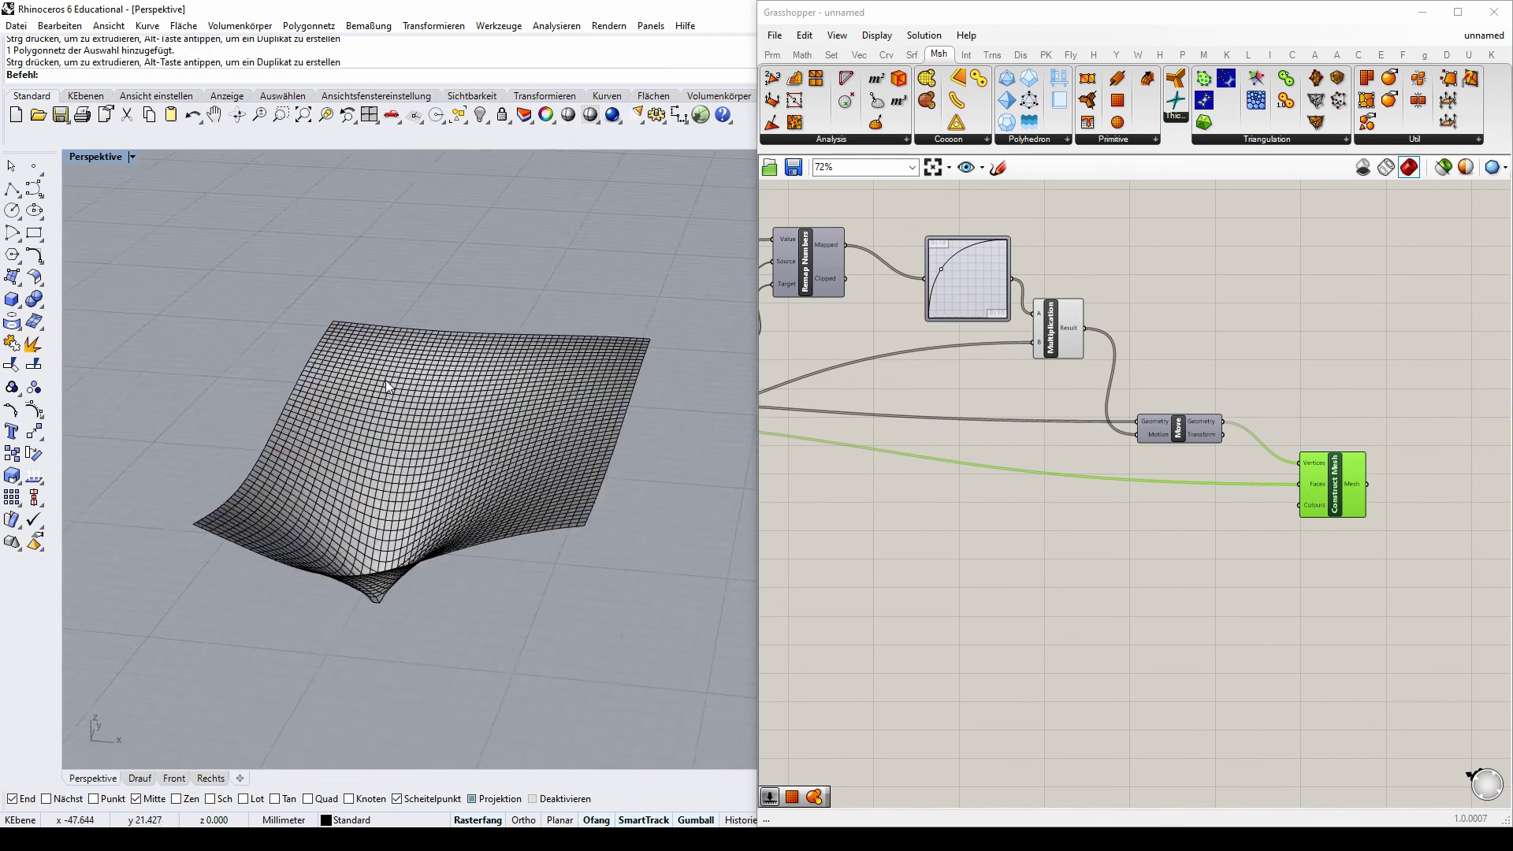
right_click_drag(339, 441, 304, 483)
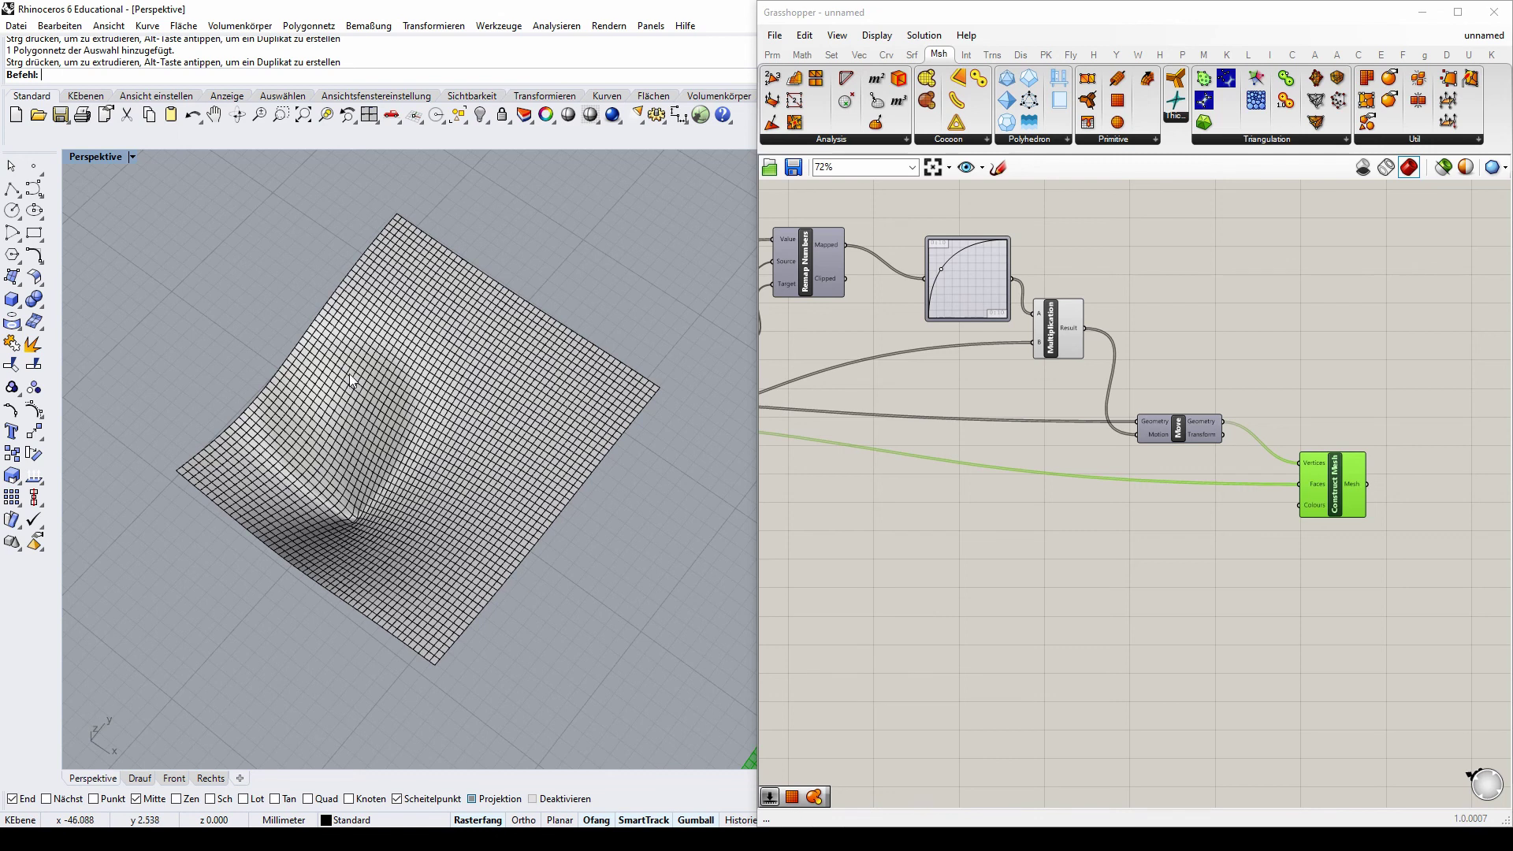
- Examine the baked mesh from several angles and review the complete Grasshopper definition that generates it
left_click(1252, 341)
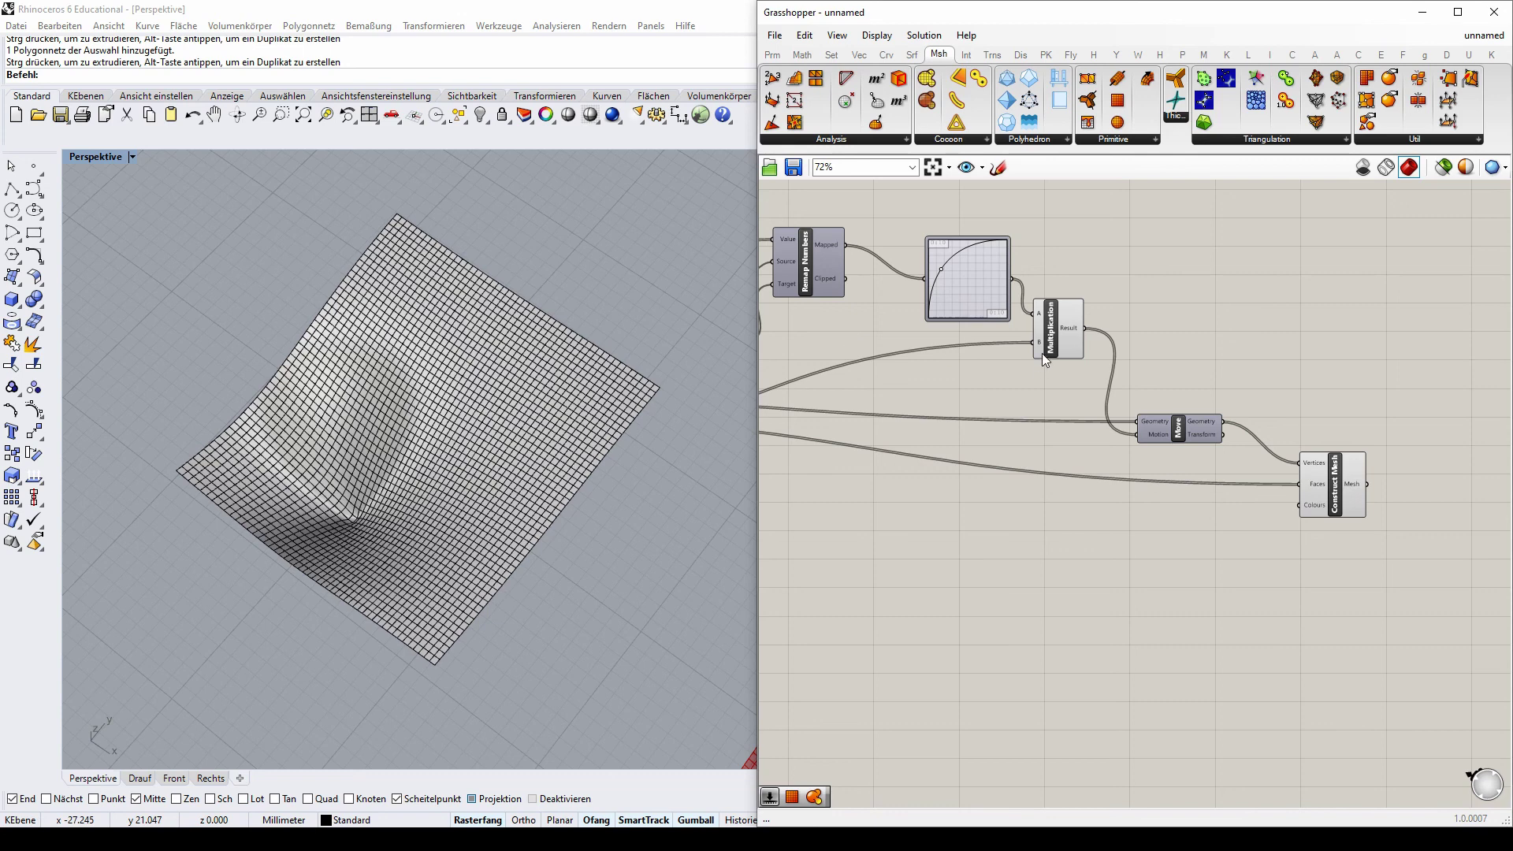
mouse_move(421, 426)
right_mouse_down()
mouse_move(412, 189)
mouse_move(361, 409)
mouse_move(384, 347)
mouse_move(425, 395)
mouse_move(563, 382)
mouse_move(541, 347)
mouse_move(539, 390)
mouse_move(480, 394)
mouse_move(614, 321)
right_mouse_up()
left_click(1109, 479)
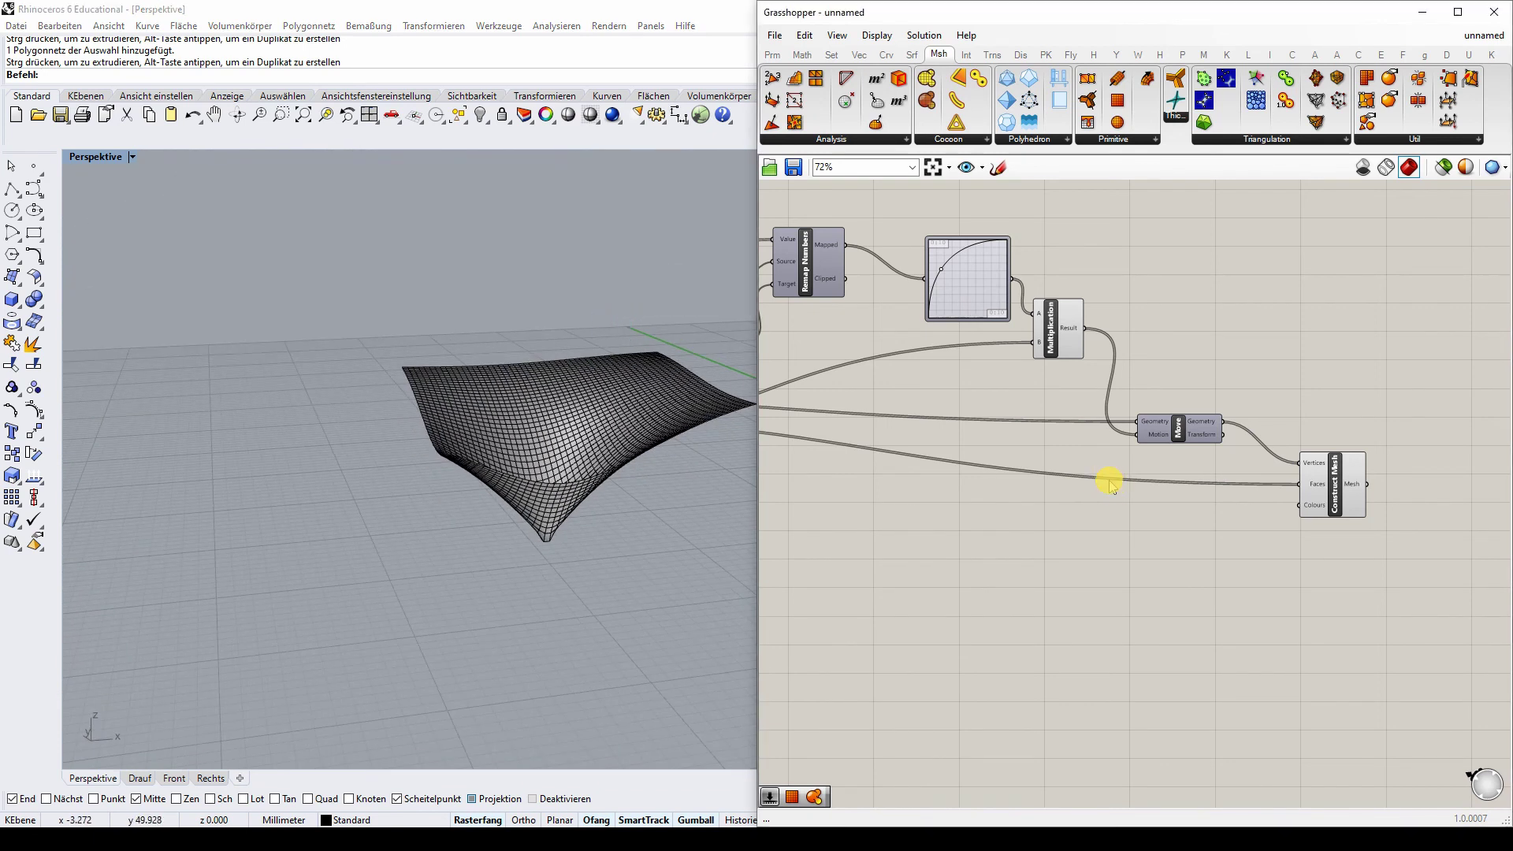
scroll(1418, 367, "down", 5)
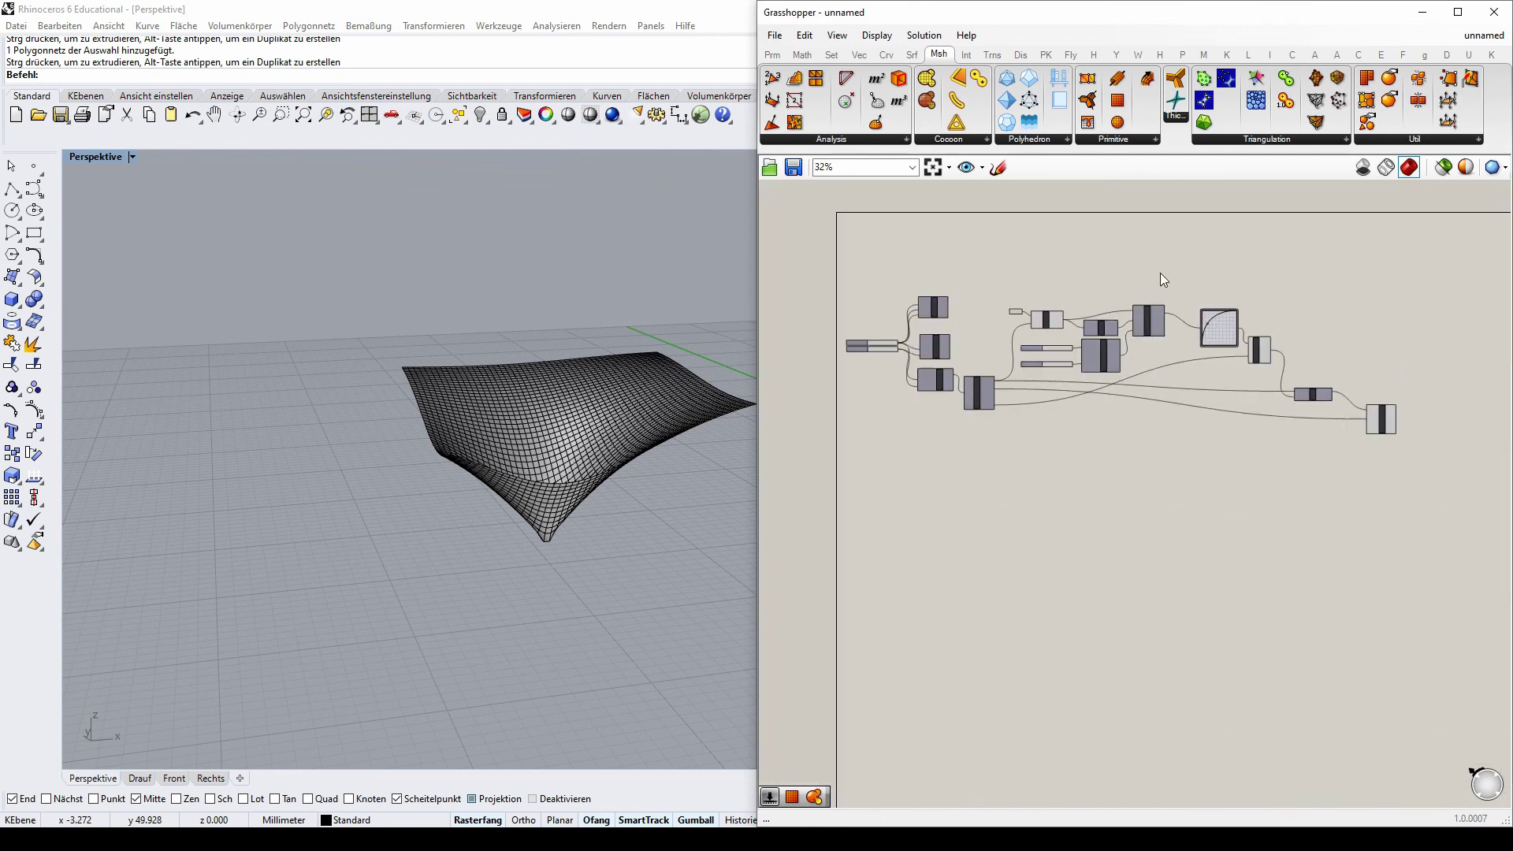
scroll(1193, 250, "up", 1)
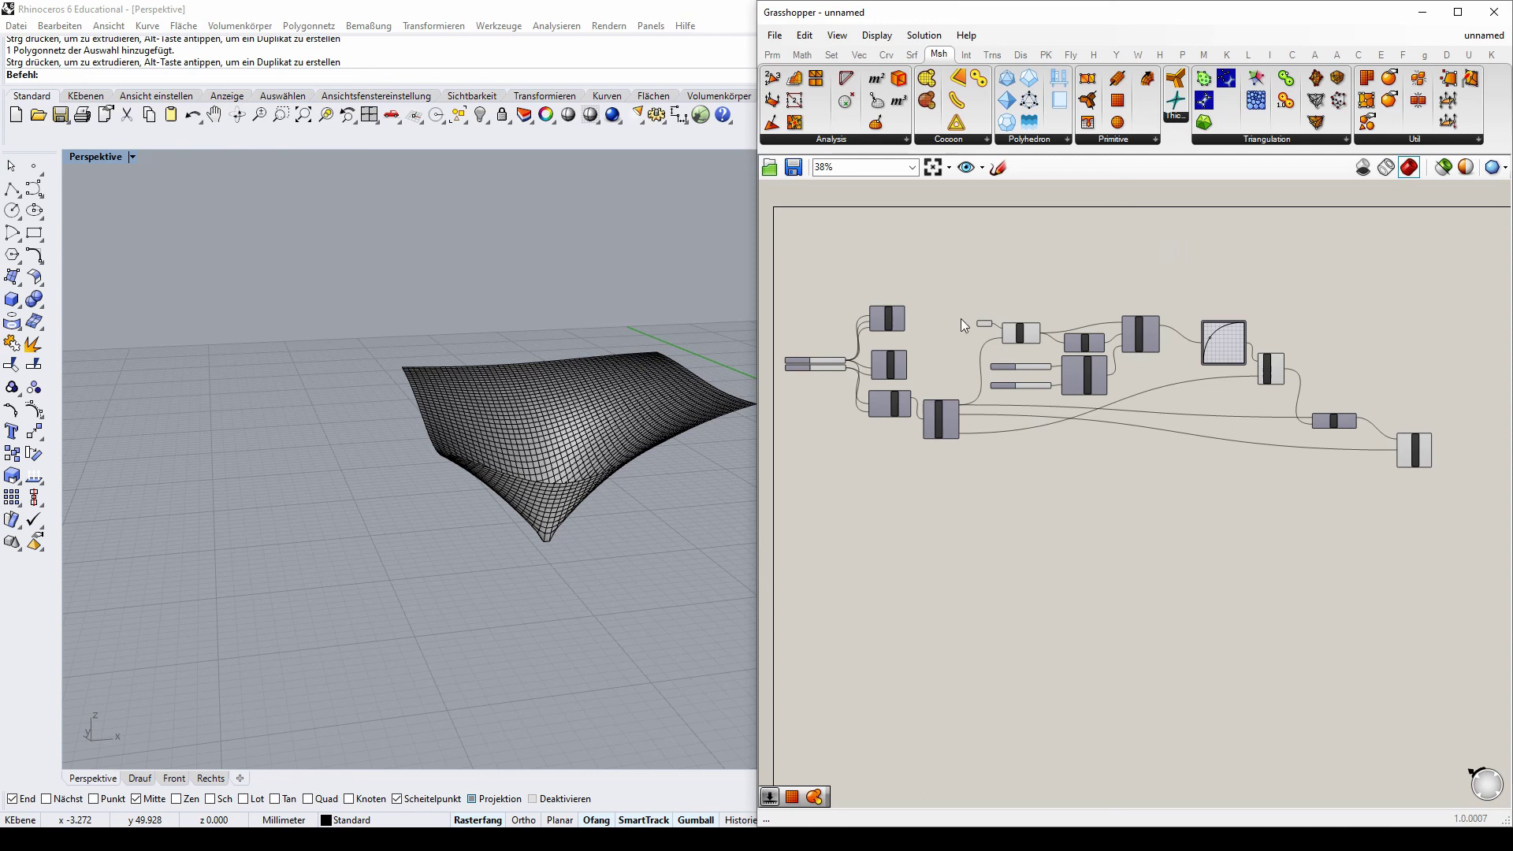
right_click_drag(507, 328, 403, 482)
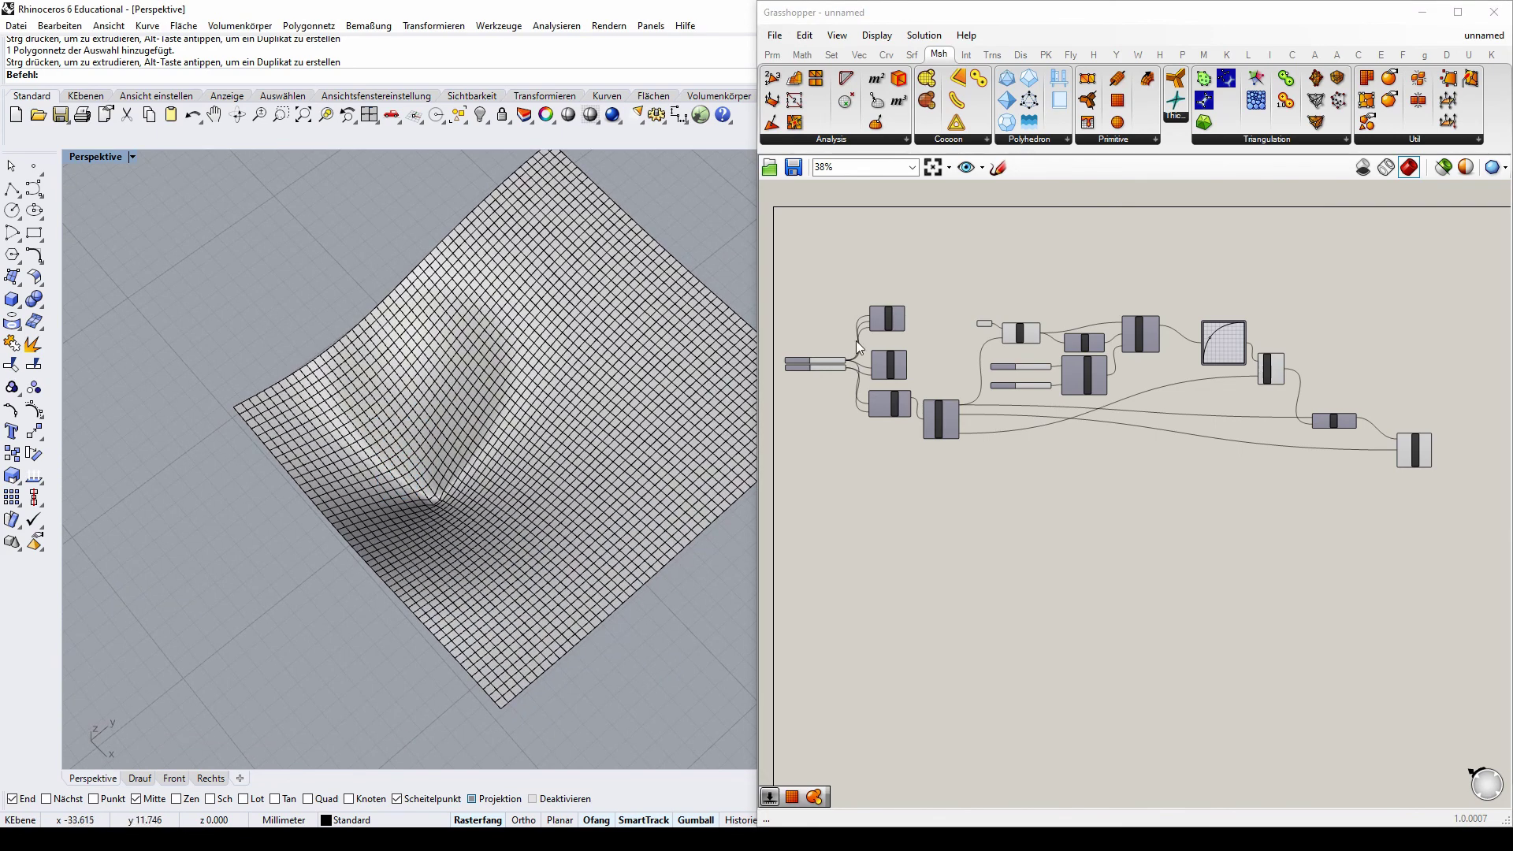
scroll(1364, 408, "up", 1)
mouse_move(541, 410)
right_mouse_down()
mouse_move(540, 277)
mouse_move(530, 381)
right_mouse_up()
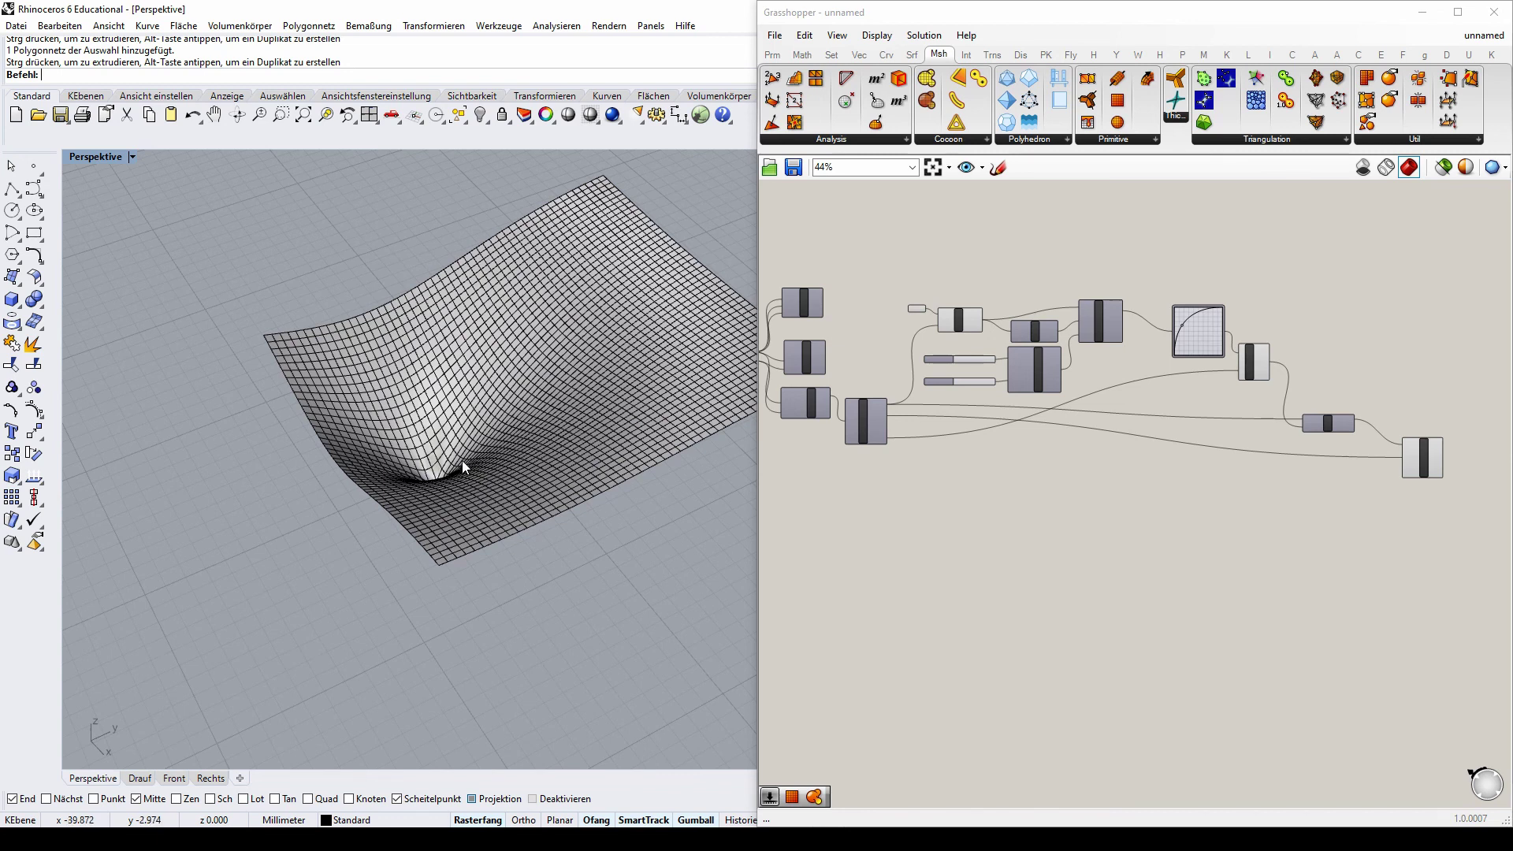
right_click_drag(509, 467, 591, 453)
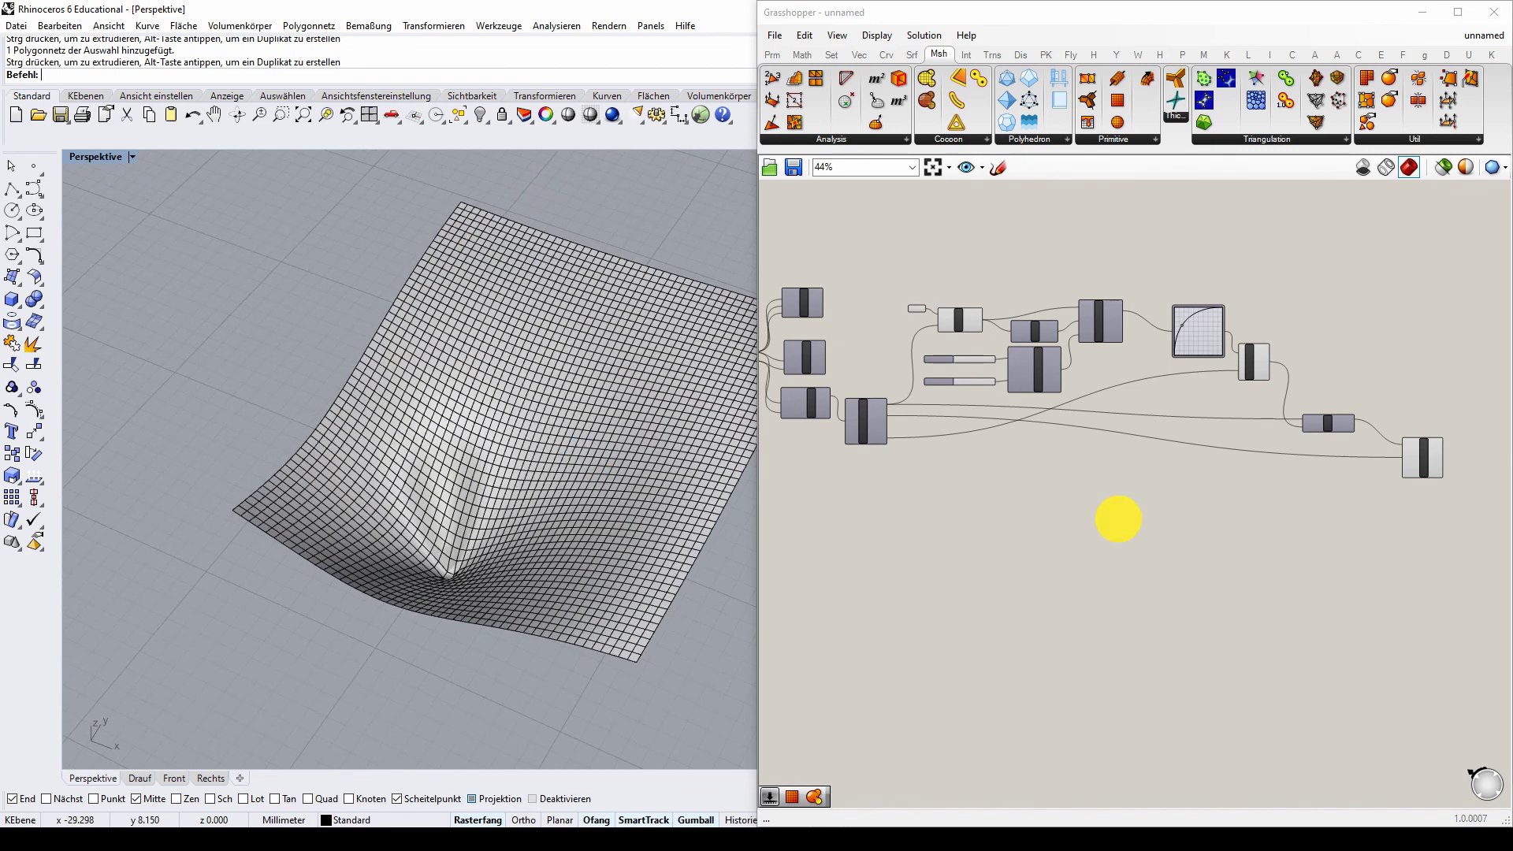
scroll(1432, 307, "down", 2)
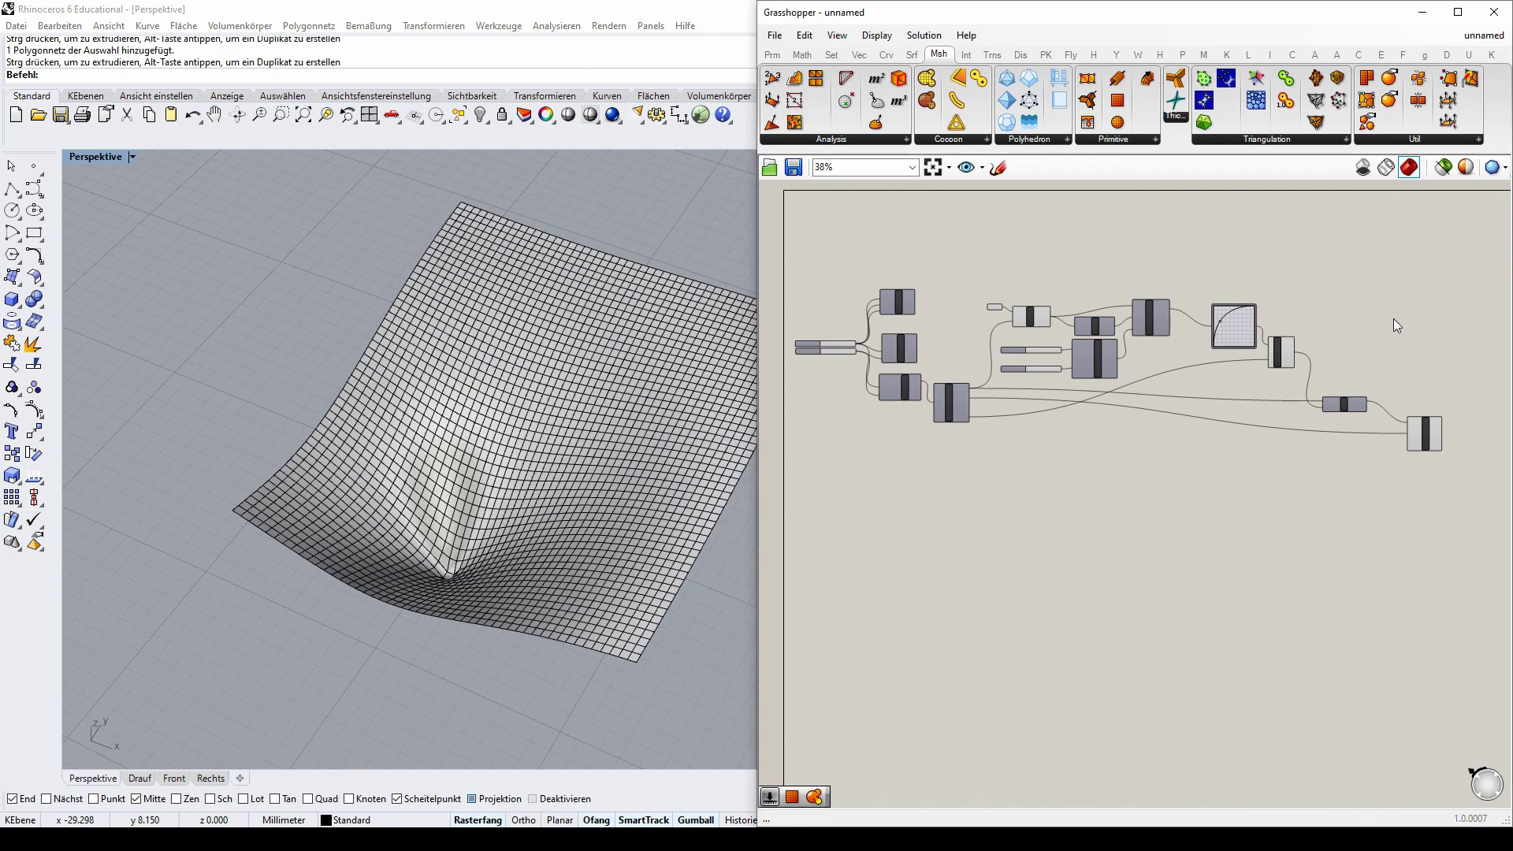